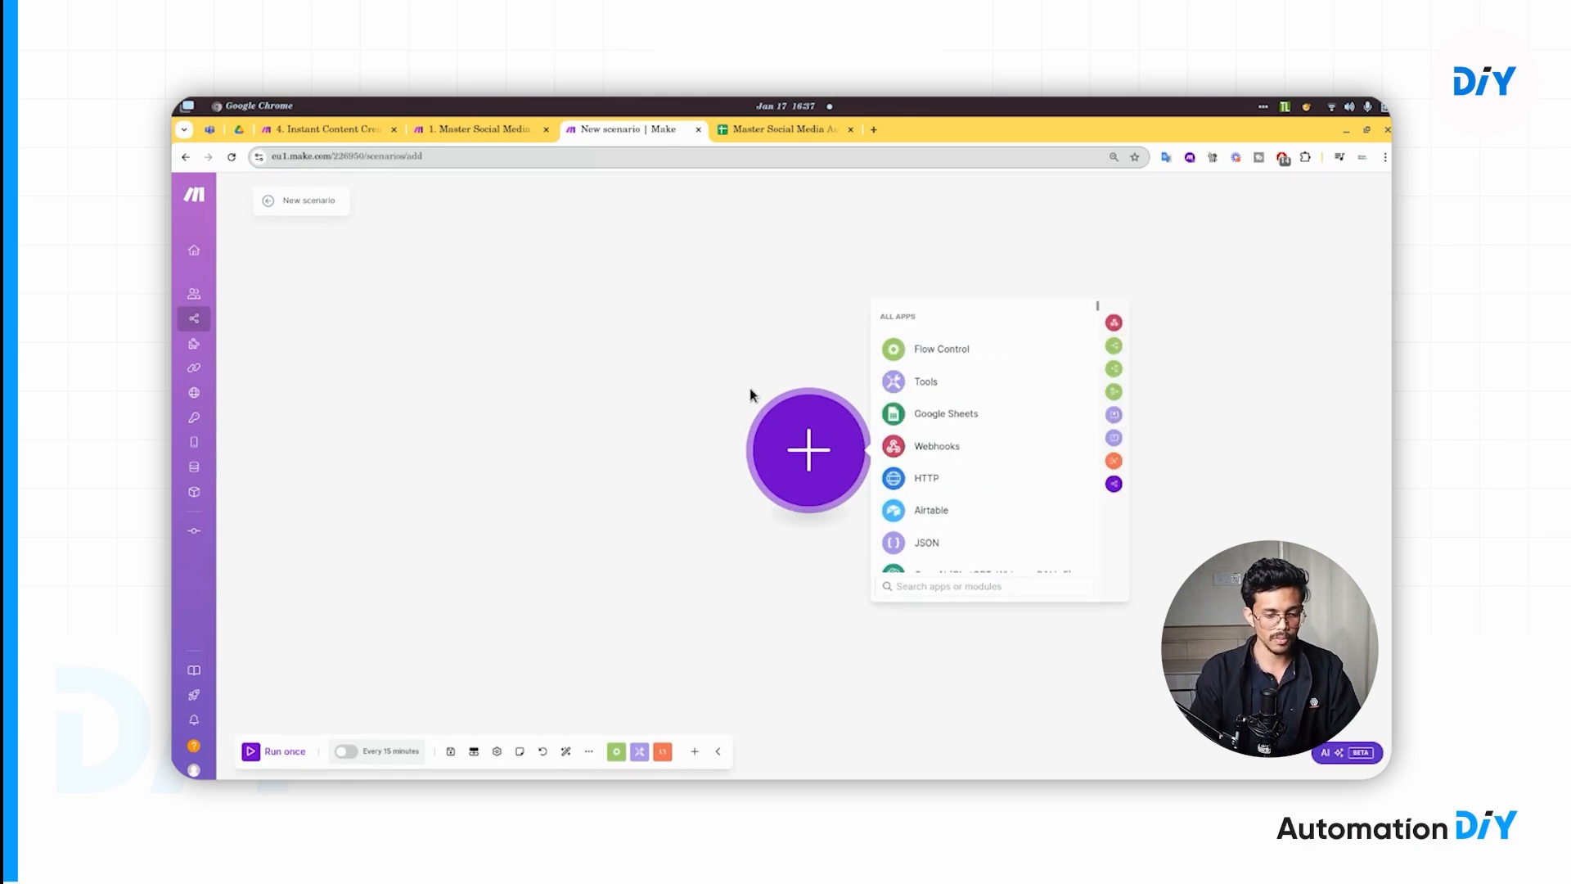
- Pan the new scenario canvas, then switch to the Master Social Media Automation - Content & Posting spreadsheet
{"action": "left_click_drag", "start_coordinate": [773, 358], "coordinate": [647, 344]}
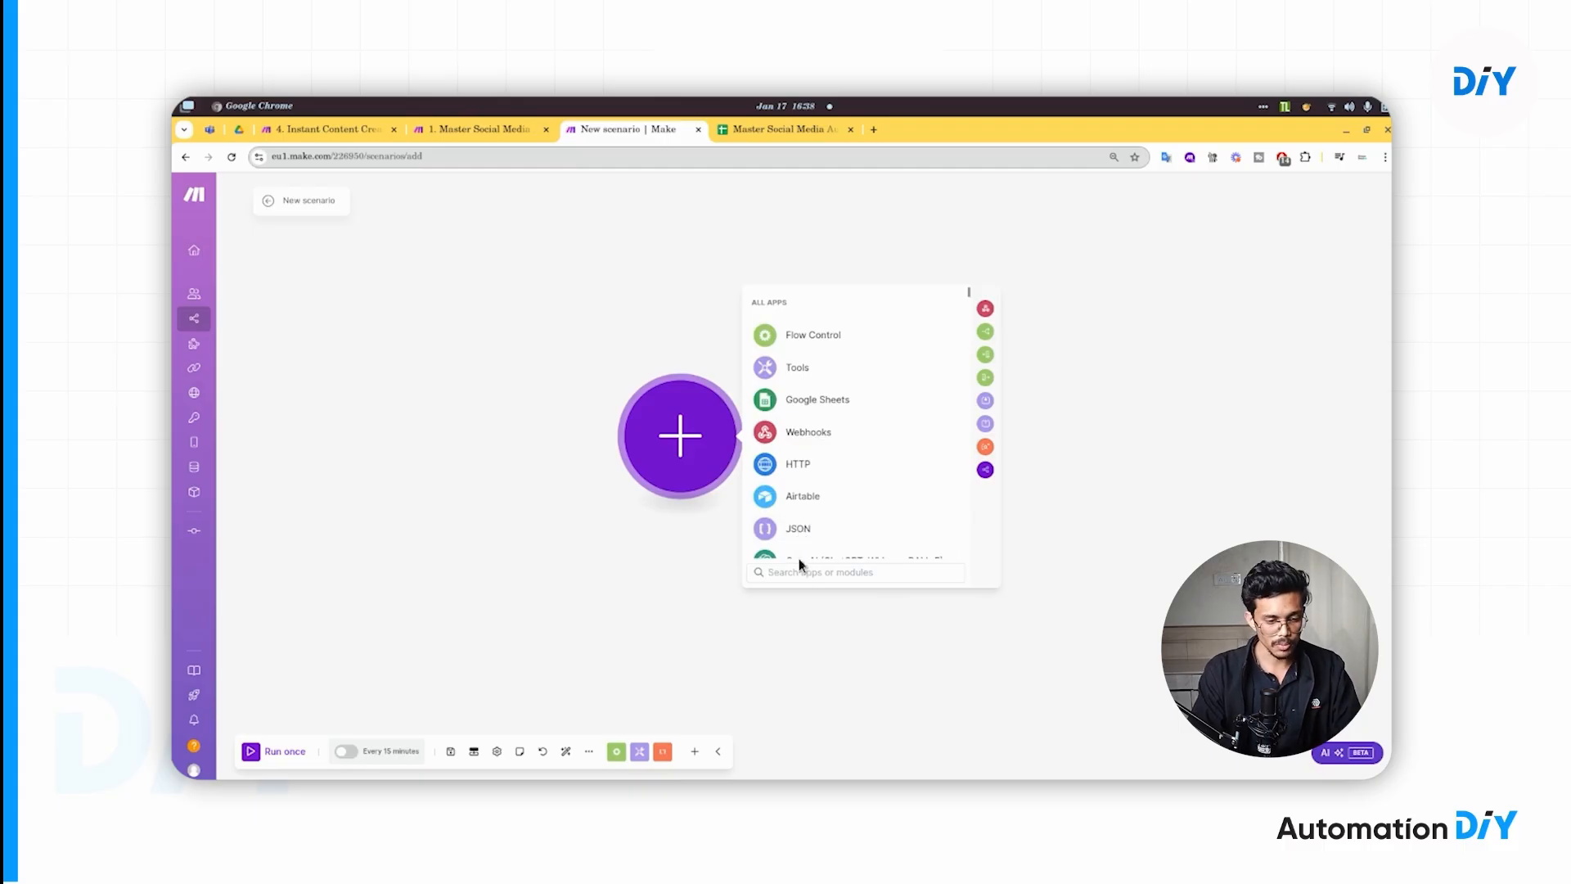
{"action": "key", "text": "ctrl+Tab"}
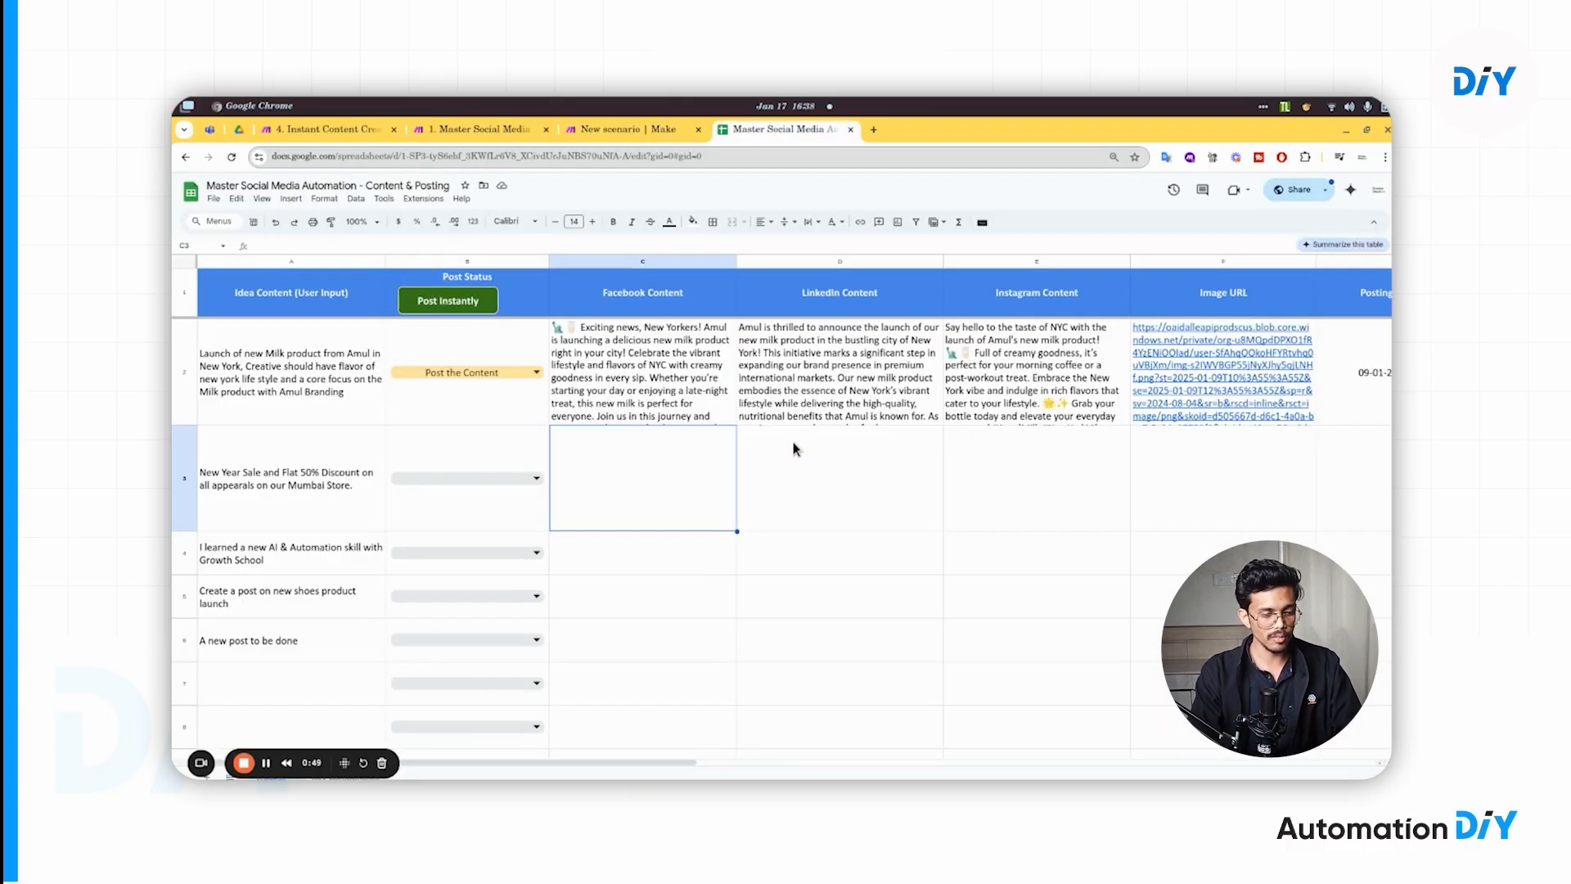
- Review the Tracker's Idea Content and Facebook Content columns and B2's Post Status choices, then return to Make
{"action": "left_click_drag", "start_coordinate": [345, 763], "coordinate": [1367, 762]}
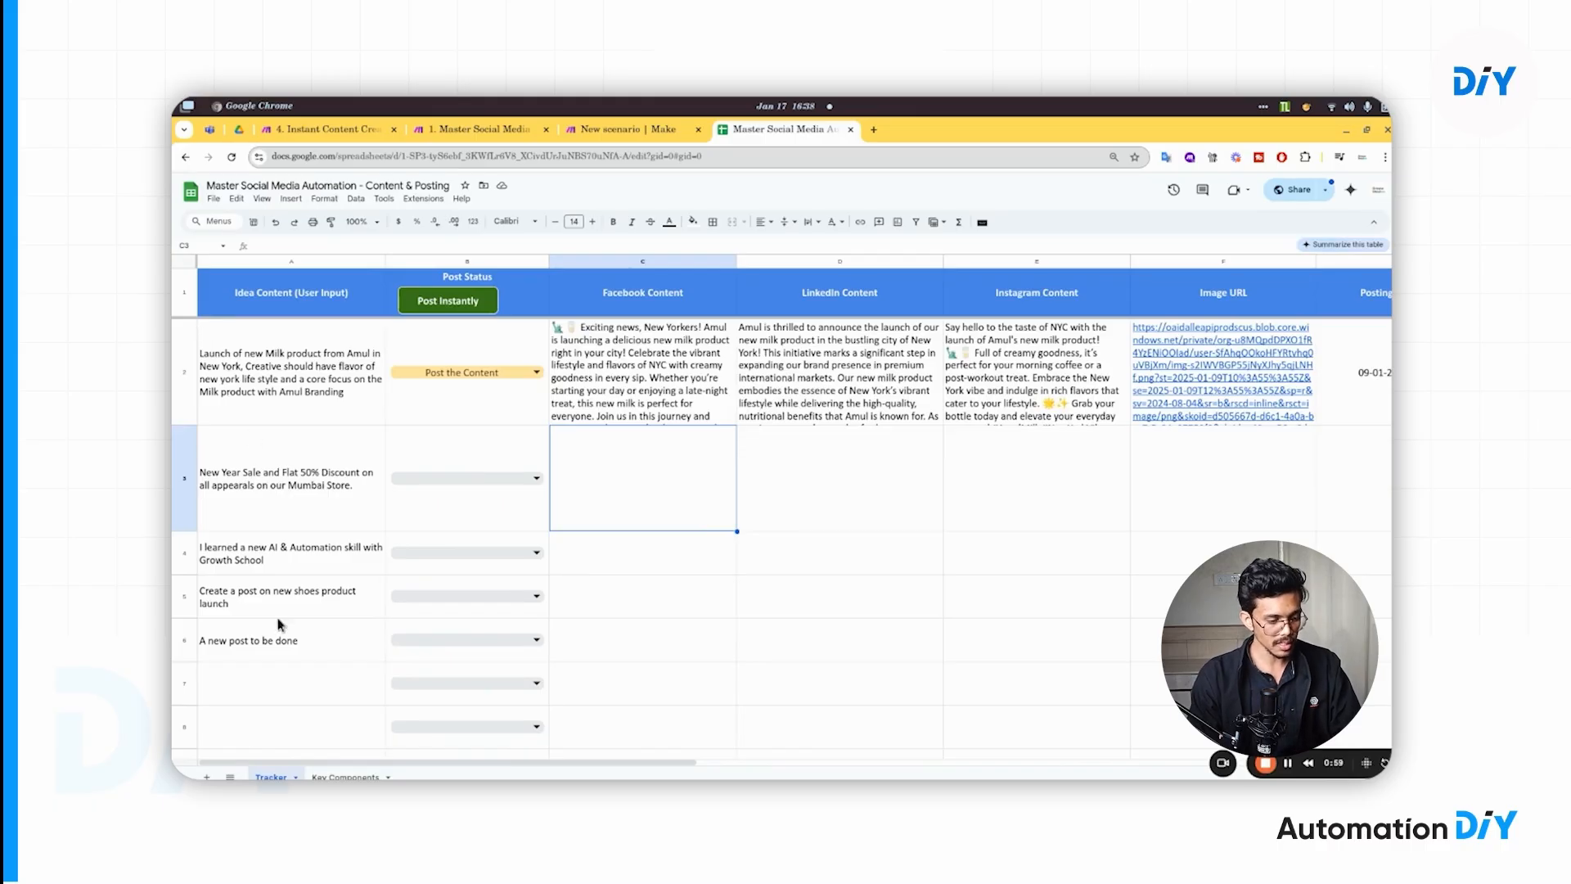
{"action": "left_click", "coordinate": [278, 297]}
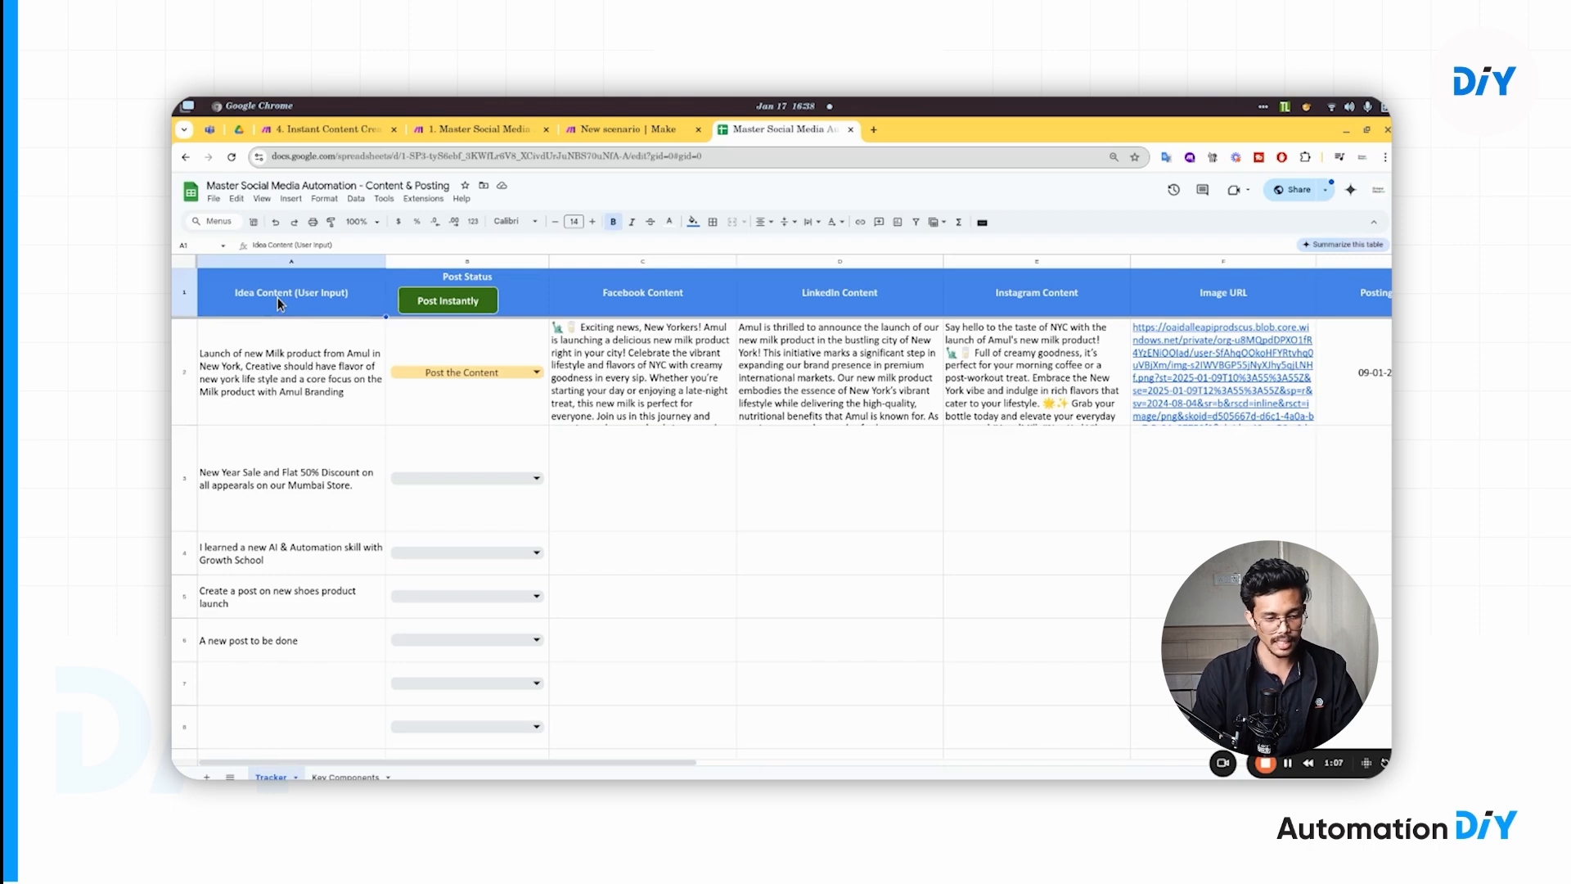
{"action": "left_click", "coordinate": [725, 292]}
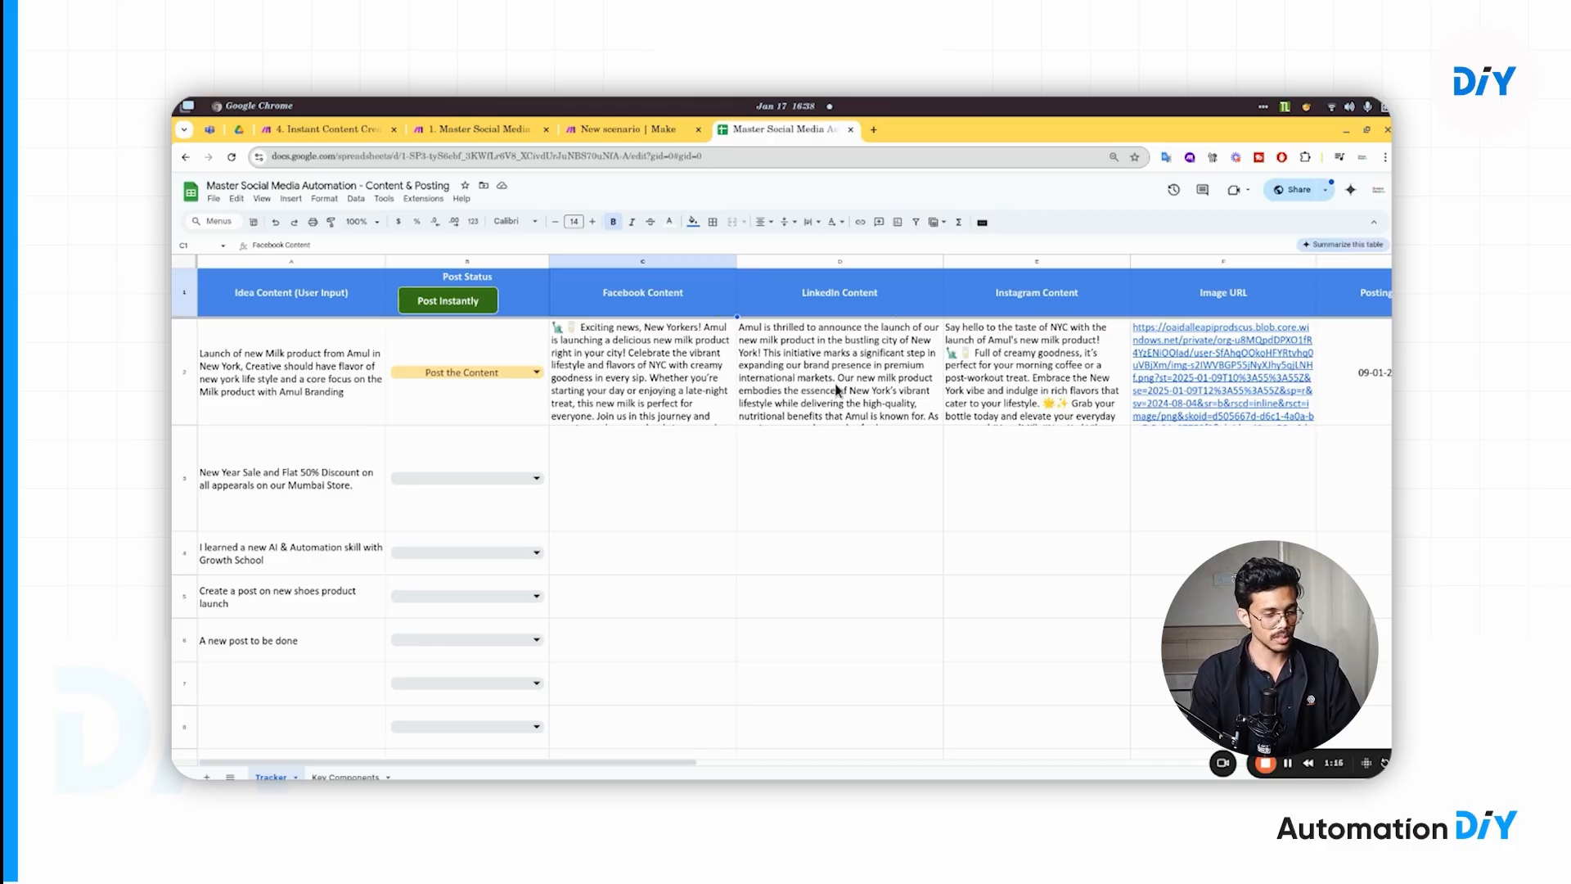
{"action": "left_click", "coordinate": [286, 366]}
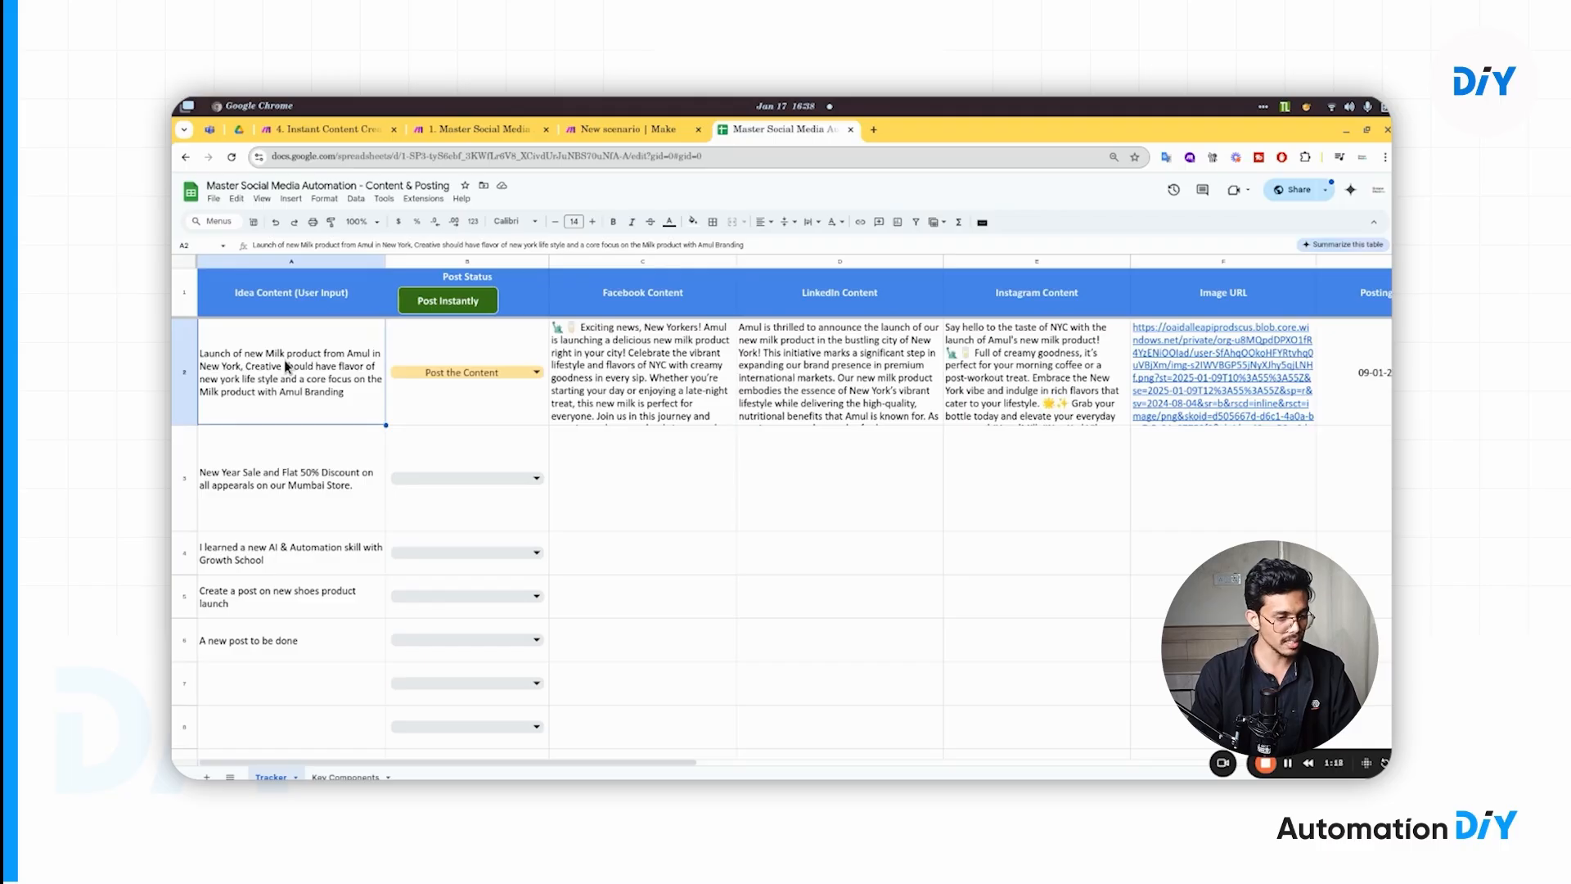
{"action": "left_click", "coordinate": [301, 481], "text": "shift"}
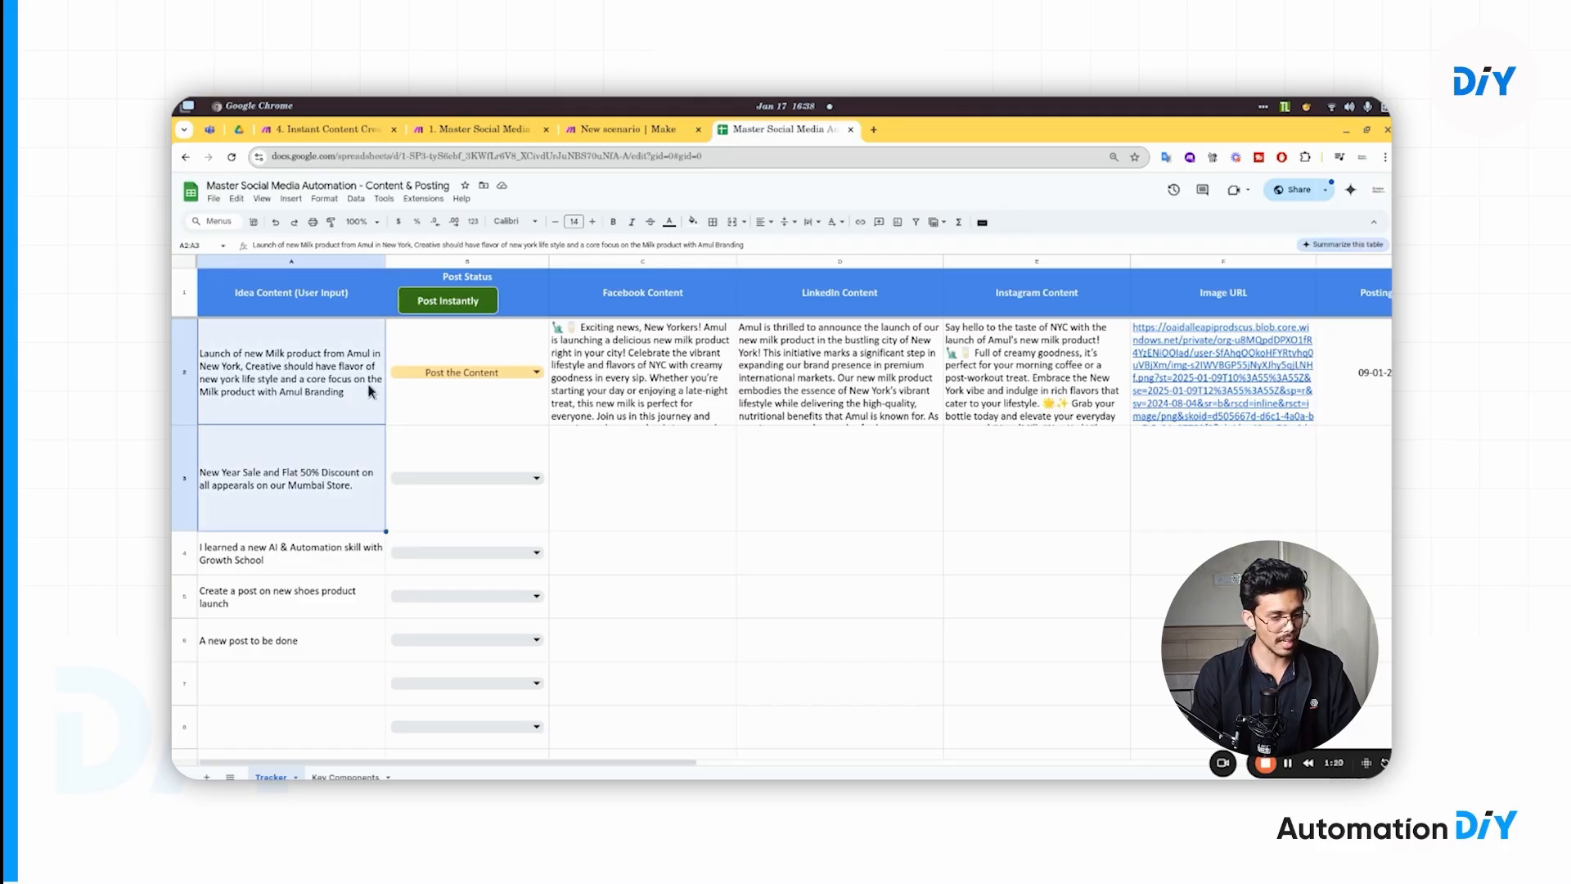
{"action": "left_click", "coordinate": [483, 372]}
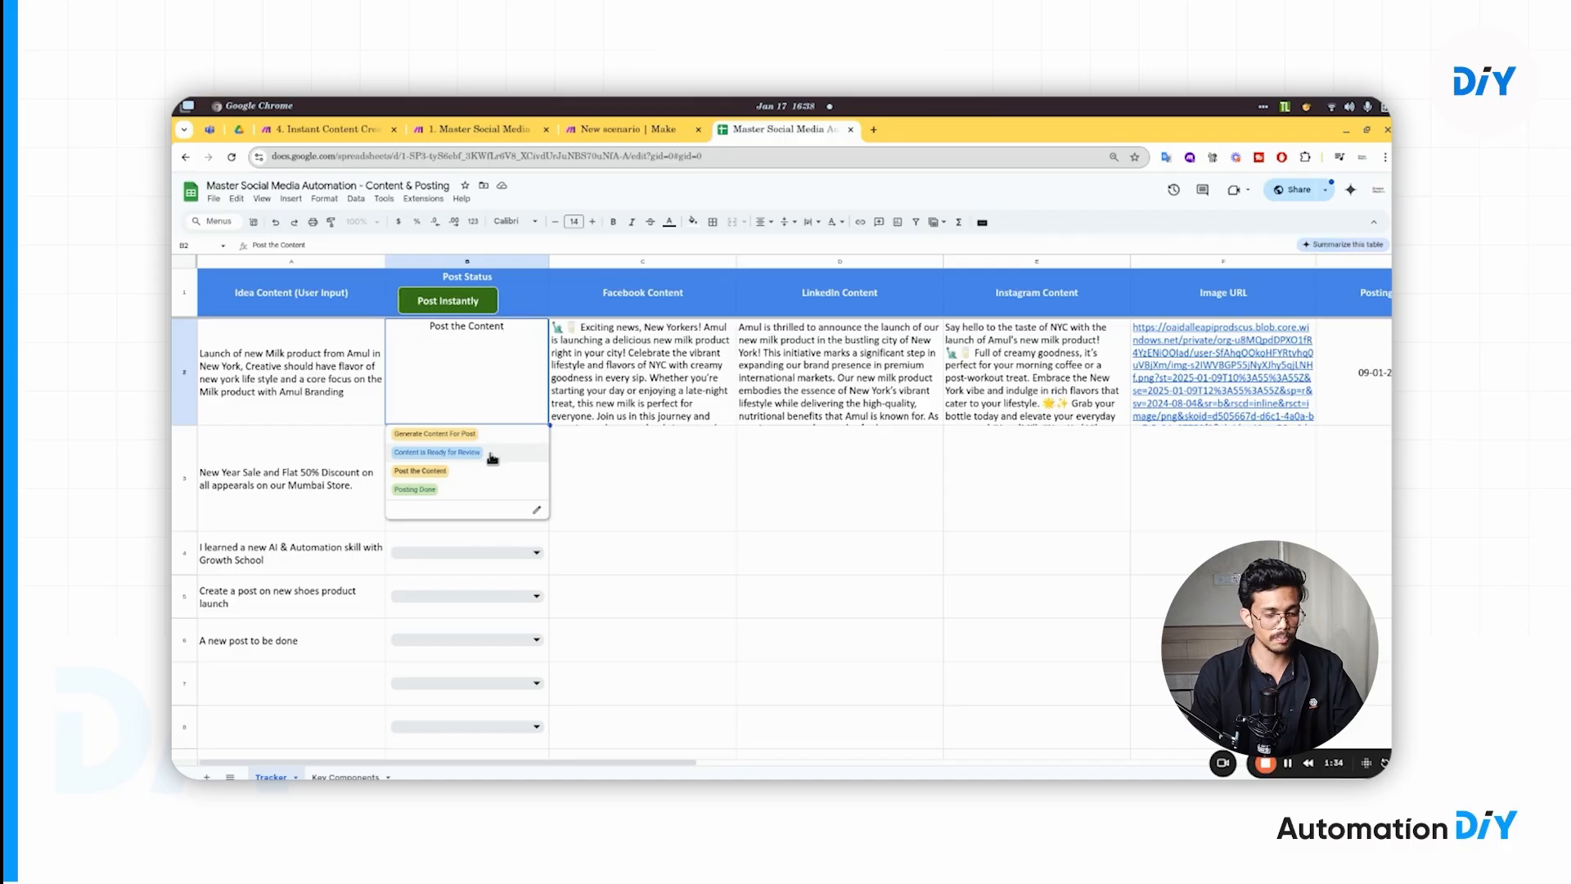
{"action": "left_click", "coordinate": [714, 456]}
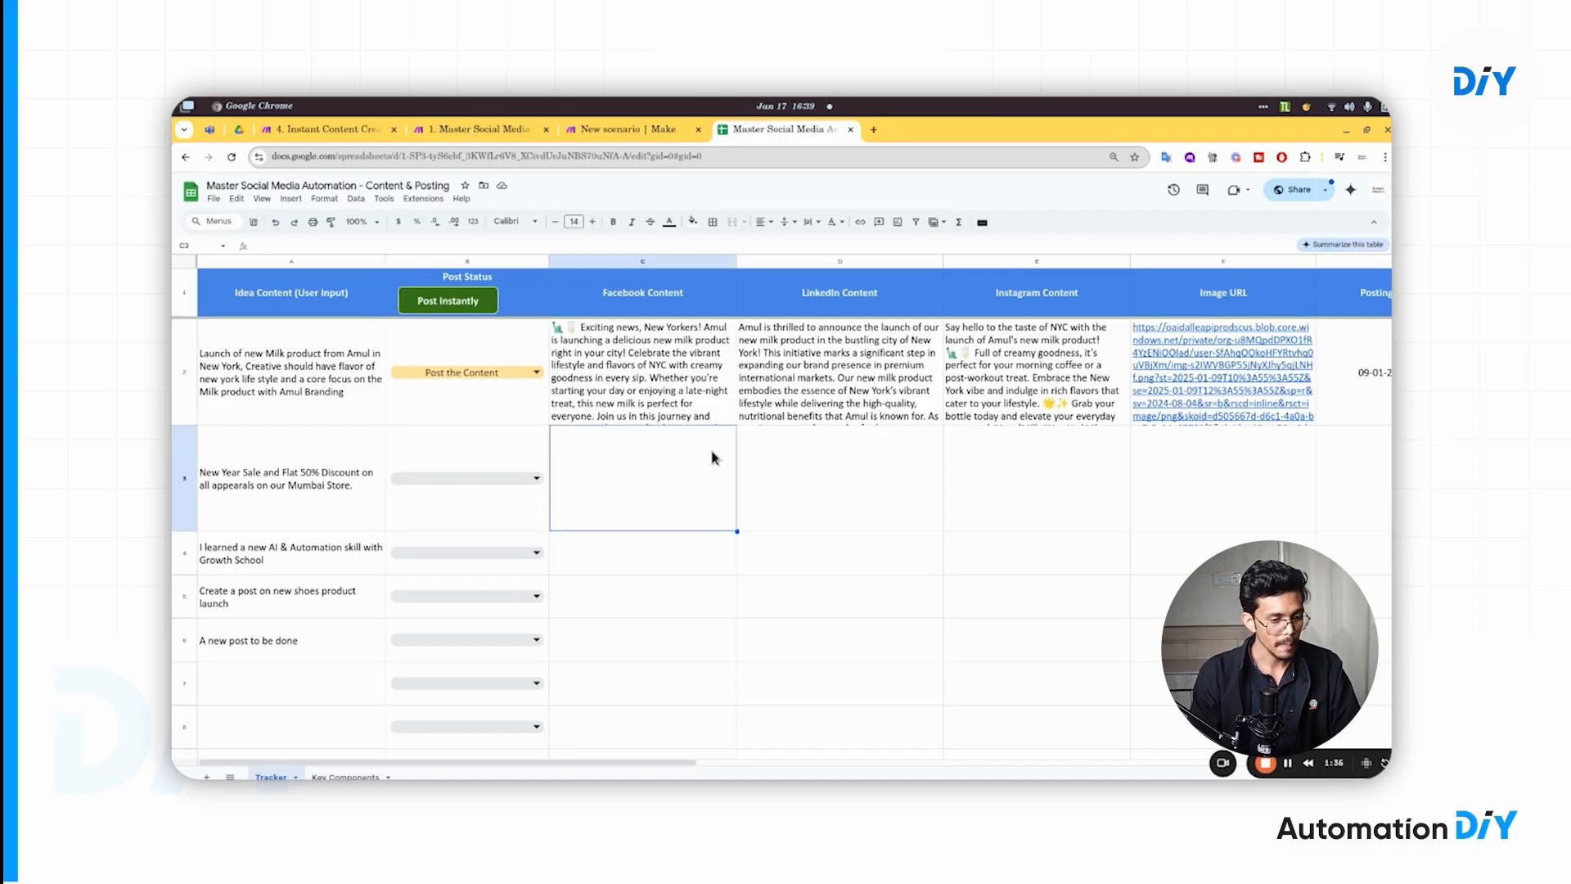
{"action": "key", "text": "ctrl+shift+Tab"}
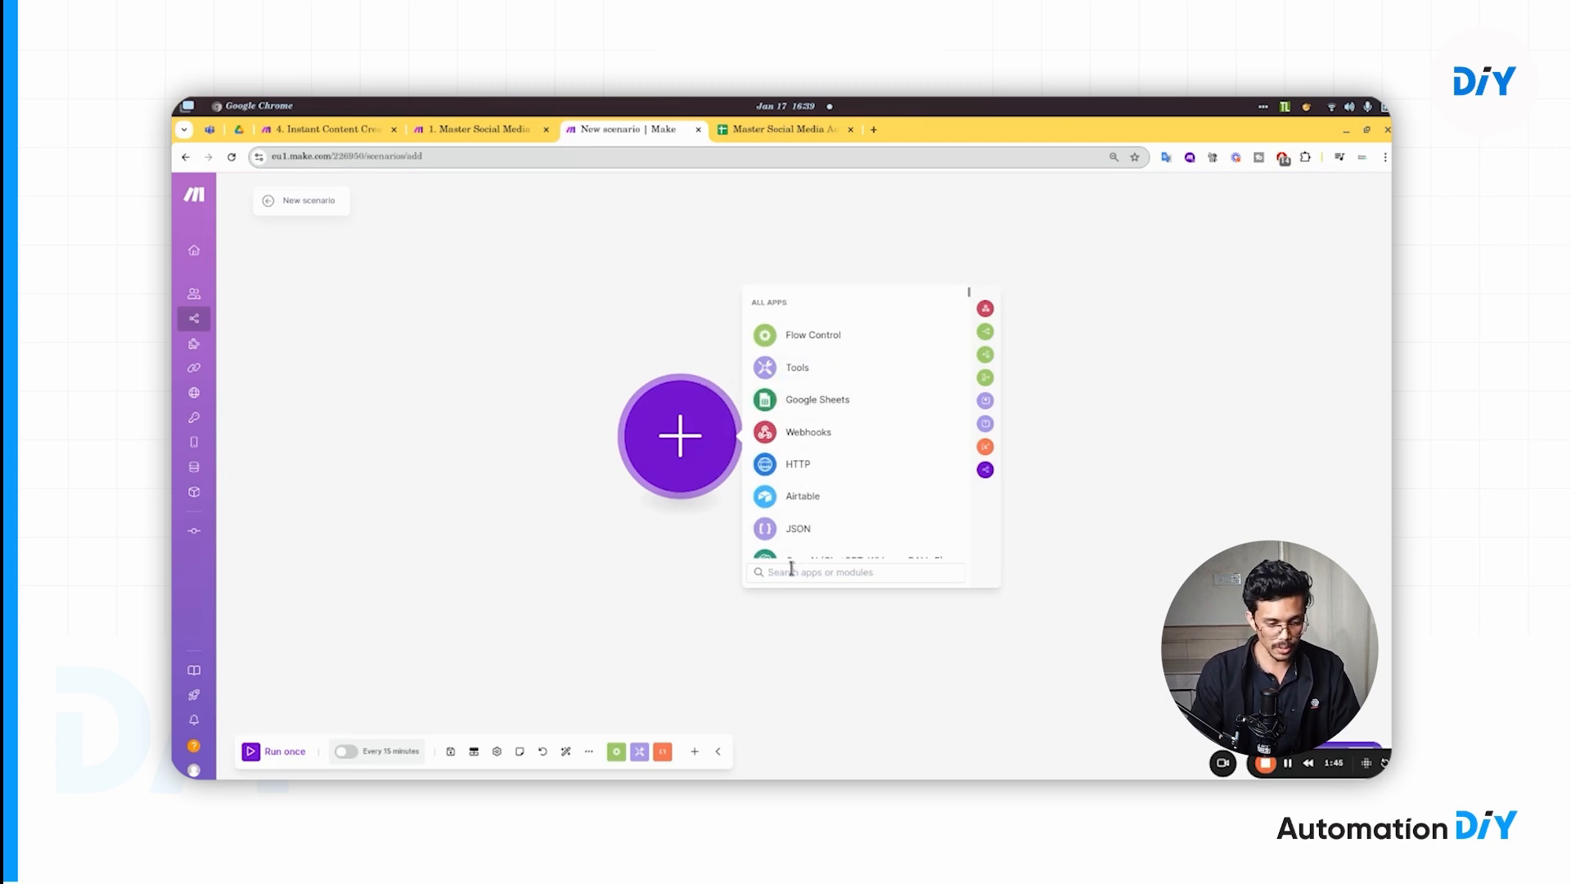
- Search the app list for 'google' and choose Google Sheets as the first module's app
{"action": "scroll", "coordinate": [812, 463], "scroll_direction": "down", "scroll_amount": 3}
{"action": "scroll", "coordinate": [816, 472], "scroll_direction": "down", "scroll_amount": 5}
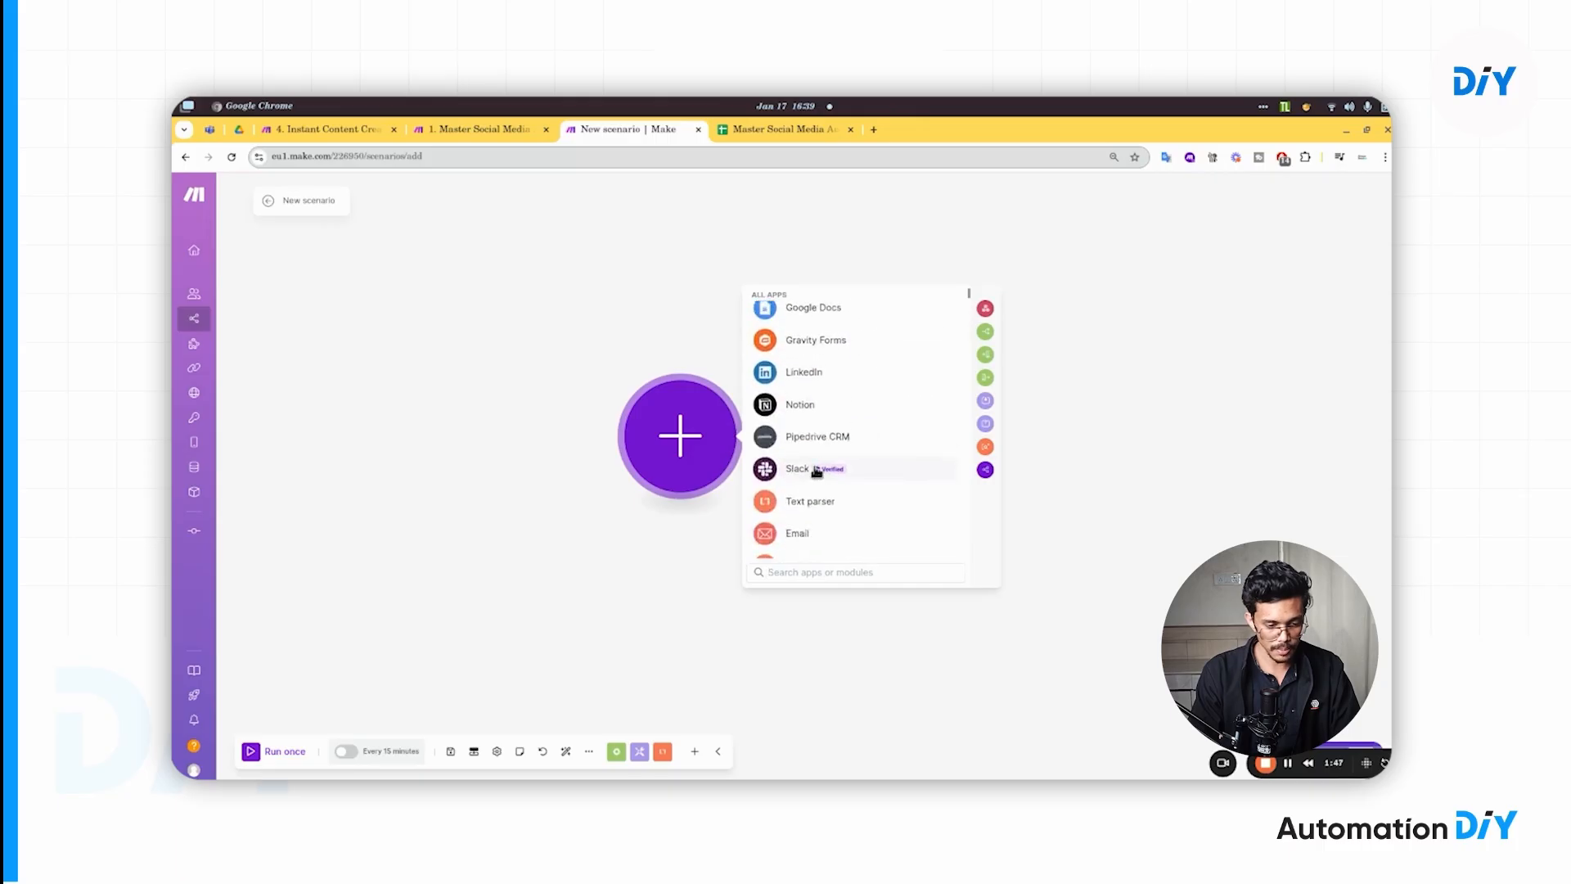
{"action": "scroll", "coordinate": [817, 471], "scroll_direction": "up", "scroll_amount": 7}
{"action": "left_click", "coordinate": [829, 577]}
{"action": "type", "text": "google"}
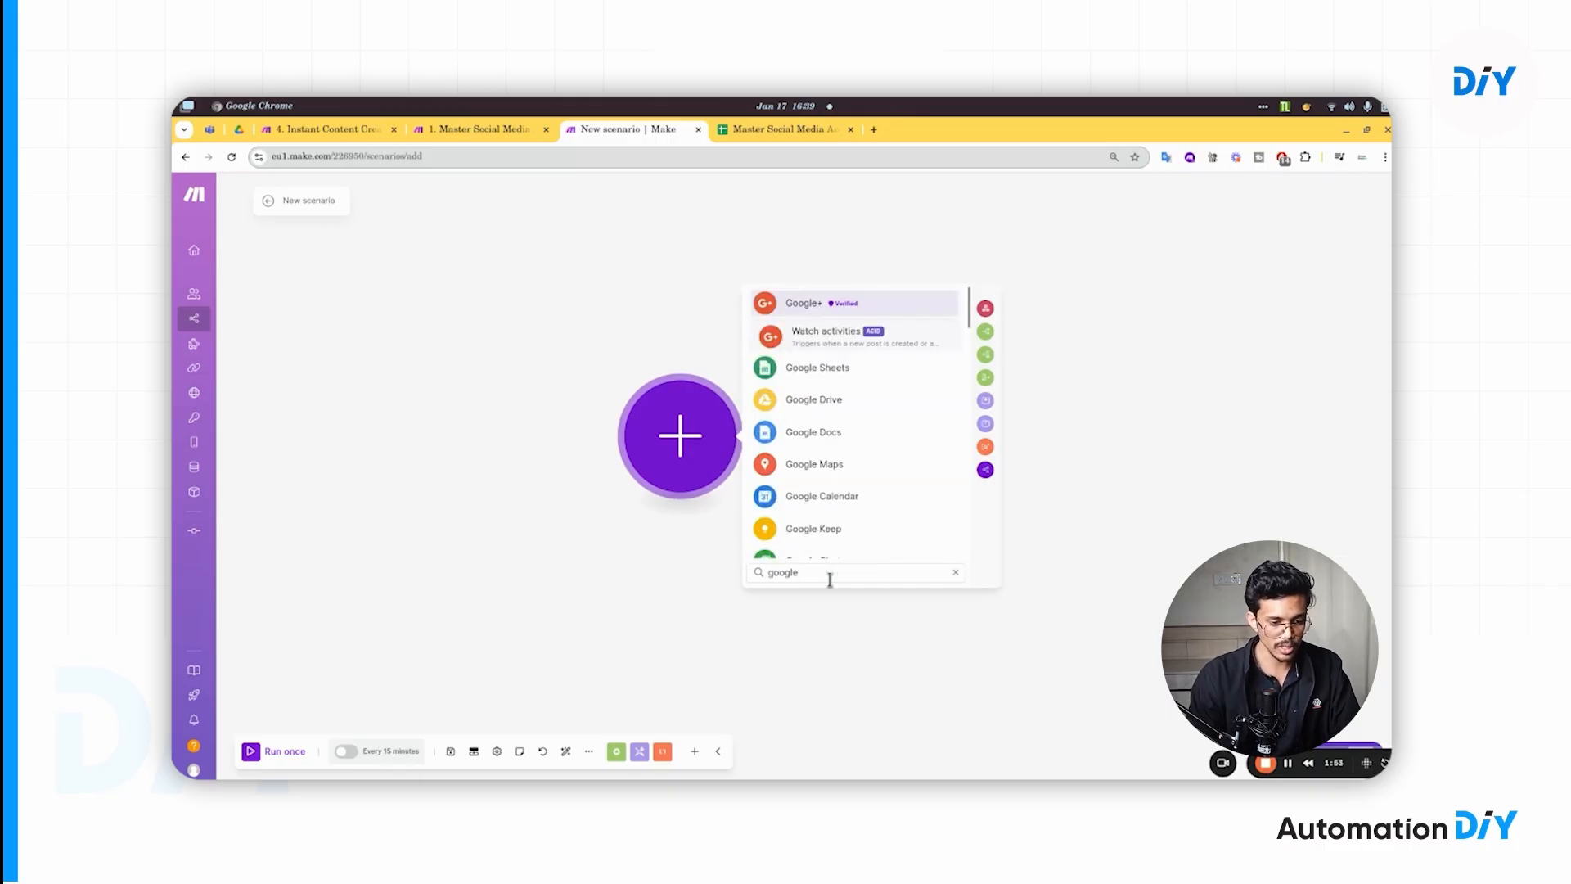
{"action": "left_click", "coordinate": [818, 370]}
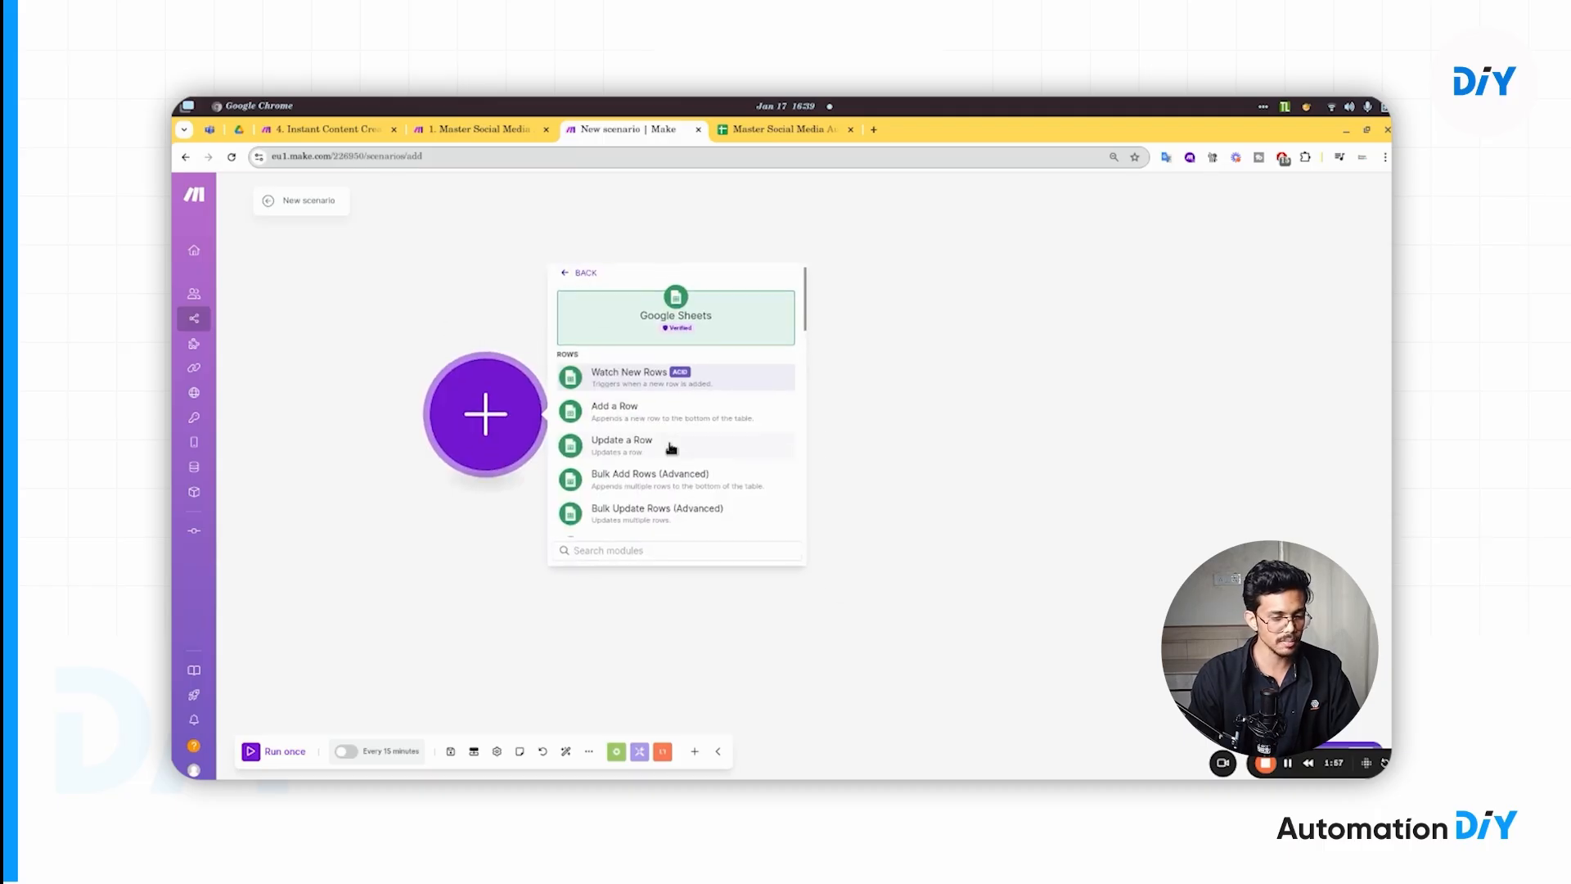
- Search the Google Sheets modules for 'search' and pick Search Rows
{"action": "scroll", "coordinate": [669, 442], "scroll_direction": "down", "scroll_amount": 6}
{"action": "scroll", "coordinate": [671, 447], "scroll_direction": "down", "scroll_amount": 3}
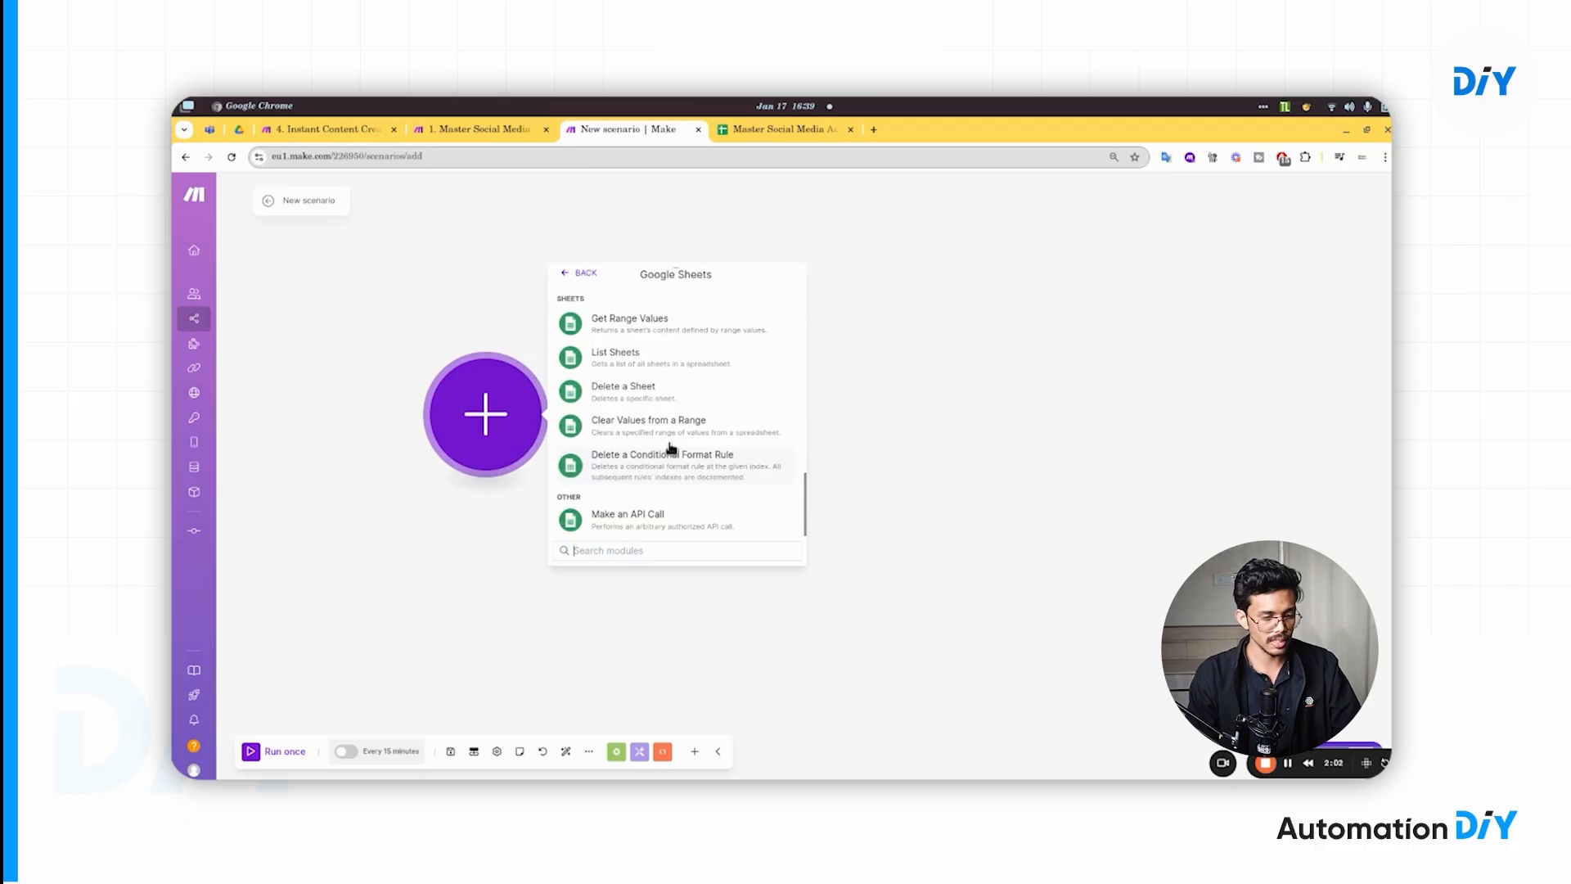
{"action": "scroll", "coordinate": [669, 447], "scroll_direction": "up", "scroll_amount": 3}
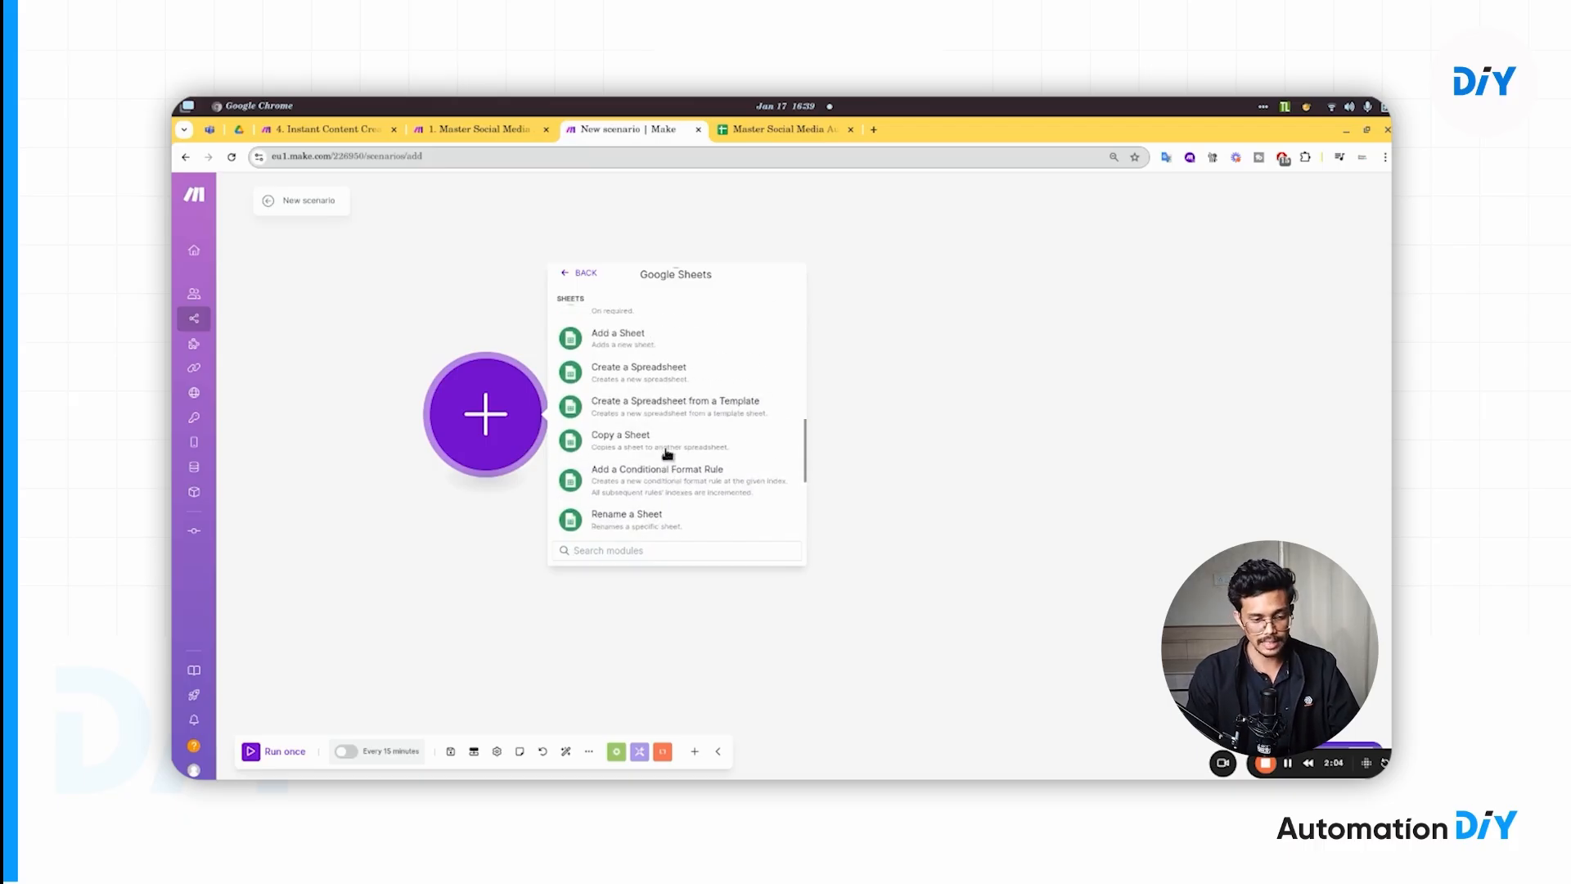
{"action": "scroll", "coordinate": [667, 453], "scroll_direction": "up", "scroll_amount": 3}
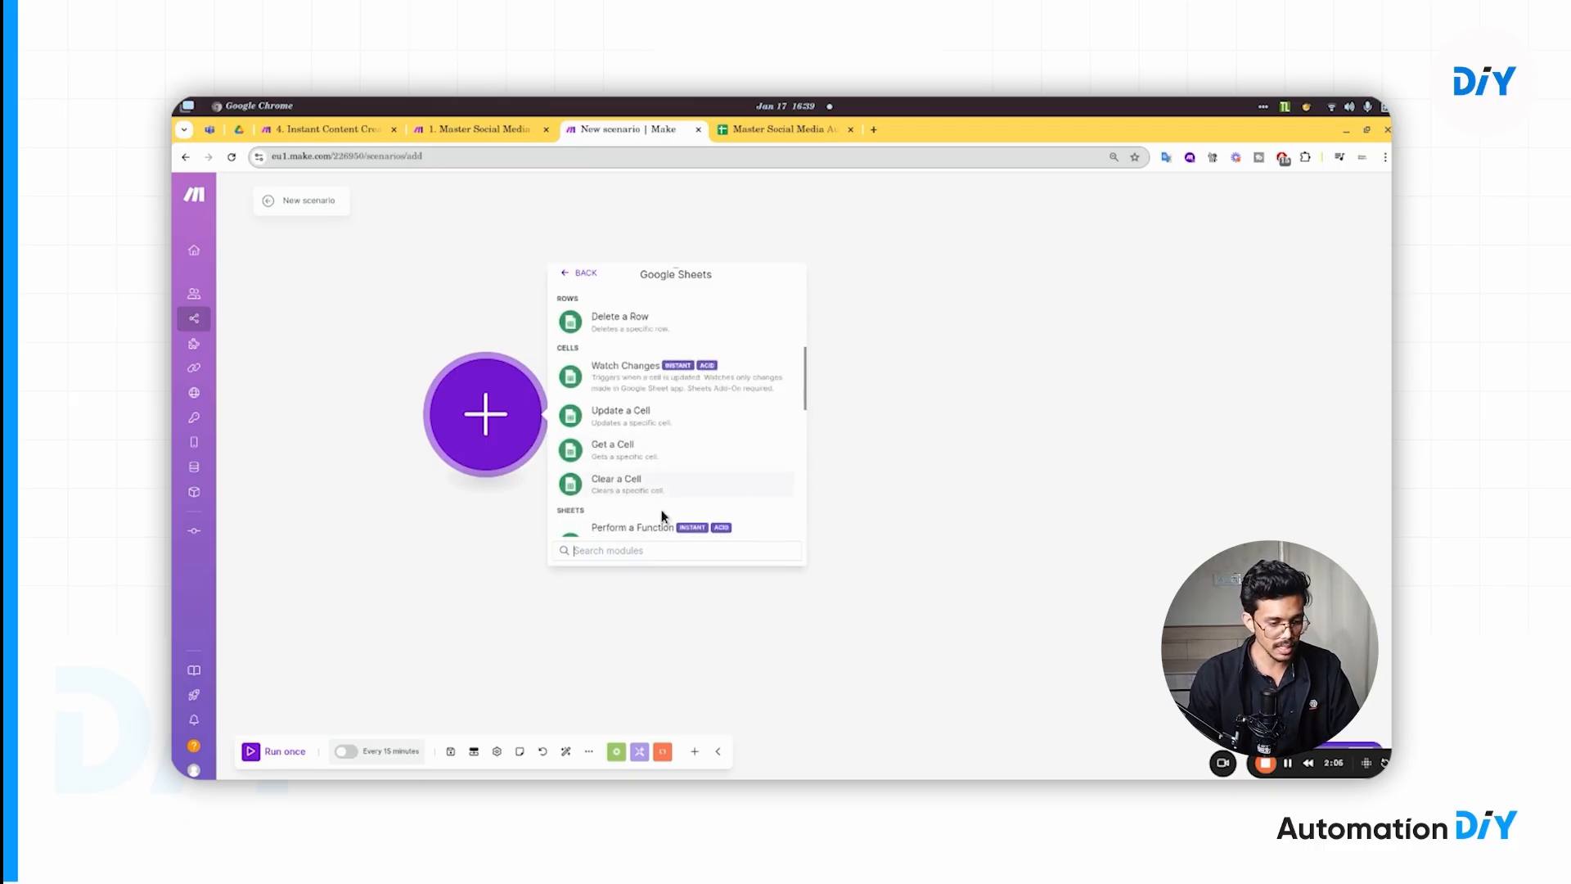
{"action": "left_click", "coordinate": [640, 551]}
{"action": "type", "text": "sear"}
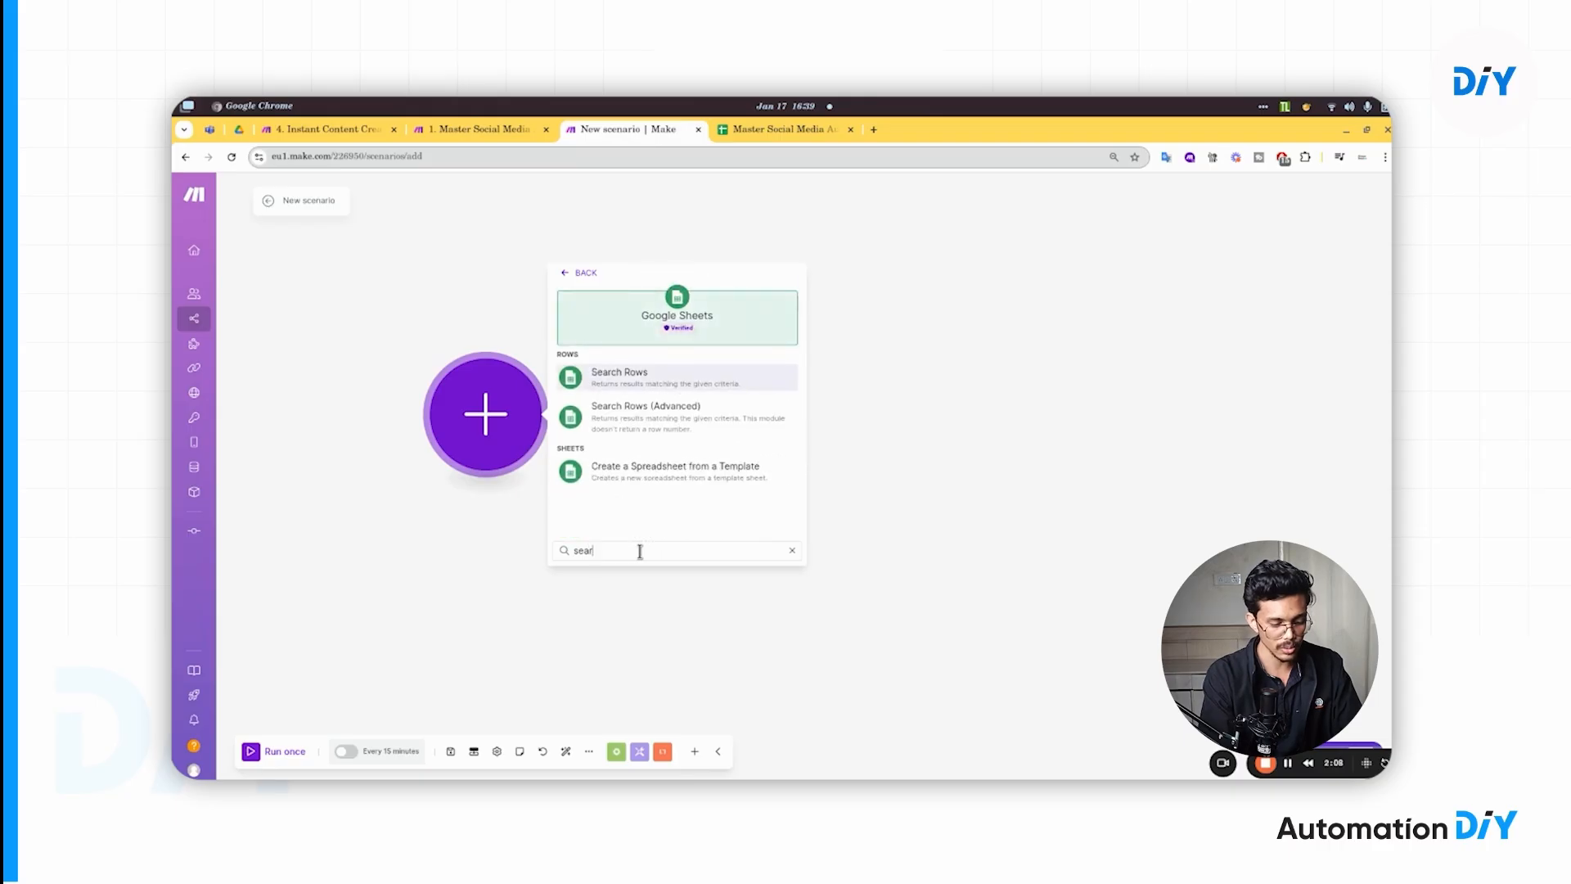
{"action": "type", "text": "h"}
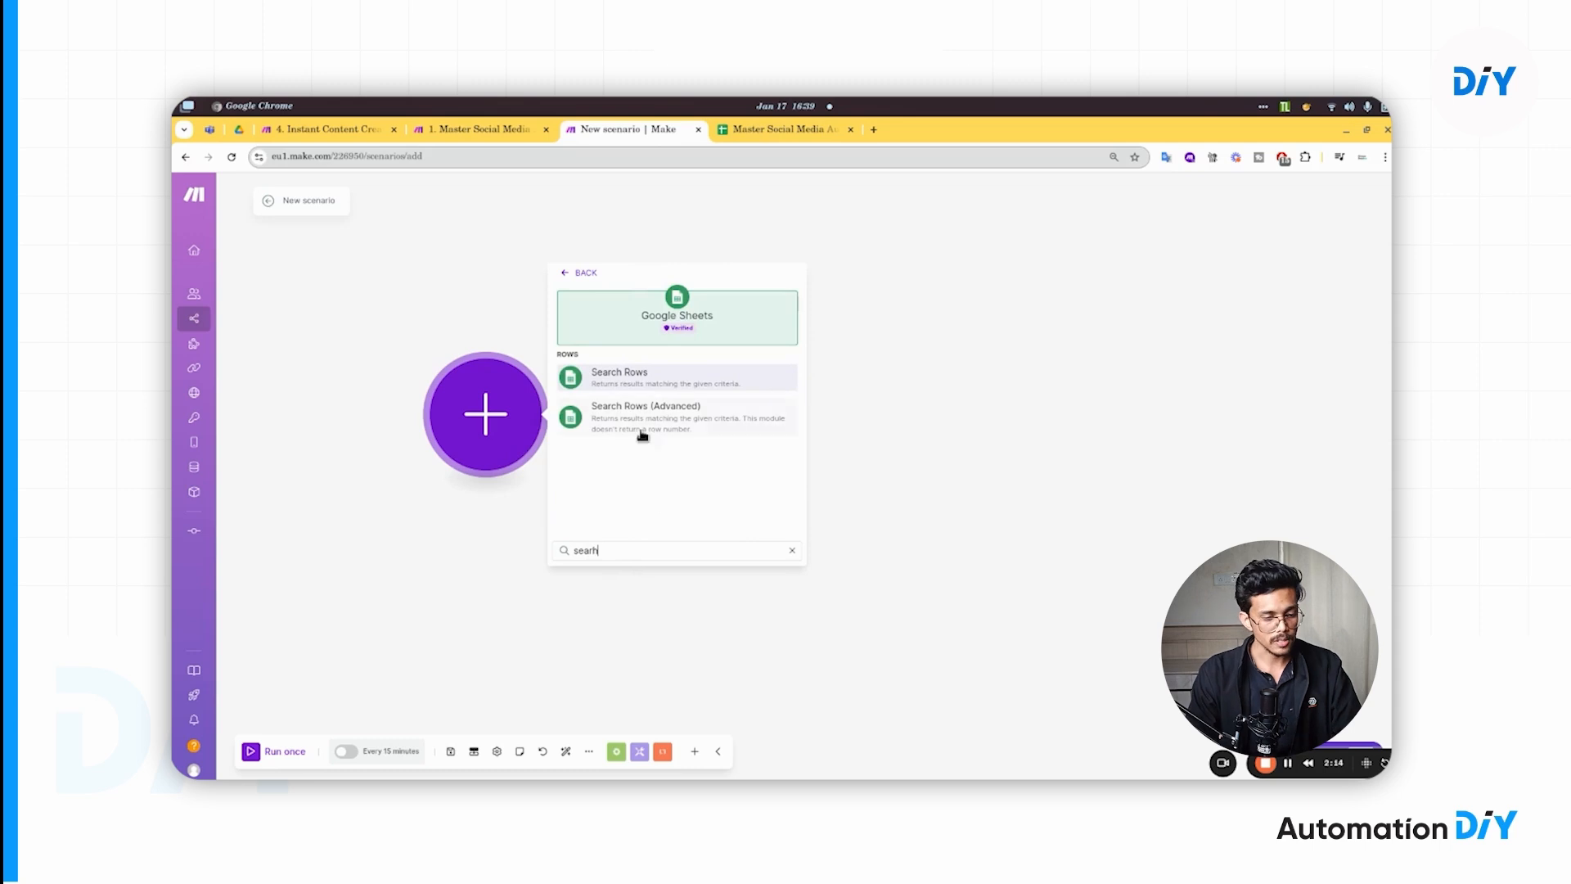
{"action": "left_click", "coordinate": [612, 388]}
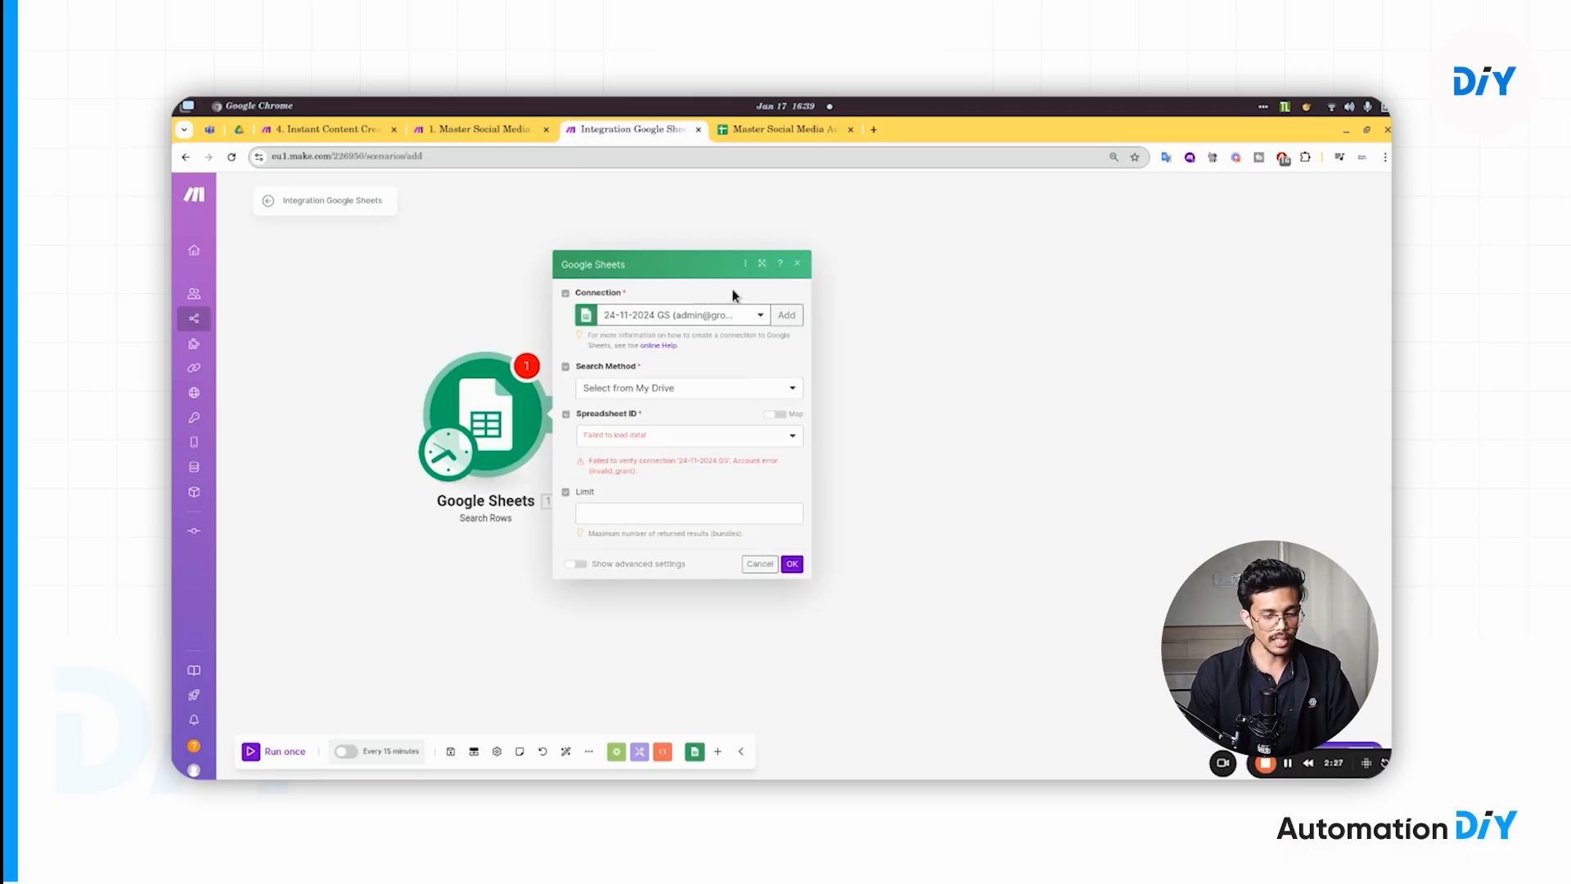
- Add a Google connection named My Google connection, signing in with the admin account and allowing Drive and Sheets access
{"action": "left_click", "coordinate": [788, 317]}
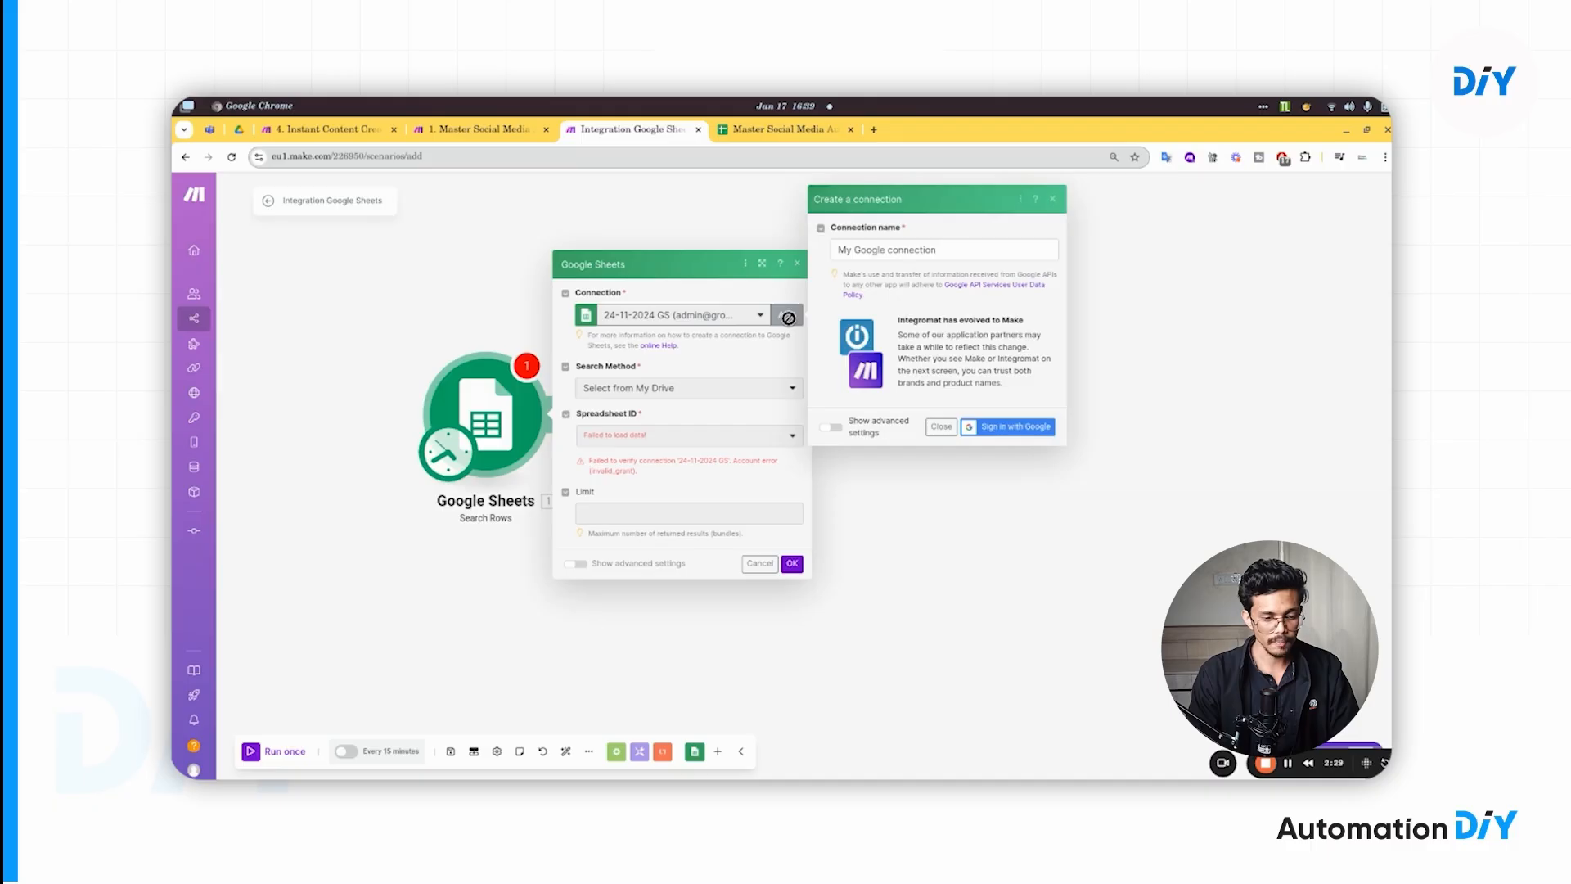
{"action": "left_click_drag", "start_coordinate": [941, 250], "coordinate": [835, 251]}
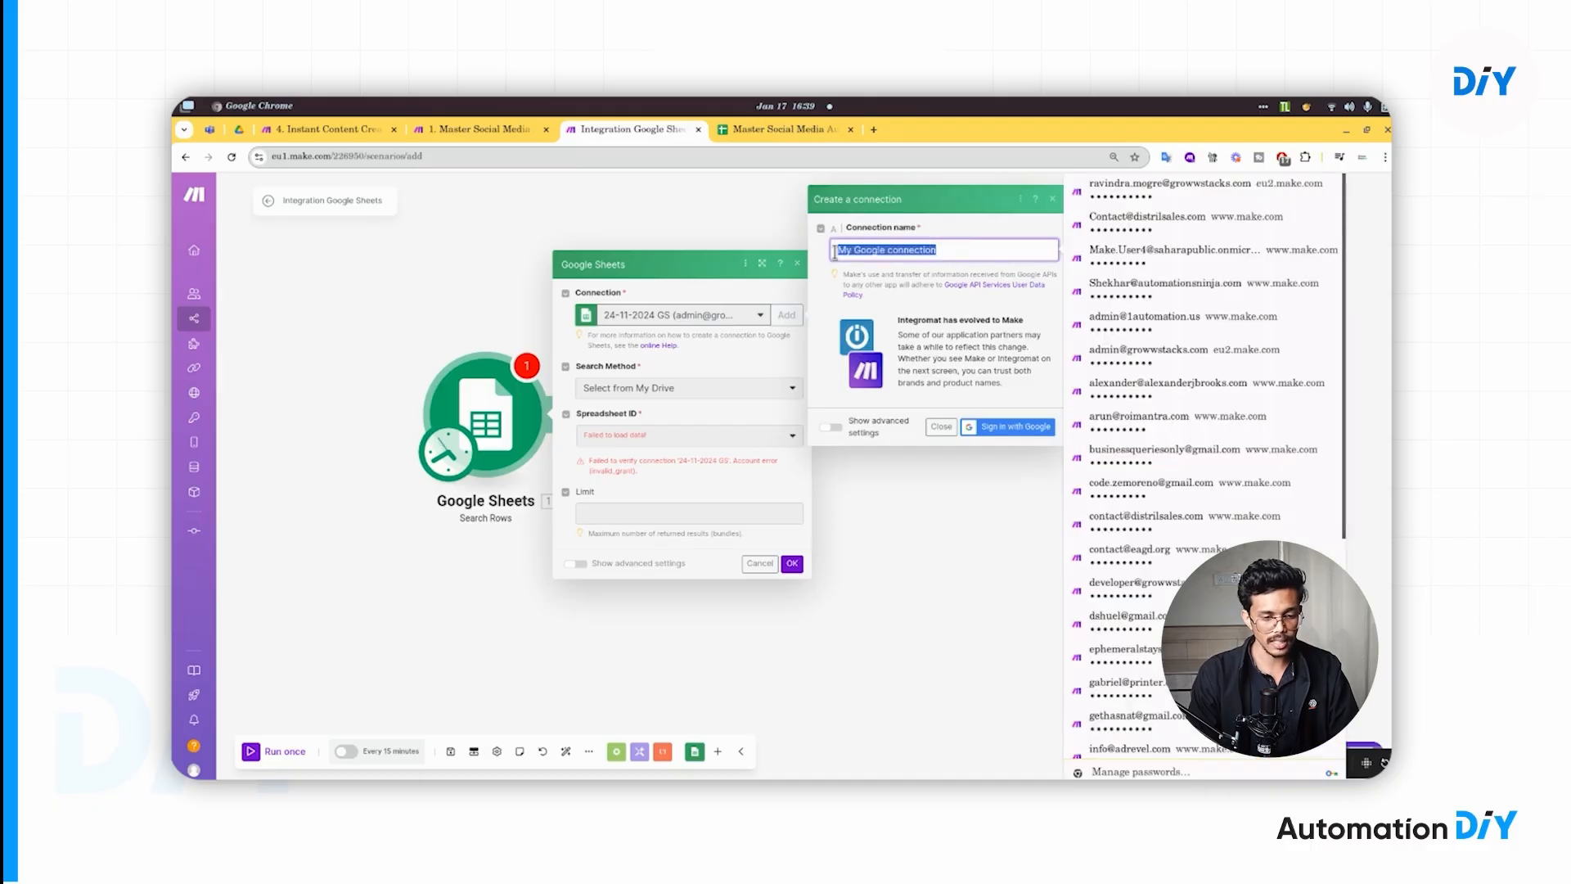
{"action": "left_click", "coordinate": [929, 234]}
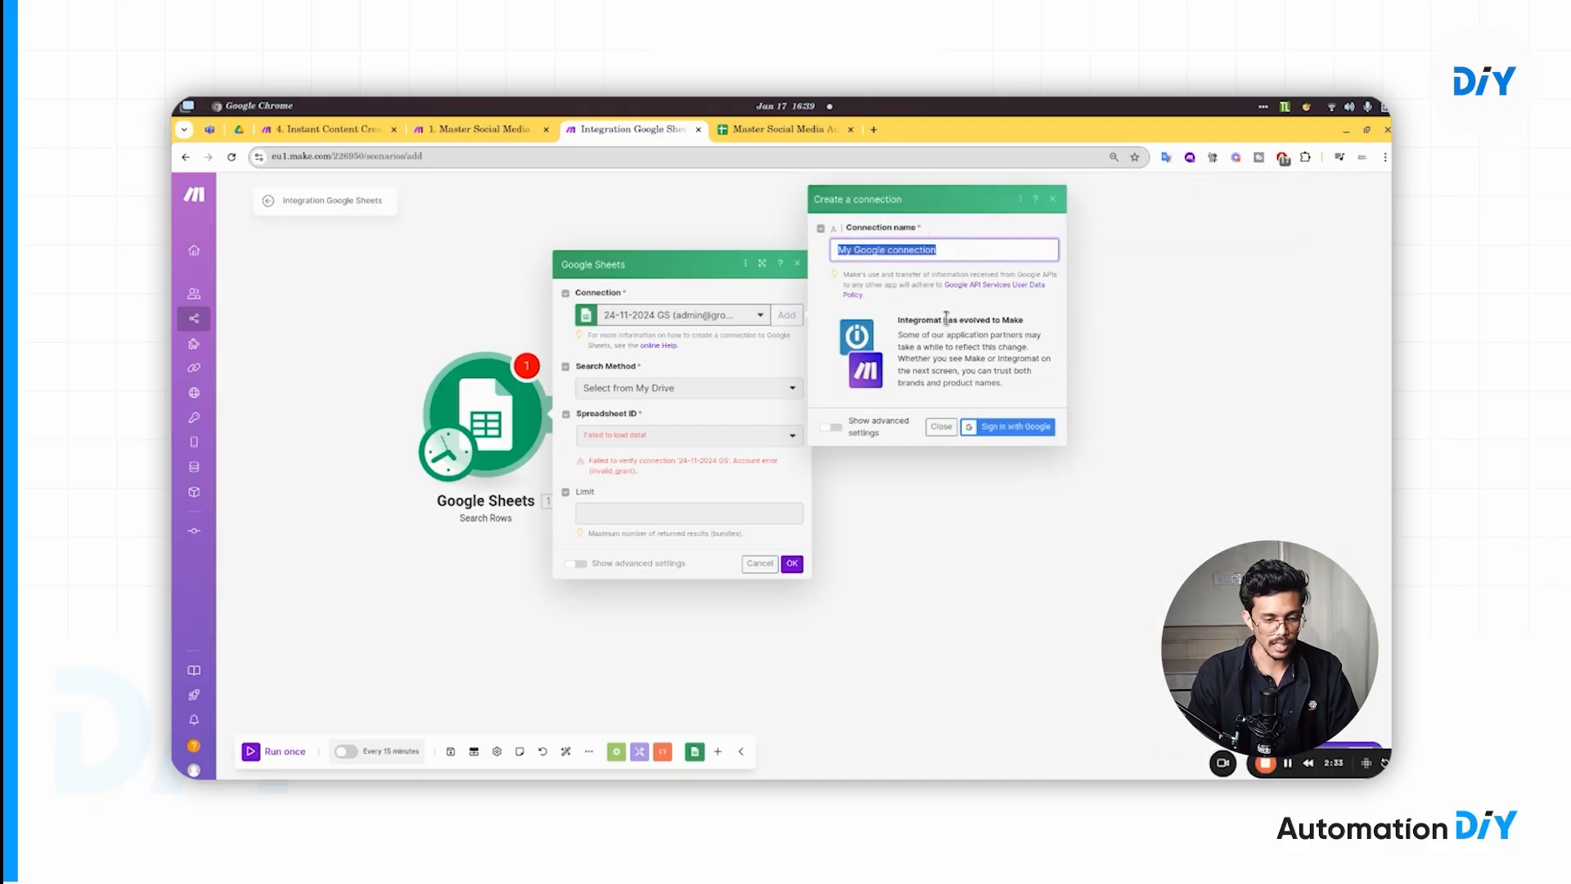
{"action": "left_click", "coordinate": [993, 428]}
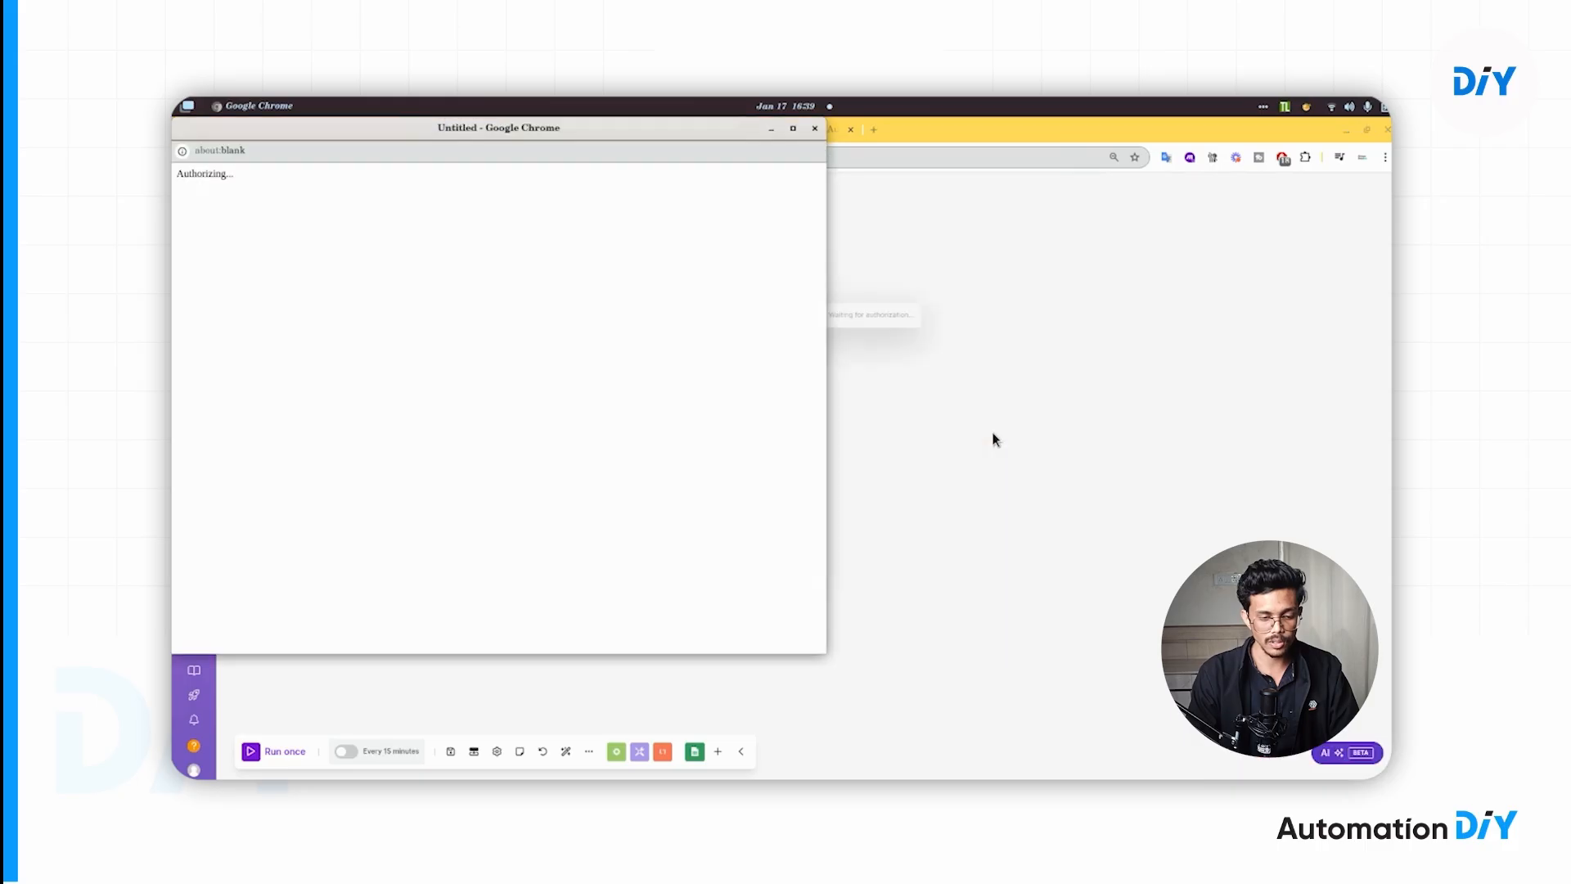
{"action": "left_click_drag", "start_coordinate": [653, 129], "coordinate": [882, 148]}
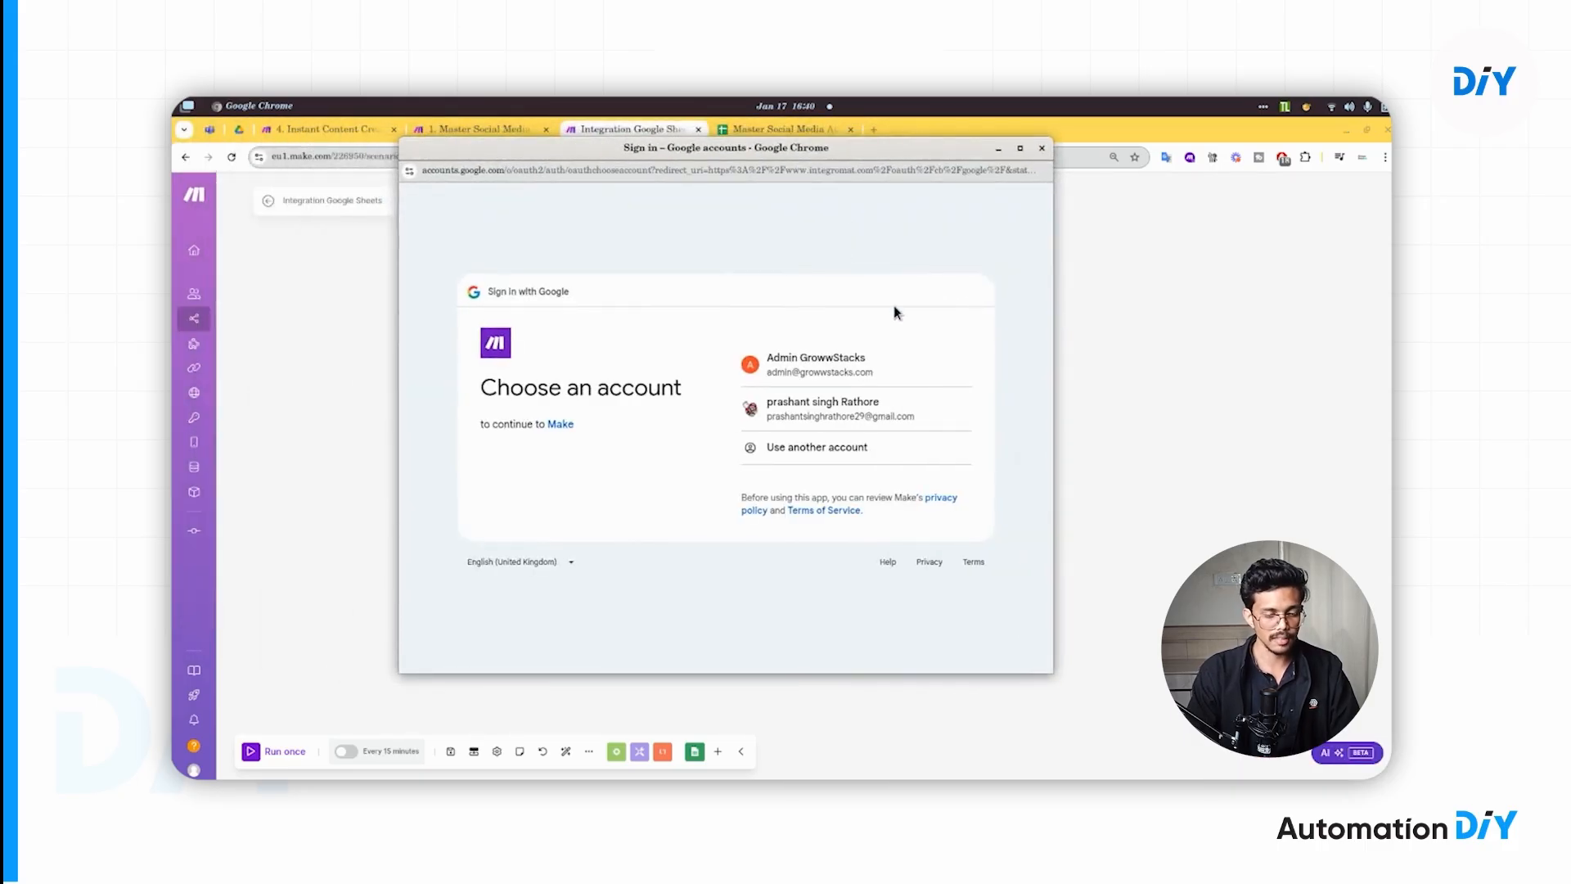
{"action": "left_click", "coordinate": [858, 364]}
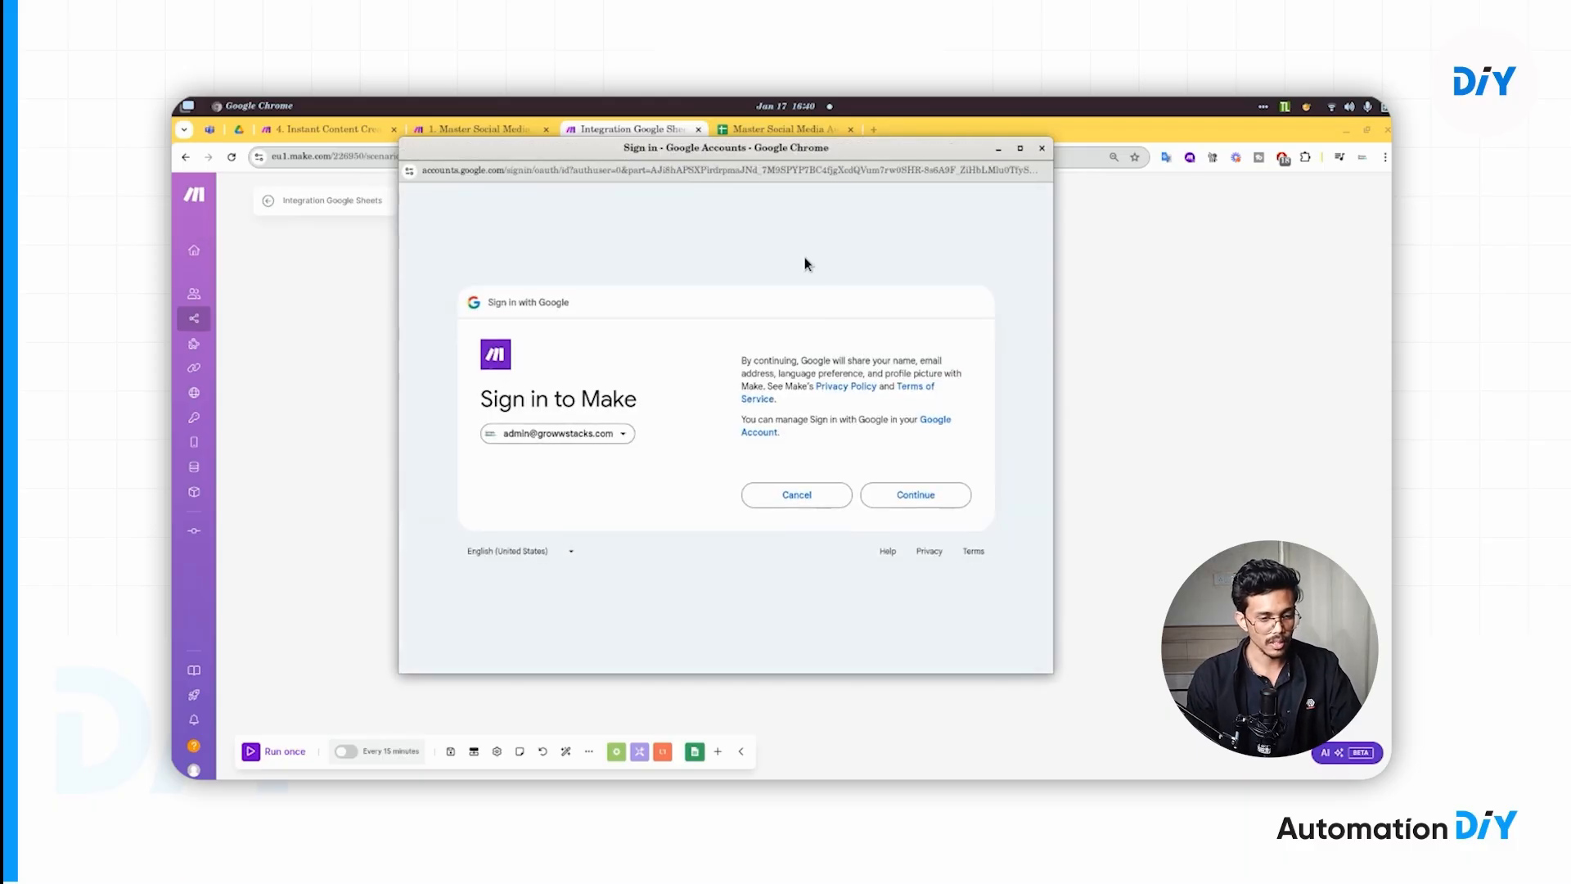
{"action": "left_click", "coordinate": [939, 497]}
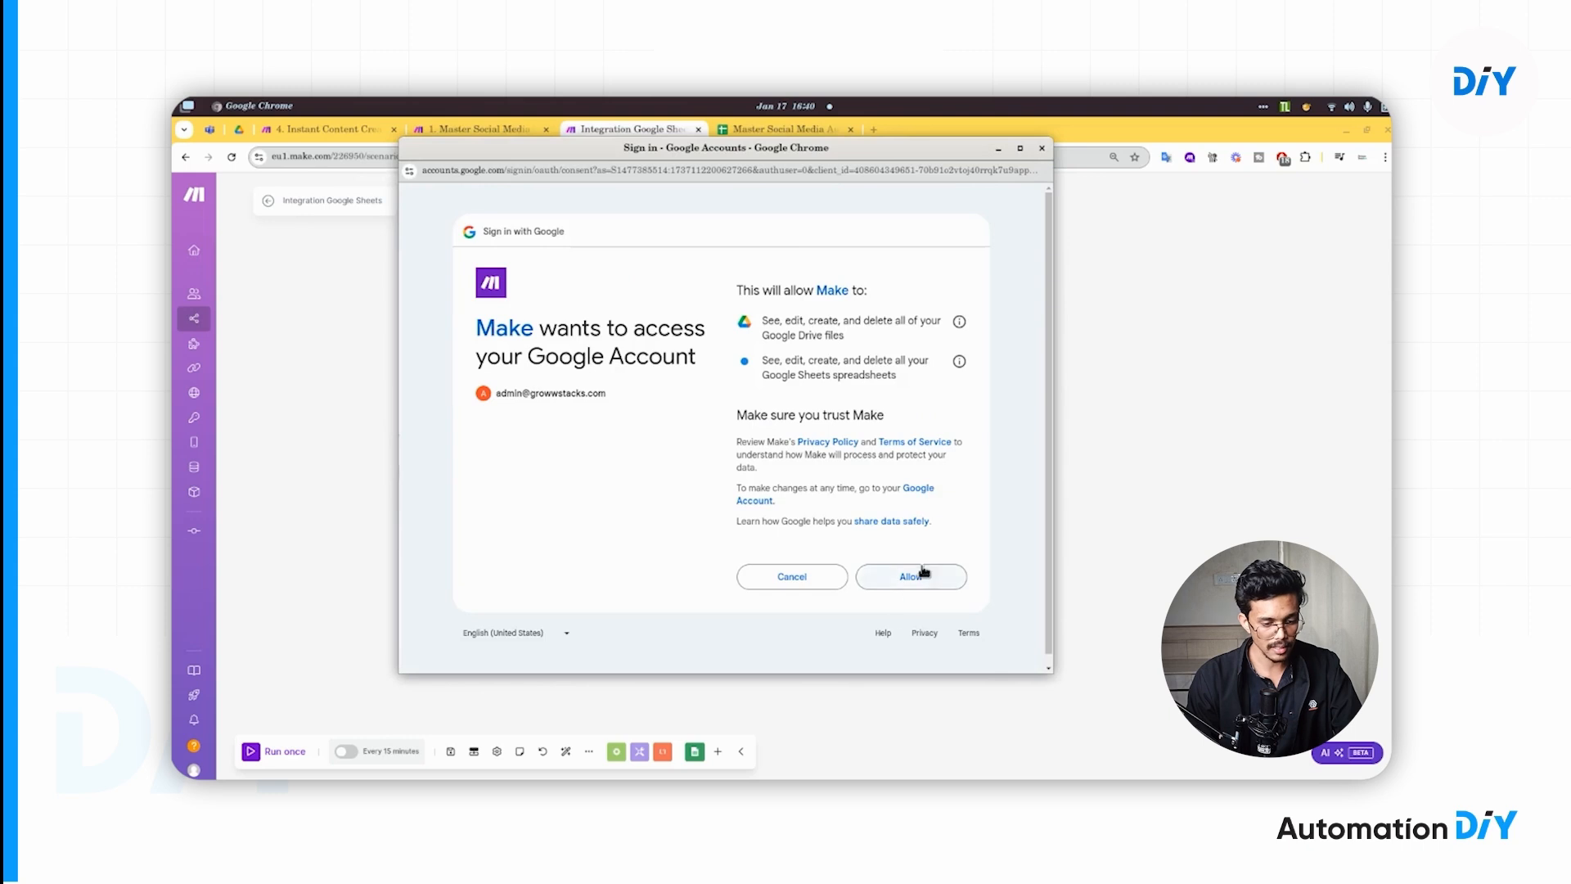
{"action": "left_click", "coordinate": [910, 574]}
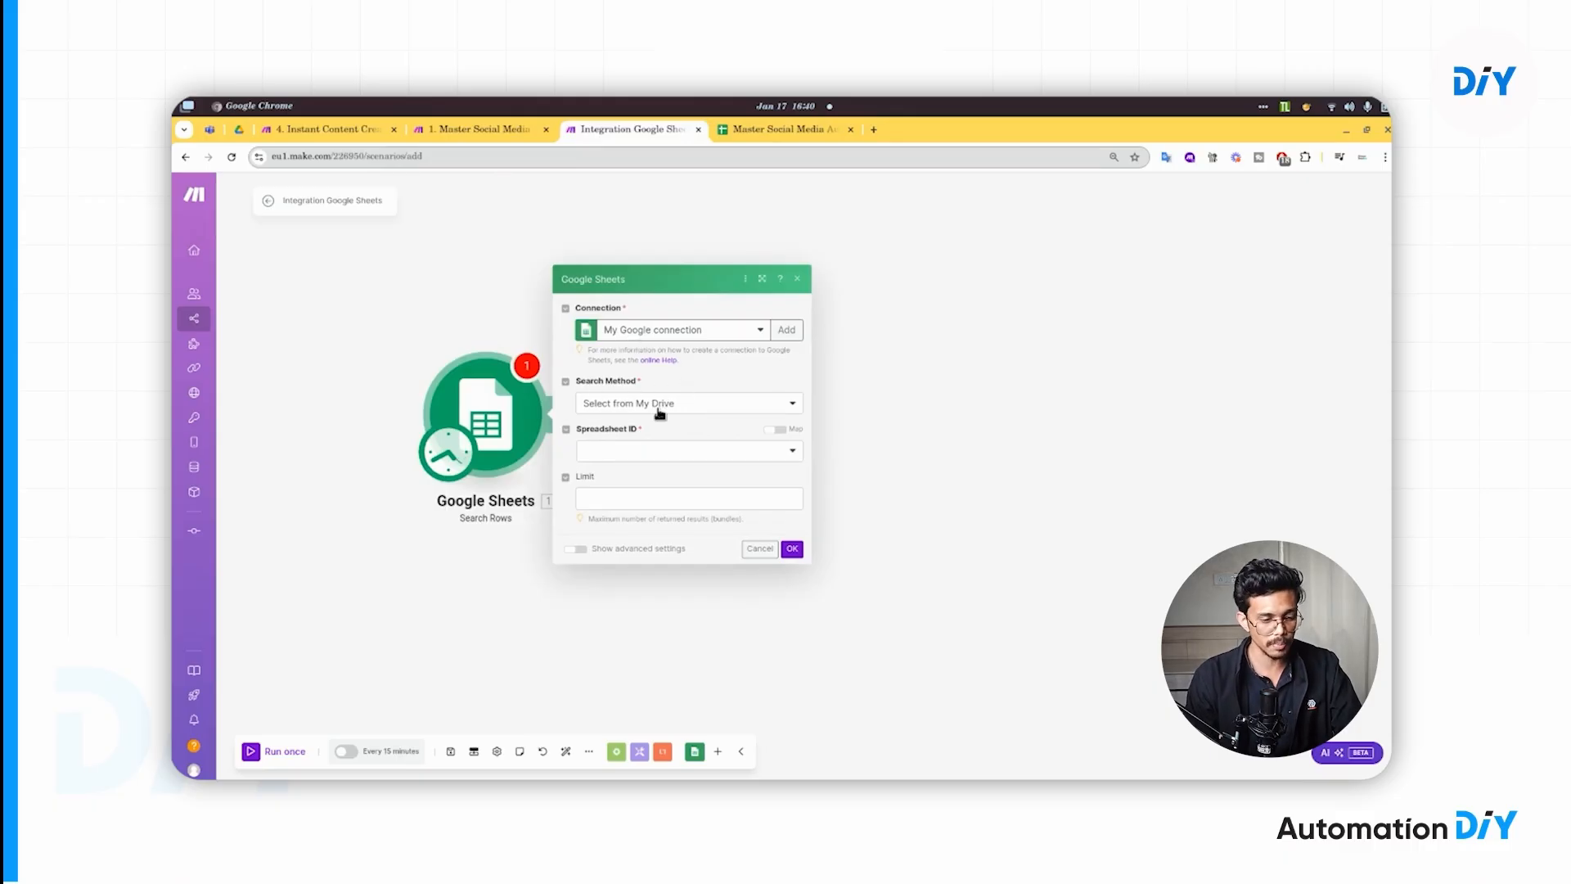
- Search 'master so' and select the Master Social Media Automation - Content & Posting spreadsheet
{"action": "left_click", "coordinate": [655, 452]}
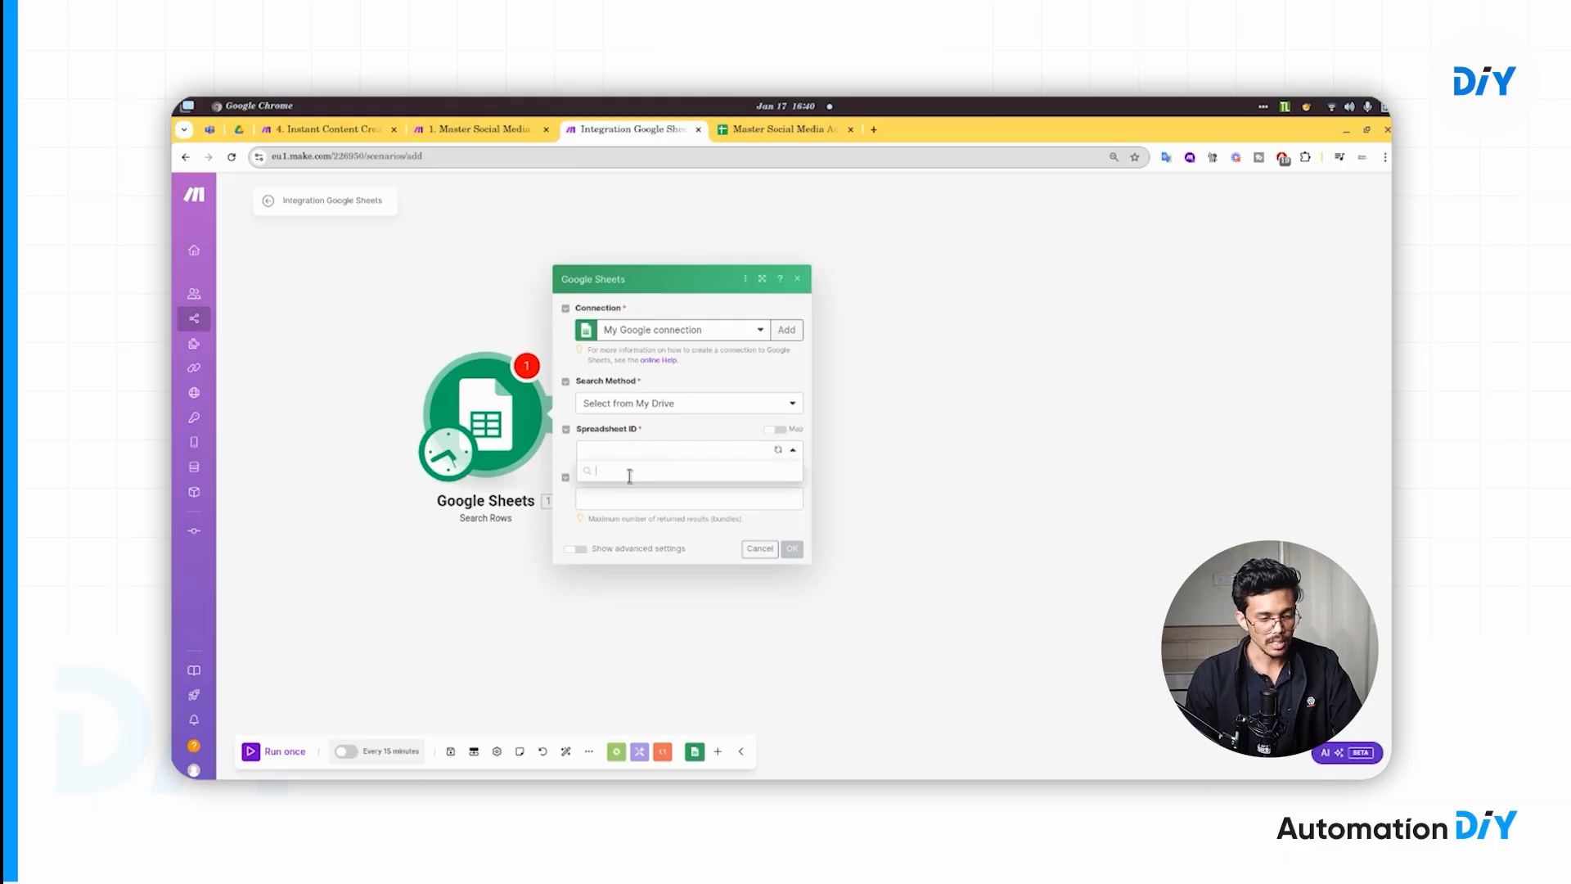
{"action": "left_click", "coordinate": [781, 130]}
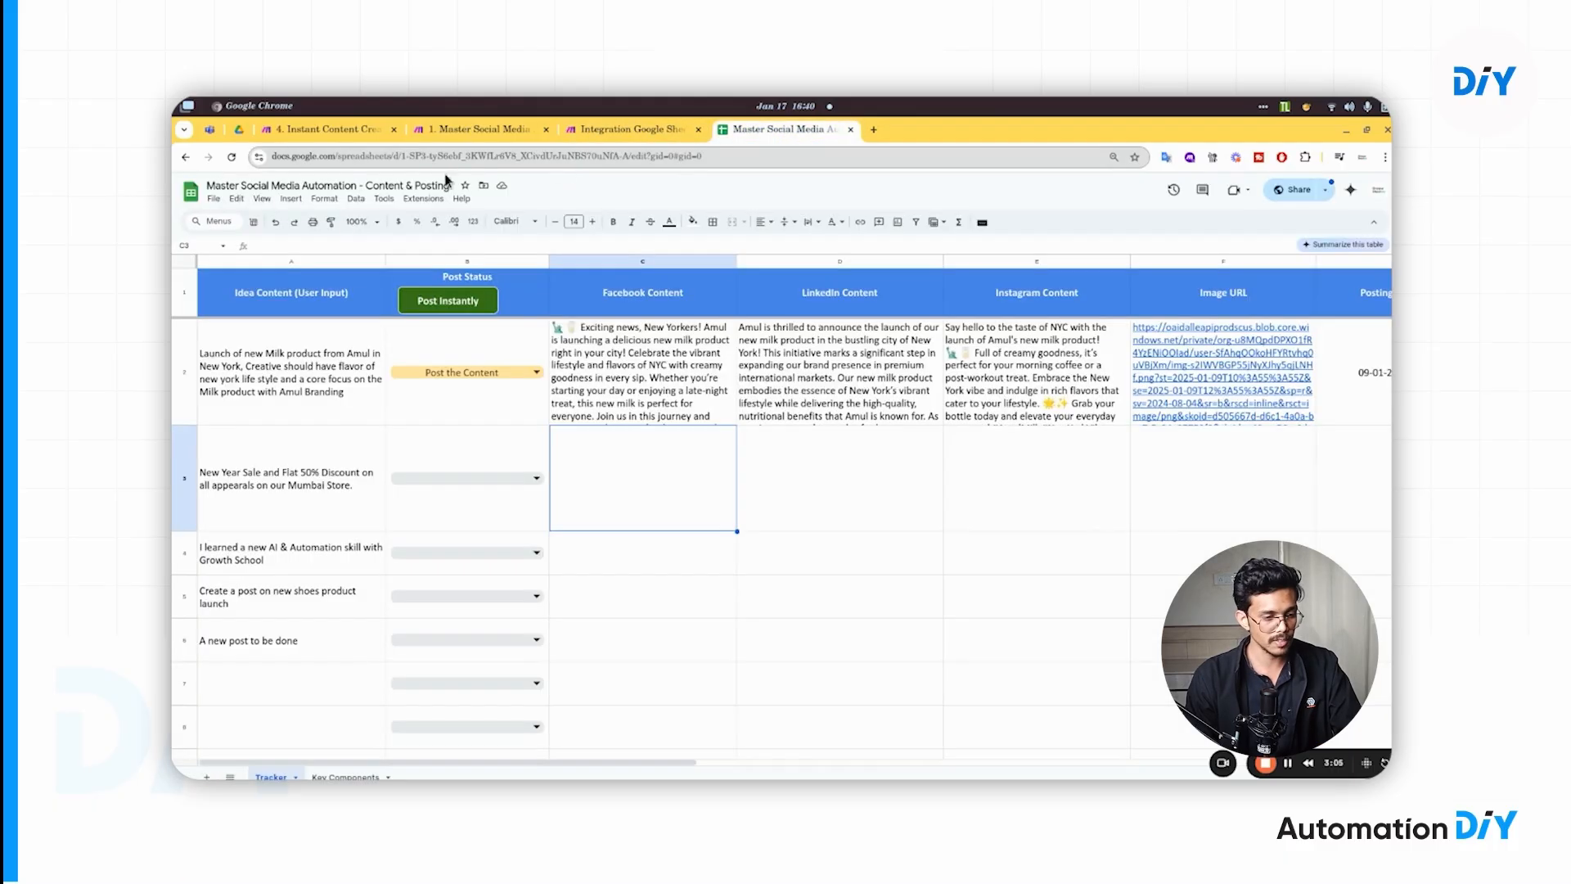
{"action": "double_click", "coordinate": [376, 186]}
{"action": "triple_click", "coordinate": [376, 186]}
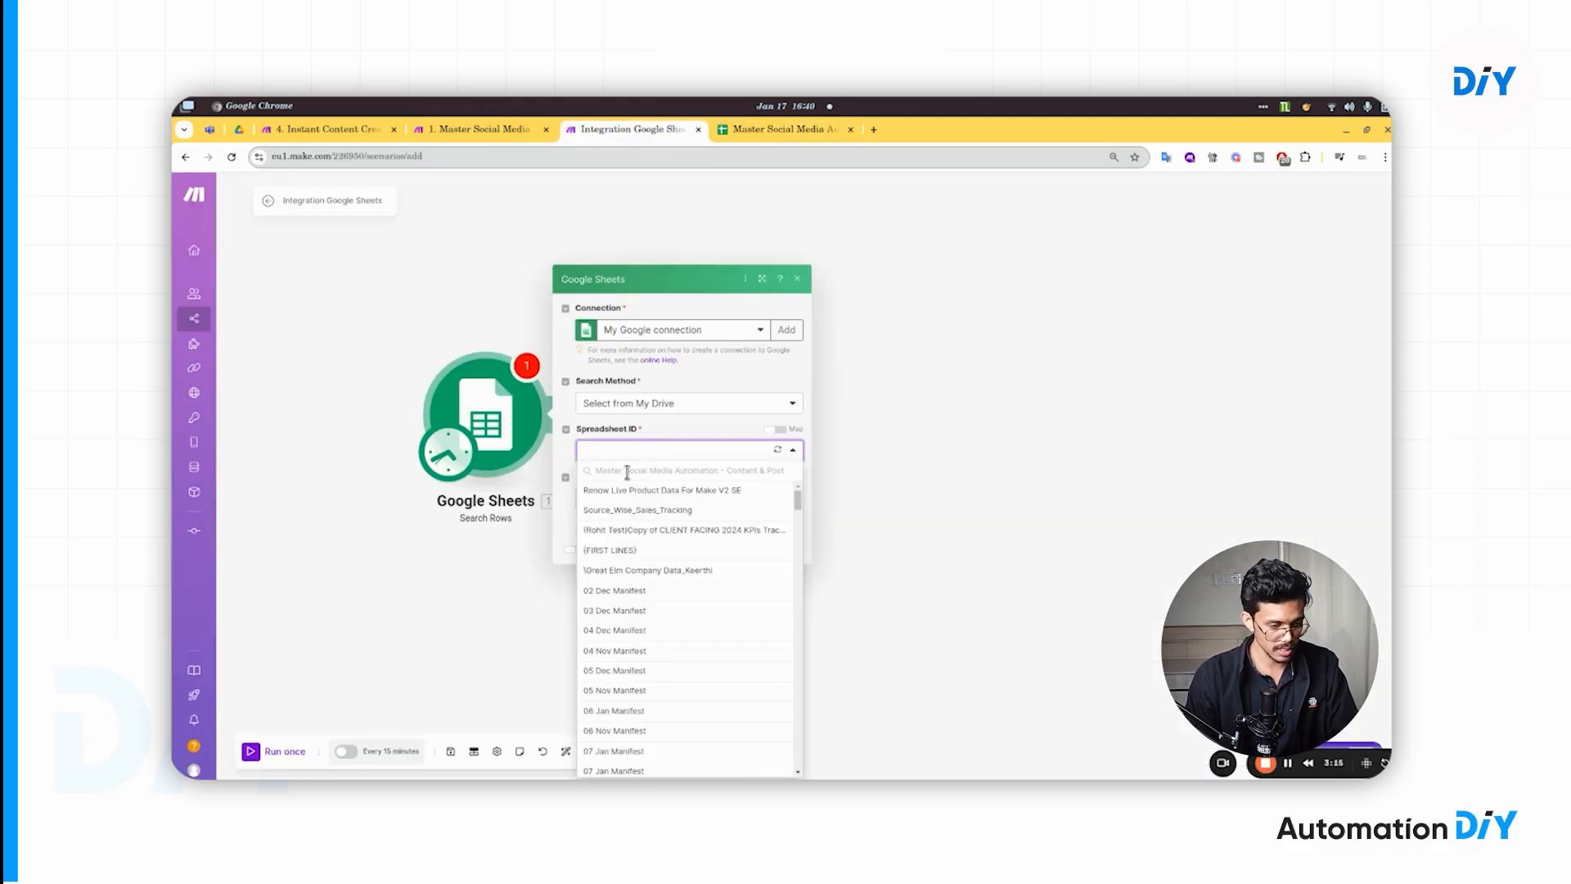
{"action": "key", "text": "ctrl+a"}
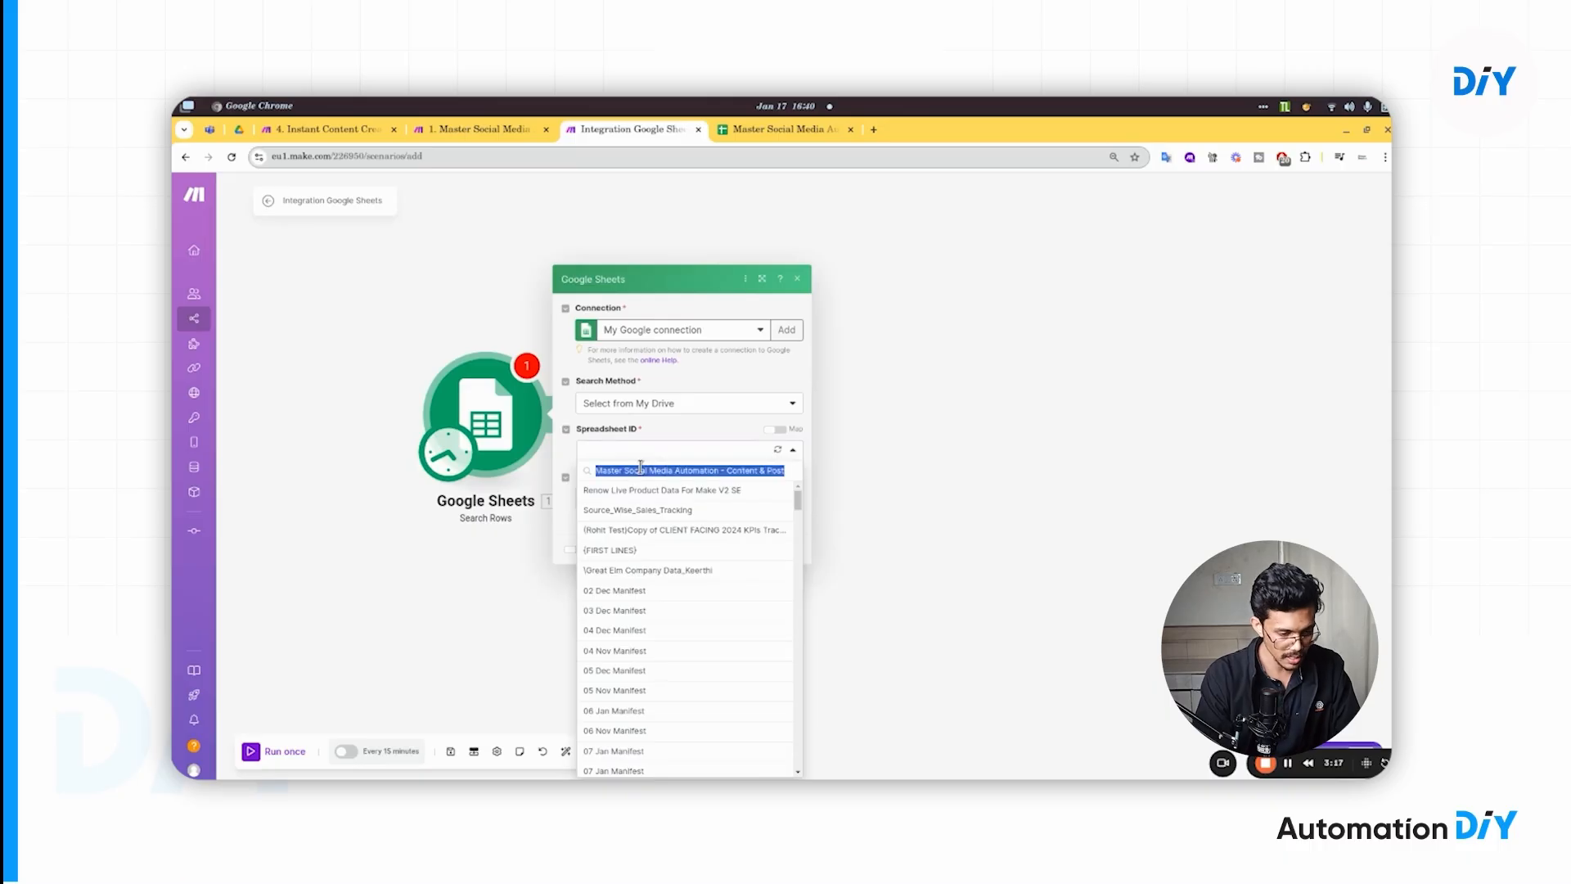
{"action": "key", "text": "BackSpace"}
{"action": "type", "text": "master"}
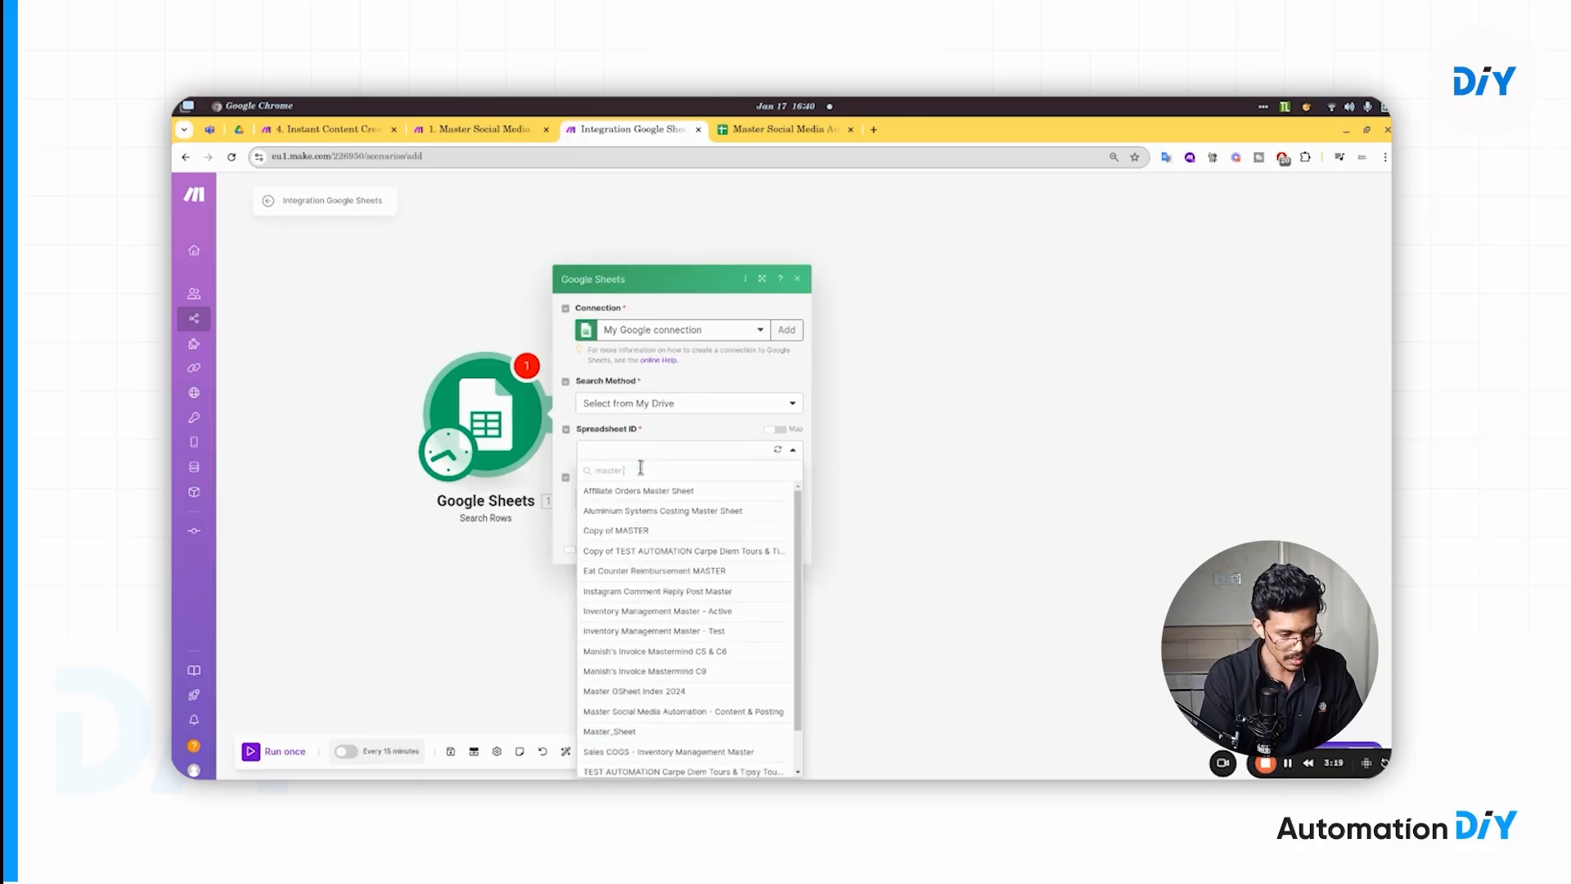
{"action": "type", "text": " so"}
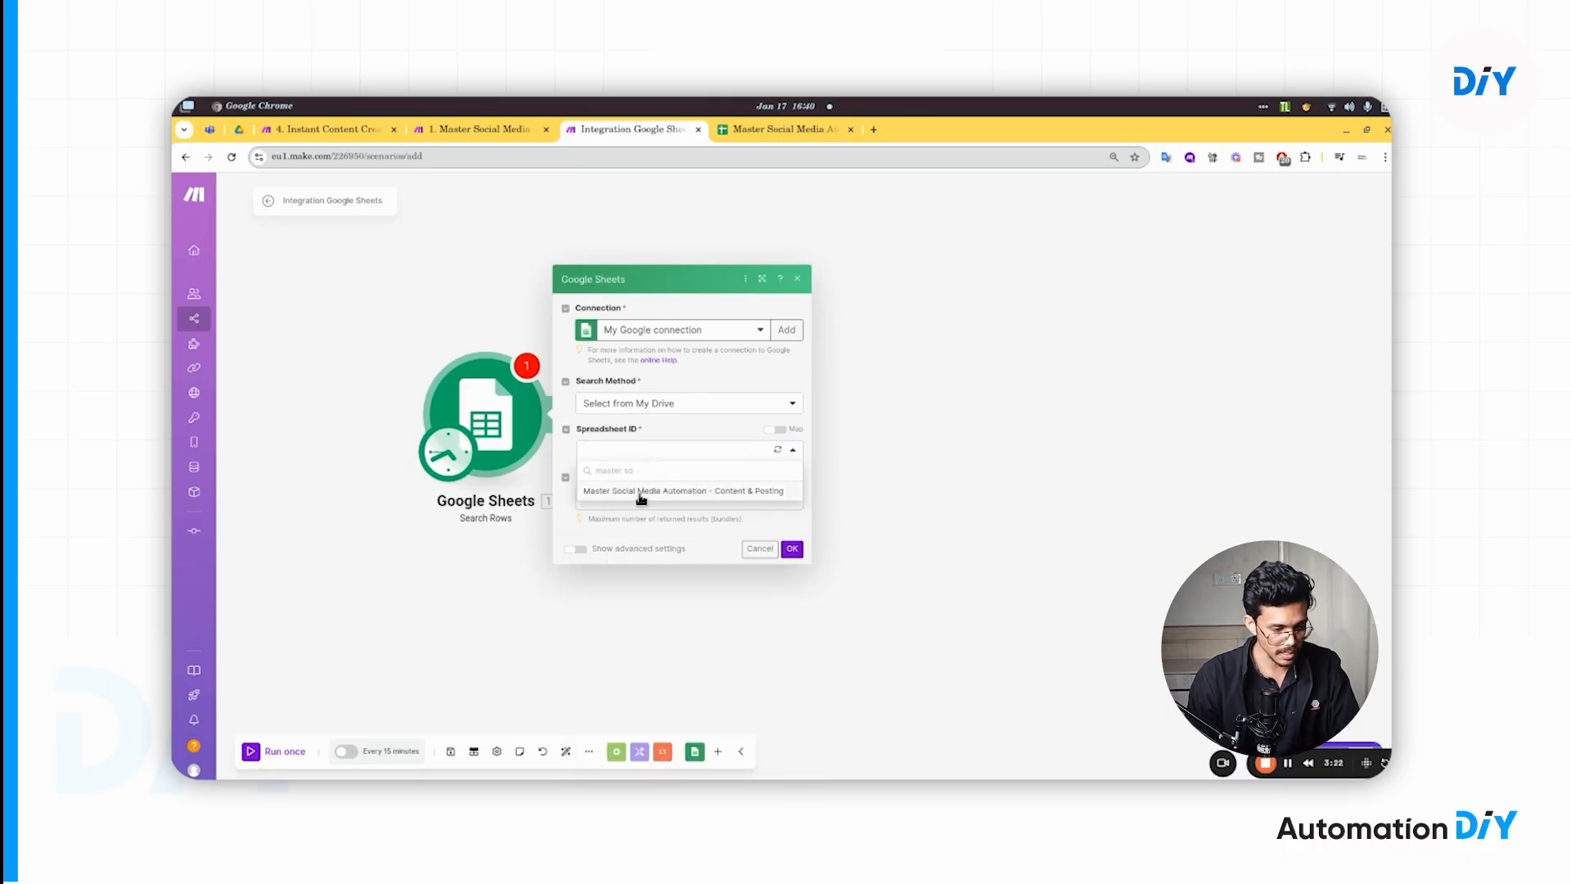
{"action": "left_click", "coordinate": [640, 491]}
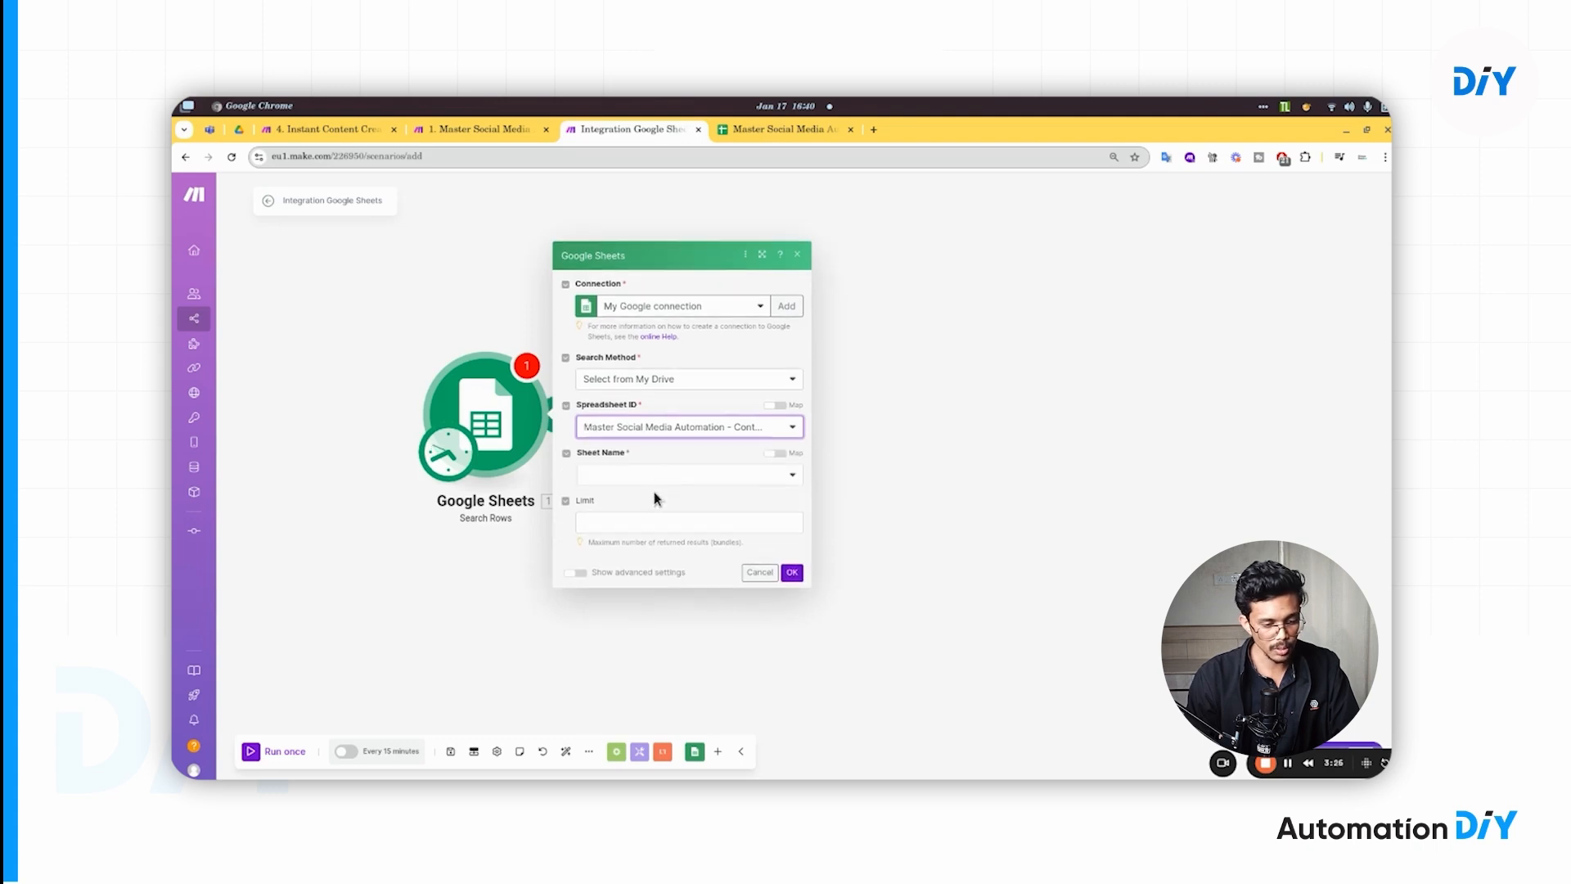
- Choose the Tracker sheet and save the Search Rows module settings
{"action": "left_click", "coordinate": [647, 477]}
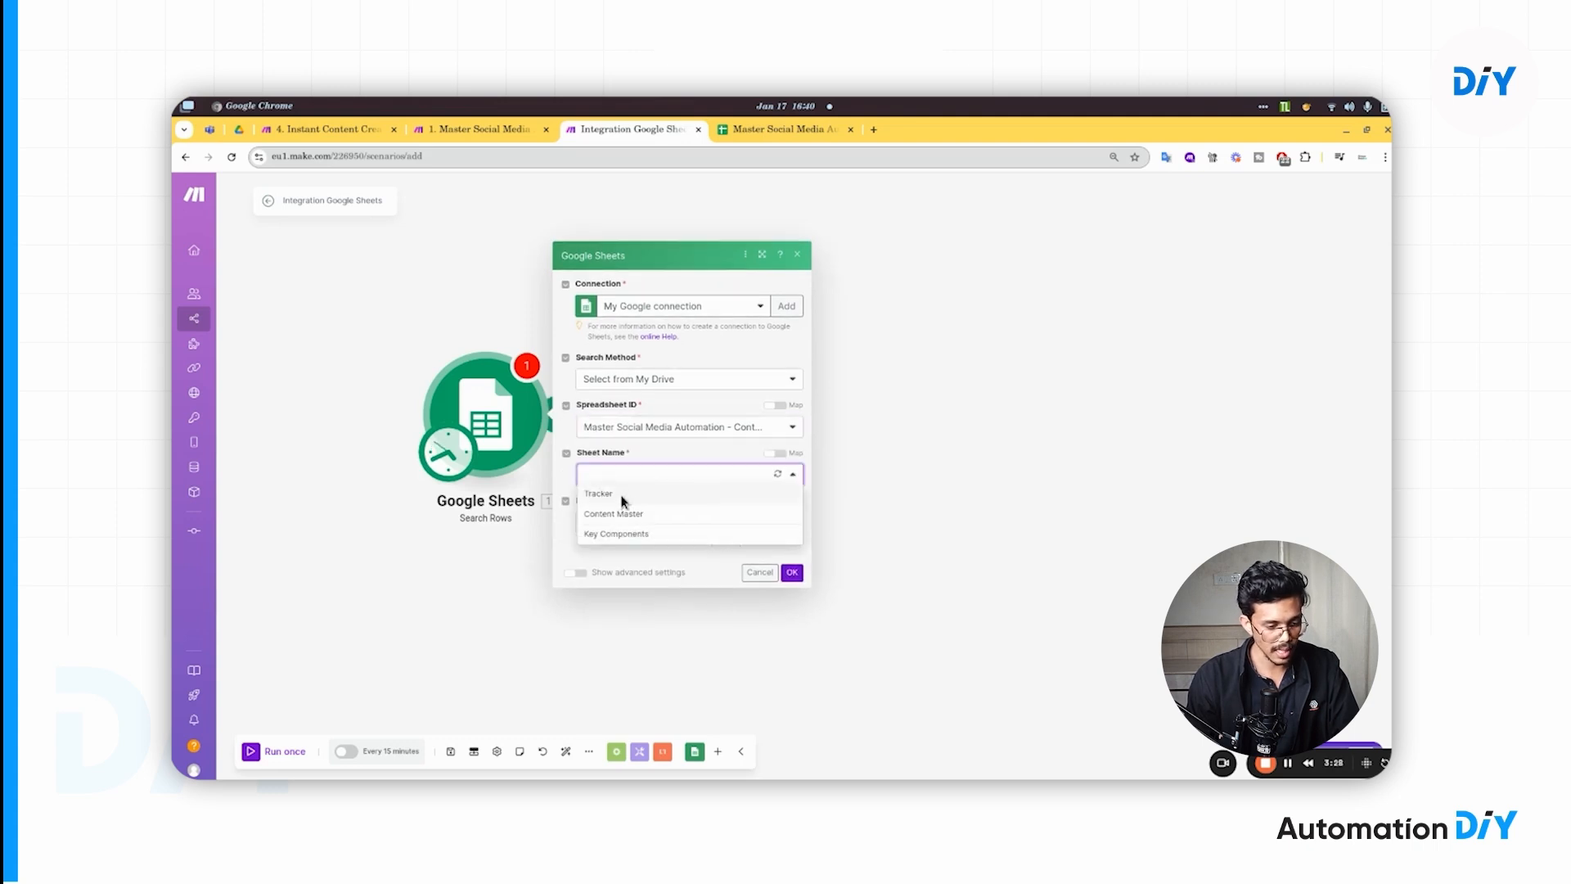
{"action": "left_click", "coordinate": [620, 498]}
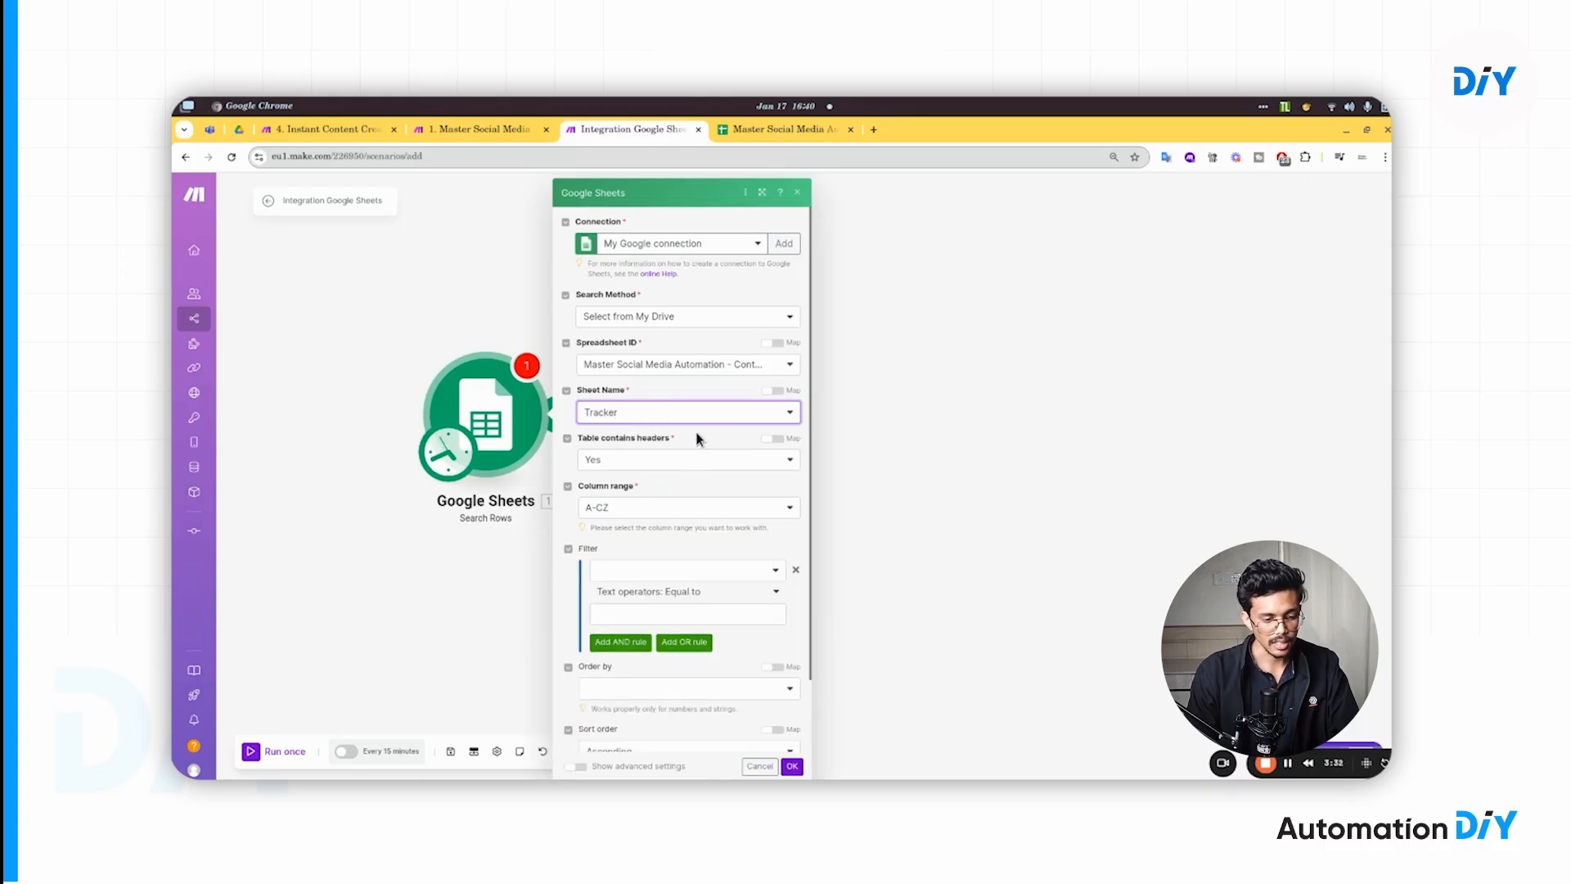
{"action": "scroll", "coordinate": [681, 565], "scroll_direction": "down", "scroll_amount": 1}
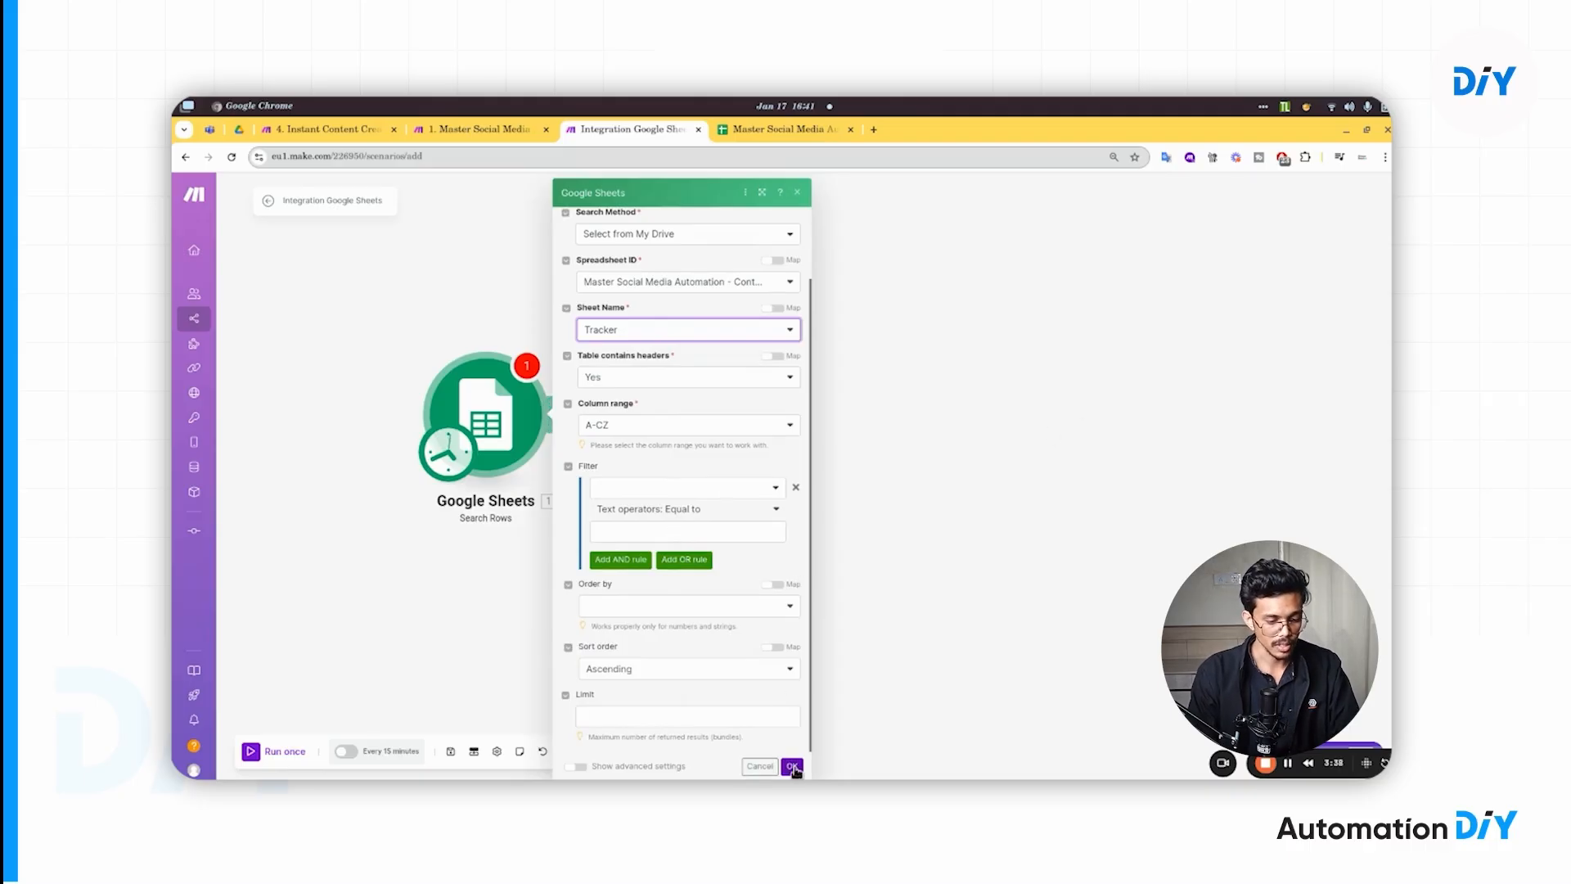
{"action": "left_click", "coordinate": [793, 767]}
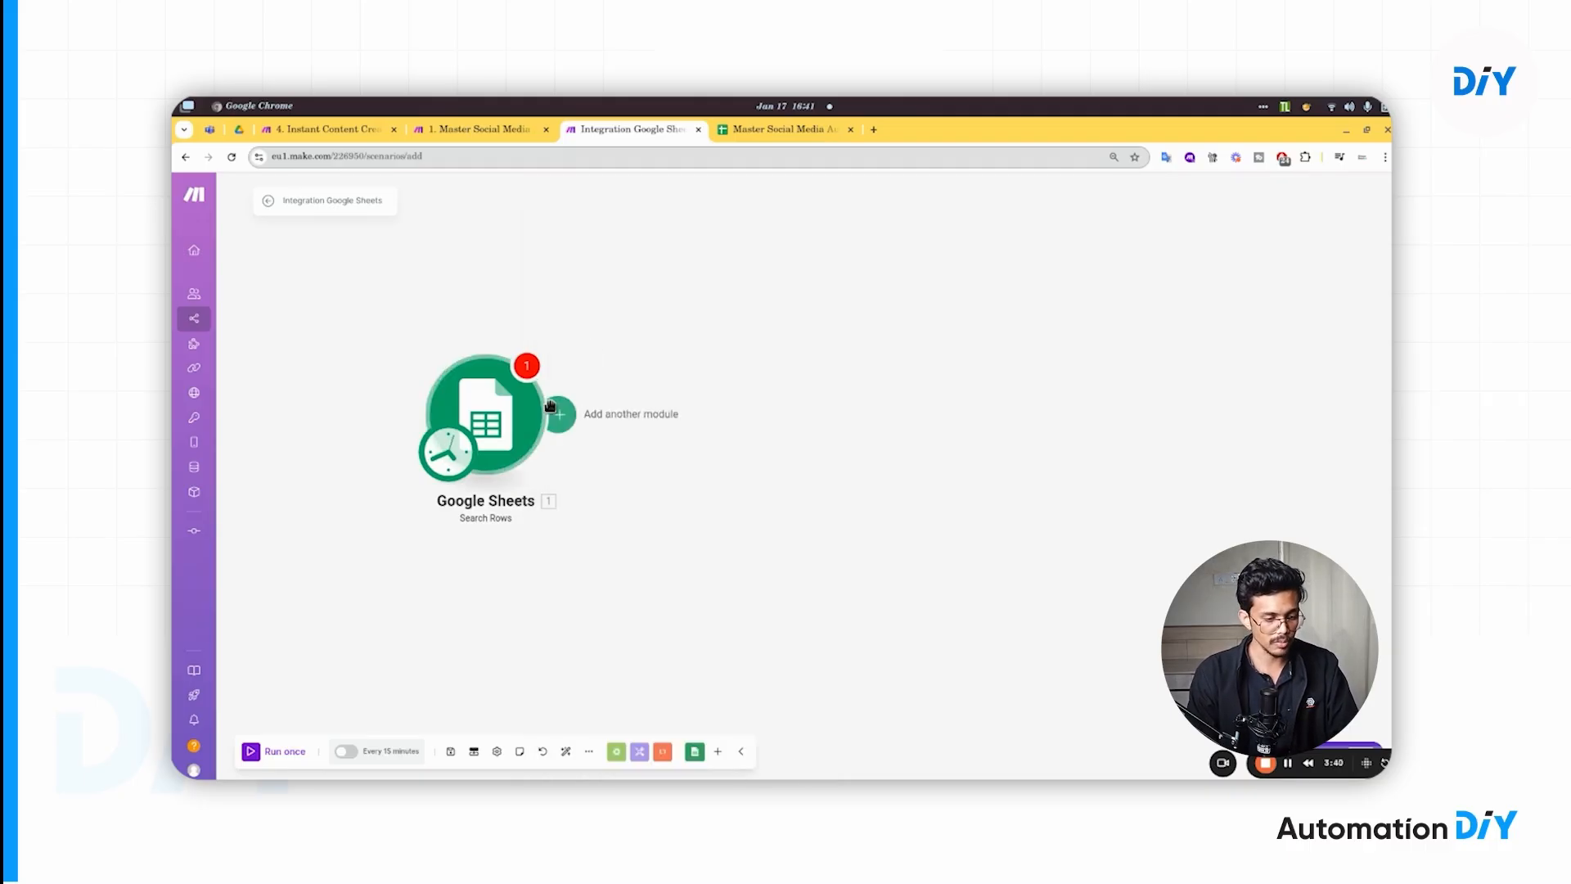
- Add a Flow Control Router after the Google Sheets module, creating two empty routes
{"action": "left_click", "coordinate": [495, 423]}
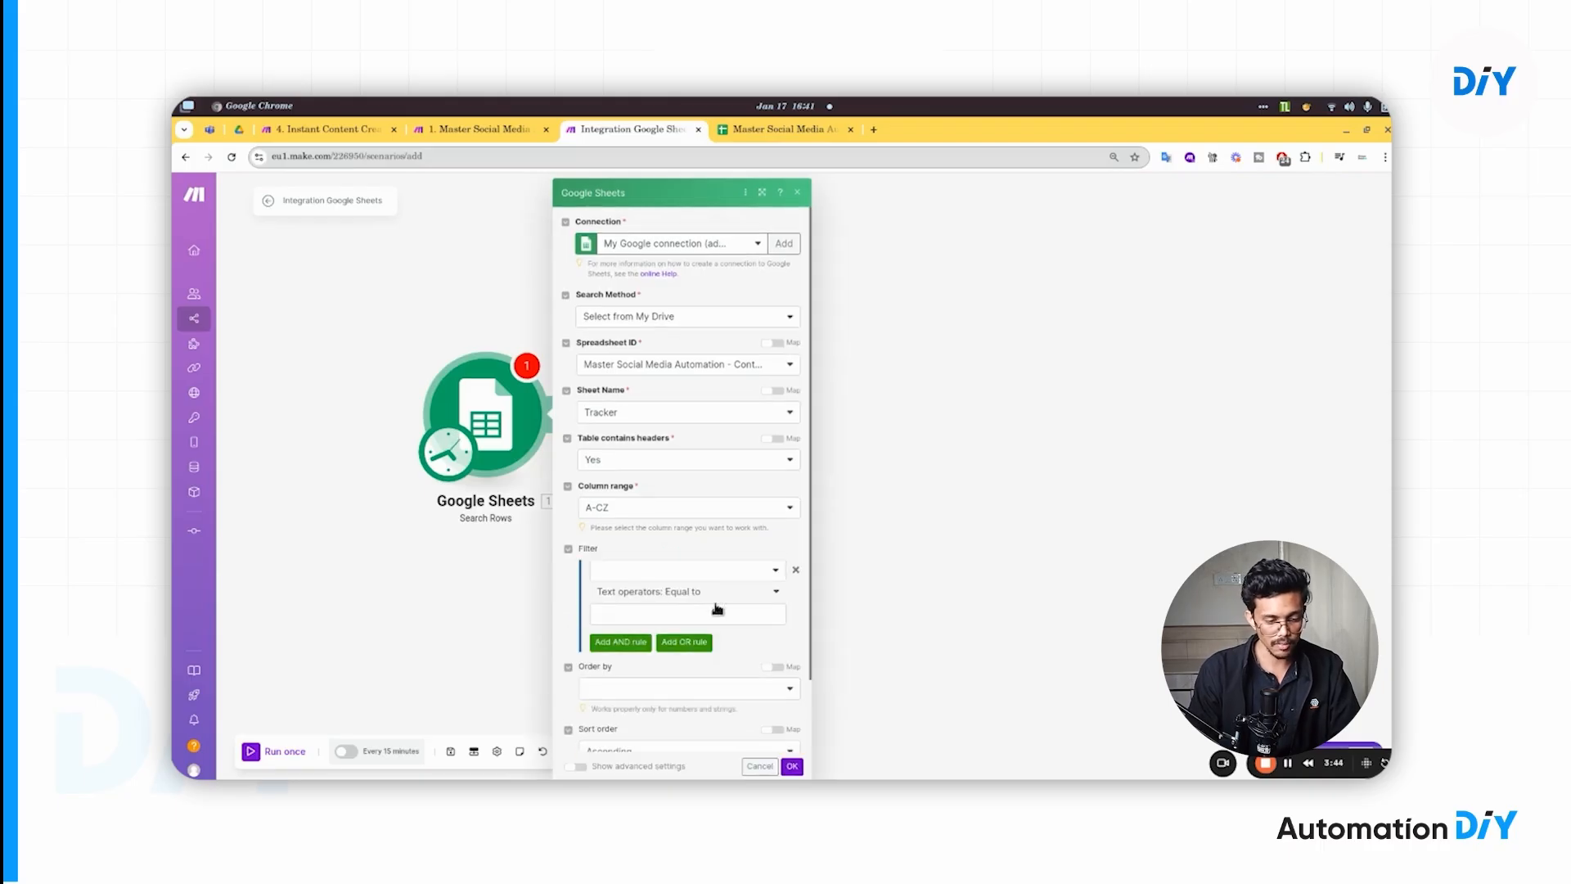
{"action": "left_click", "coordinate": [796, 770]}
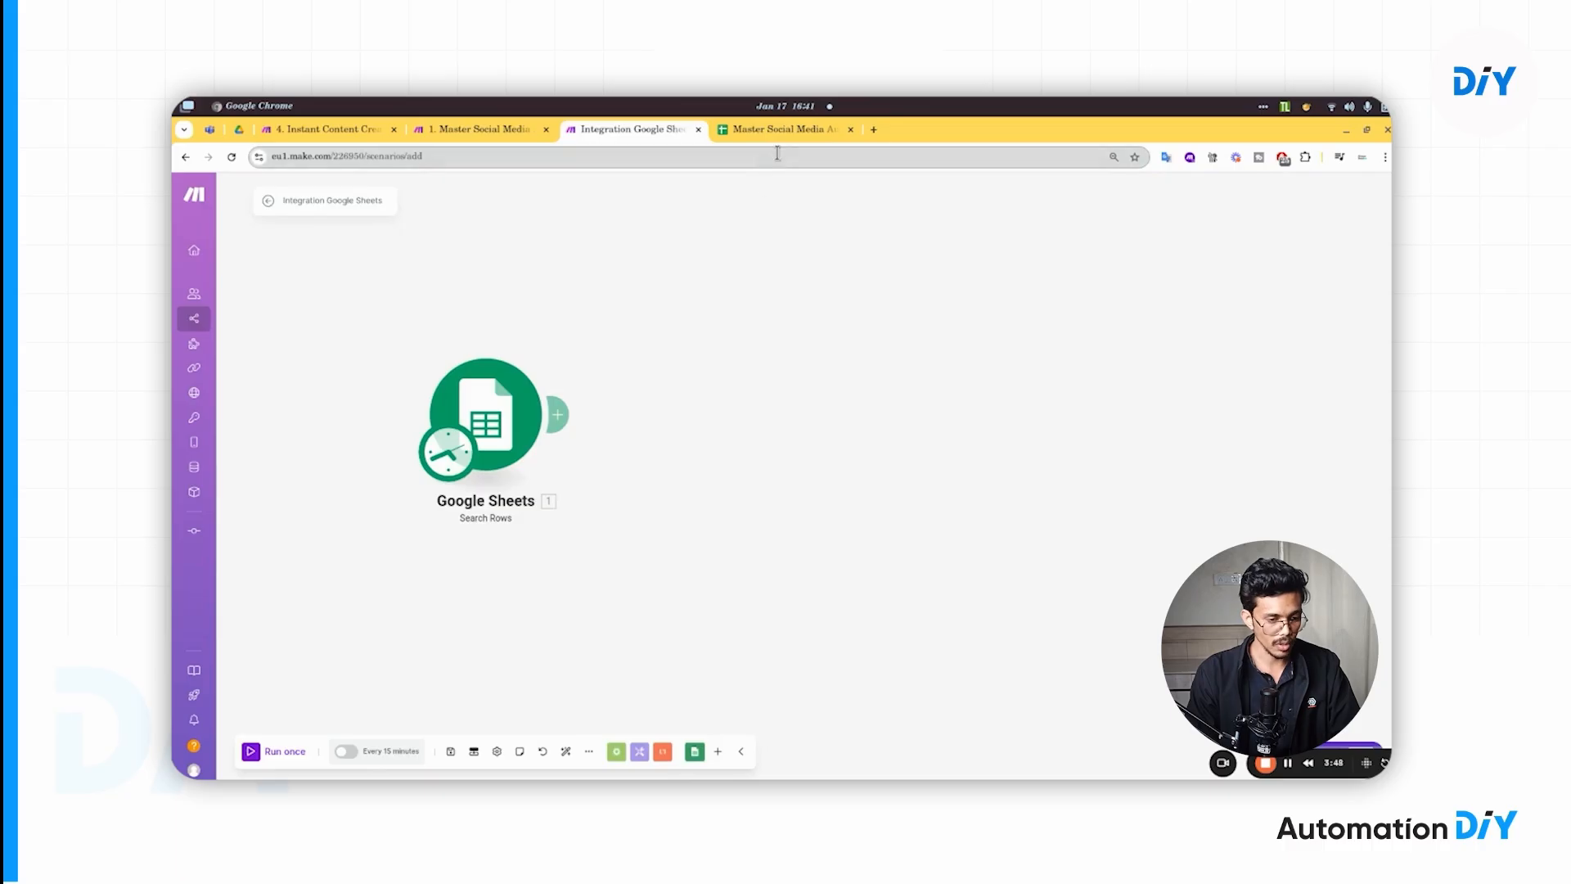
{"action": "left_click", "coordinate": [563, 411]}
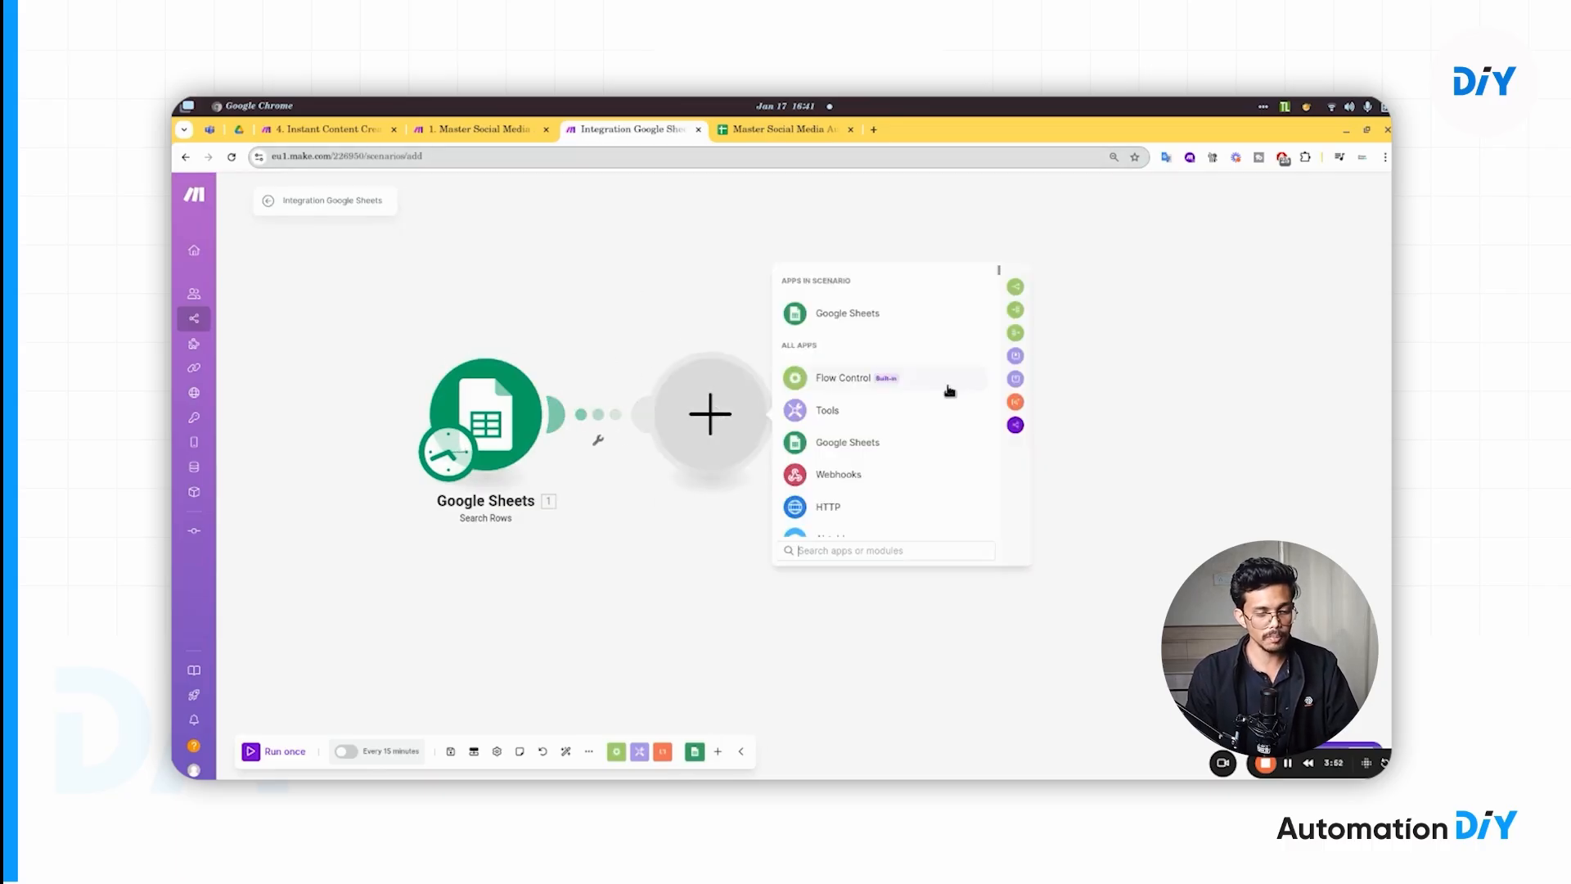
{"action": "left_click", "coordinate": [832, 382]}
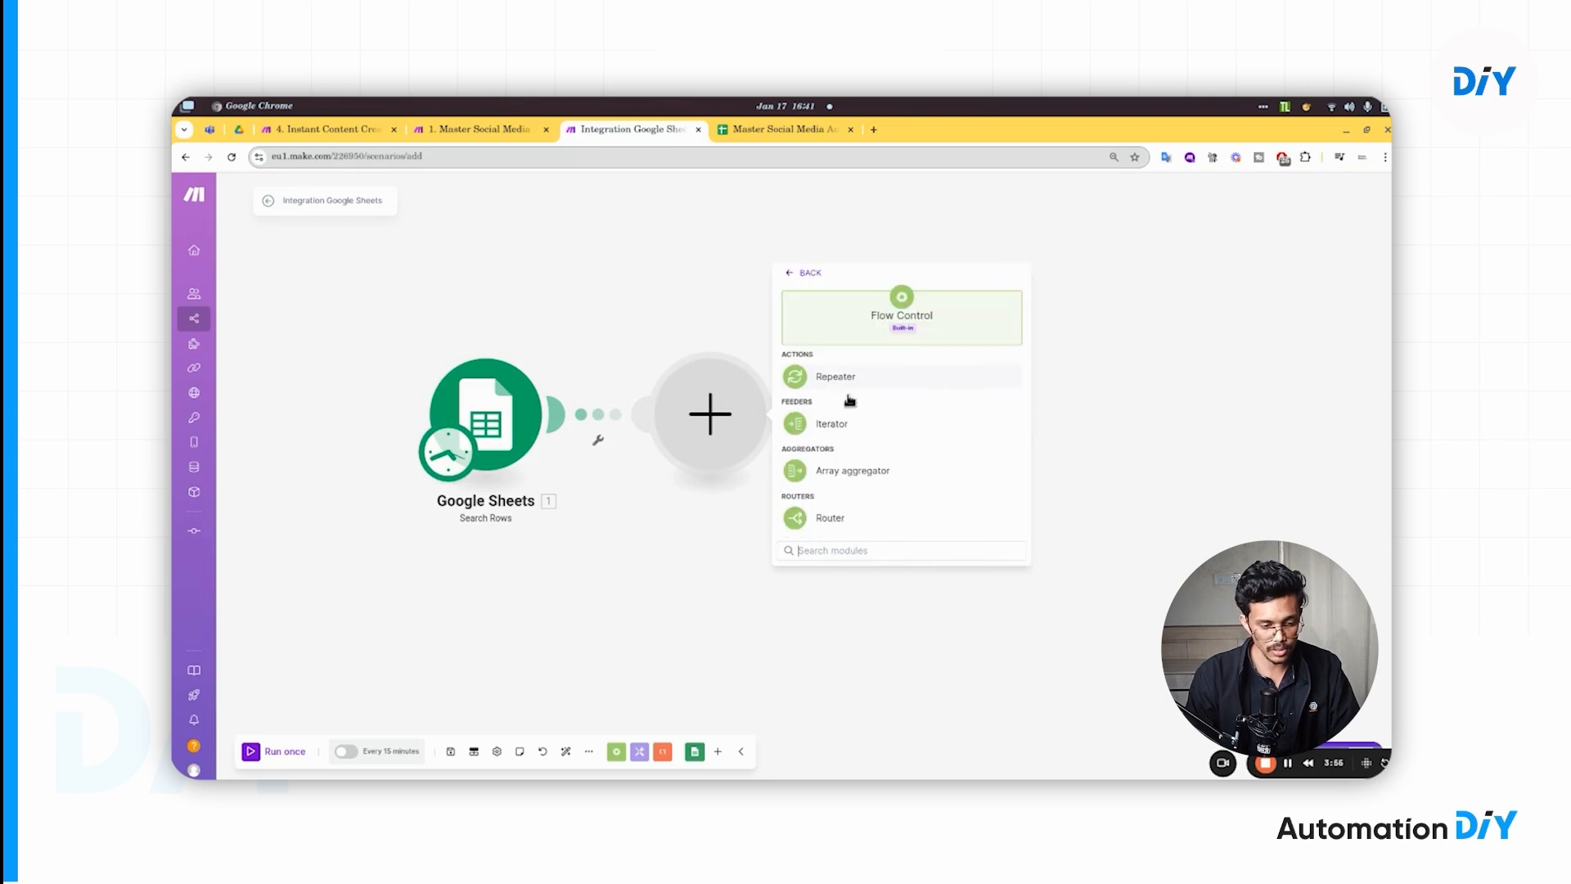
{"action": "left_click", "coordinate": [834, 520]}
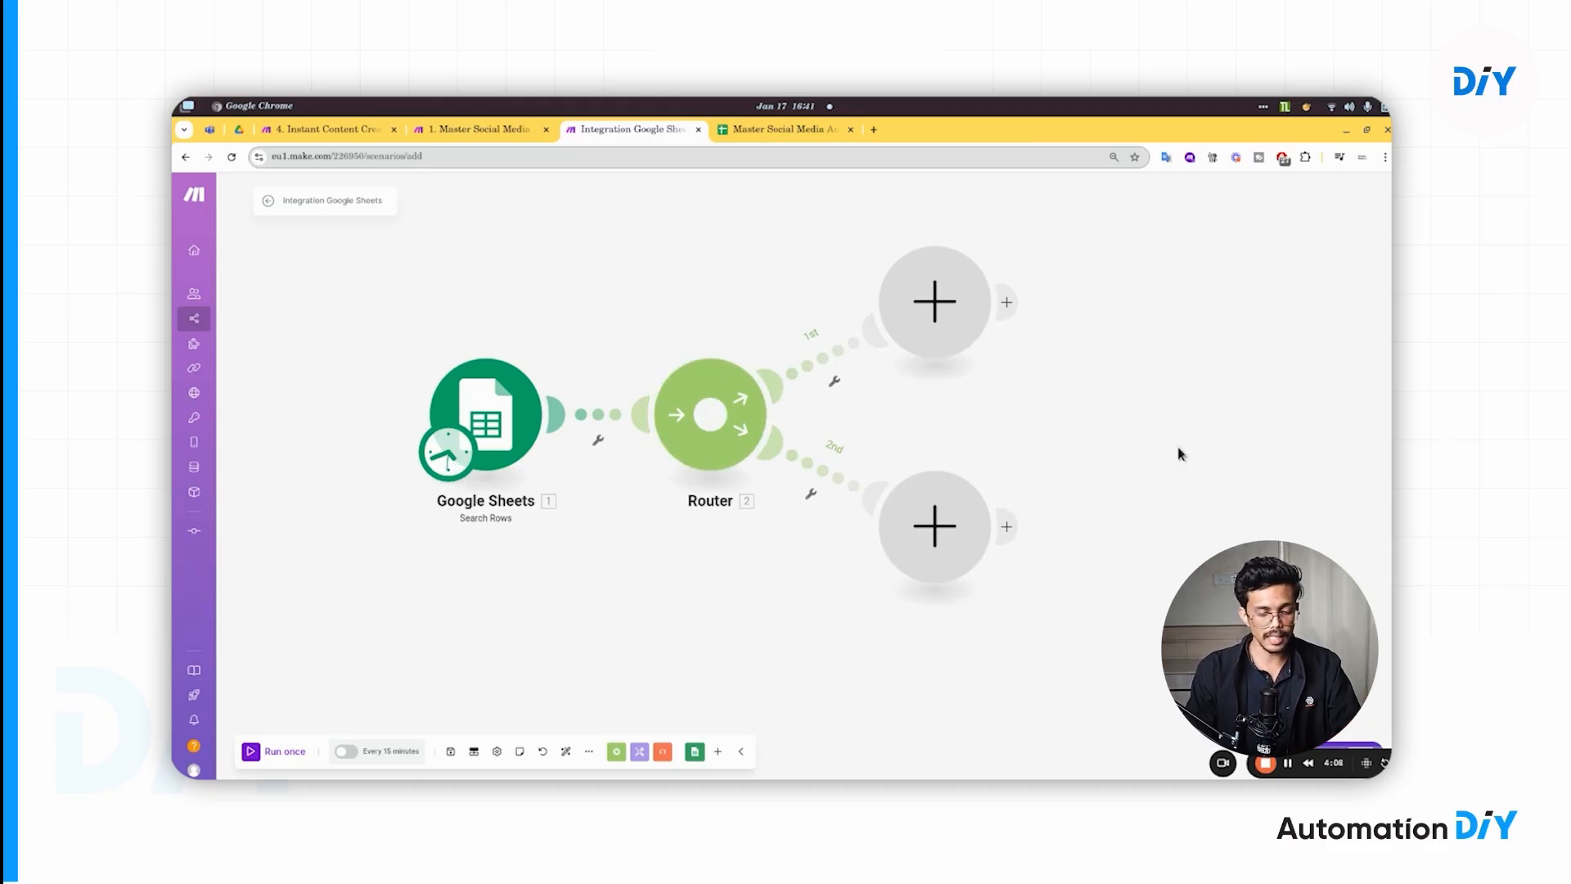
{"action": "left_click_drag", "start_coordinate": [1132, 303], "coordinate": [909, 334]}
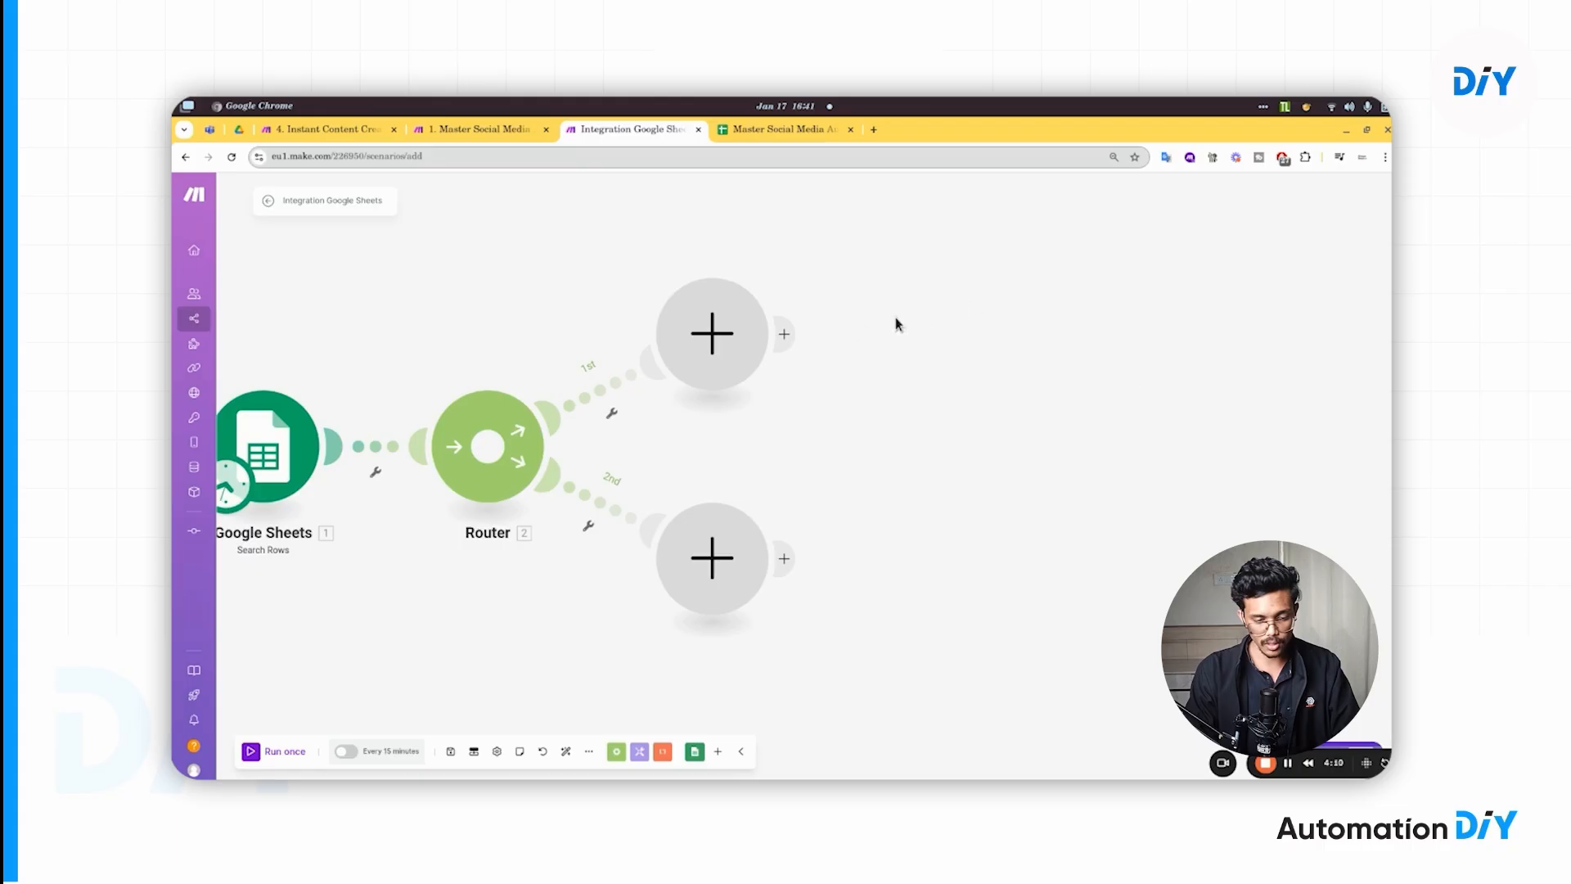
- Open the first route's filter setup and map Post Status (B) into its condition
{"action": "left_click_drag", "start_coordinate": [815, 479], "coordinate": [866, 463]}
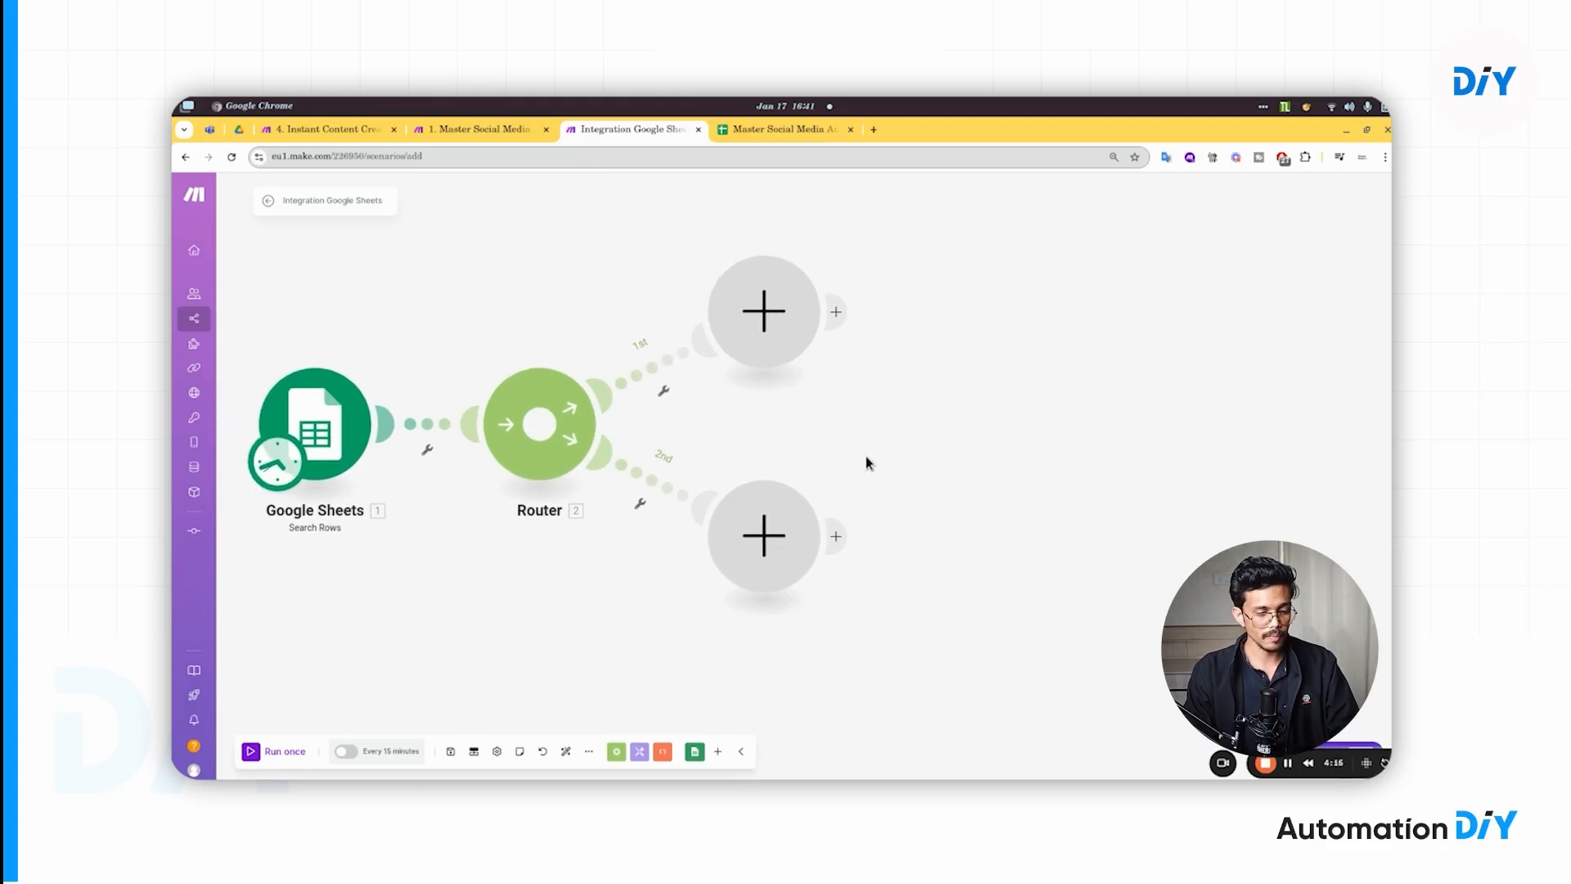
{"action": "left_click", "coordinate": [665, 383]}
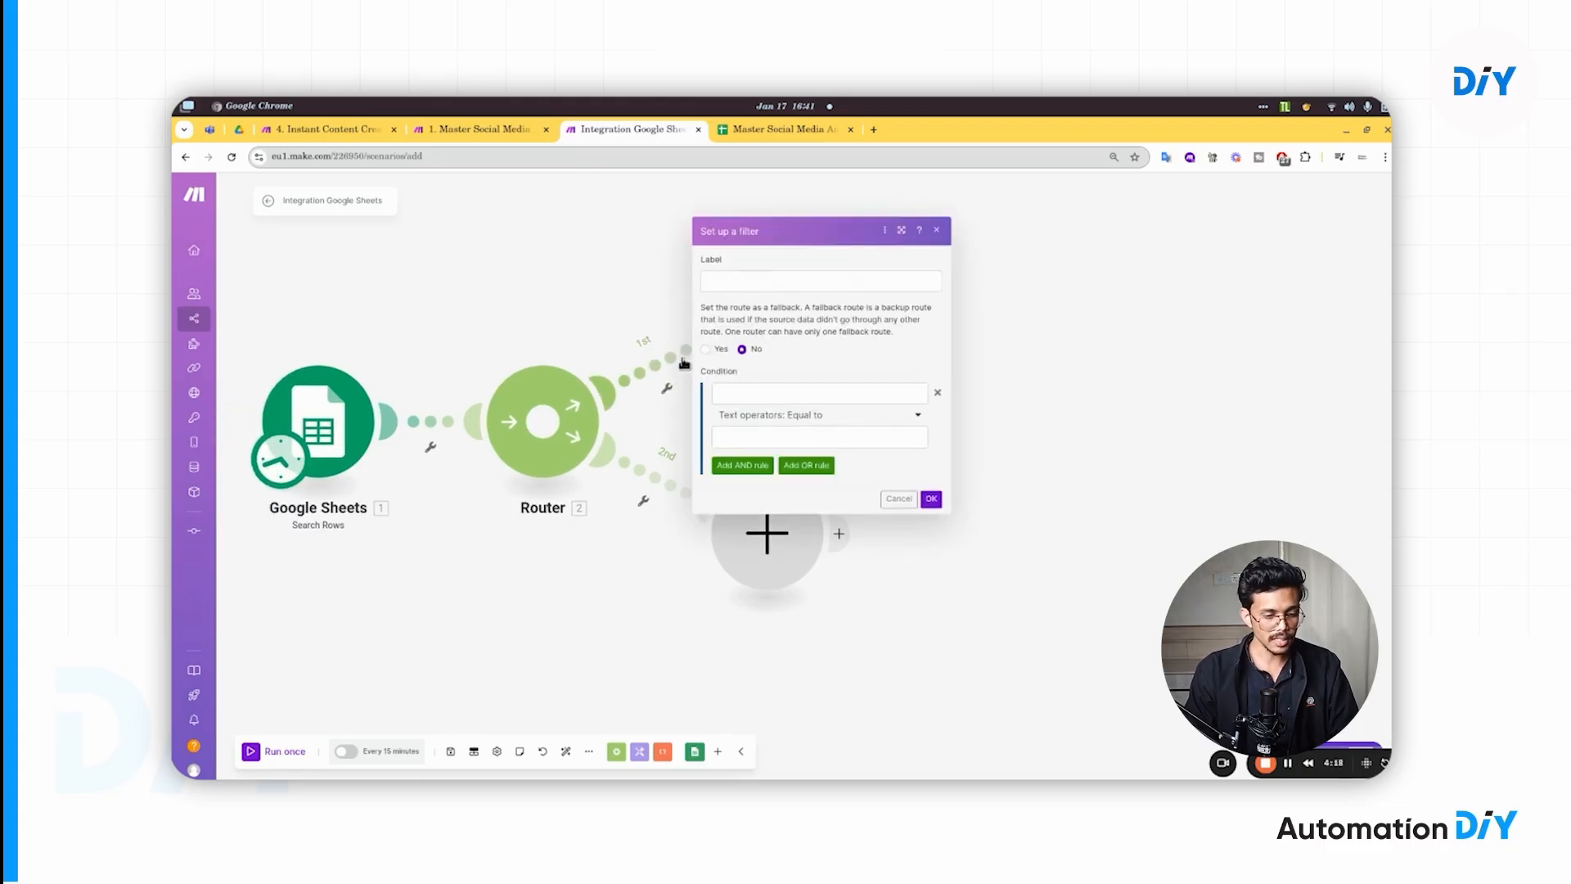
{"action": "left_click", "coordinate": [629, 347]}
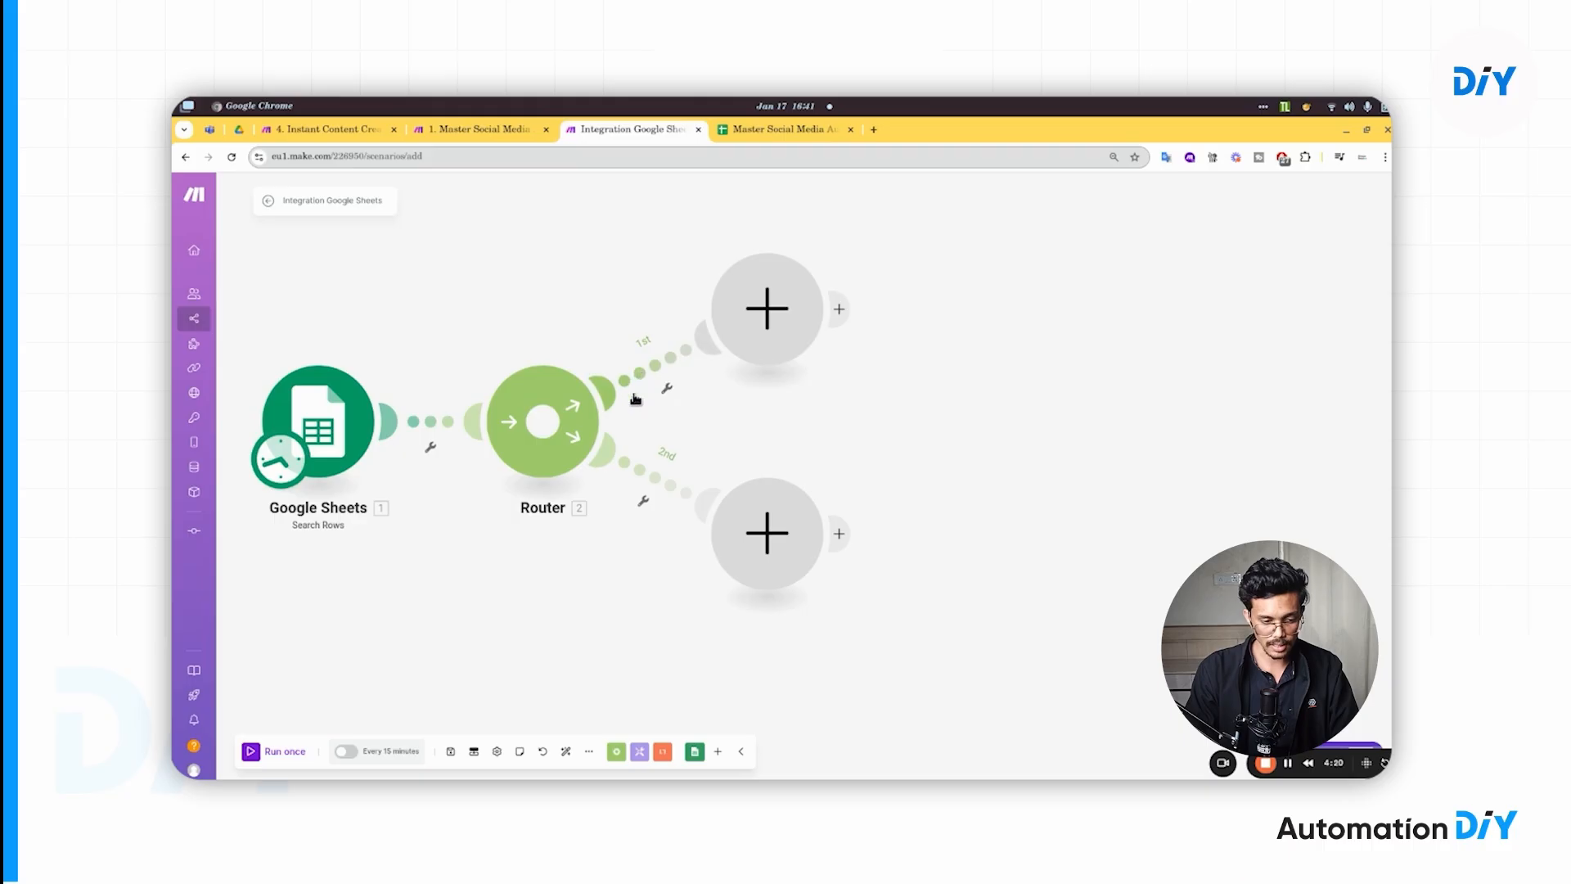
{"action": "left_click", "coordinate": [657, 375]}
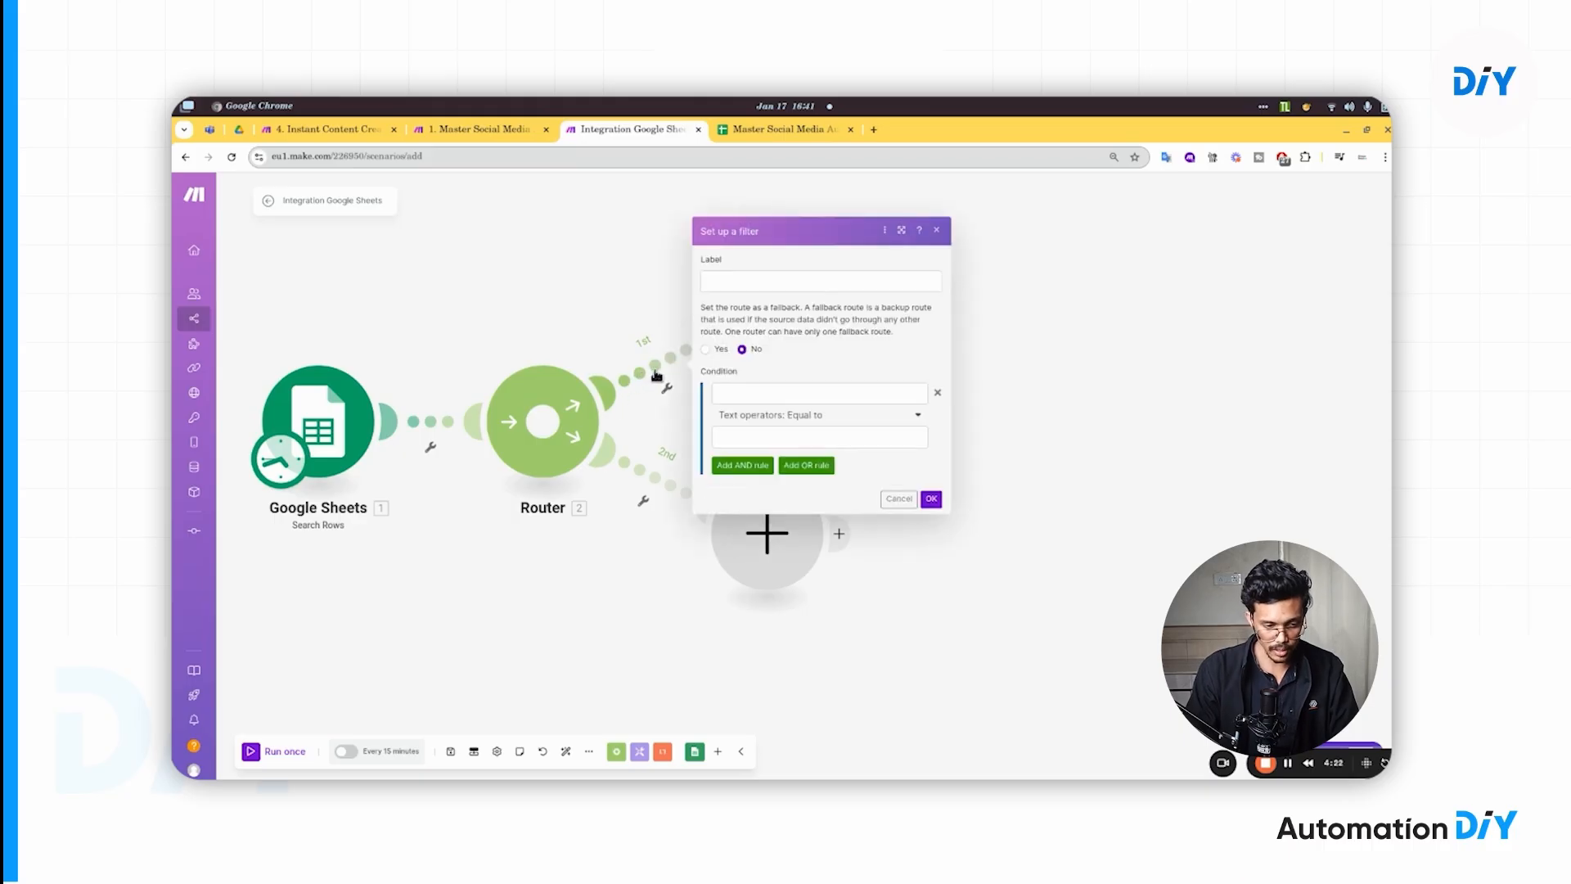
{"action": "left_click", "coordinate": [904, 231]}
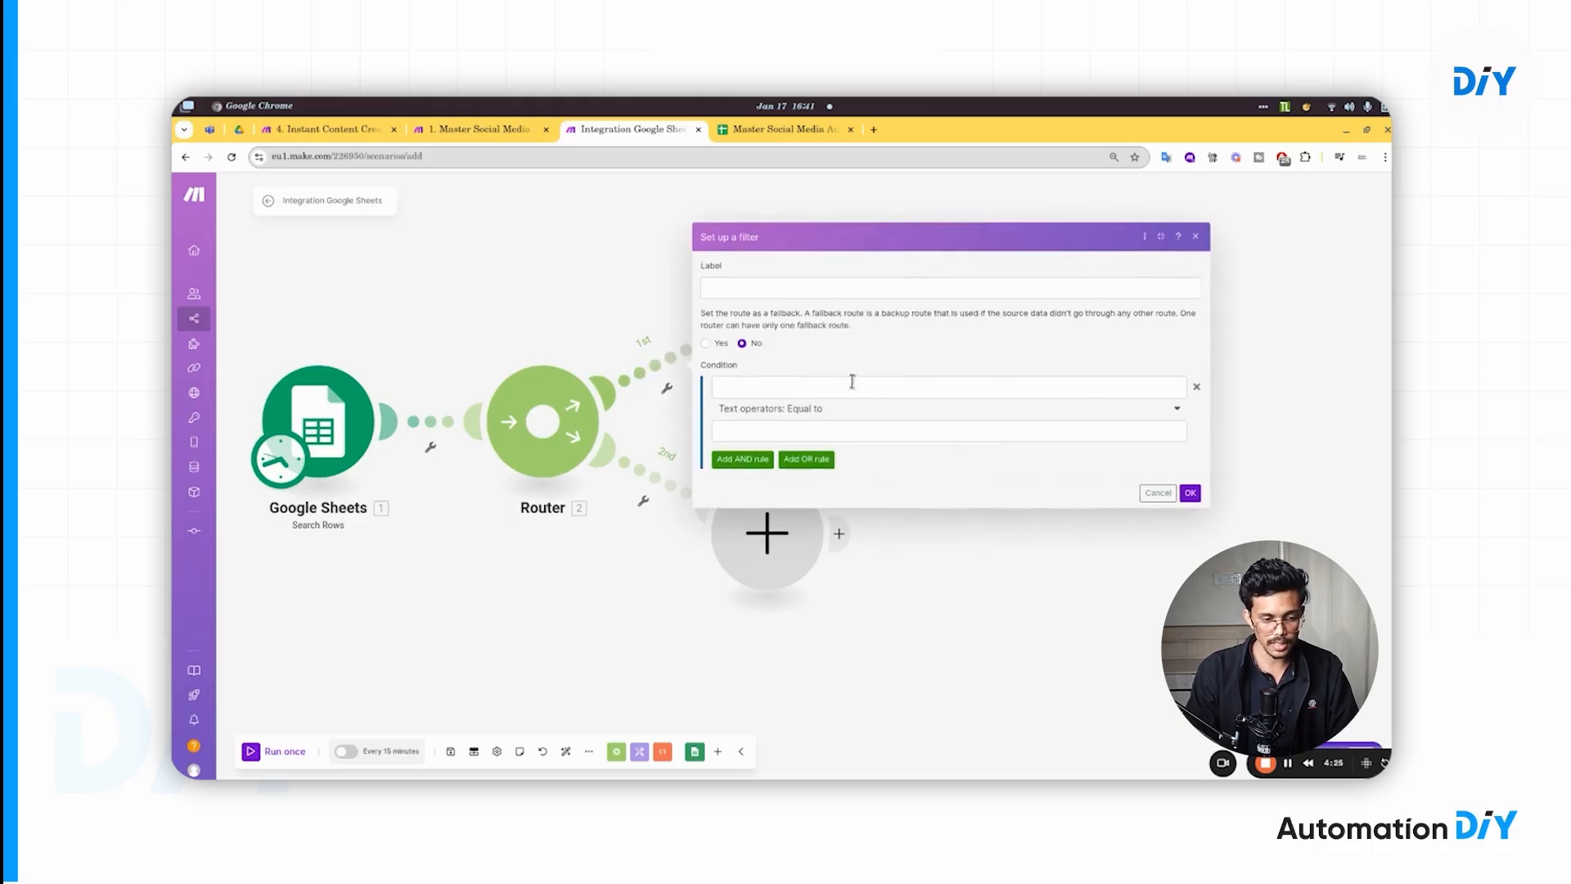
{"action": "left_click", "coordinate": [805, 391]}
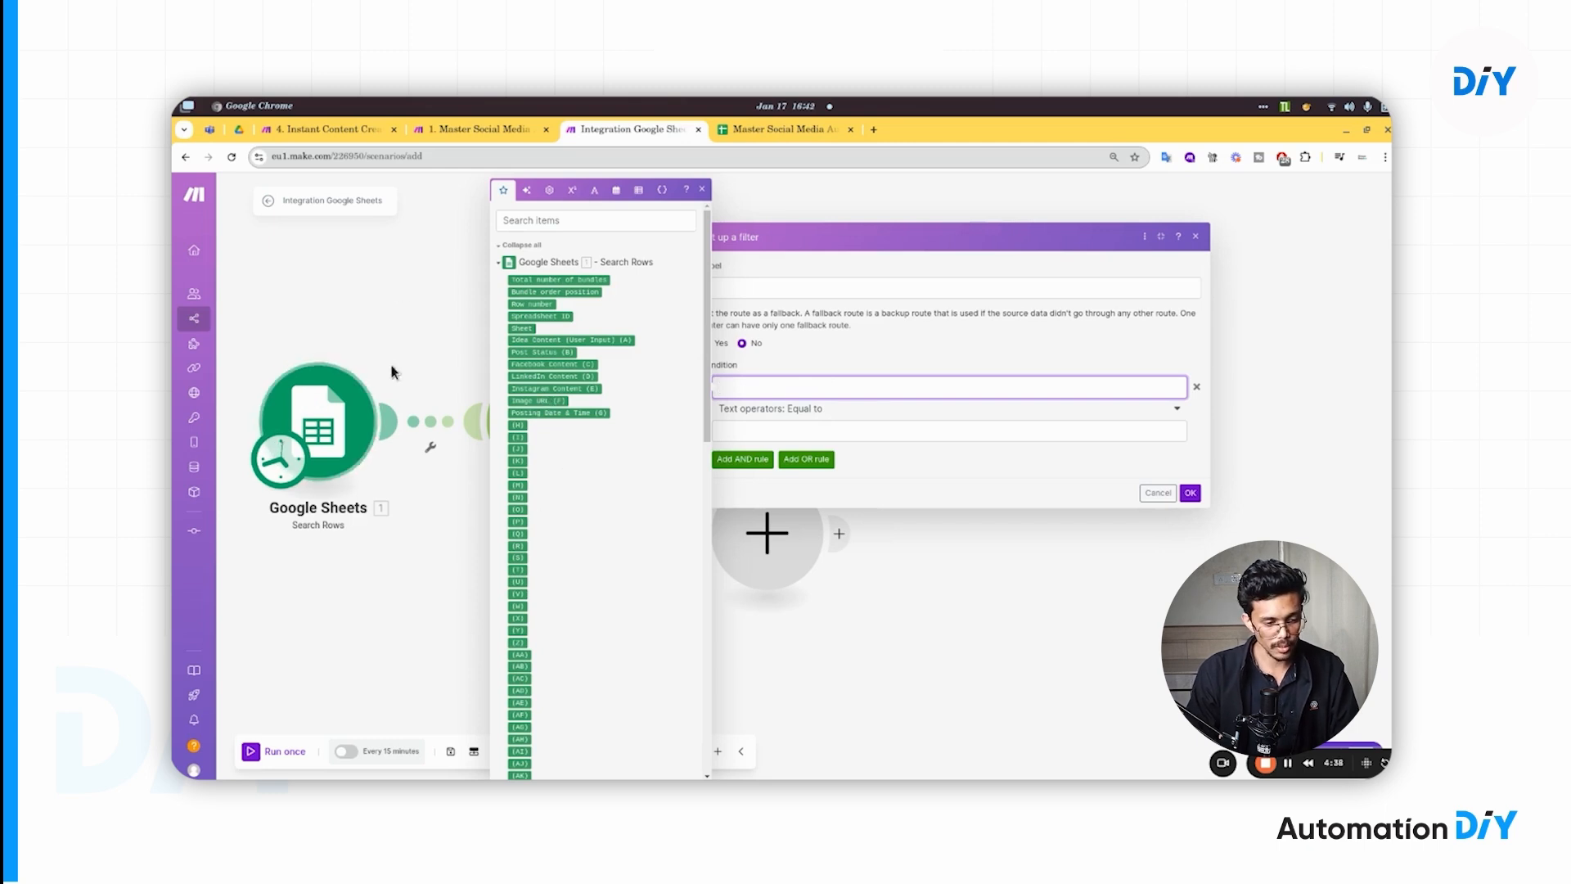
{"action": "left_click", "coordinate": [561, 354]}
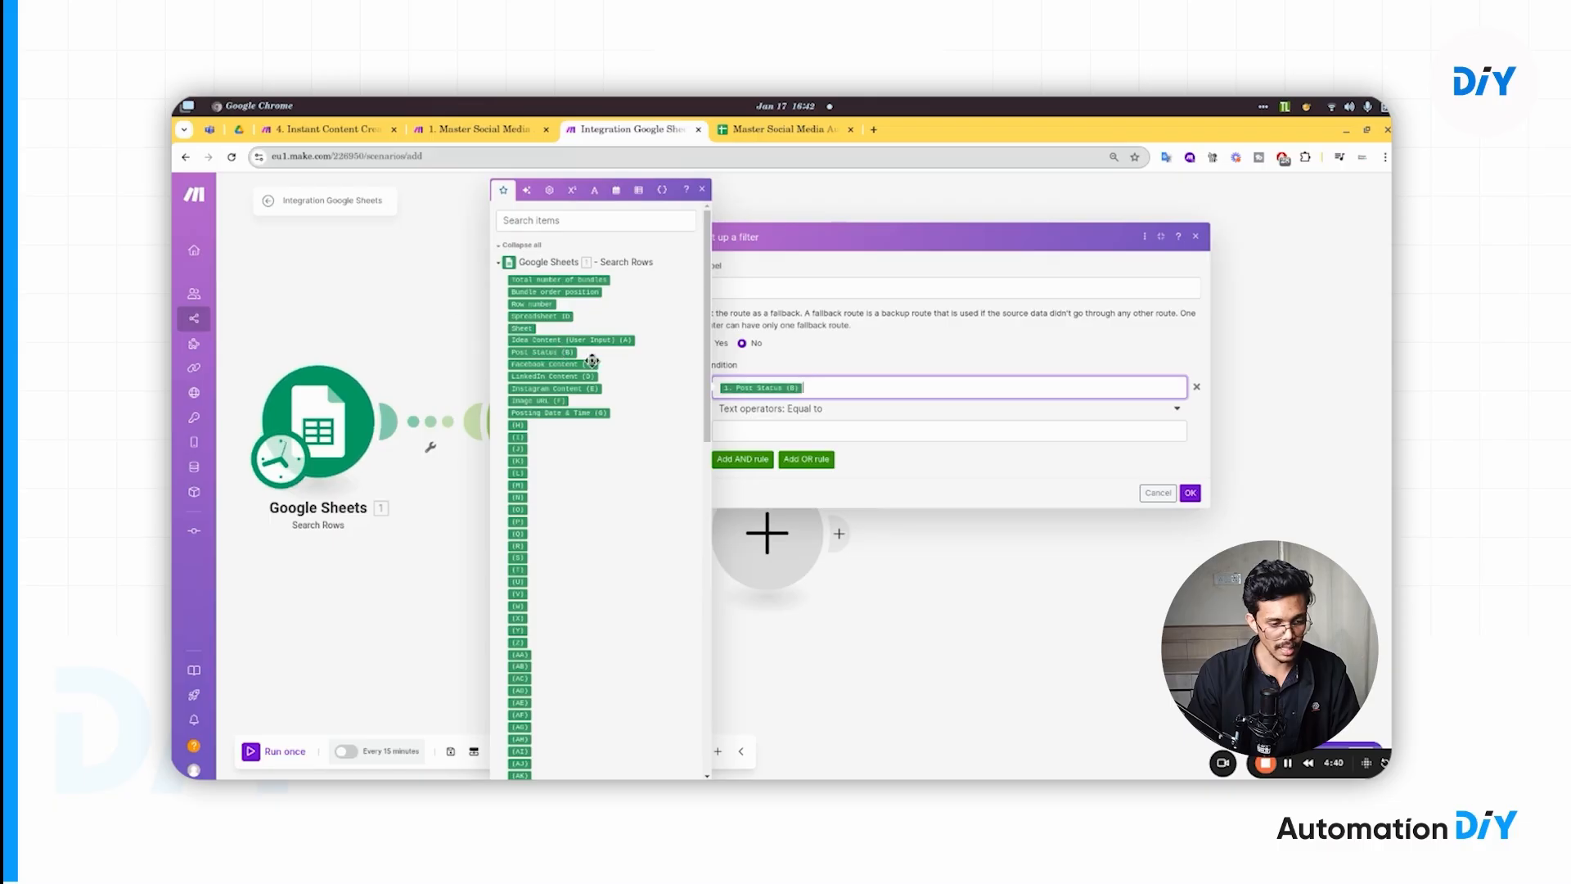
- Set B2's Post Status to Generate Content For Post, copy the text, and return to Make
{"action": "left_click", "coordinate": [771, 131]}
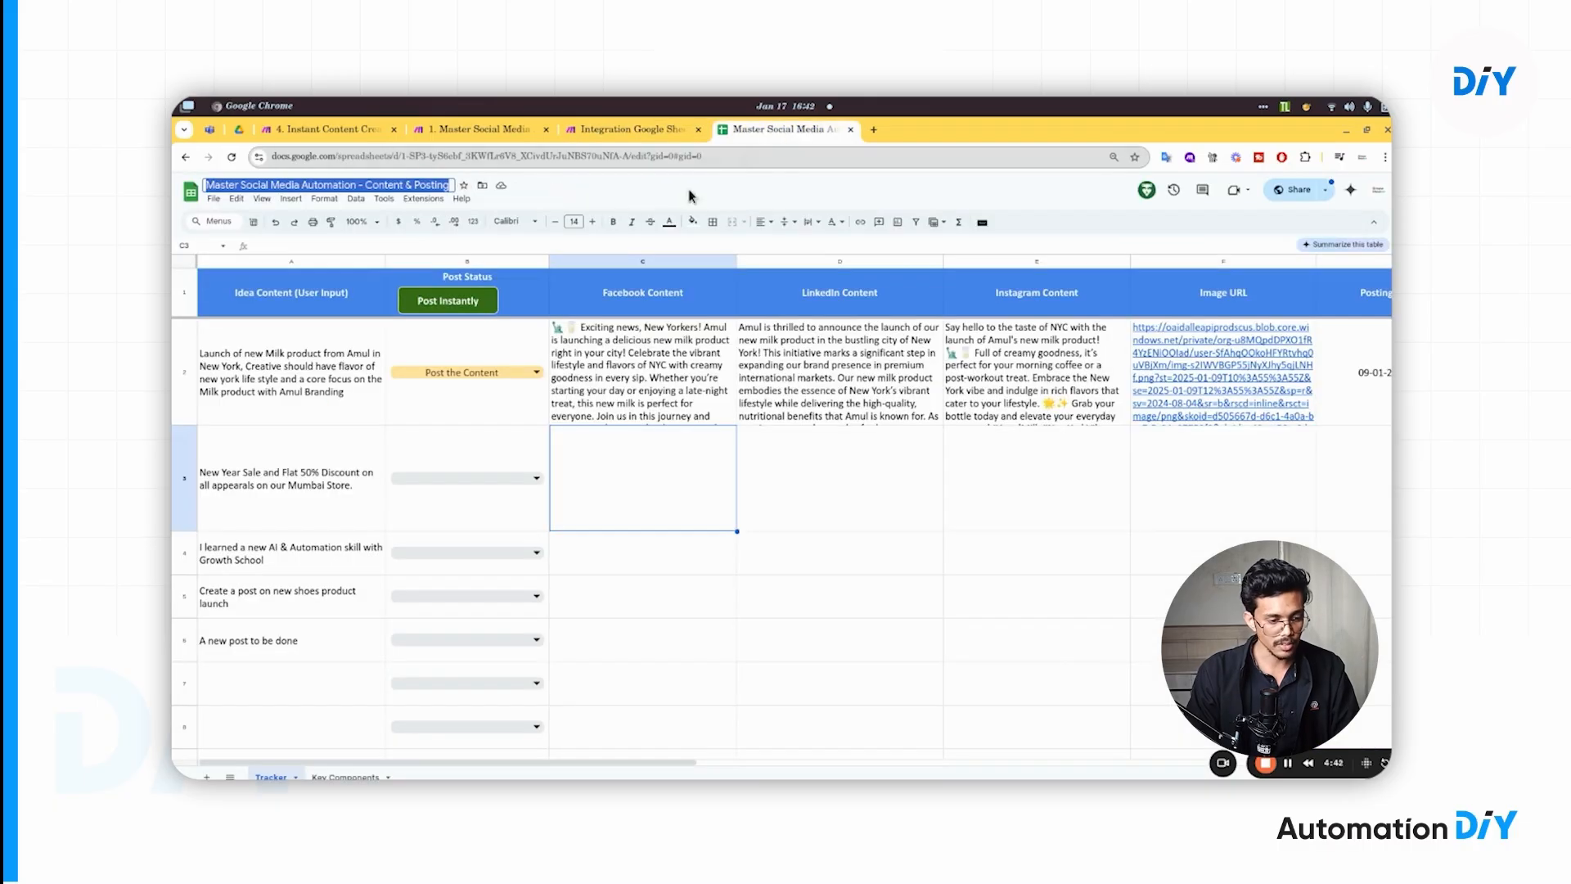
{"action": "left_click", "coordinate": [452, 377]}
{"action": "left_click", "coordinate": [455, 386]}
{"action": "left_click", "coordinate": [462, 376]}
{"action": "key", "text": "ctrl+a"}
{"action": "key", "text": "ctrl+c"}
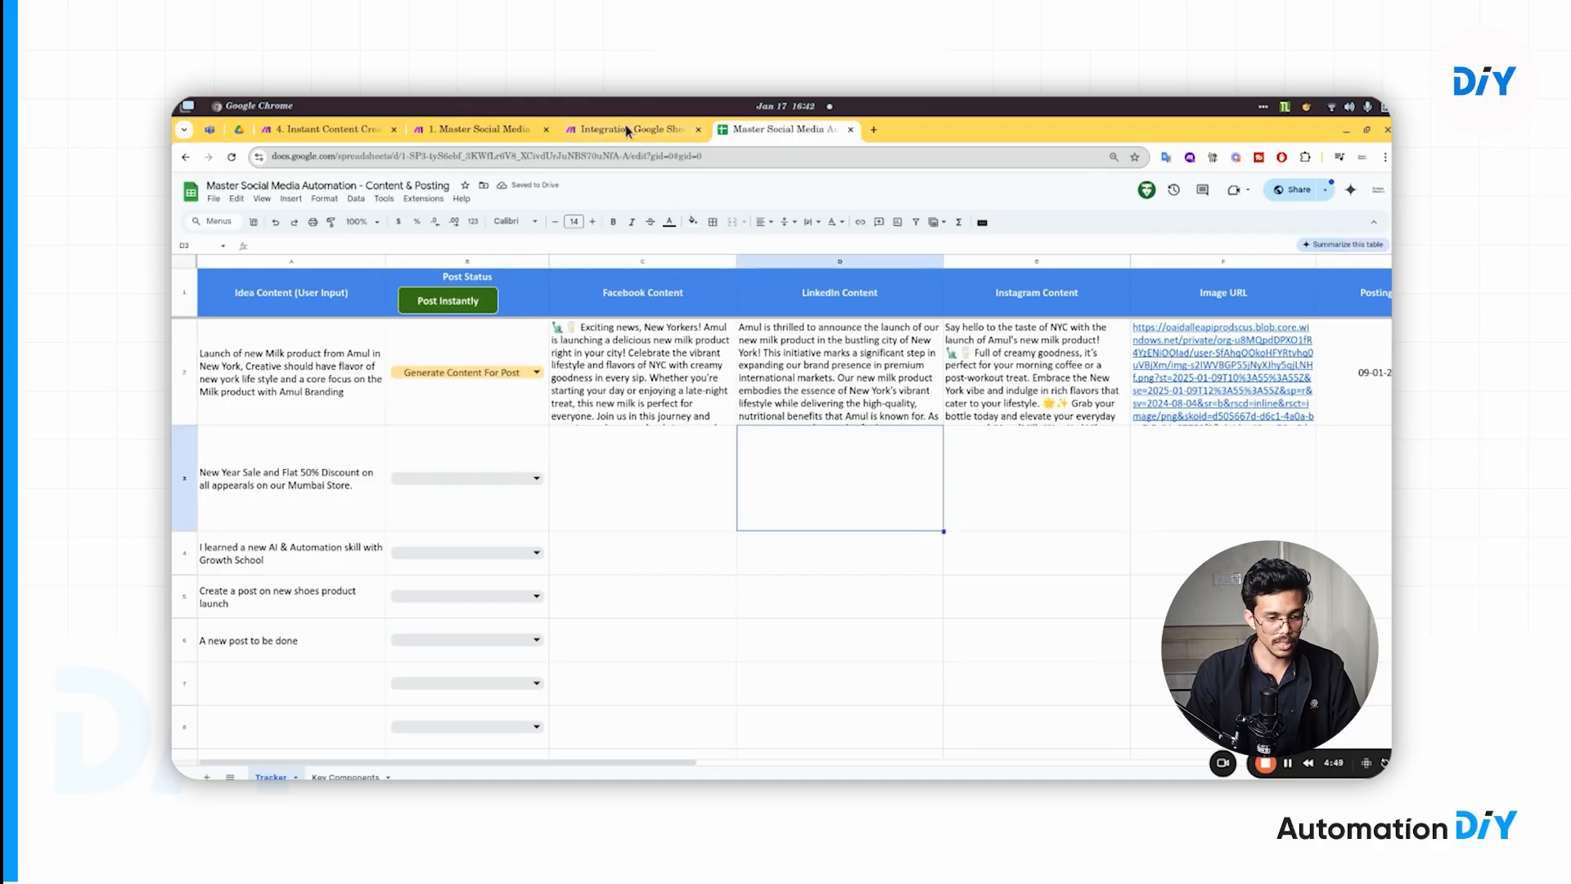
{"action": "left_click", "coordinate": [625, 128]}
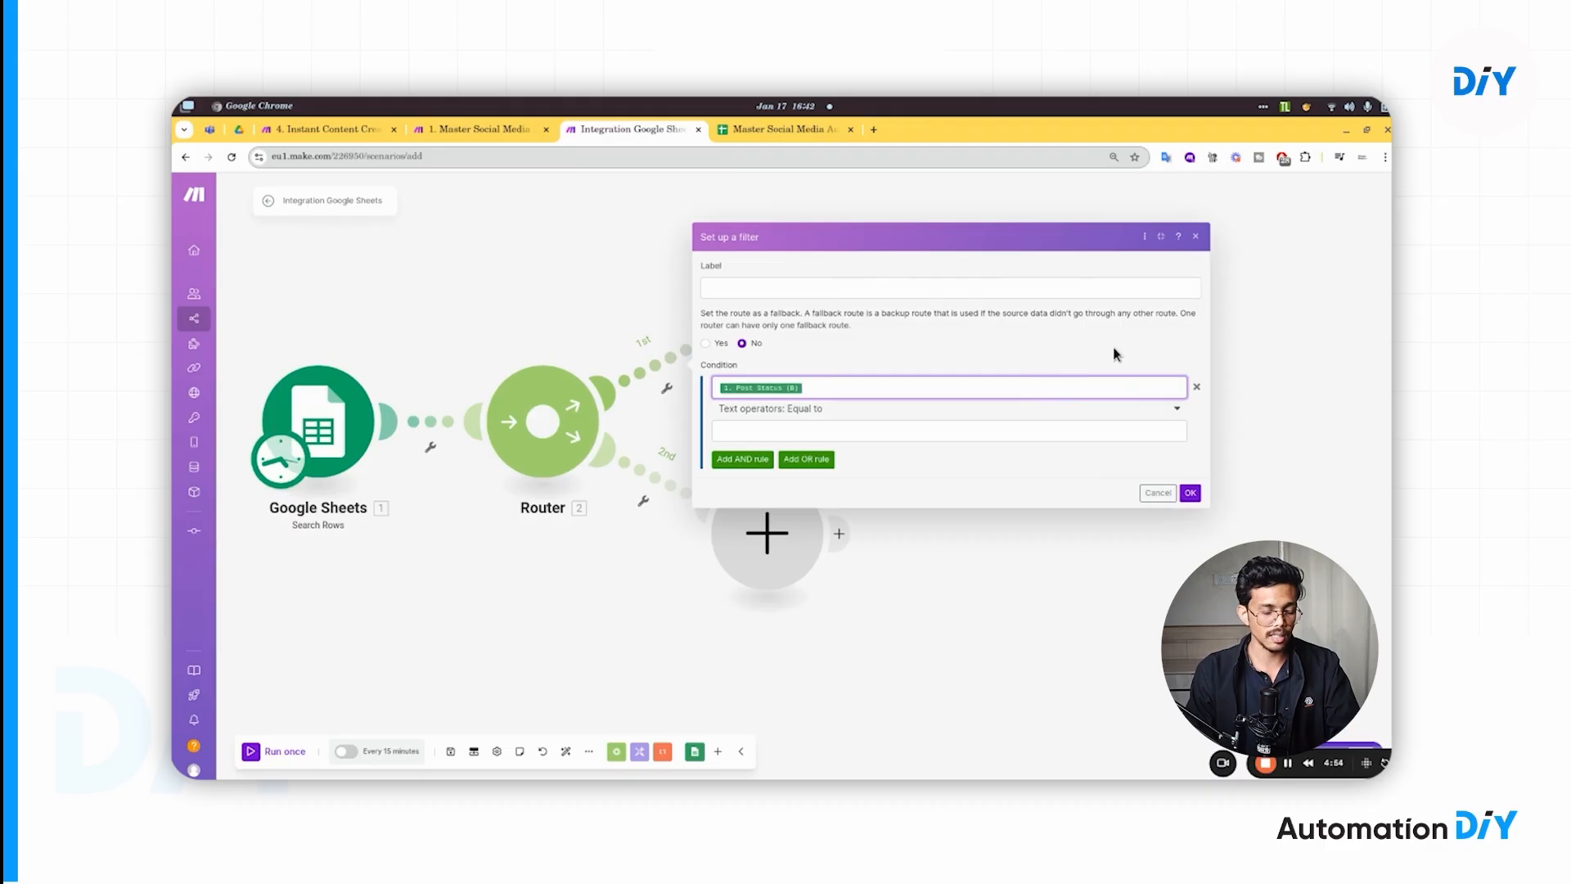
- Give the first route's filter the value and label 'Generate Content For Post' and save it
{"action": "left_click", "coordinate": [881, 433]}
{"action": "key", "text": "ctrl+v"}
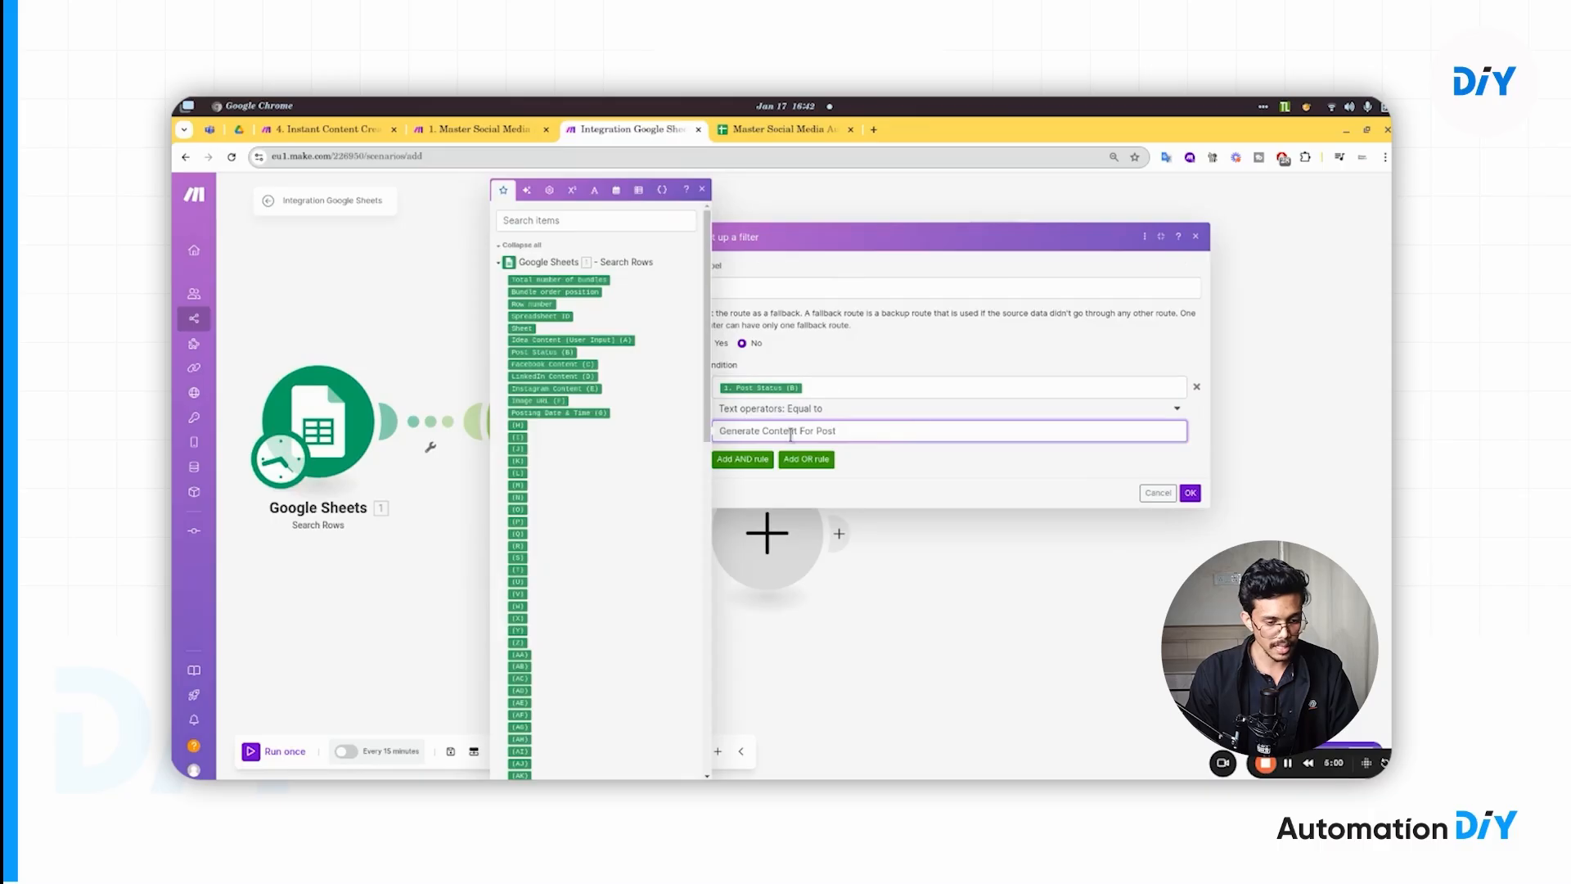
{"action": "left_click", "coordinate": [806, 286]}
{"action": "key", "text": "ctrl+v"}
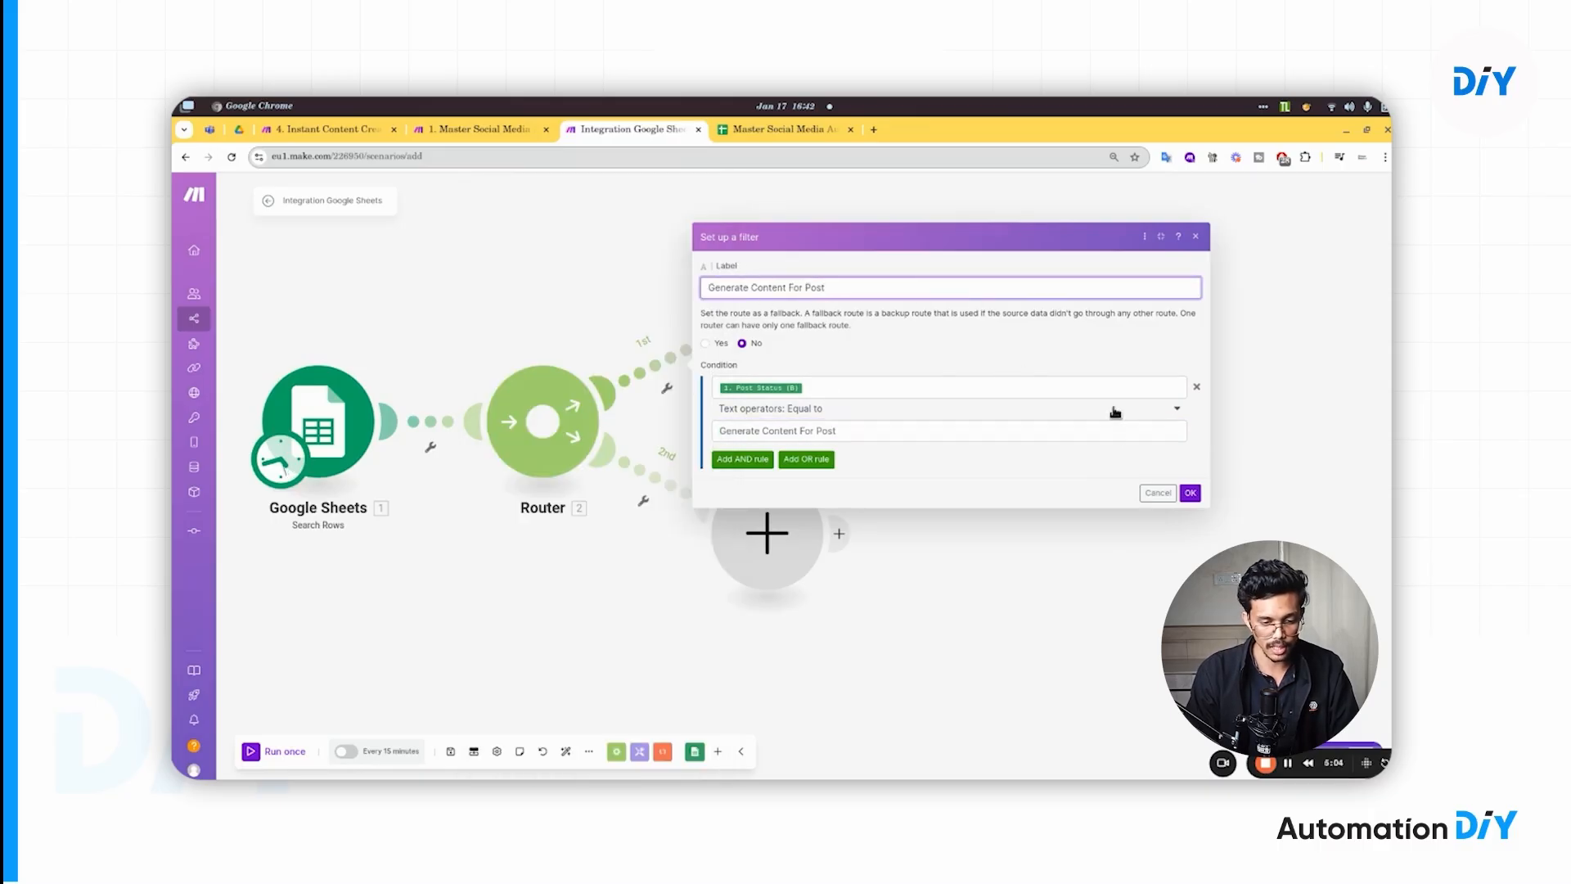
{"action": "left_click", "coordinate": [1188, 492]}
- Make the second route's condition require Post Status (B) to equal 'Post the Content', copied from B2
{"action": "left_click", "coordinate": [643, 495]}
{"action": "left_click", "coordinate": [736, 505]}
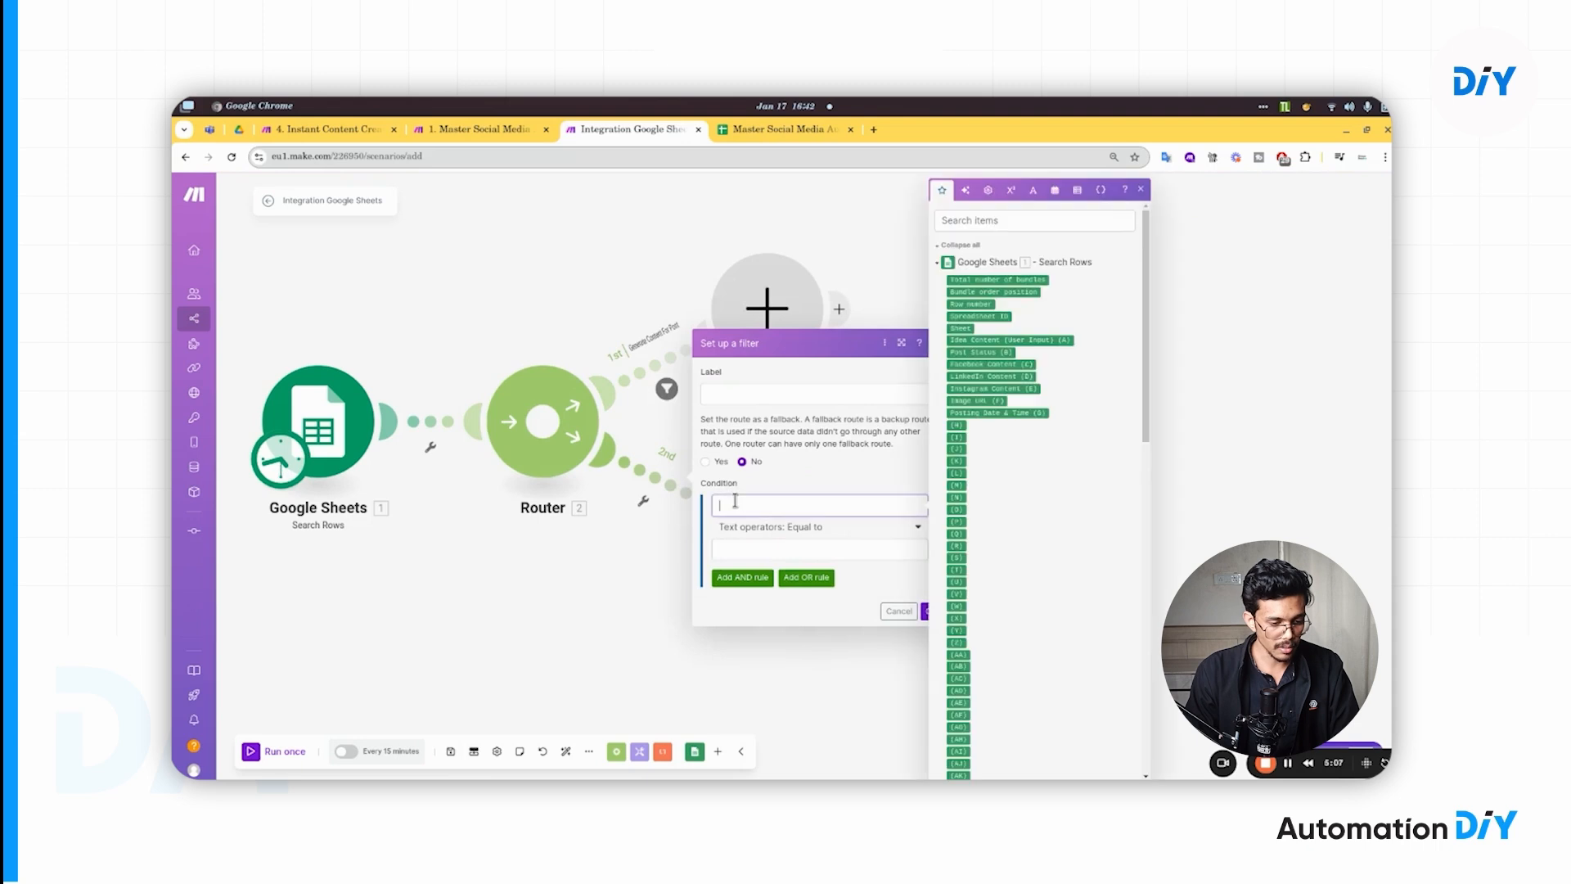
{"action": "left_click", "coordinate": [990, 352]}
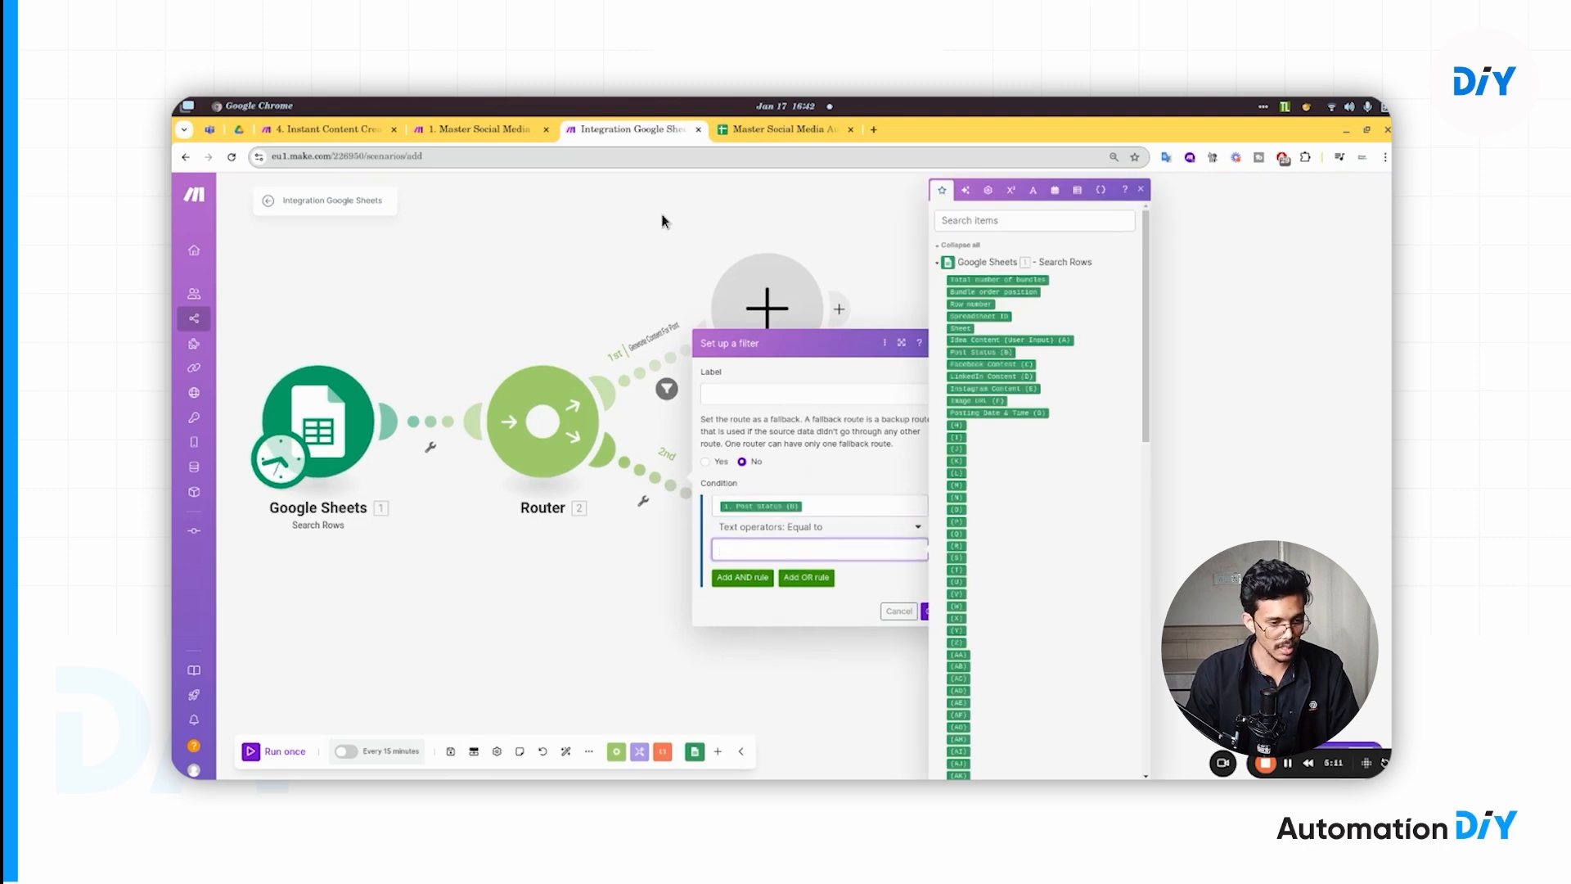
{"action": "left_click", "coordinate": [776, 131]}
{"action": "left_click", "coordinate": [462, 372]}
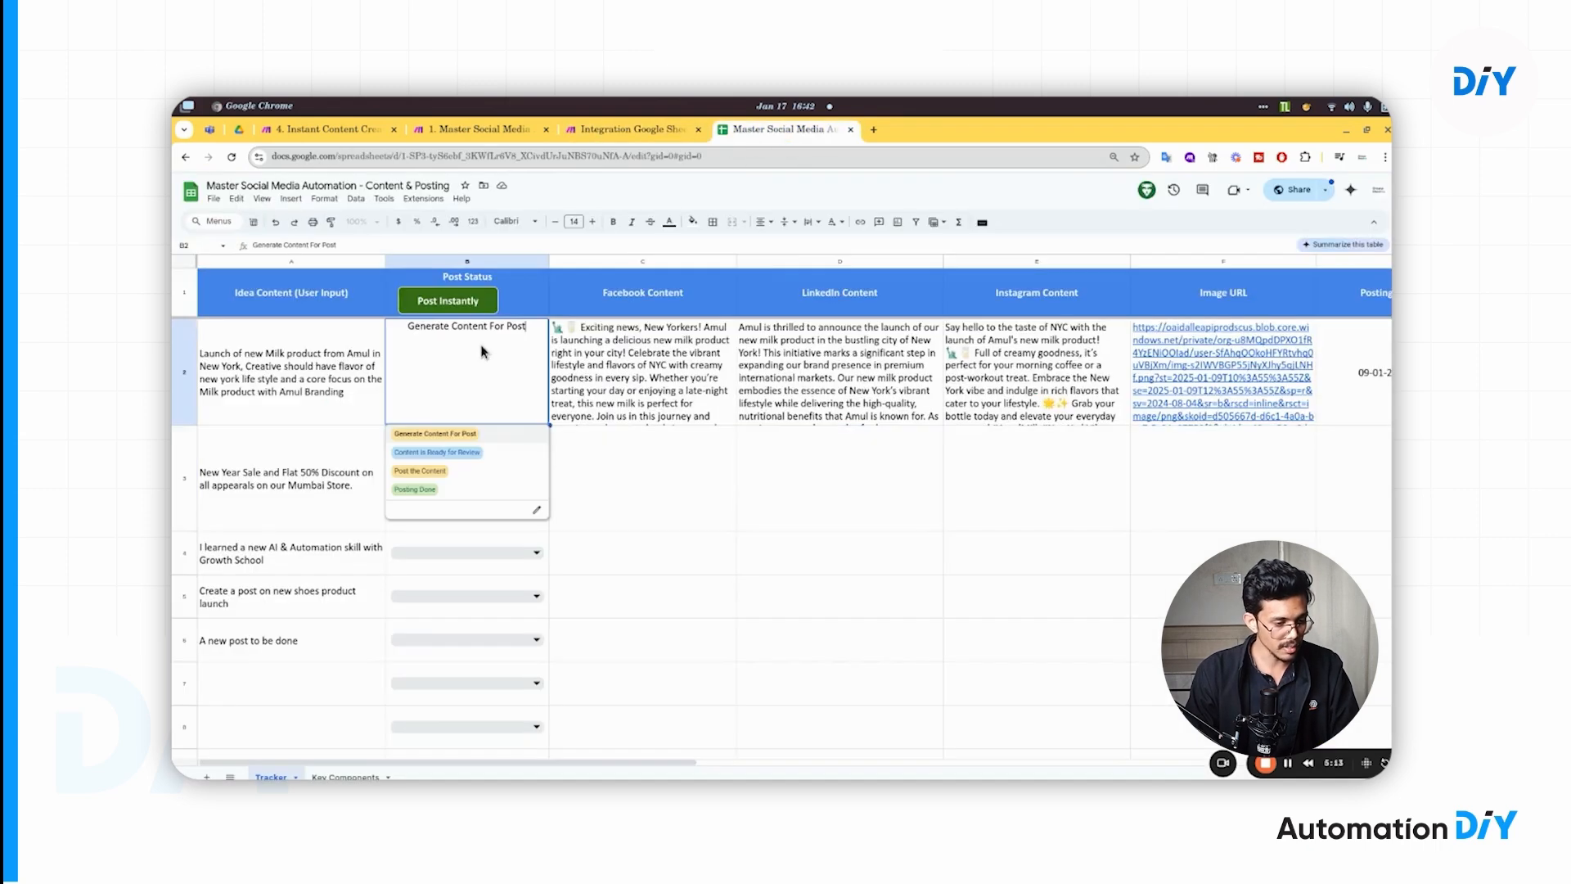
{"action": "left_click", "coordinate": [456, 472]}
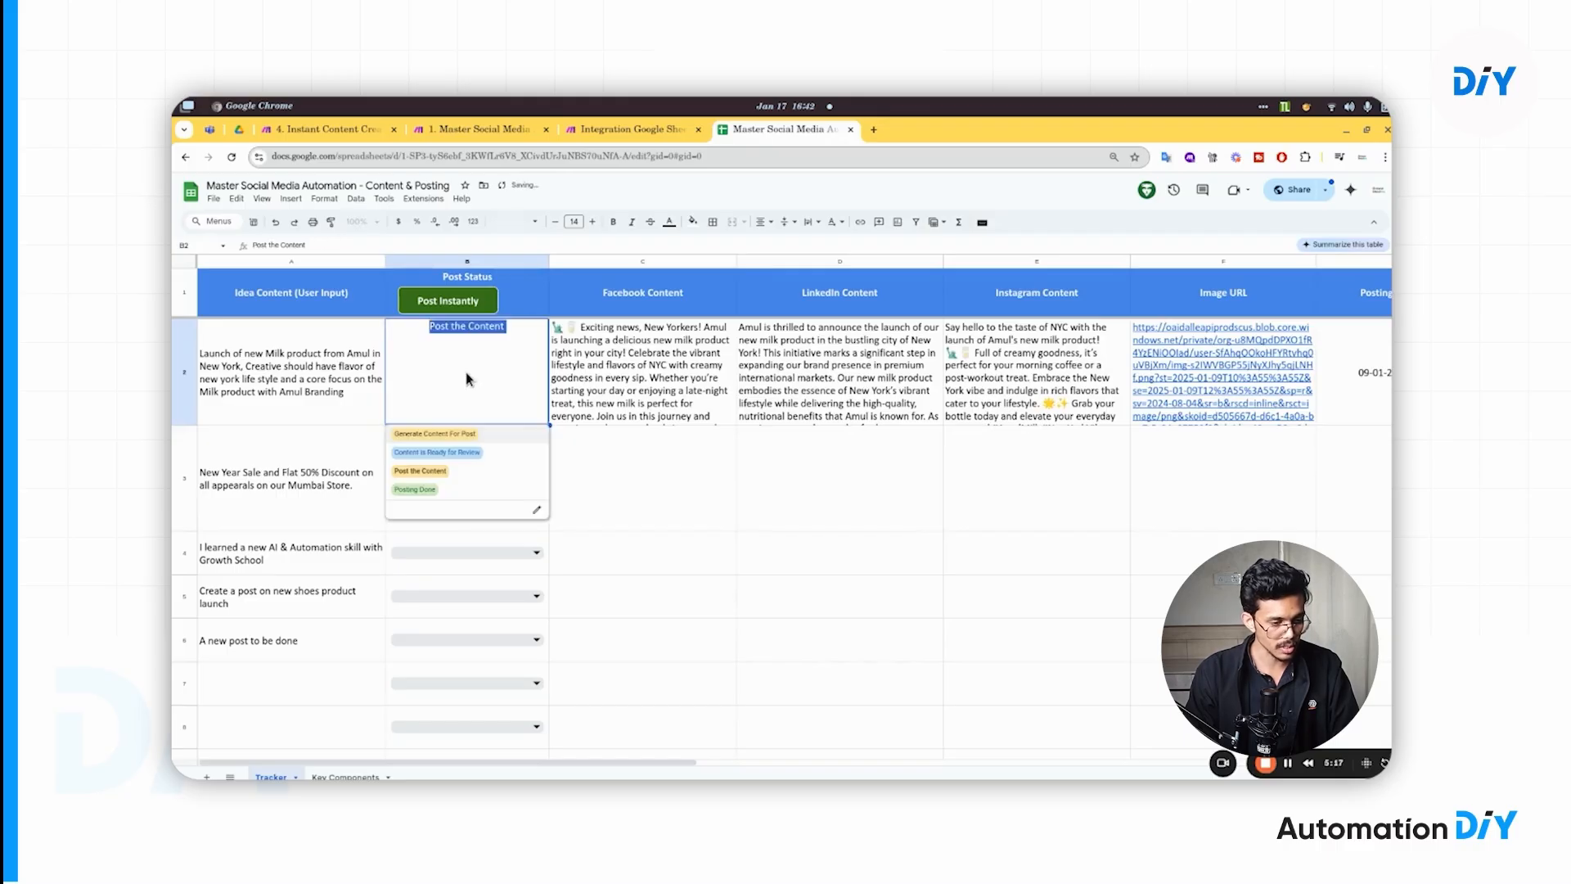
{"action": "key", "text": "ctrl+c"}
{"action": "key", "text": "ctrl+shift+Tab"}
{"action": "key", "text": "ctrl+v"}
- Label the second route's filter 'Post the Content', save it, and pan to view the whole scenario
{"action": "left_click", "coordinate": [823, 464]}
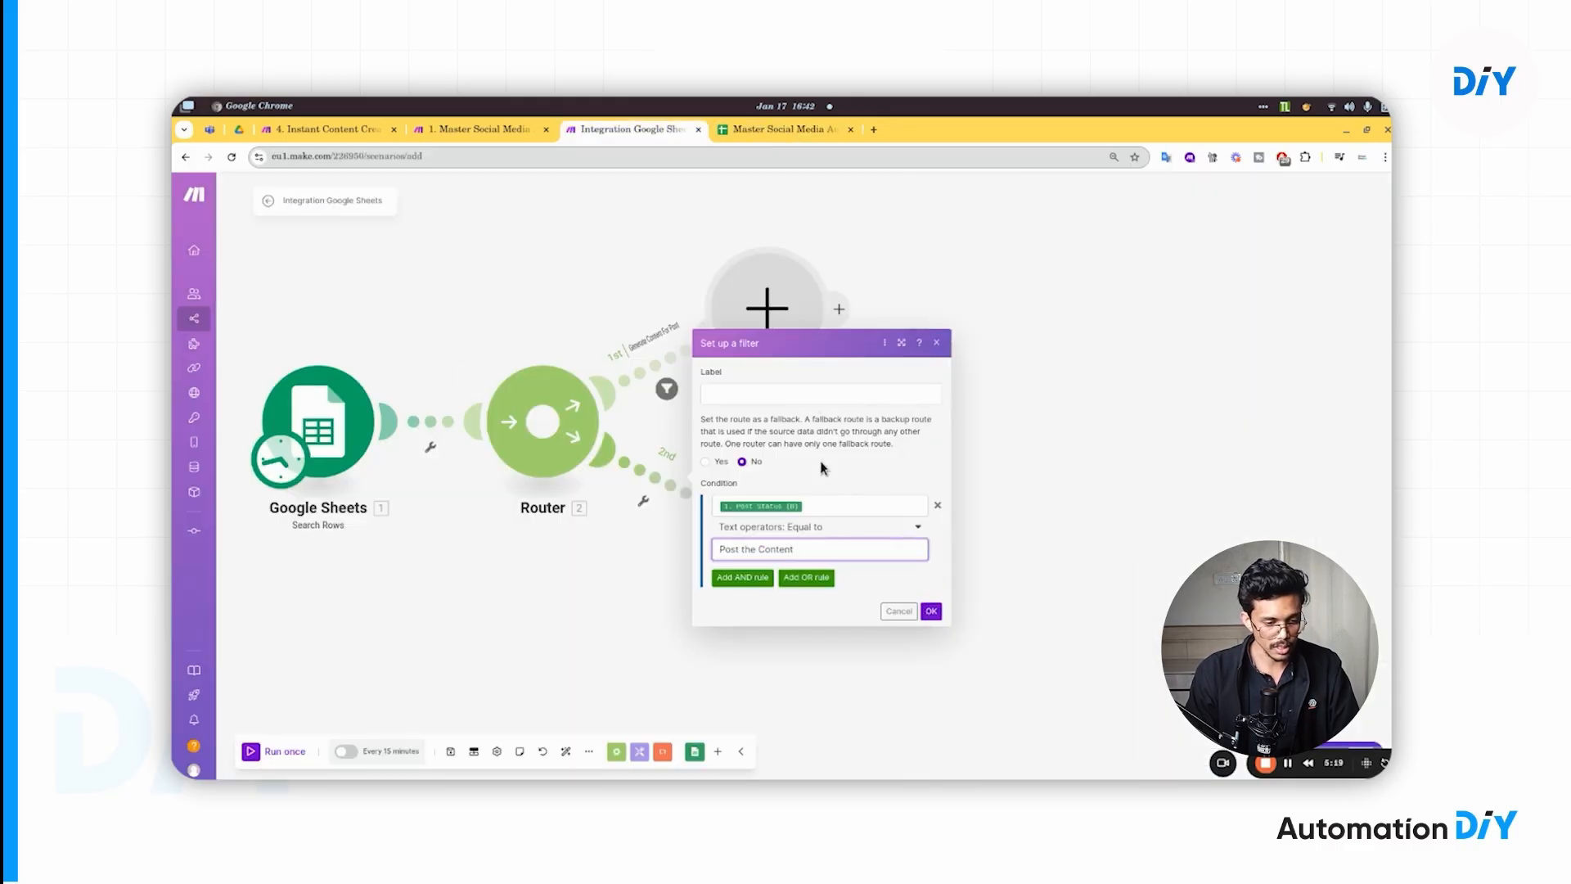
{"action": "left_click", "coordinate": [797, 404]}
{"action": "key", "text": "ctrl+v"}
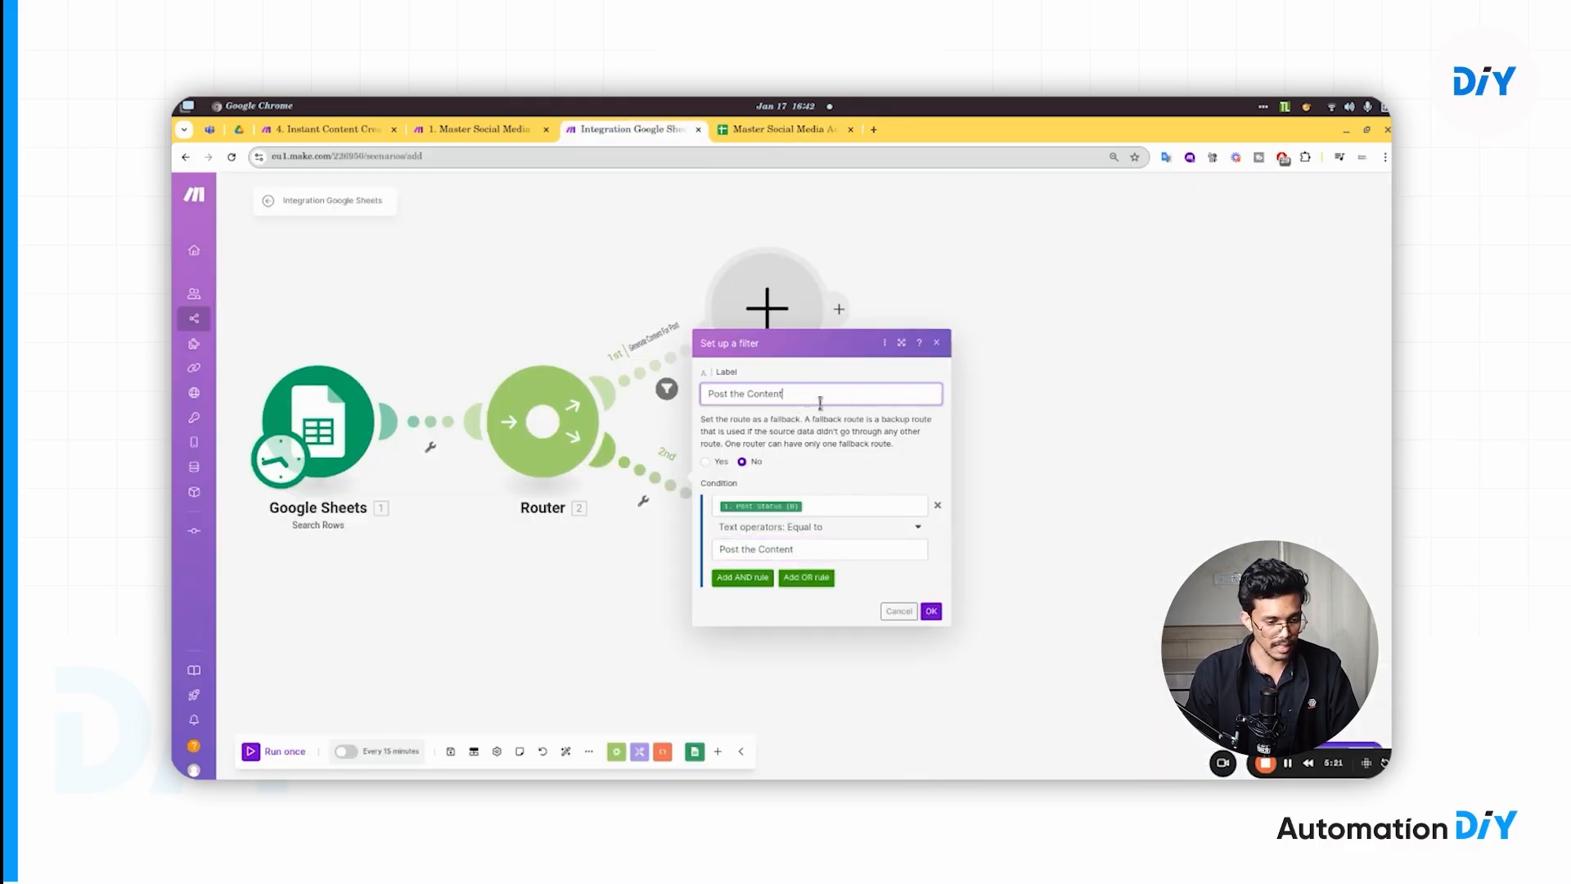
{"action": "left_click", "coordinate": [931, 611]}
{"action": "left_click_drag", "start_coordinate": [1134, 534], "coordinate": [999, 540]}
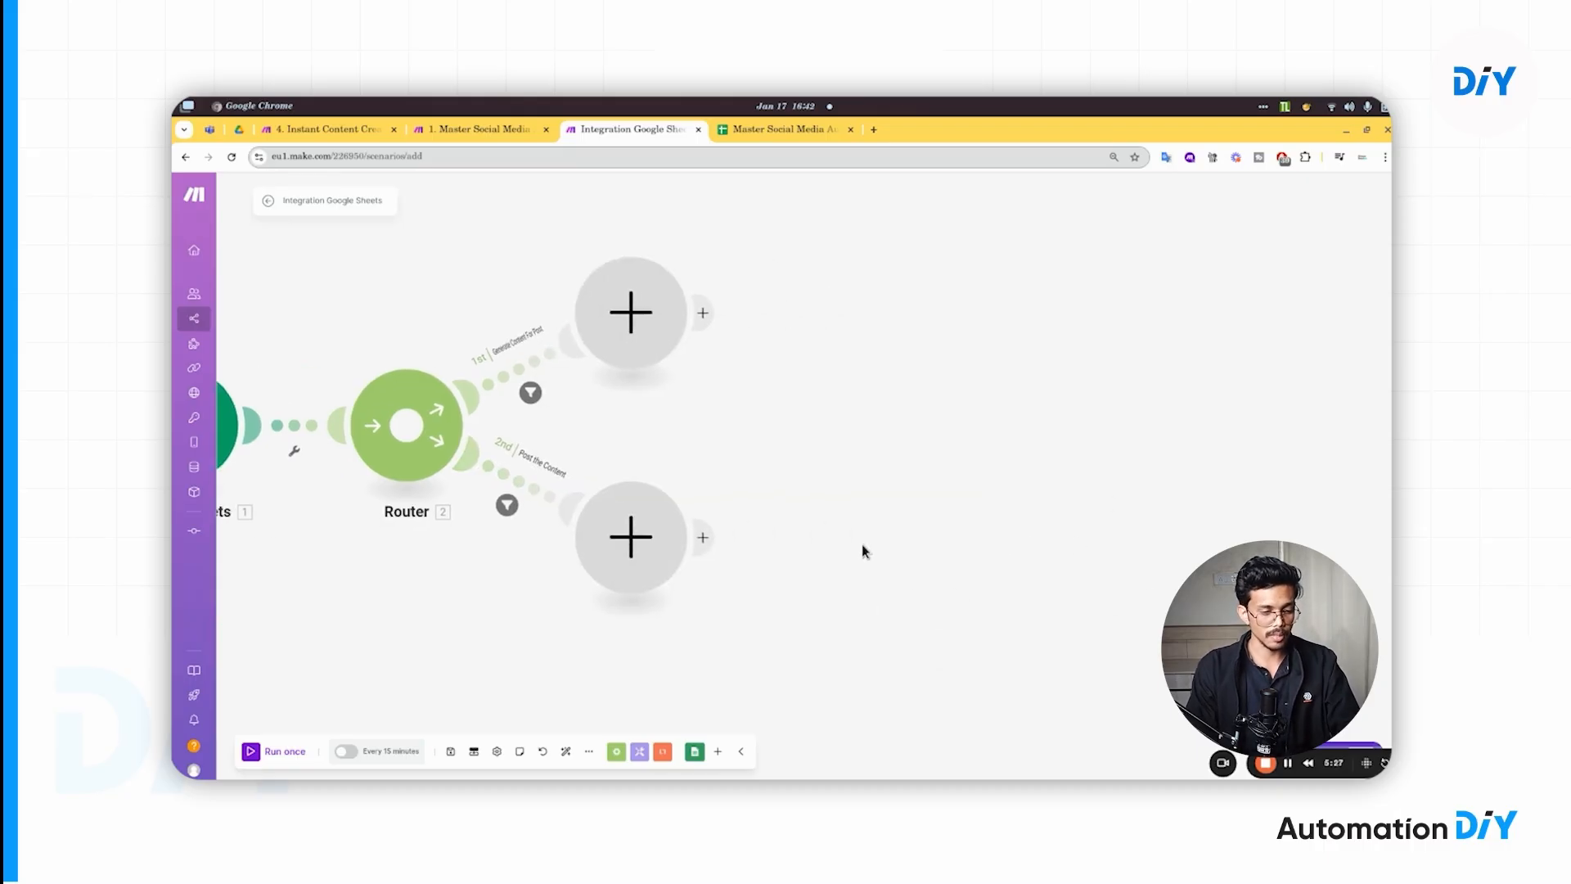
{"action": "left_click_drag", "start_coordinate": [821, 513], "coordinate": [1000, 509]}
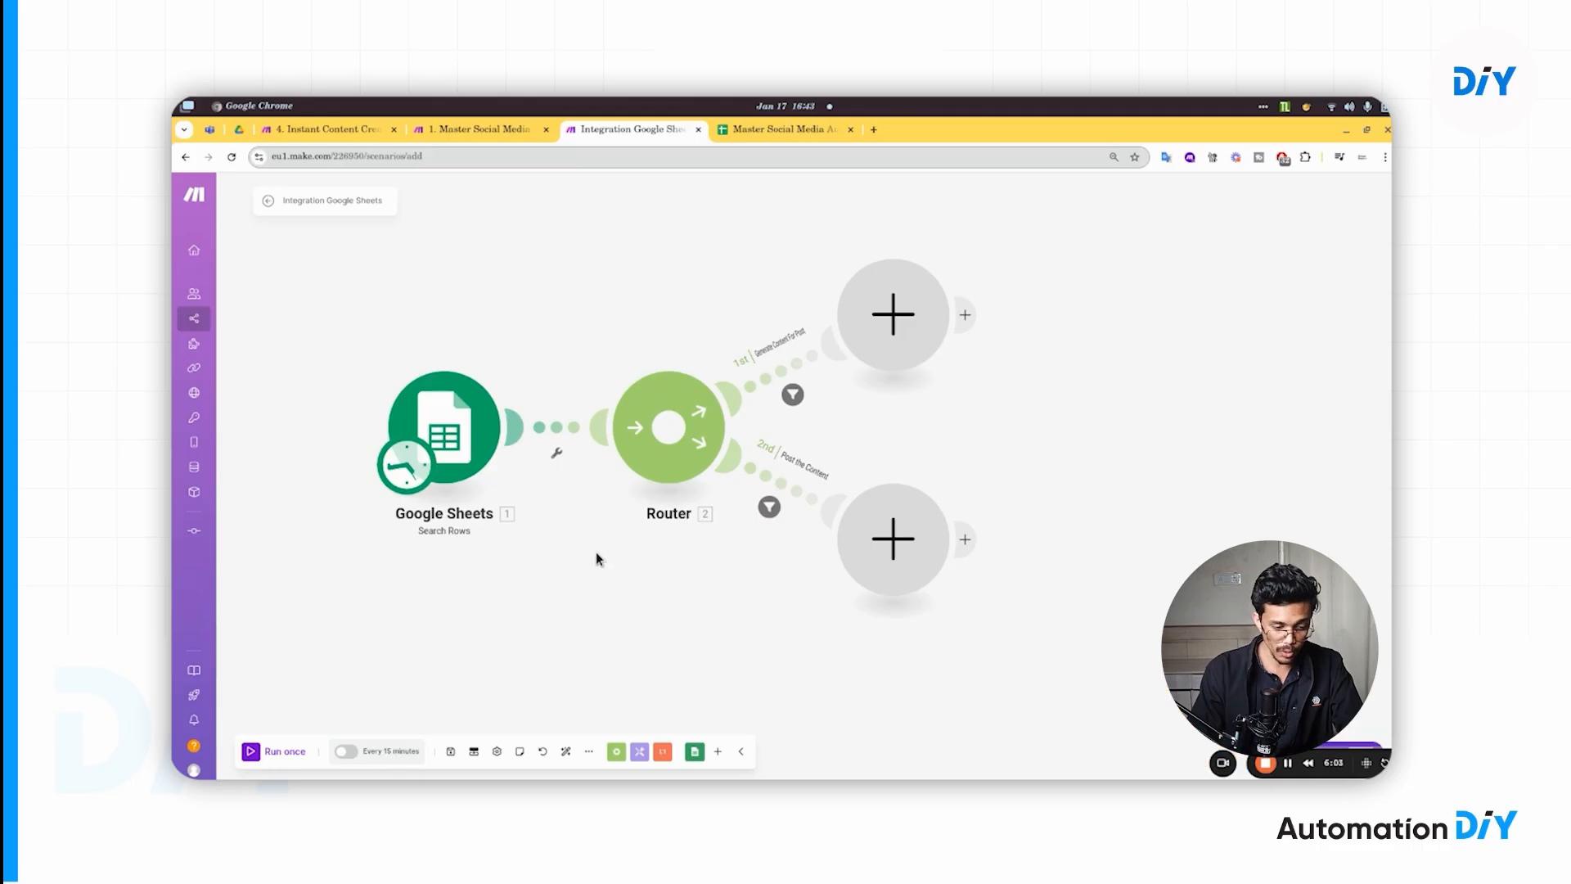
- Save the scenario and set its schedule to run every day
{"action": "left_click", "coordinate": [450, 751]}
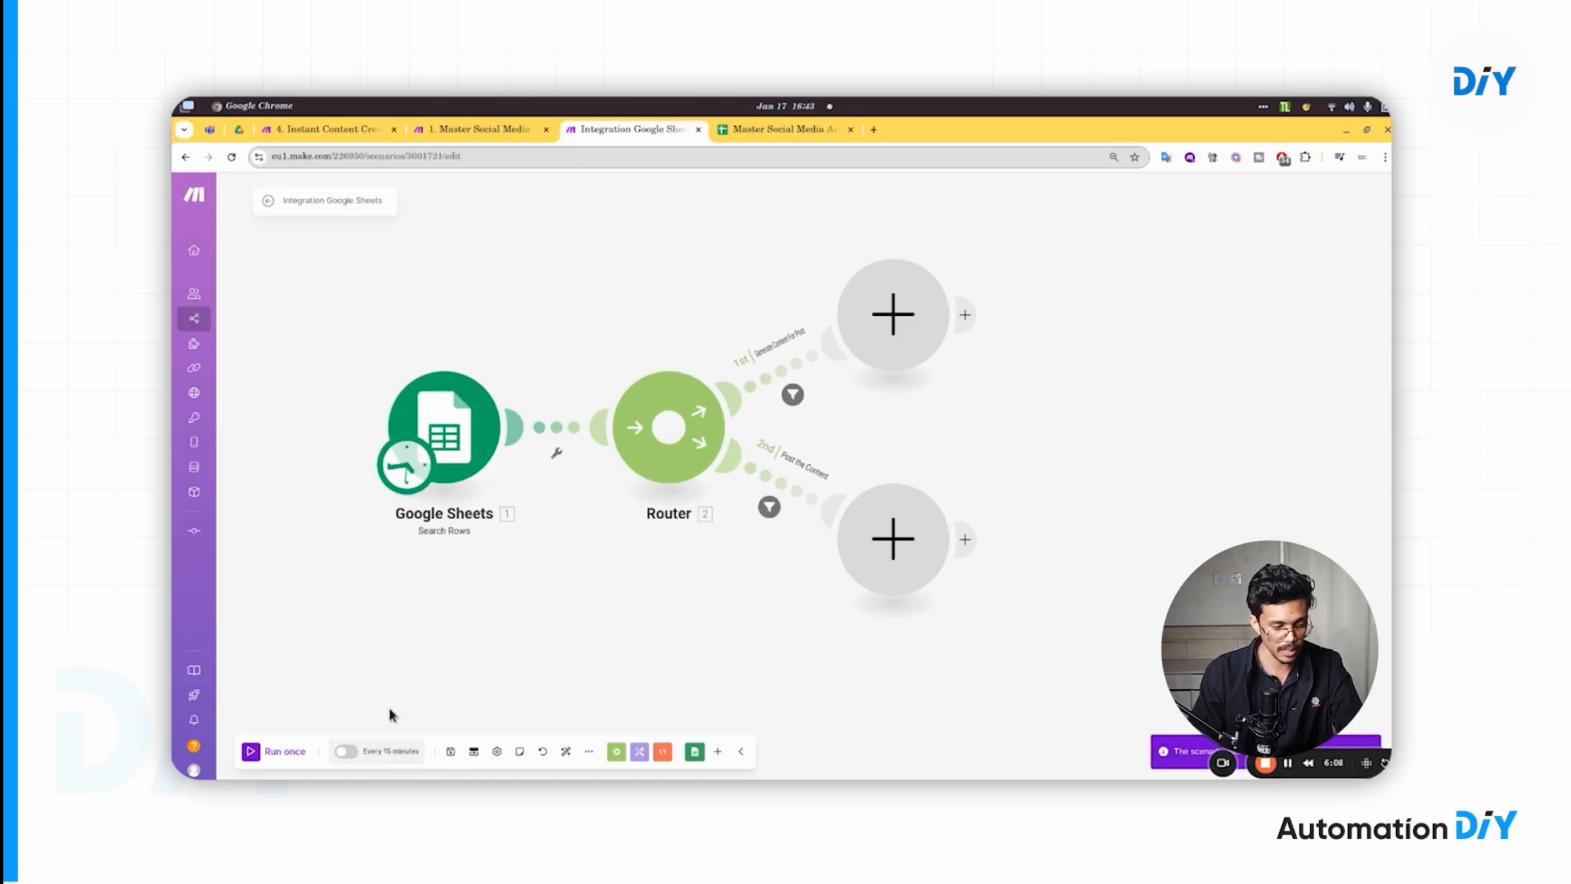
{"action": "left_click", "coordinate": [370, 752]}
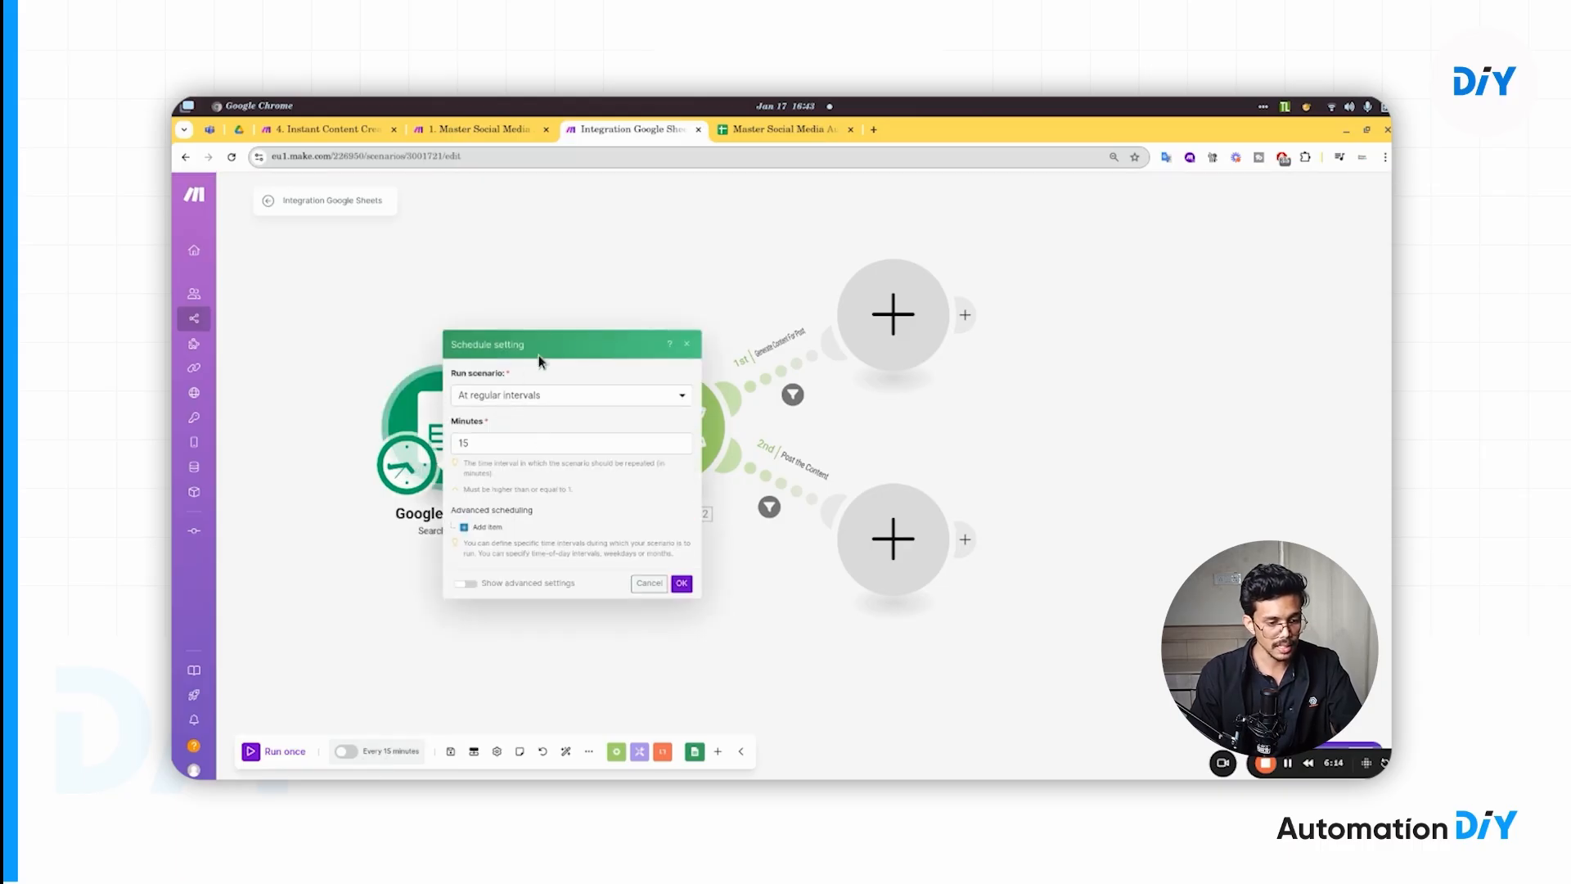
{"action": "left_click", "coordinate": [507, 399]}
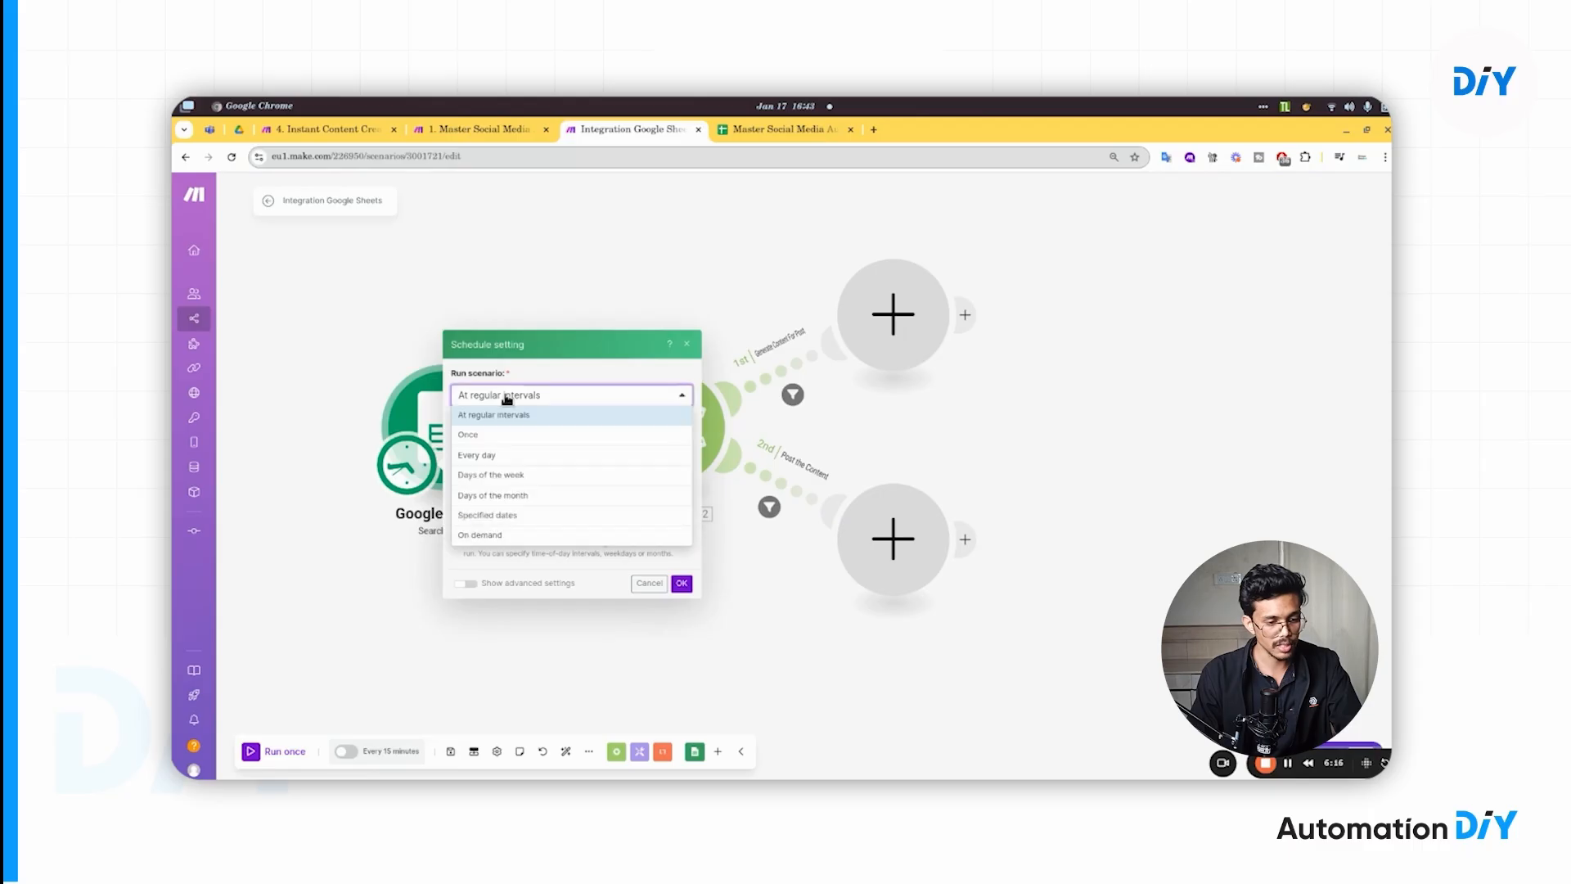
{"action": "left_click", "coordinate": [502, 400]}
{"action": "left_click", "coordinate": [502, 400]}
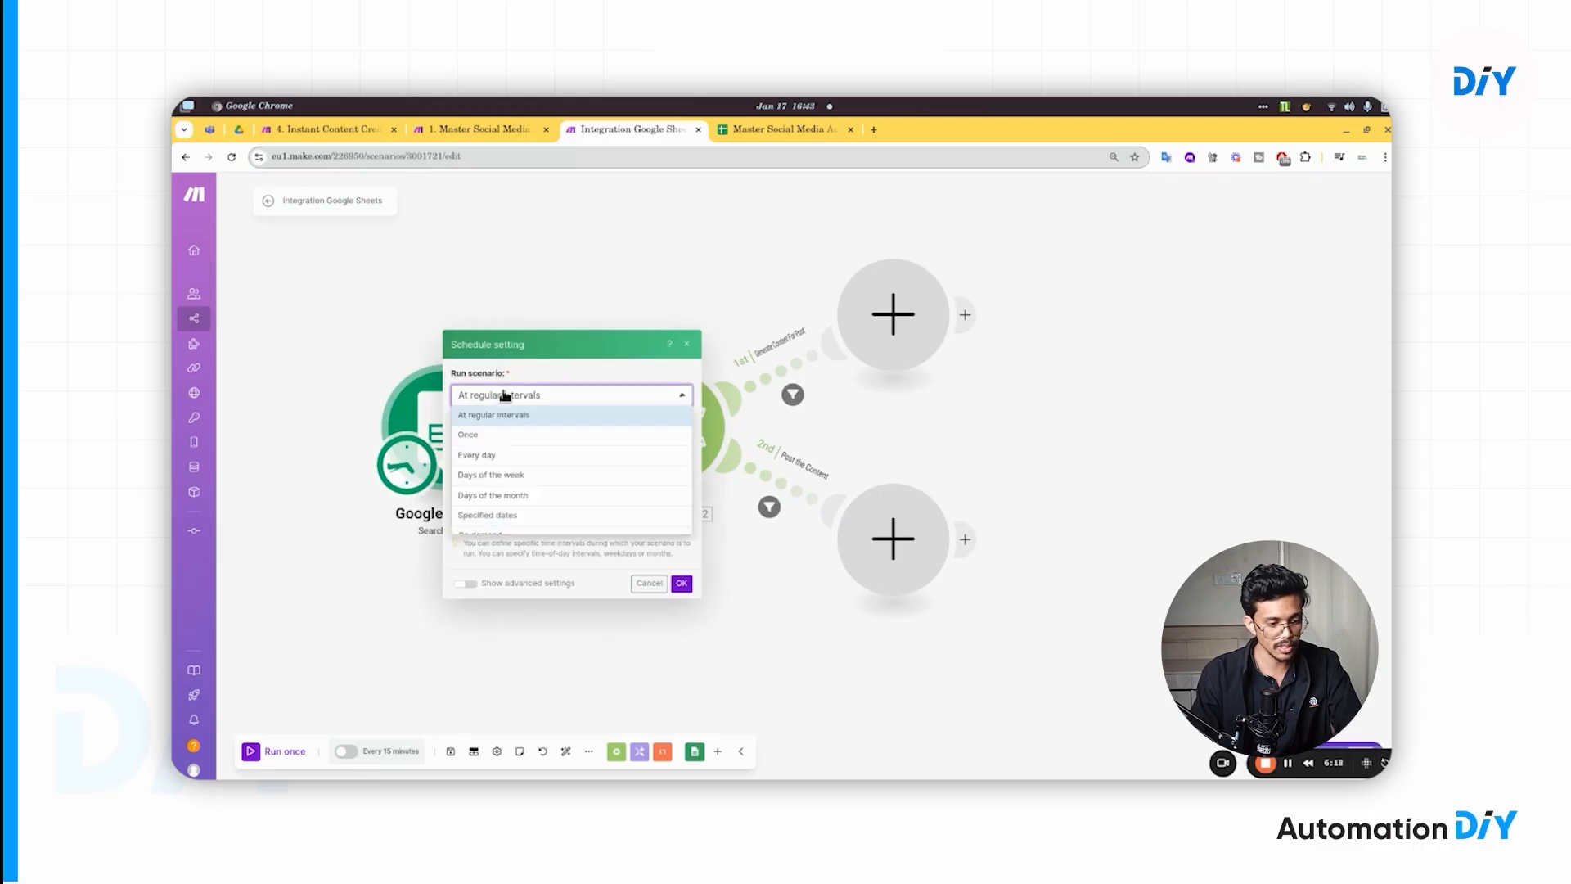
{"action": "left_click", "coordinate": [494, 455]}
- Set the daily run time to 10:00 PM, confirm it, and leave the scenario inactive
{"action": "left_click", "coordinate": [449, 482]}
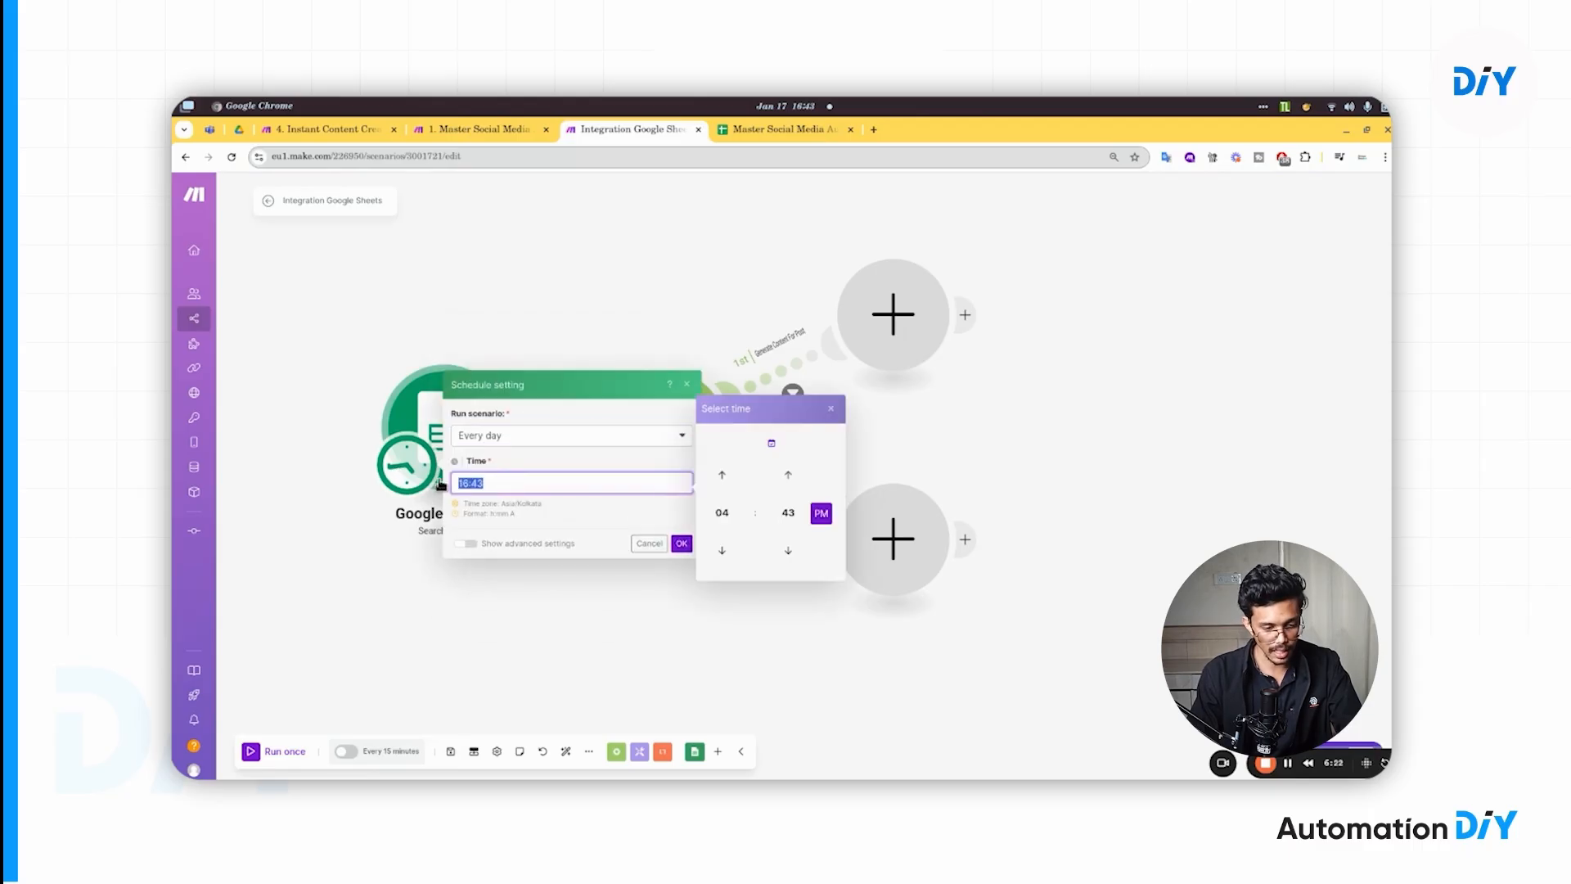
{"action": "left_click", "coordinate": [722, 513]}
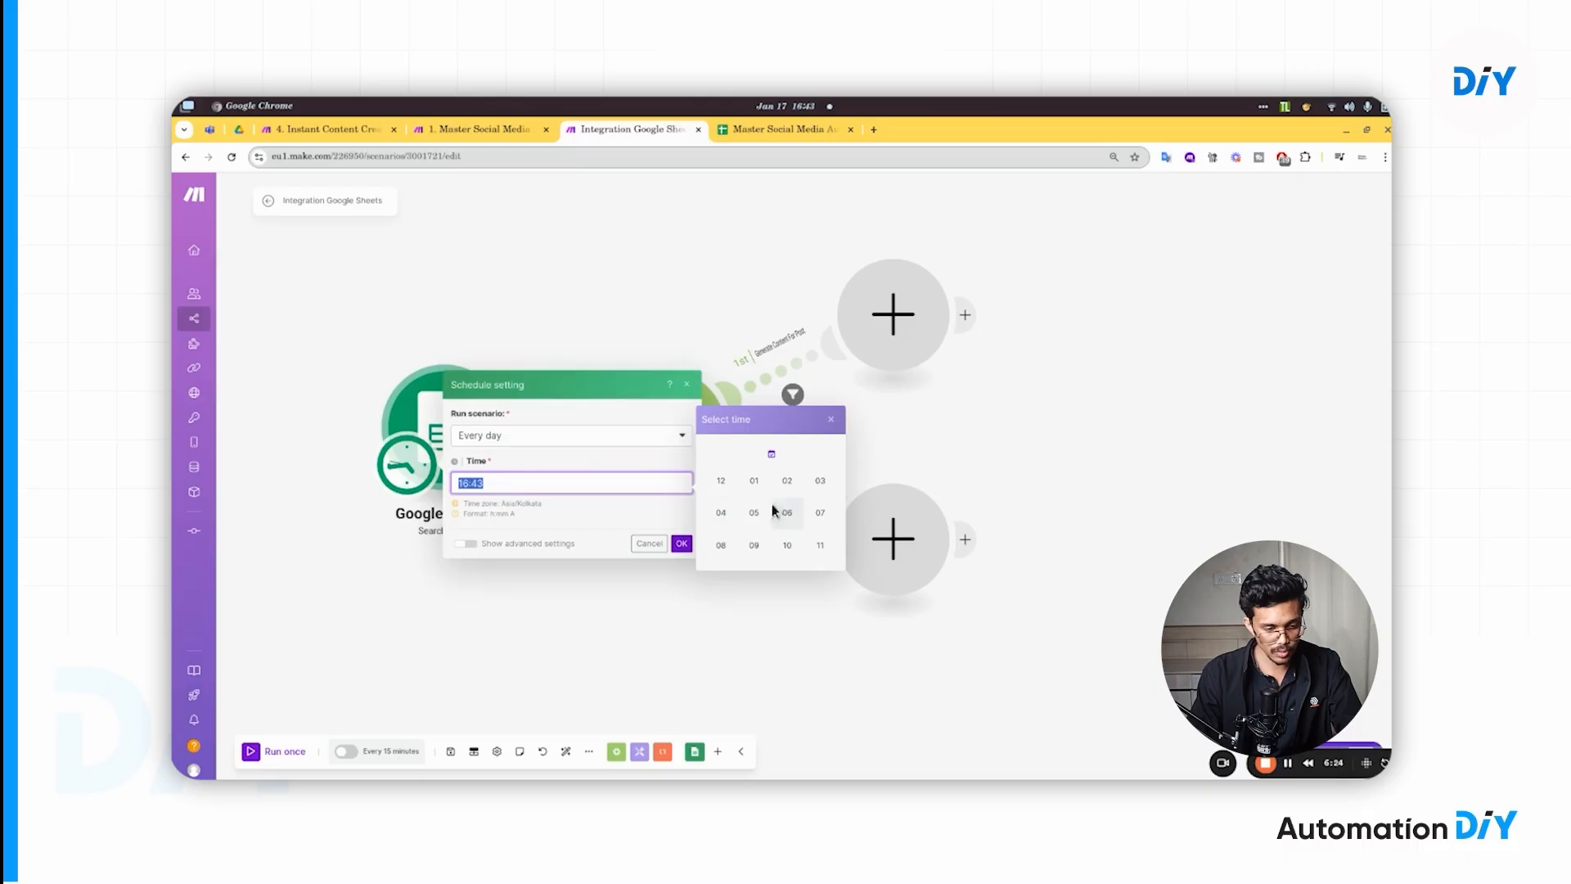
{"action": "left_click", "coordinate": [787, 545]}
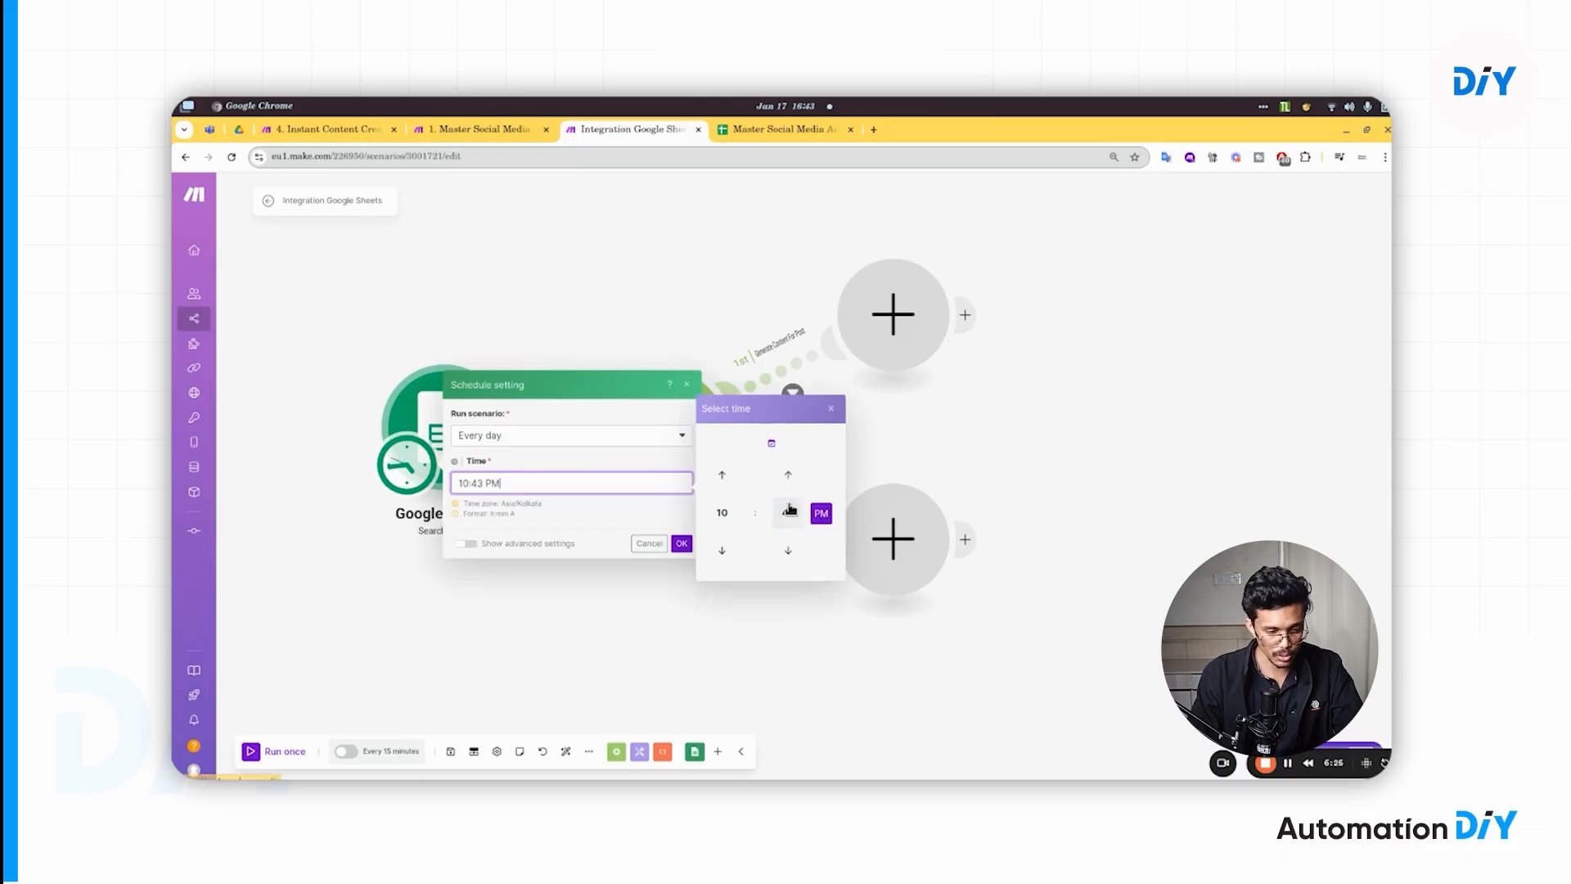
{"action": "left_click", "coordinate": [788, 514]}
{"action": "left_click", "coordinate": [724, 481]}
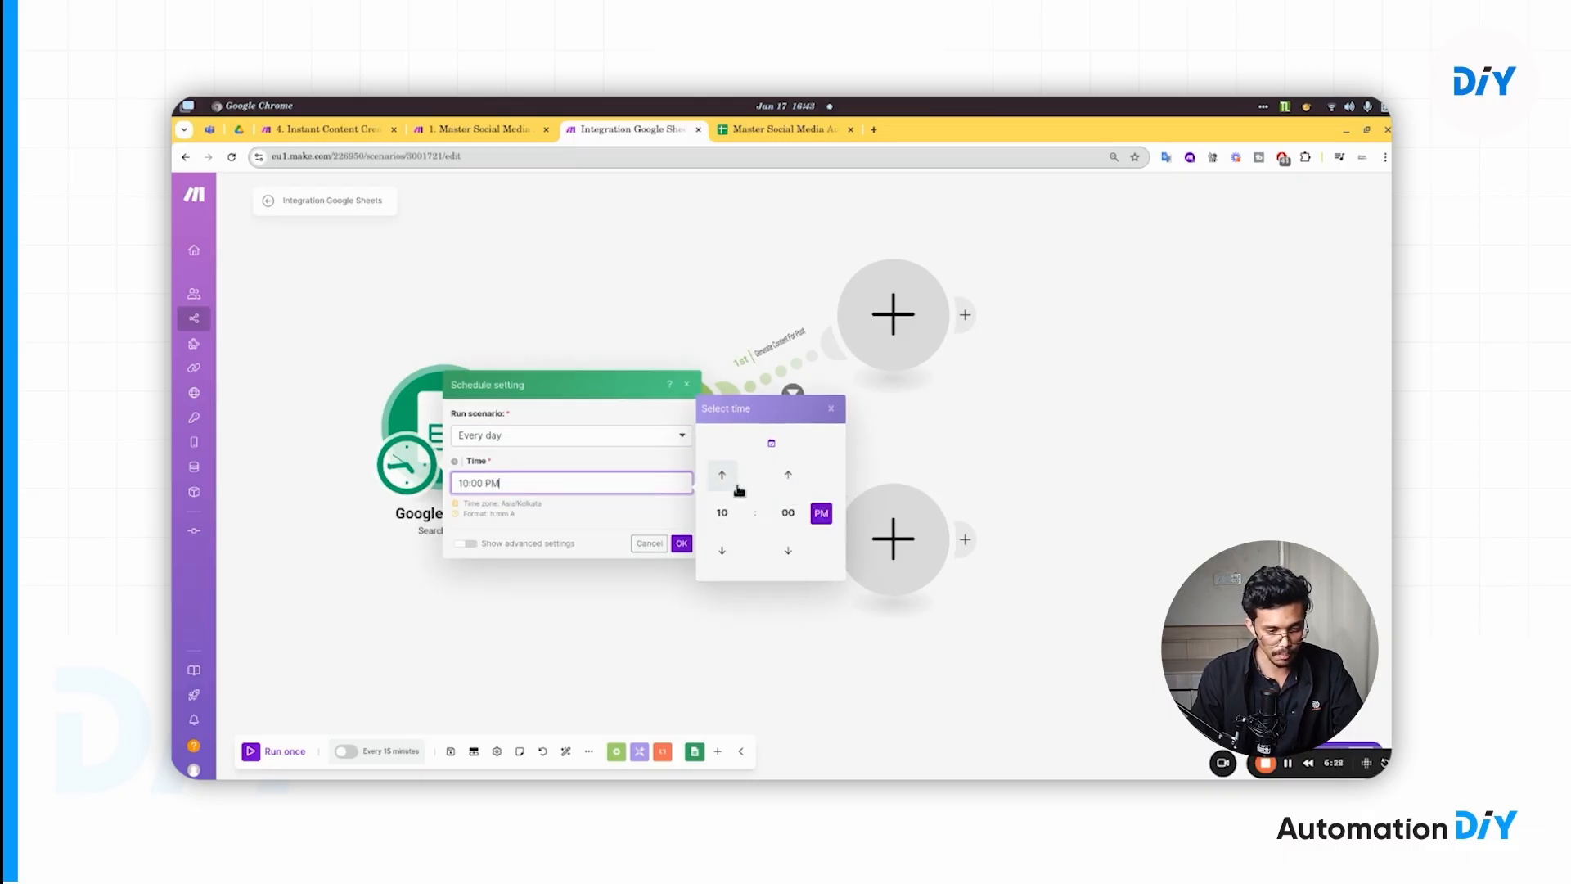
{"action": "left_click", "coordinate": [568, 528]}
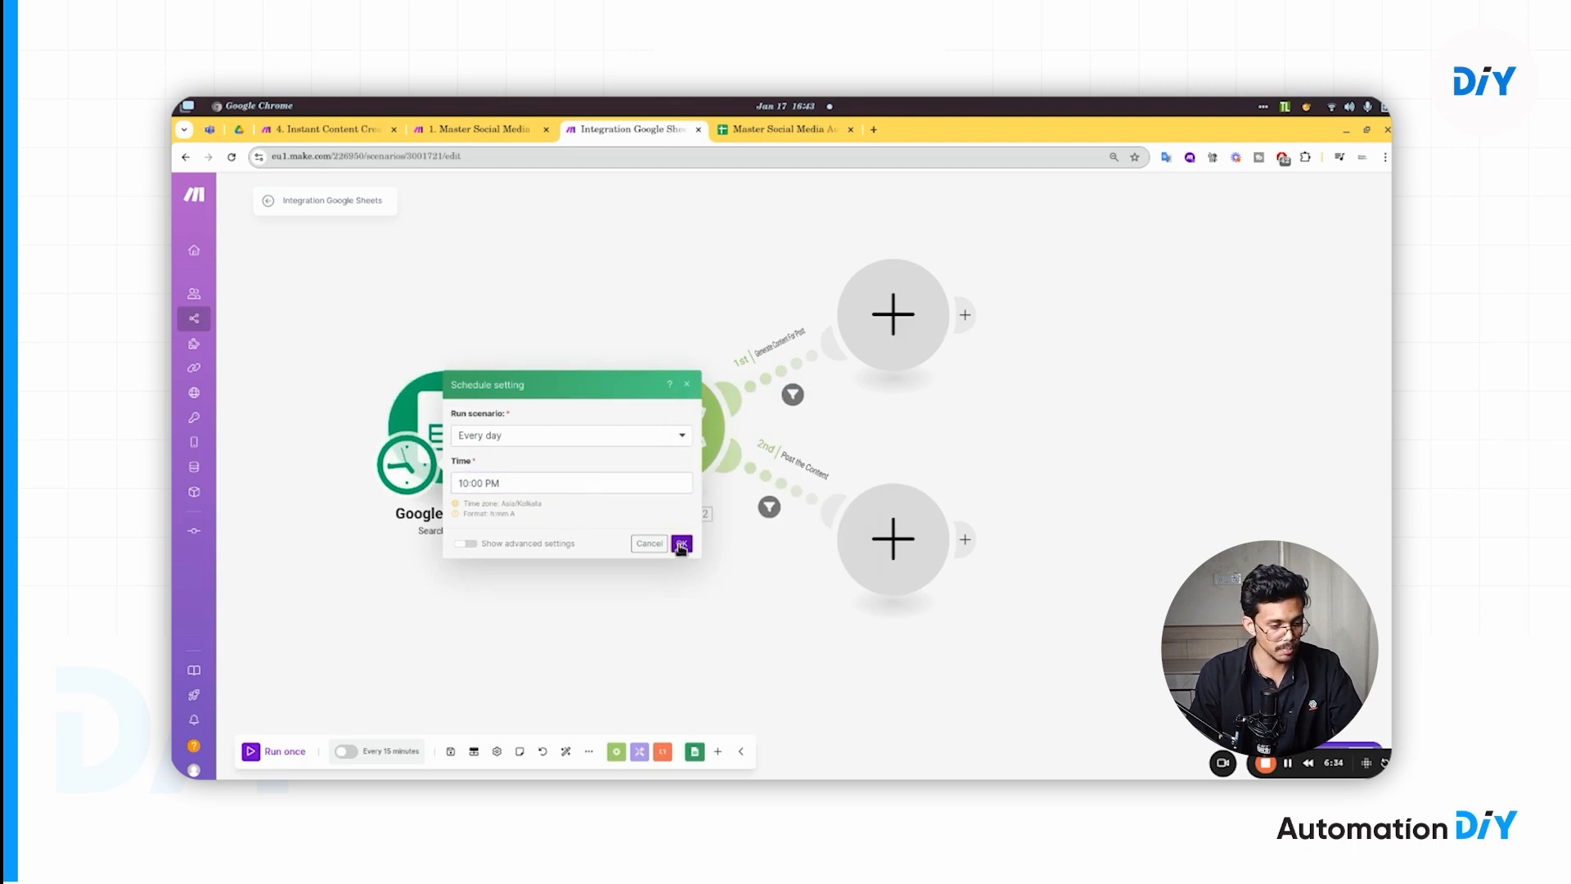
{"action": "left_click", "coordinate": [681, 545]}
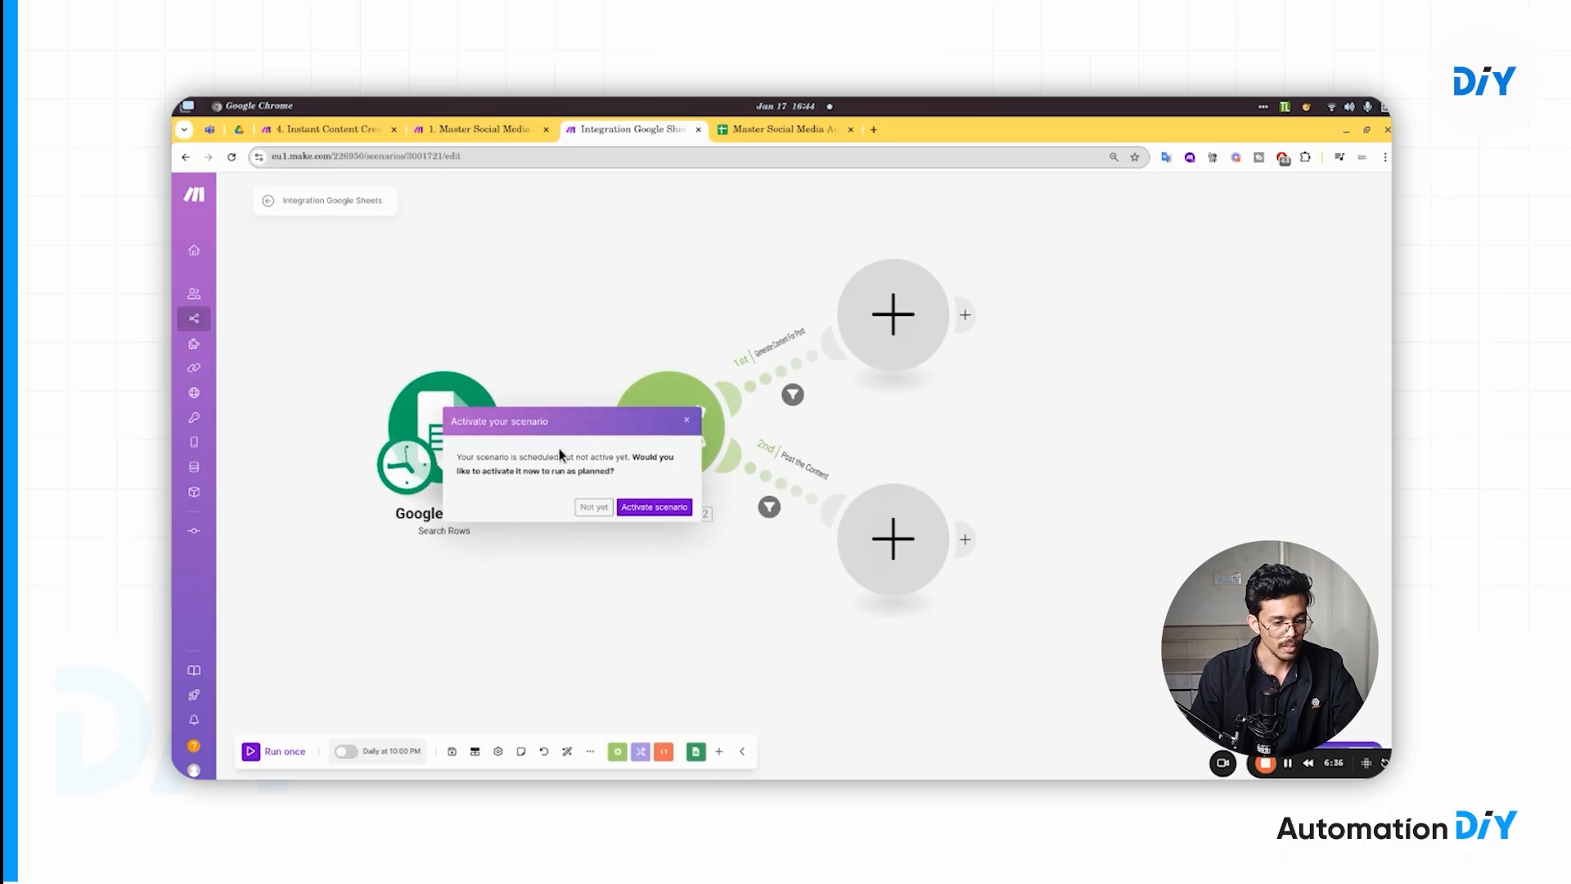
{"action": "left_click", "coordinate": [593, 508]}
{"action": "left_click_drag", "start_coordinate": [501, 572], "coordinate": [509, 551]}
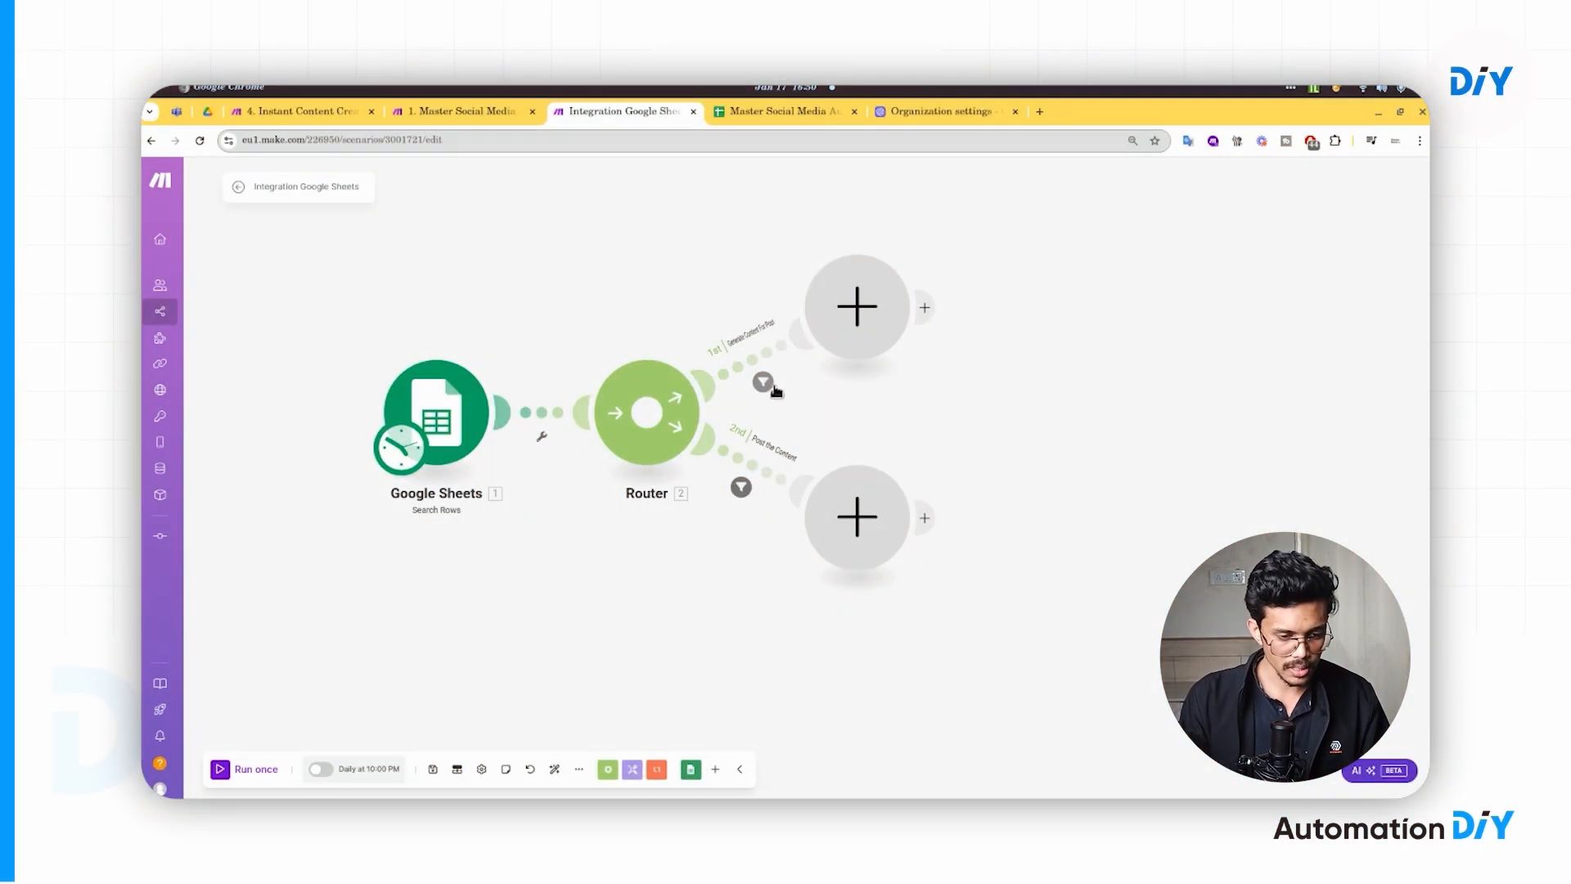
{"action": "scroll", "coordinate": [823, 392], "scroll_direction": "up", "scroll_amount": 1}
{"action": "left_click_drag", "start_coordinate": [1054, 416], "coordinate": [787, 483]}
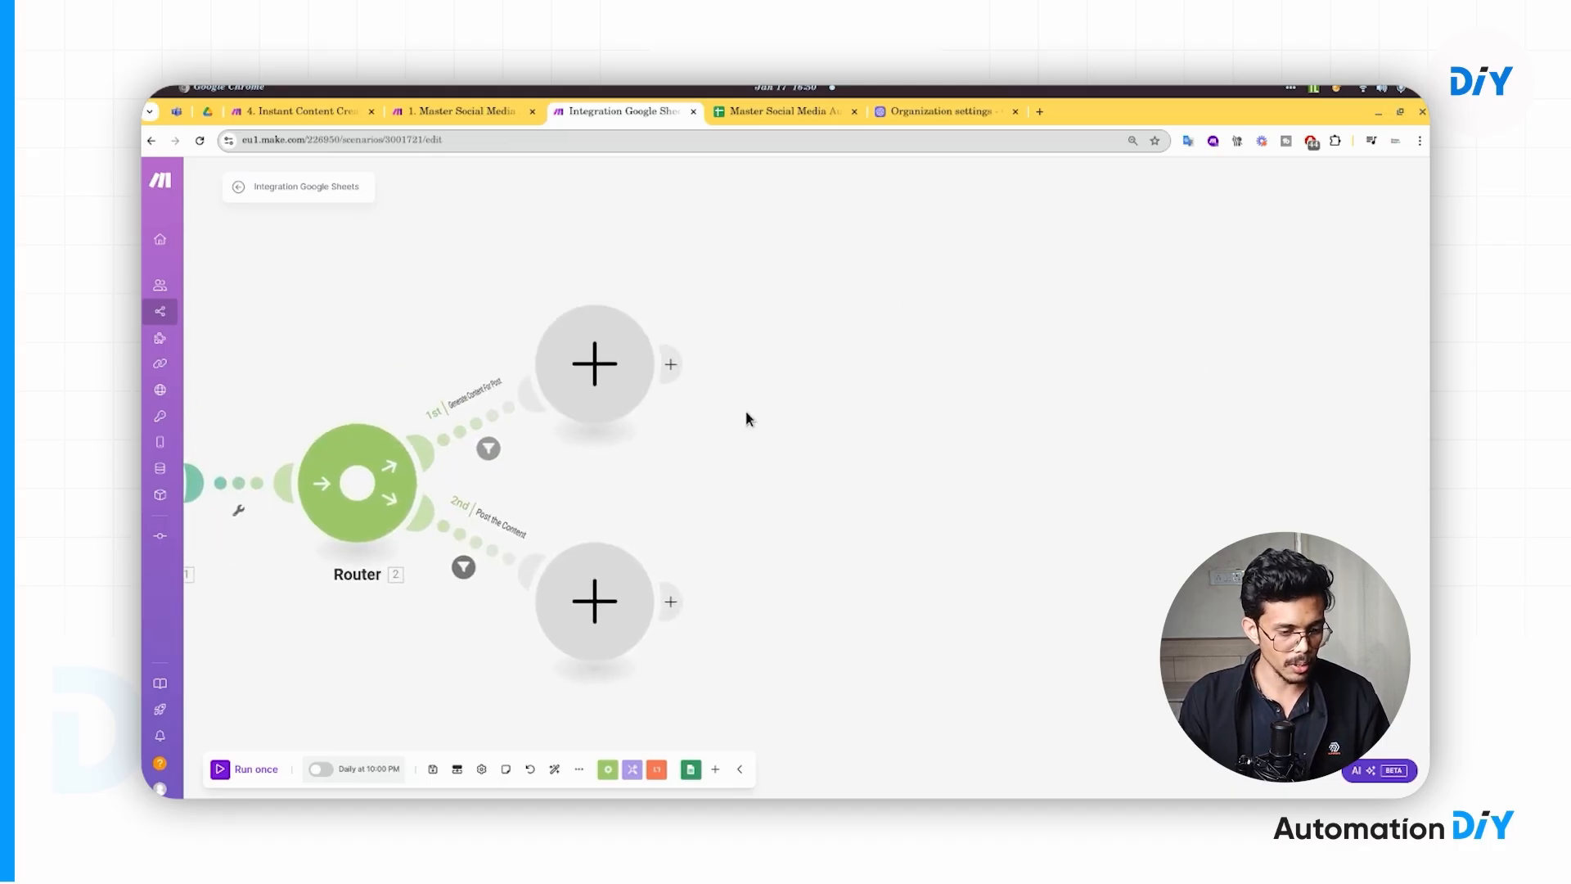
- Add an OpenAI 'Create a Completion' module on route 1 via a 'chat gpt' search and start adding a connection
{"action": "left_click", "coordinate": [618, 369]}
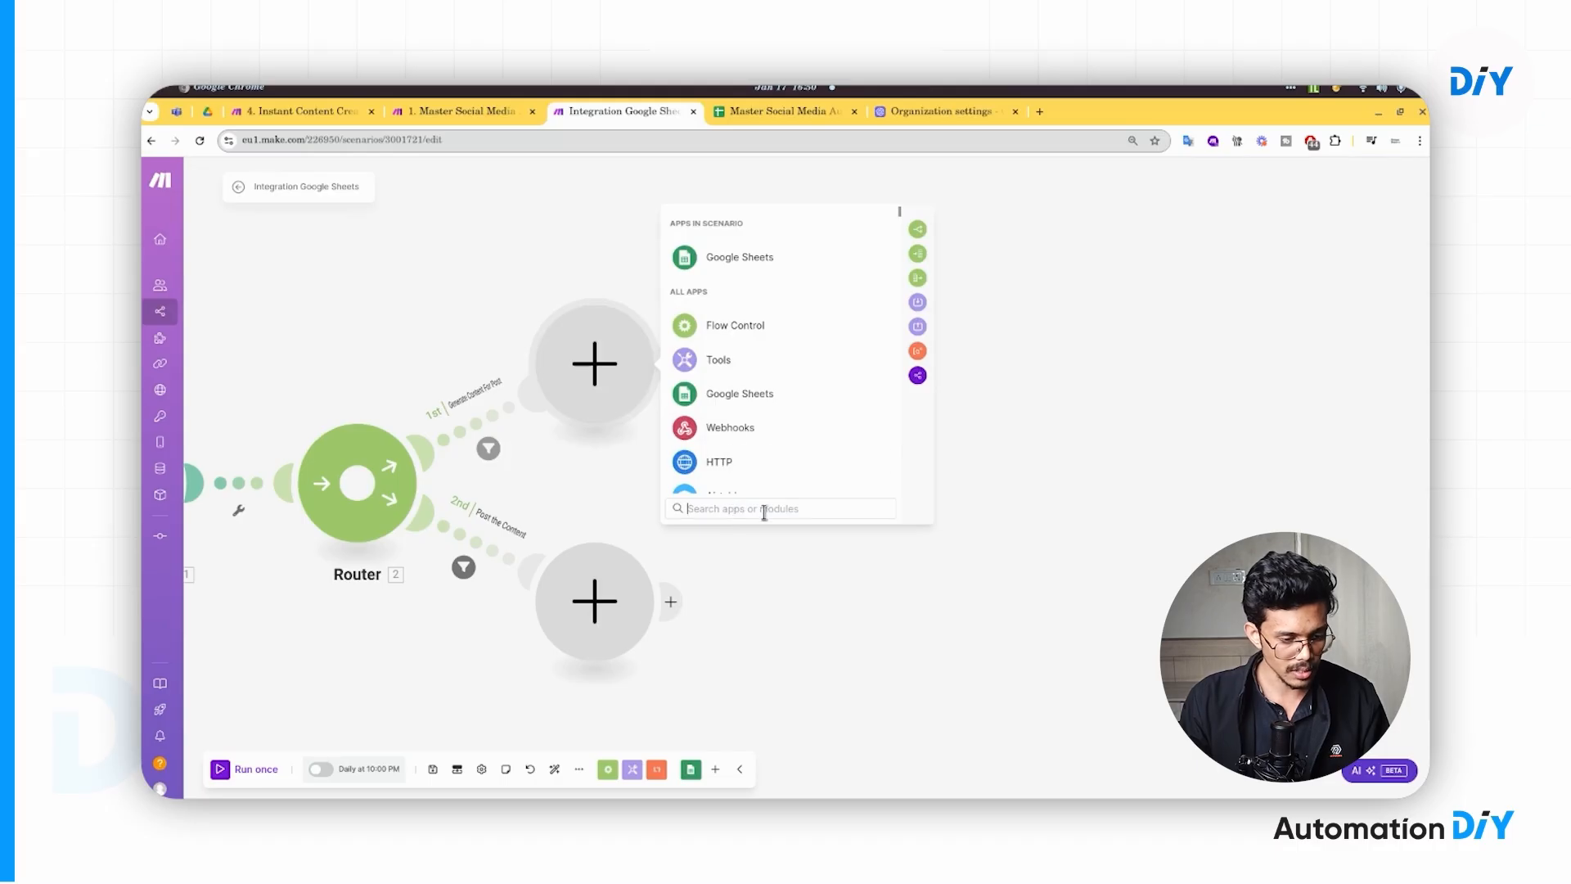
{"action": "type", "text": "c"}
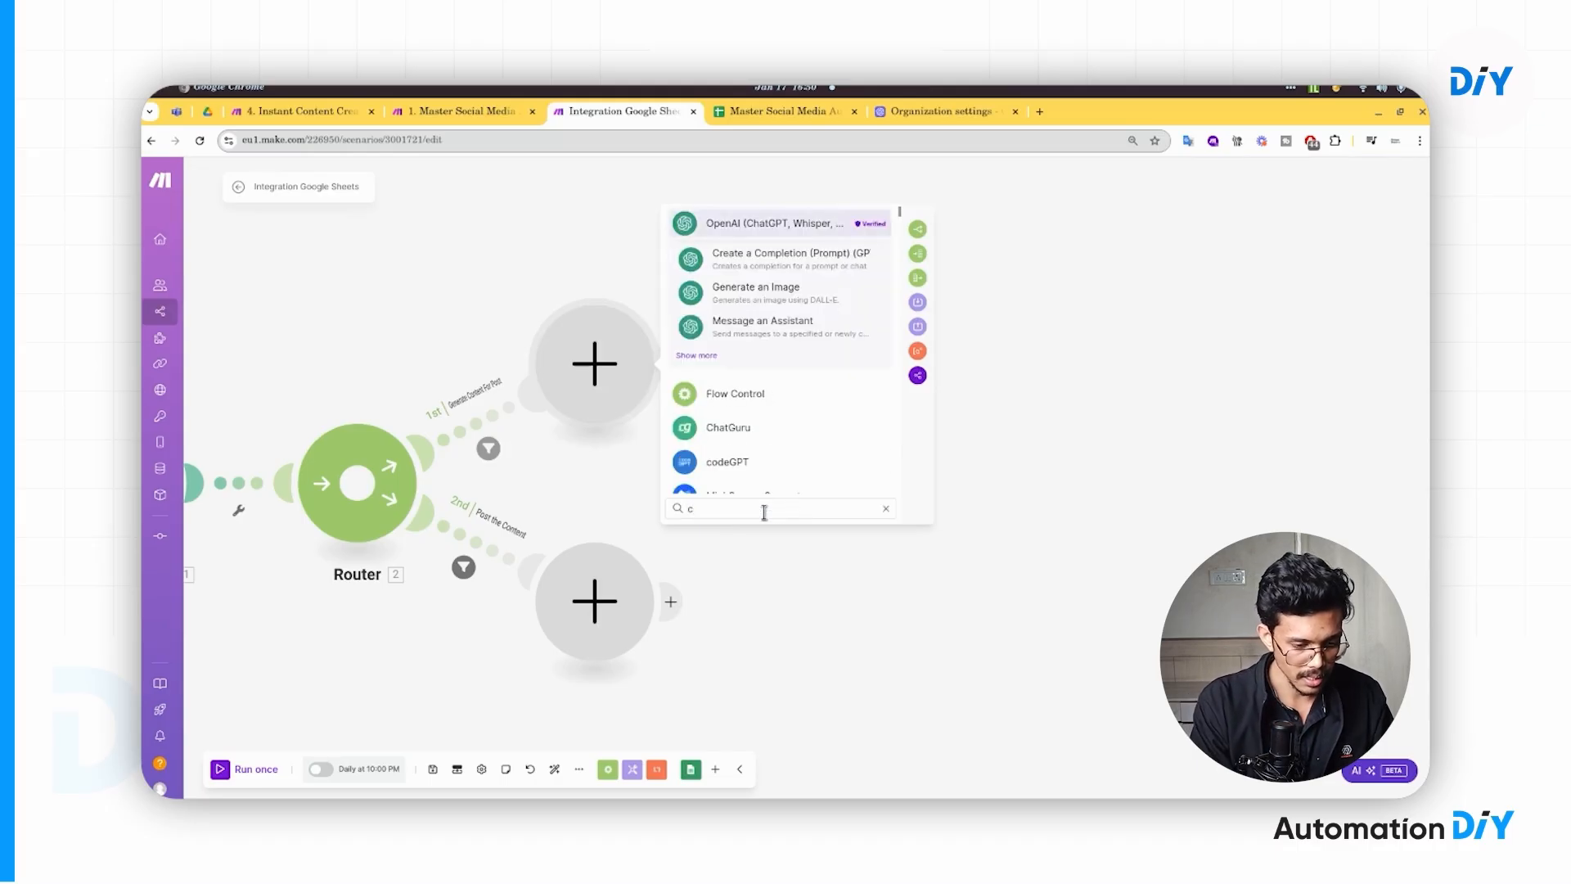
{"action": "type", "text": "hat g"}
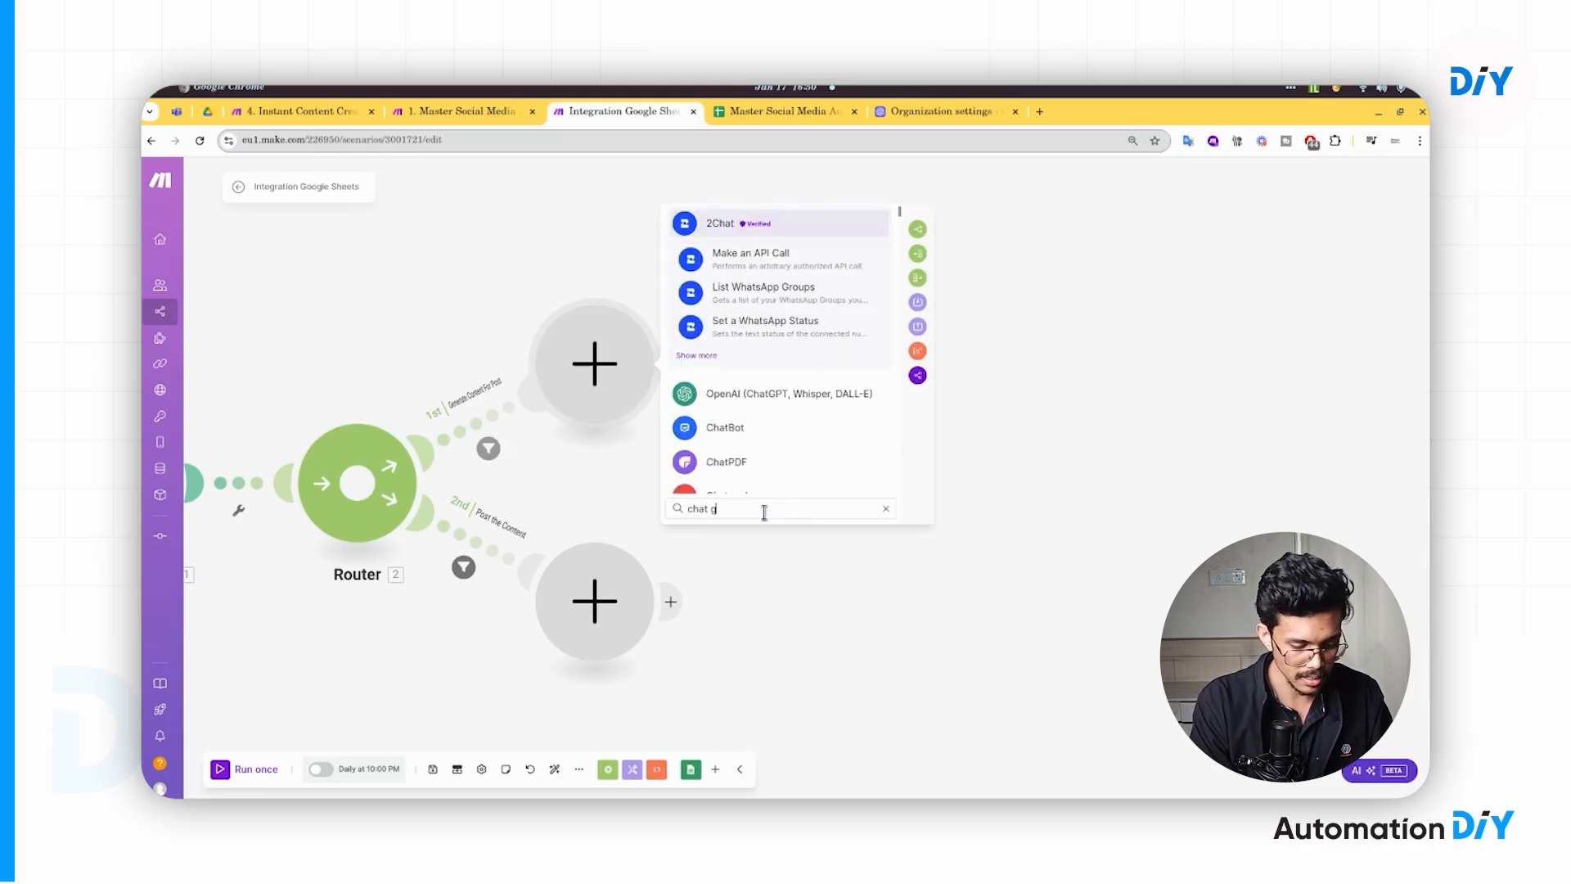
{"action": "type", "text": "pt"}
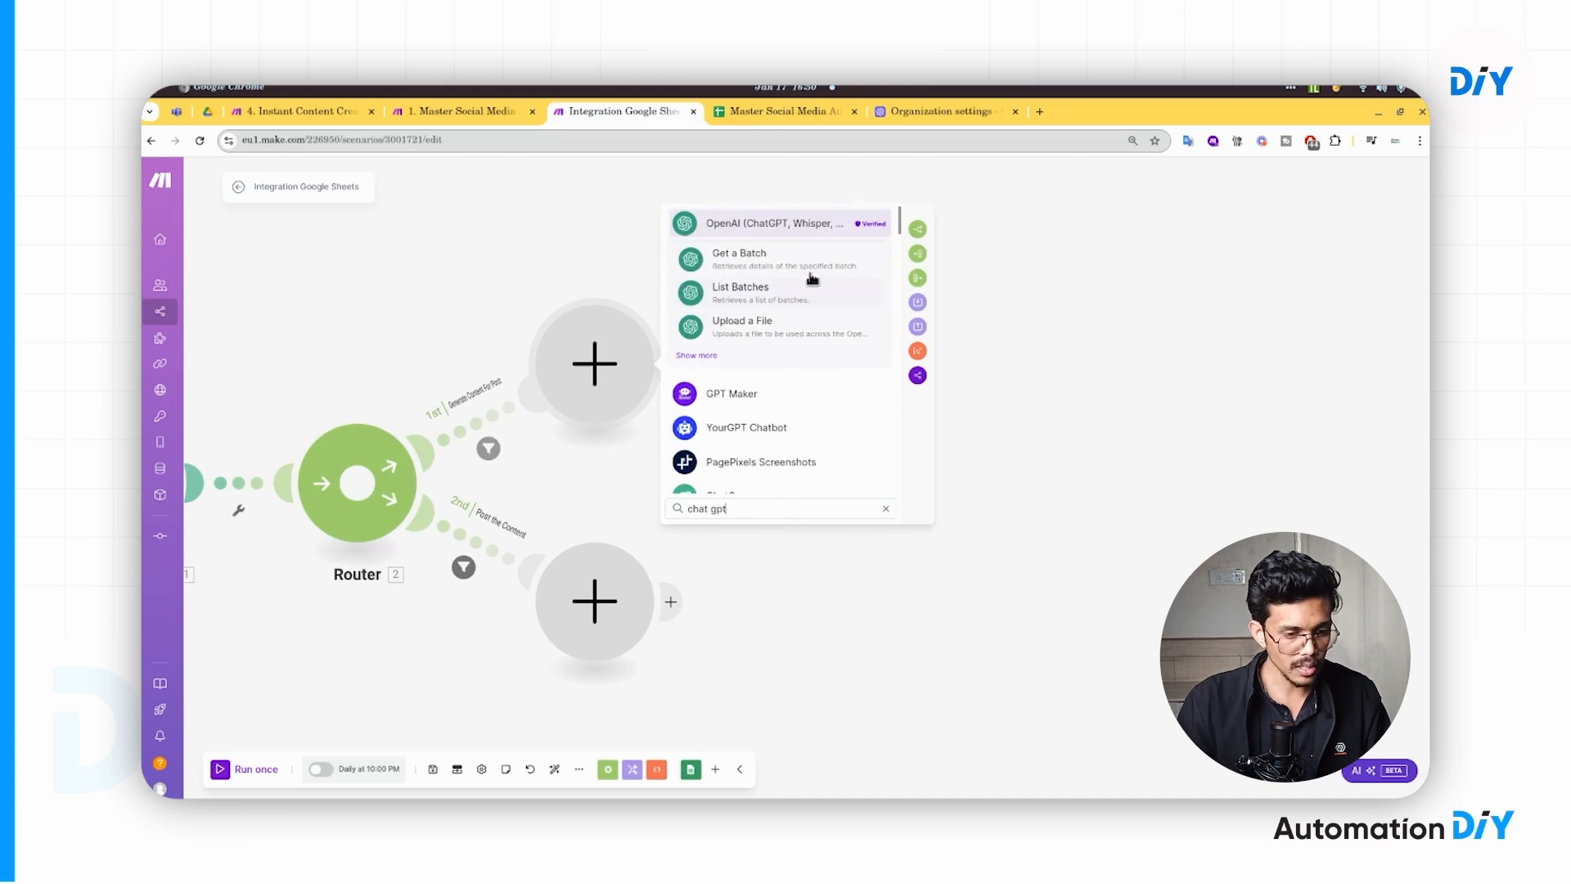
{"action": "left_click", "coordinate": [774, 226]}
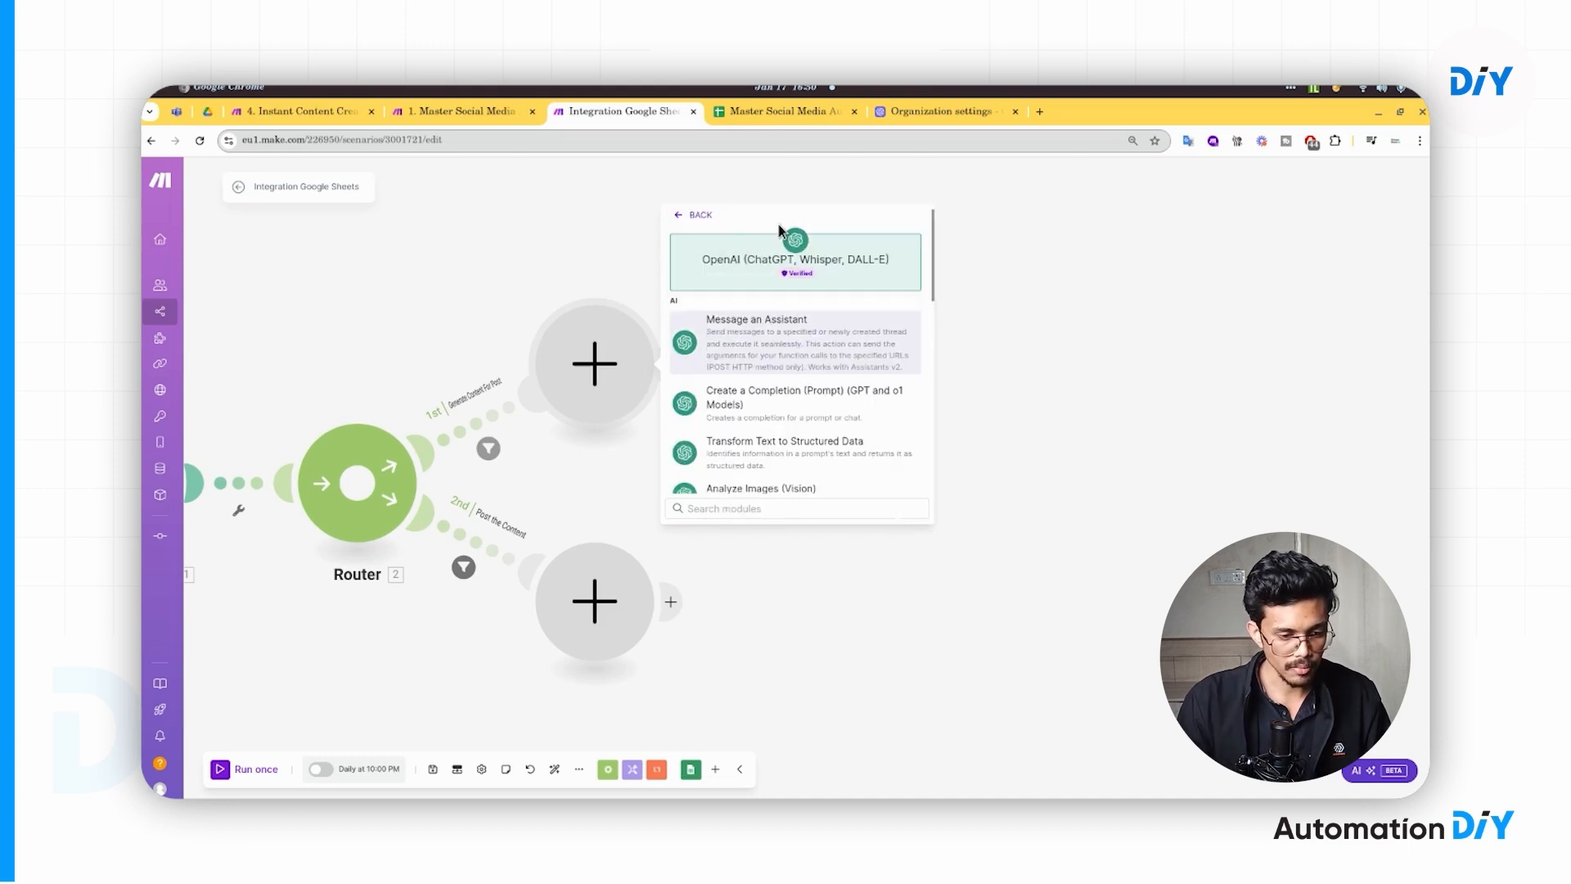
{"action": "scroll", "coordinate": [798, 409], "scroll_direction": "down", "scroll_amount": 5}
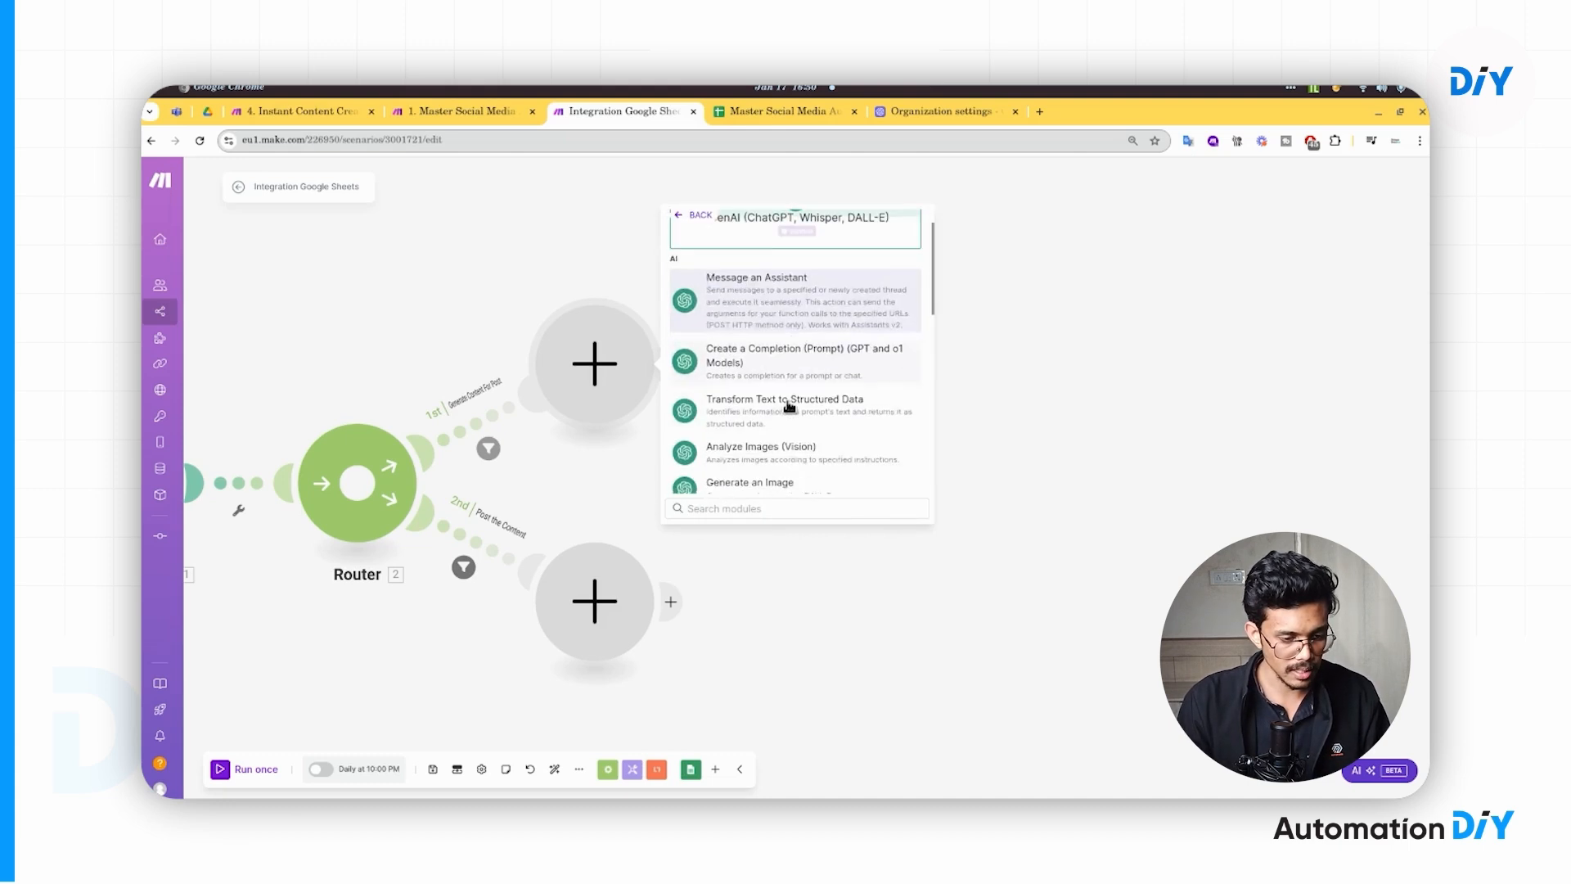
{"action": "scroll", "coordinate": [790, 407], "scroll_direction": "down", "scroll_amount": 3}
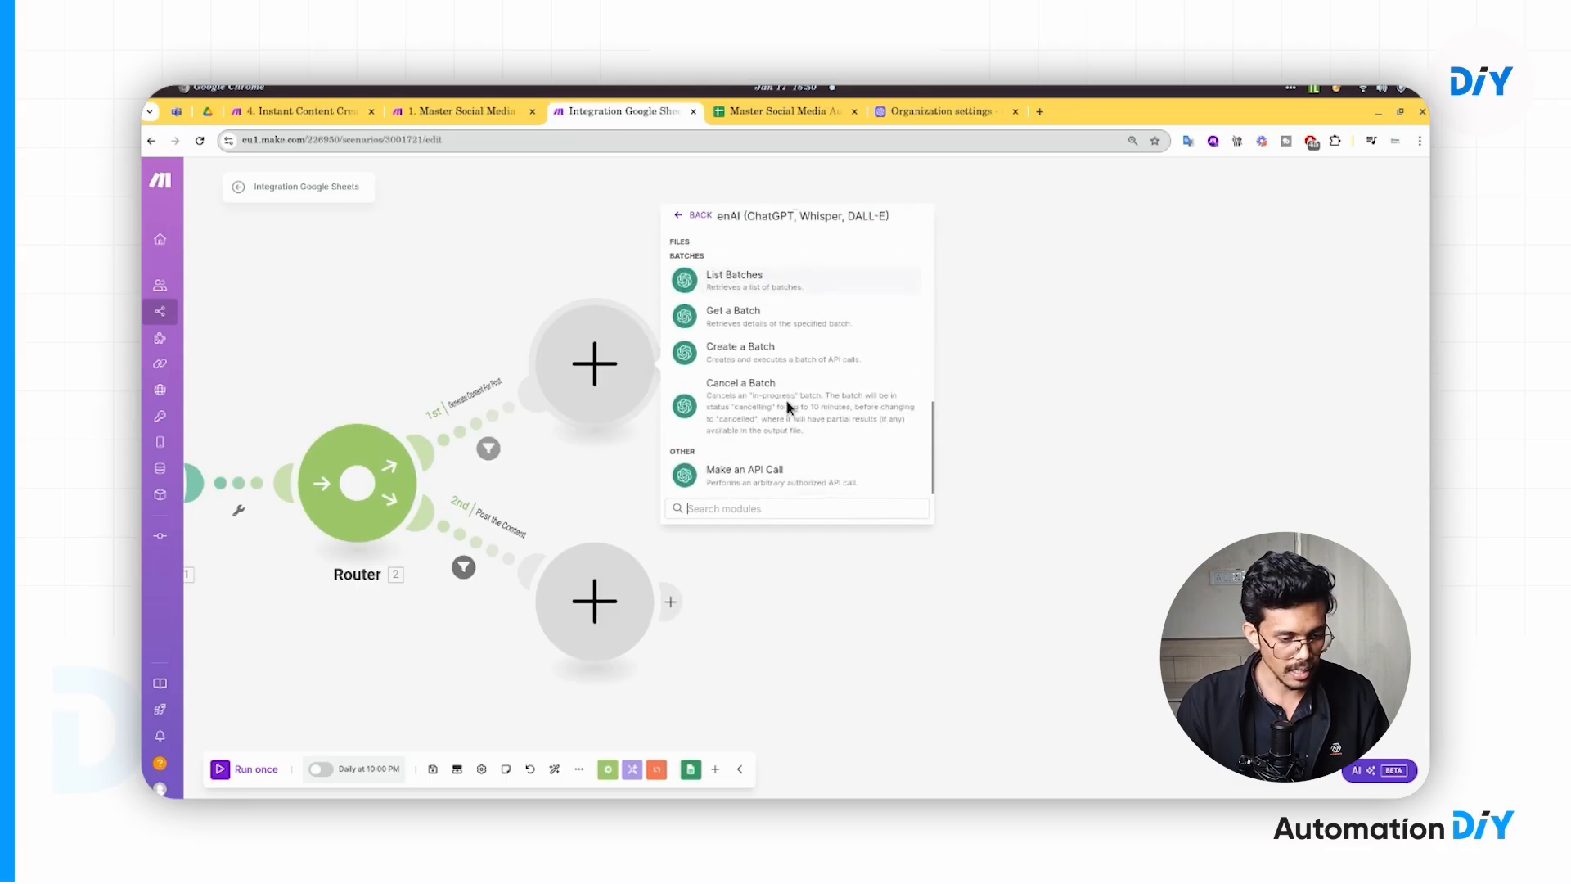
{"action": "scroll", "coordinate": [790, 406], "scroll_direction": "up", "scroll_amount": 10}
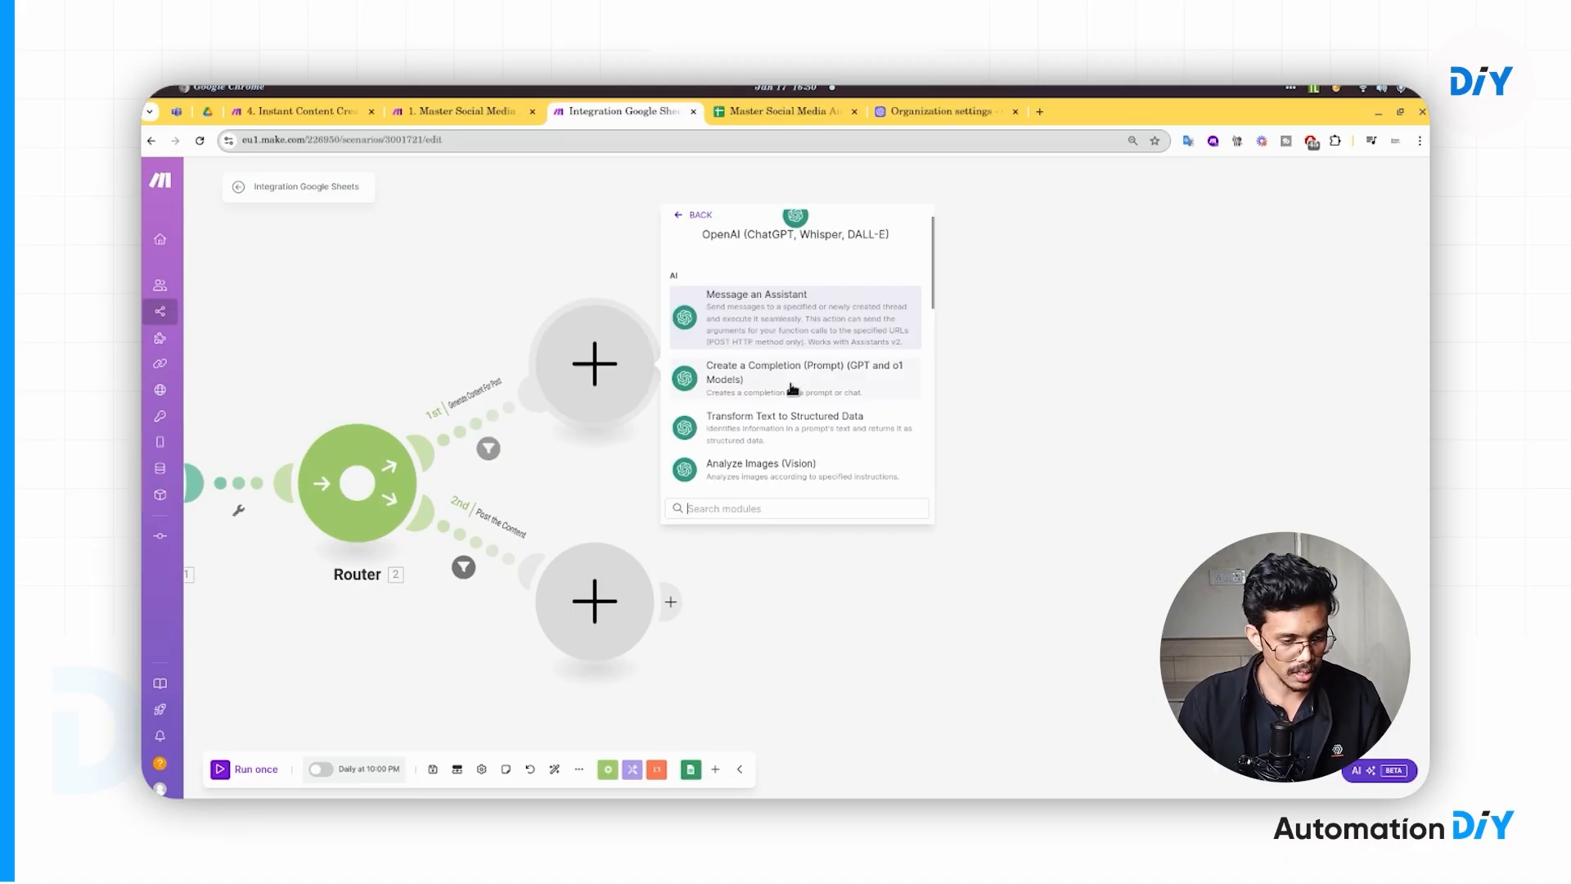
{"action": "left_click", "coordinate": [755, 391]}
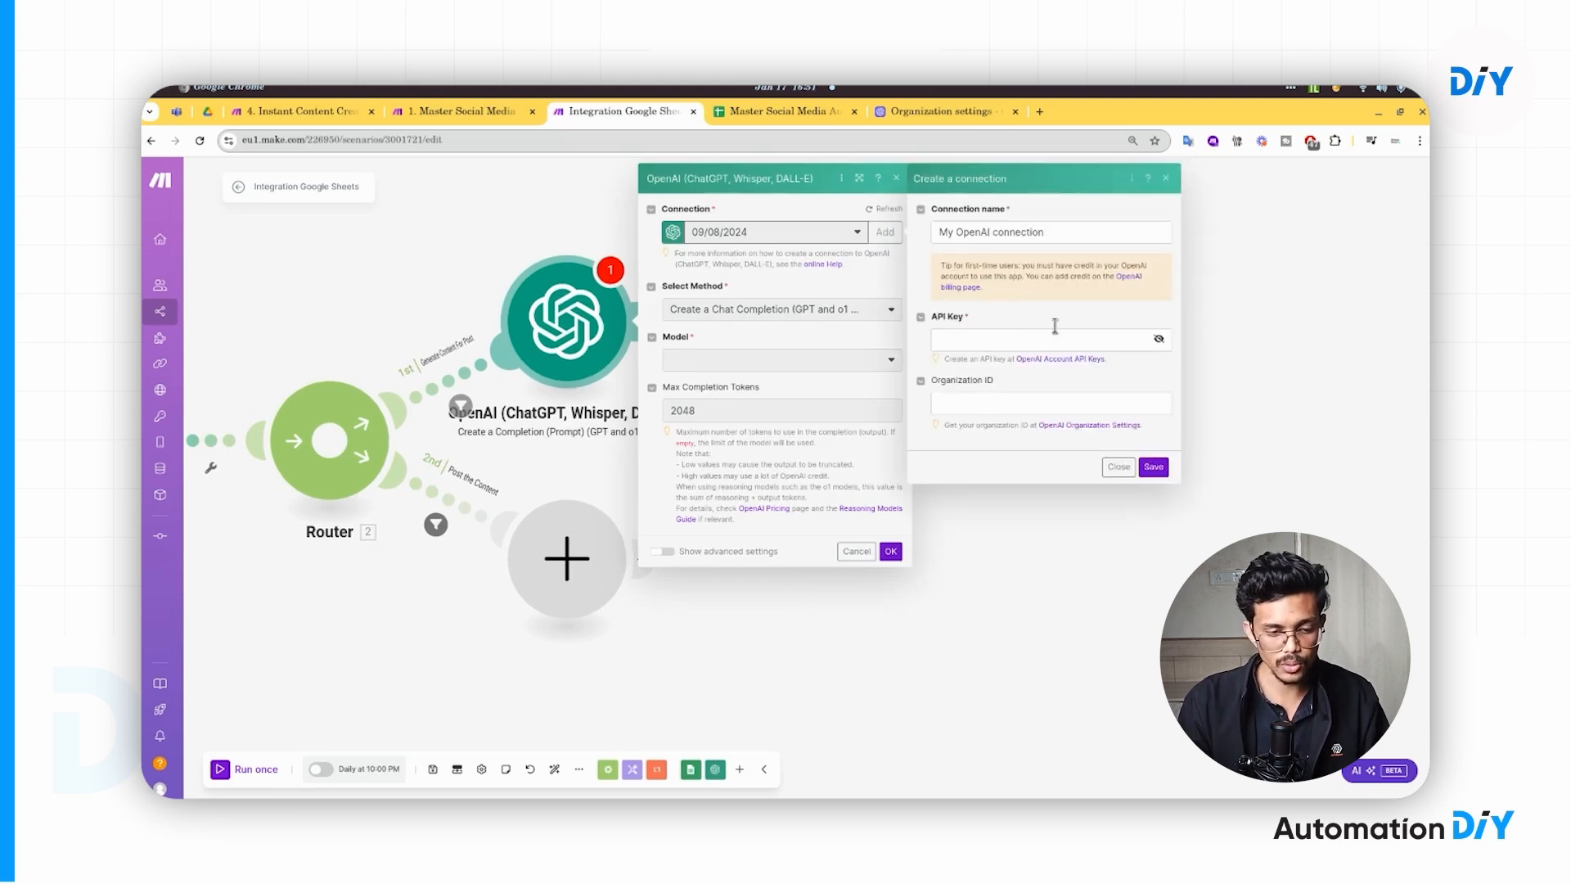
{"action": "left_click", "coordinate": [961, 340]}
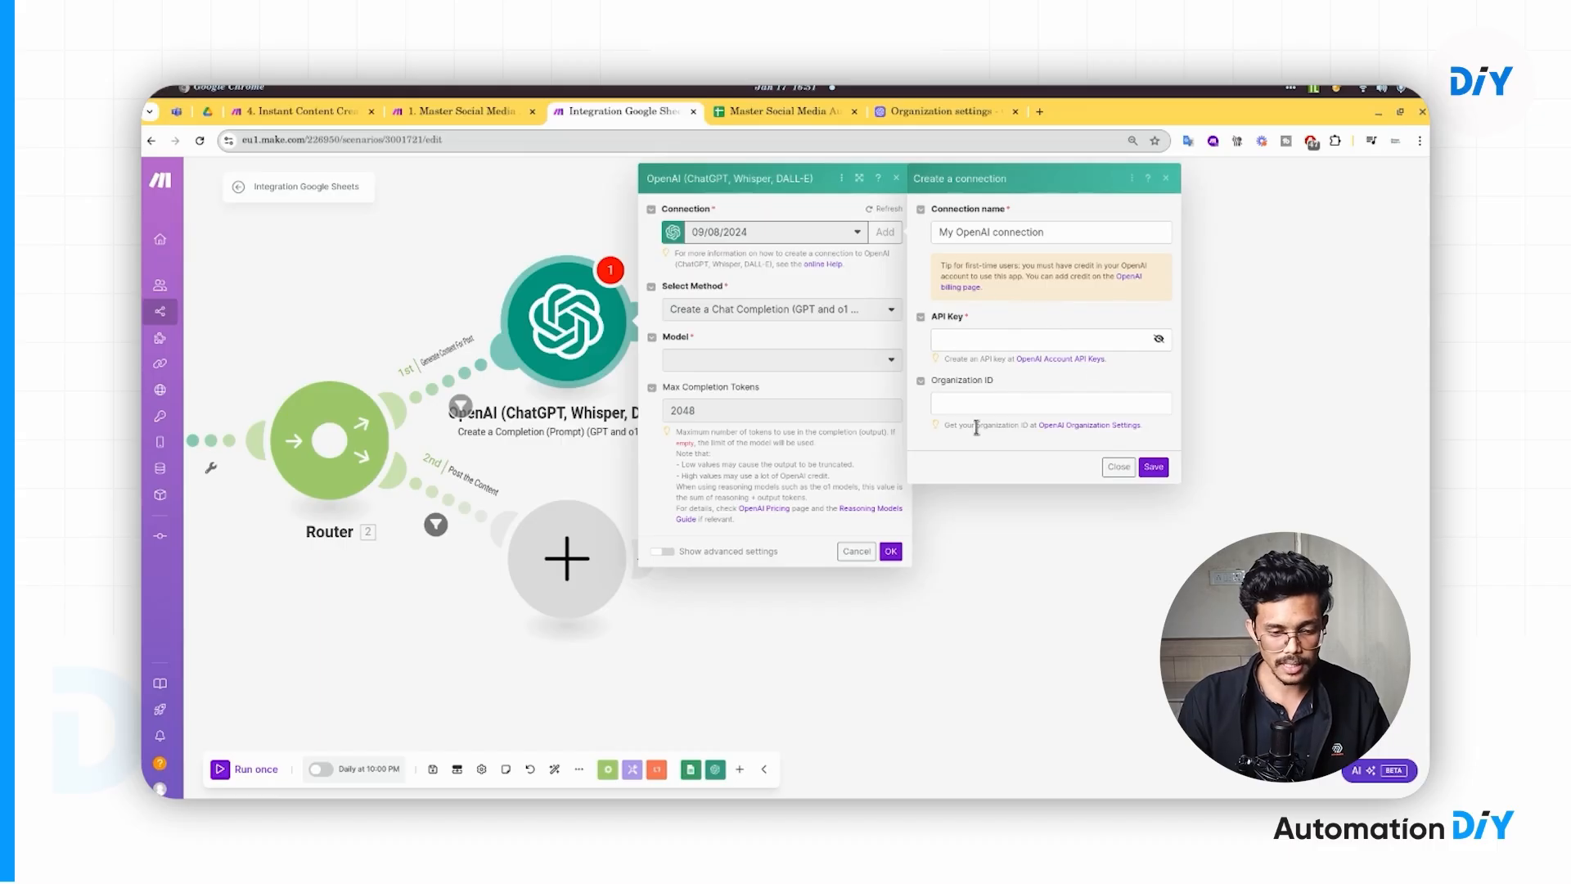
- Check the platform.openai.com address of the OpenAI organization settings page
{"action": "left_click", "coordinate": [922, 112]}
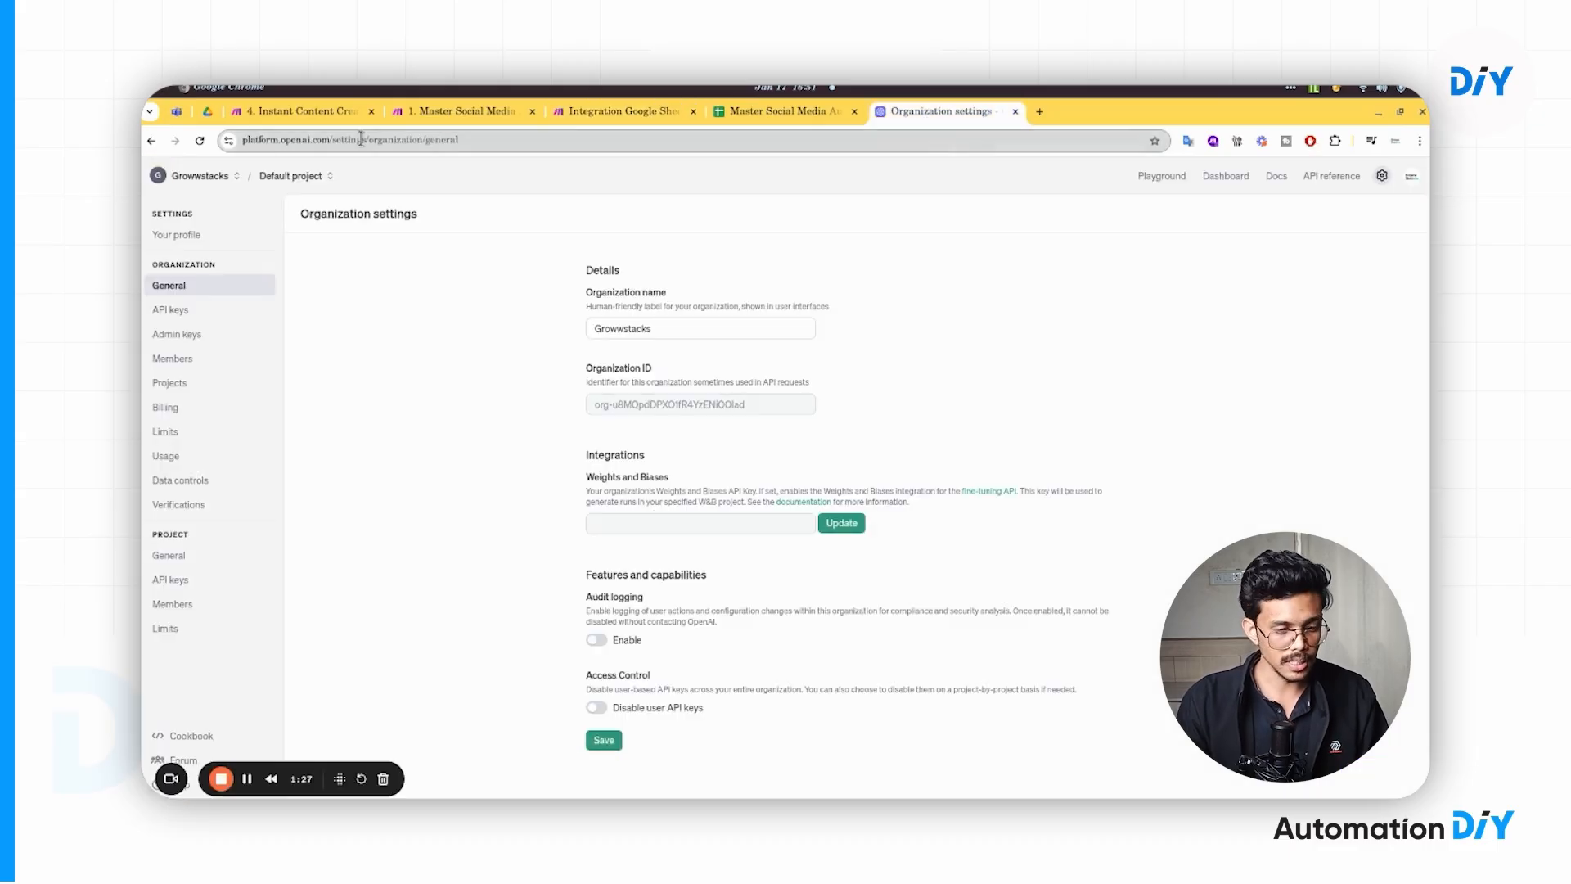
{"action": "left_click", "coordinate": [360, 140]}
{"action": "left_click", "coordinate": [360, 141]}
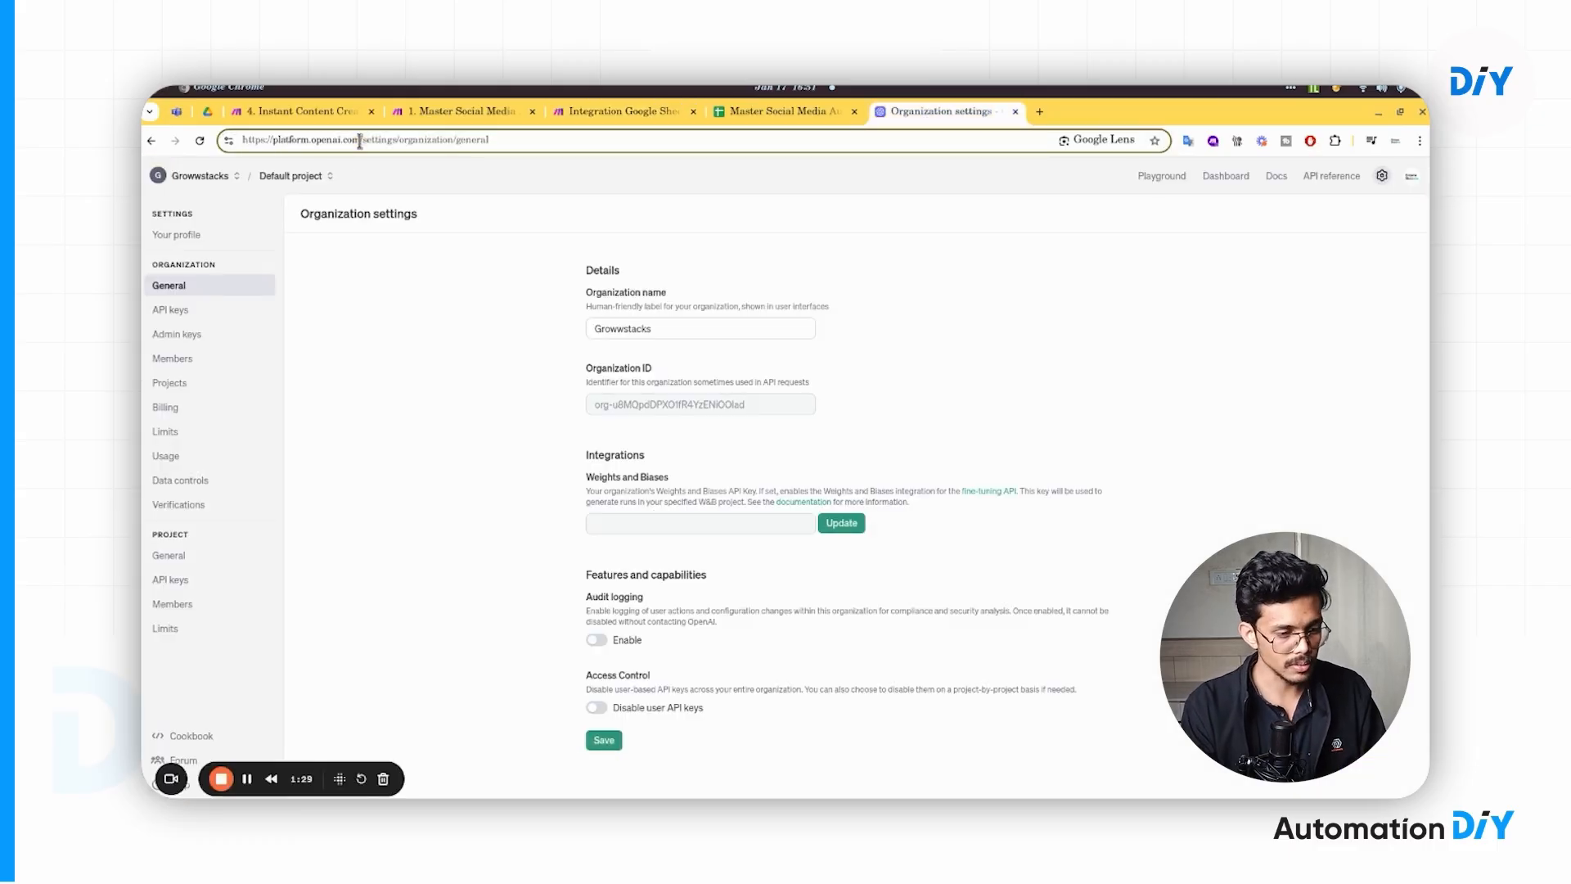
{"action": "key", "text": "ctrl+shift+Right"}
{"action": "key", "text": "ctrl+shift+Right"}
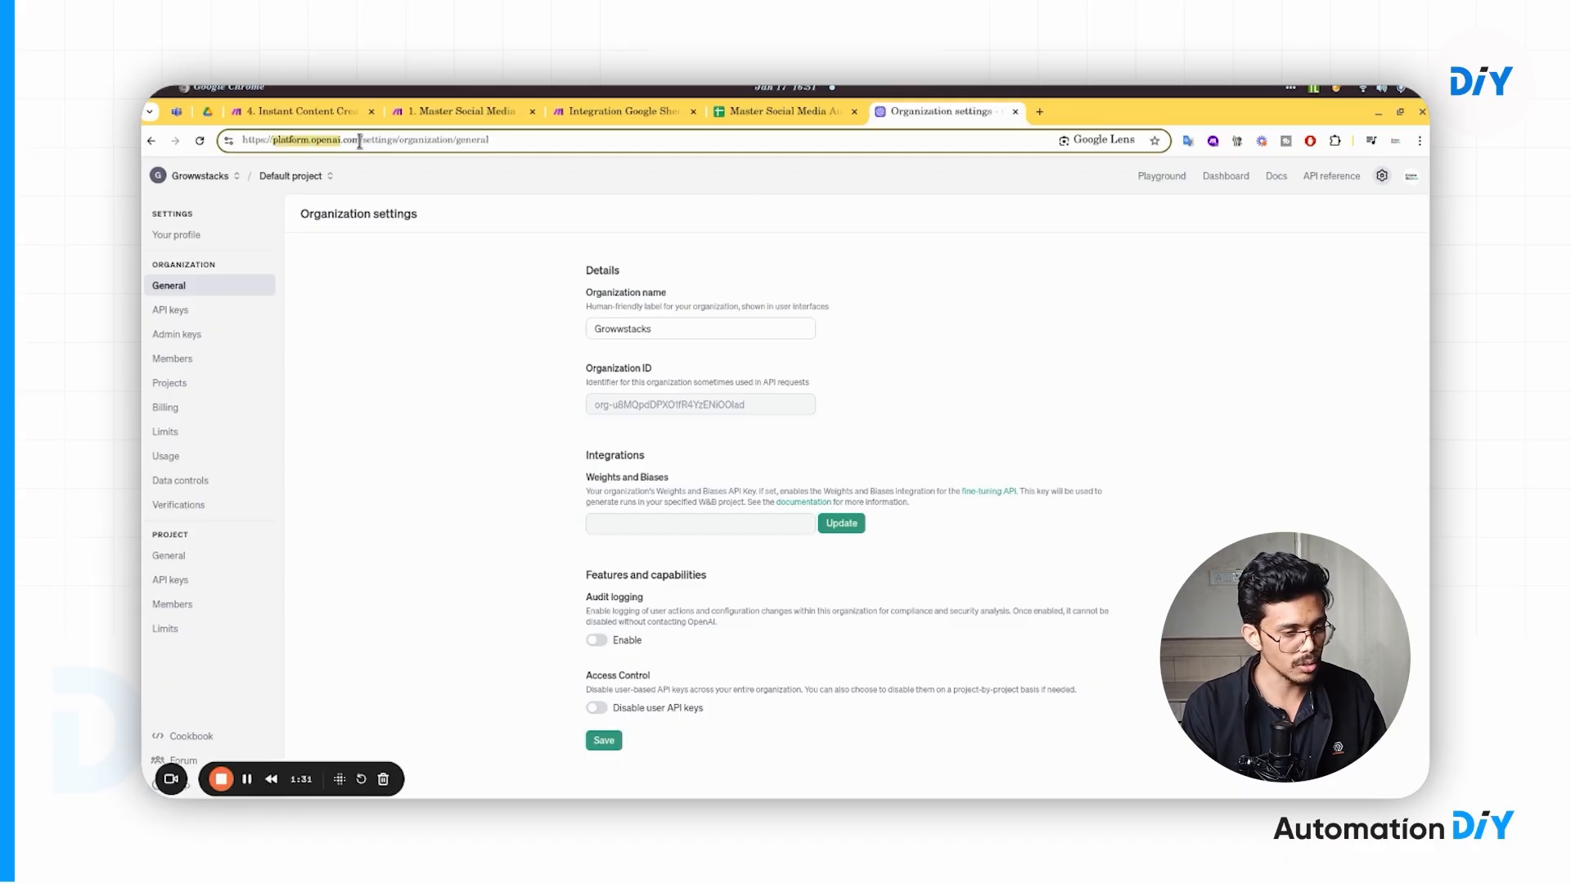
{"action": "key", "text": "ctrl+shift+Right"}
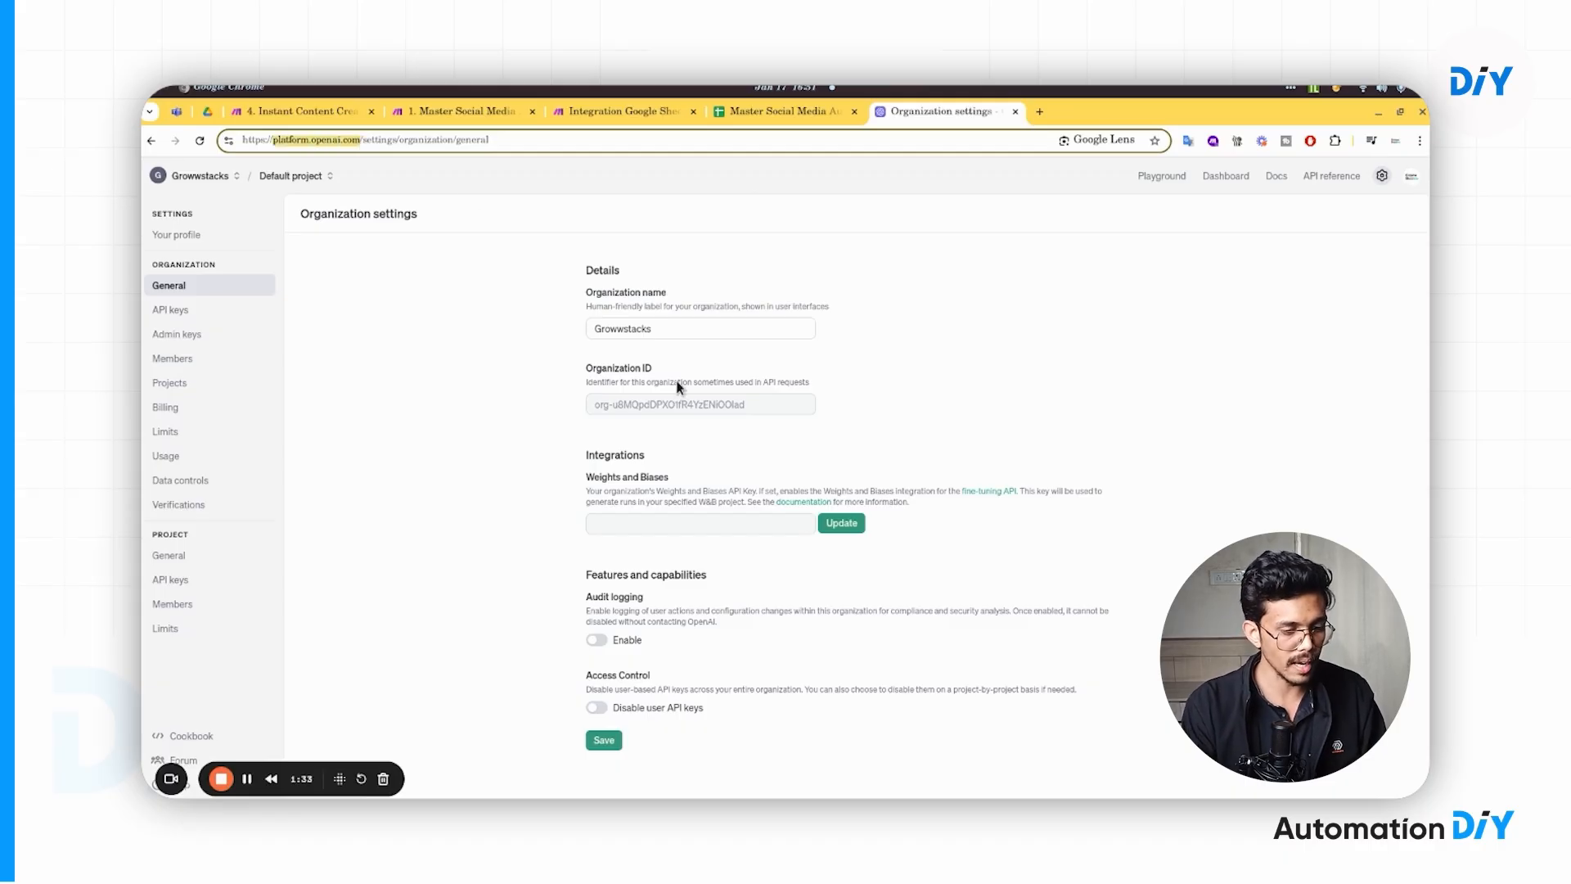
{"action": "left_click", "coordinate": [1383, 185]}
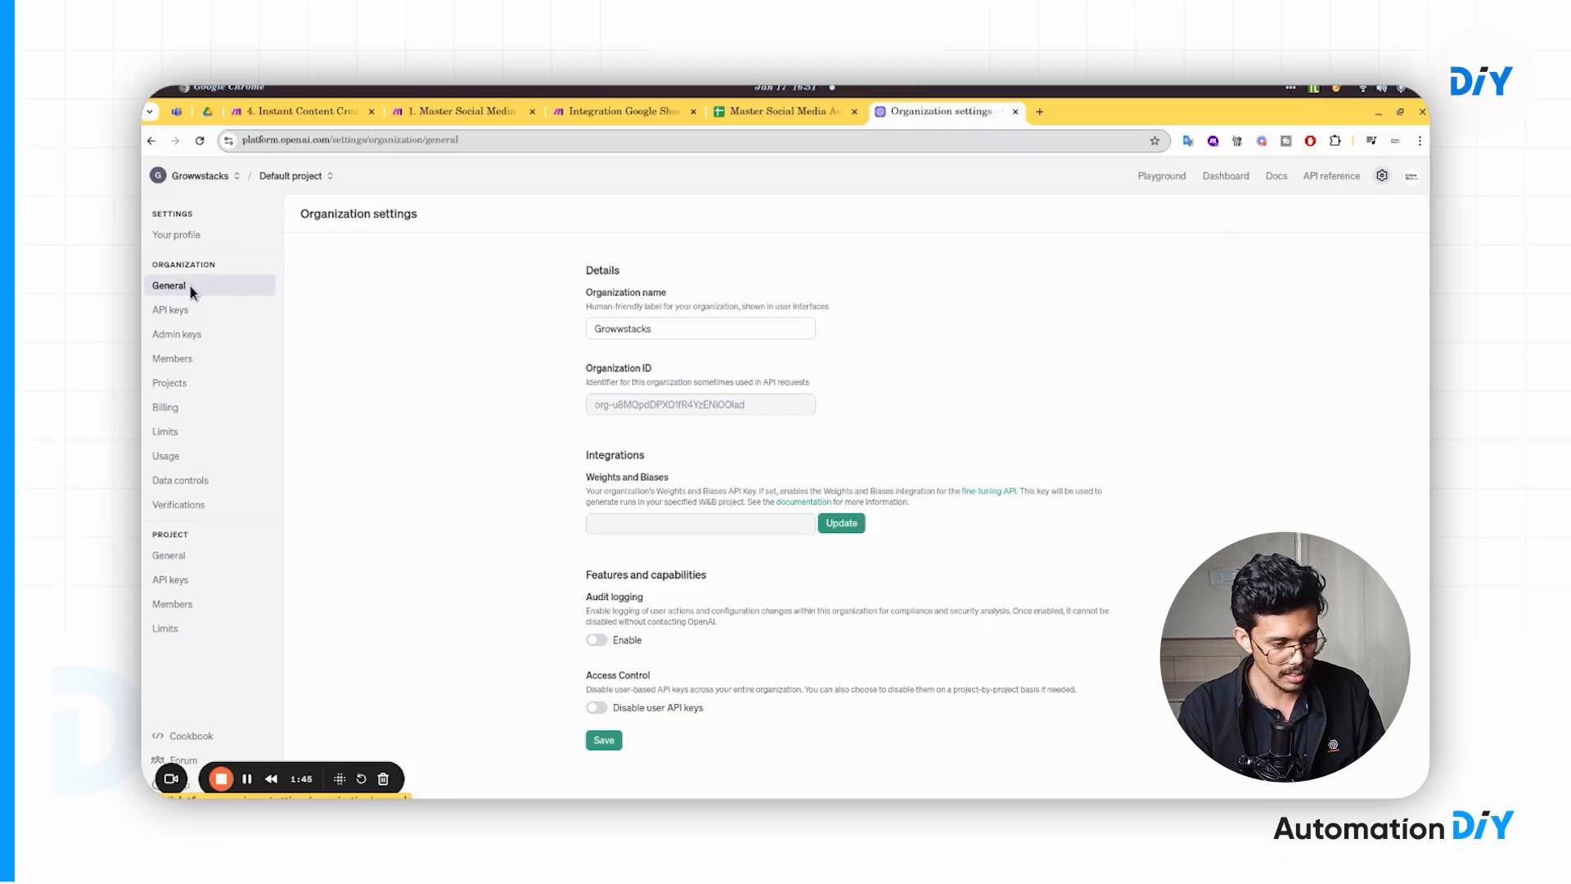
- Copy the organization ID into the Make connection's Organization ID field
{"action": "triple_click", "coordinate": [632, 402]}
{"action": "key", "text": "ctrl+c"}
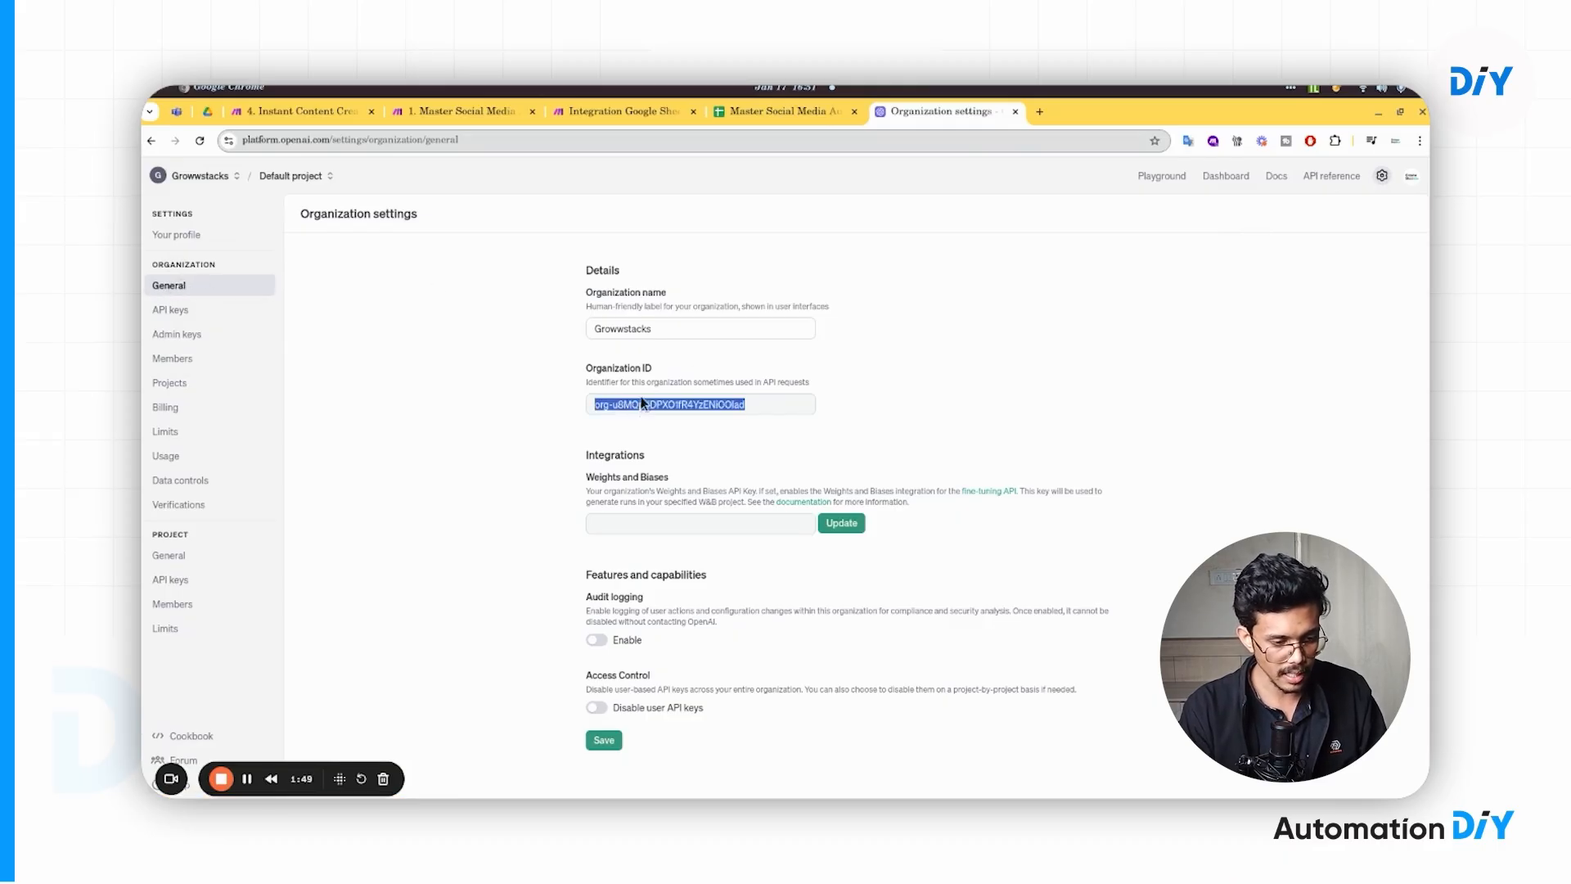
{"action": "left_click", "coordinate": [779, 114]}
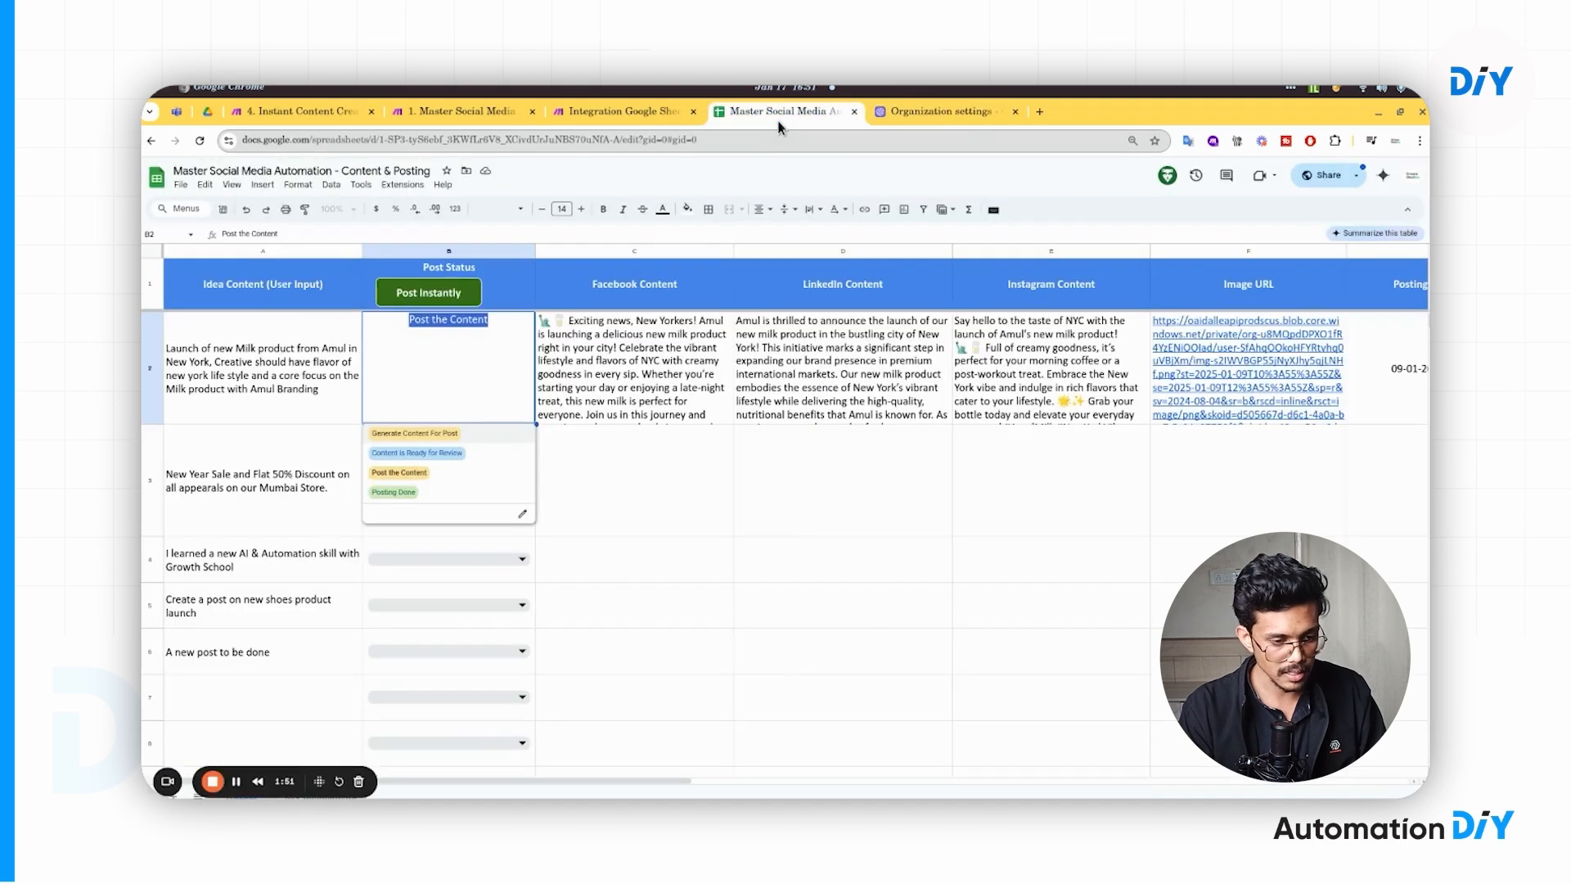
{"action": "left_click", "coordinate": [617, 113]}
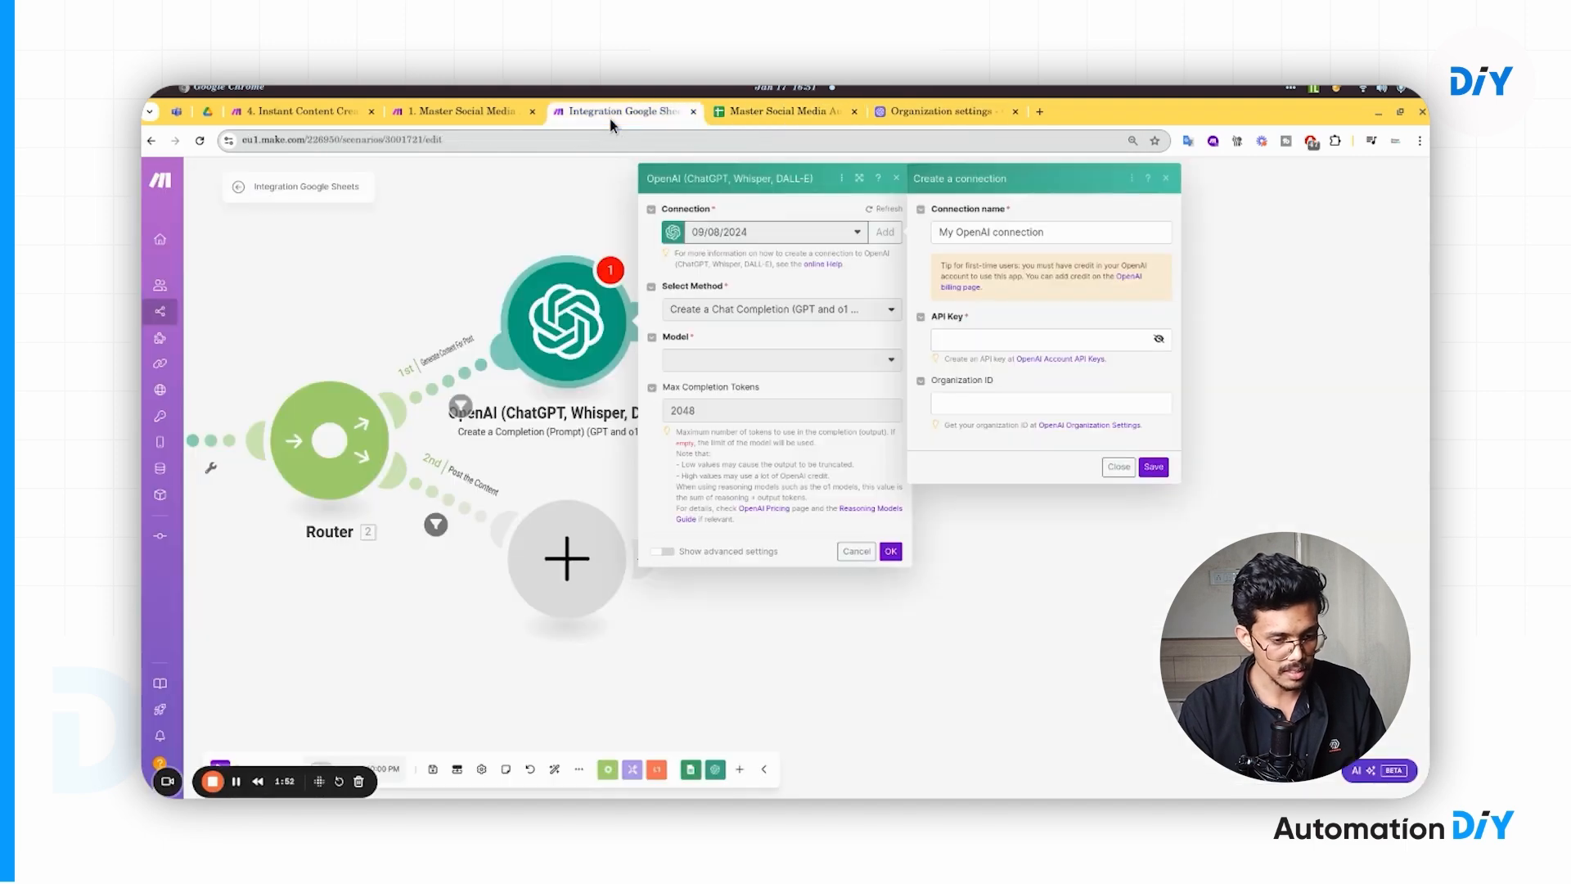
{"action": "left_click", "coordinate": [973, 407]}
{"action": "key", "text": "ctrl+v"}
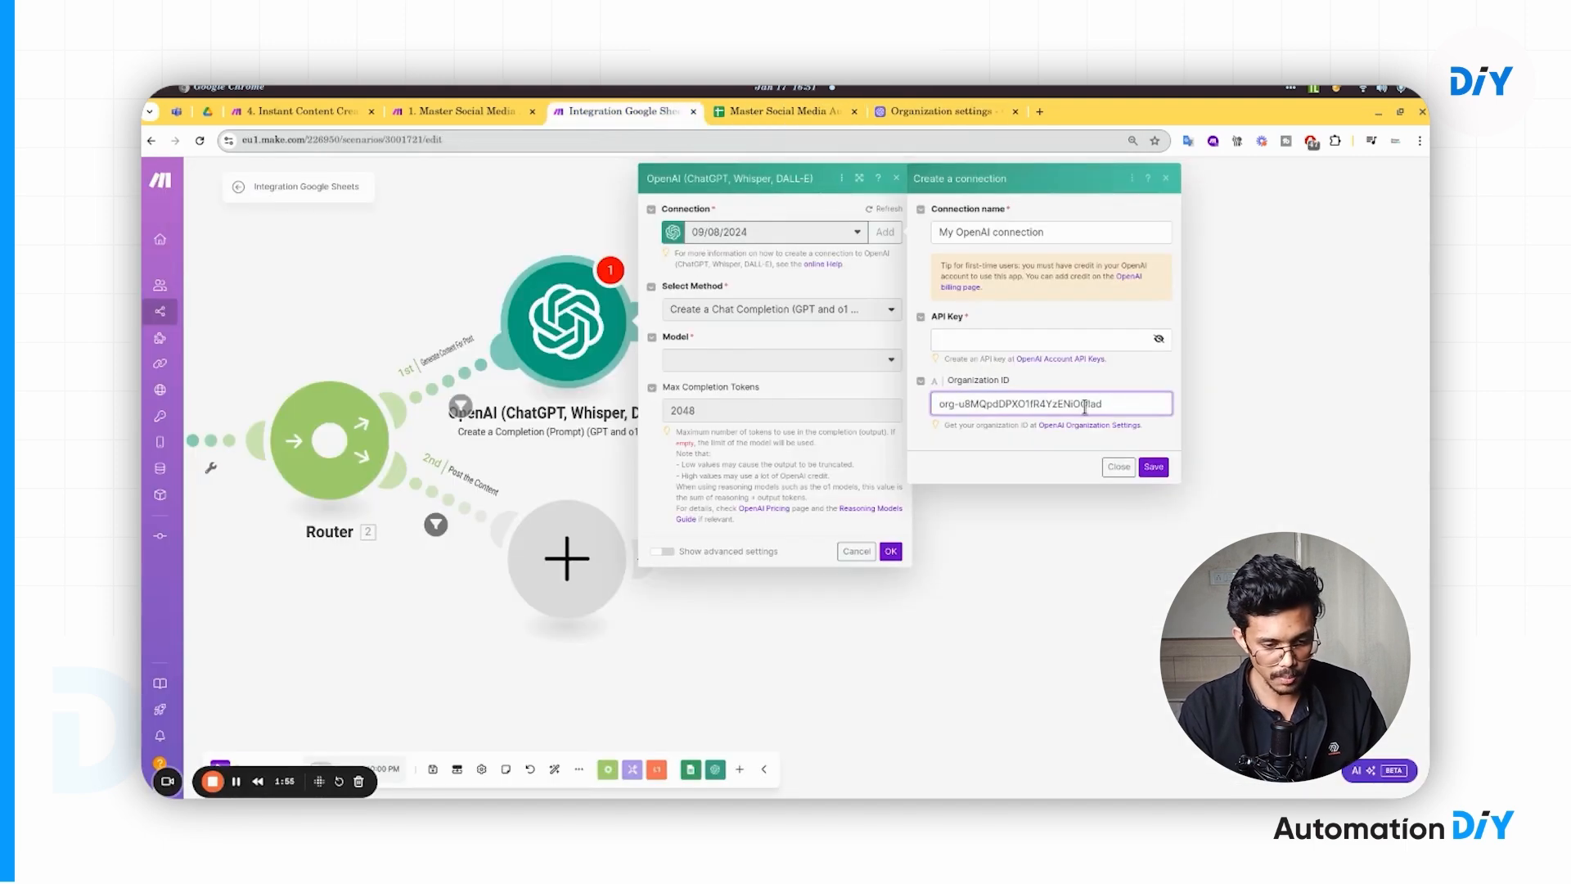
{"action": "left_click", "coordinate": [935, 115]}
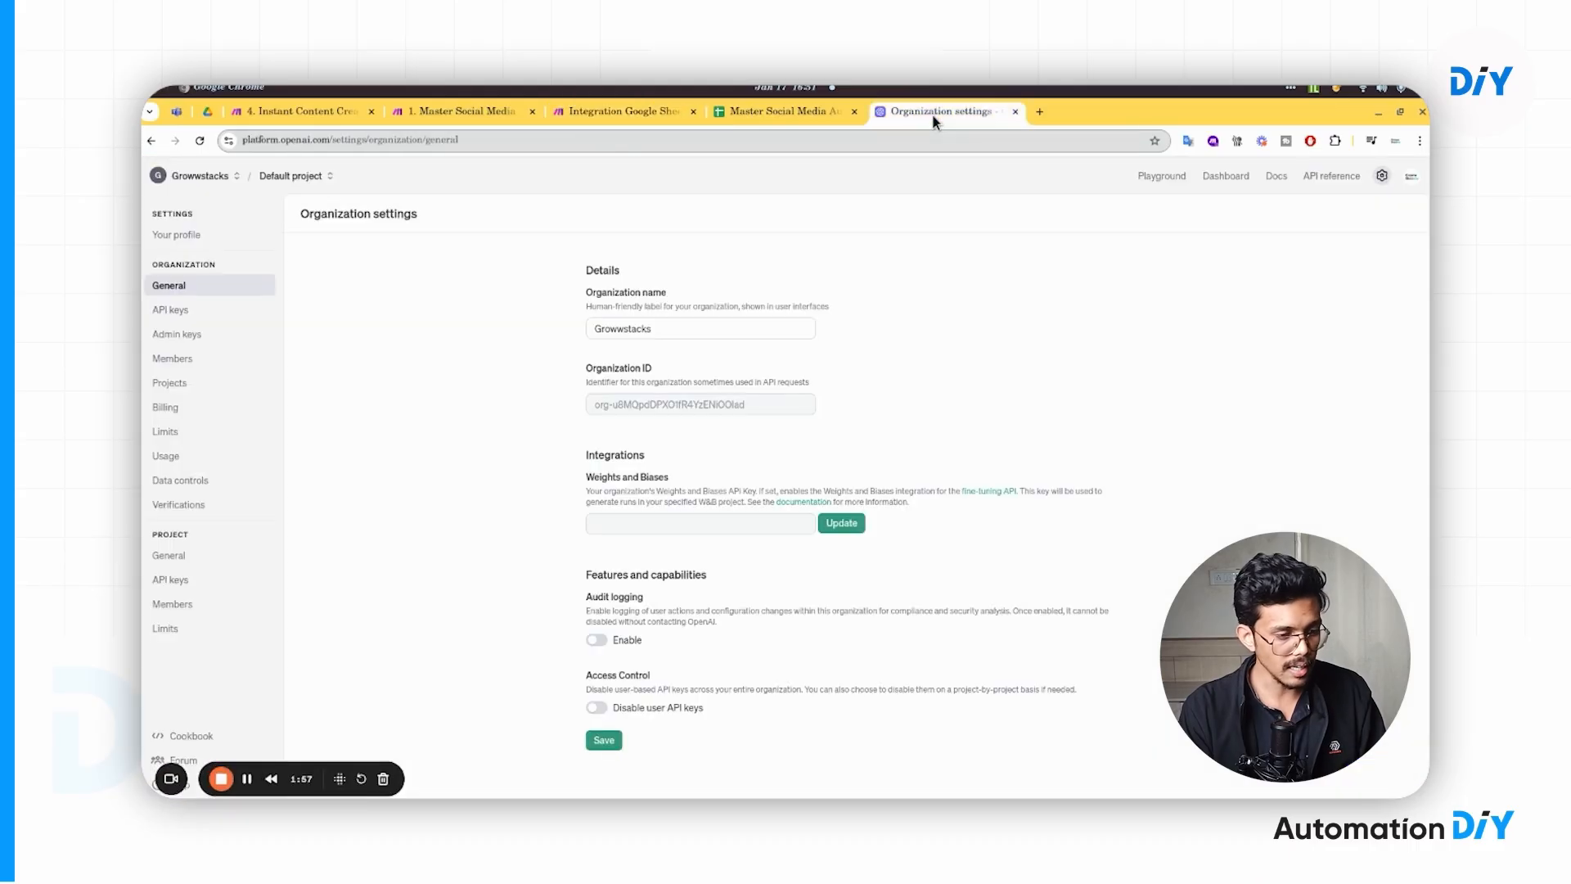
- Go to the API keys list, then start and cancel a 'test' secret key for the email gpt project
{"action": "left_click", "coordinate": [203, 314]}
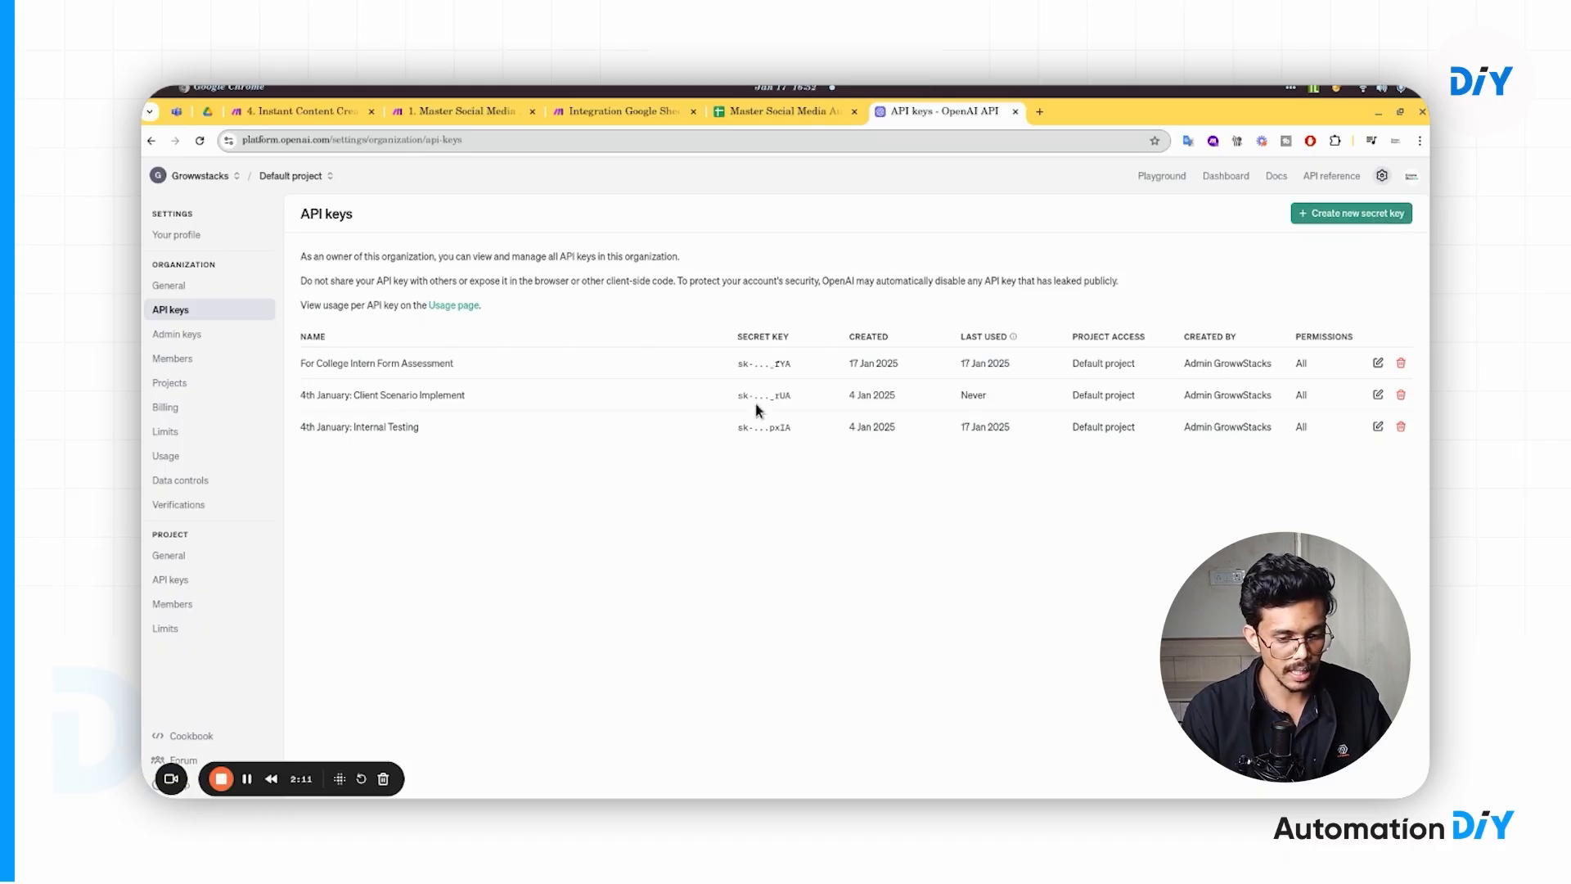
{"action": "left_click", "coordinate": [1338, 216]}
{"action": "type", "text": "t"}
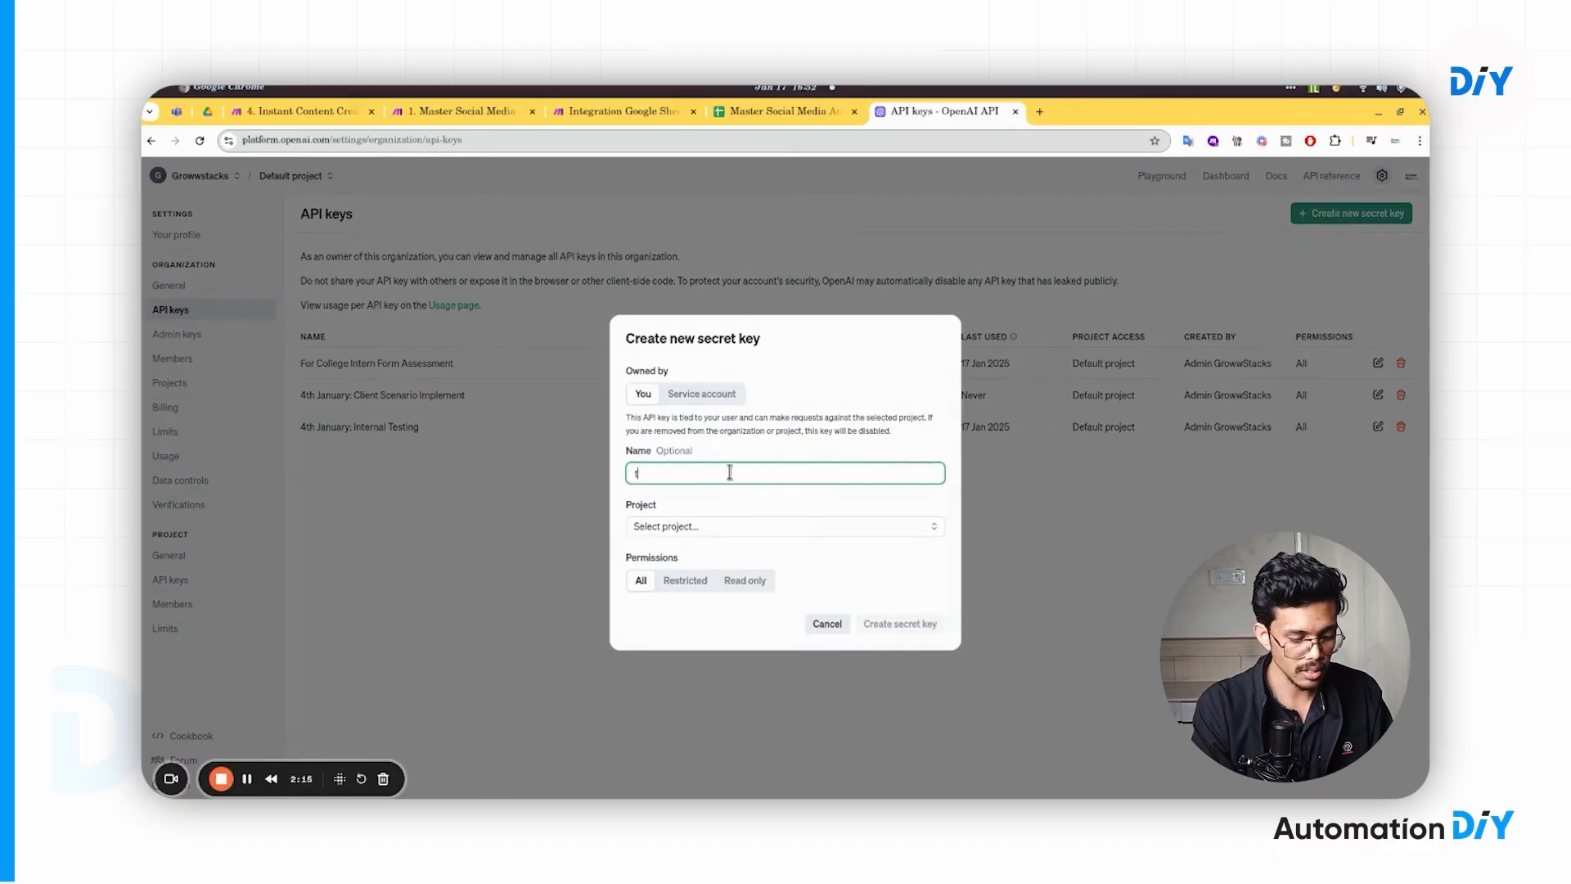
{"action": "type", "text": "est"}
{"action": "left_click", "coordinate": [717, 532]}
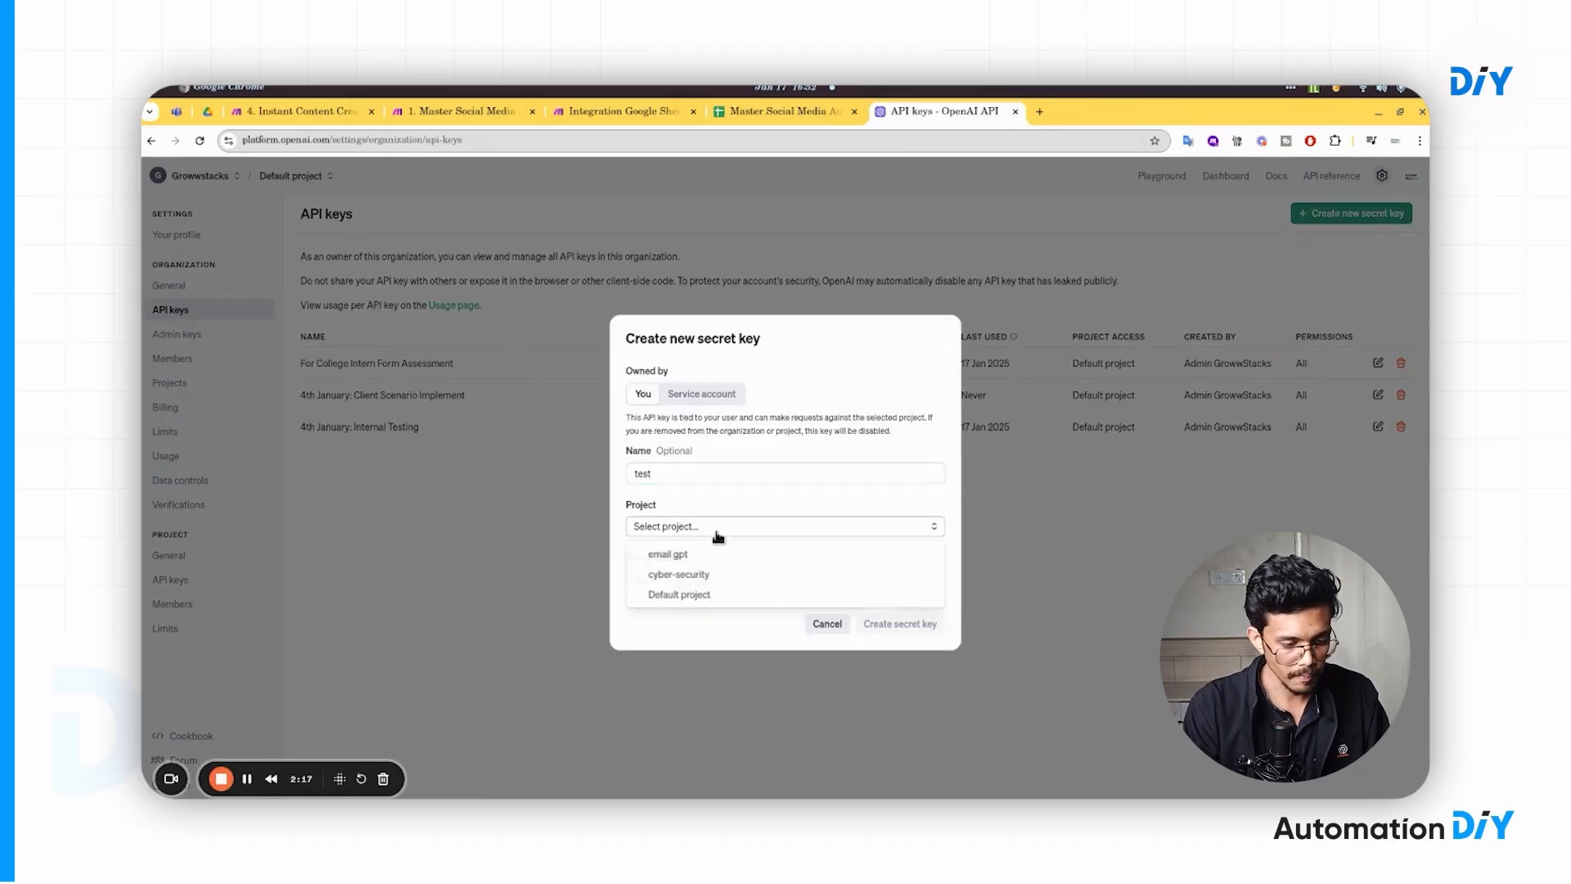
{"action": "left_click", "coordinate": [701, 554]}
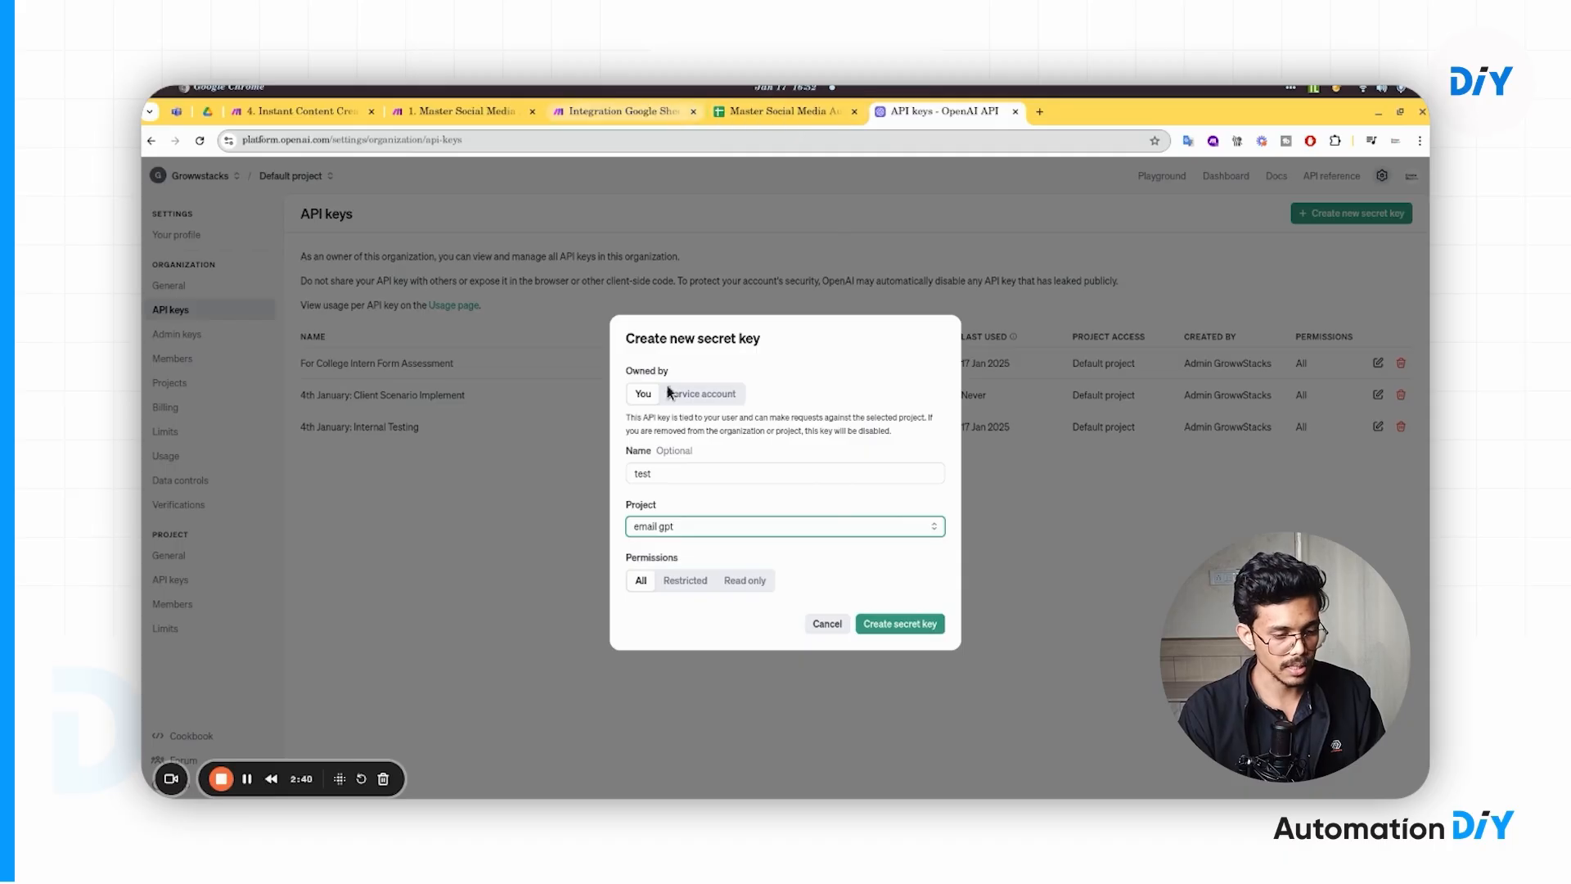
{"action": "left_click", "coordinate": [827, 623]}
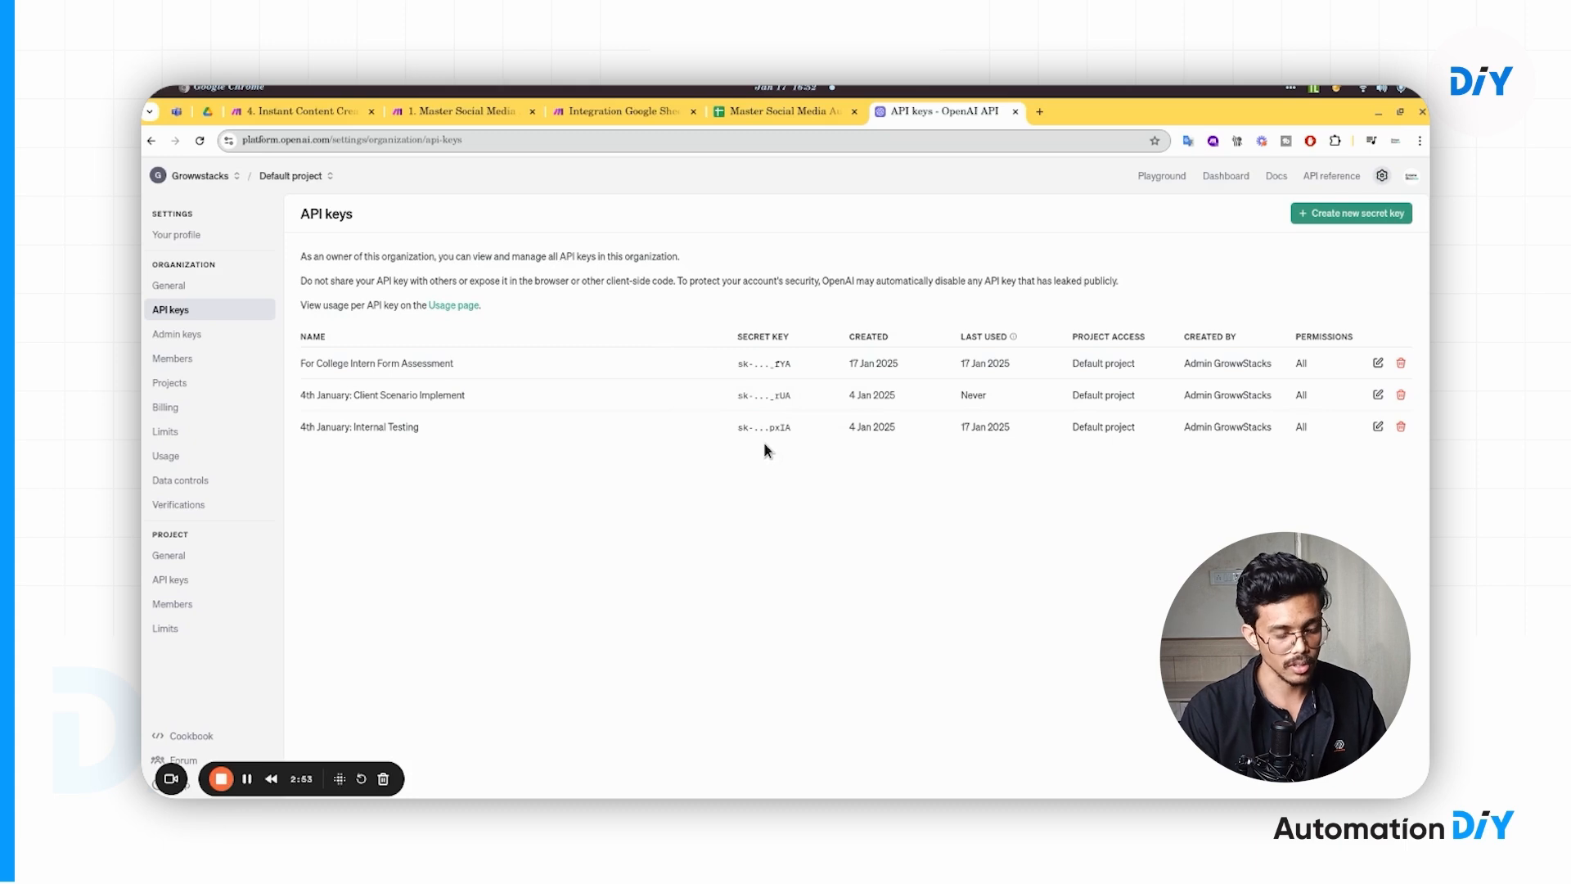
- Return to Make and close the new OpenAI connection form
{"action": "left_click", "coordinate": [643, 113]}
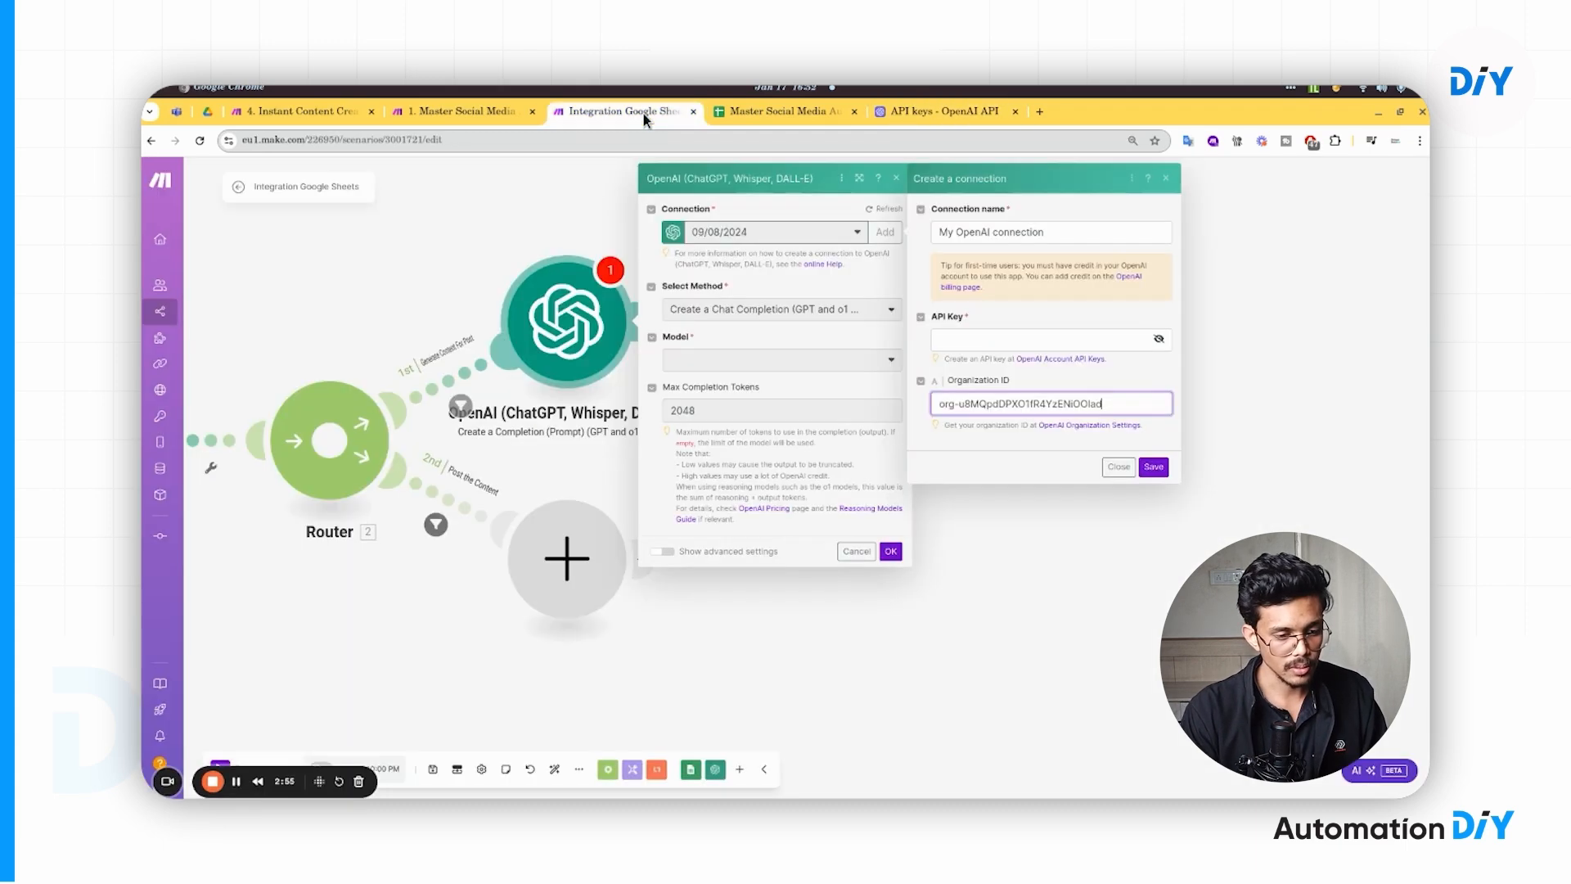
{"action": "left_click", "coordinate": [879, 267]}
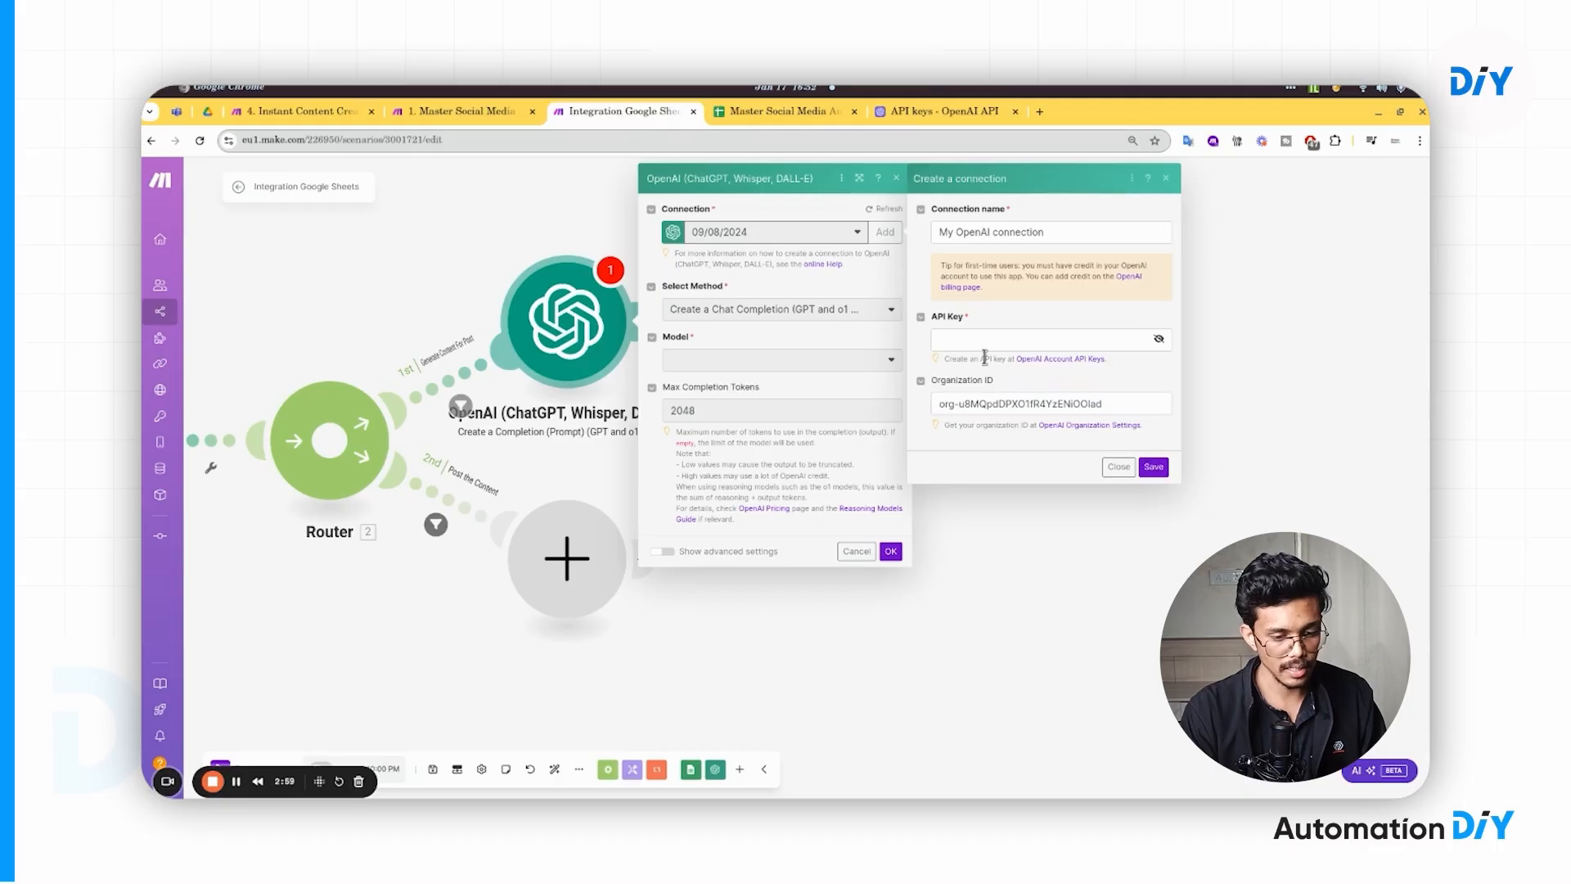
{"action": "left_click", "coordinate": [1118, 468]}
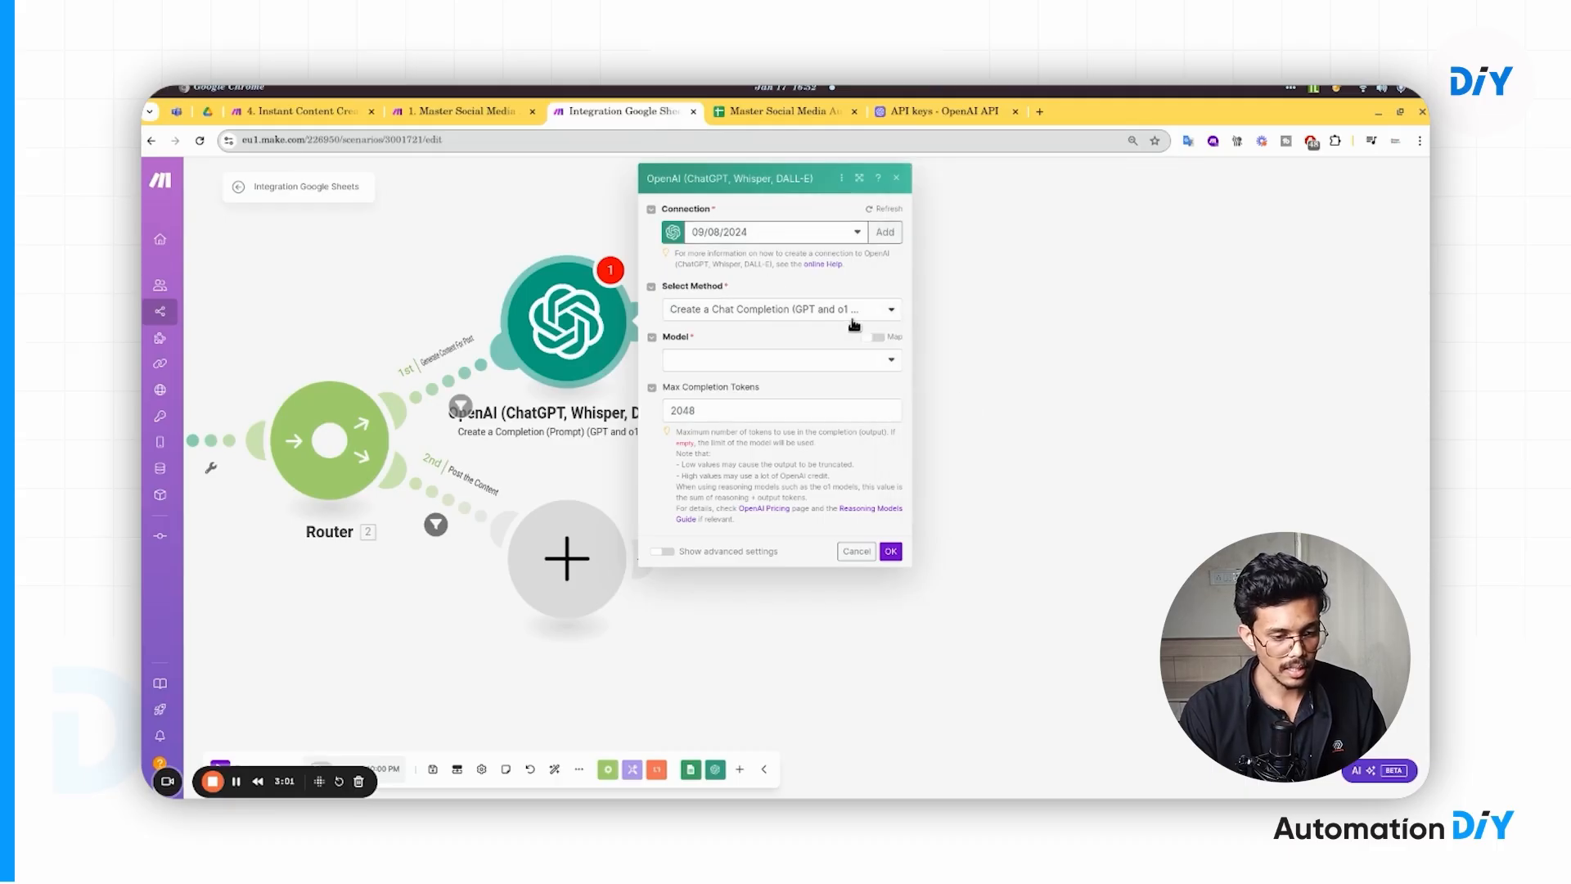
{"action": "left_click_drag", "start_coordinate": [474, 239], "coordinate": [606, 245]}
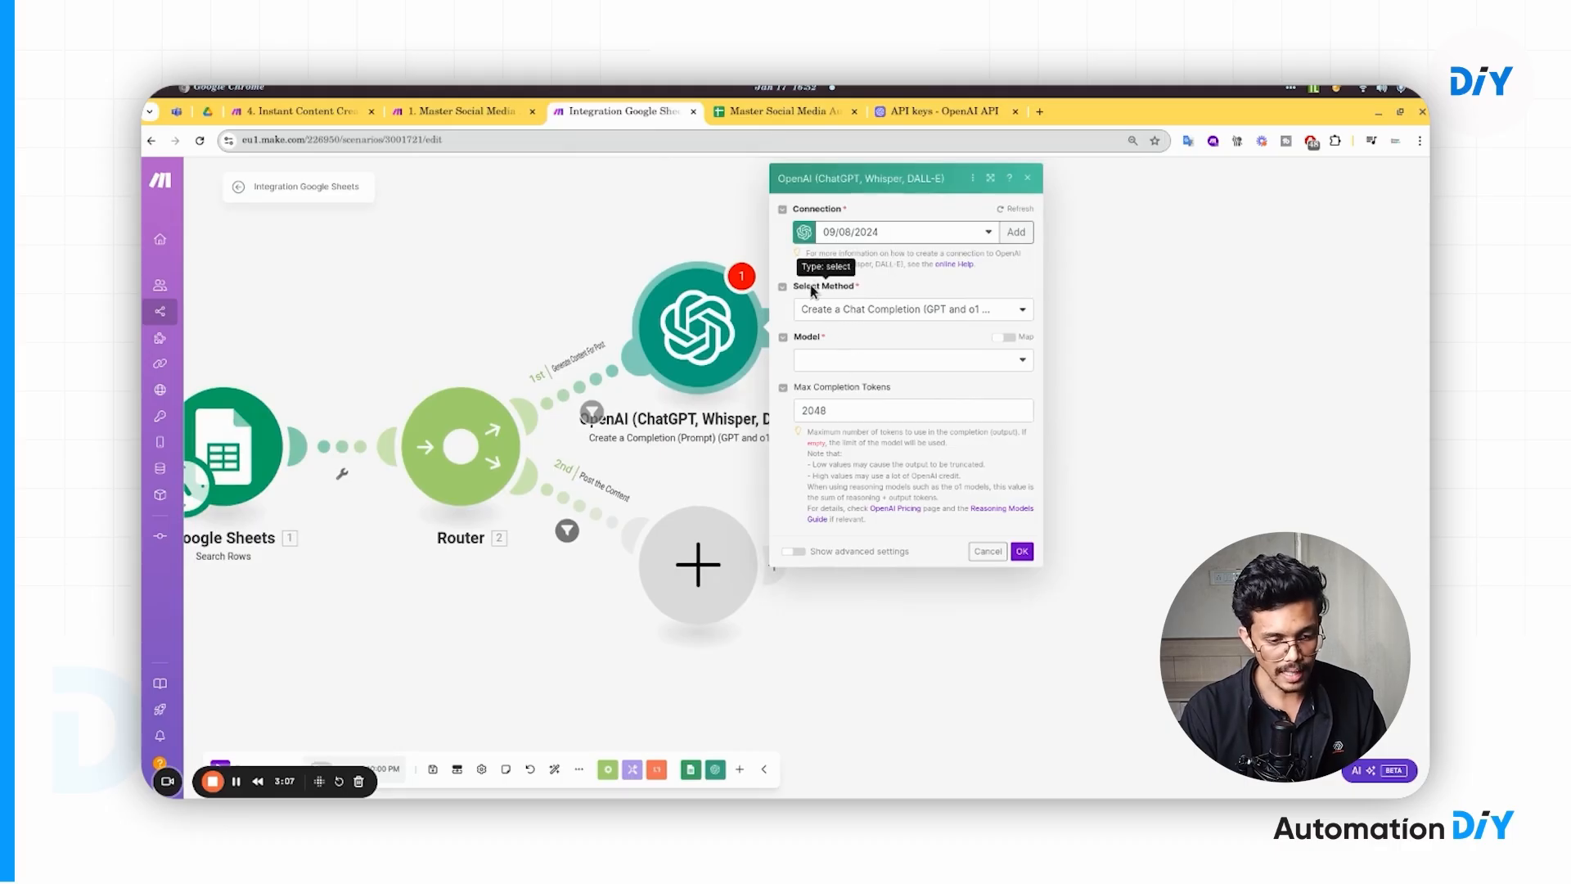
- Set the method to Create a Chat Completion, the model to gpt-4o, and add a User message
{"action": "left_click", "coordinate": [851, 313]}
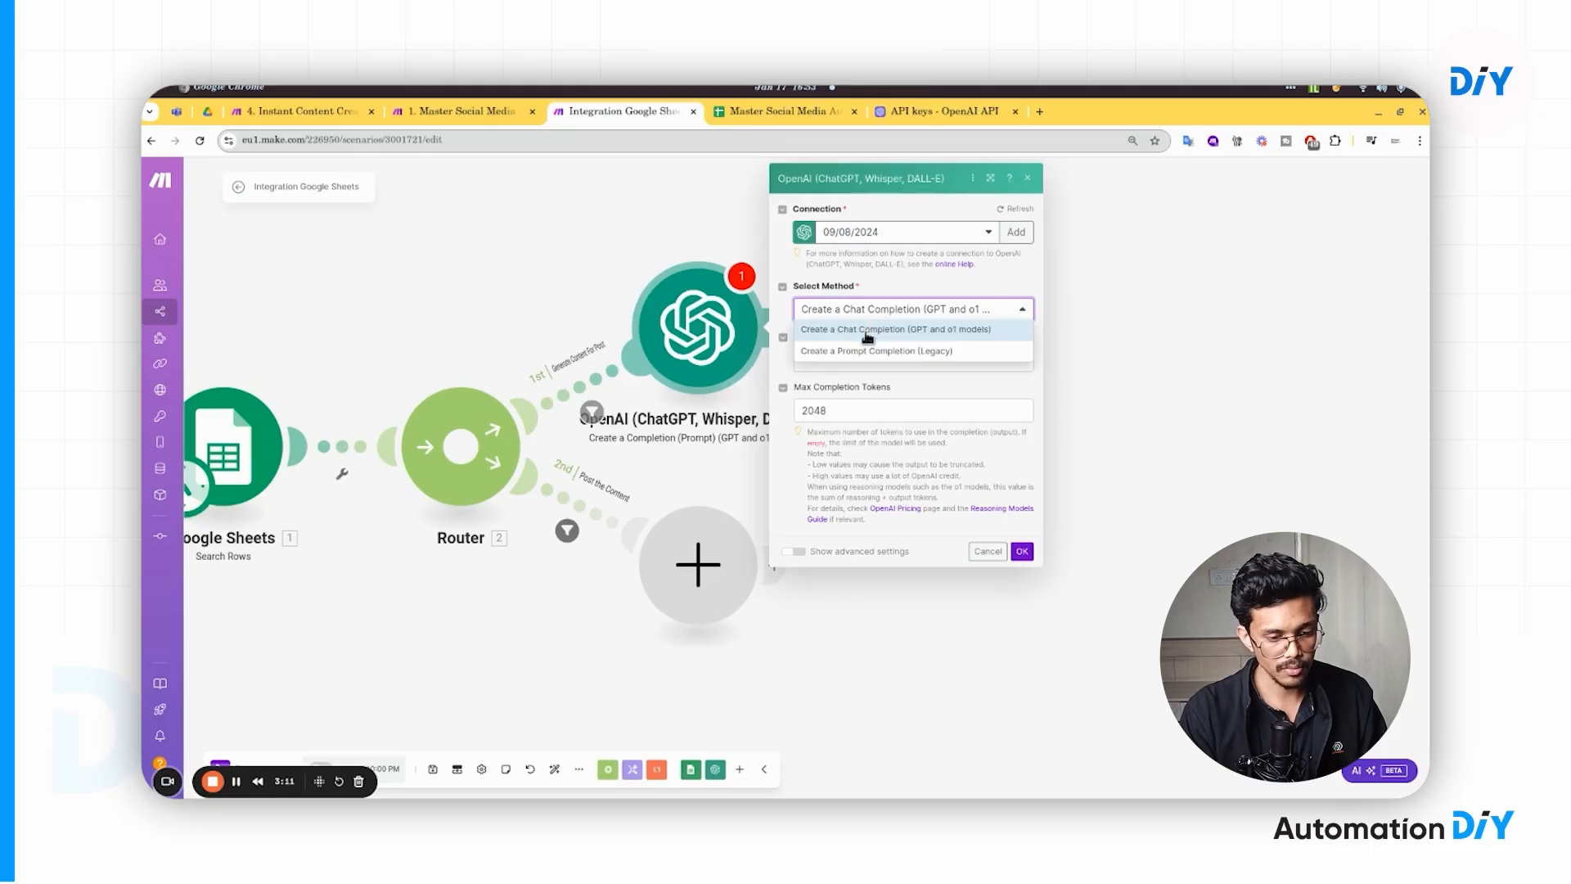
{"action": "left_click", "coordinate": [867, 331]}
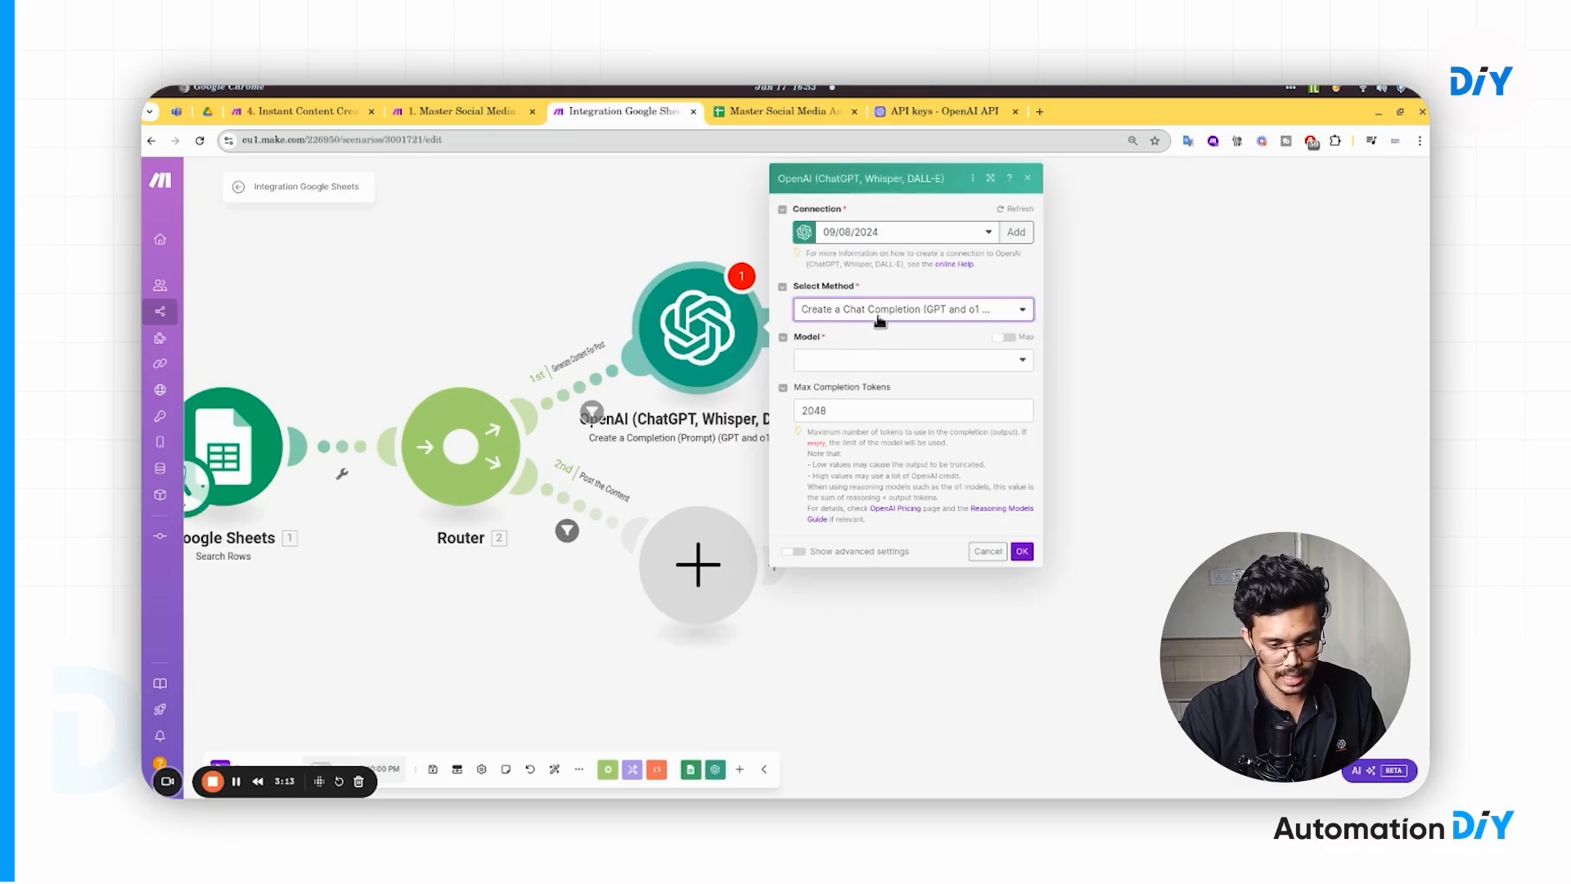
{"action": "left_click", "coordinate": [865, 361]}
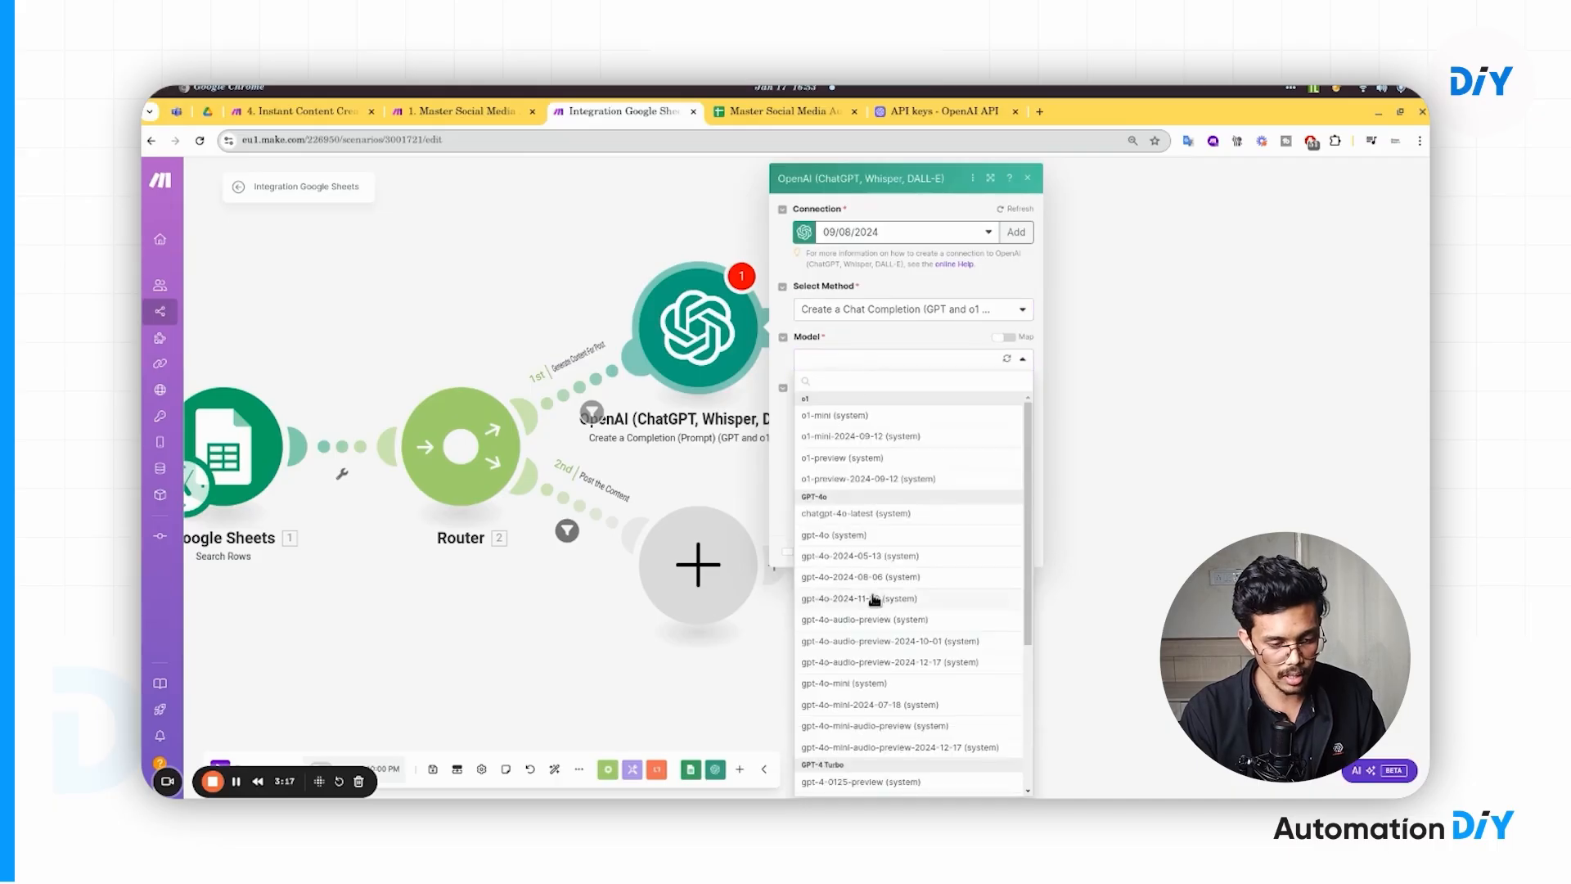
{"action": "left_click", "coordinate": [865, 536]}
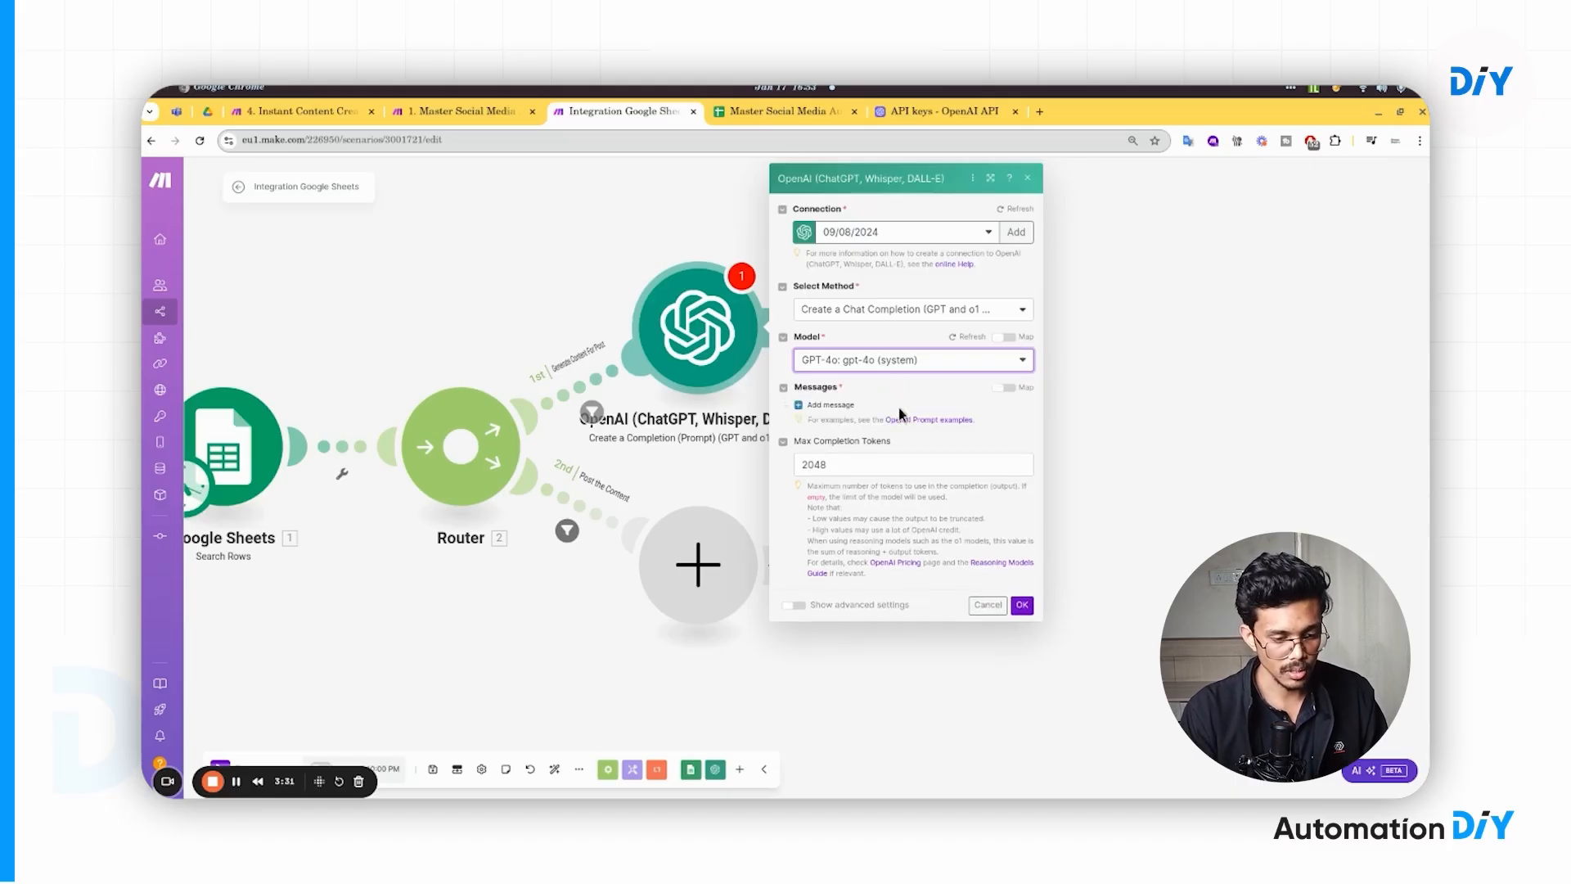
{"action": "left_click", "coordinate": [847, 407]}
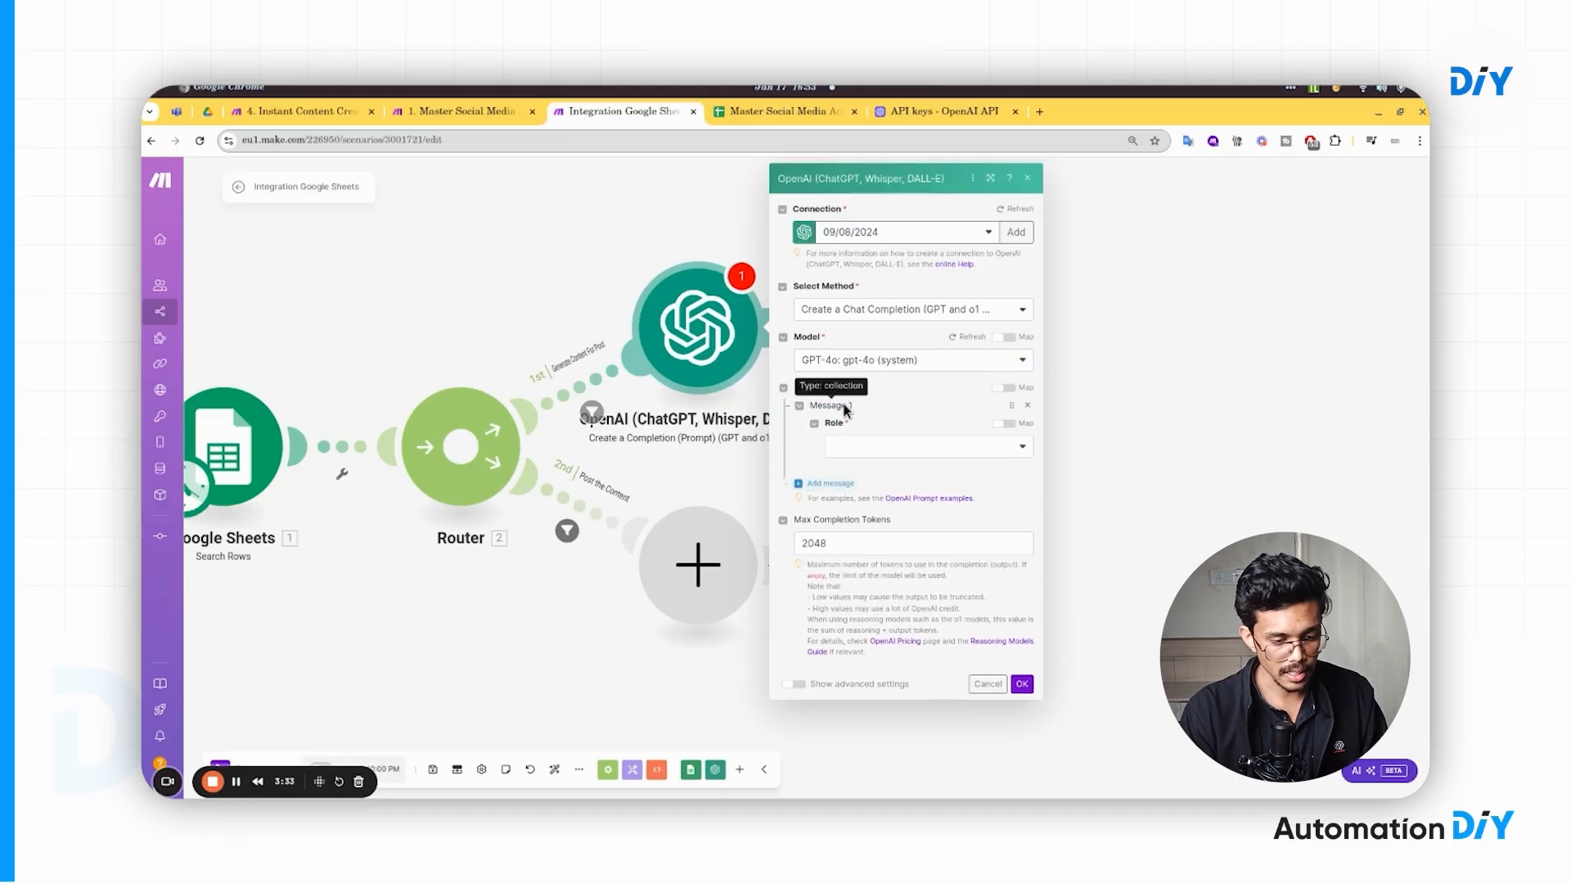
{"action": "left_click", "coordinate": [882, 448]}
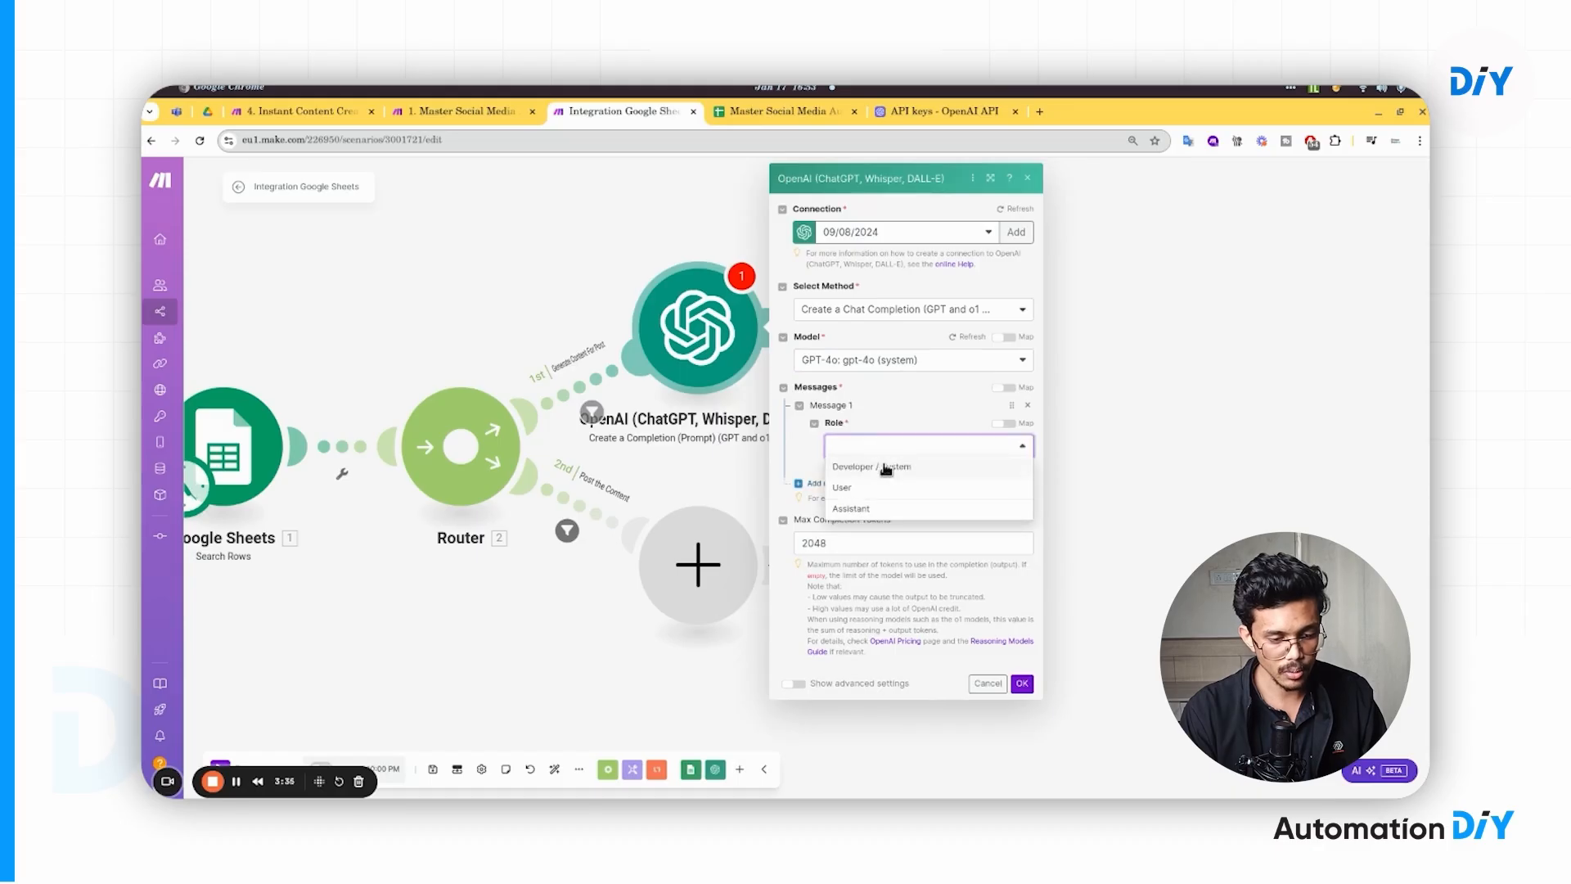
{"action": "left_click", "coordinate": [879, 488]}
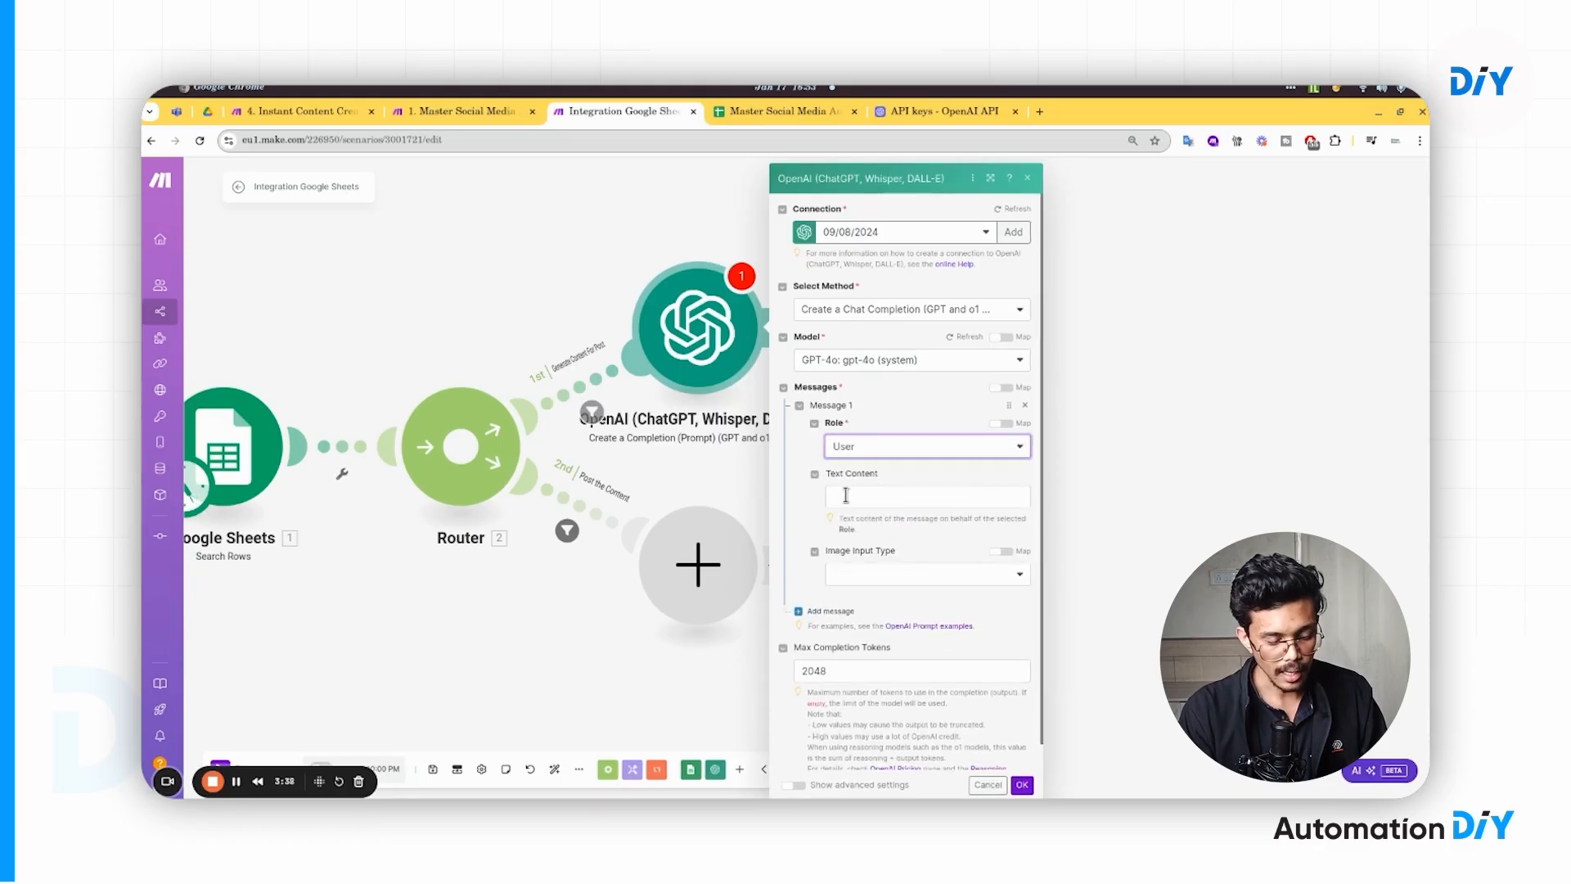
{"action": "left_click", "coordinate": [877, 494]}
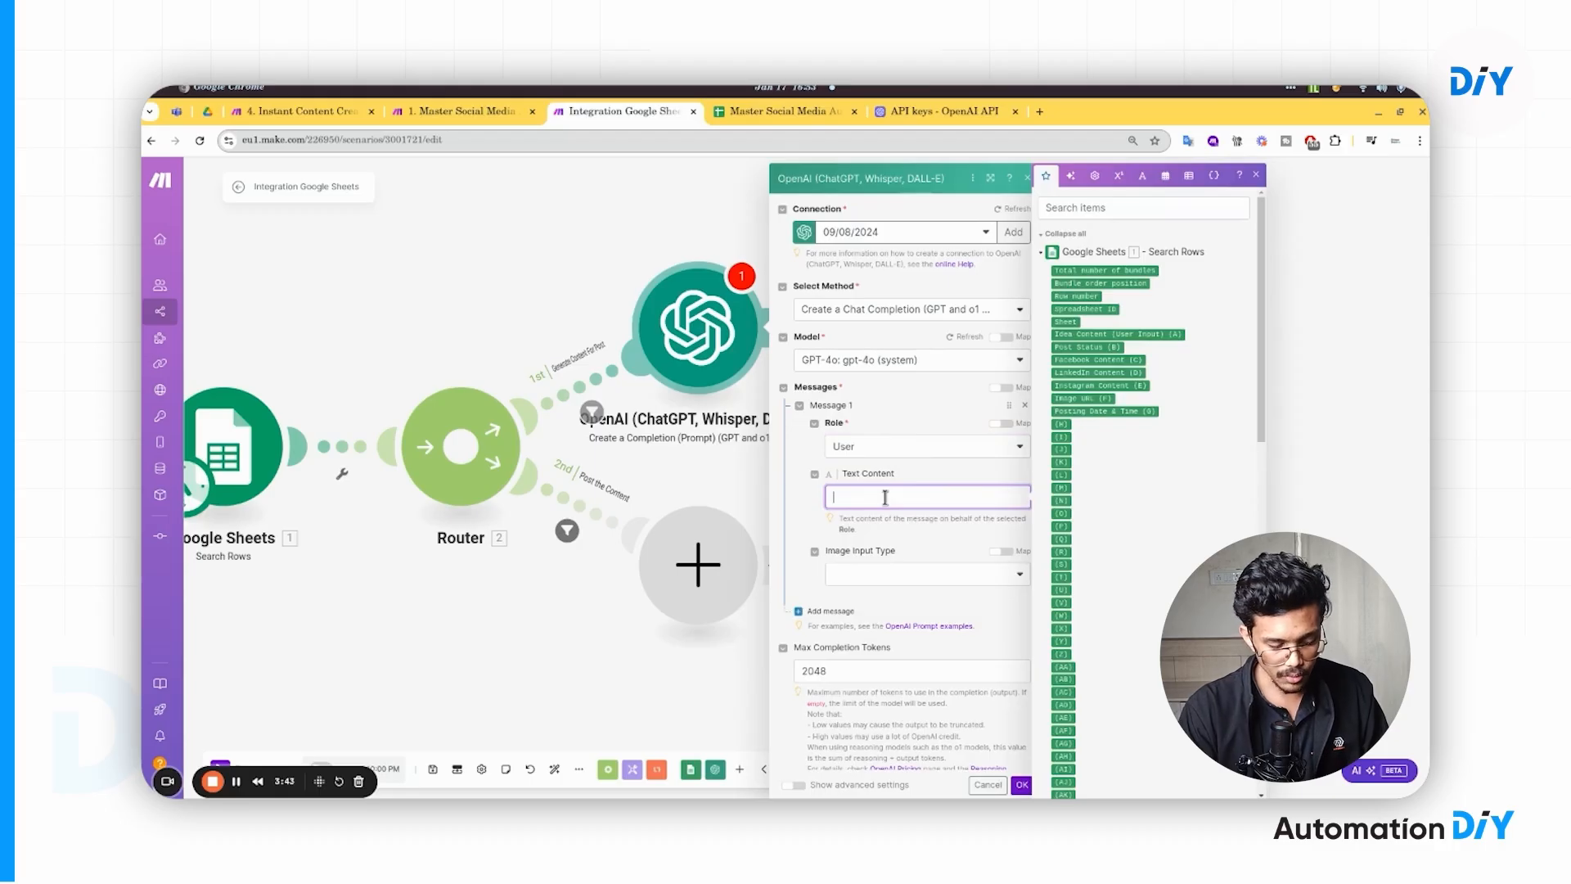
{"action": "key", "text": "super+v"}
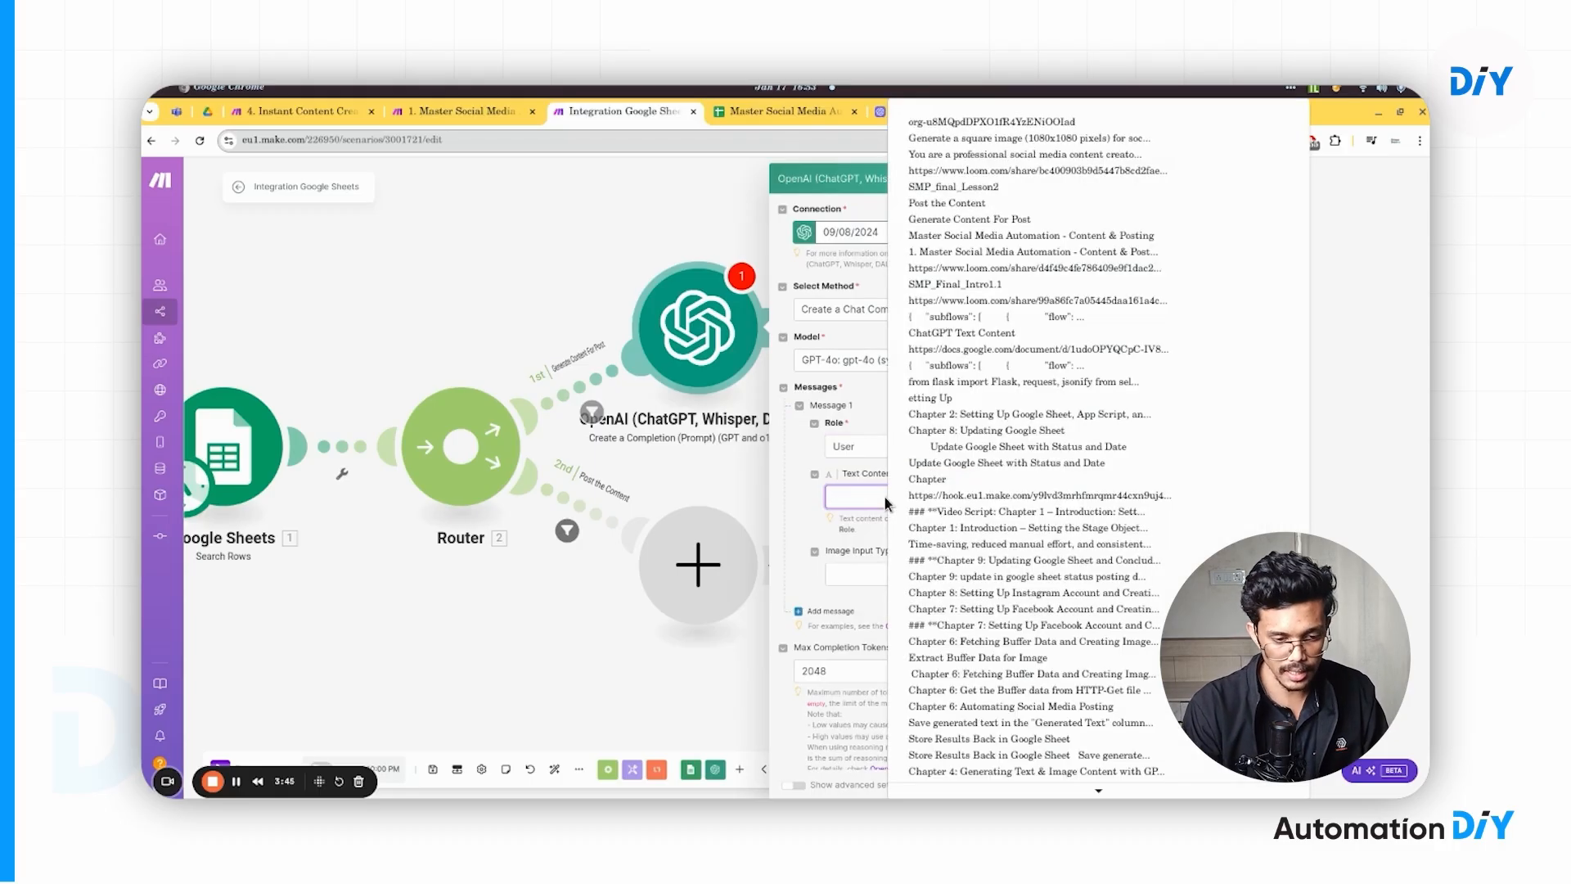
{"action": "key", "text": "Down"}
{"action": "key", "text": "Down"}
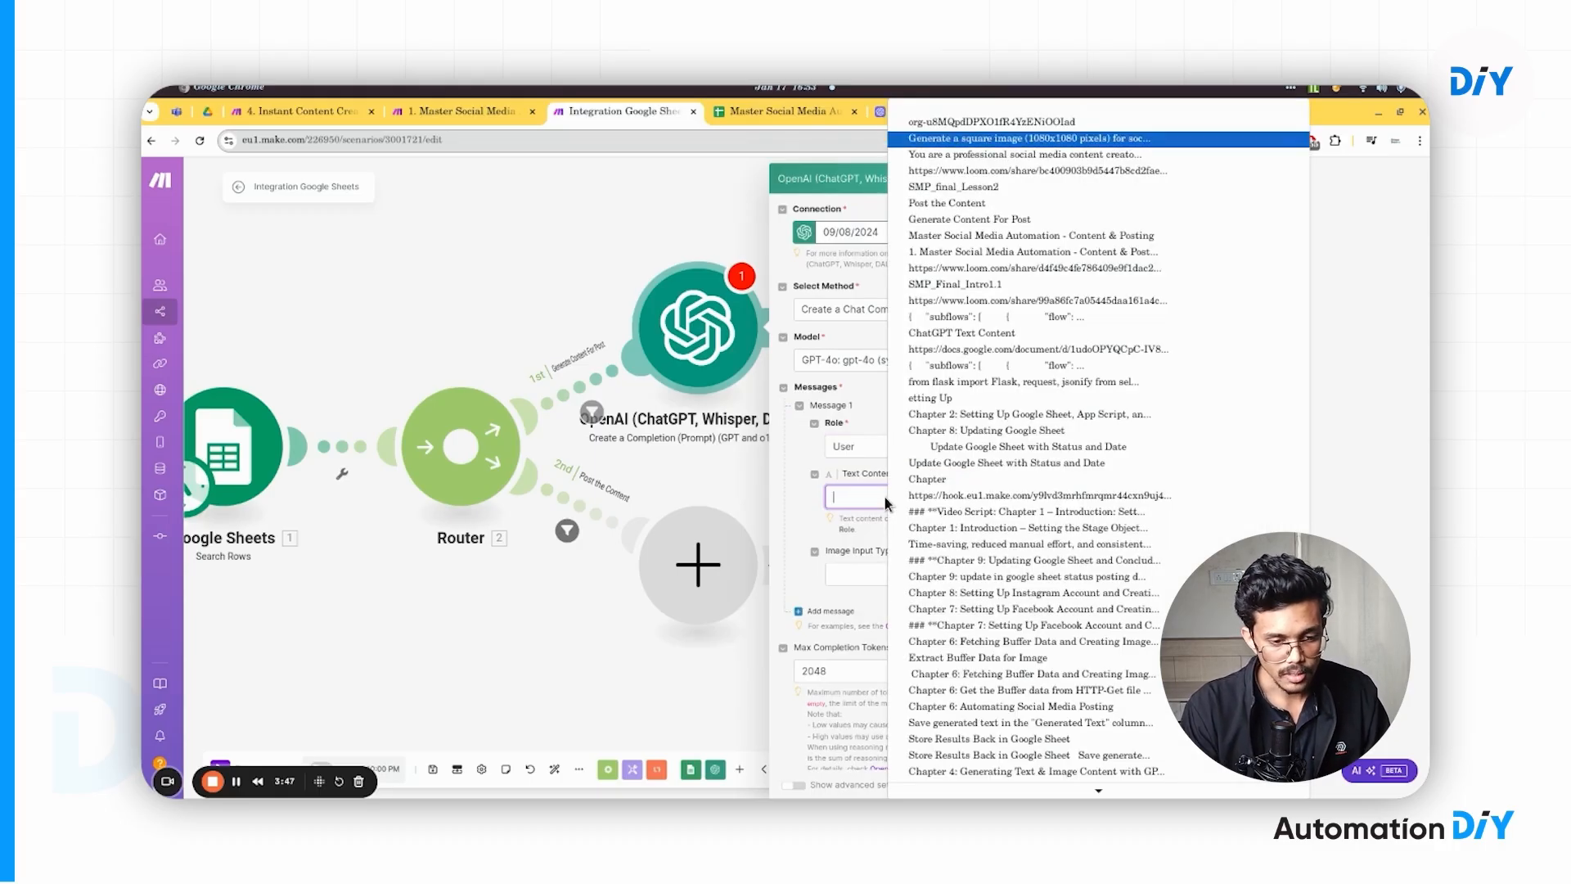
{"action": "key", "text": "Down"}
{"action": "key", "text": "Return"}
{"action": "scroll", "coordinate": [916, 551], "scroll_direction": "up", "scroll_amount": 8}
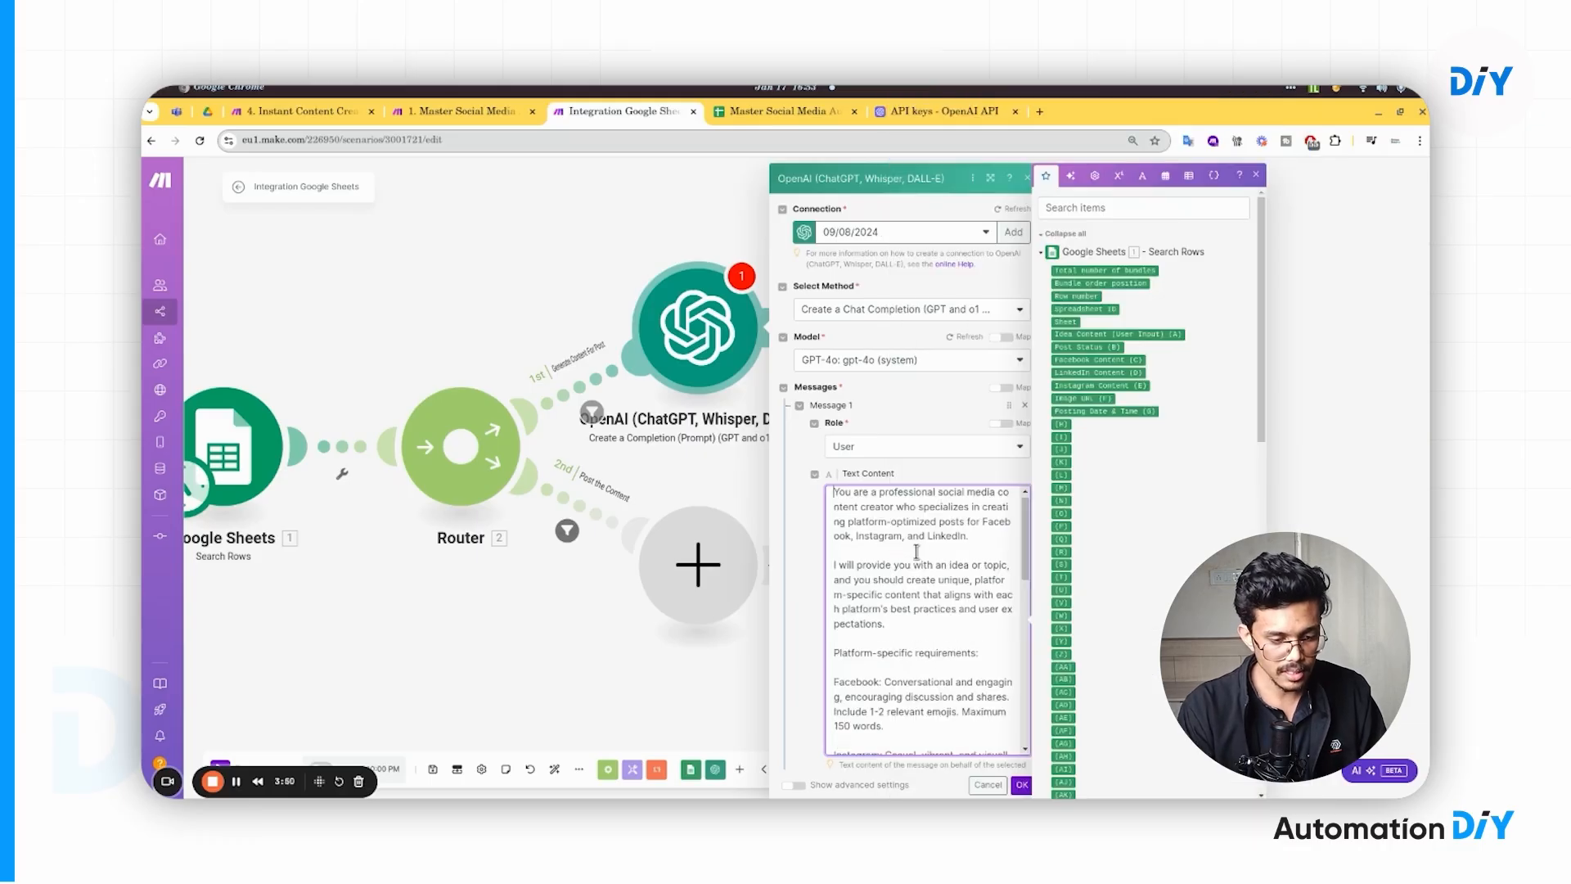
{"action": "left_click", "coordinate": [994, 177]}
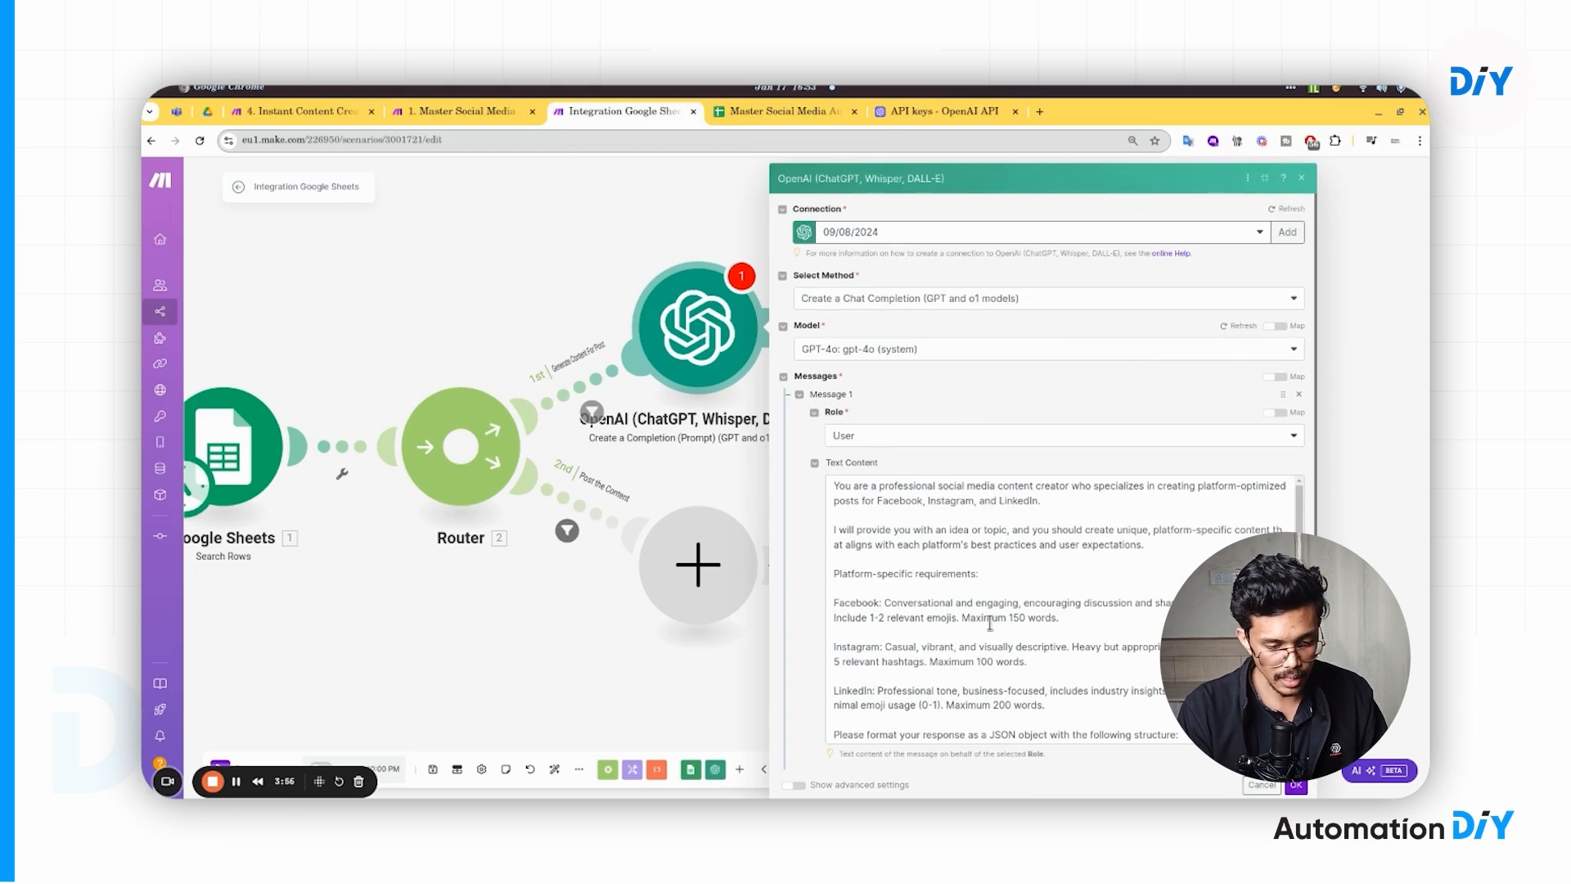
{"action": "scroll", "coordinate": [990, 621], "scroll_direction": "down", "scroll_amount": 2}
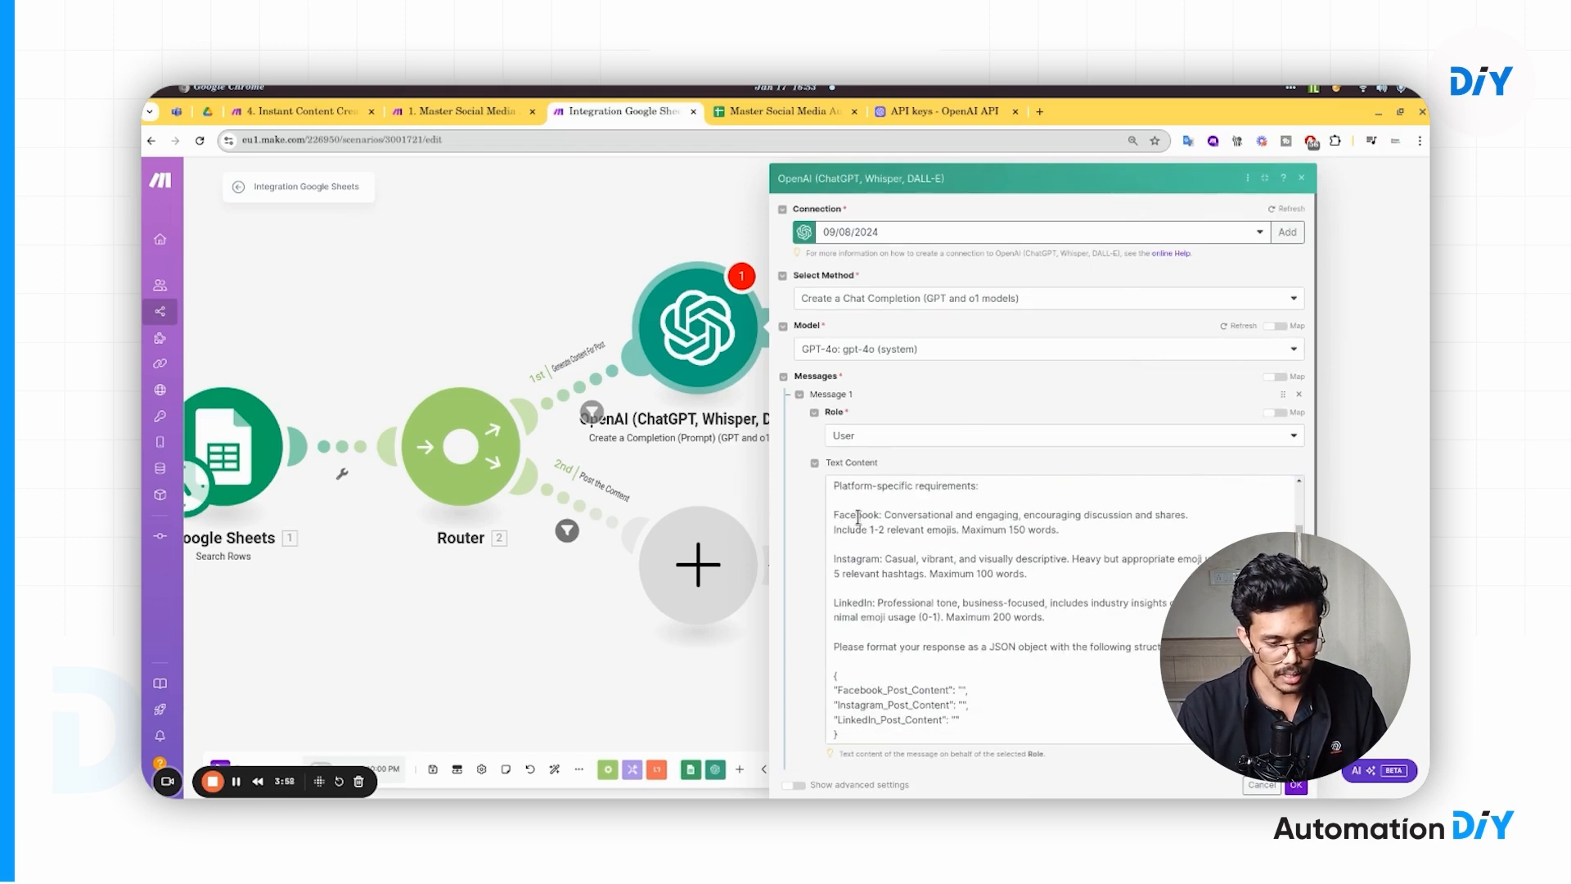
{"action": "left_click_drag", "start_coordinate": [857, 516], "coordinate": [885, 625]}
{"action": "left_click", "coordinate": [884, 627]}
{"action": "scroll", "coordinate": [882, 606], "scroll_direction": "down", "scroll_amount": 3}
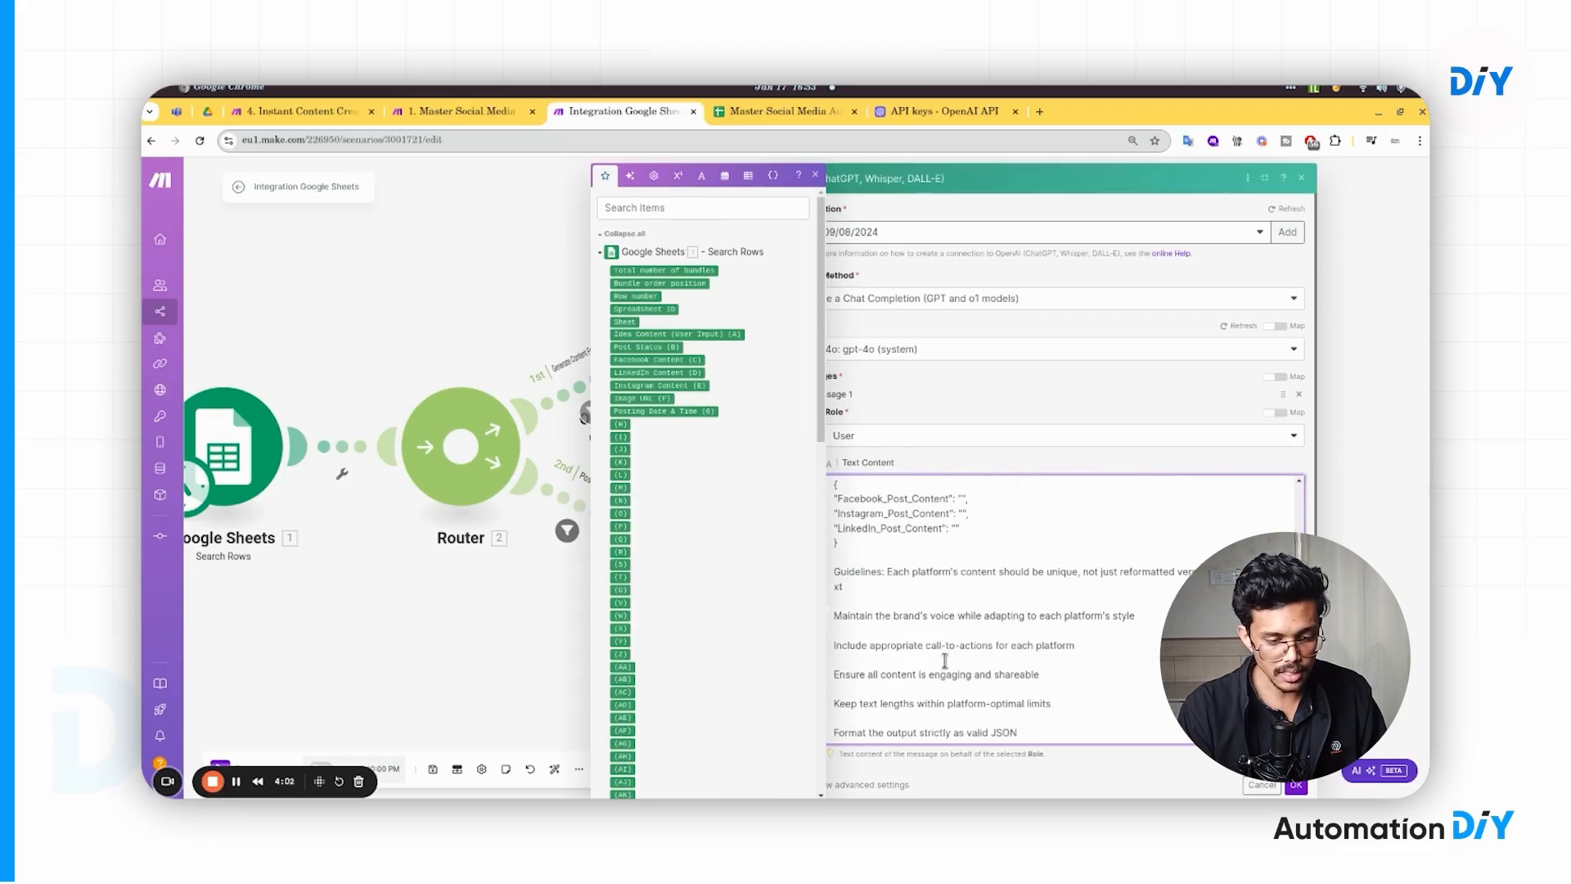
{"action": "left_click_drag", "start_coordinate": [857, 580], "coordinate": [833, 515]}
{"action": "left_click", "coordinate": [896, 529]}
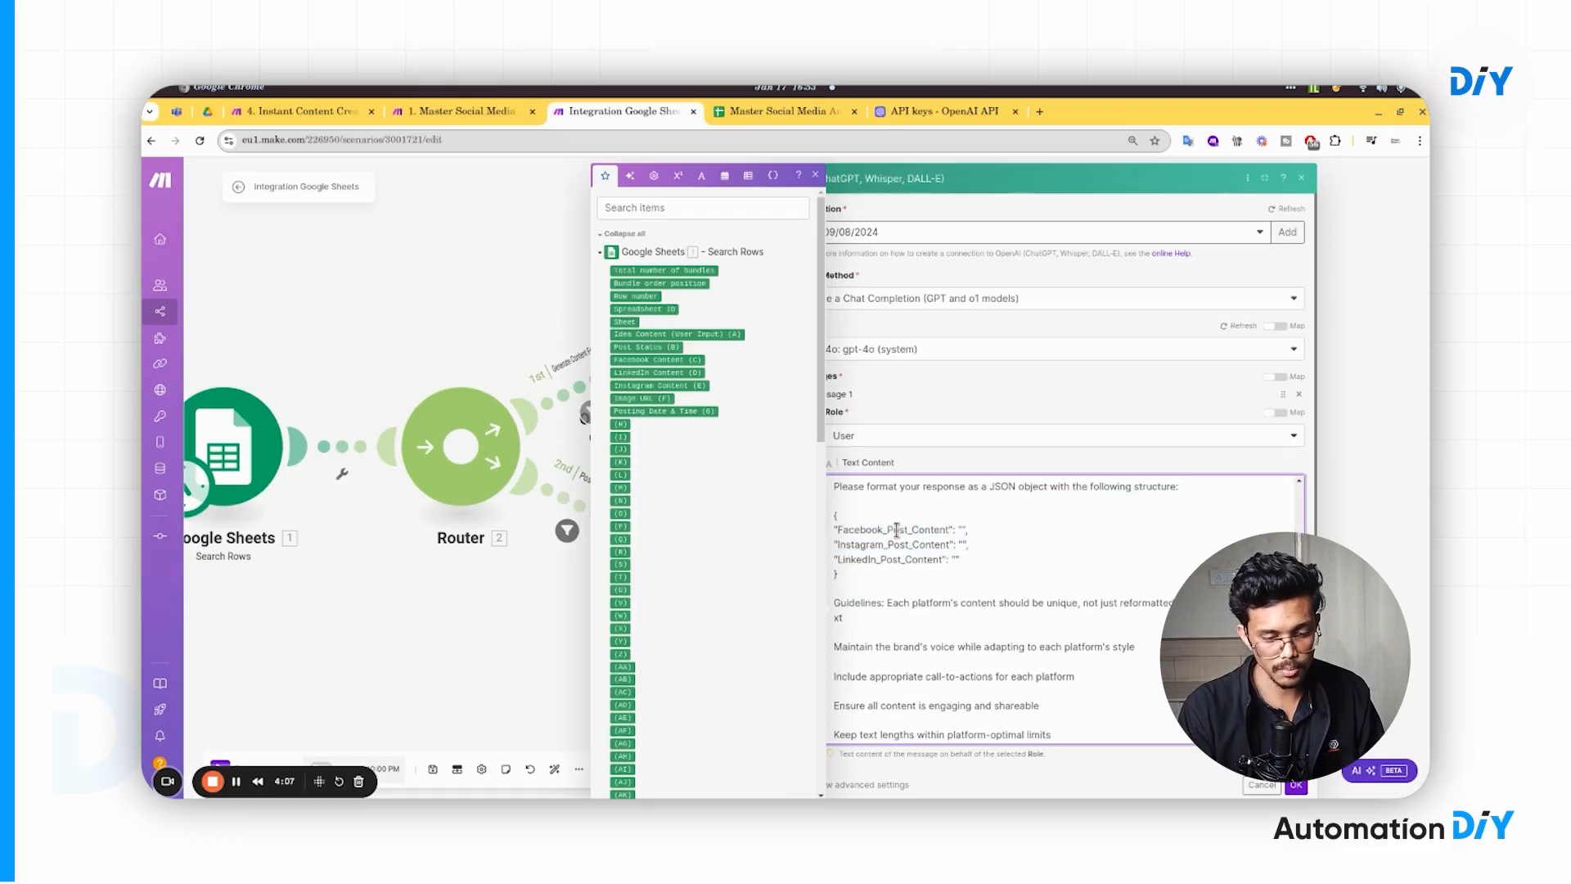
{"action": "double_click", "coordinate": [882, 531]}
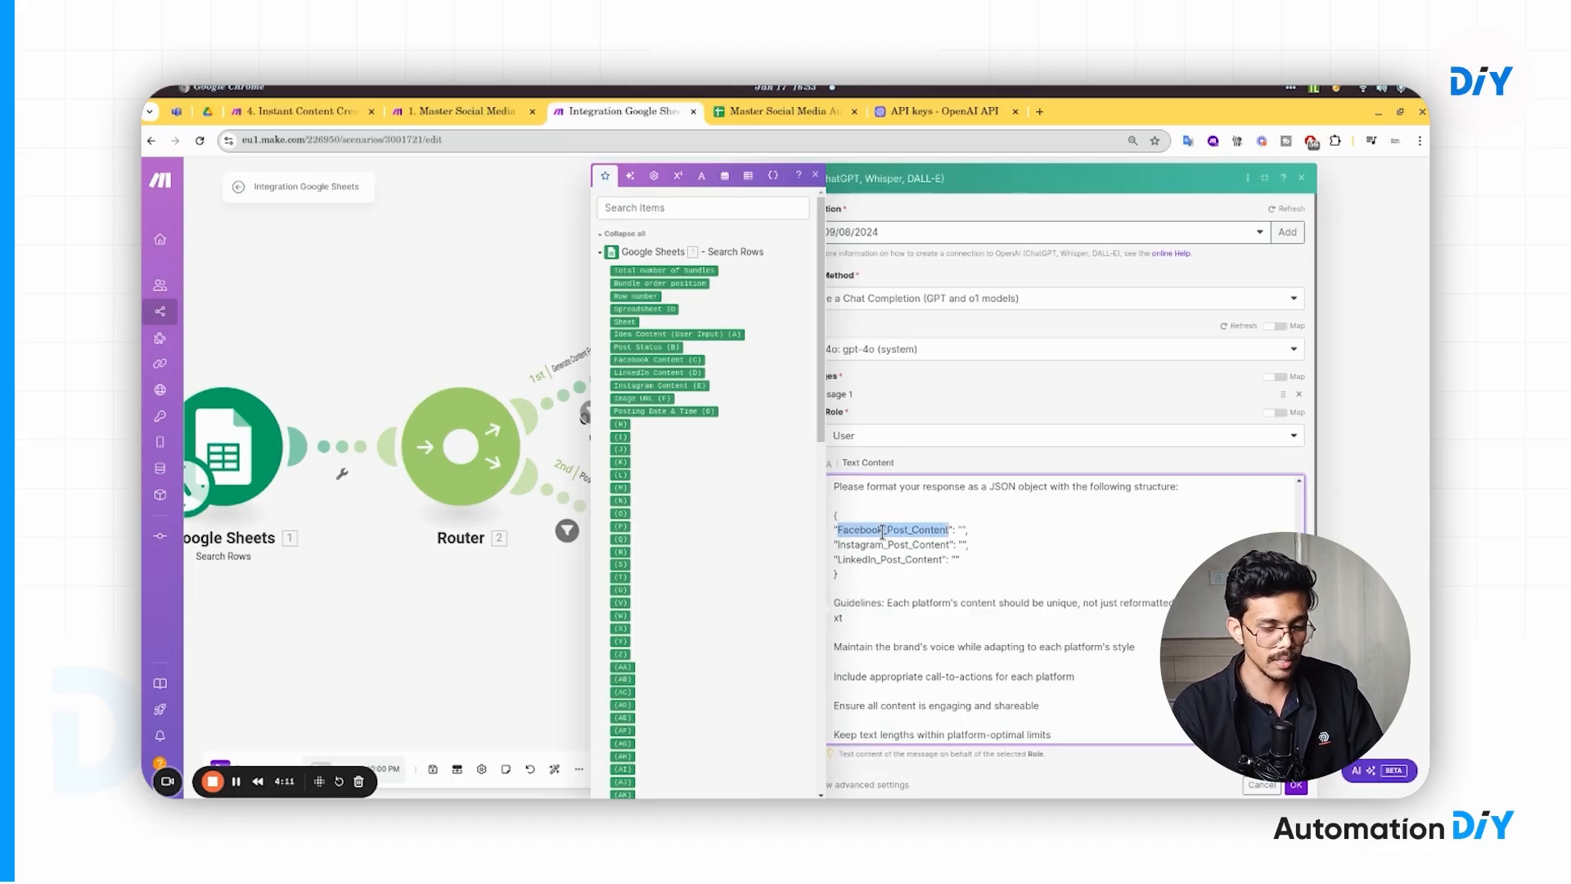
{"action": "left_click", "coordinate": [969, 557]}
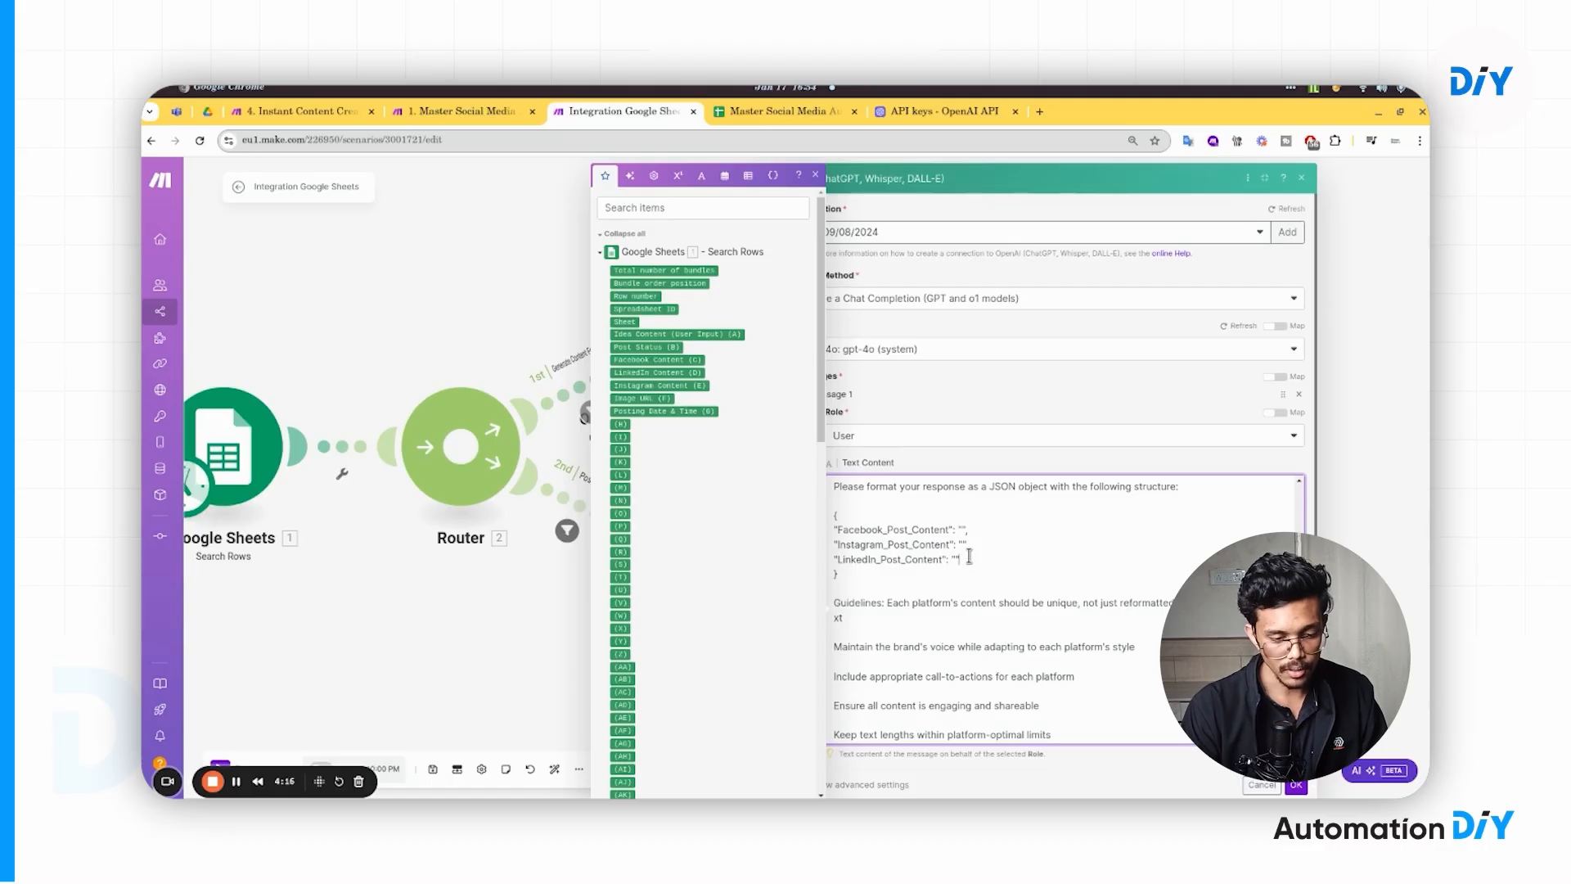
{"action": "double_click", "coordinate": [902, 530]}
{"action": "scroll", "coordinate": [914, 612], "scroll_direction": "down", "scroll_amount": 1}
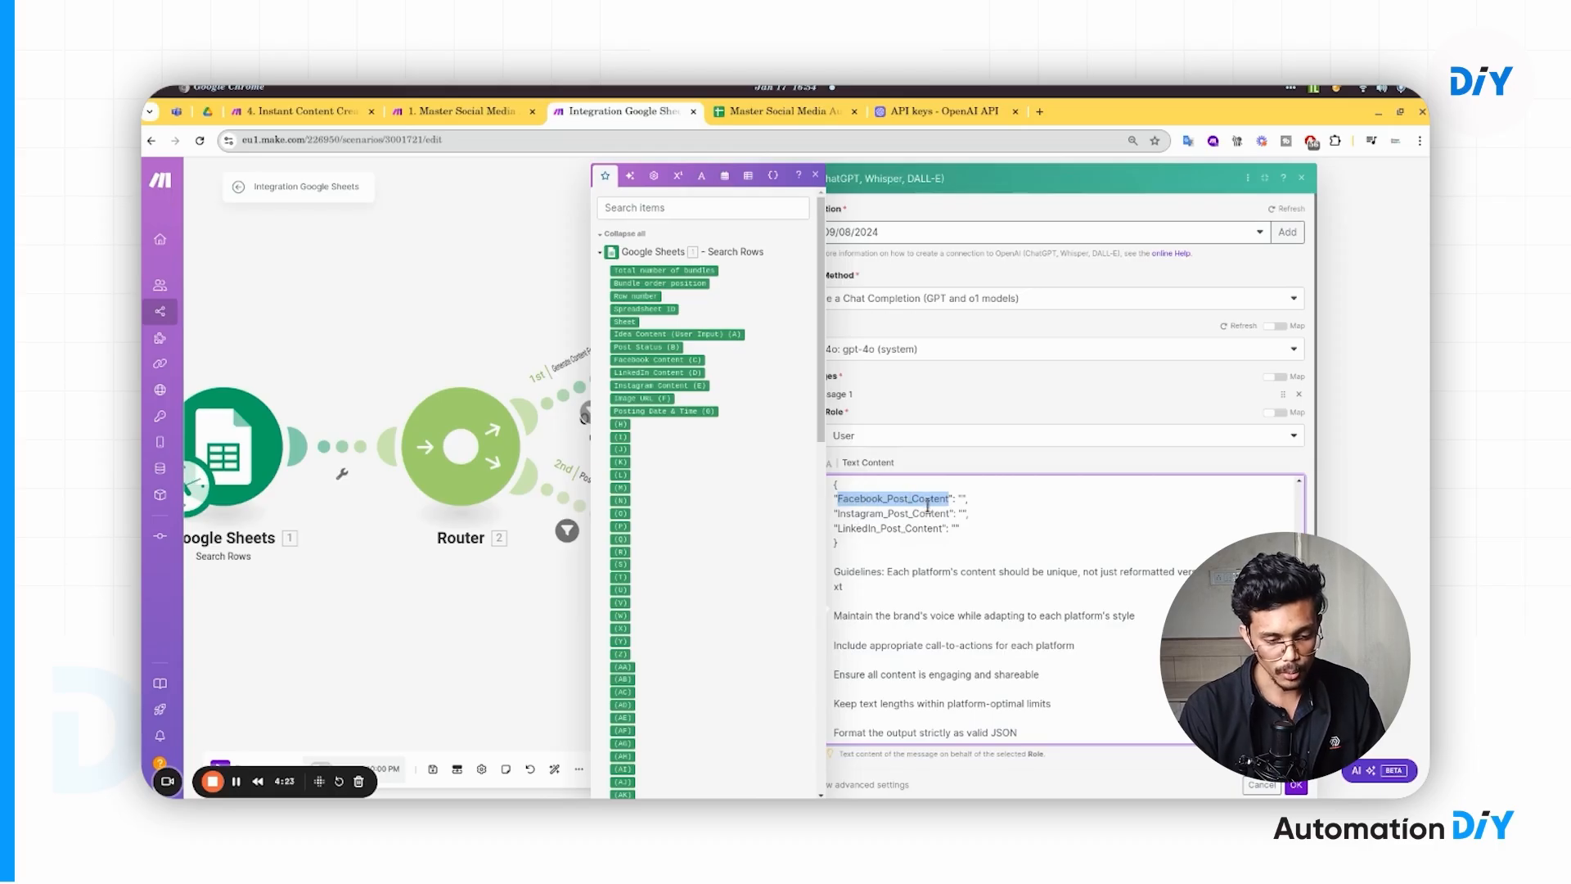
{"action": "double_click", "coordinate": [884, 513]}
{"action": "double_click", "coordinate": [880, 528]}
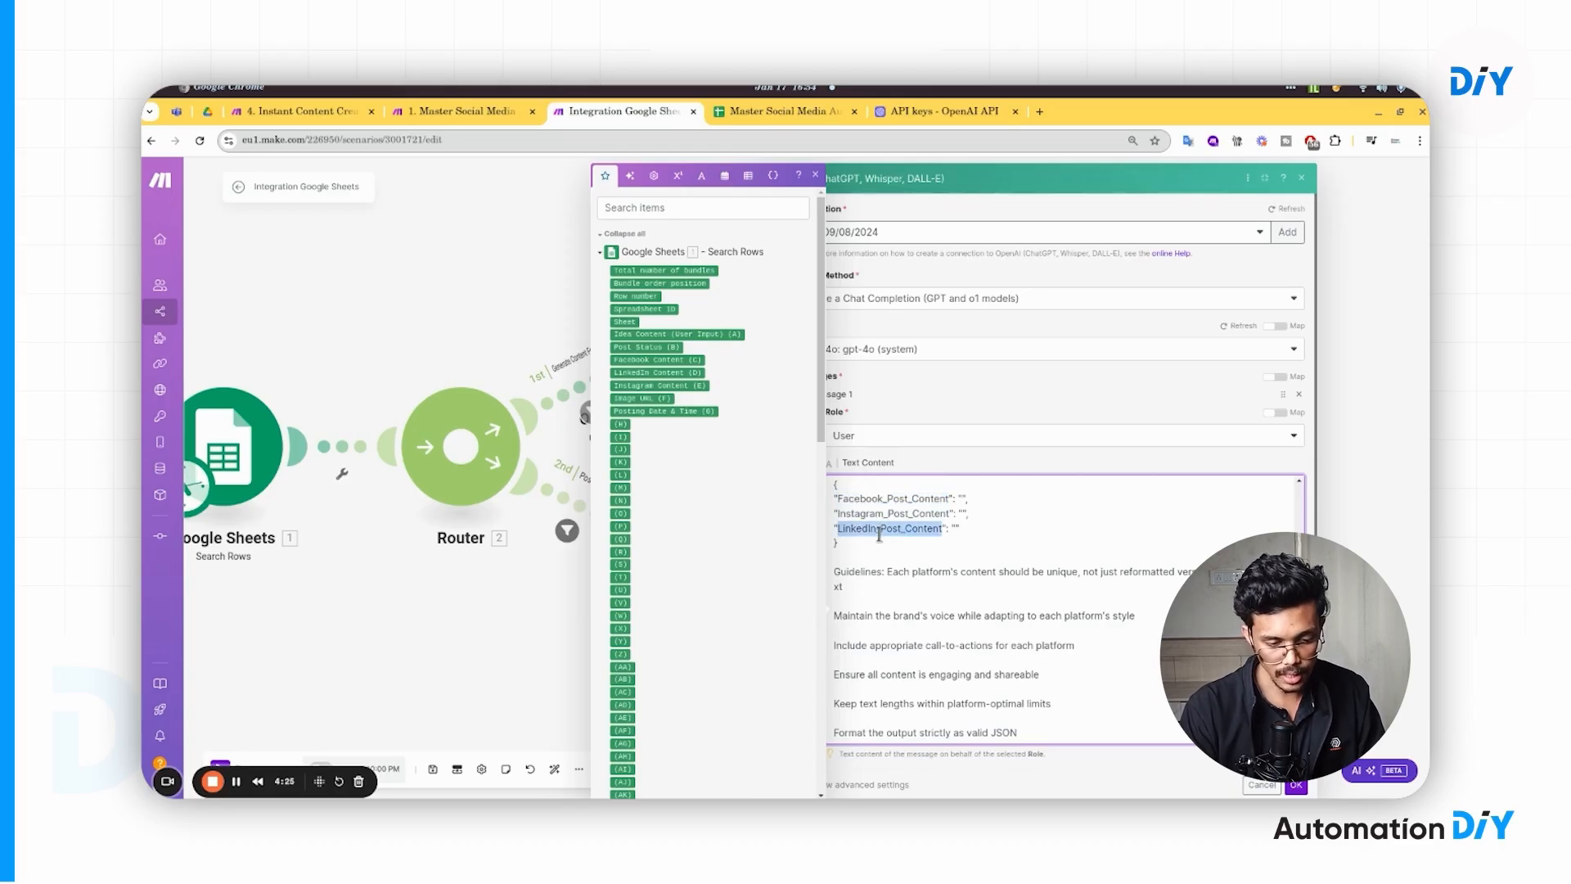
{"action": "scroll", "coordinate": [895, 641], "scroll_direction": "down", "scroll_amount": 2}
{"action": "scroll", "coordinate": [925, 507], "scroll_direction": "down", "scroll_amount": 1}
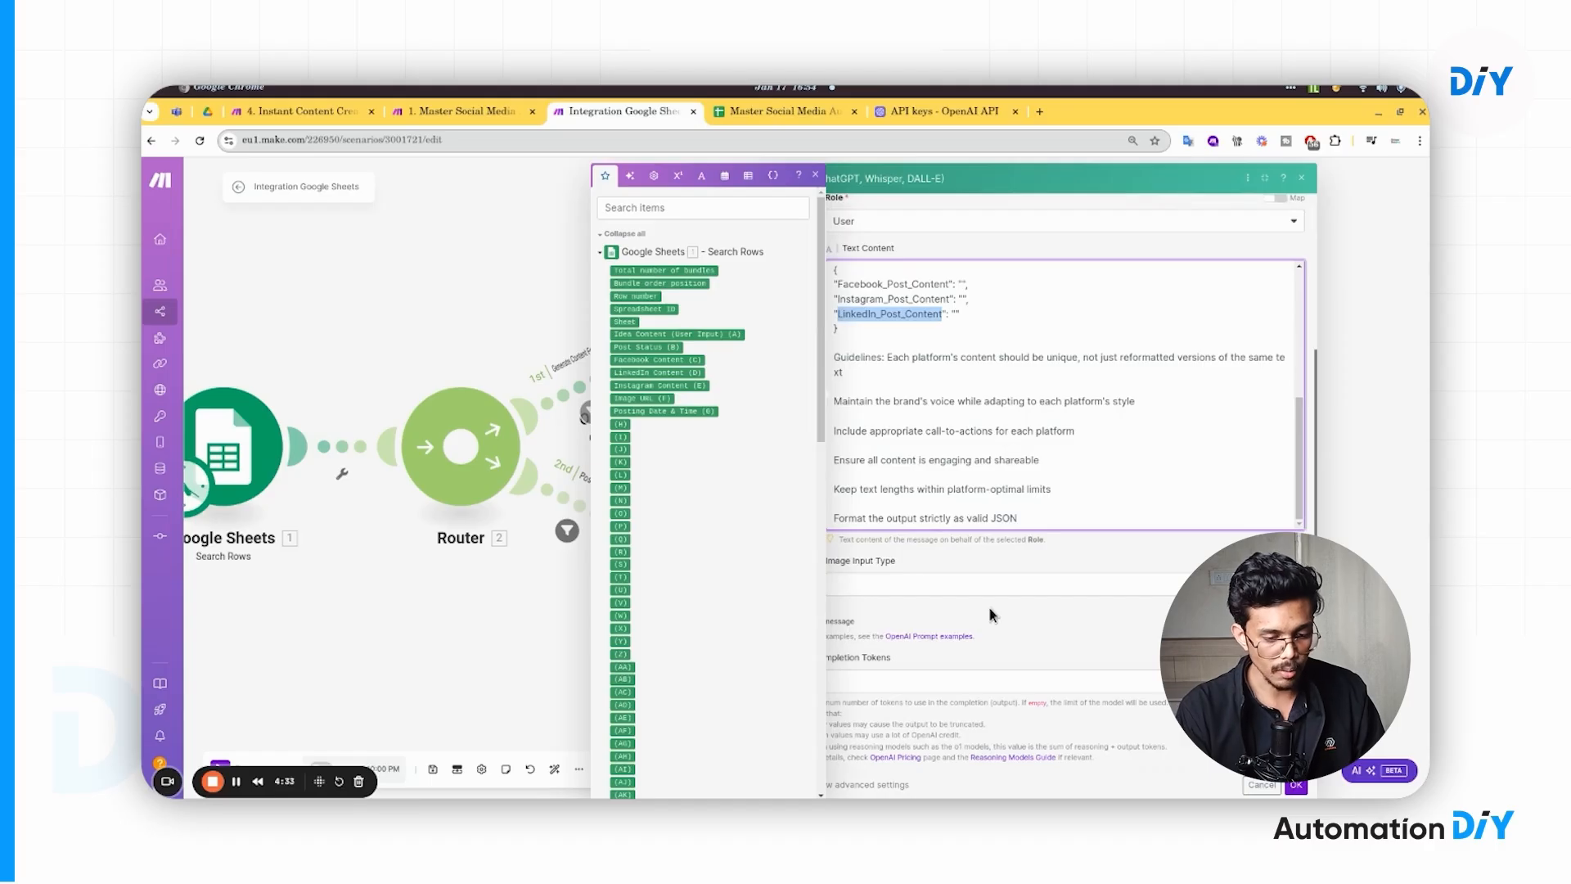
- Set Response Format to JSON Object with Parse JSON Response on, then save the OpenAI module
{"action": "left_click", "coordinate": [1055, 618]}
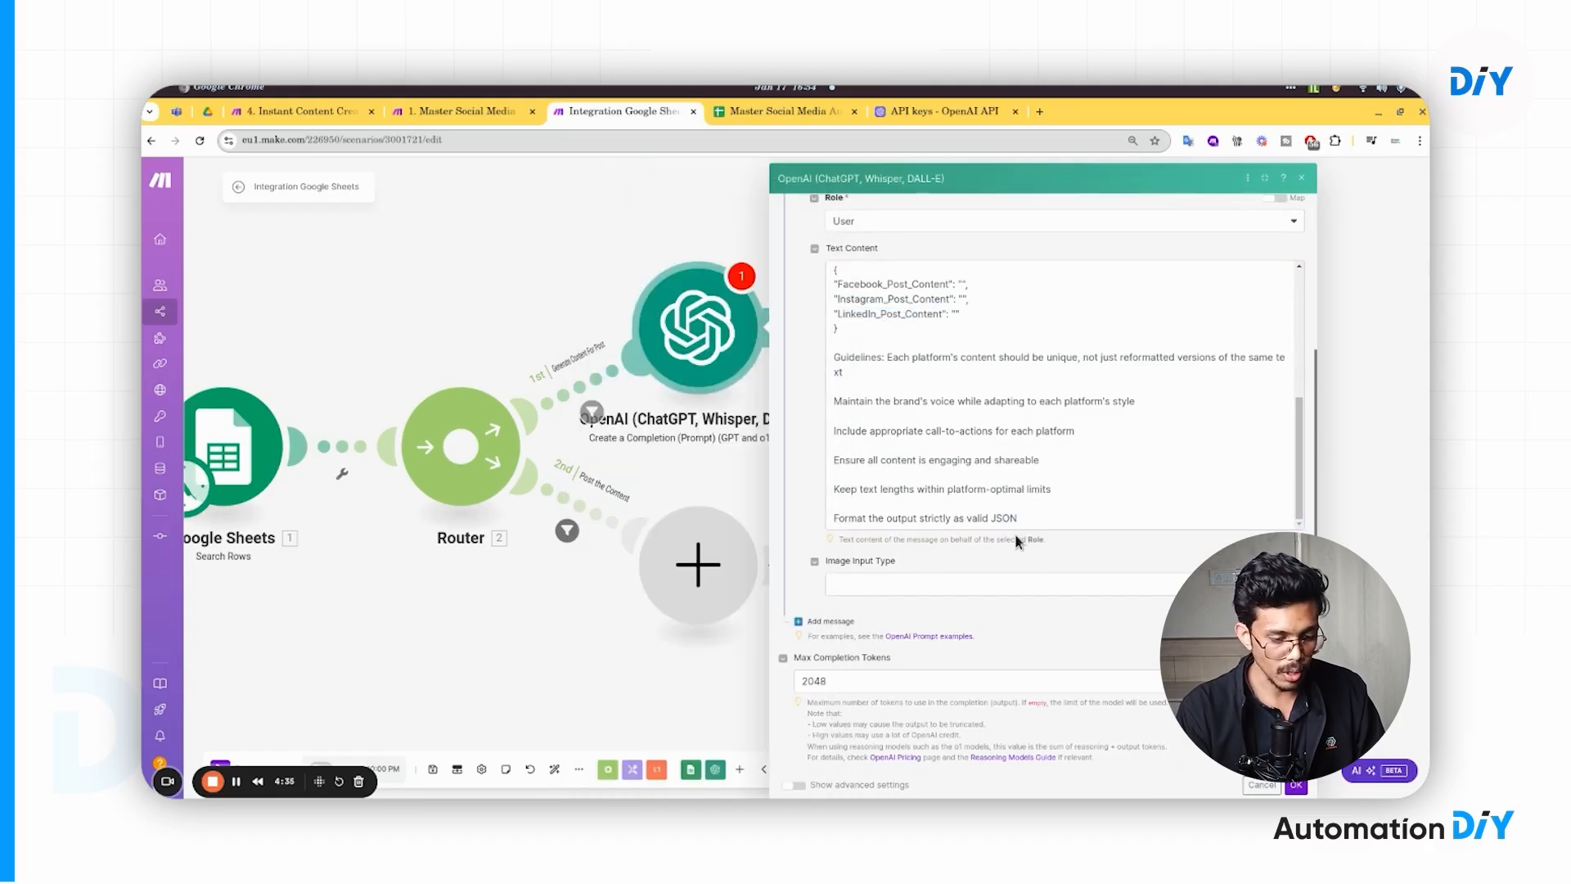
{"action": "left_click", "coordinate": [798, 785]}
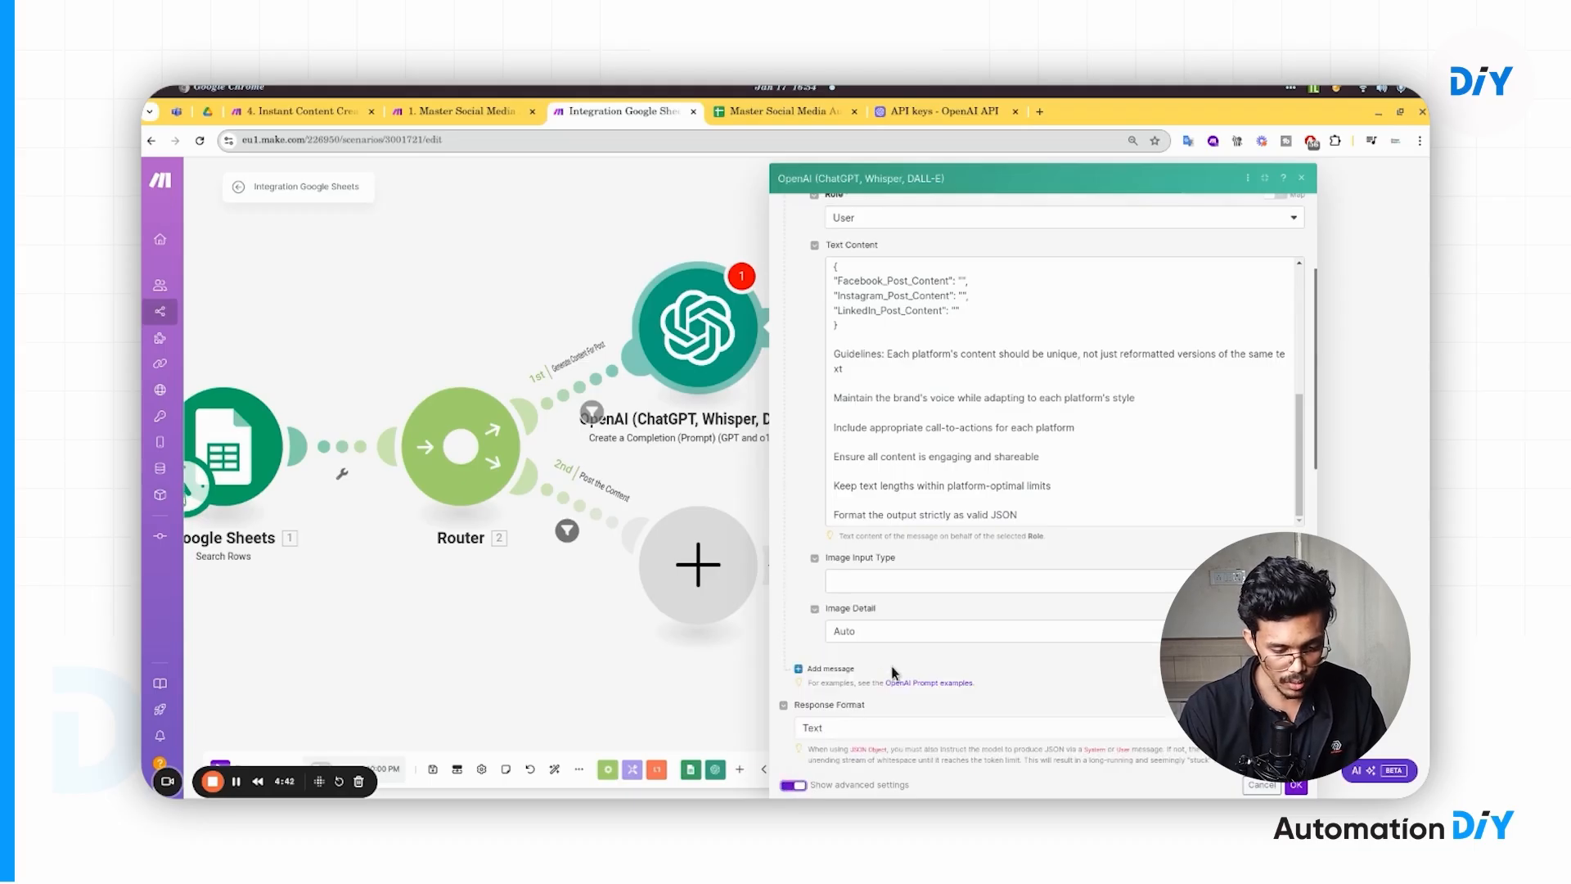
{"action": "scroll", "coordinate": [1001, 623], "scroll_direction": "down", "scroll_amount": 2}
{"action": "scroll", "coordinate": [1001, 623], "scroll_direction": "down", "scroll_amount": 8}
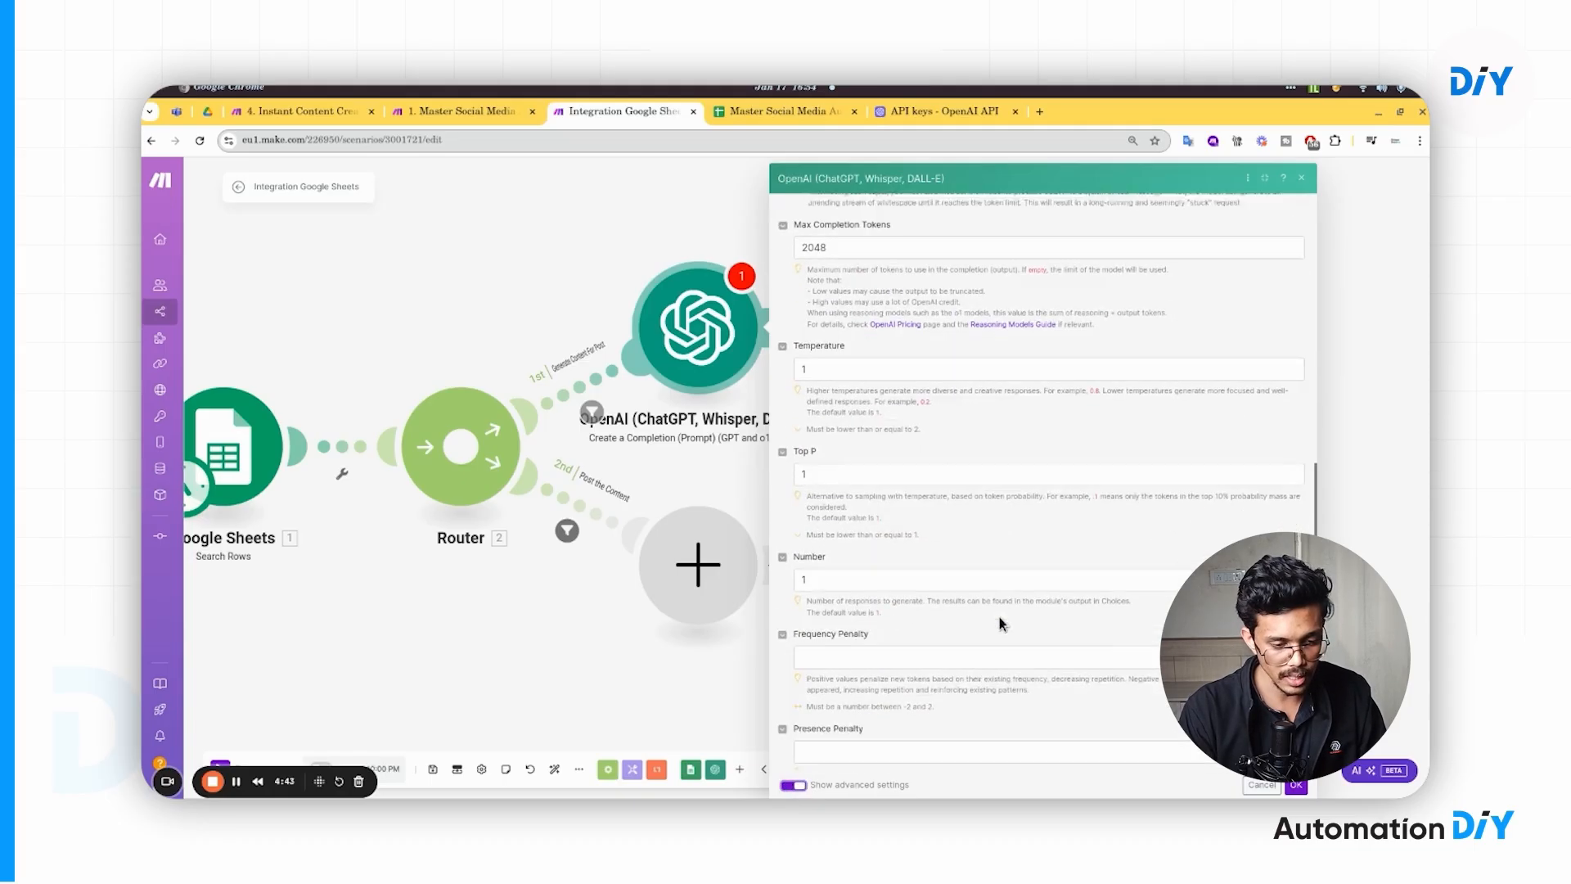
{"action": "scroll", "coordinate": [999, 619], "scroll_direction": "up", "scroll_amount": 10}
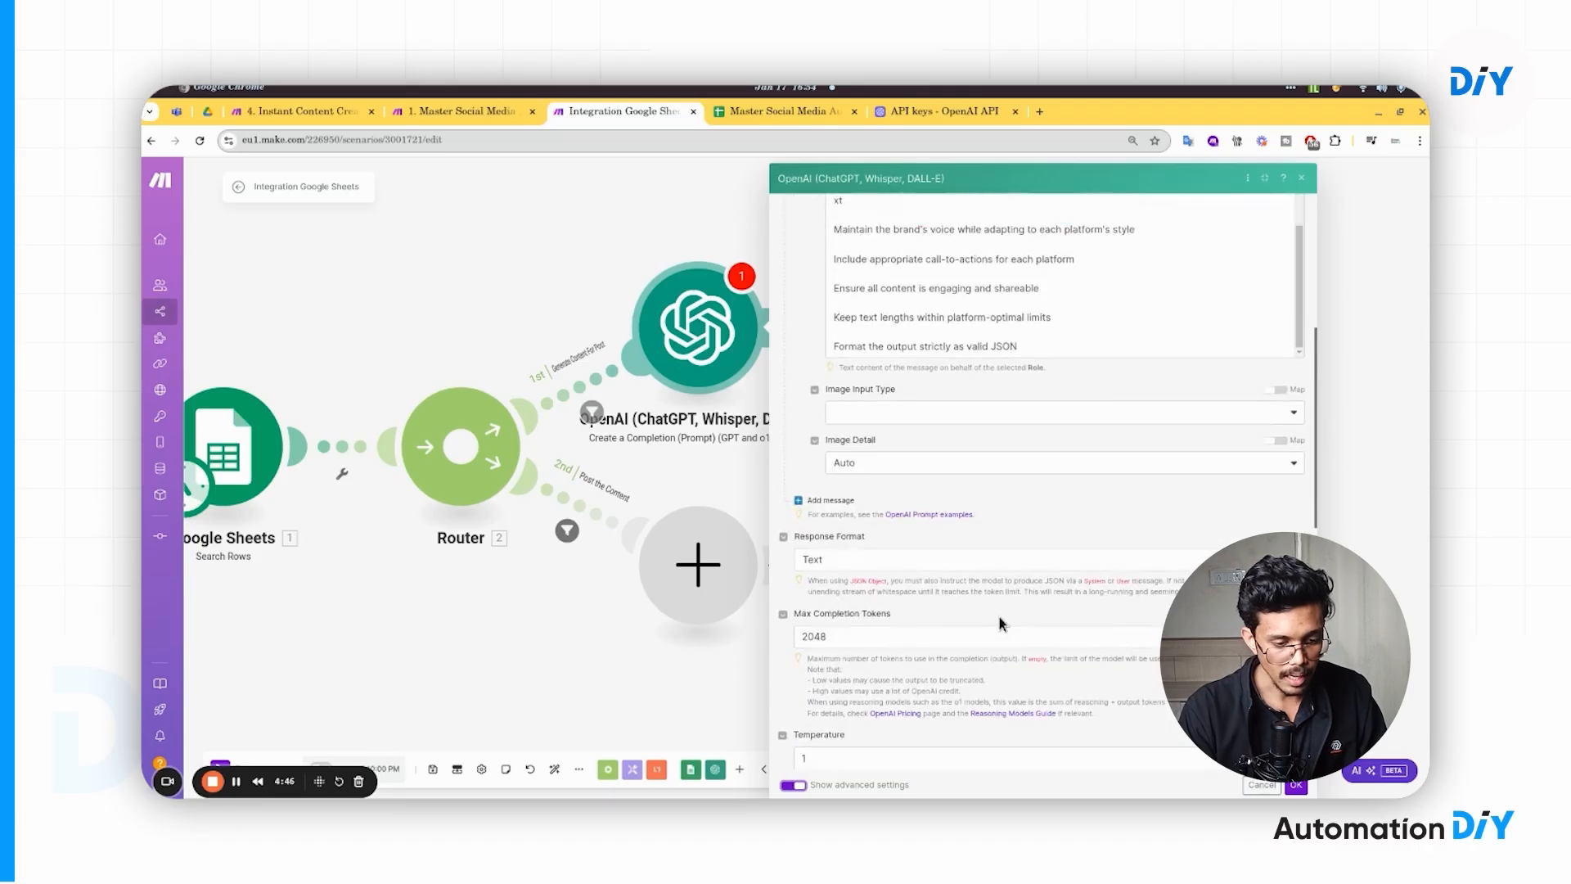
{"action": "left_click", "coordinate": [895, 548]}
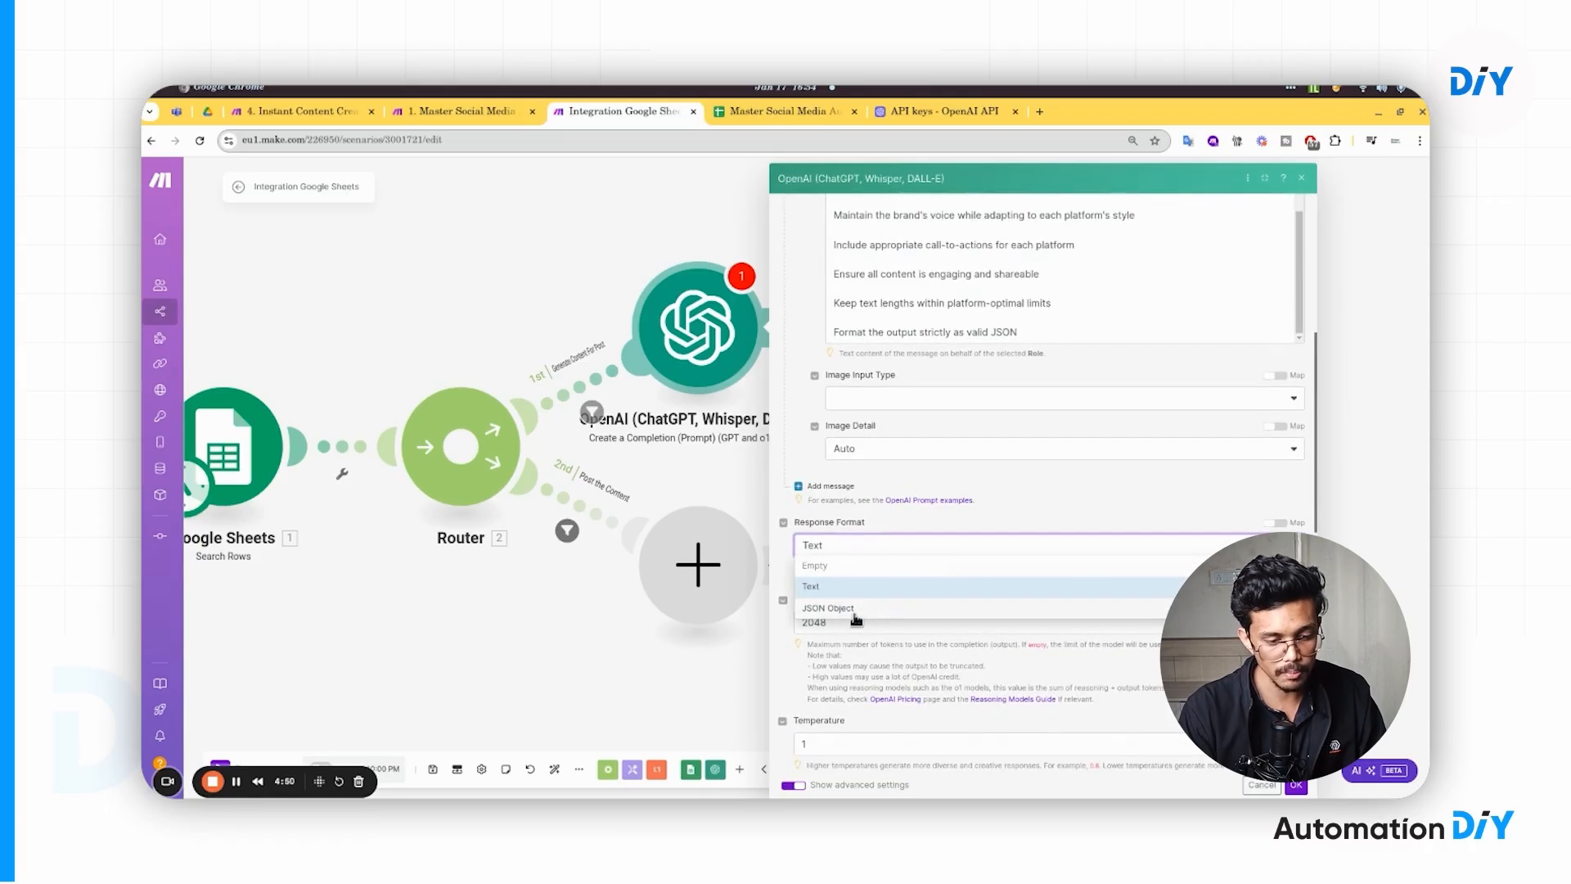
{"action": "left_click", "coordinate": [853, 609]}
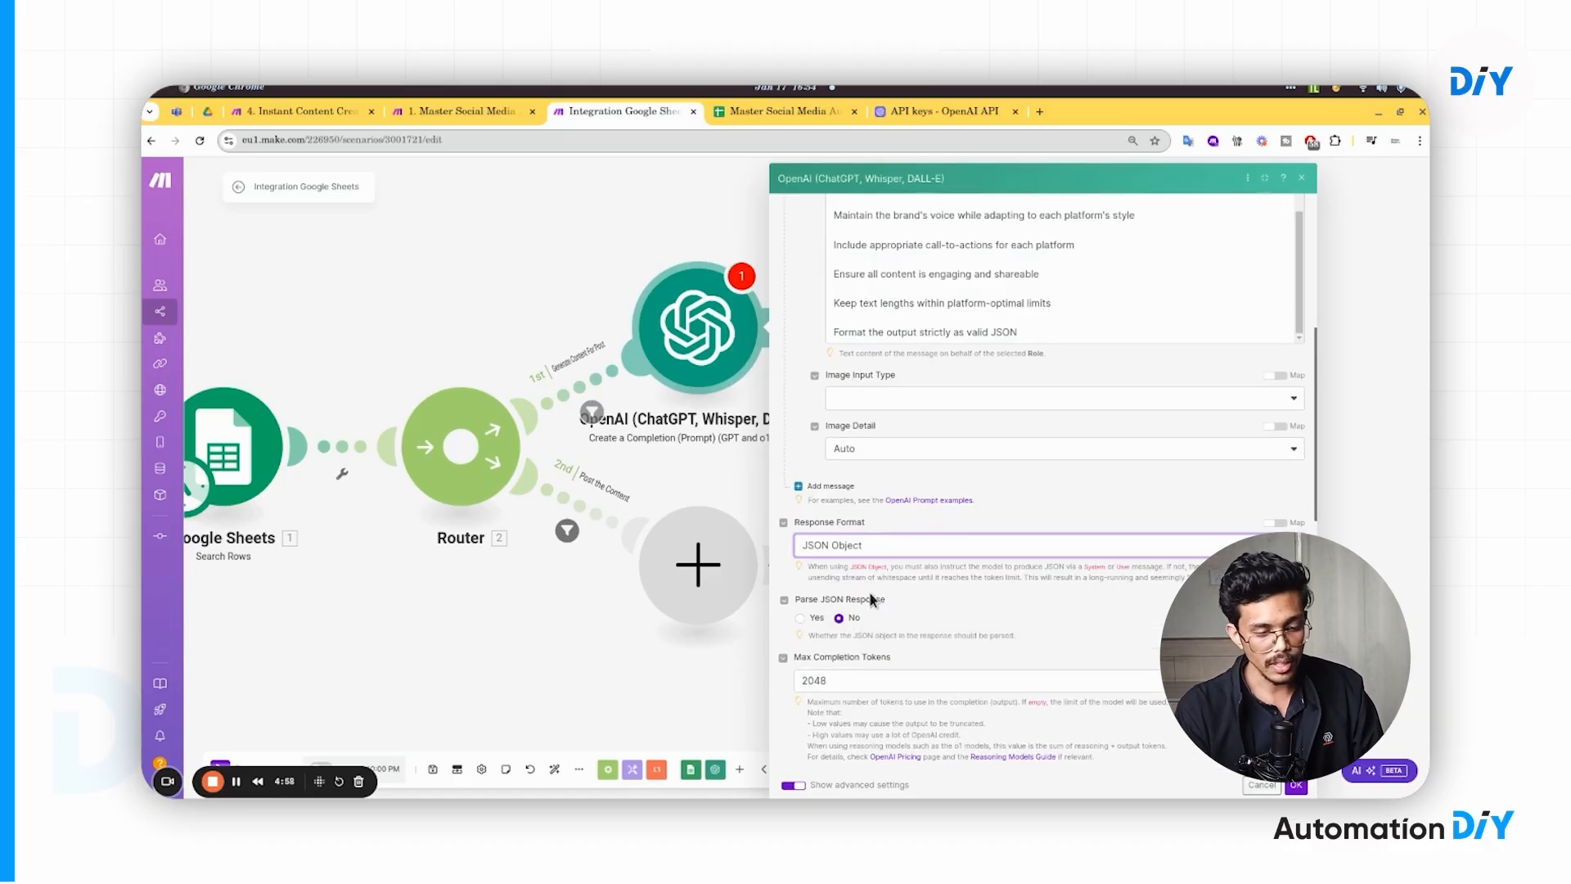
{"action": "left_click", "coordinate": [799, 618]}
{"action": "scroll", "coordinate": [911, 620], "scroll_direction": "down", "scroll_amount": 8}
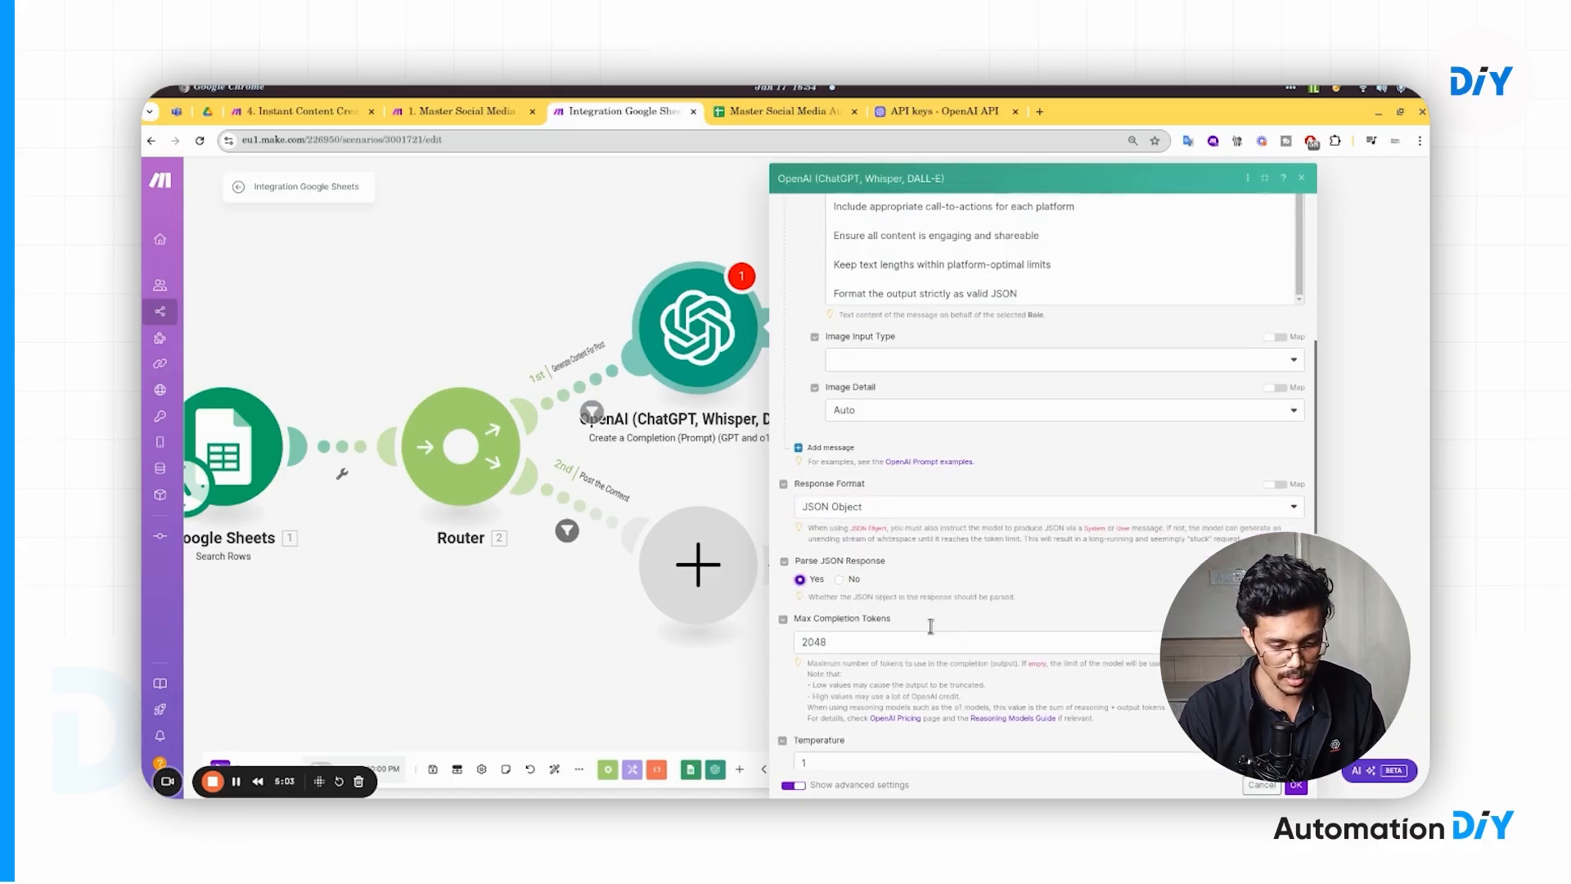
{"action": "scroll", "coordinate": [933, 632], "scroll_direction": "down", "scroll_amount": 3}
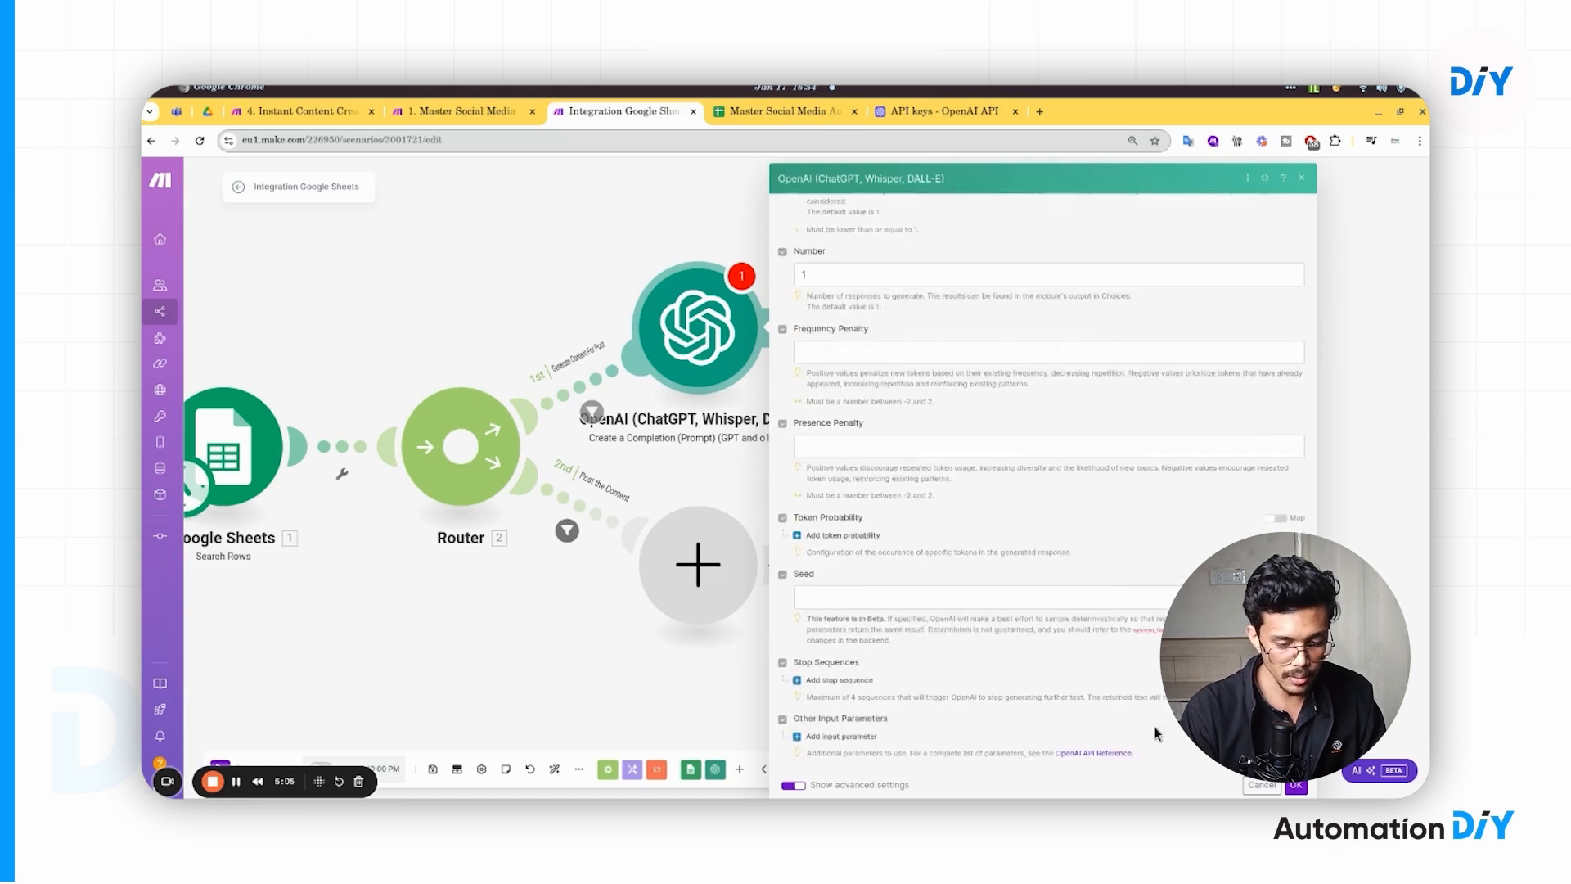
{"action": "left_click", "coordinate": [1298, 786]}
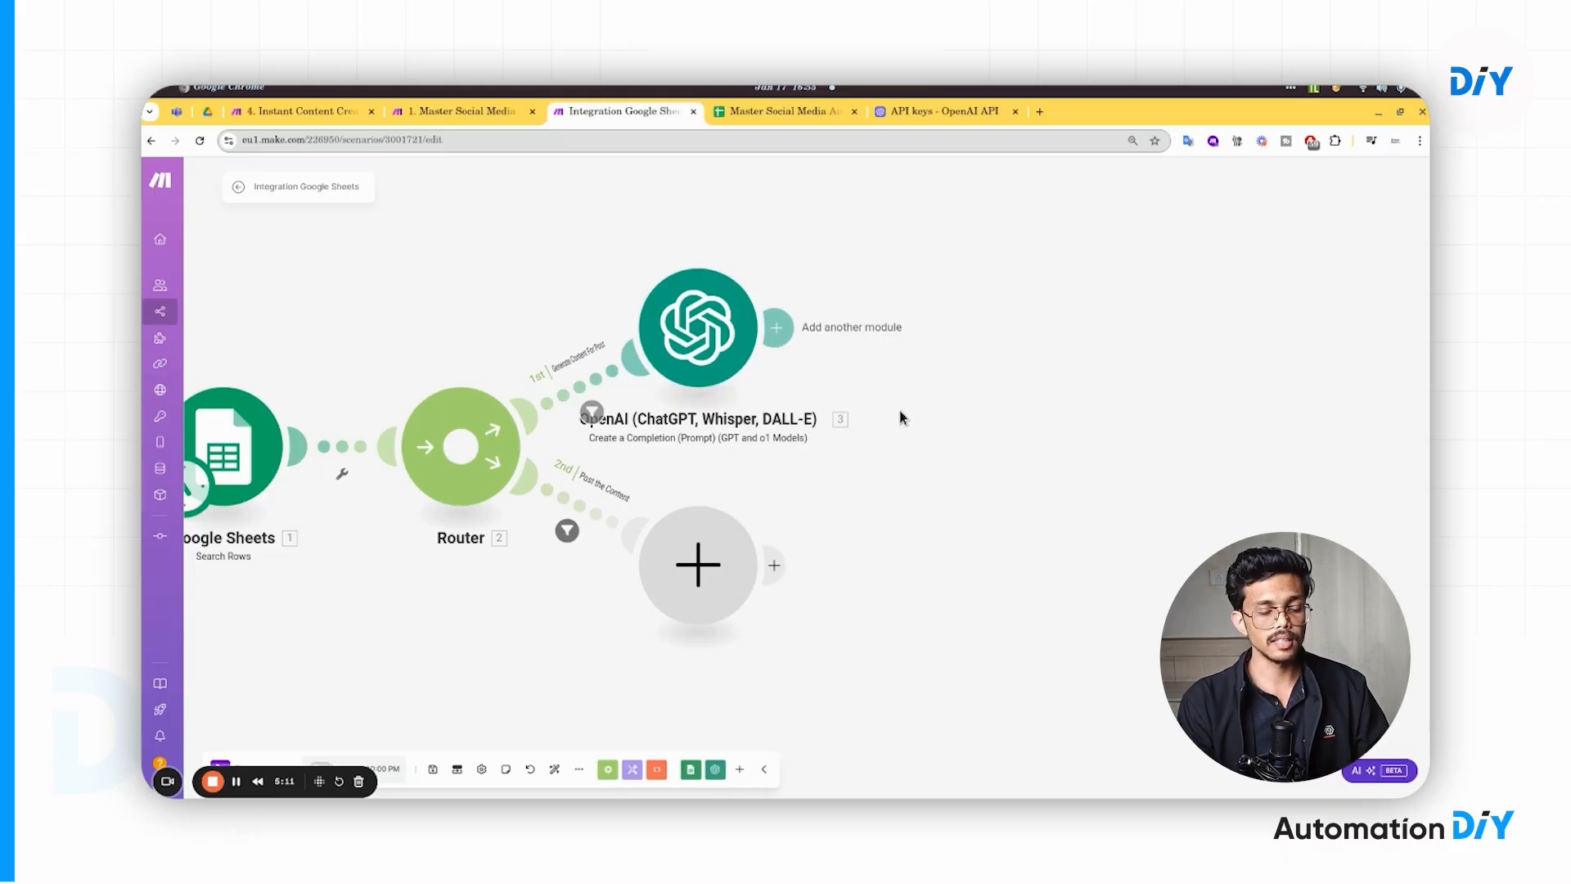
- Reopen the OpenAI module in an enlarged panel and edit its prompt text
{"action": "left_click_drag", "start_coordinate": [852, 472], "coordinate": [990, 503]}
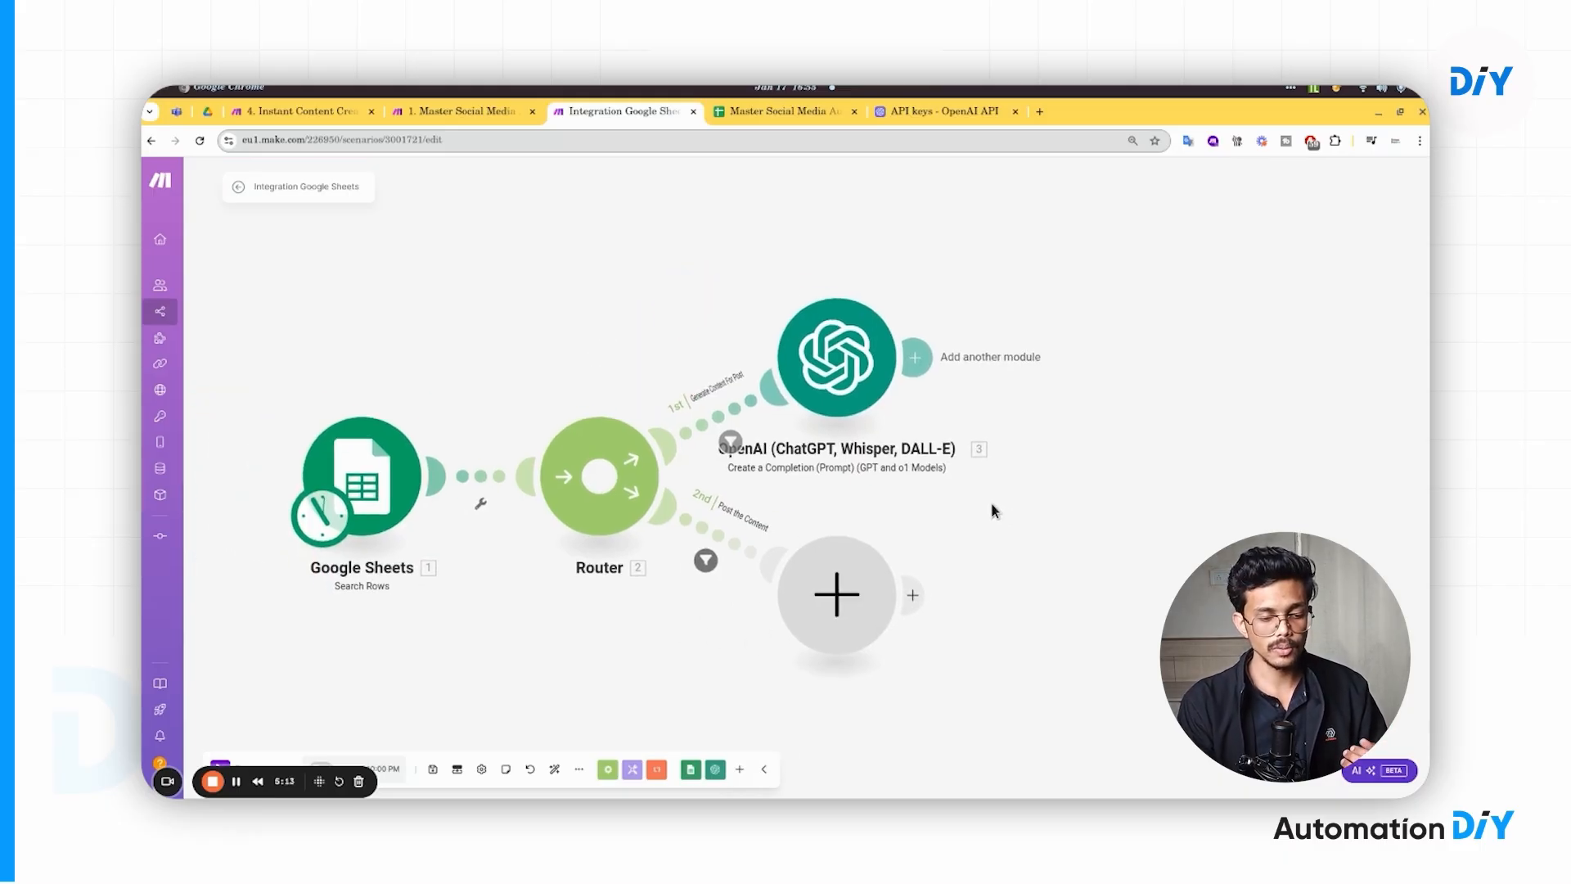
{"action": "left_click", "coordinate": [848, 361]}
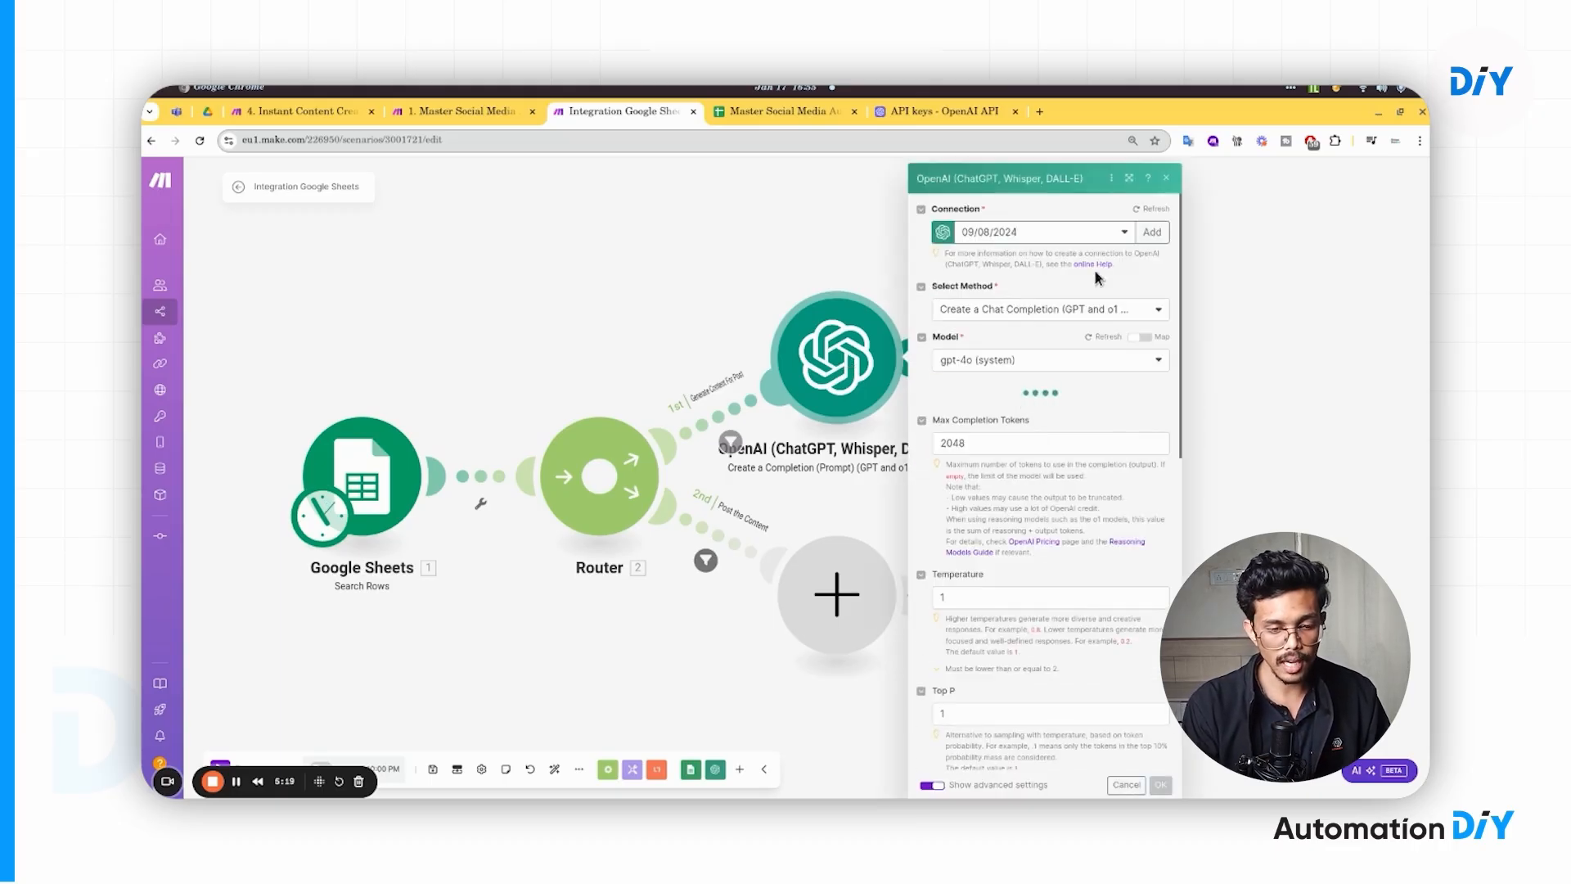
{"action": "left_click", "coordinate": [1129, 177]}
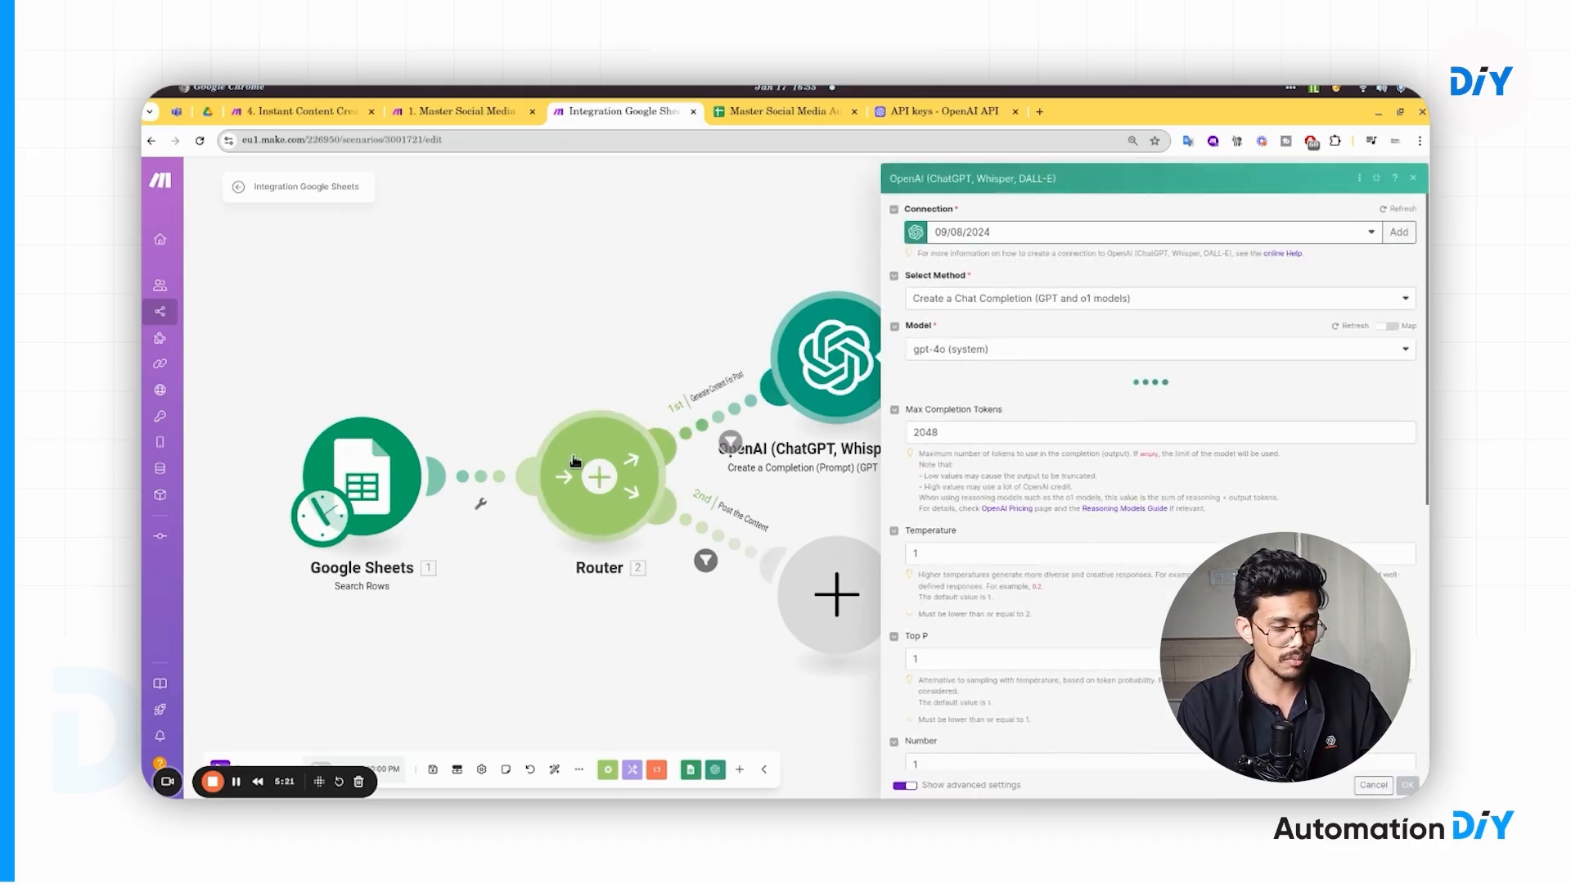
{"action": "left_click_drag", "start_coordinate": [598, 362], "coordinate": [439, 361]}
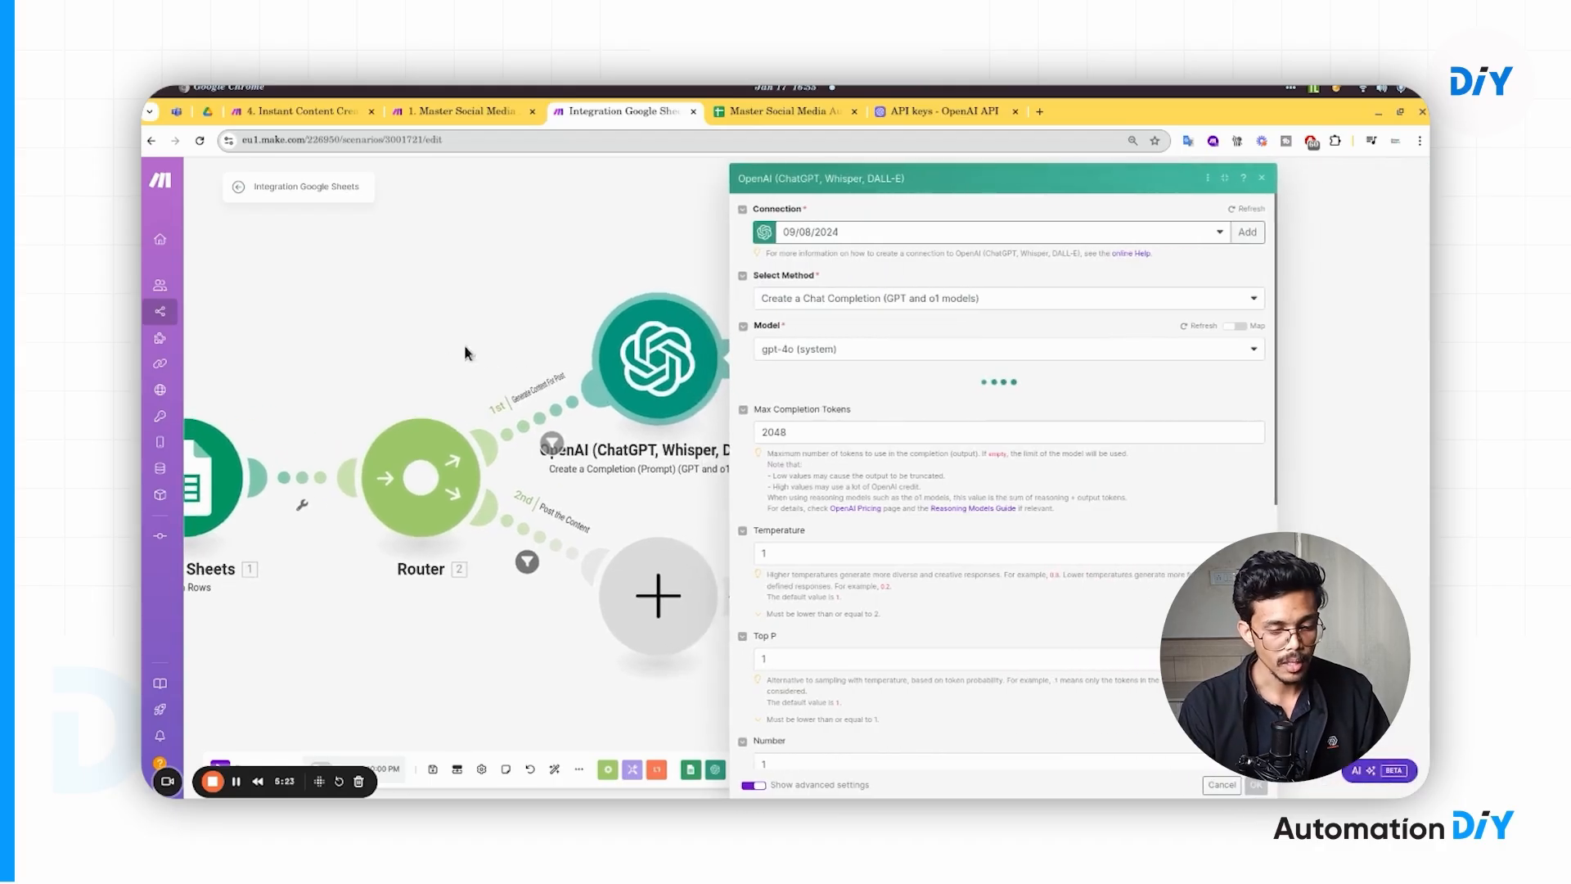
{"action": "left_click", "coordinate": [895, 560]}
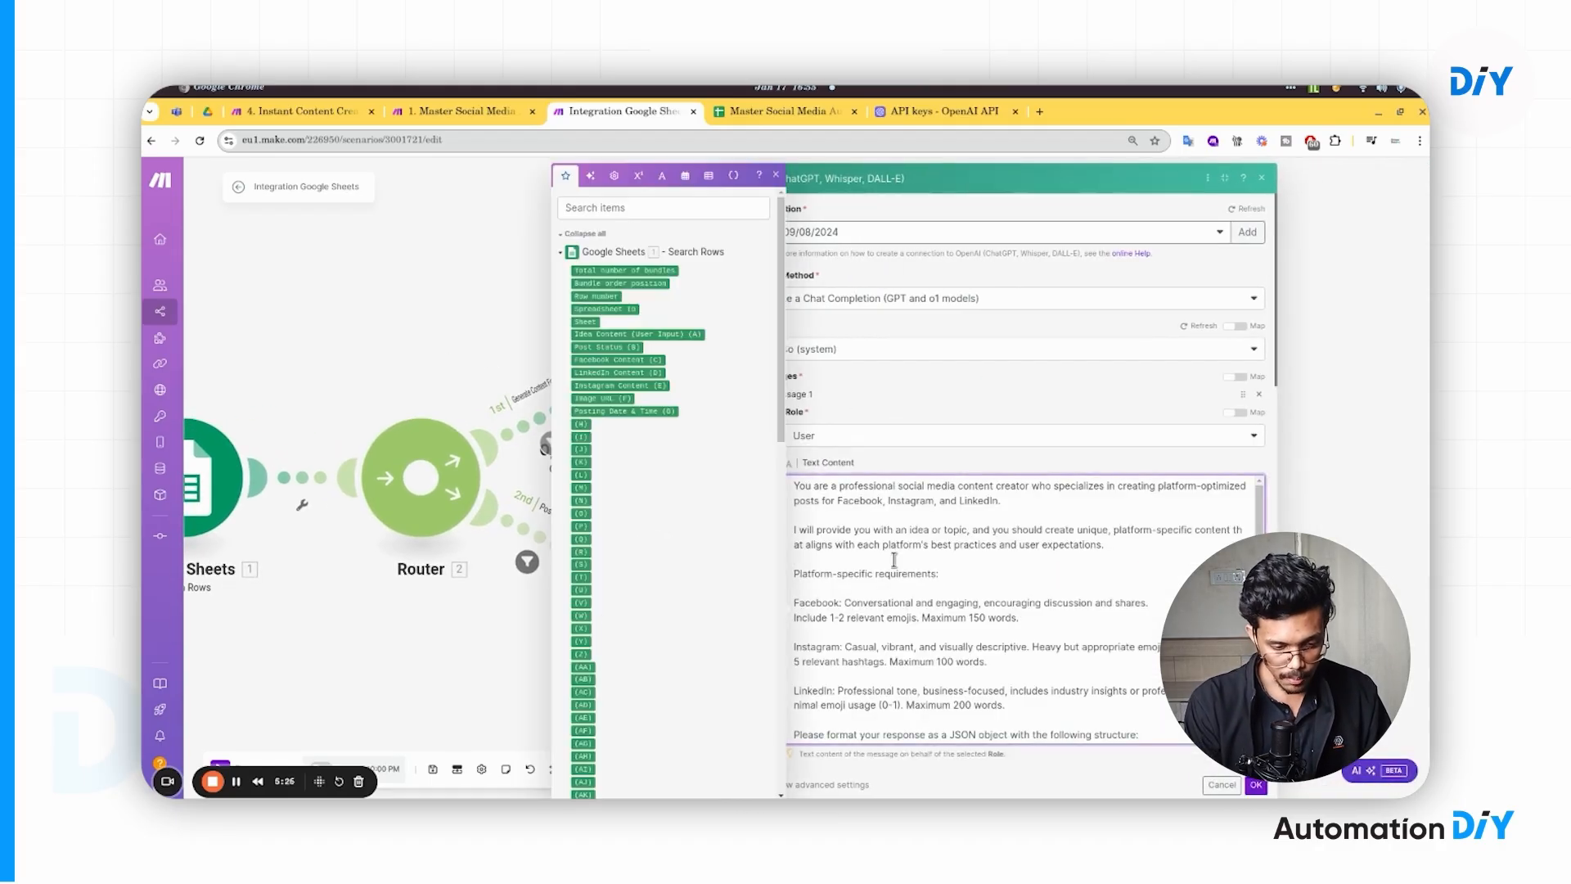
{"action": "scroll", "coordinate": [894, 560], "scroll_direction": "down", "scroll_amount": 3}
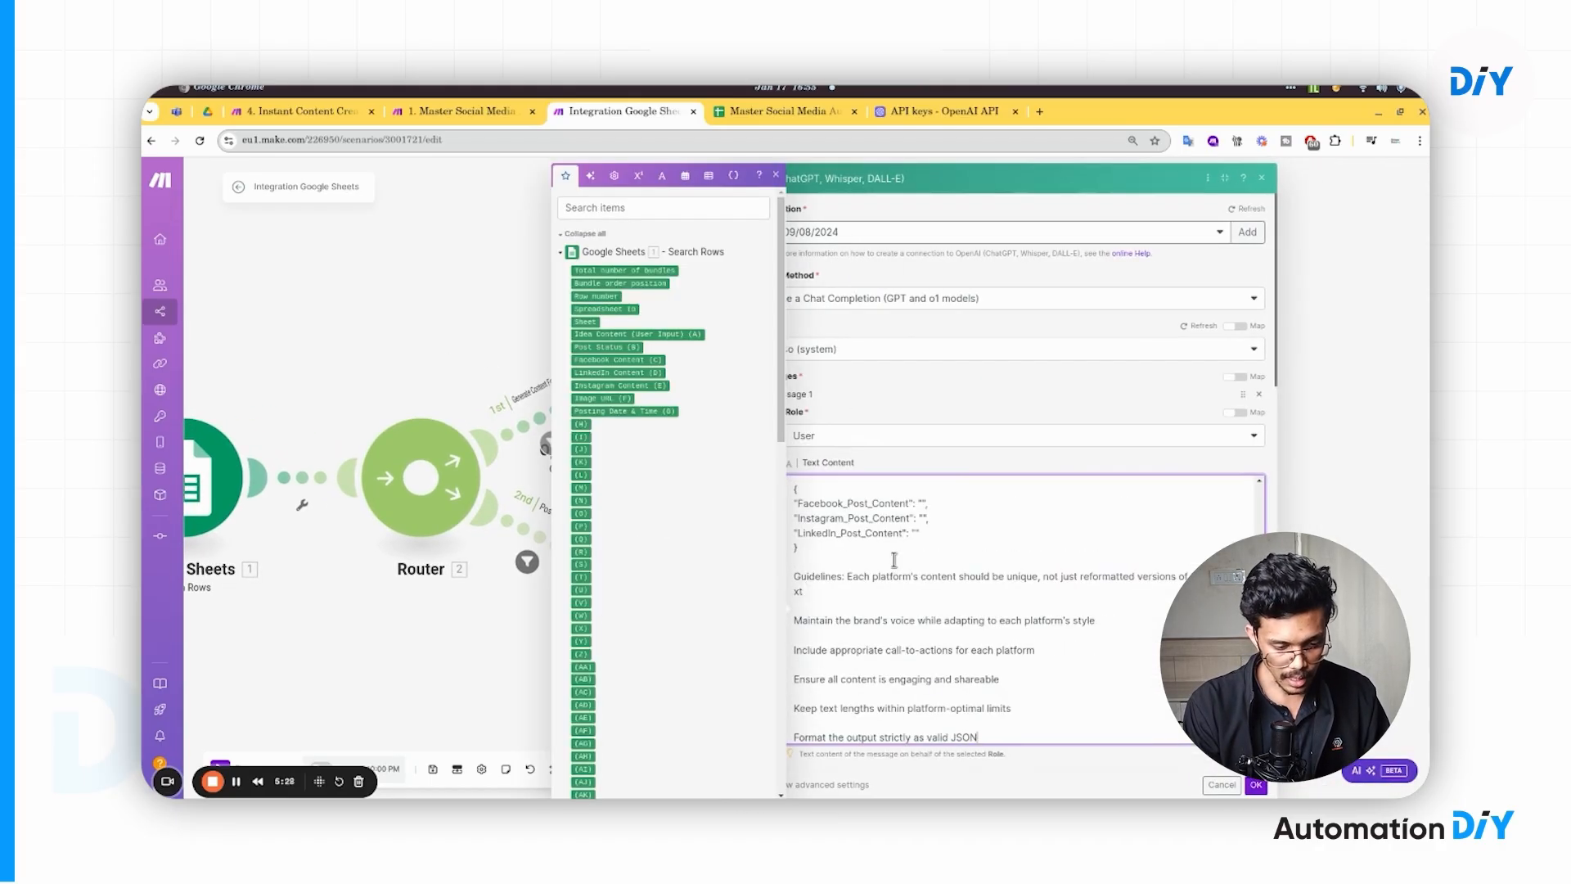
{"action": "scroll", "coordinate": [995, 601], "scroll_direction": "down", "scroll_amount": 10}
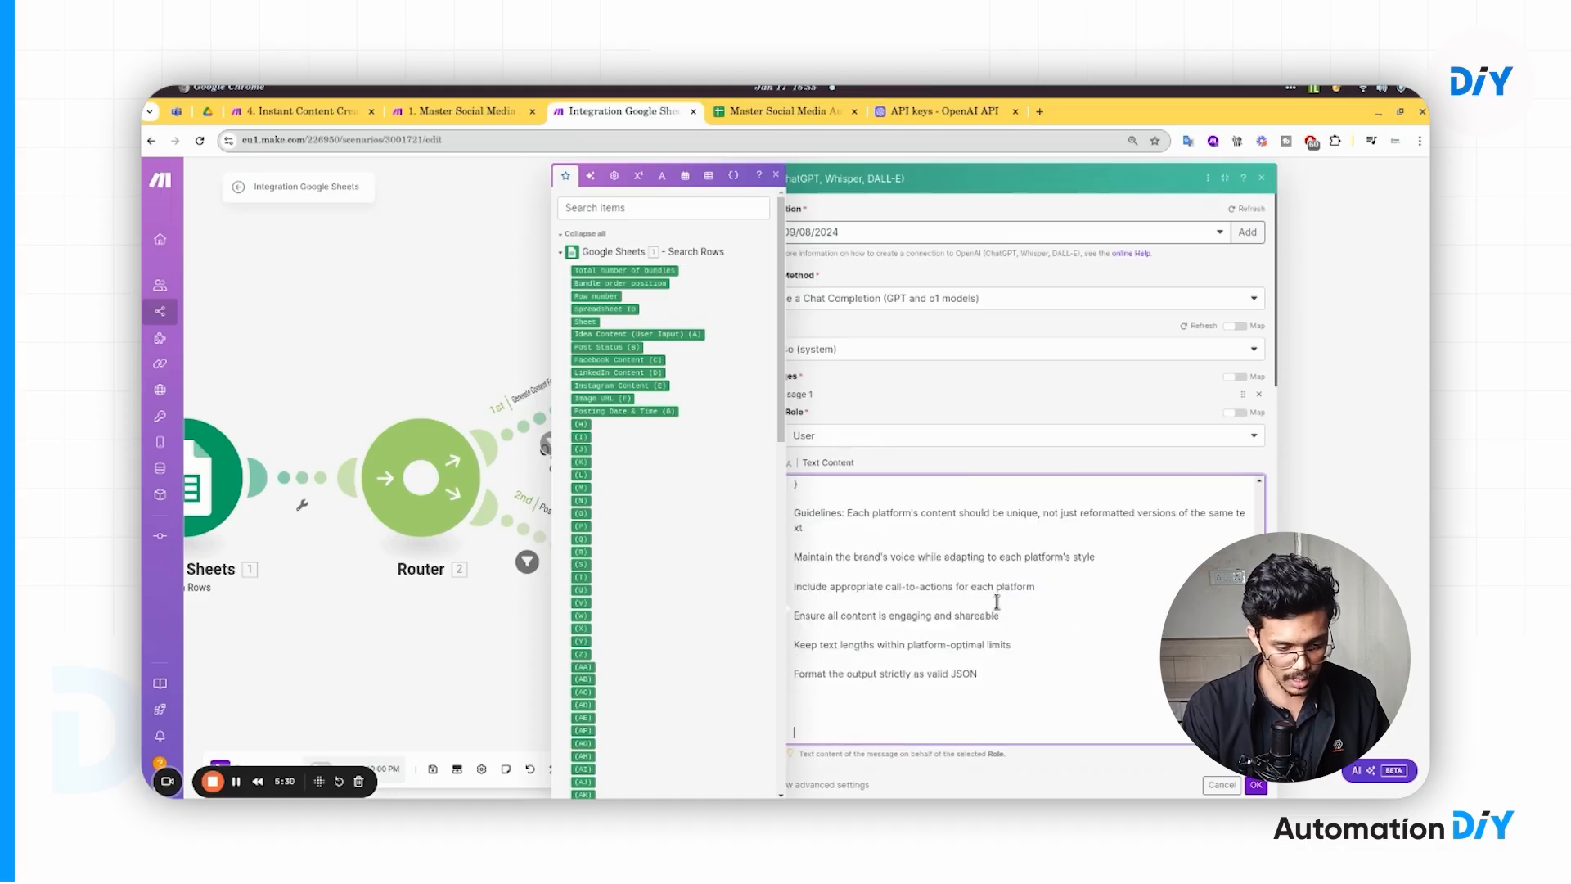
{"action": "scroll", "coordinate": [984, 511], "scroll_direction": "up", "scroll_amount": 10}
{"action": "scroll", "coordinate": [982, 507], "scroll_direction": "down", "scroll_amount": 1}
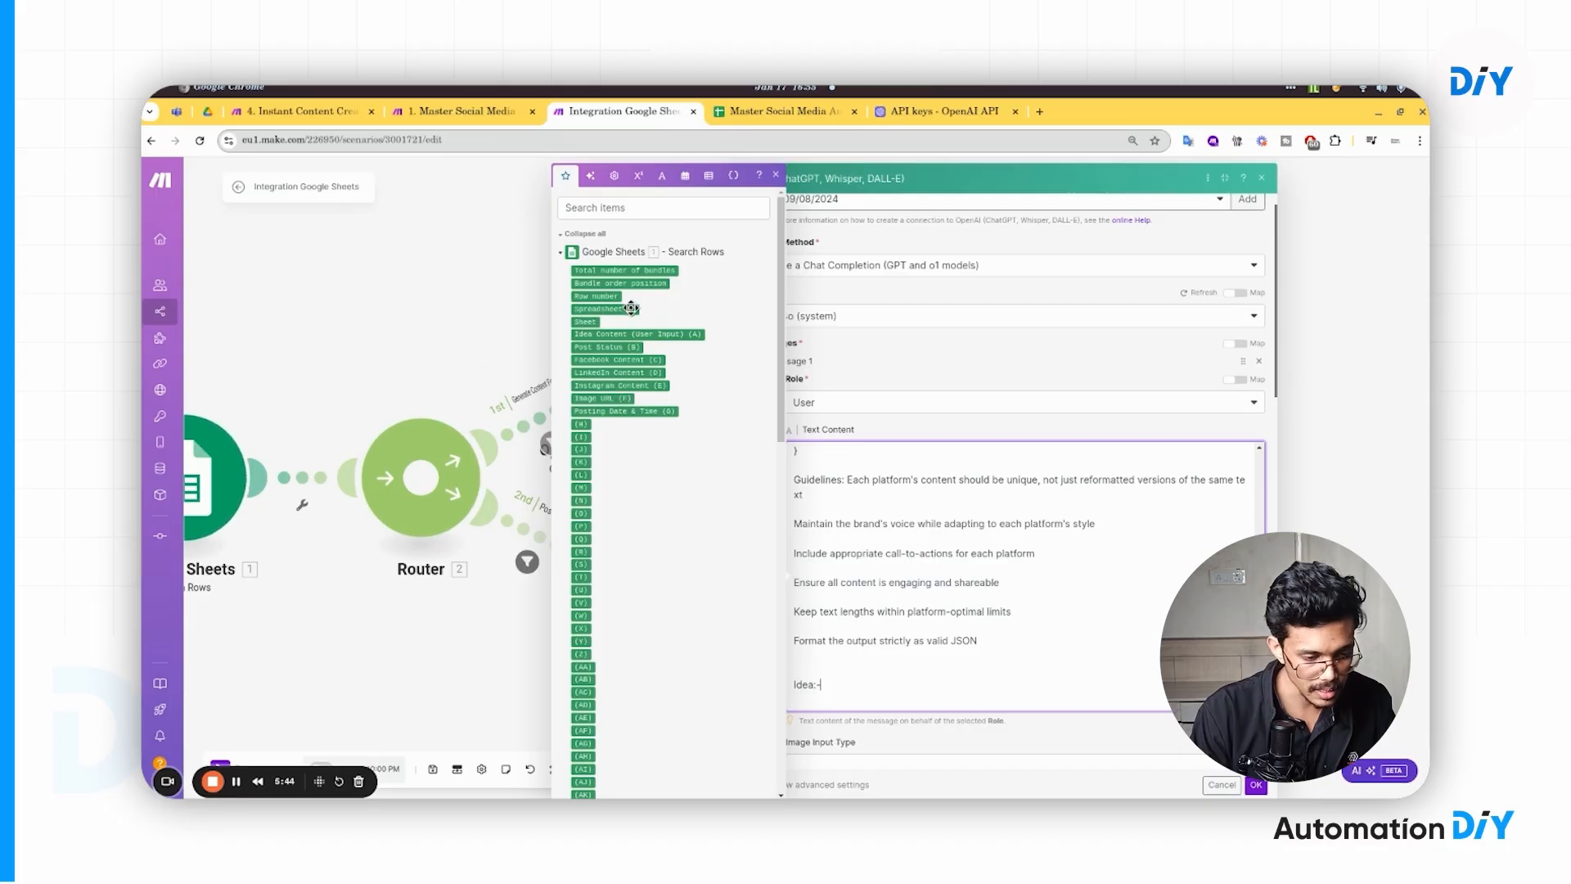
- Map Idea Content (User Input) (A) after 'Idea:-' in the prompt and save the module
{"action": "left_click", "coordinate": [680, 335]}
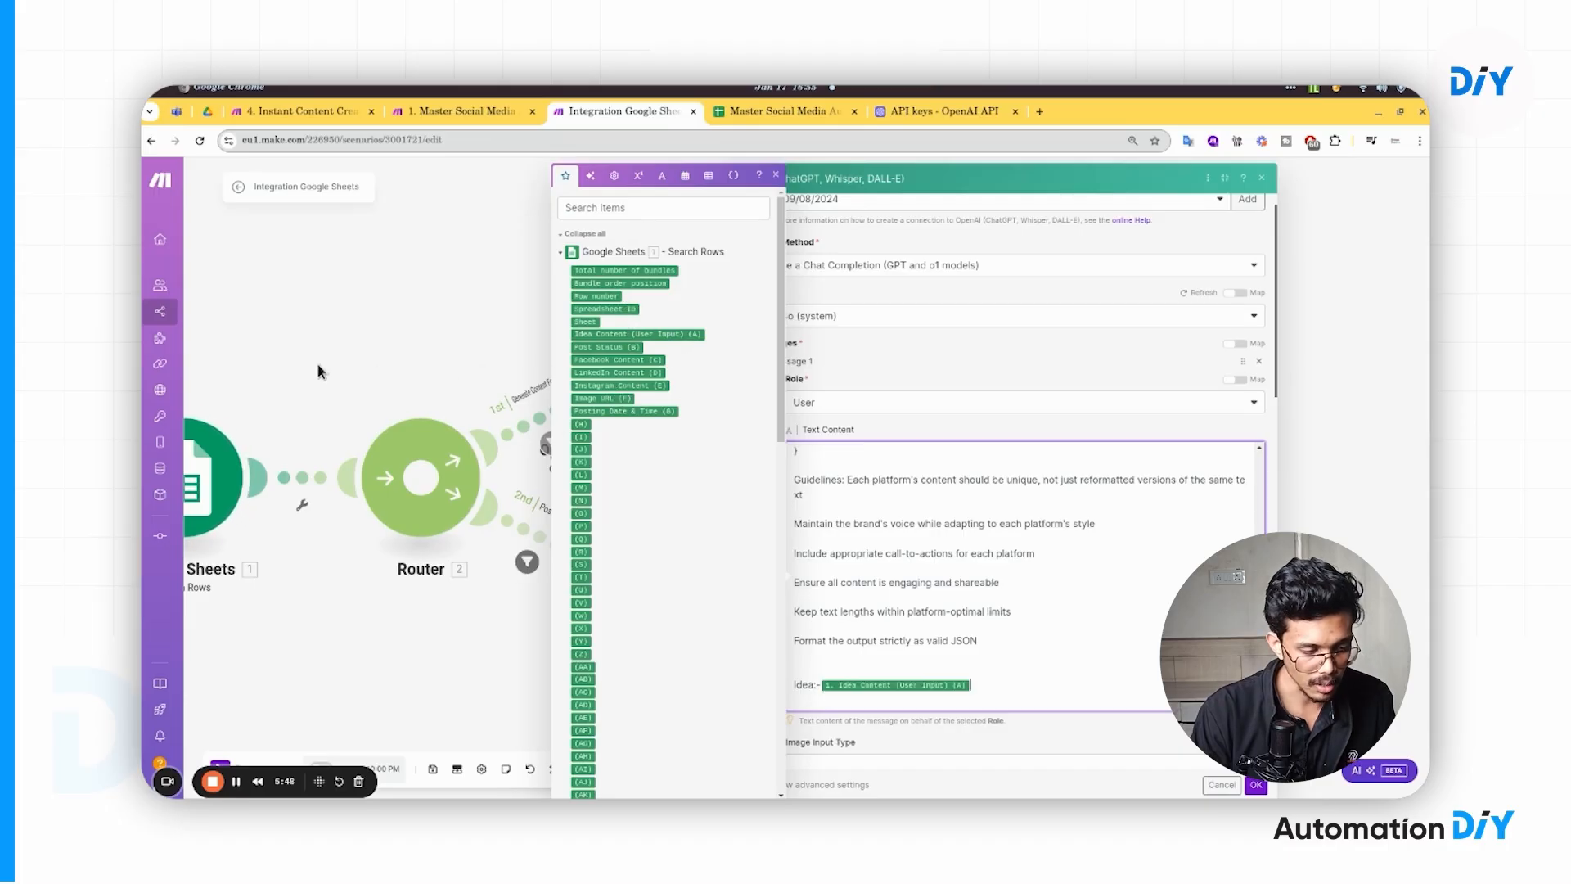
{"action": "left_click_drag", "start_coordinate": [317, 365], "coordinate": [523, 364]}
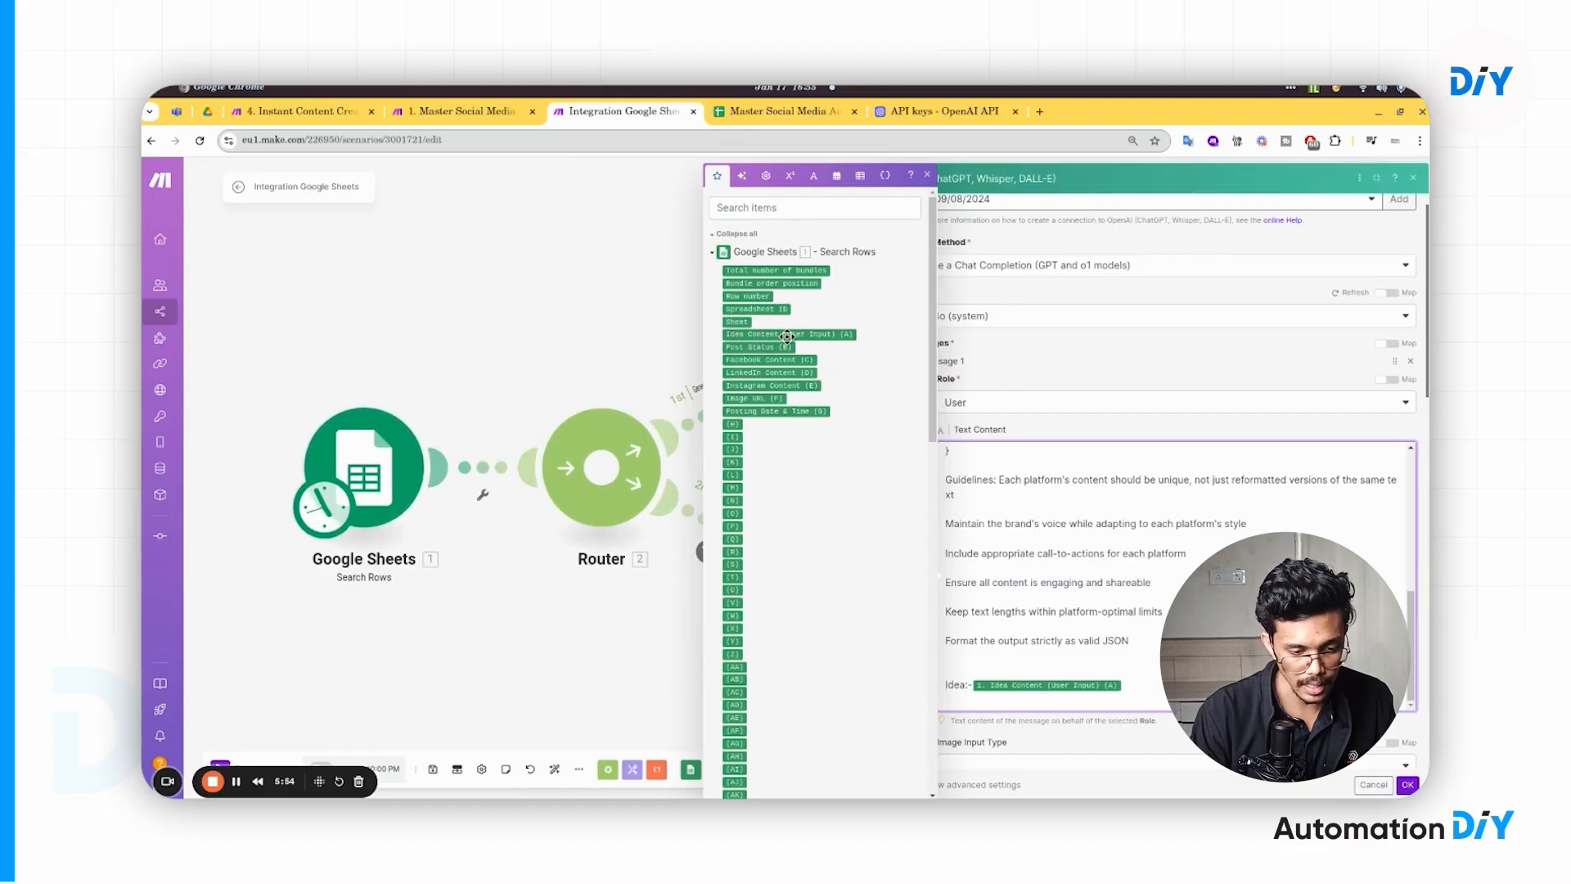
{"action": "left_click", "coordinate": [1045, 704]}
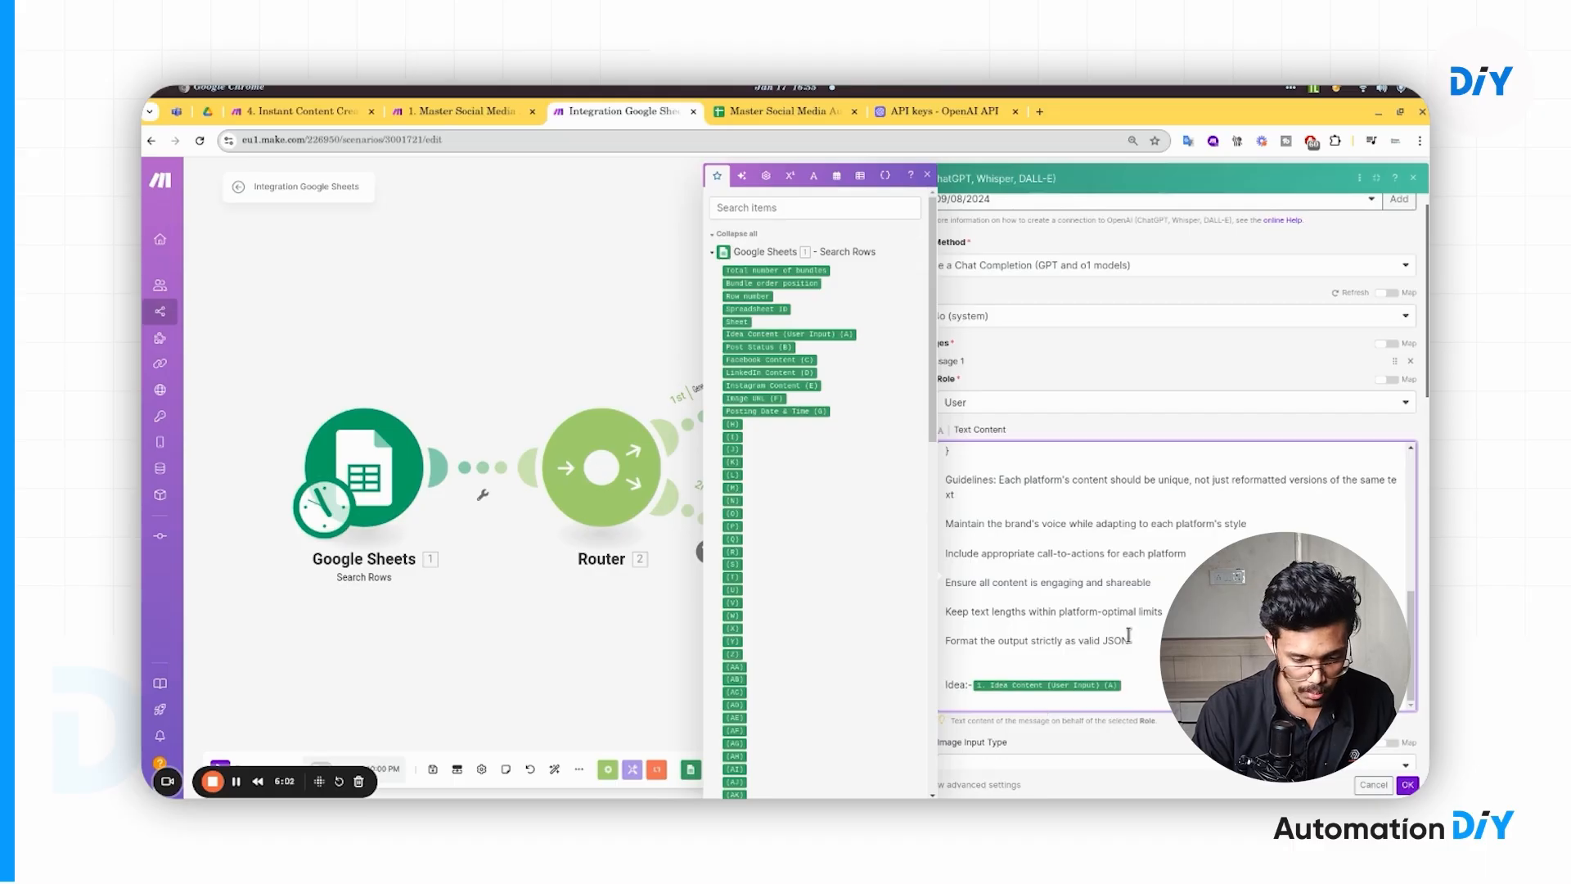
{"action": "scroll", "coordinate": [1175, 490], "scroll_direction": "down", "scroll_amount": 5}
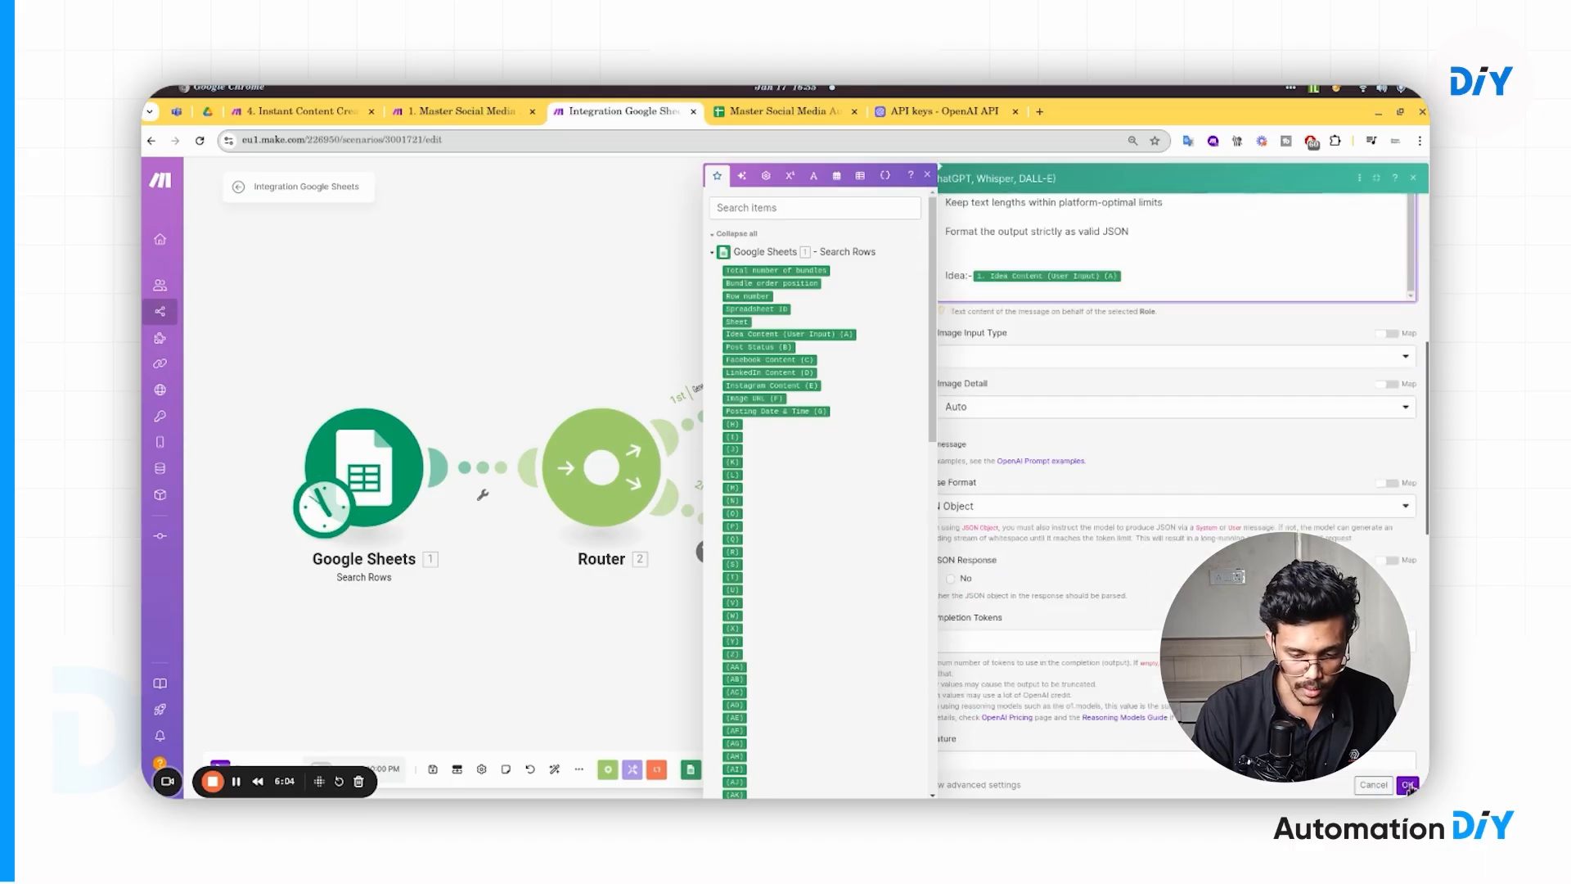
{"action": "left_click", "coordinate": [1407, 785]}
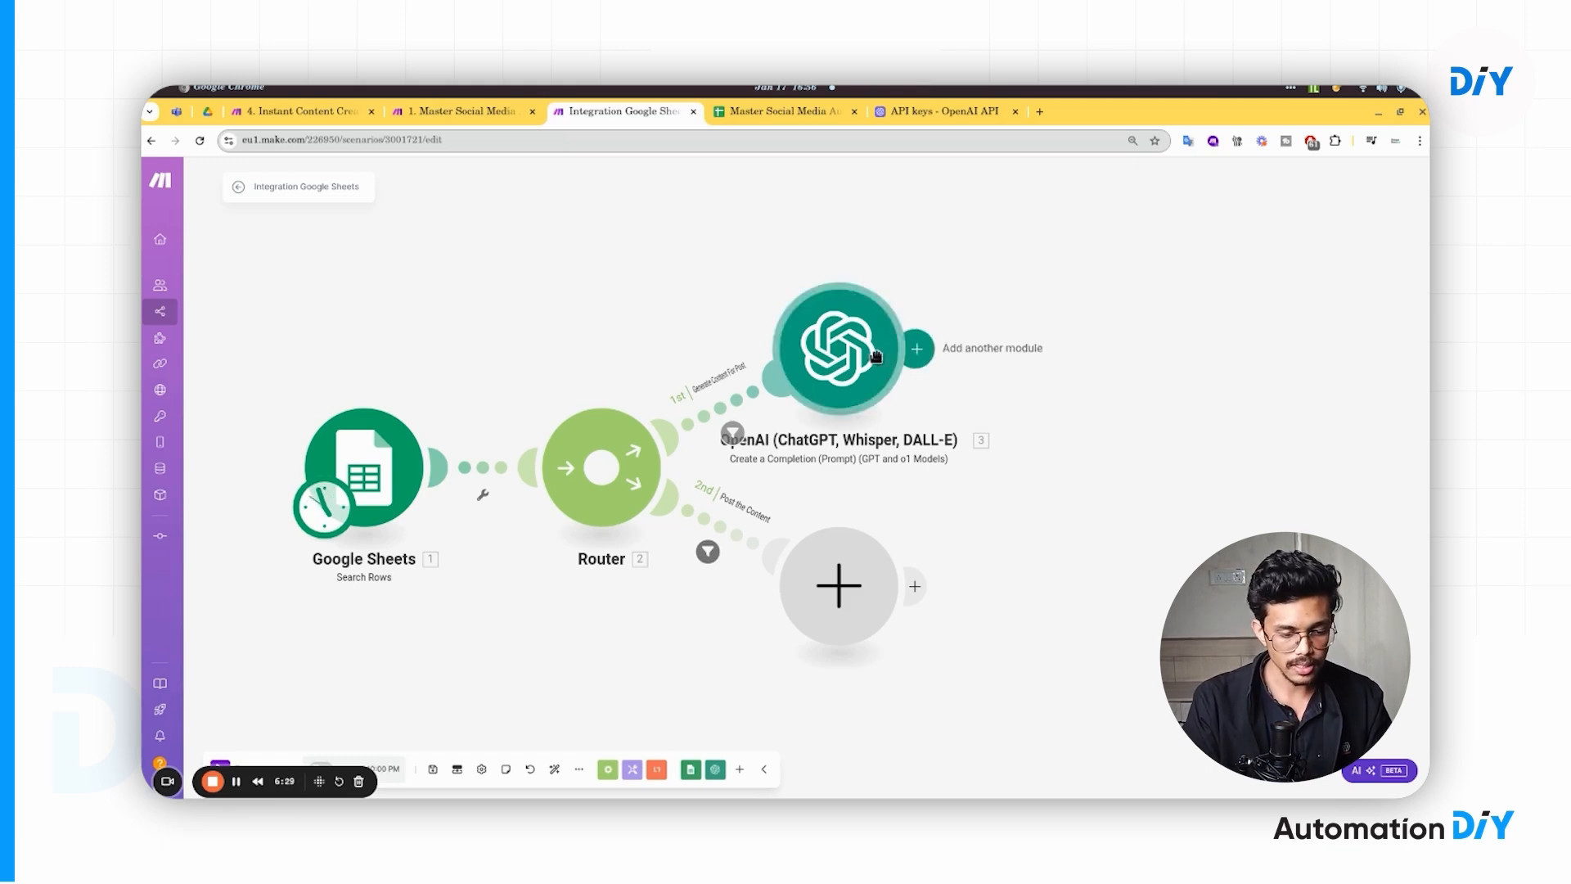
- Add a module after the completion, pick OpenAI (ChatGPT, Whisper, DALL-E), and browse its actions
{"action": "scroll", "coordinate": [979, 439], "scroll_direction": "right", "scroll_amount": 3}
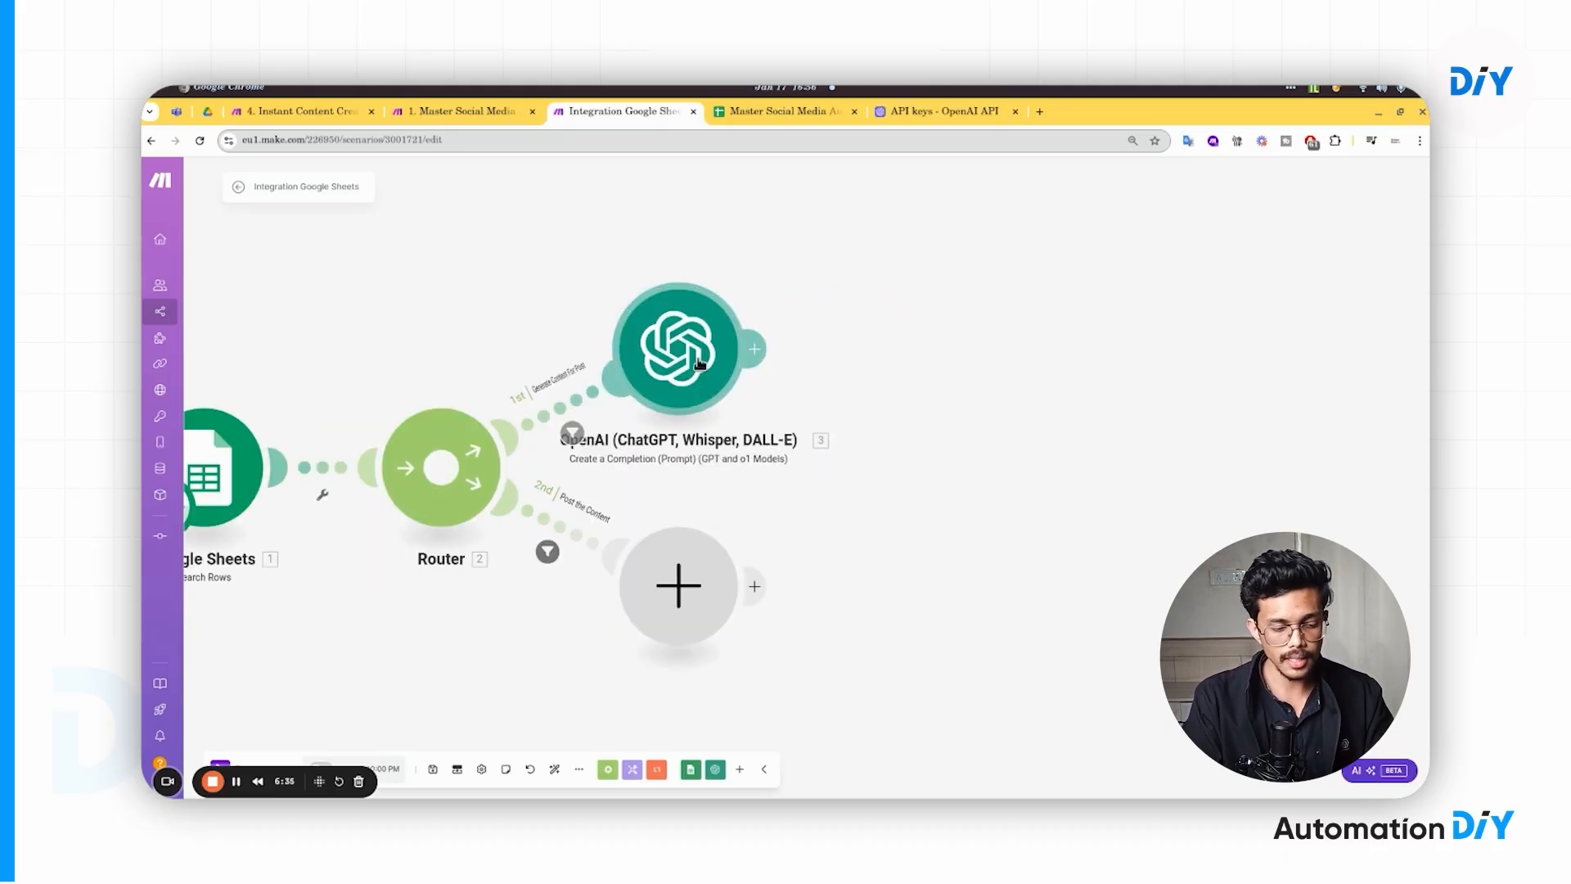
{"action": "left_click", "coordinate": [754, 350]}
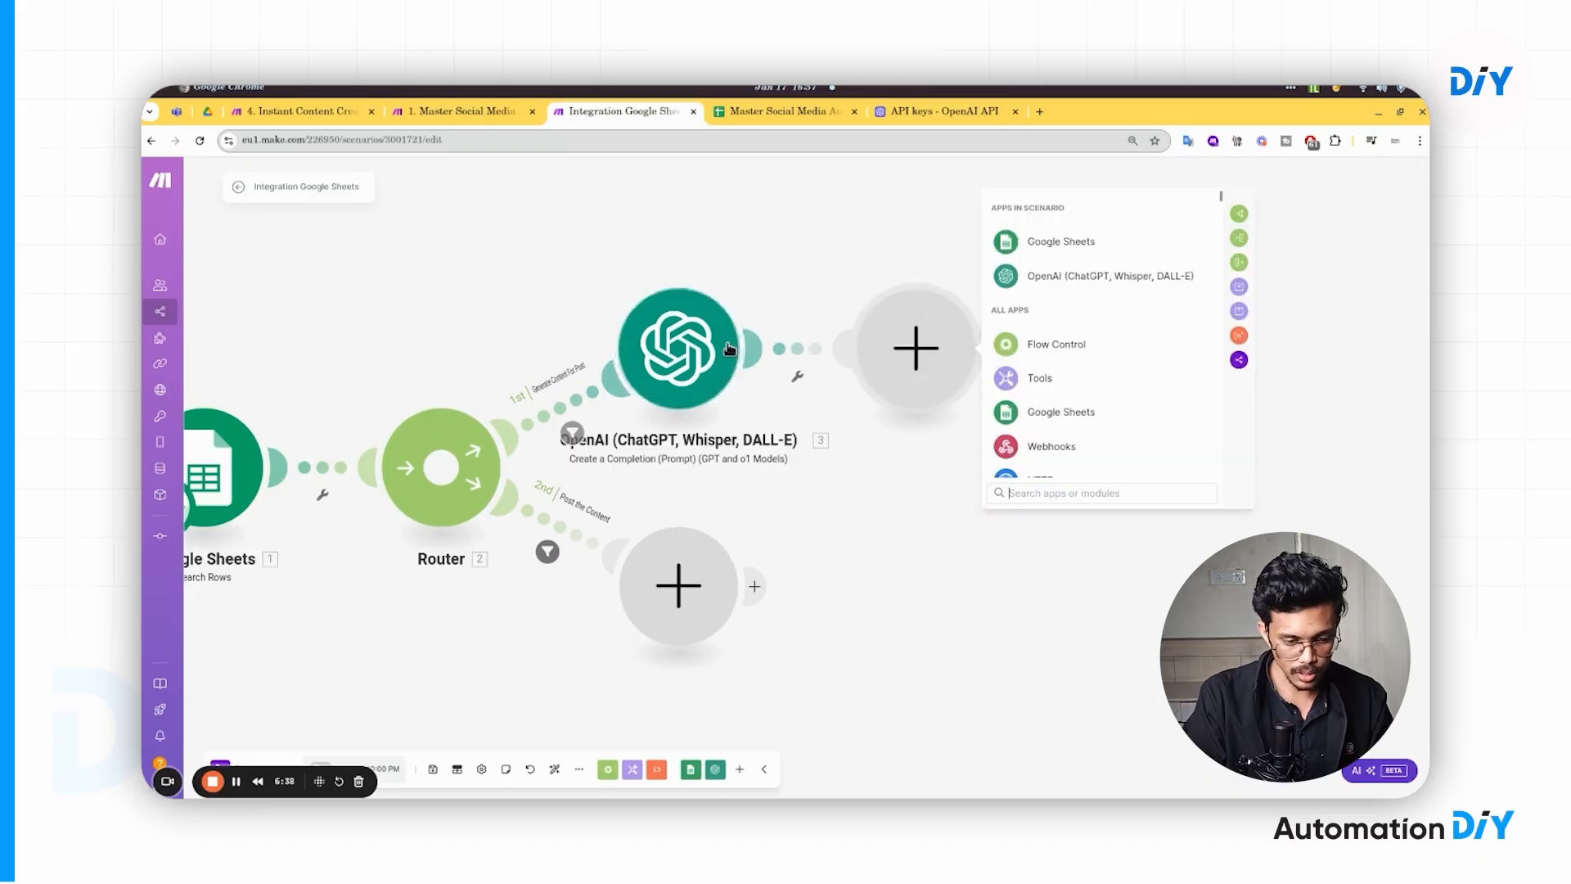
{"action": "left_click", "coordinate": [1053, 282]}
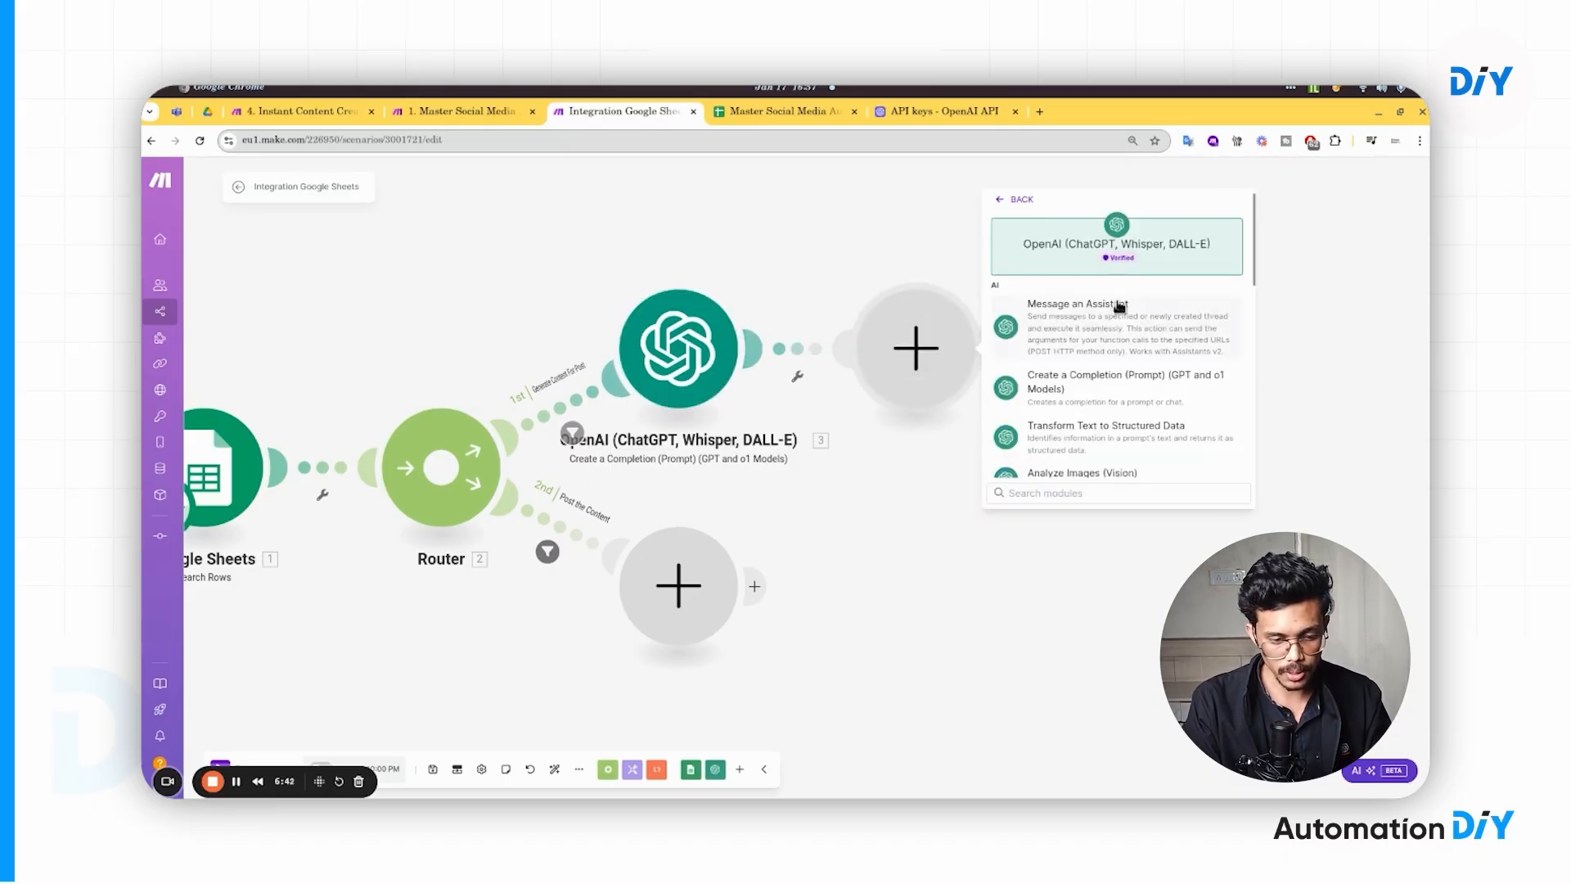
{"action": "scroll", "coordinate": [1113, 379], "scroll_direction": "down", "scroll_amount": 2}
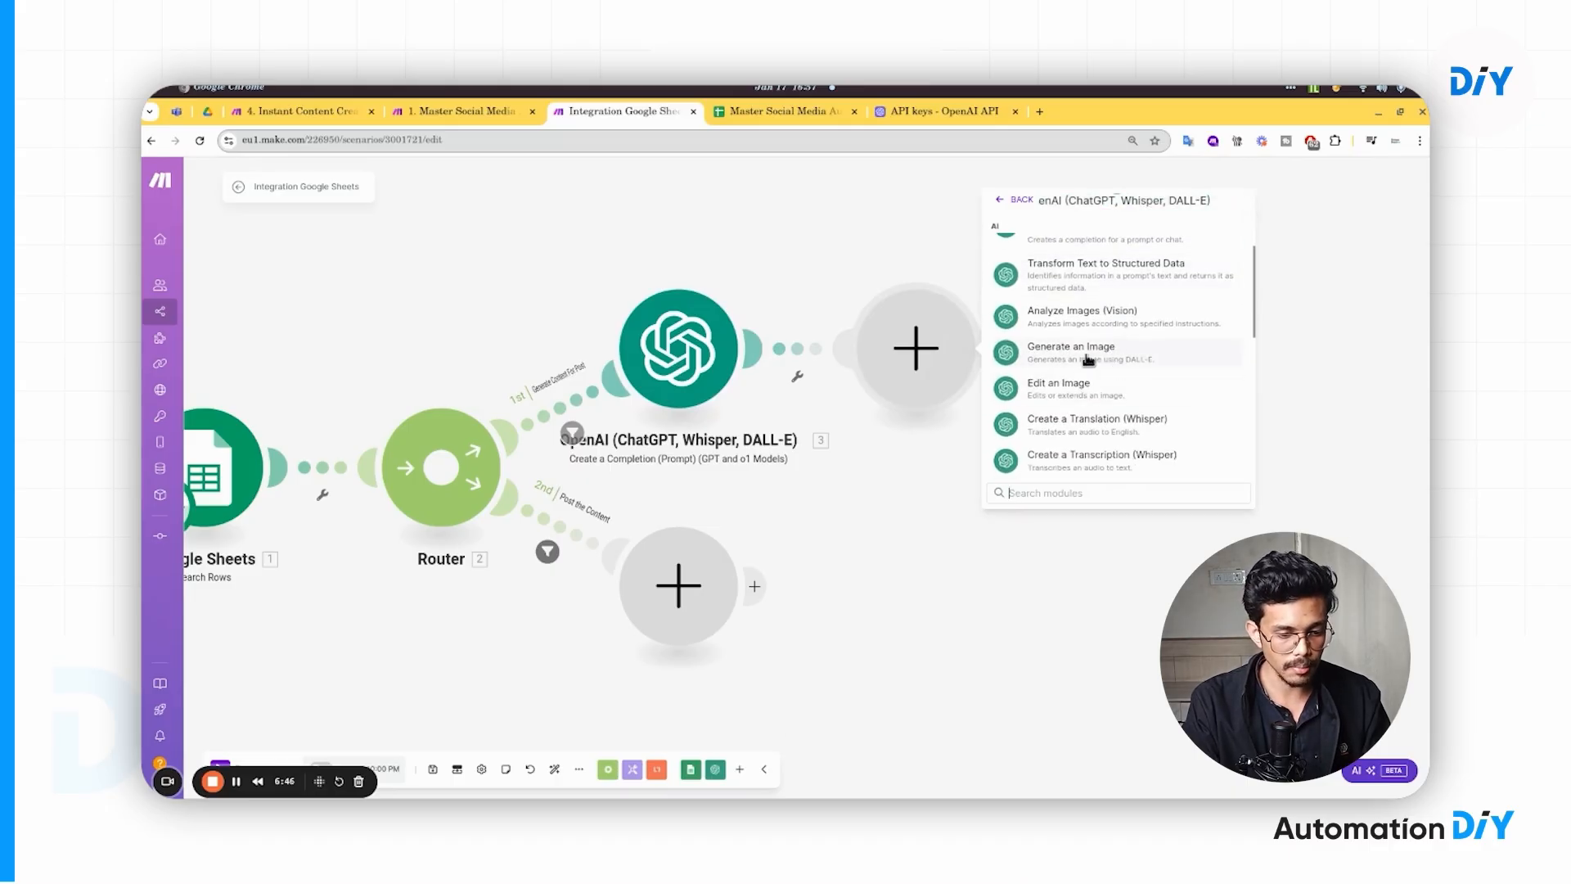
{"action": "scroll", "coordinate": [1088, 360], "scroll_direction": "up", "scroll_amount": 1}
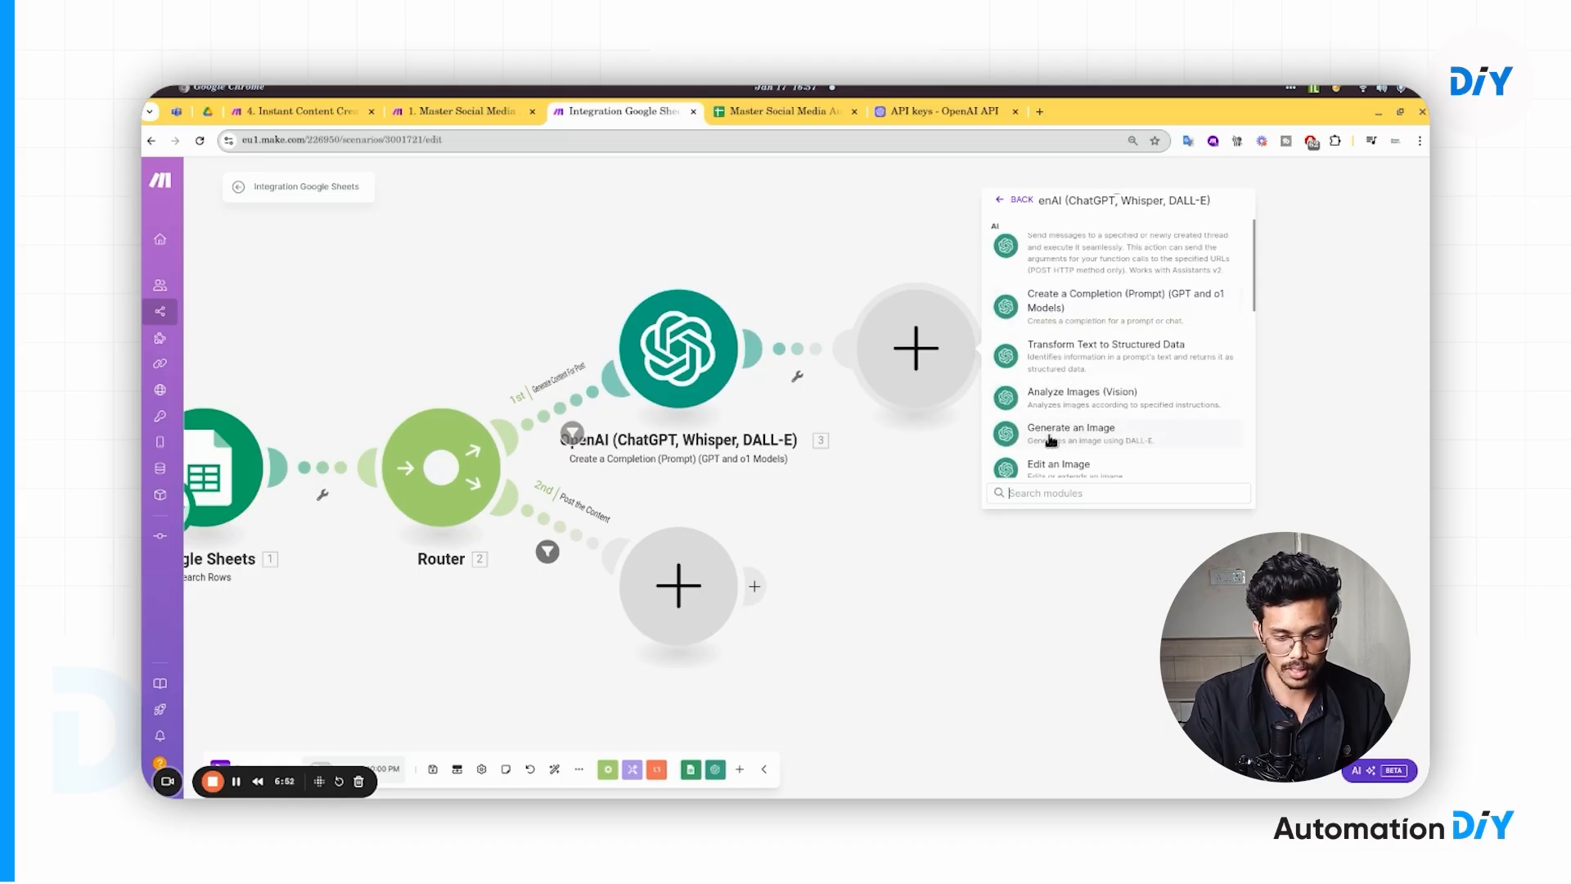
- Choose Generate an Image with the 09/08/2024 connection and the Dall-E 3 model
{"action": "left_click", "coordinate": [1101, 440]}
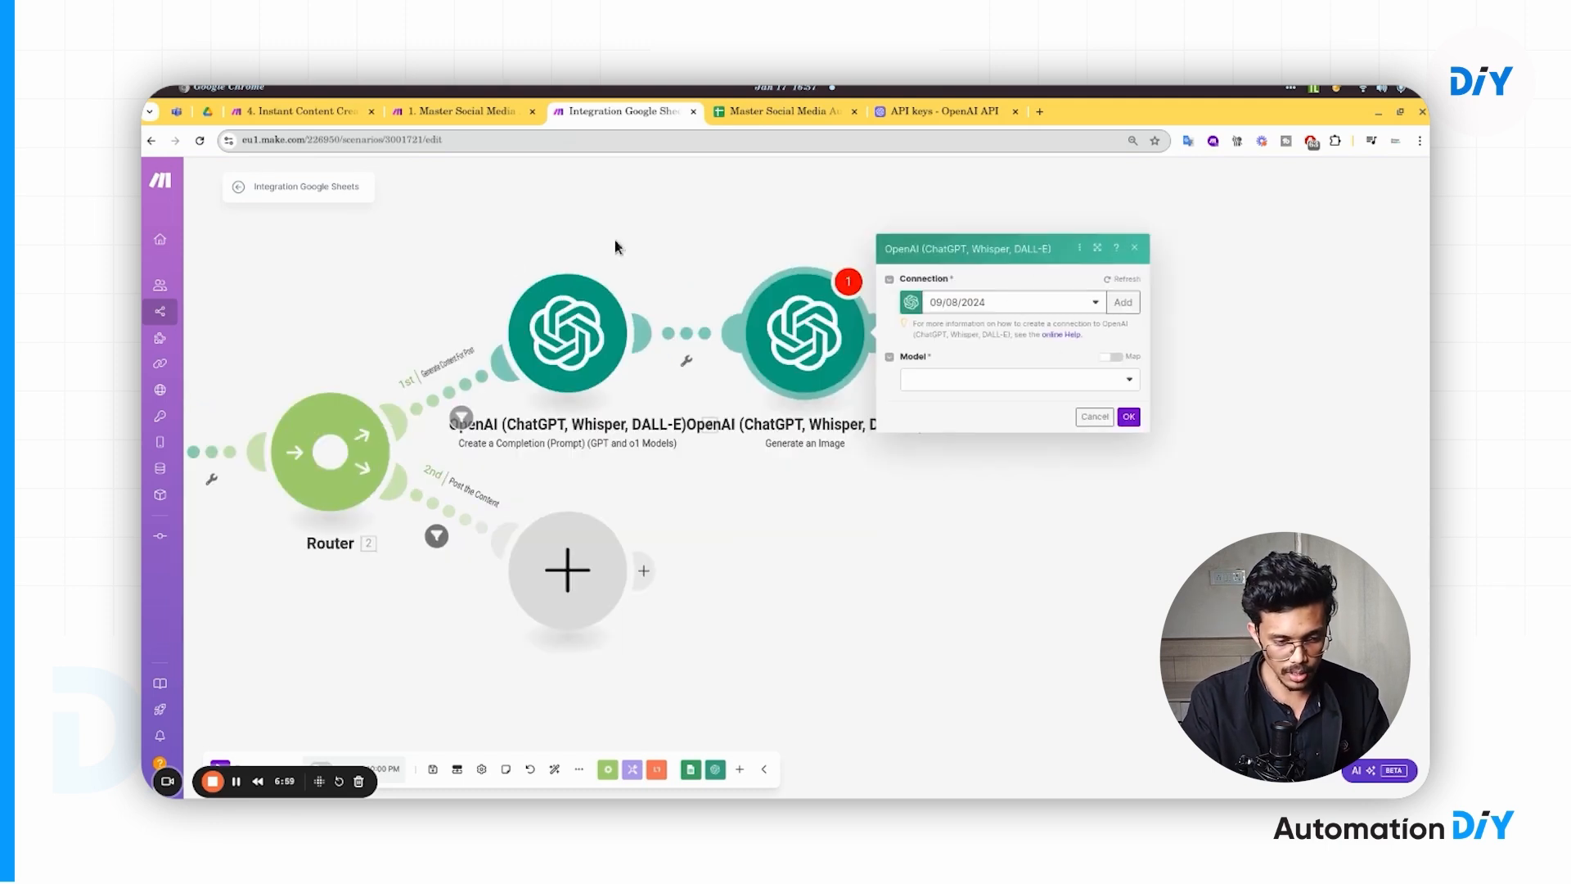
{"action": "left_click", "coordinate": [967, 304]}
{"action": "left_click", "coordinate": [970, 309]}
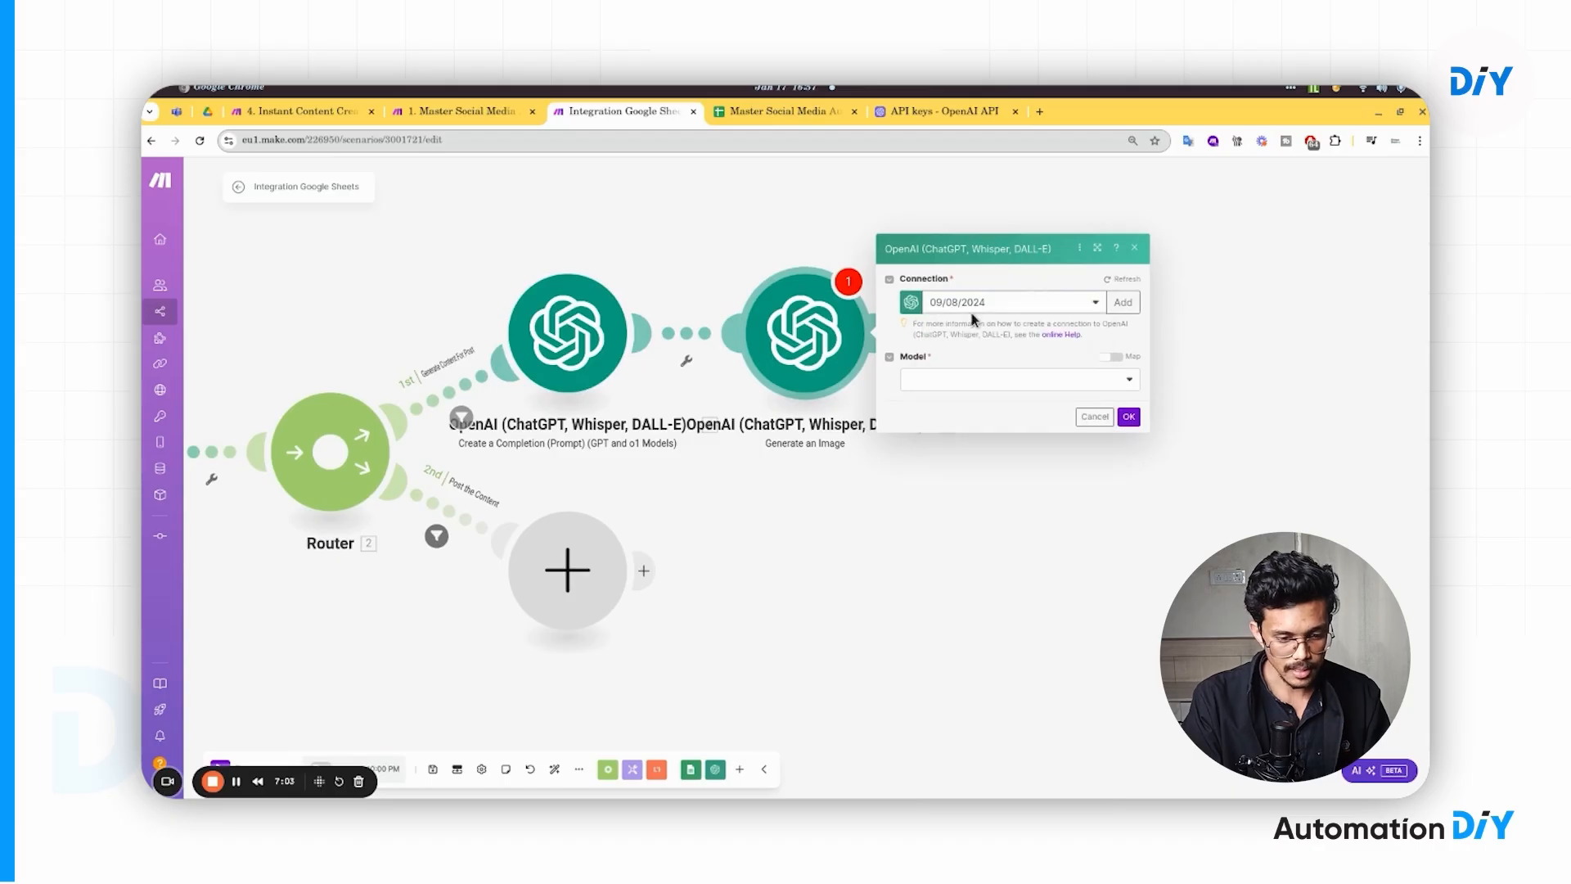
{"action": "left_click", "coordinate": [969, 383]}
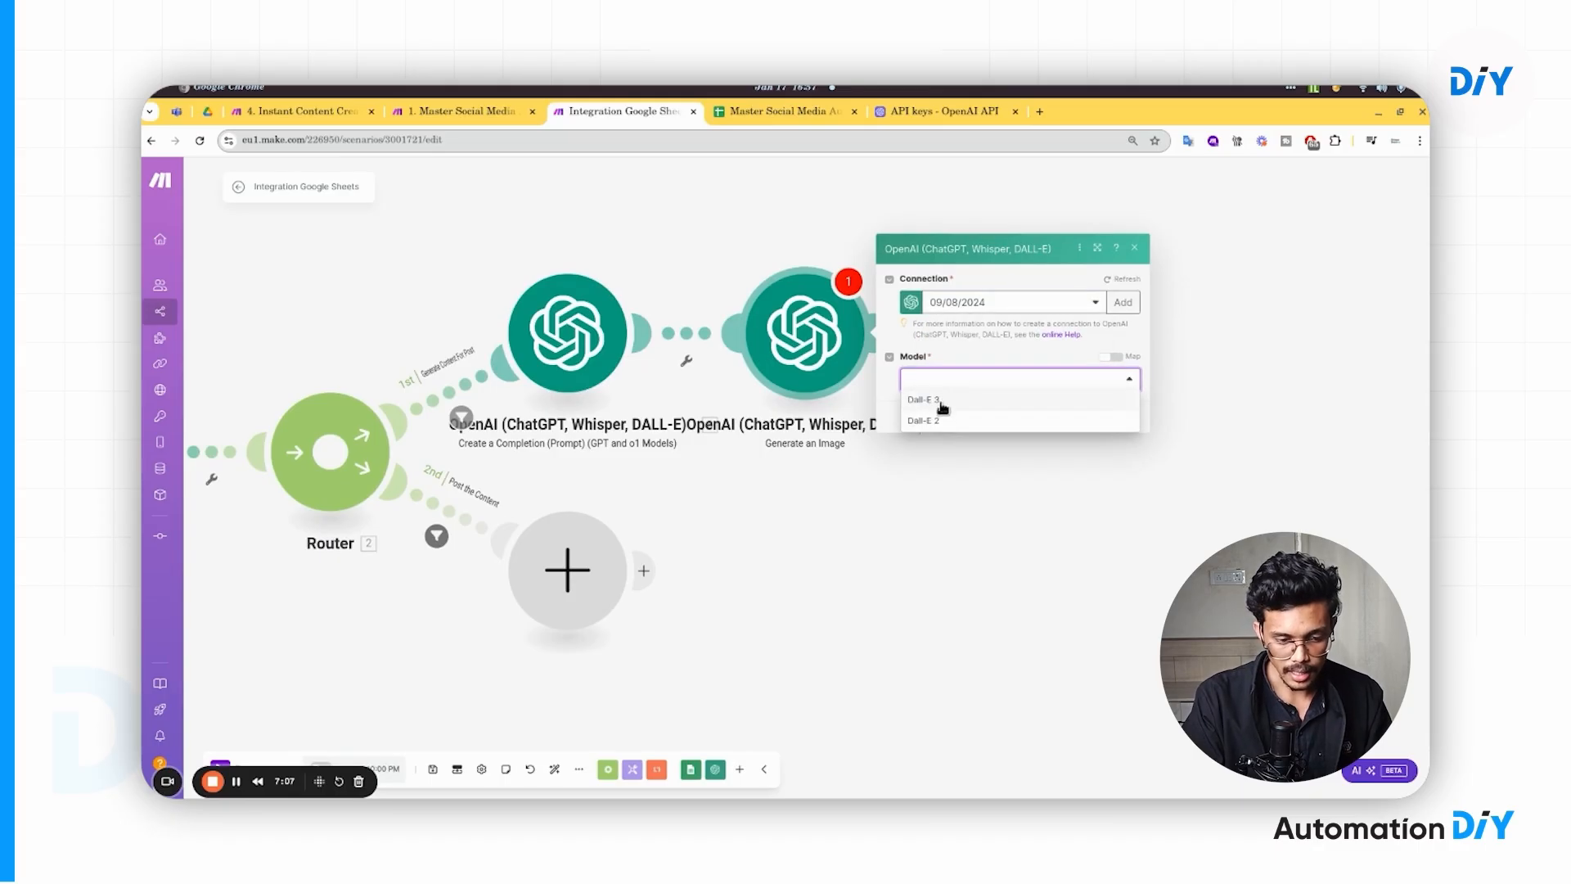
{"action": "left_click", "coordinate": [946, 400]}
{"action": "left_click", "coordinate": [949, 390]}
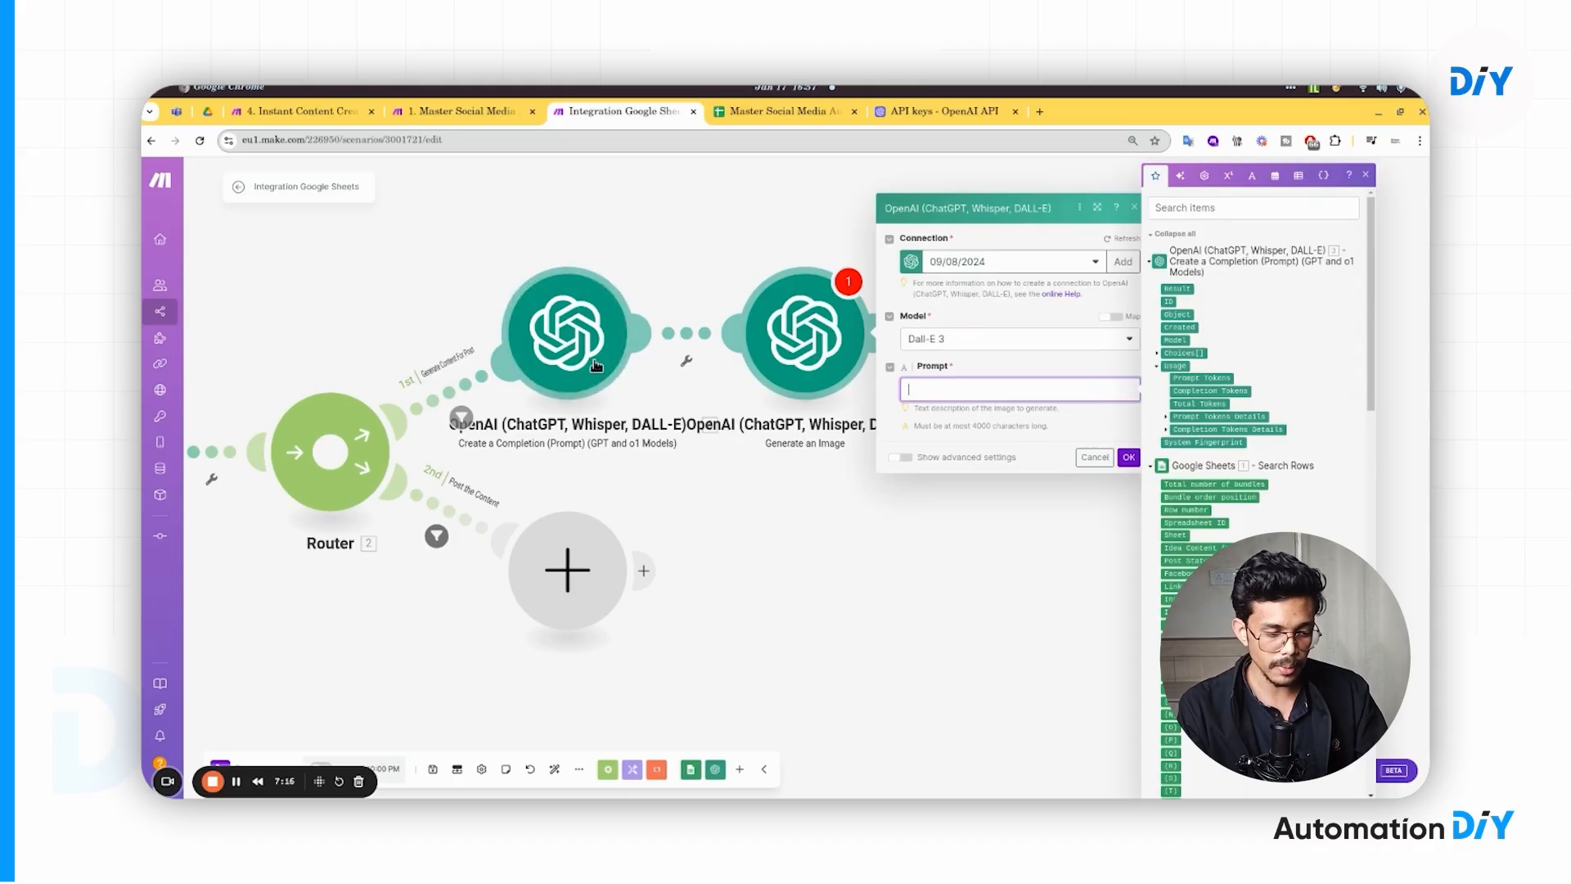
{"action": "left_click_drag", "start_coordinate": [664, 446], "coordinate": [1007, 439]}
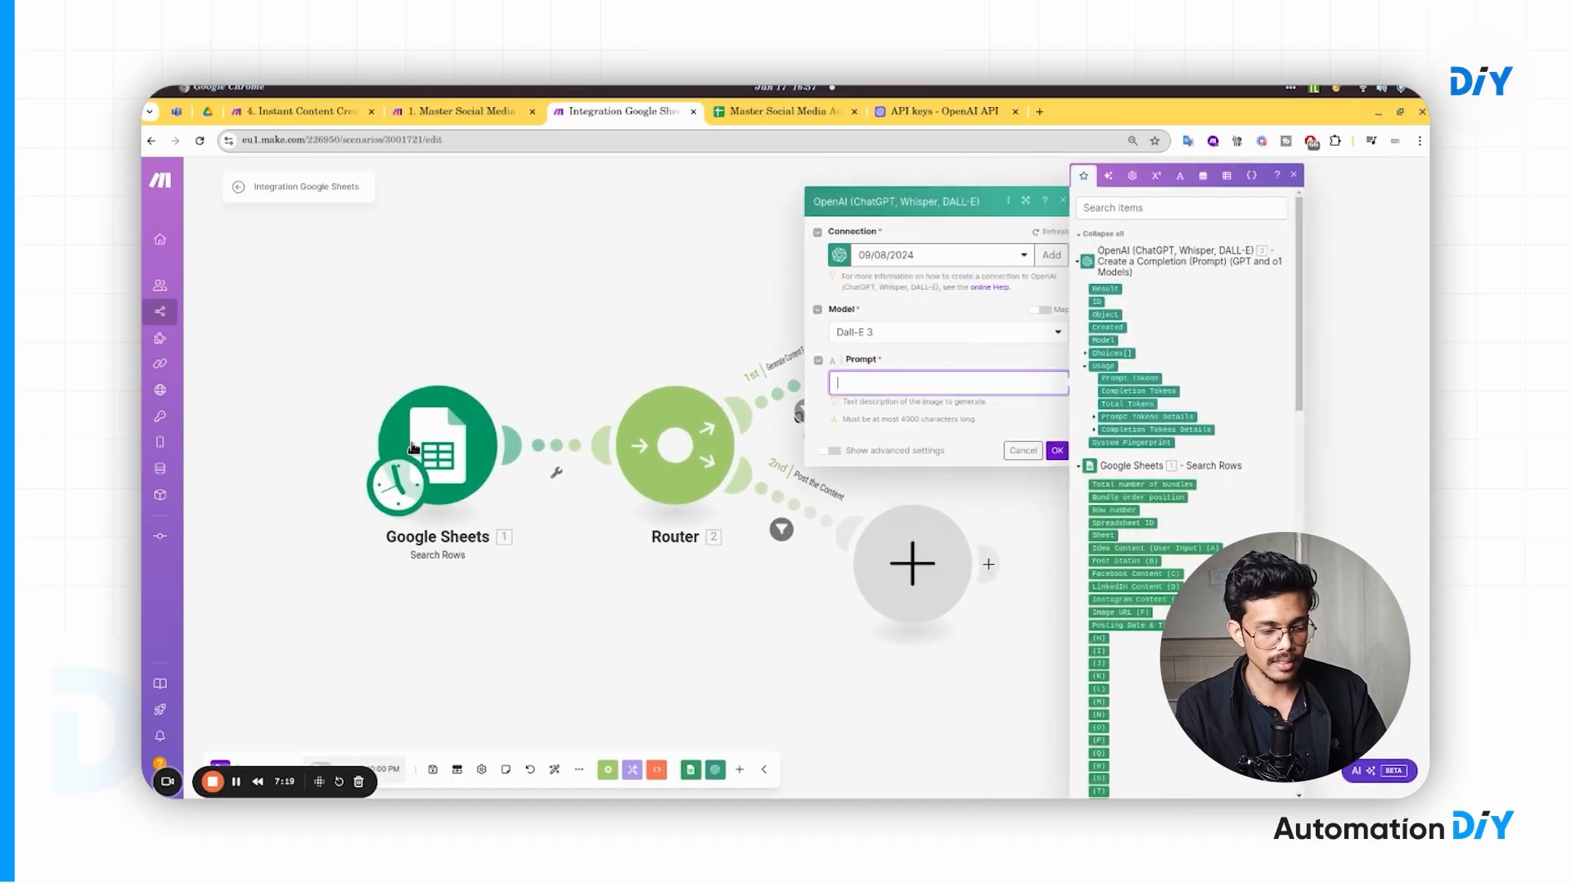
{"action": "left_click_drag", "start_coordinate": [734, 306], "coordinate": [439, 306]}
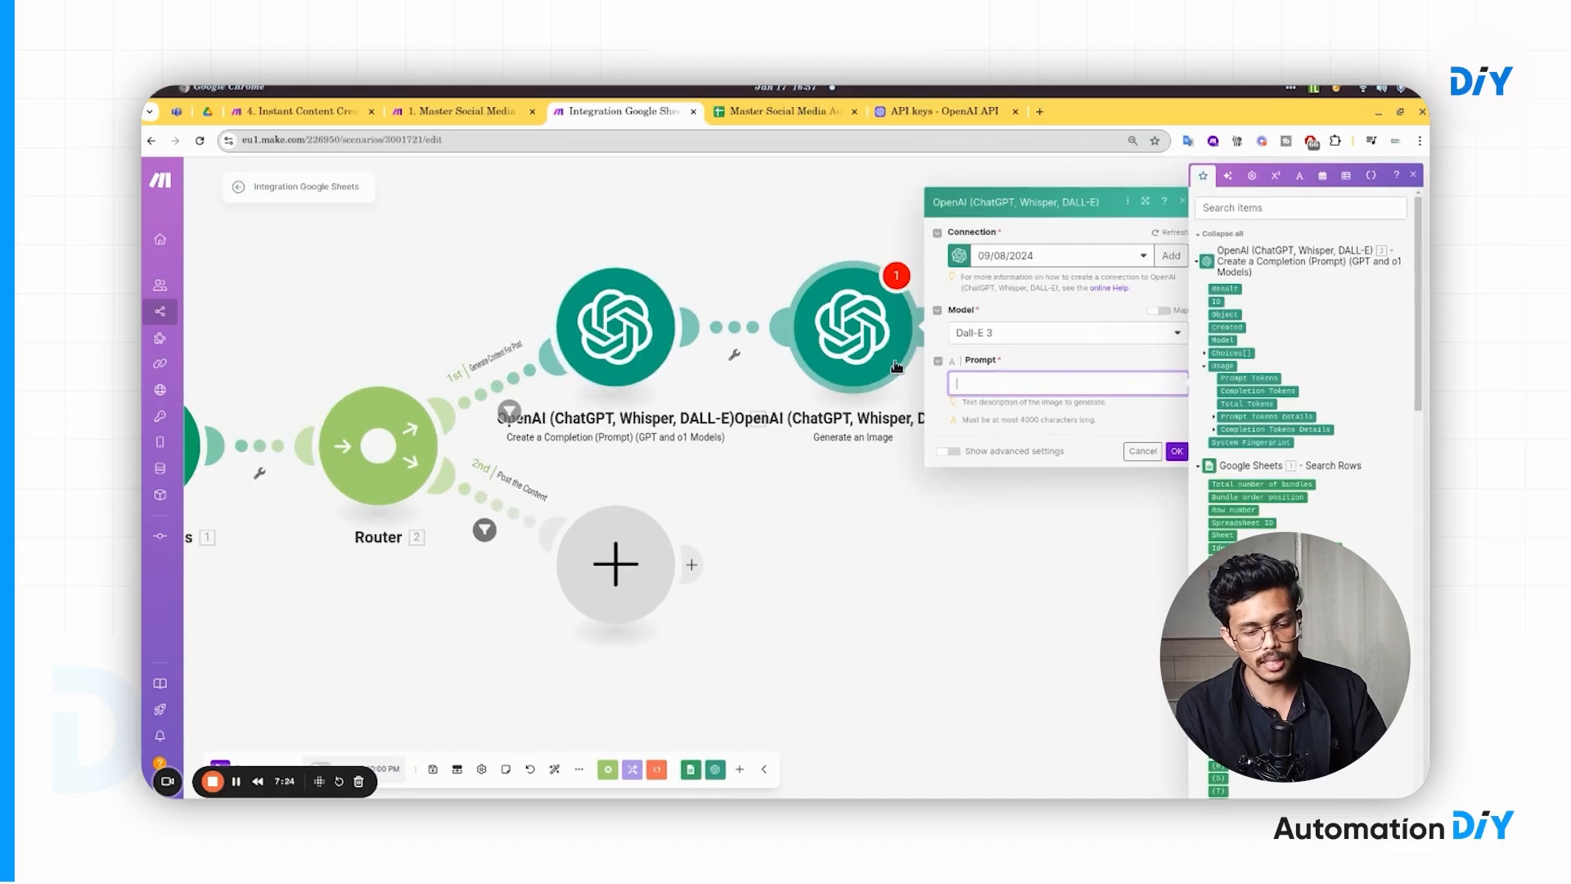
{"action": "left_click_drag", "start_coordinate": [896, 367], "coordinate": [752, 397]}
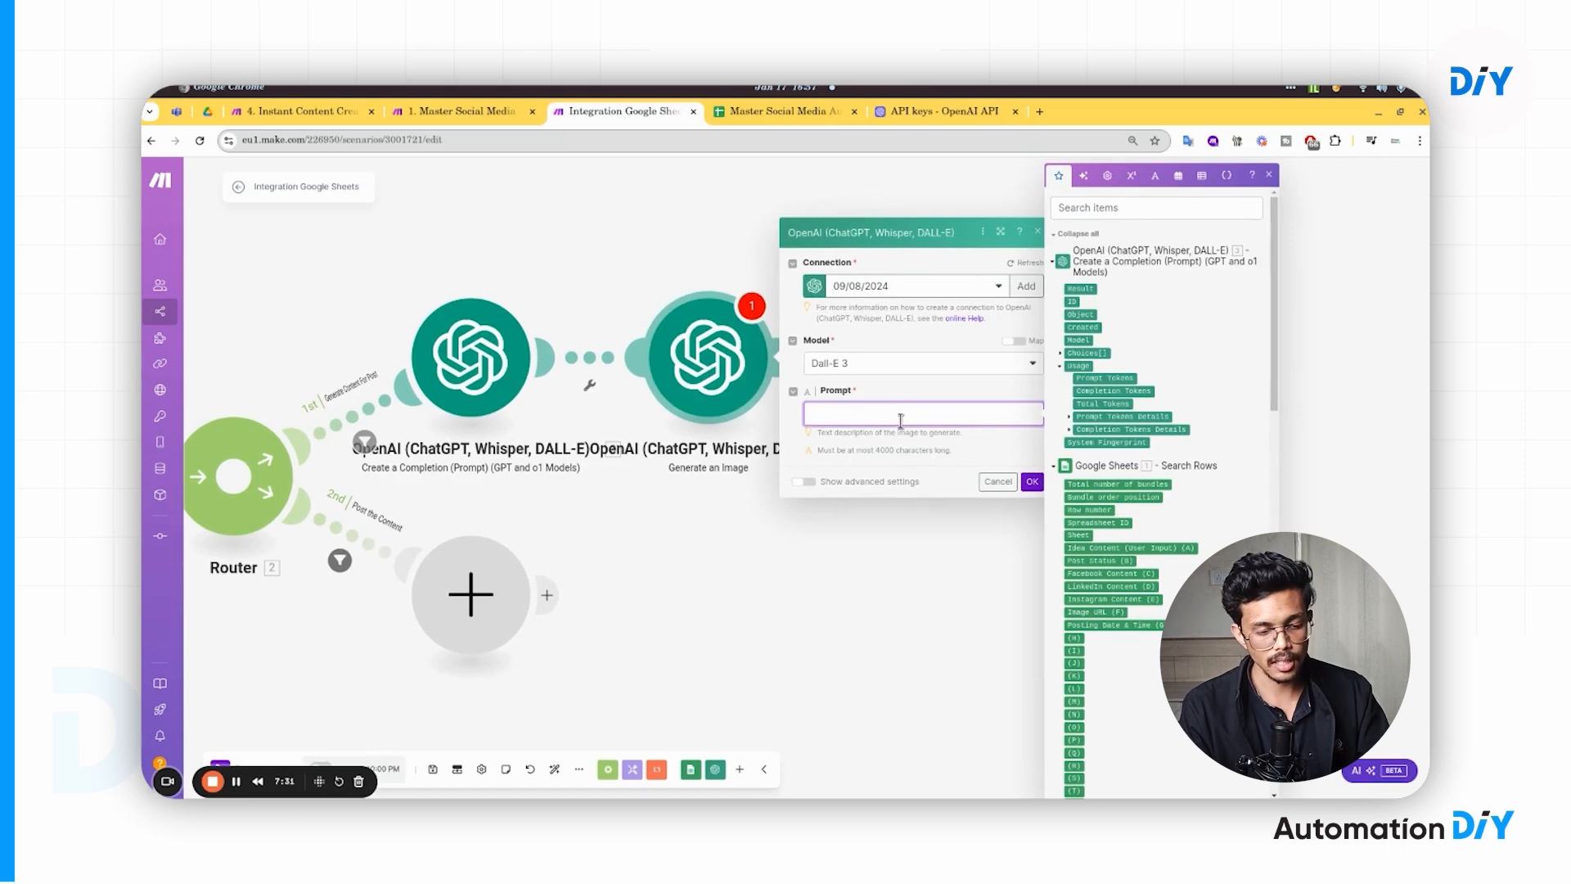
- Paste the saved square 1080×1080 social-media image prompt into the Prompt field
{"action": "key", "text": "super+v"}
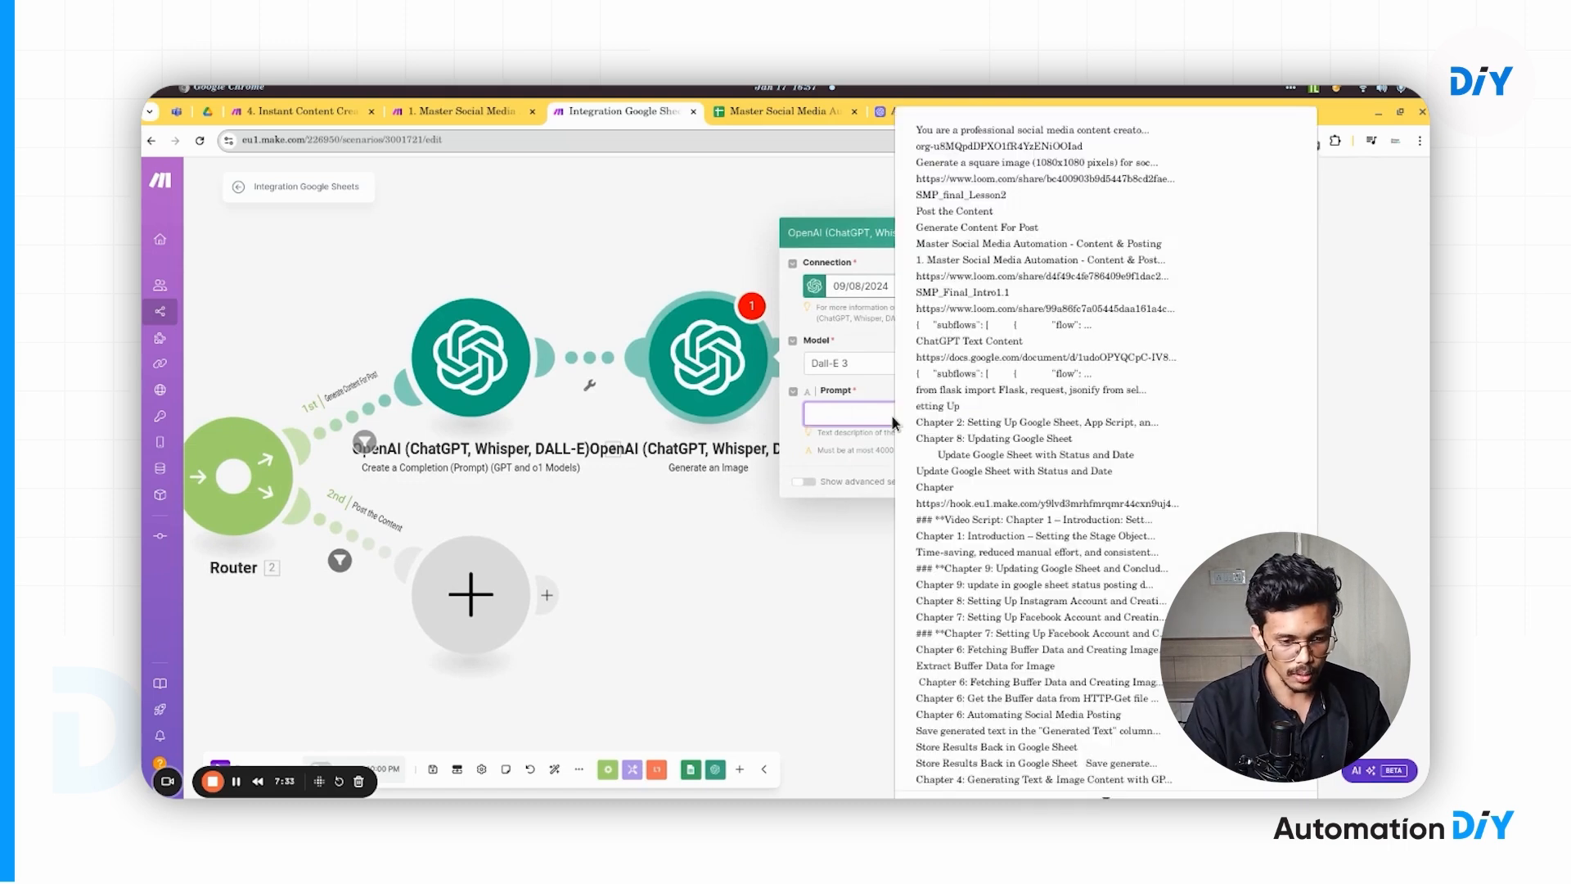
{"action": "key", "text": "Down"}
{"action": "key", "text": "Down"}
{"action": "key", "text": "Down"}
{"action": "key", "text": "Up"}
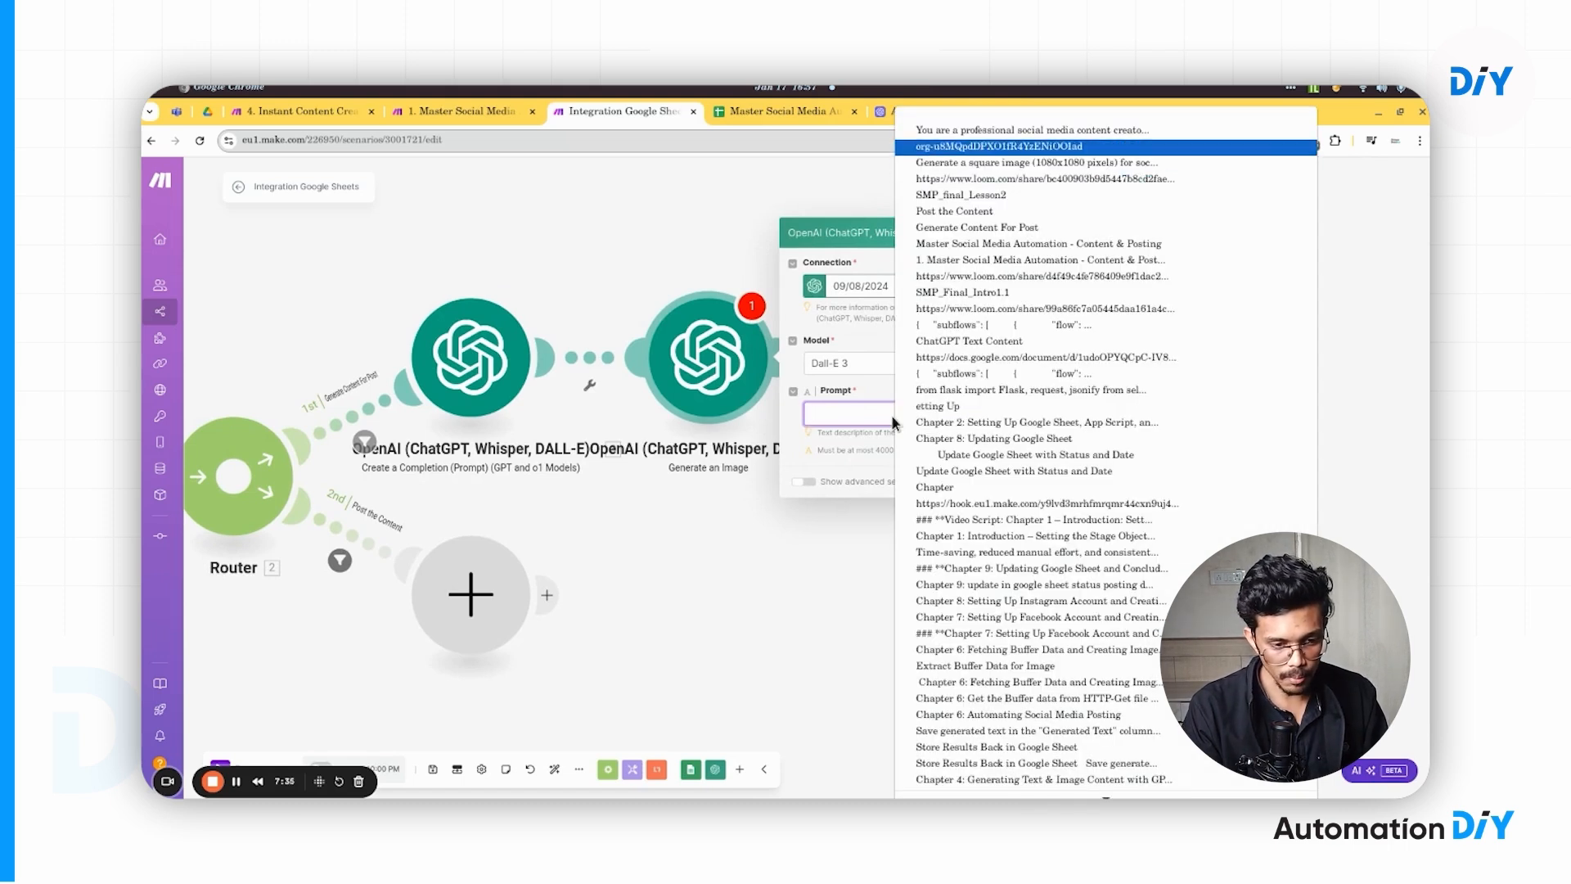
{"action": "key", "text": "Down"}
{"action": "key", "text": "Return"}
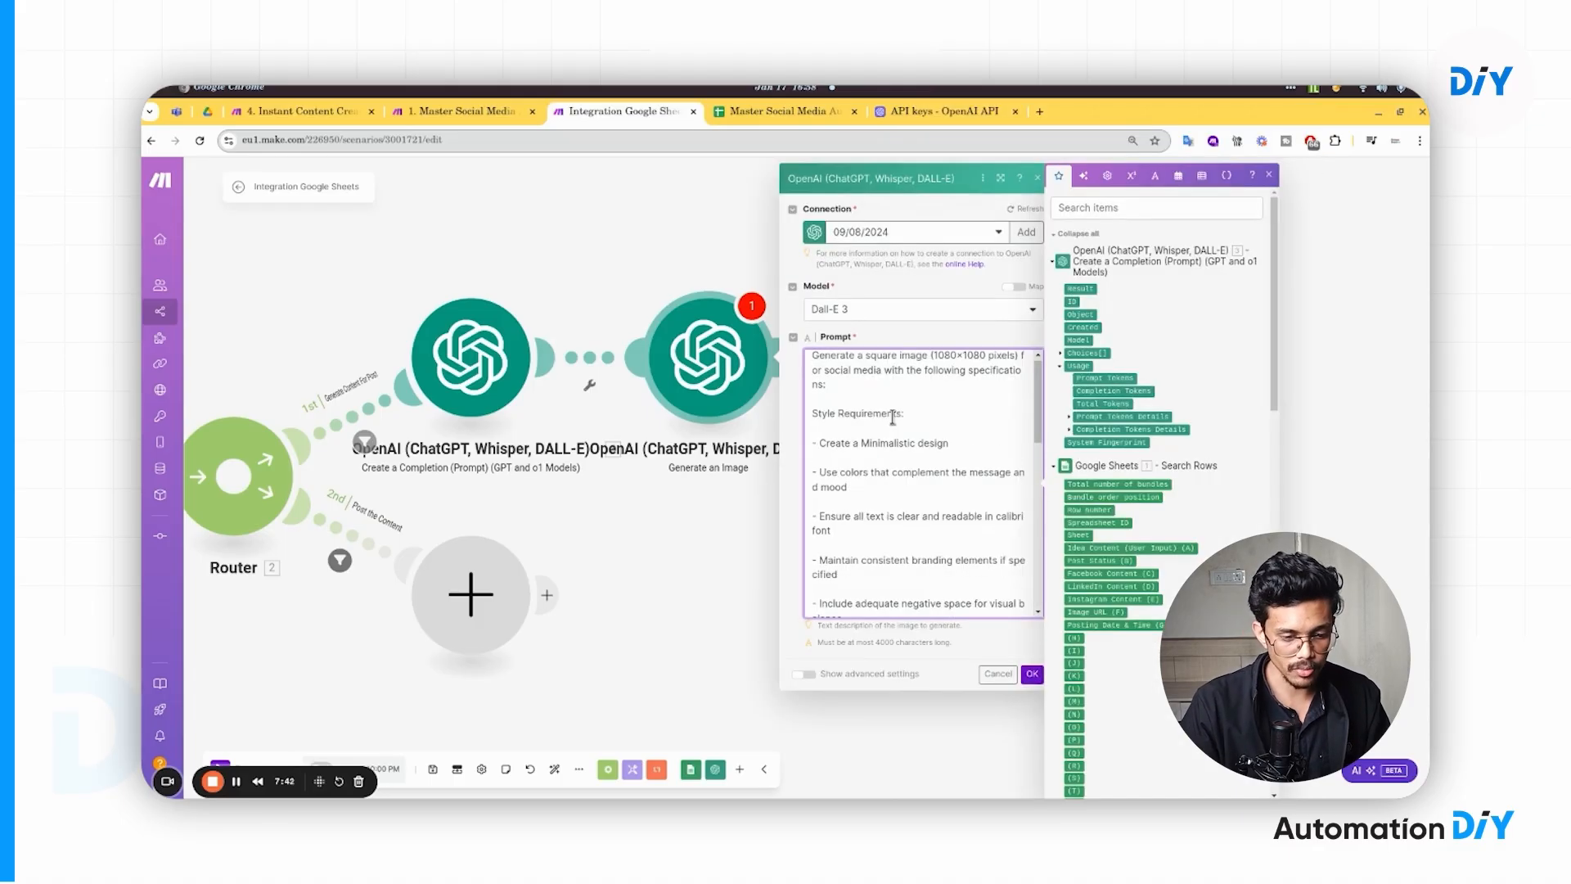
{"action": "left_click_drag", "start_coordinate": [667, 273], "coordinate": [375, 256]}
{"action": "left_click", "coordinate": [709, 179]}
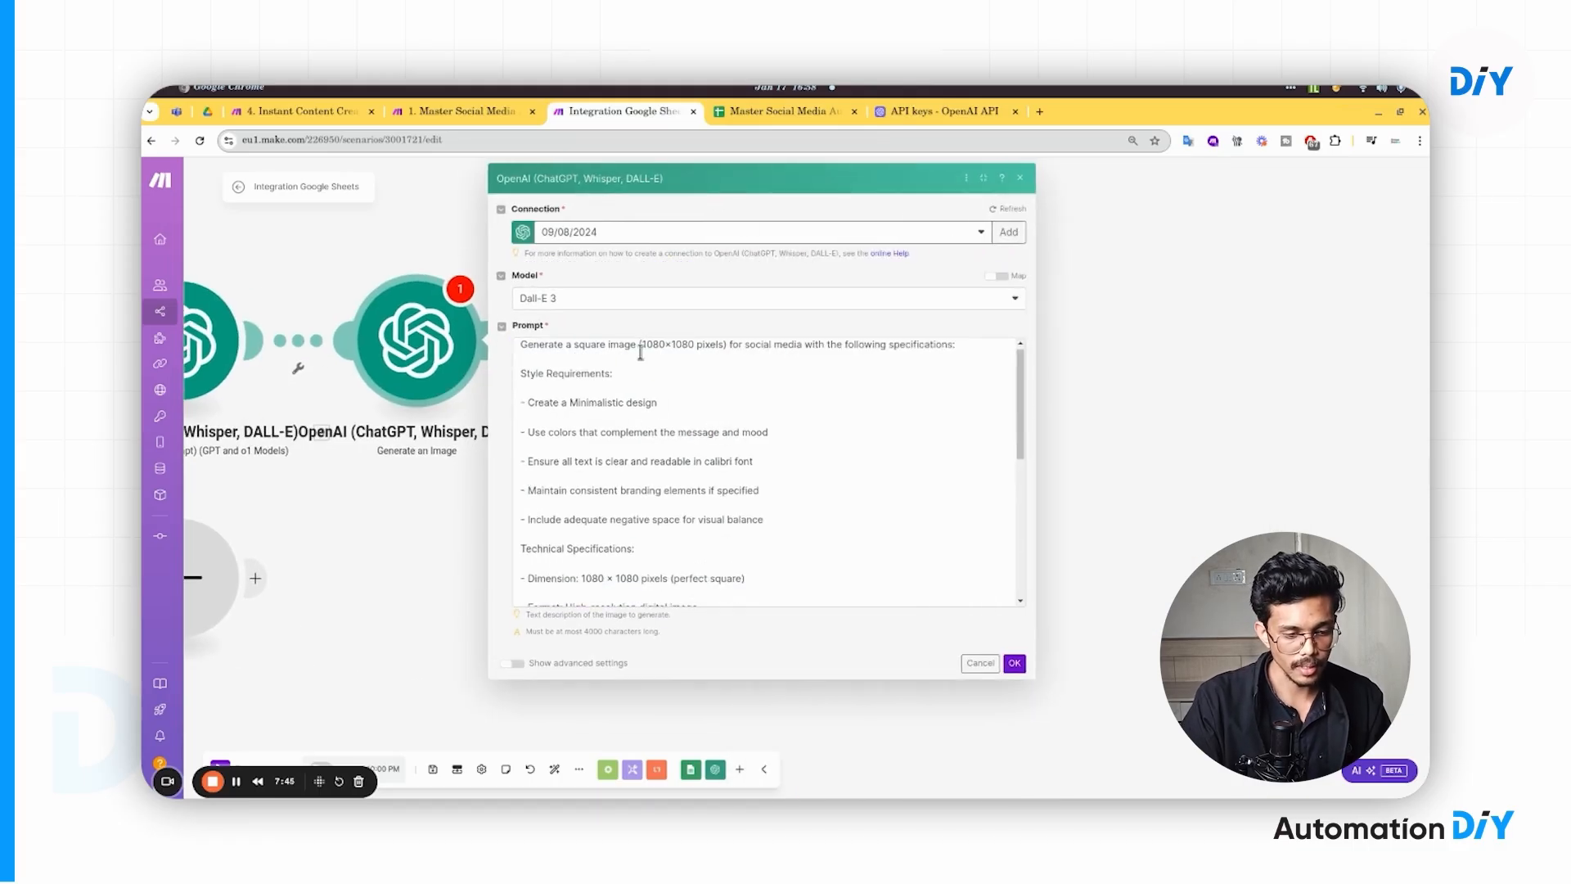
{"action": "left_click_drag", "start_coordinate": [641, 352], "coordinate": [682, 350]}
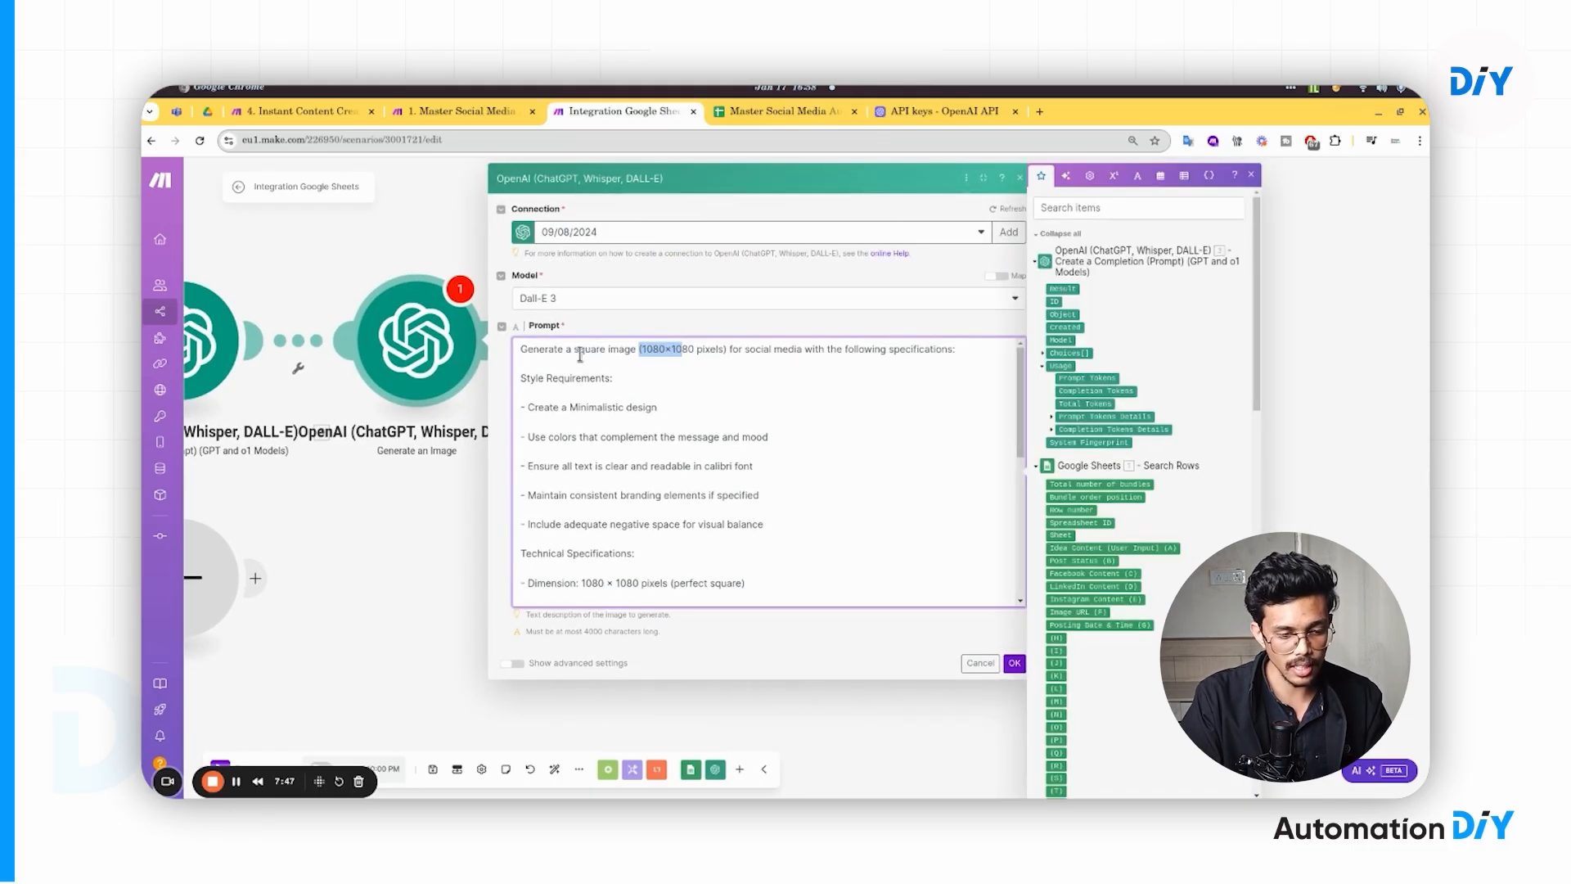
{"action": "left_click", "coordinate": [668, 373]}
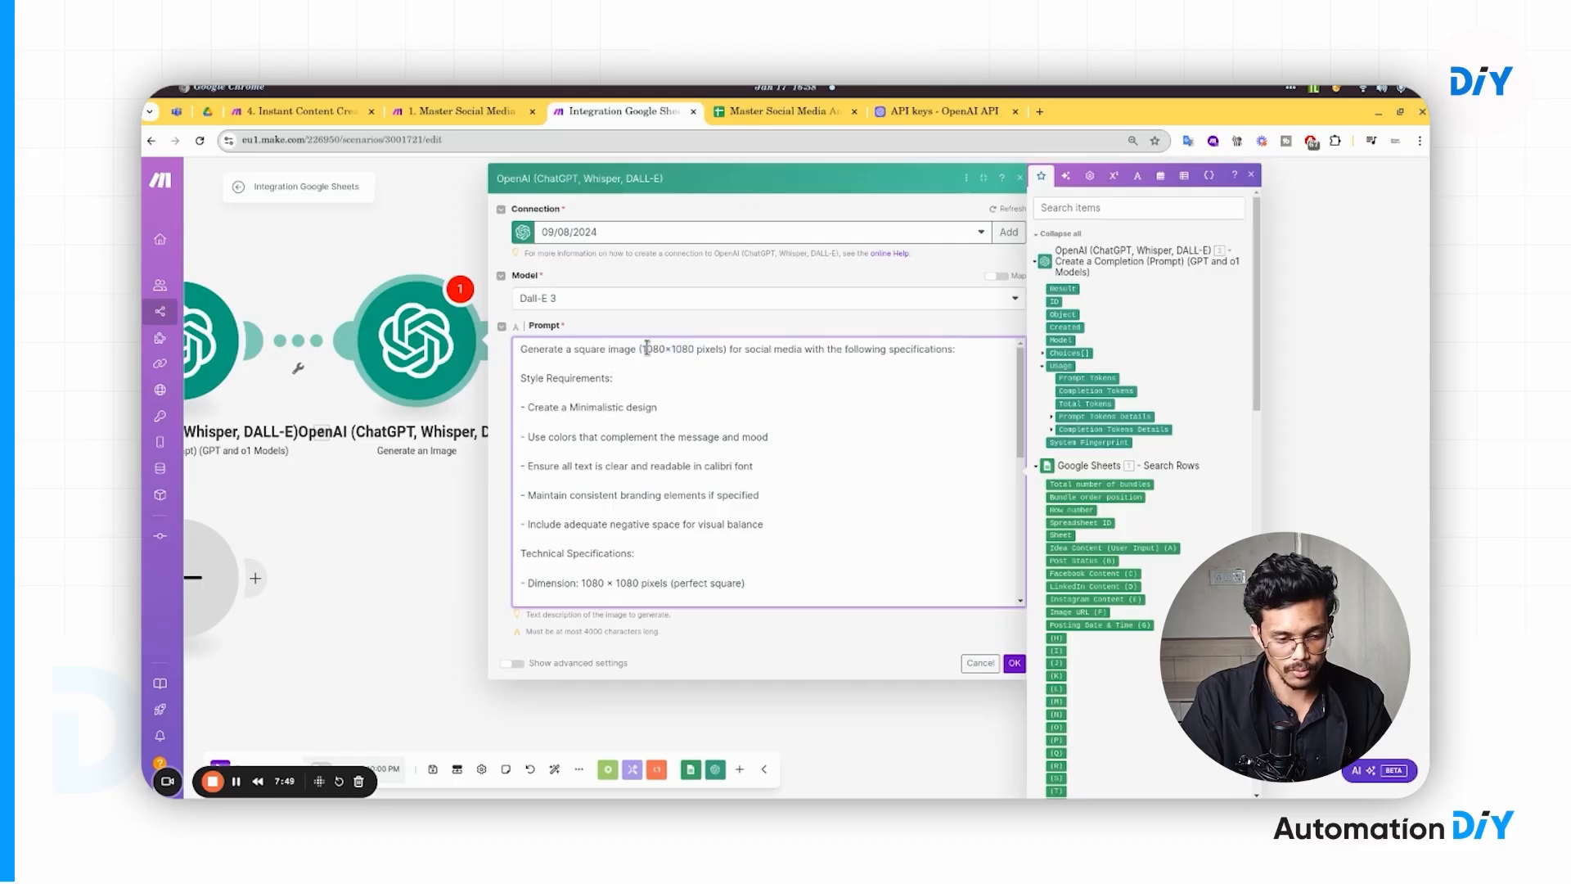
{"action": "left_click_drag", "start_coordinate": [646, 349], "coordinate": [710, 351]}
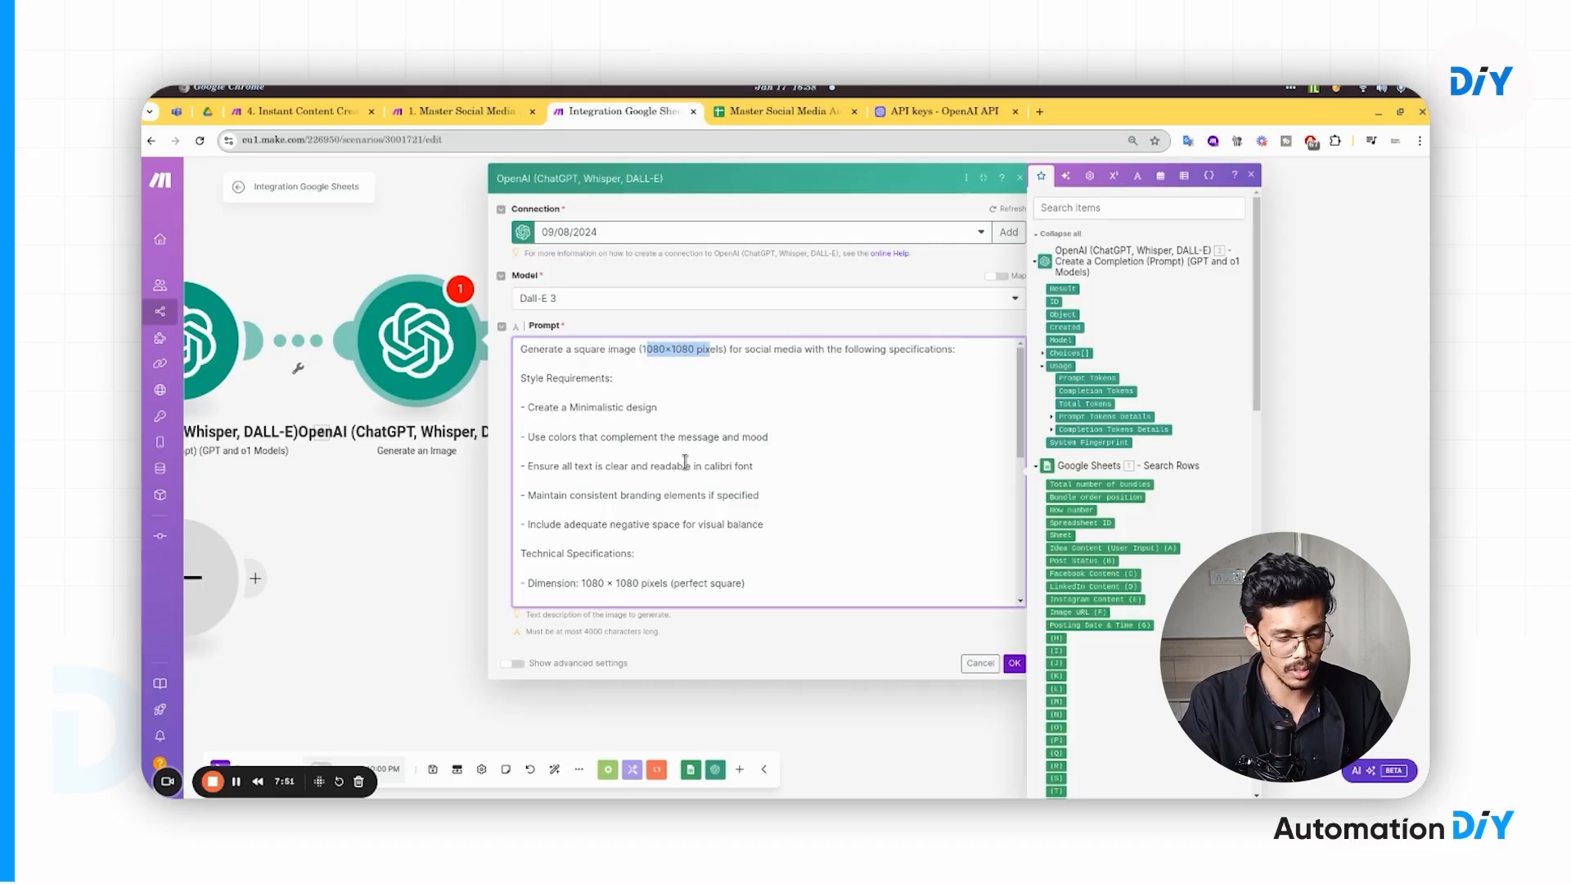
{"action": "scroll", "coordinate": [609, 483], "scroll_direction": "down", "scroll_amount": 5}
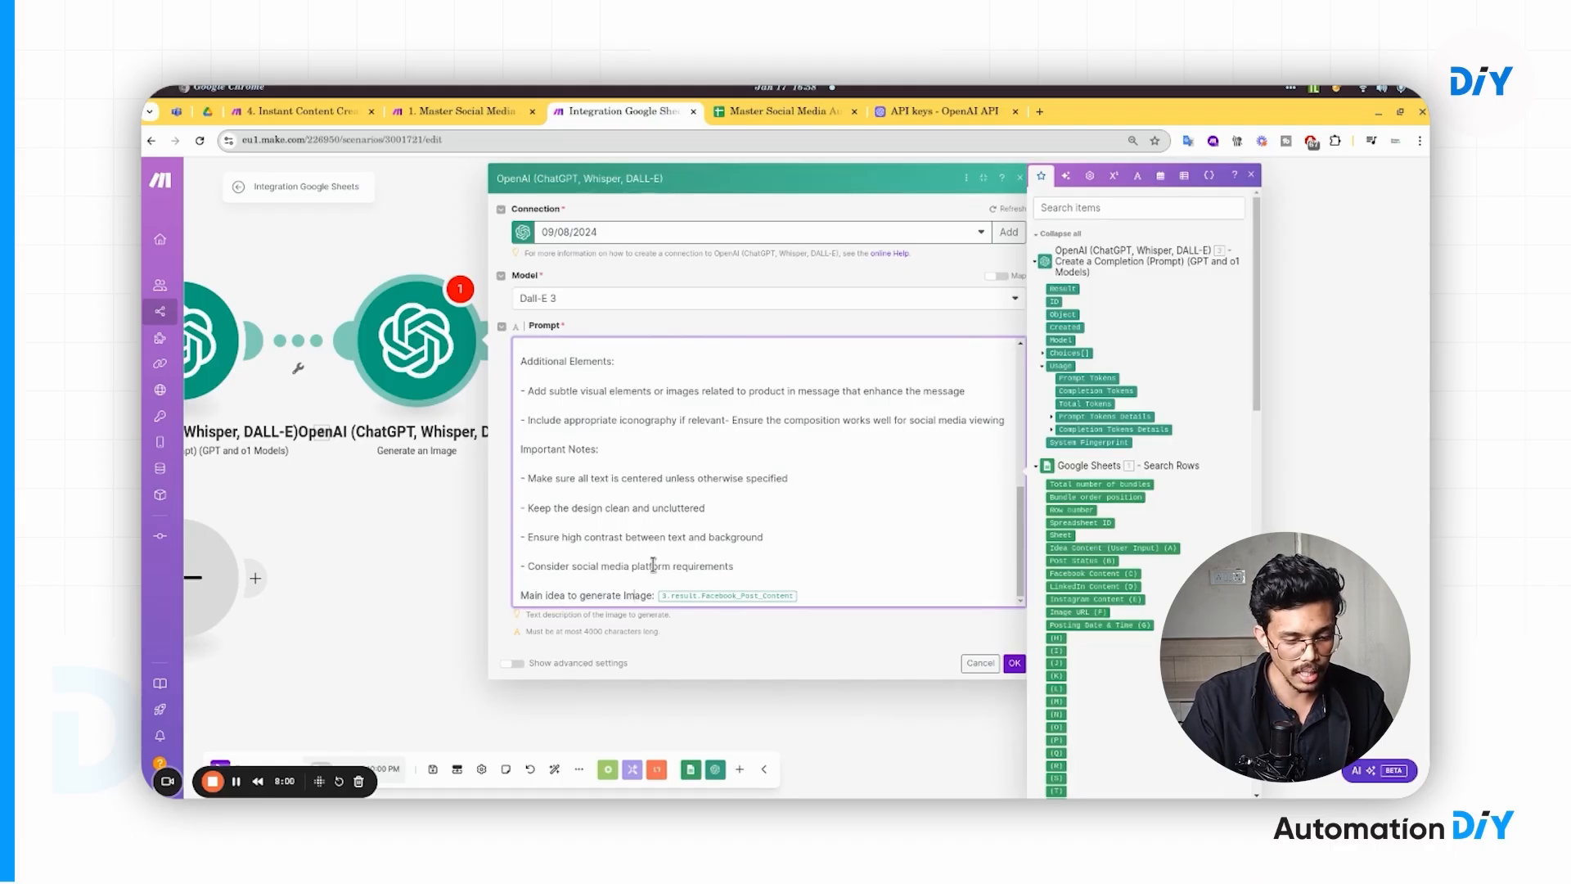
- Replace the old Facebook post mapping with the completion's Result and save the image module
{"action": "left_click", "coordinate": [825, 596]}
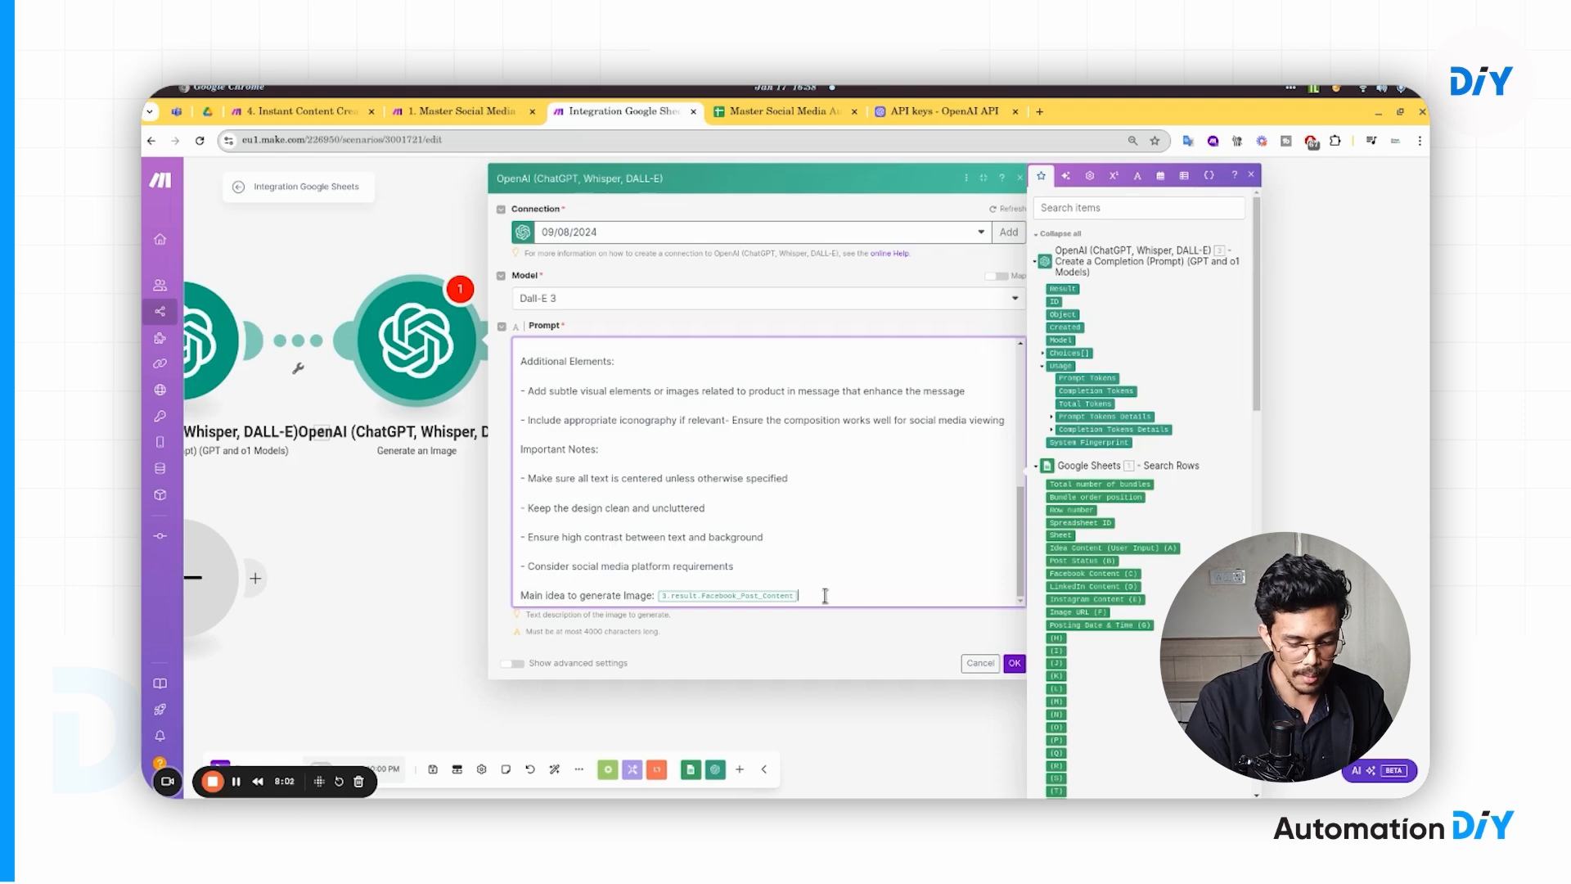
{"action": "key", "text": "BackSpace"}
{"action": "key", "text": "BackSpace"}
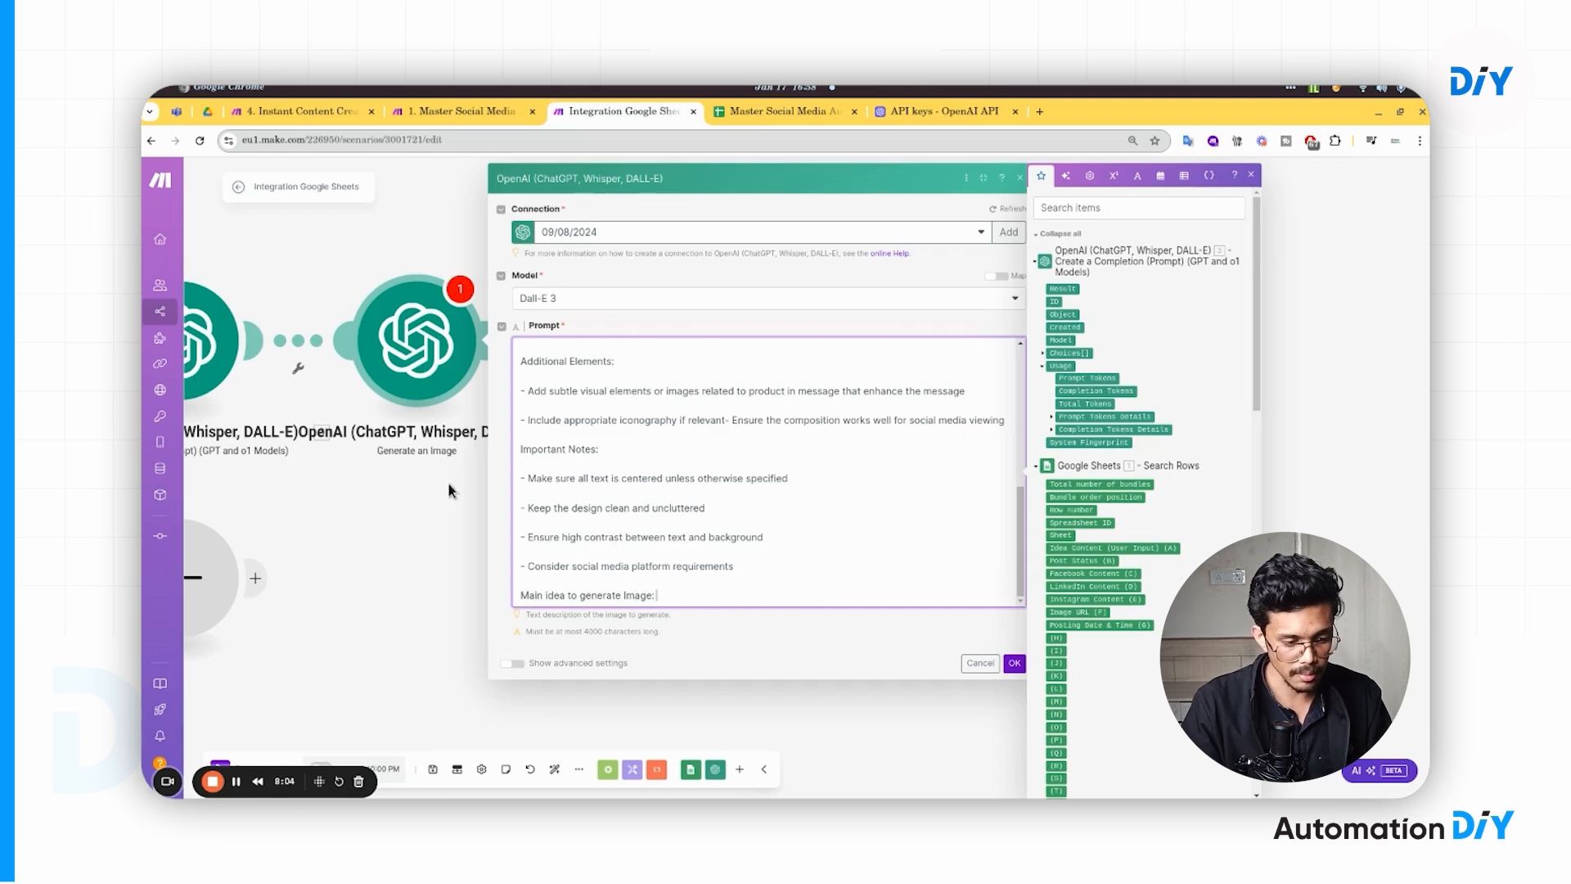
{"action": "left_click_drag", "start_coordinate": [449, 481], "coordinate": [496, 541]}
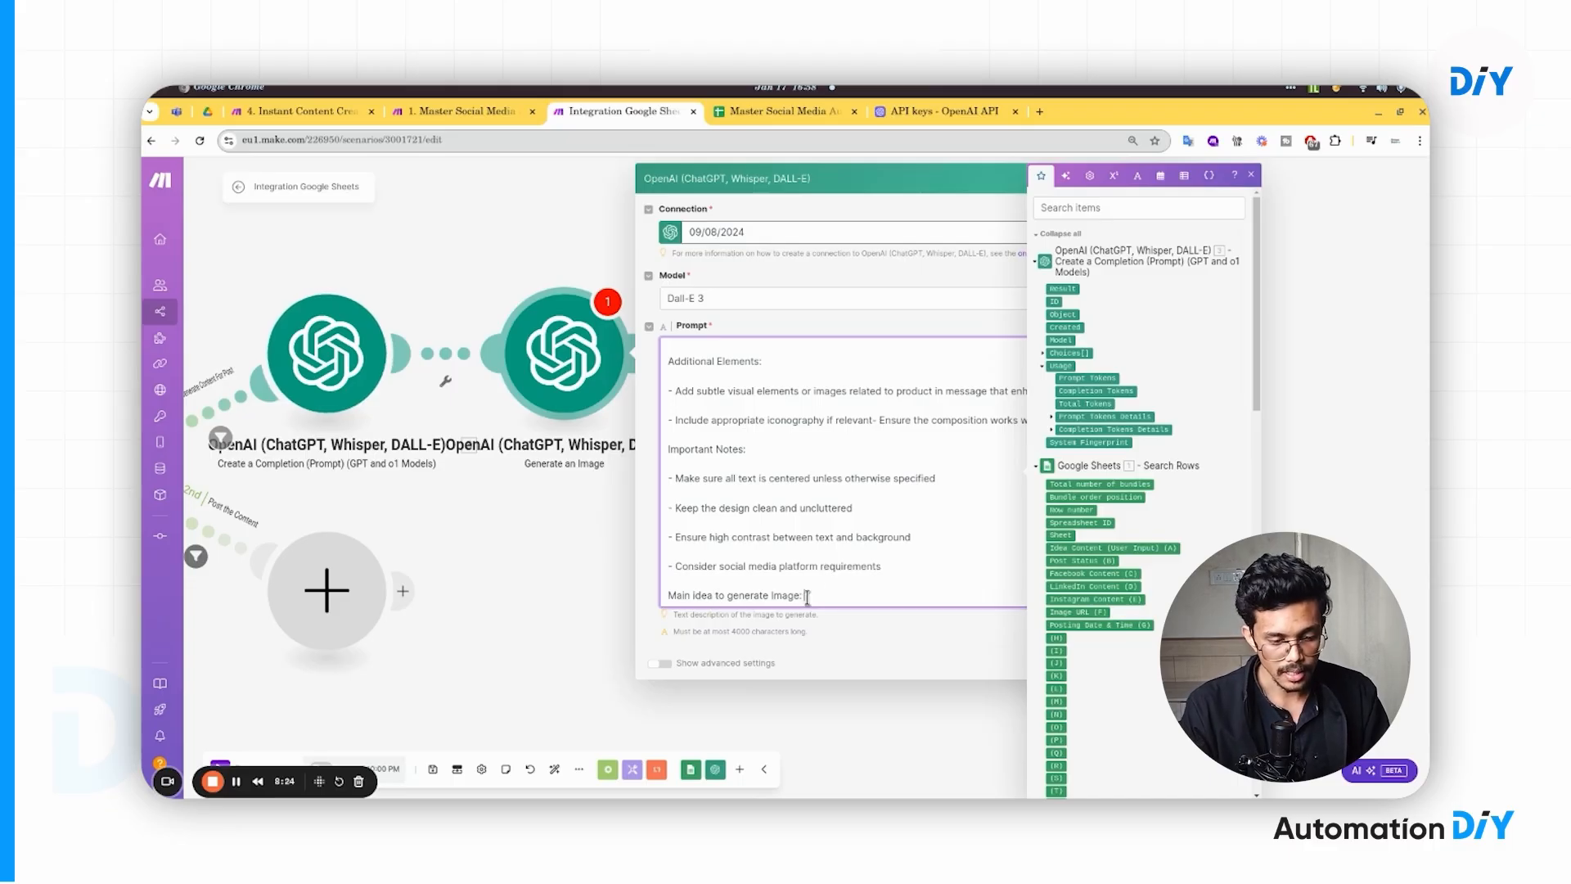
{"action": "left_click", "coordinate": [1062, 289]}
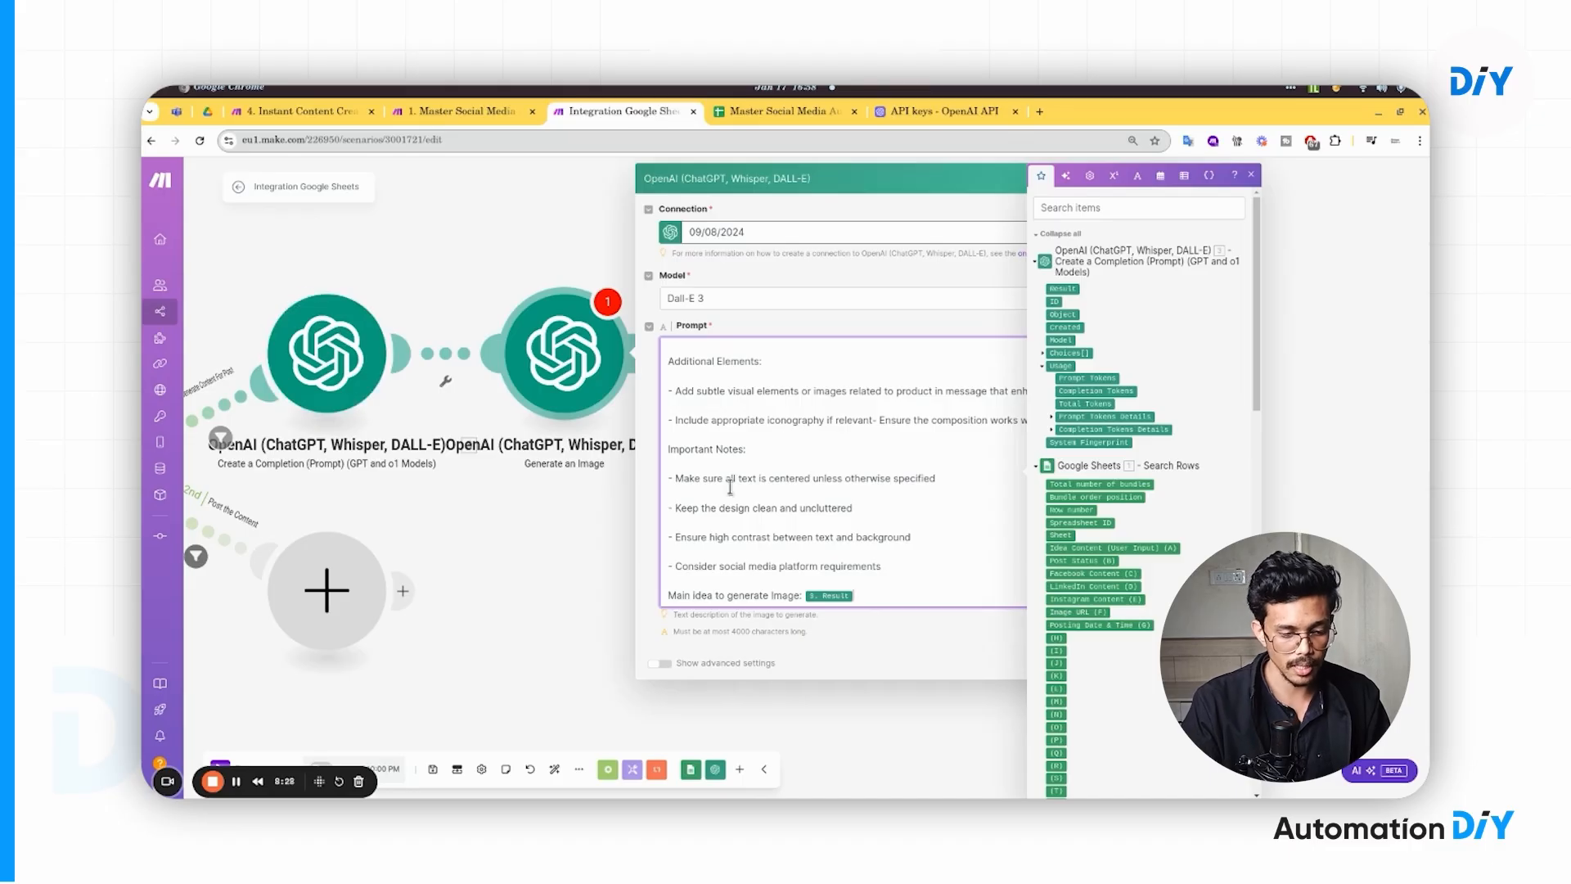
{"action": "left_click", "coordinate": [937, 631]}
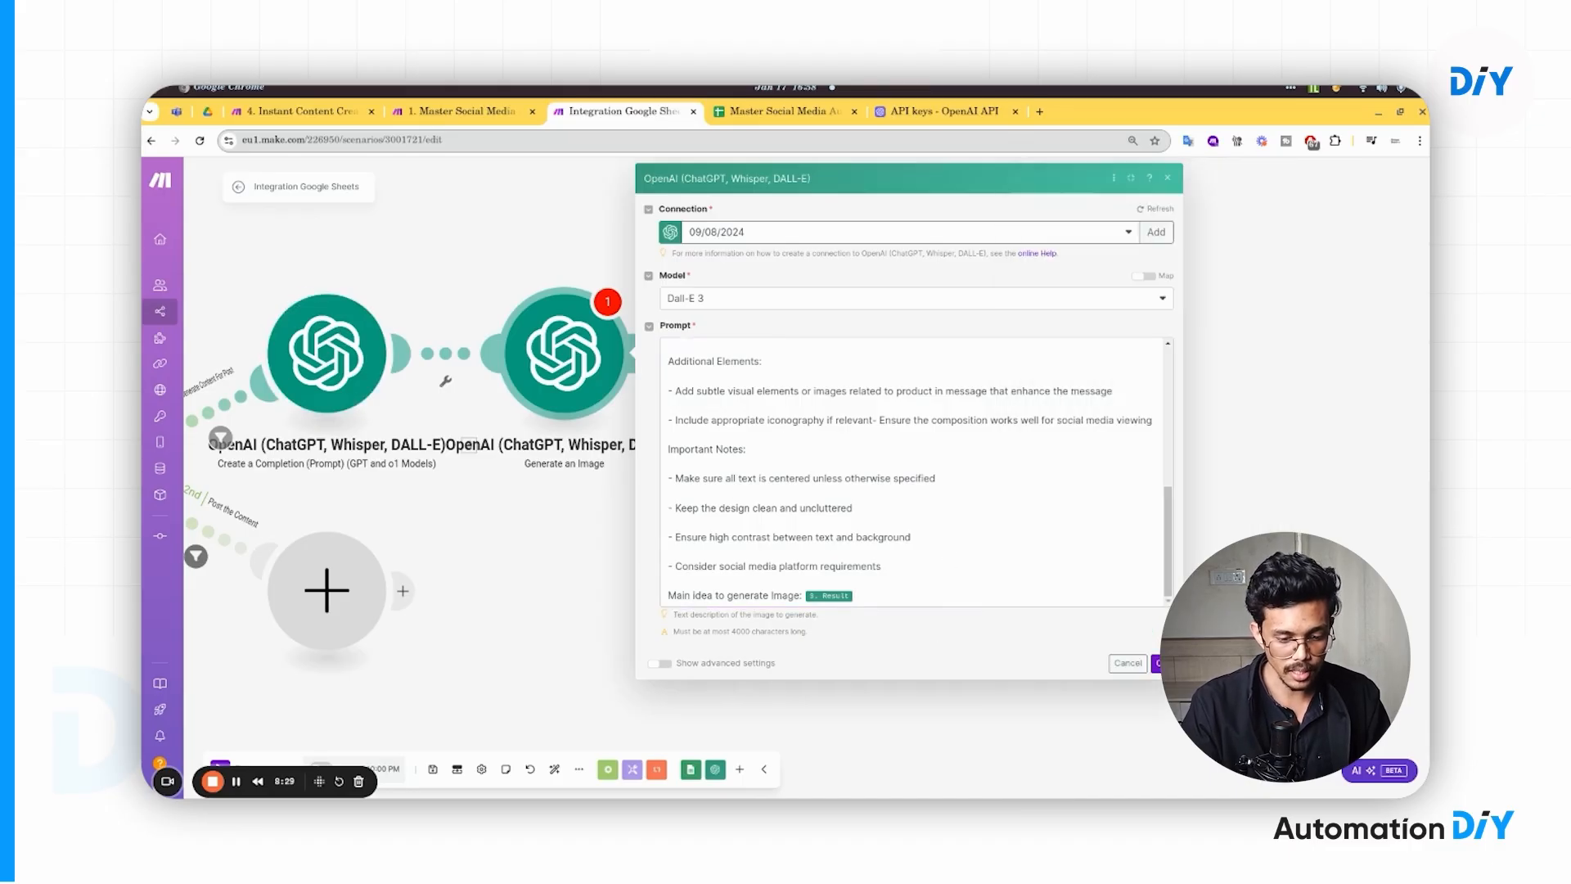
{"action": "left_click", "coordinate": [1159, 663]}
- Pan the canvas to the two-module OpenAI branch, then switch to the Master Social Media Automation - Content & Posting sheet
{"action": "left_click_drag", "start_coordinate": [581, 550], "coordinate": [1090, 457]}
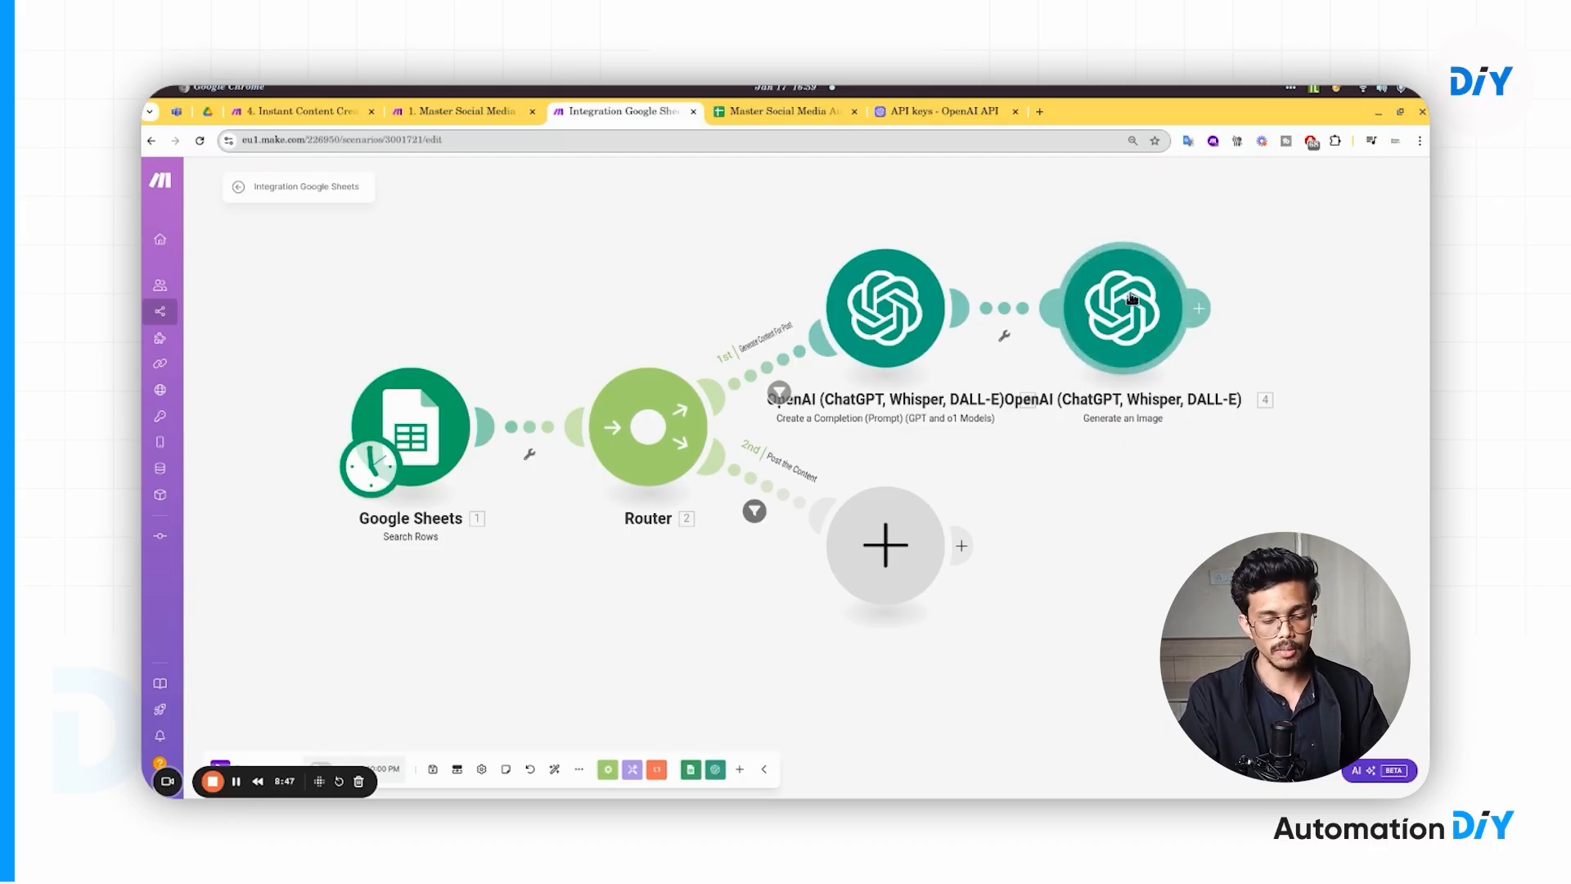
{"action": "left_click_drag", "start_coordinate": [1229, 428], "coordinate": [1073, 445]}
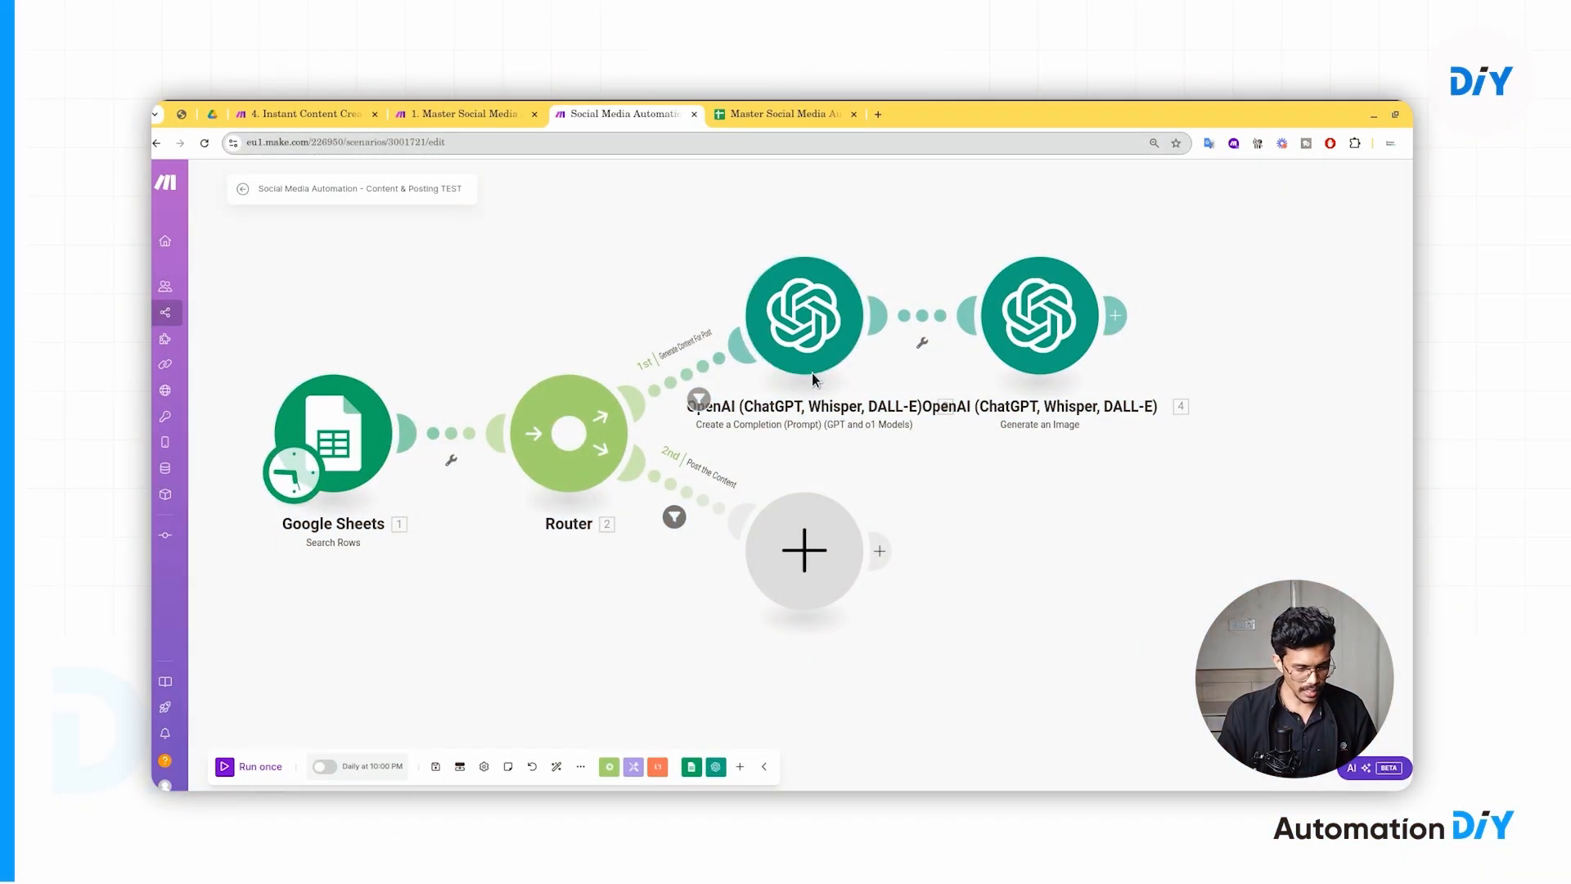
{"action": "left_click_drag", "start_coordinate": [1104, 475], "coordinate": [884, 482]}
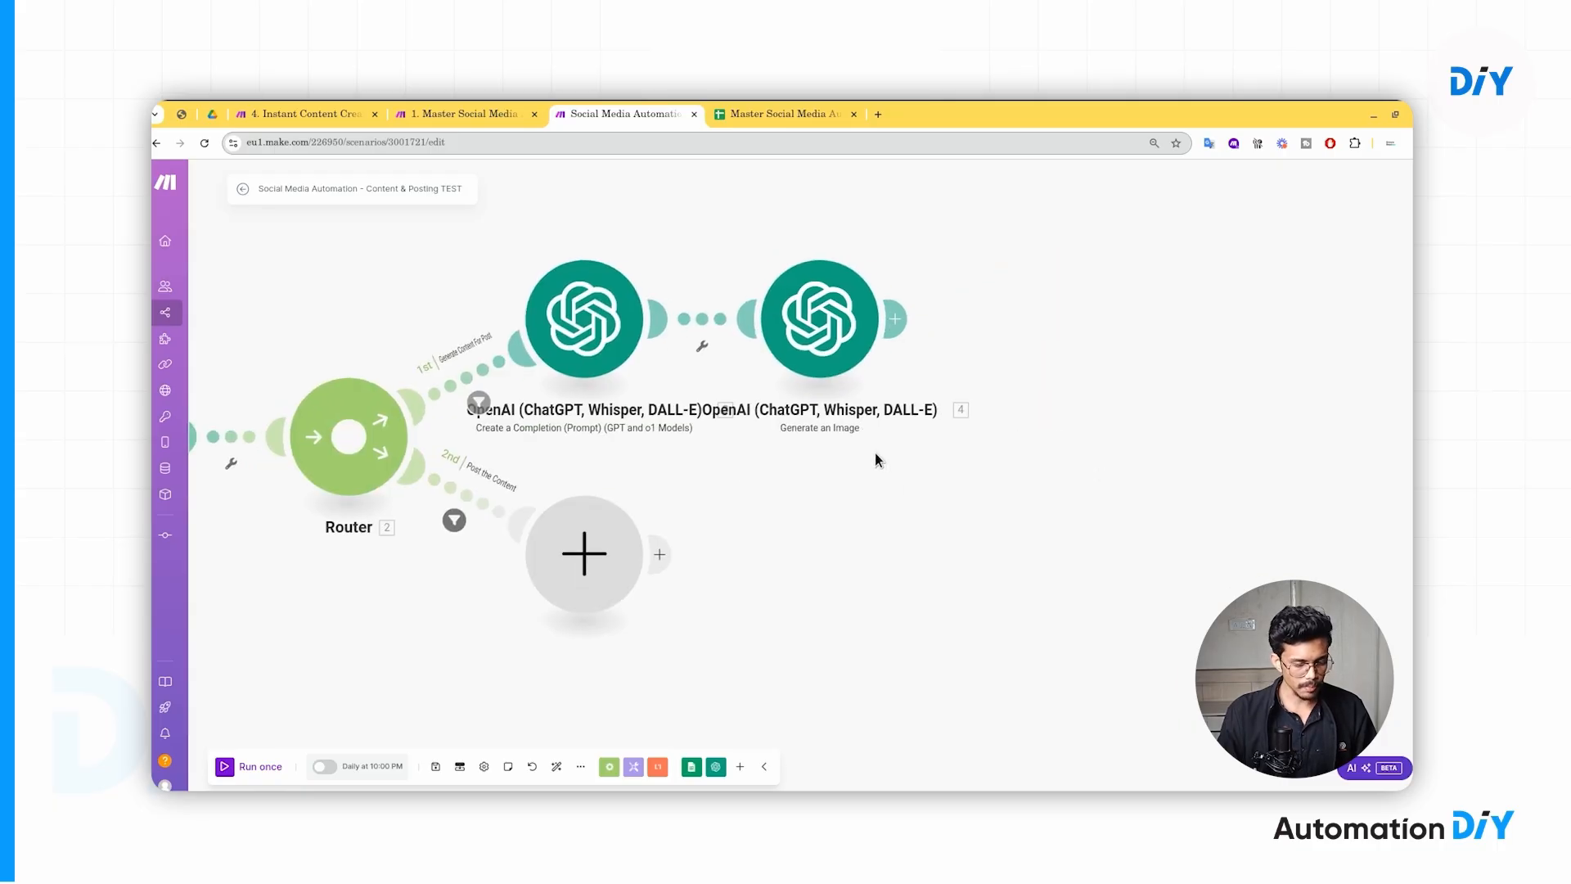
{"action": "left_click", "coordinate": [783, 116]}
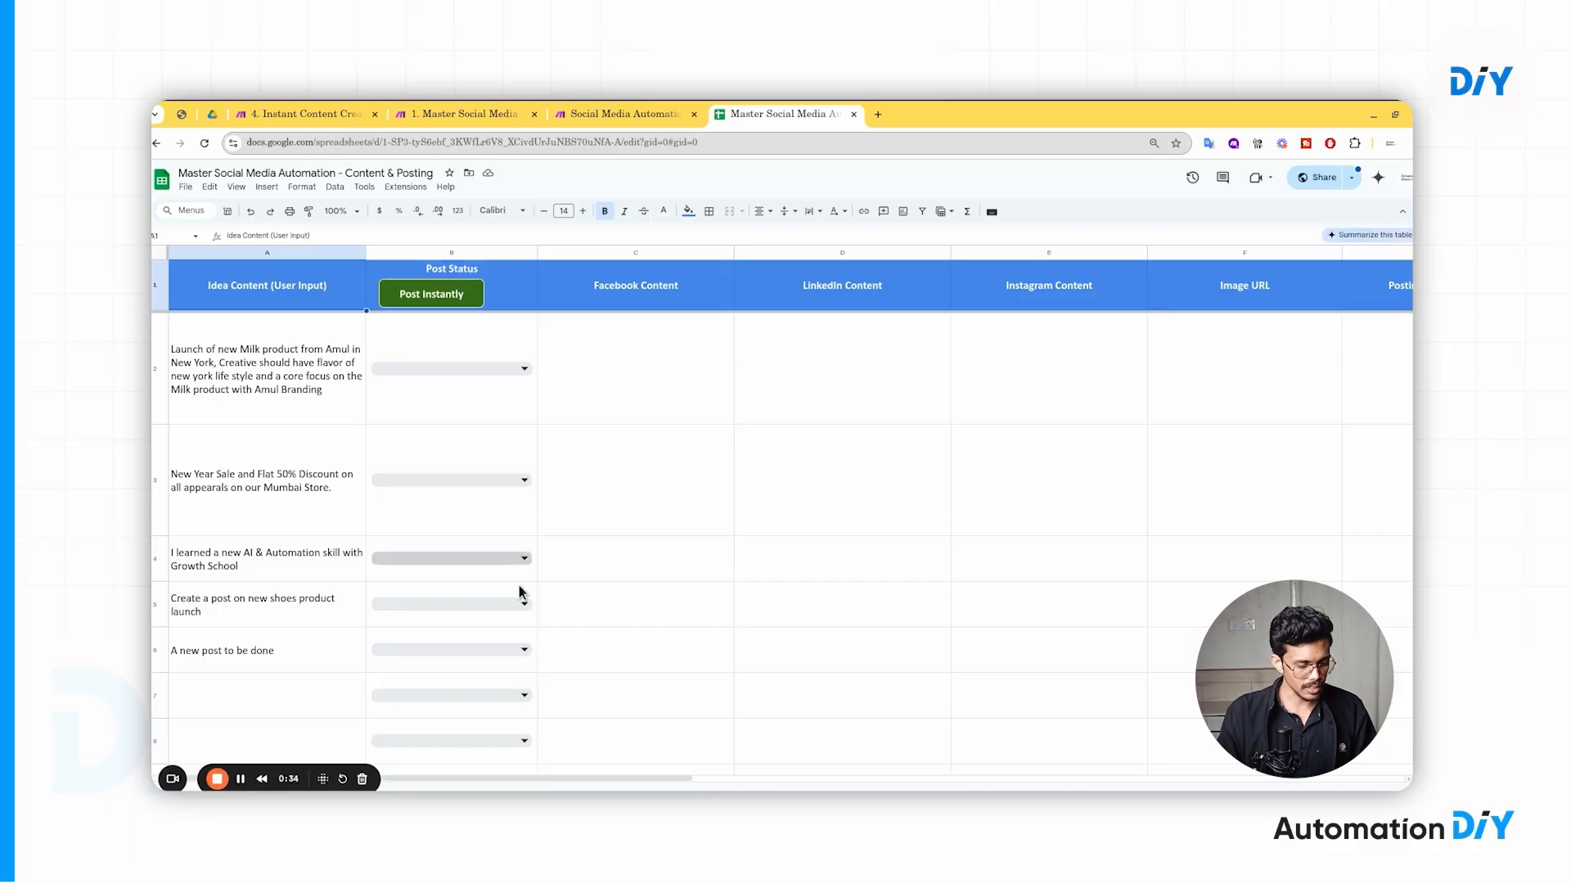
- Review the Facebook, LinkedIn and Instagram Content columns and row 2's Post Status choices, then return to Make
{"action": "left_click_drag", "start_coordinate": [324, 781], "coordinate": [1325, 778]}
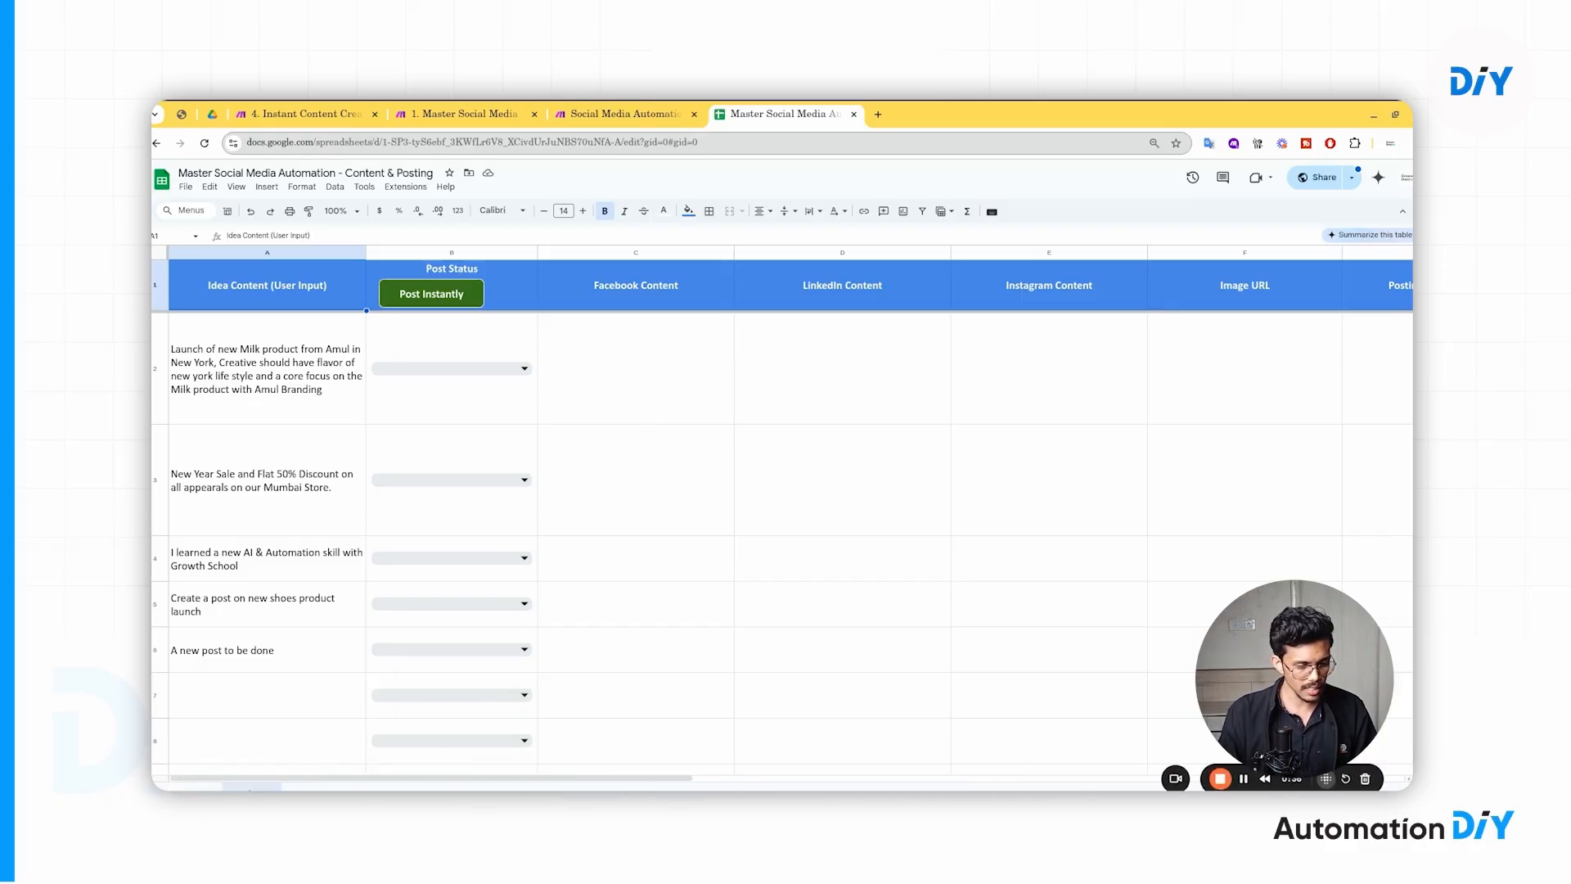
{"action": "left_click", "coordinate": [675, 336]}
{"action": "left_click", "coordinate": [656, 293]}
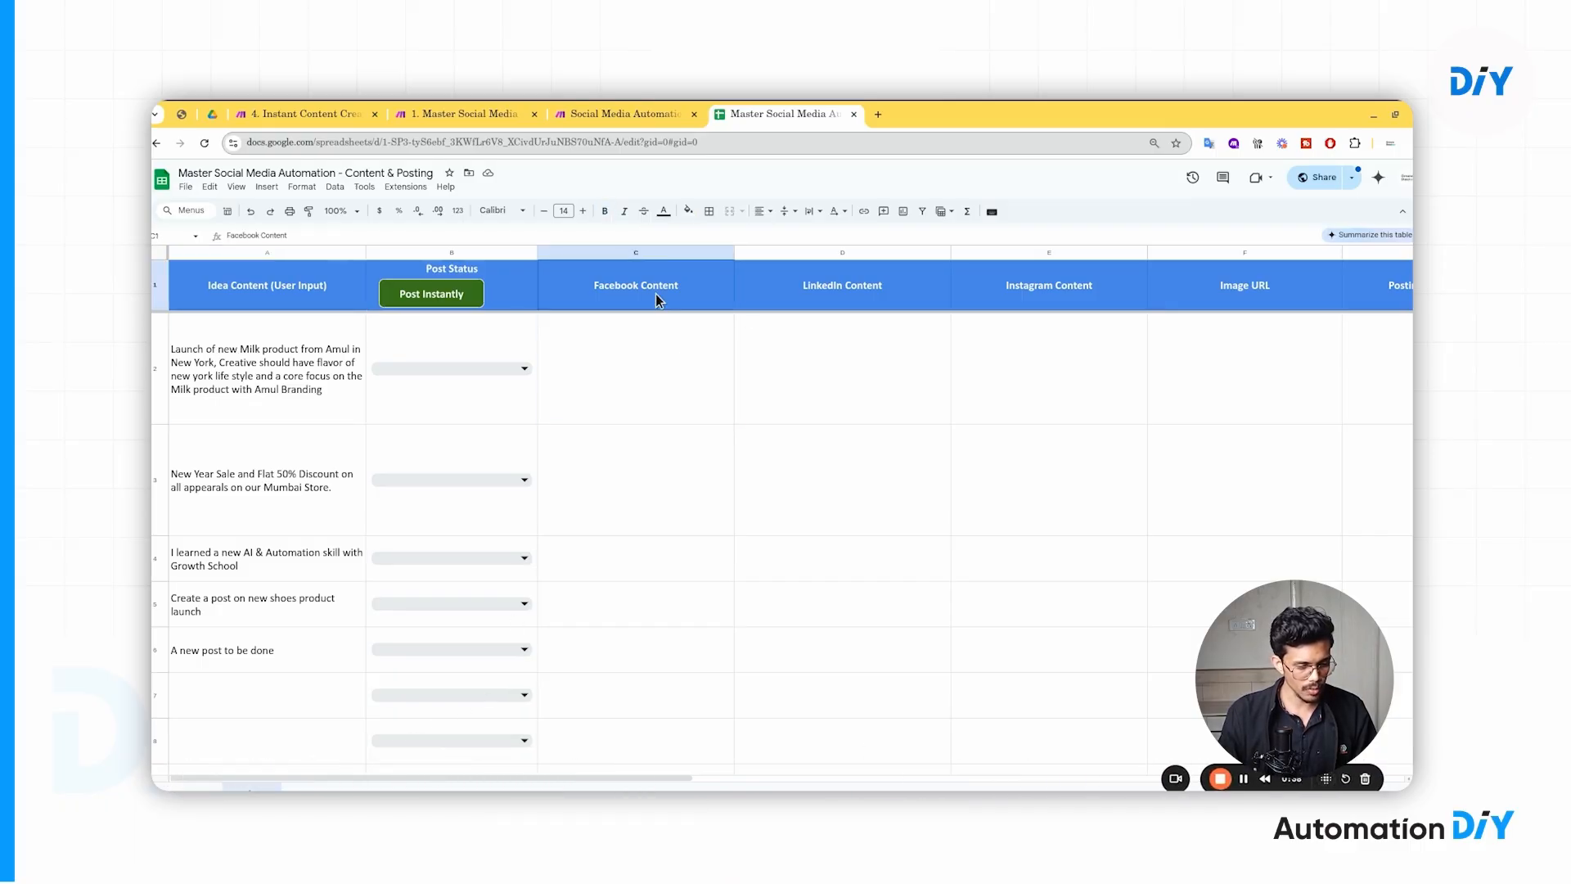
{"action": "left_click", "coordinate": [817, 283]}
{"action": "left_click", "coordinate": [1023, 283]}
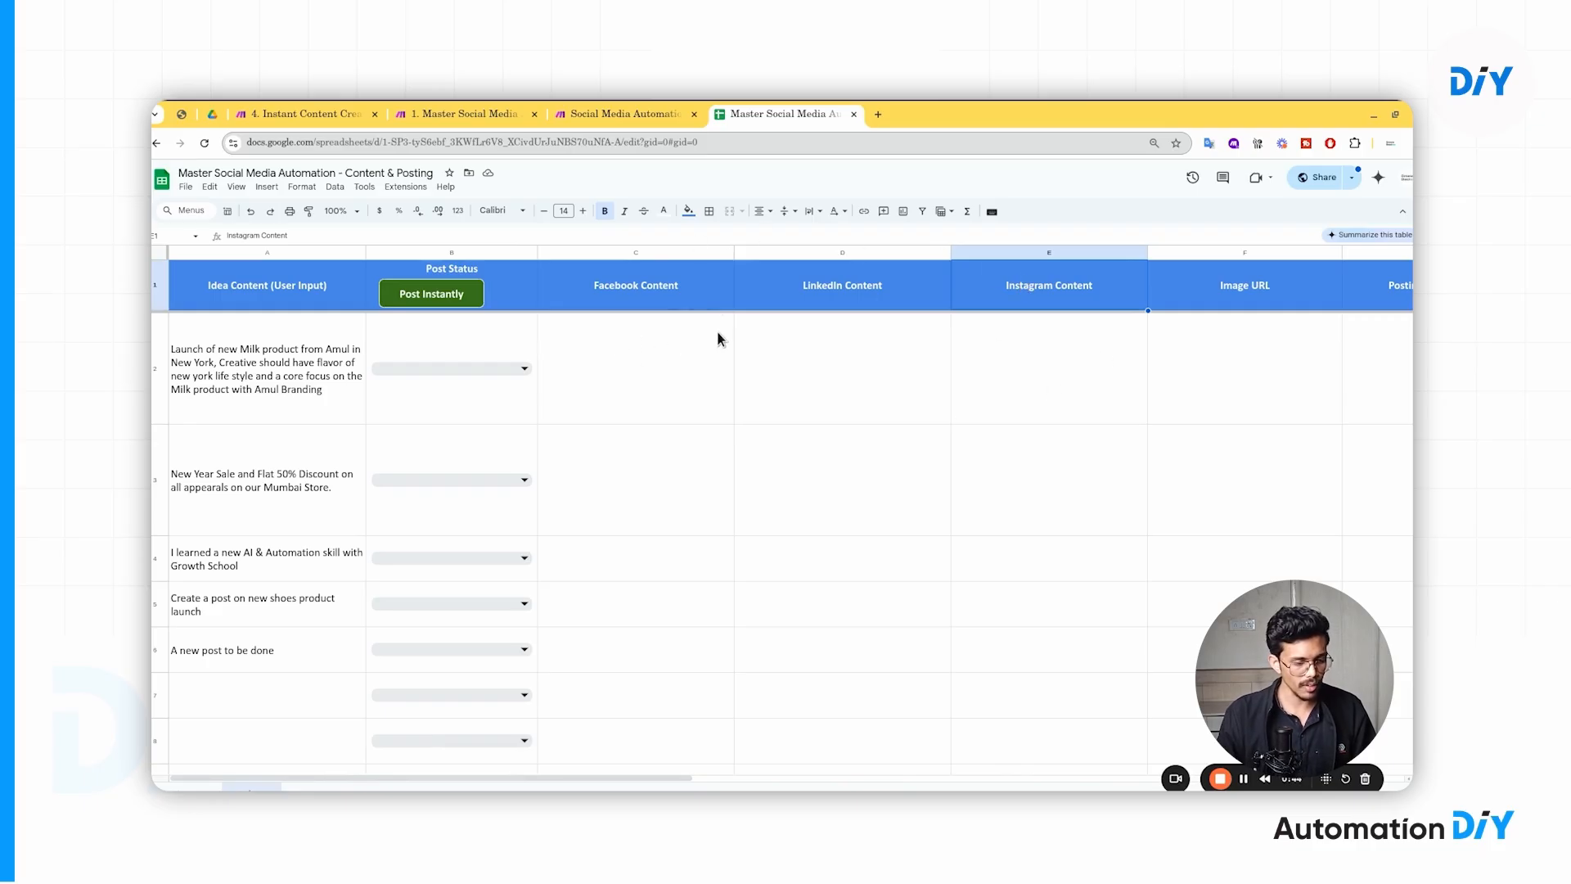
{"action": "left_click", "coordinate": [520, 369]}
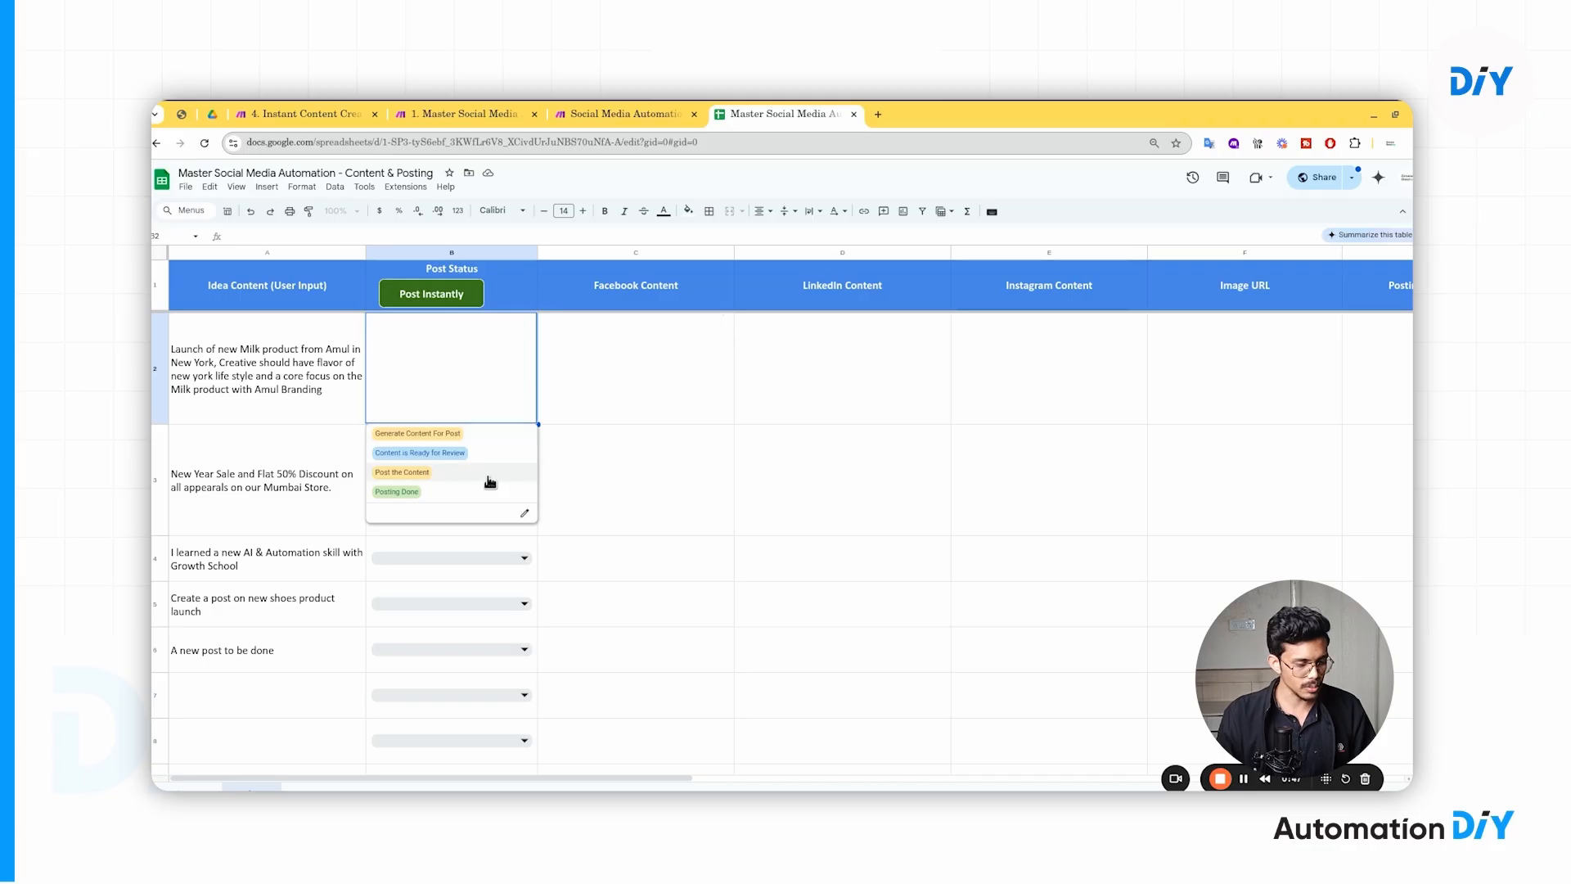
{"action": "left_click", "coordinate": [702, 408]}
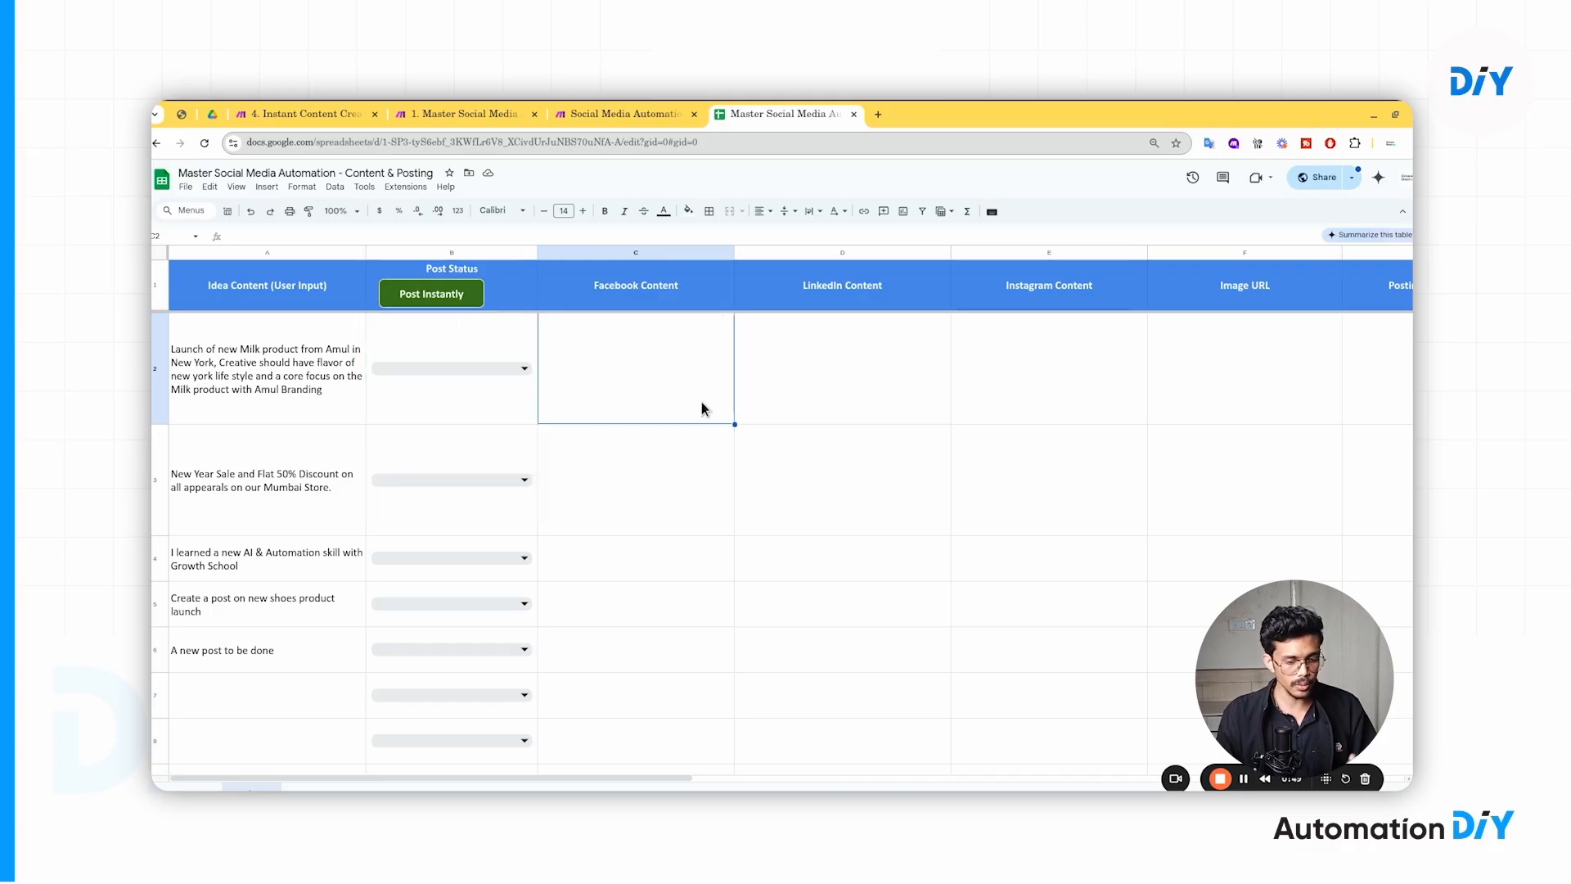
{"action": "left_click", "coordinate": [637, 115]}
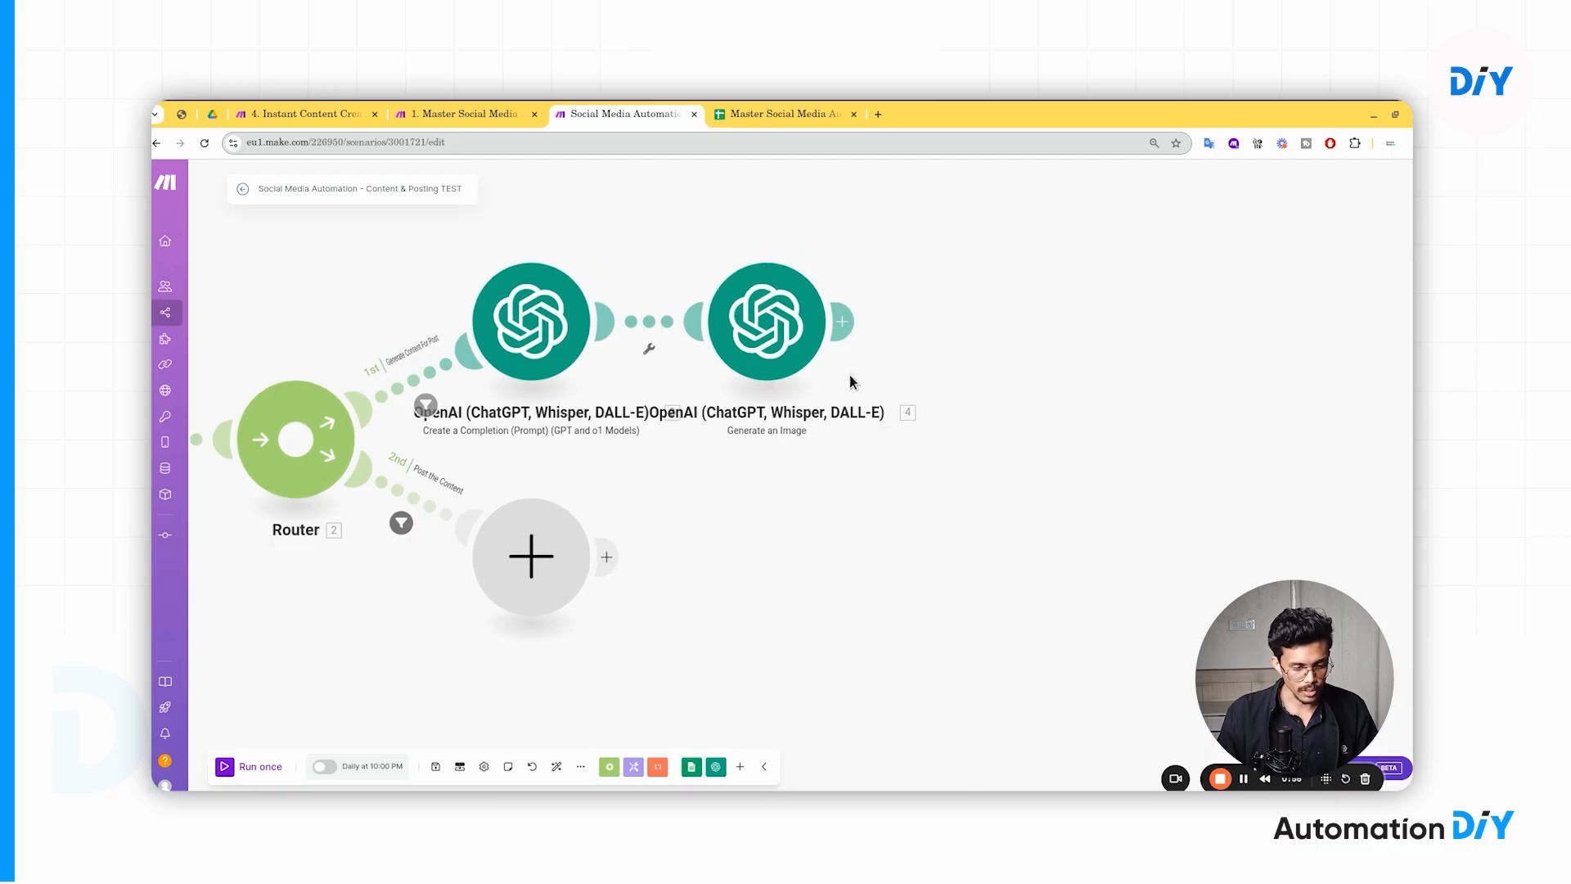
- Add a Google Sheets Update a Row module after Generate an Image
{"action": "left_click_drag", "start_coordinate": [1000, 402], "coordinate": [941, 395]}
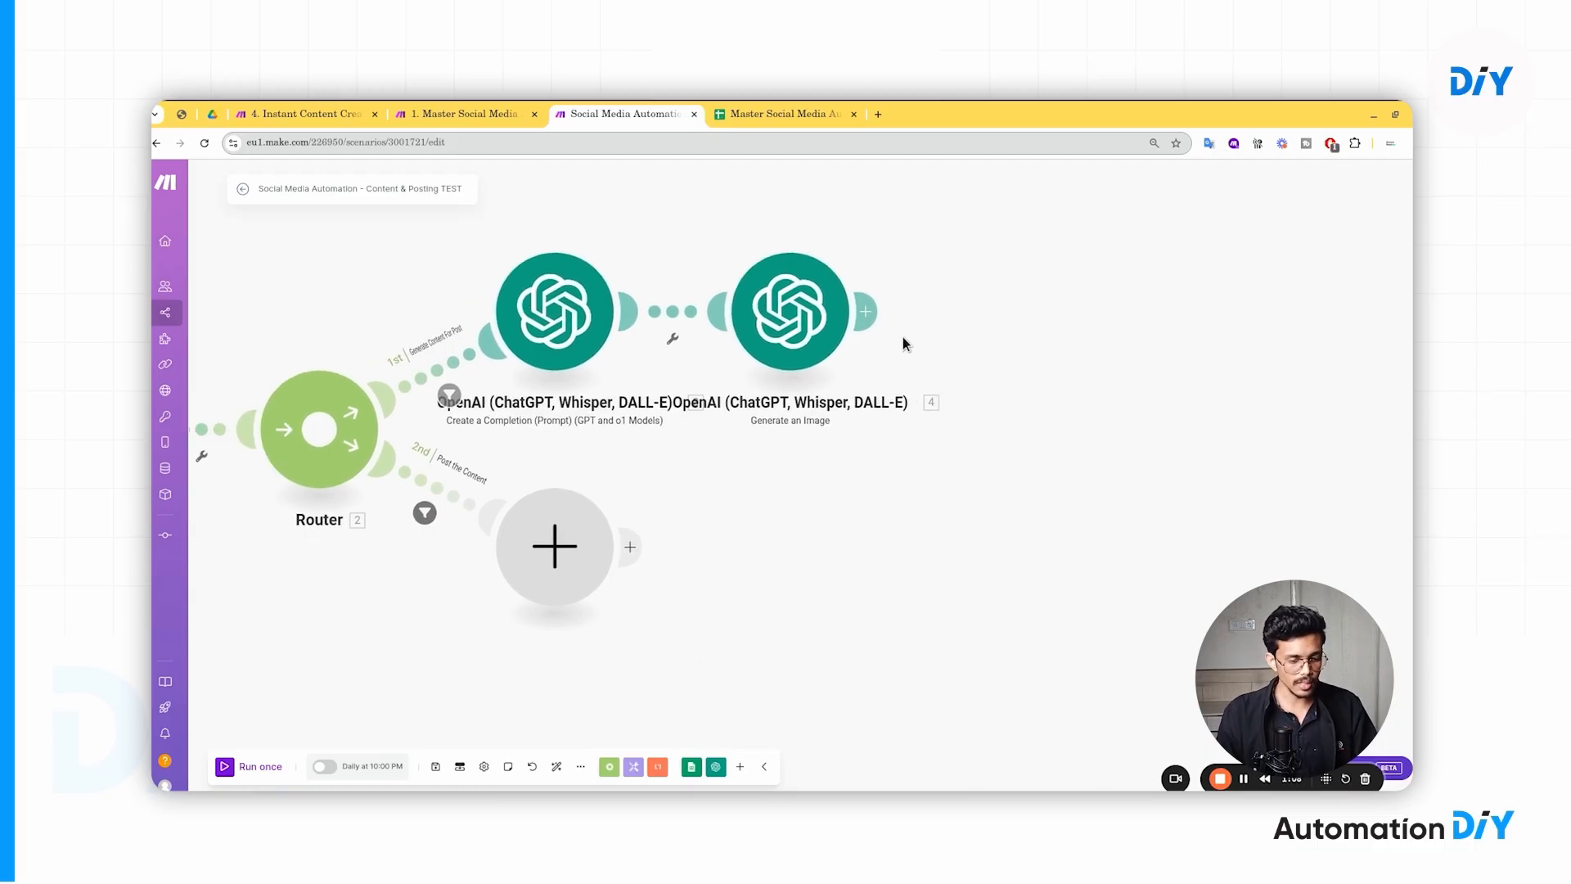
{"action": "left_click", "coordinate": [865, 310]}
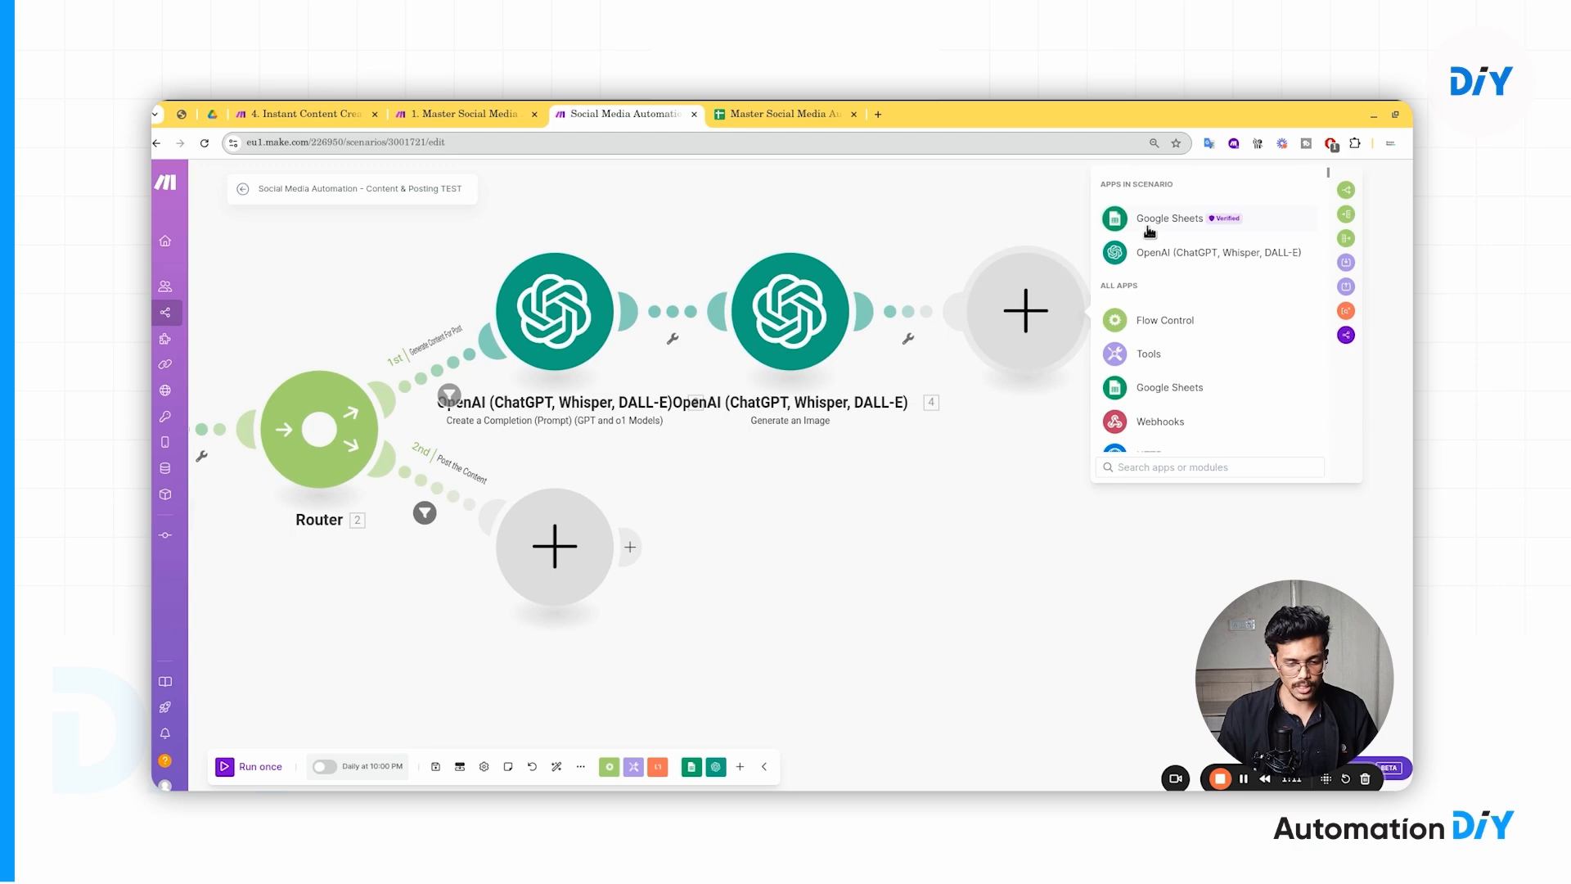
{"action": "left_click", "coordinate": [1152, 228]}
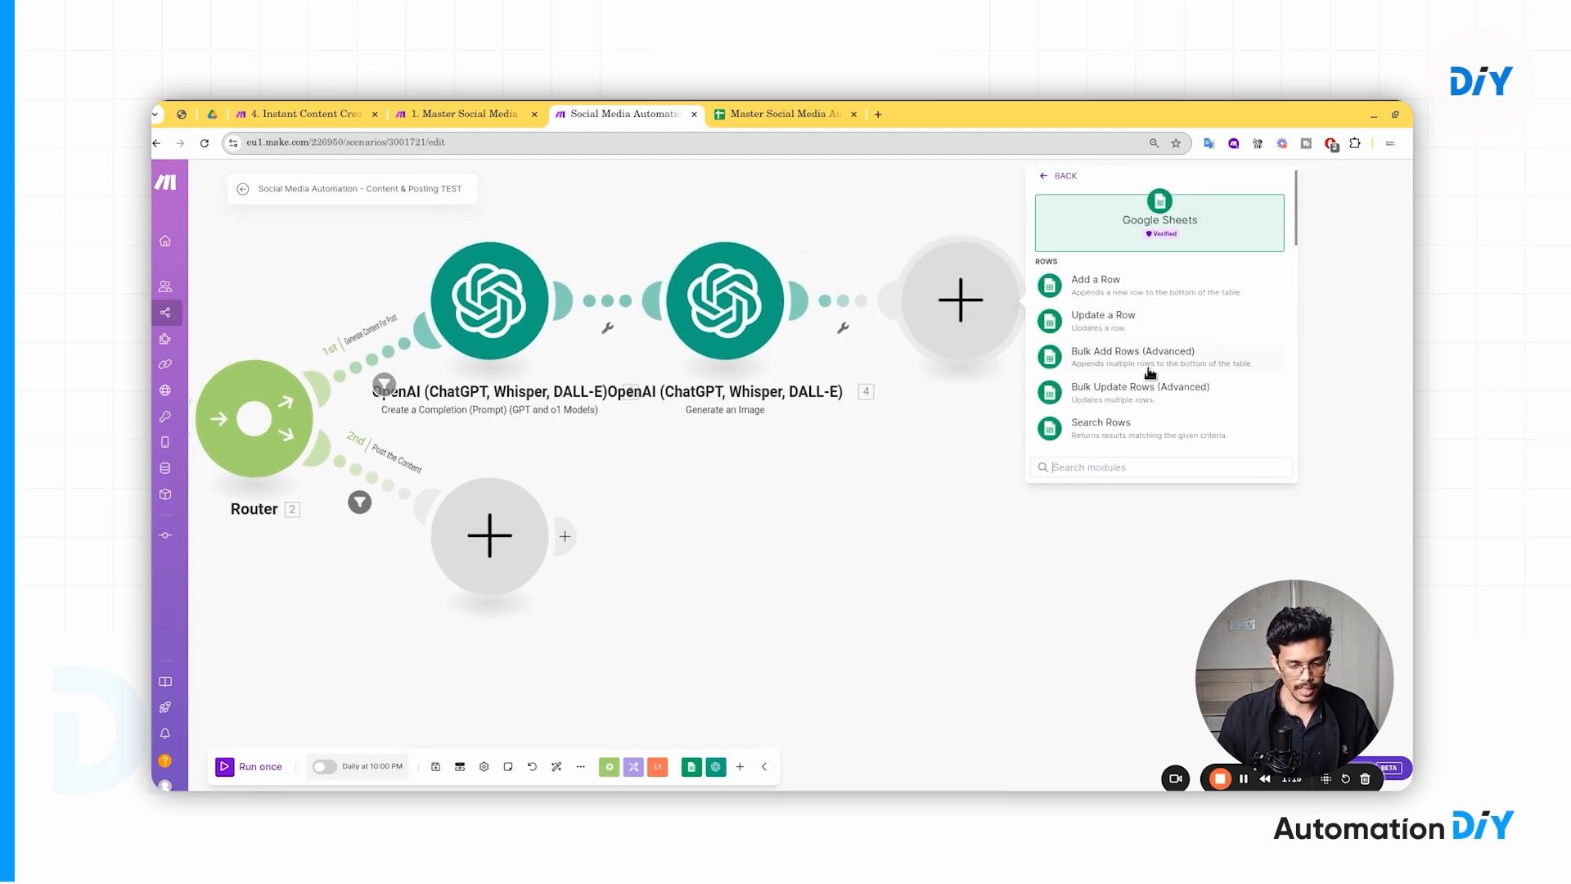
{"action": "left_click", "coordinate": [1130, 320]}
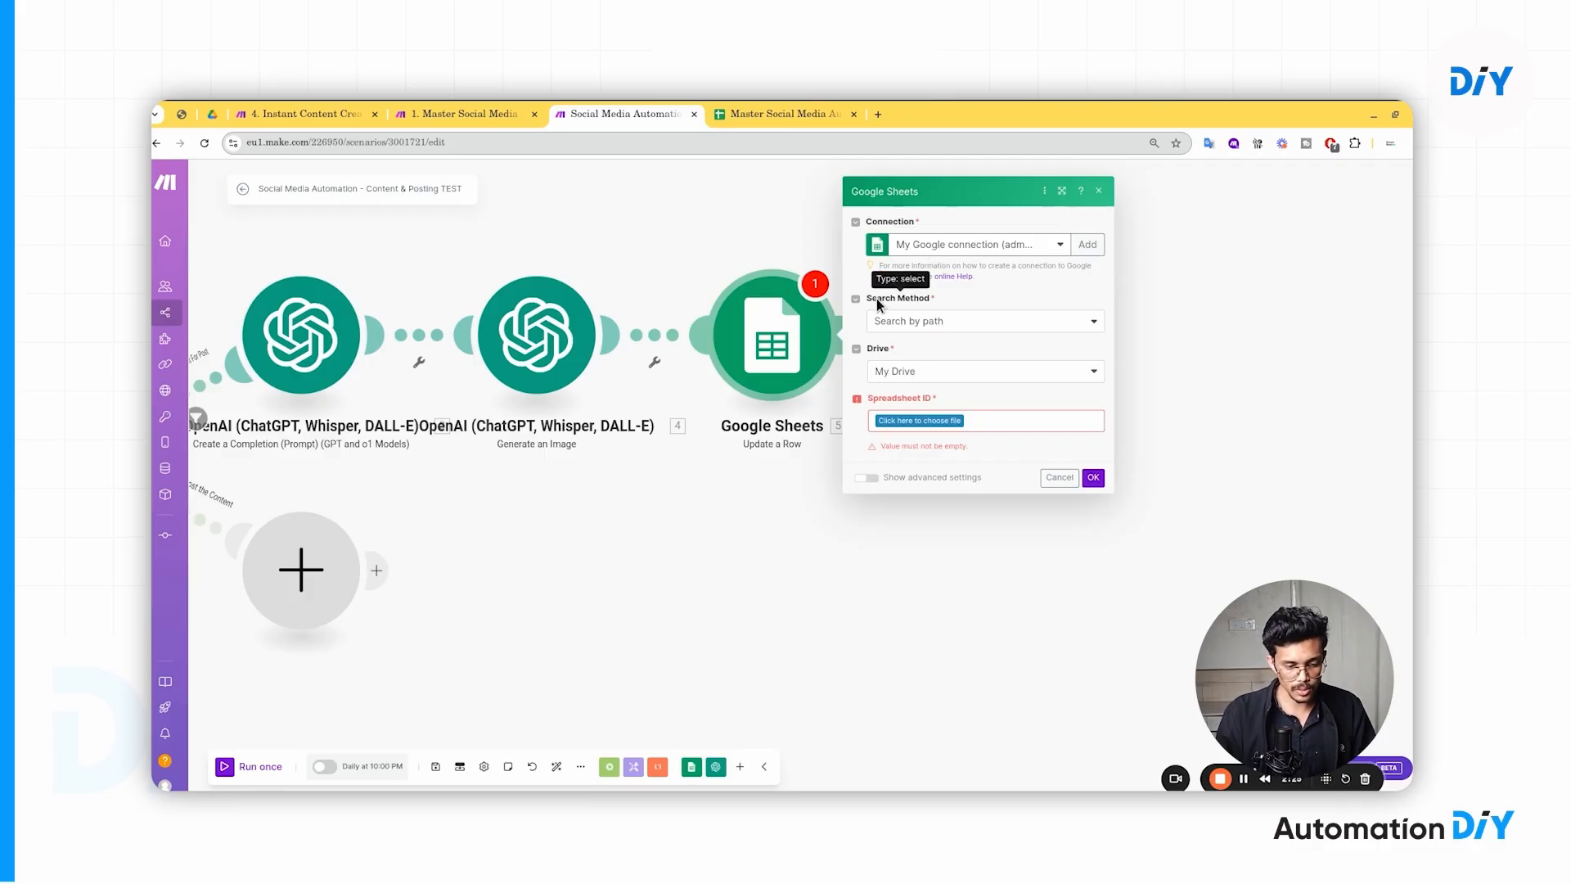
- Keep Search by path and My Drive, list the spreadsheet files, then reopen the search method options
{"action": "left_click", "coordinate": [937, 325]}
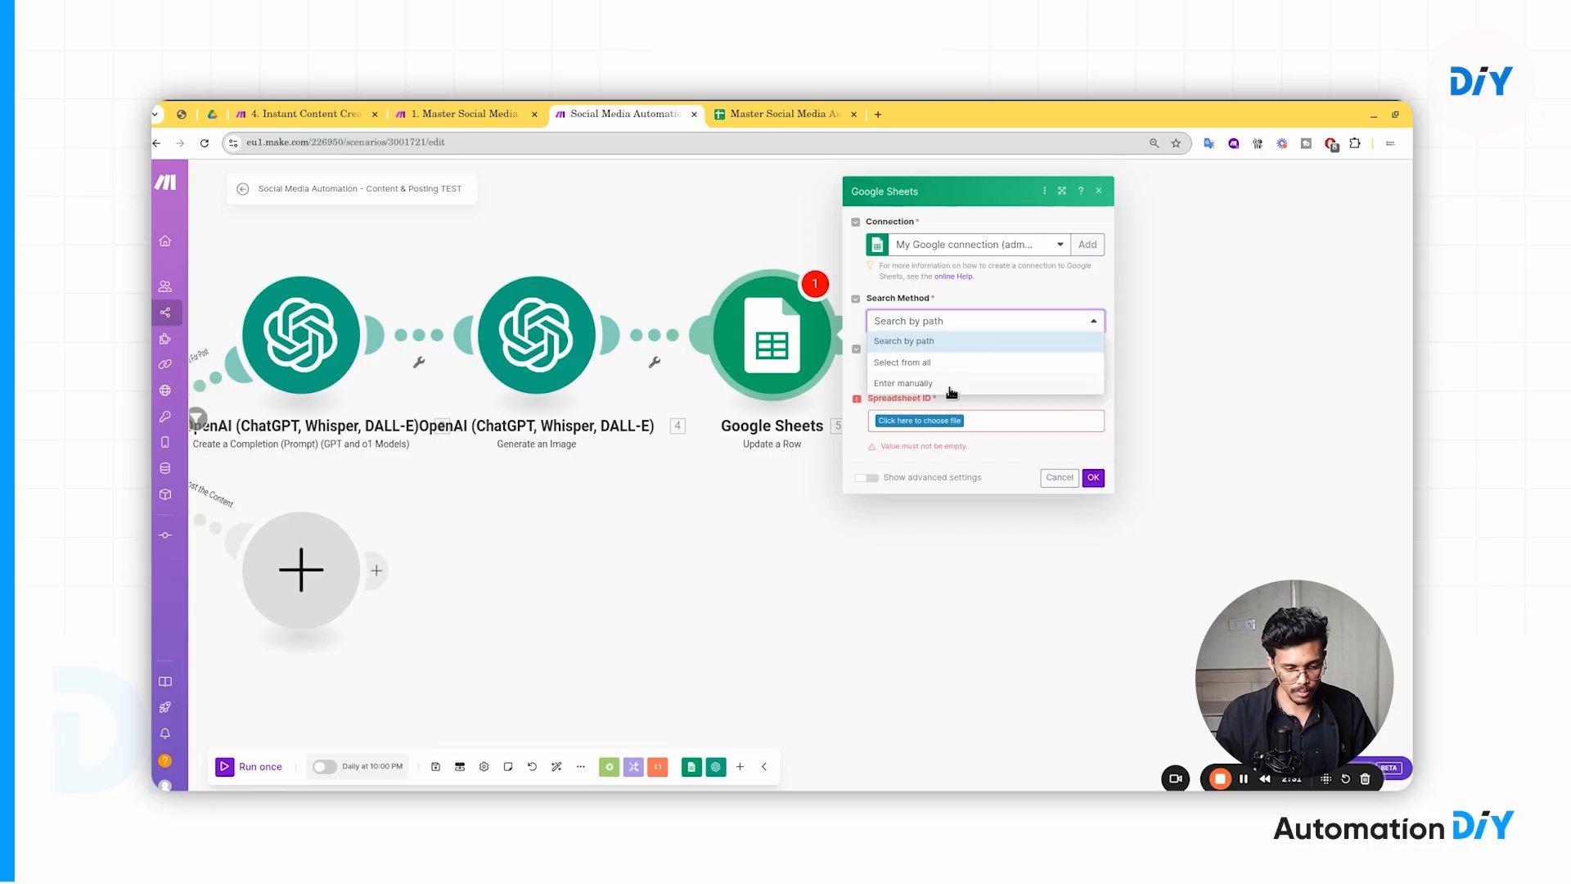
{"action": "left_click", "coordinate": [995, 299]}
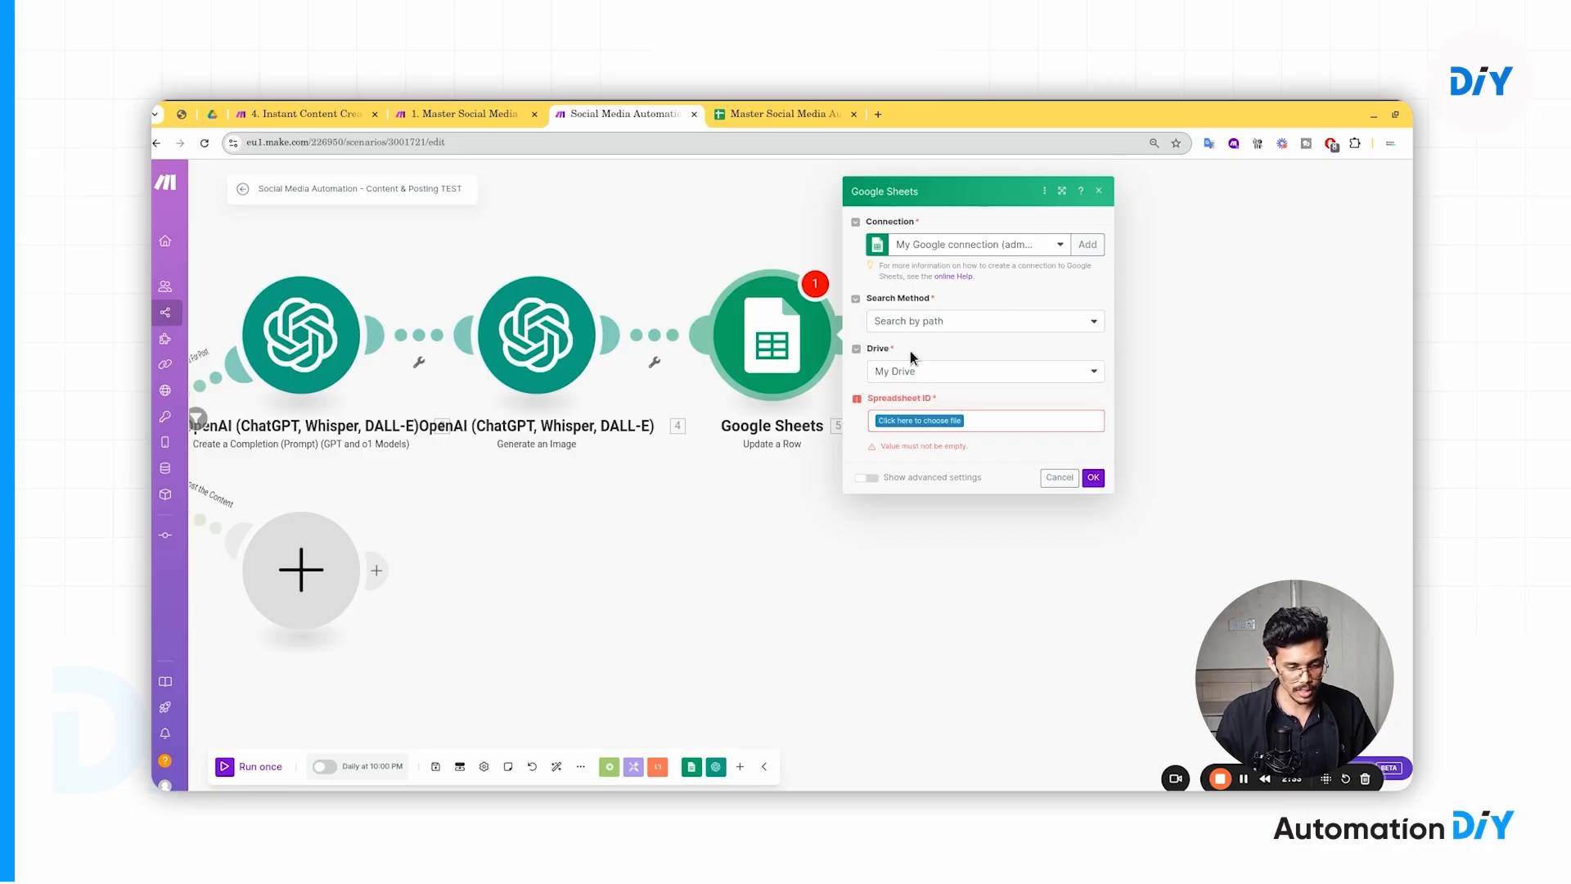
{"action": "left_click", "coordinate": [924, 378]}
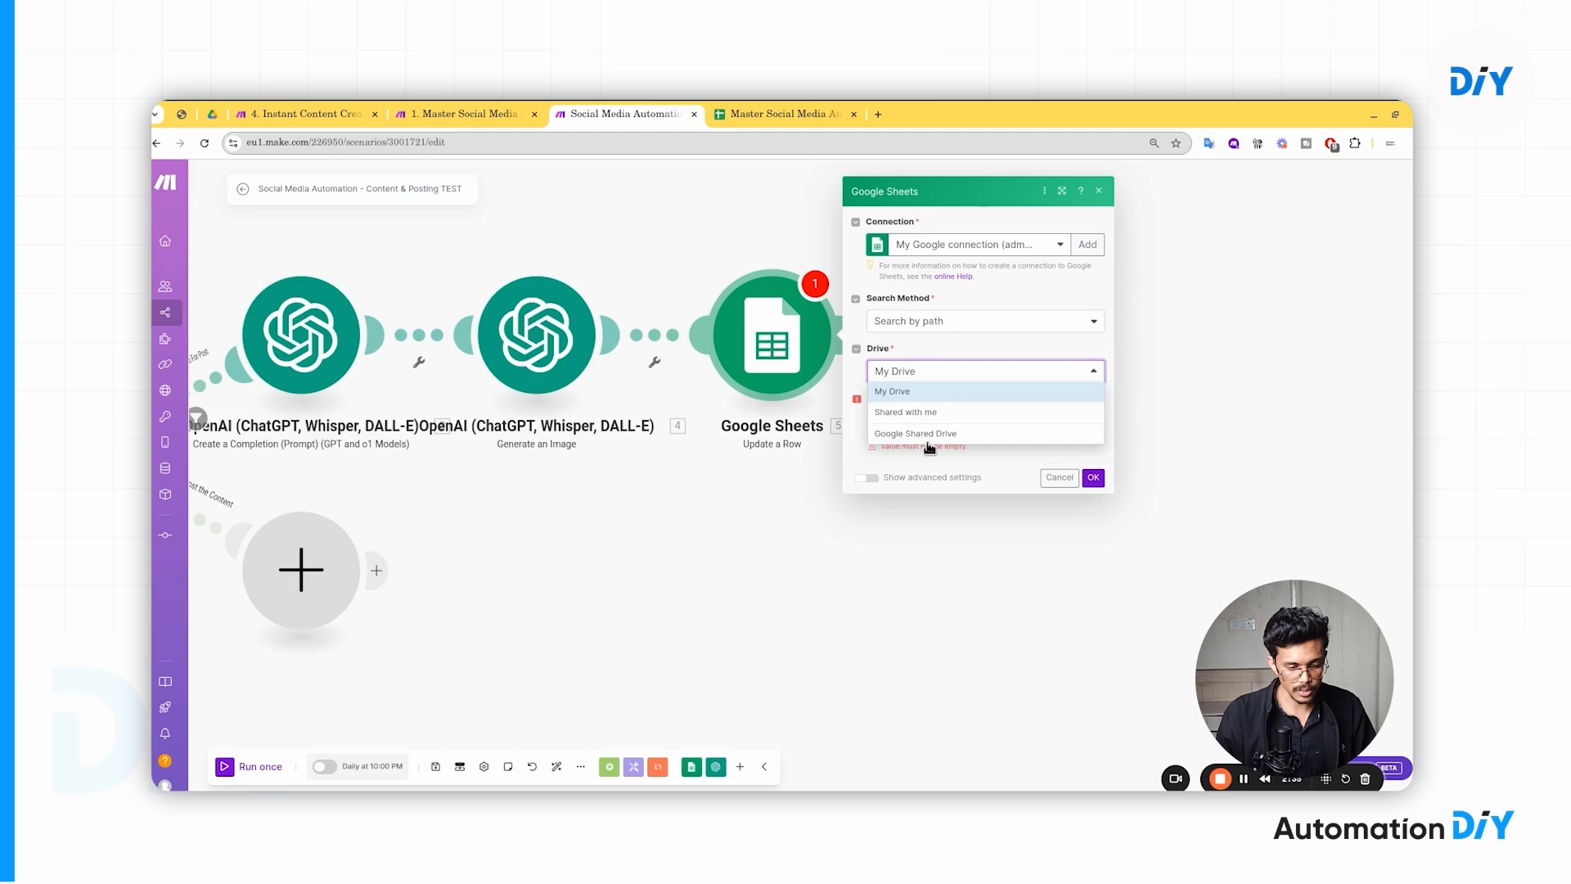
{"action": "left_click", "coordinate": [965, 353]}
{"action": "left_click", "coordinate": [920, 419]}
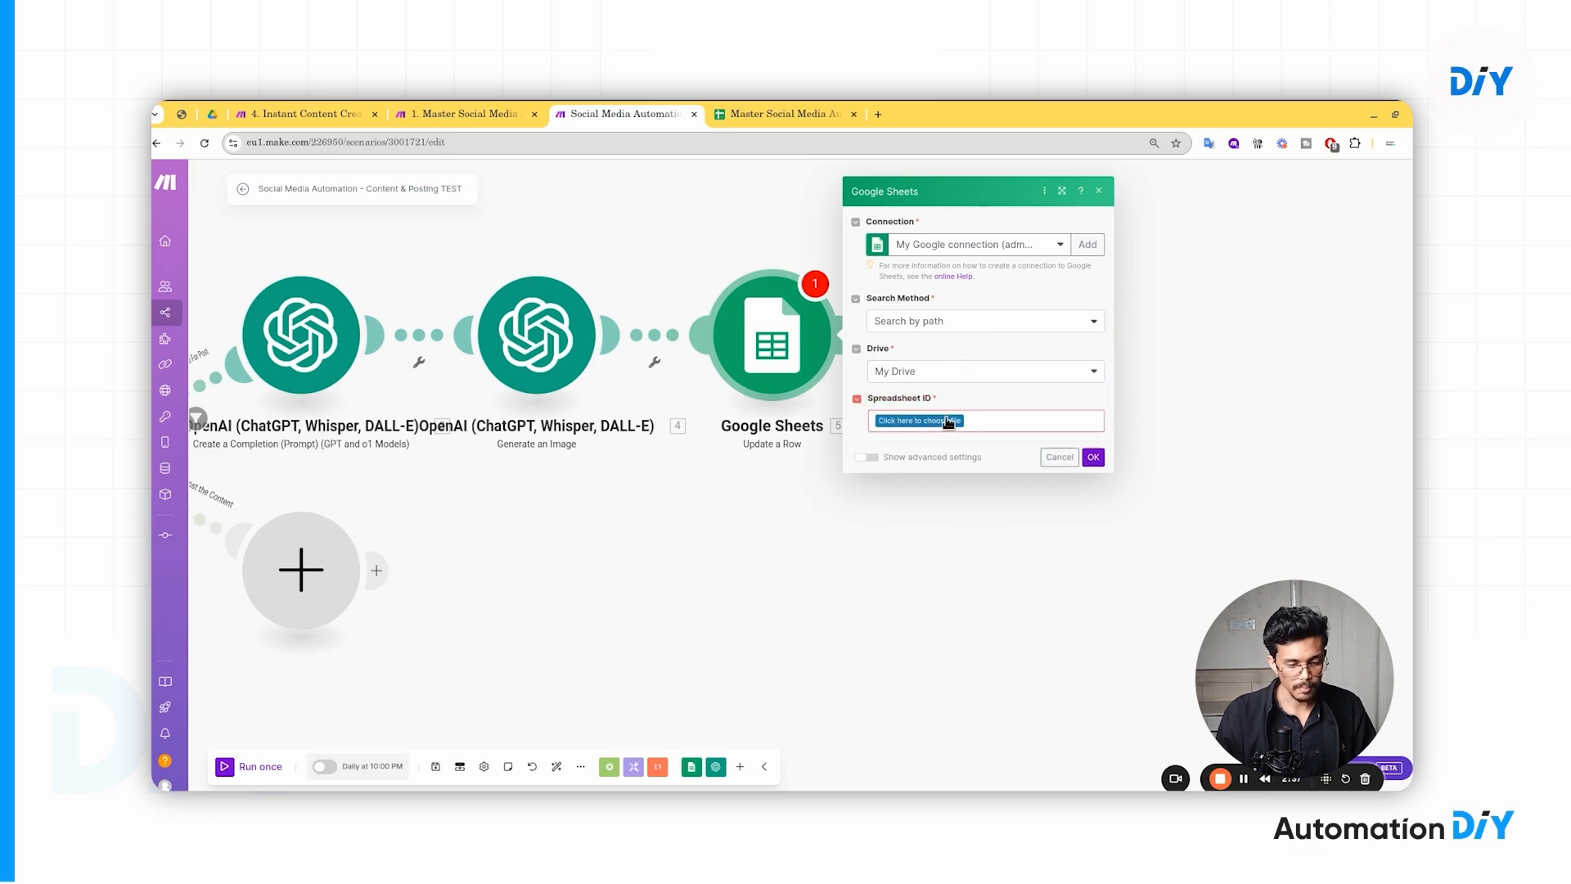
{"action": "left_click", "coordinate": [964, 327]}
- Set the search method to 'Select from all', ready the Spreadsheet ID field, and go to the spreadsheet tab
{"action": "left_click", "coordinate": [905, 362]}
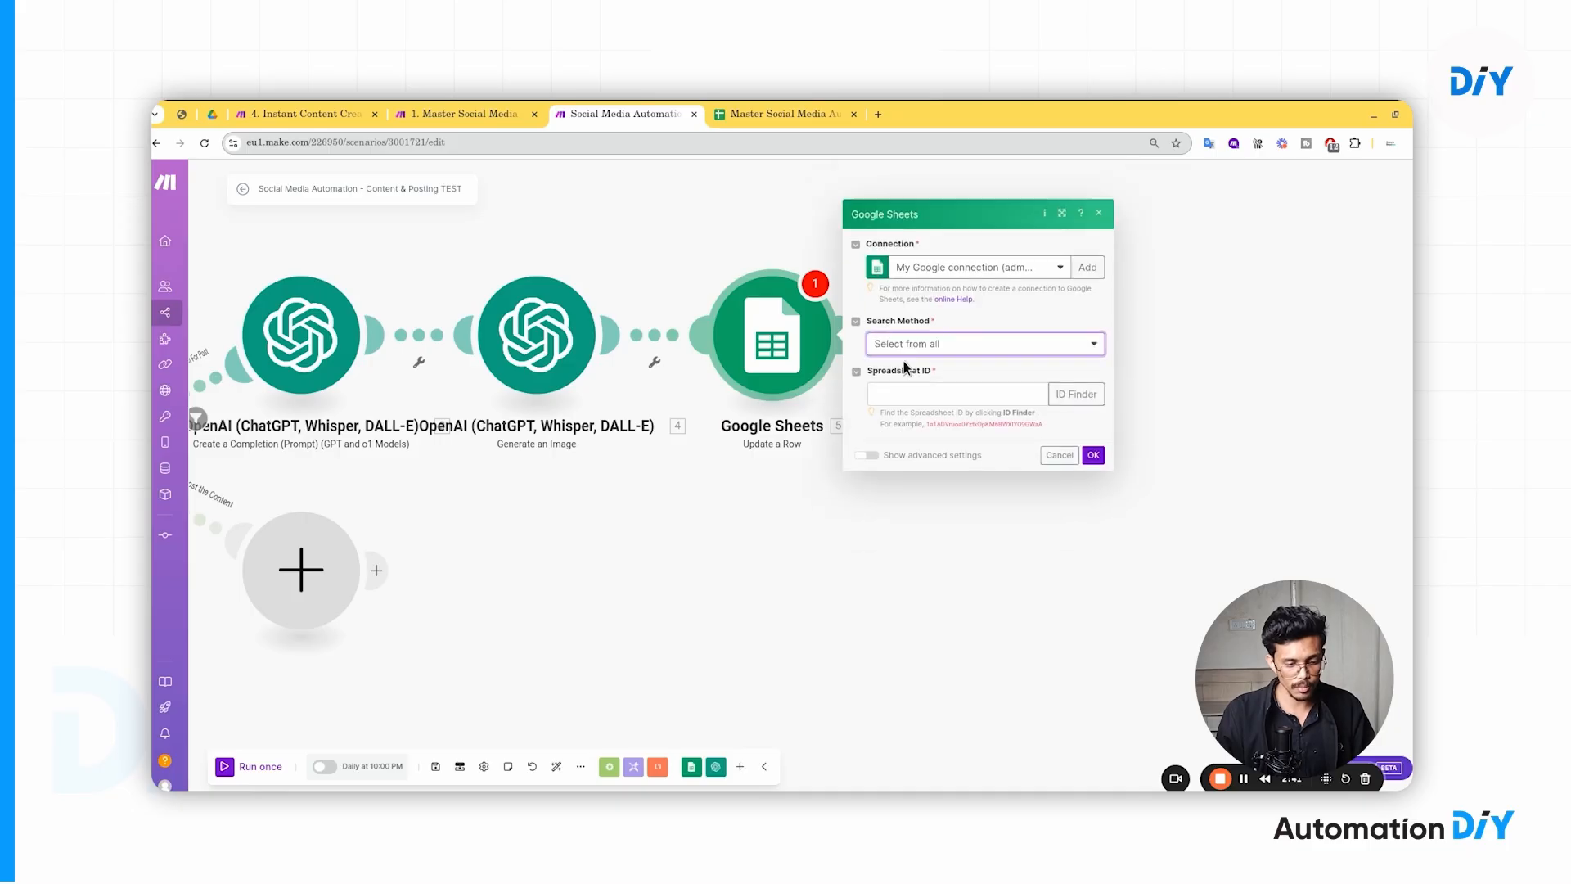
{"action": "left_click", "coordinate": [952, 397]}
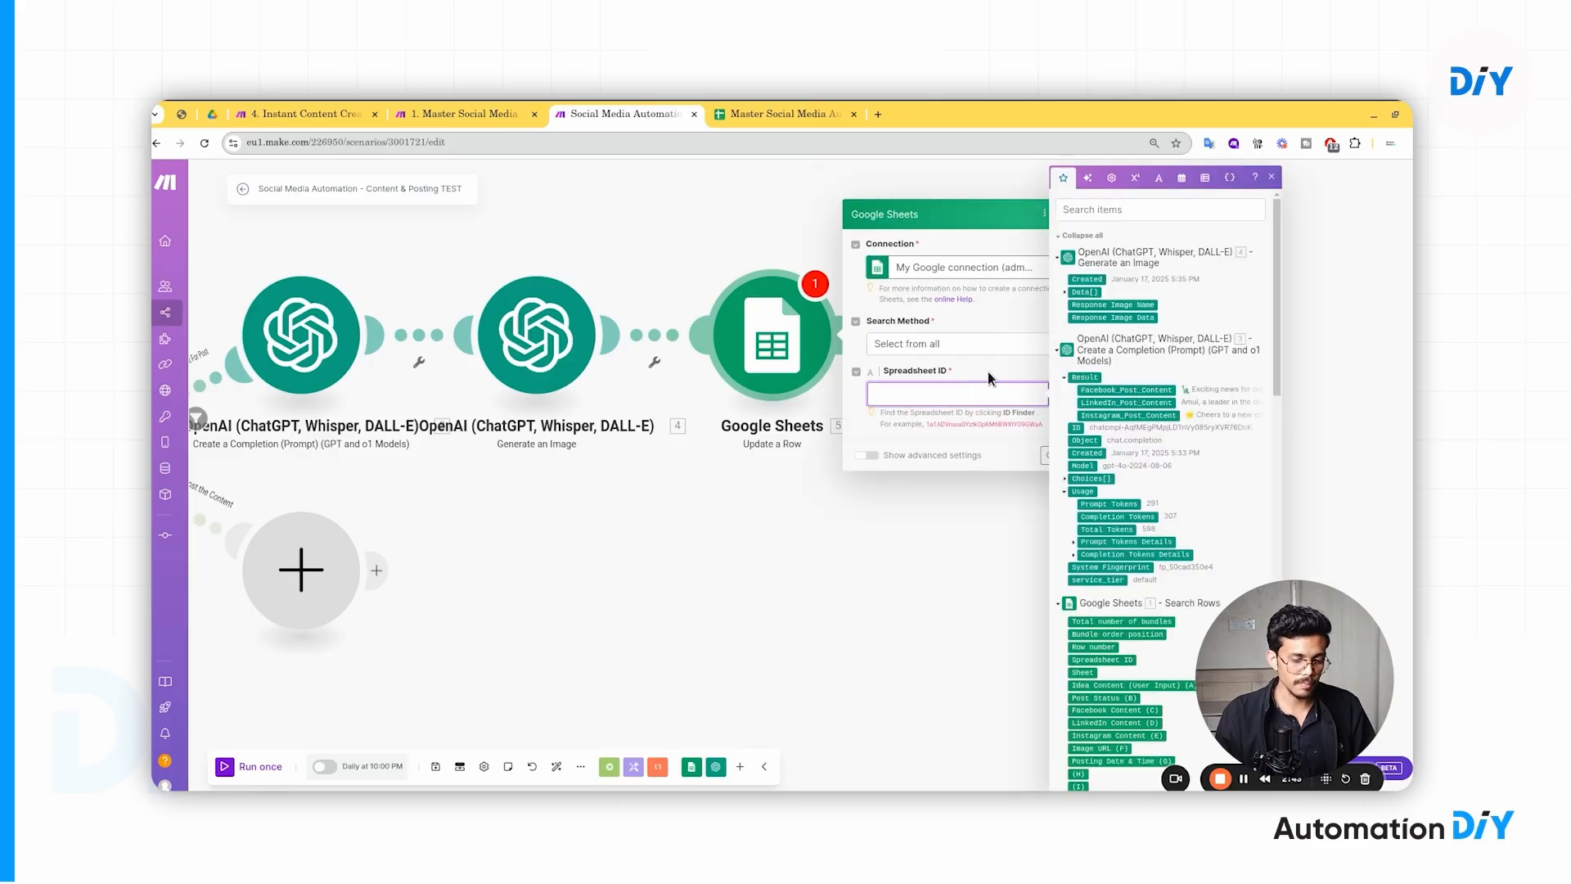
{"action": "left_click", "coordinate": [989, 373]}
{"action": "left_click", "coordinate": [904, 397]}
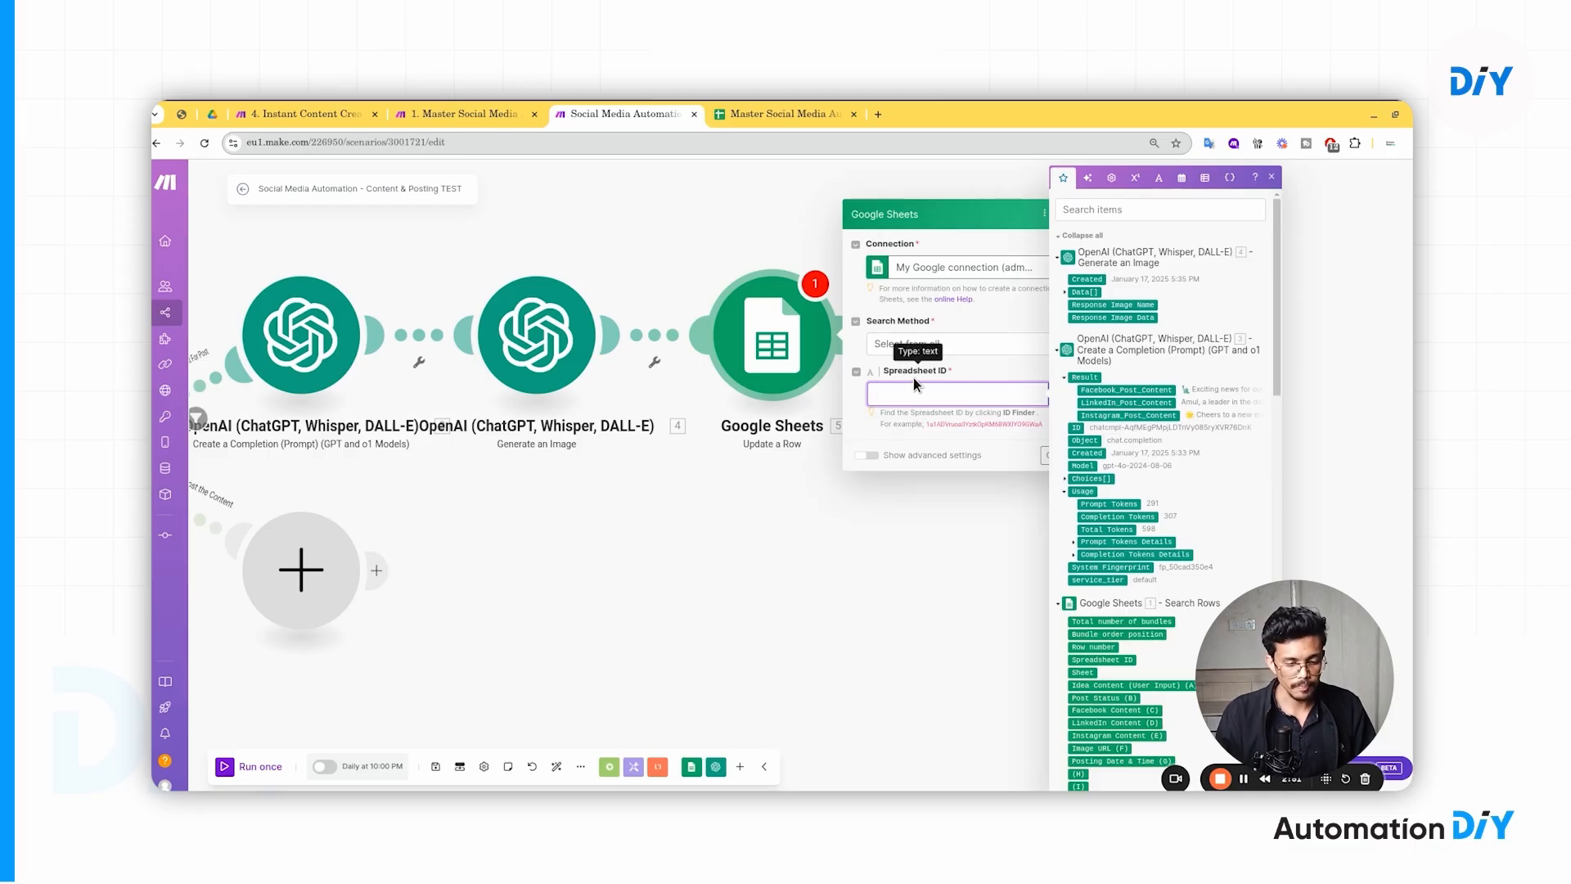
{"action": "left_click", "coordinate": [753, 113]}
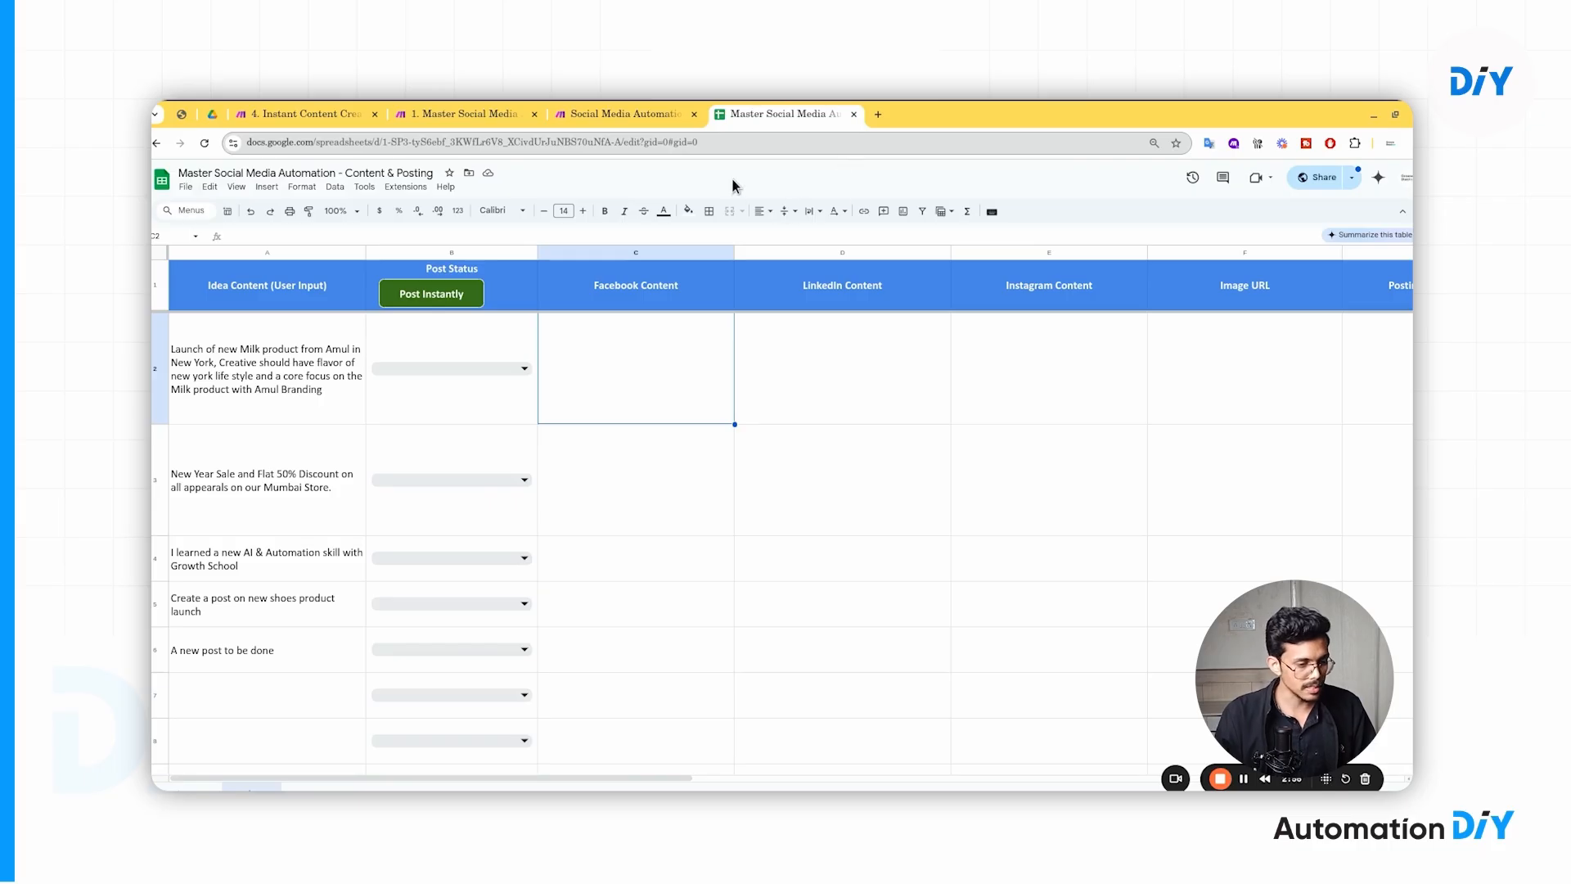
- Copy the spreadsheet ID from the Google Sheets web address and switch back to Make
{"action": "left_click", "coordinate": [489, 146]}
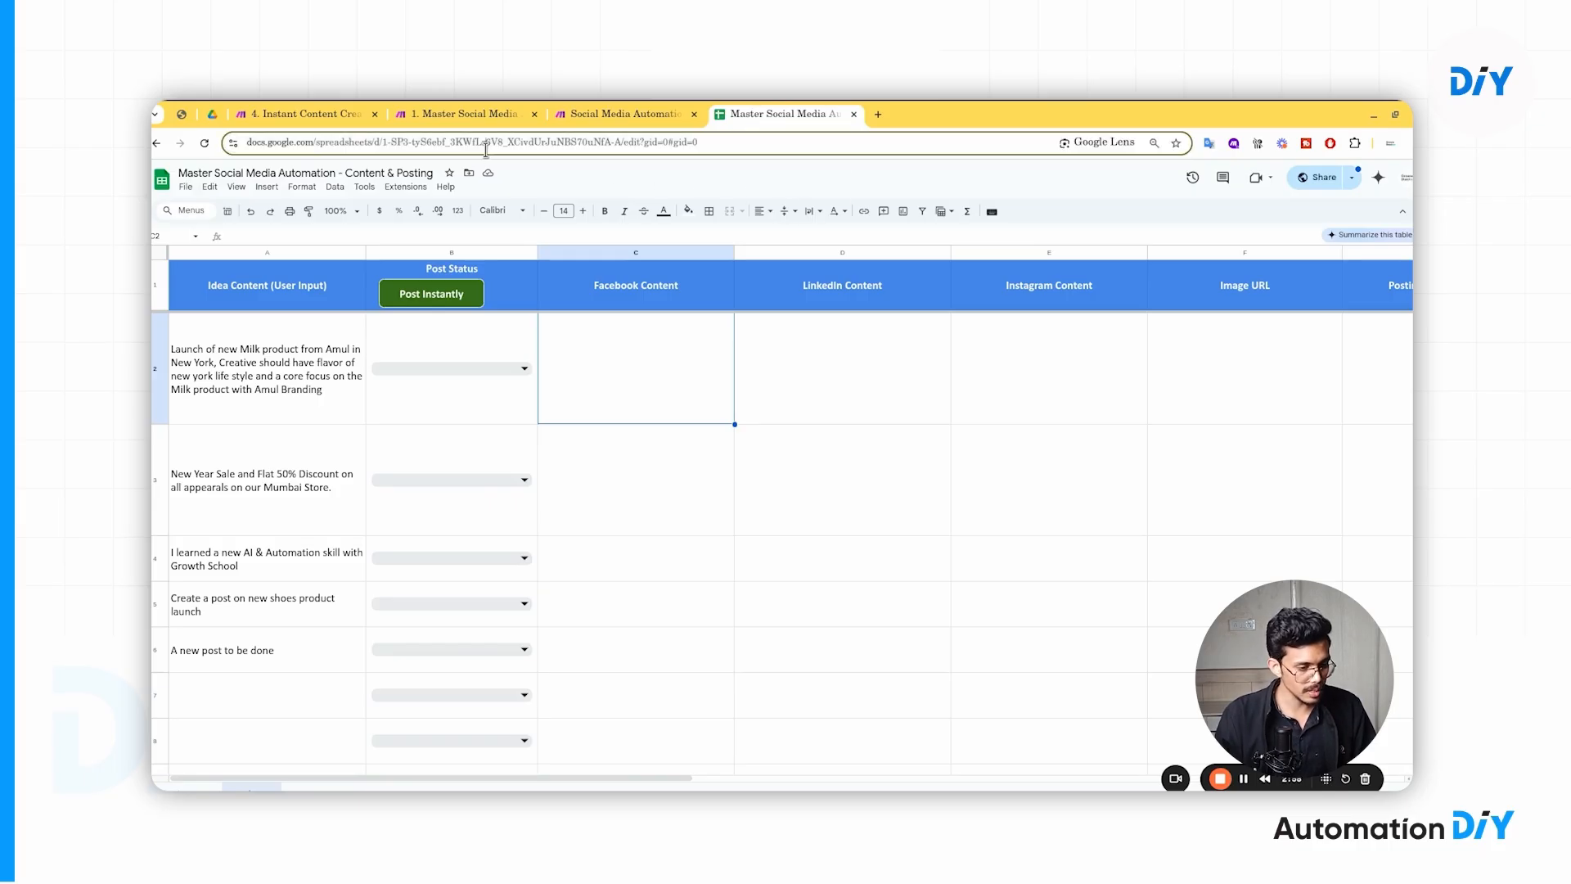
{"action": "double_click", "coordinate": [495, 145]}
{"action": "left_click", "coordinate": [1231, 352]}
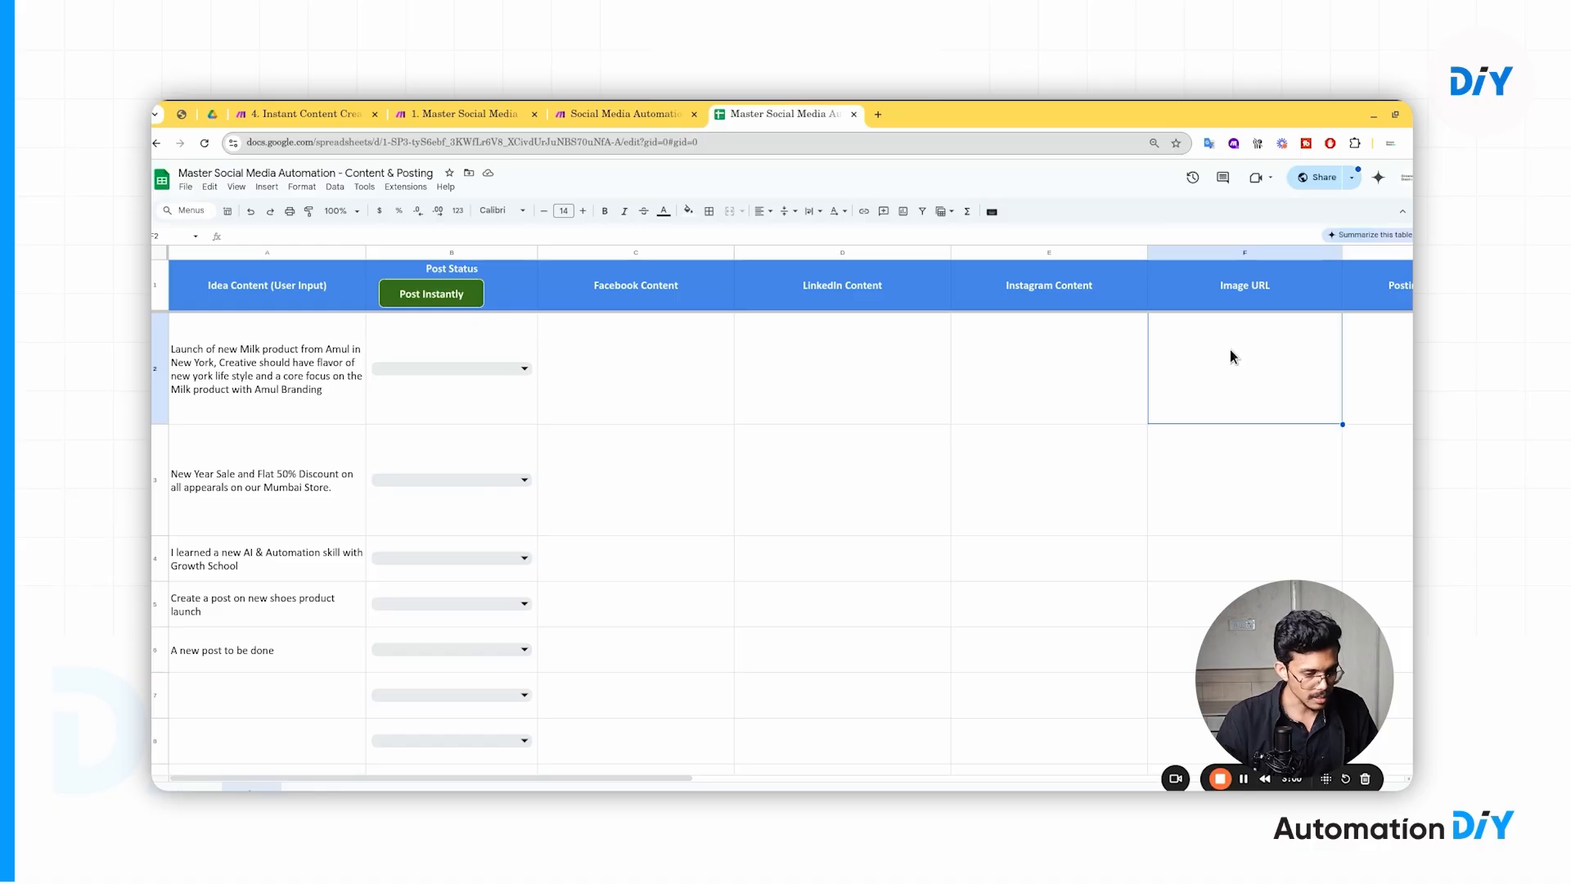
{"action": "left_click", "coordinate": [839, 142]}
{"action": "key", "text": "Left"}
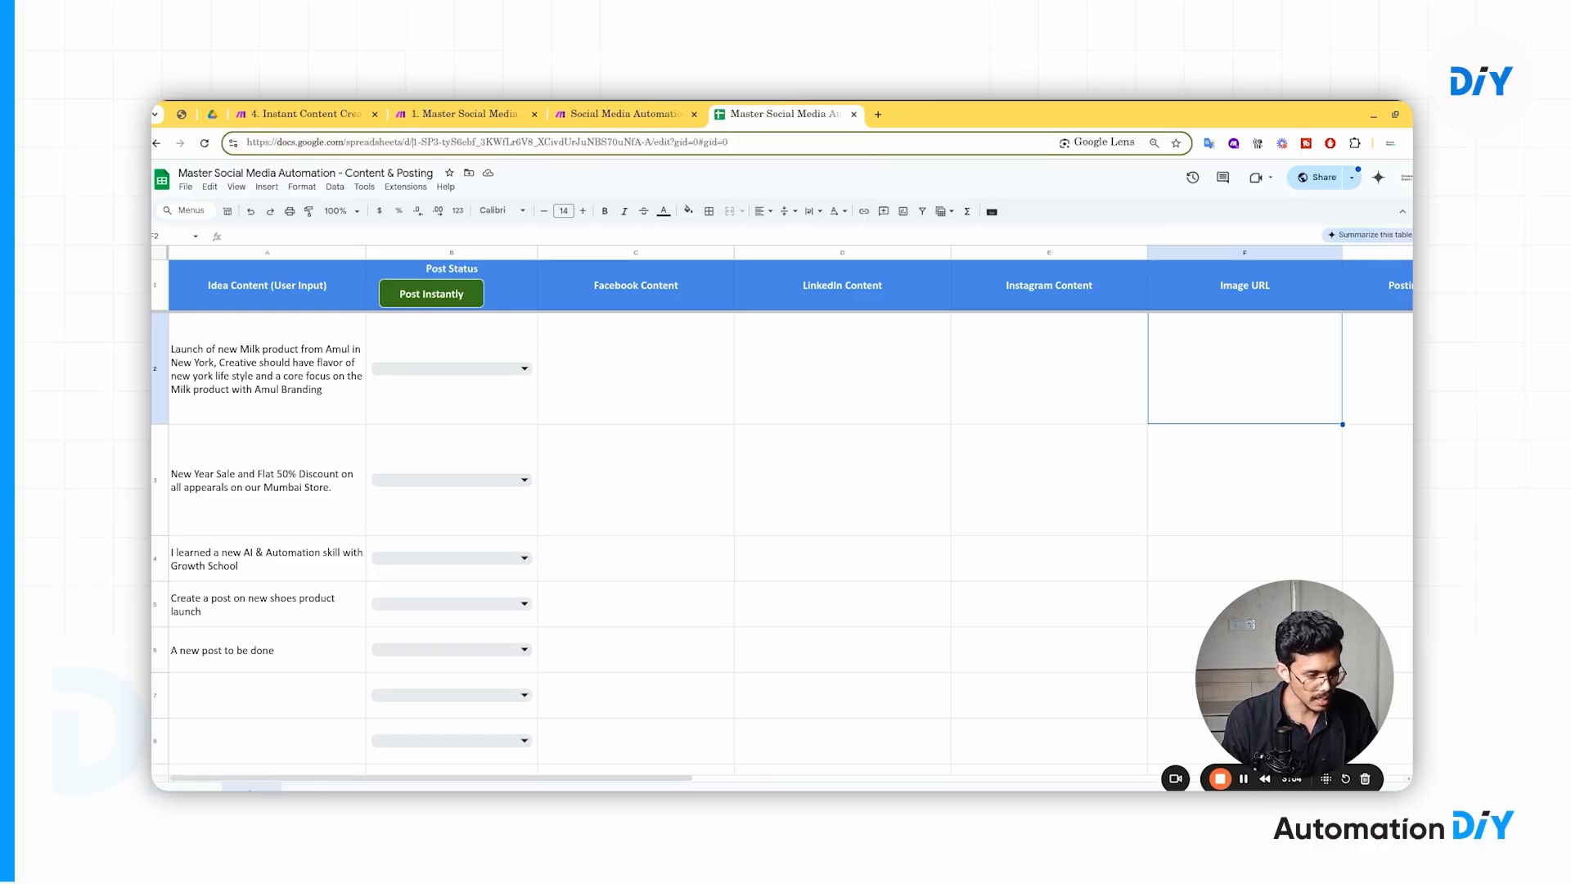
{"action": "left_click_drag", "start_coordinate": [415, 142], "coordinate": [653, 142]}
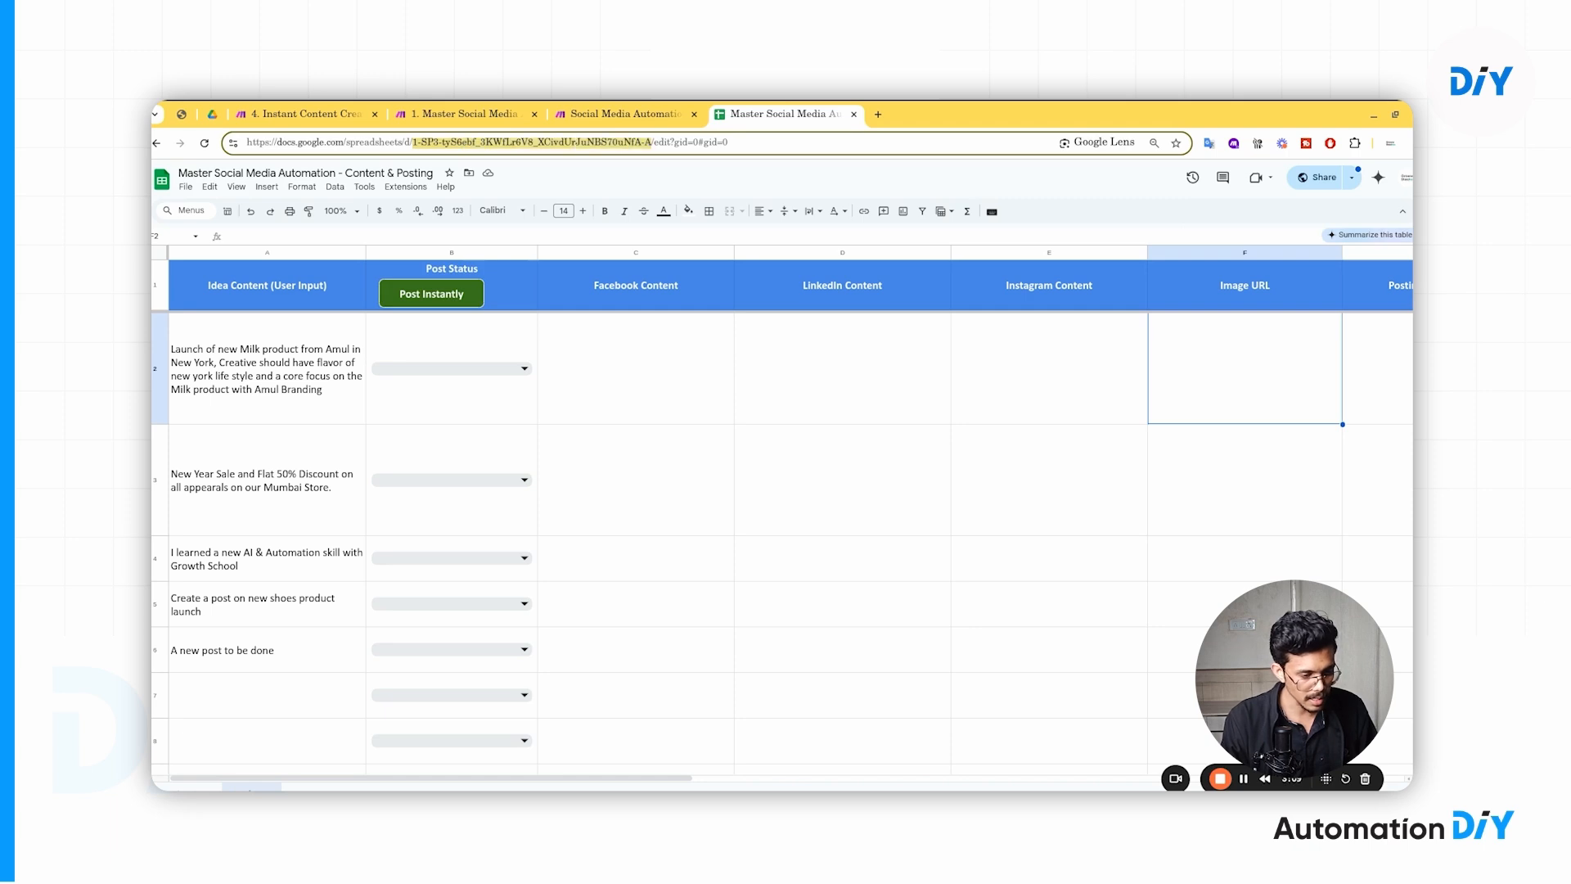
{"action": "key", "text": "ctrl+shift+Tab"}
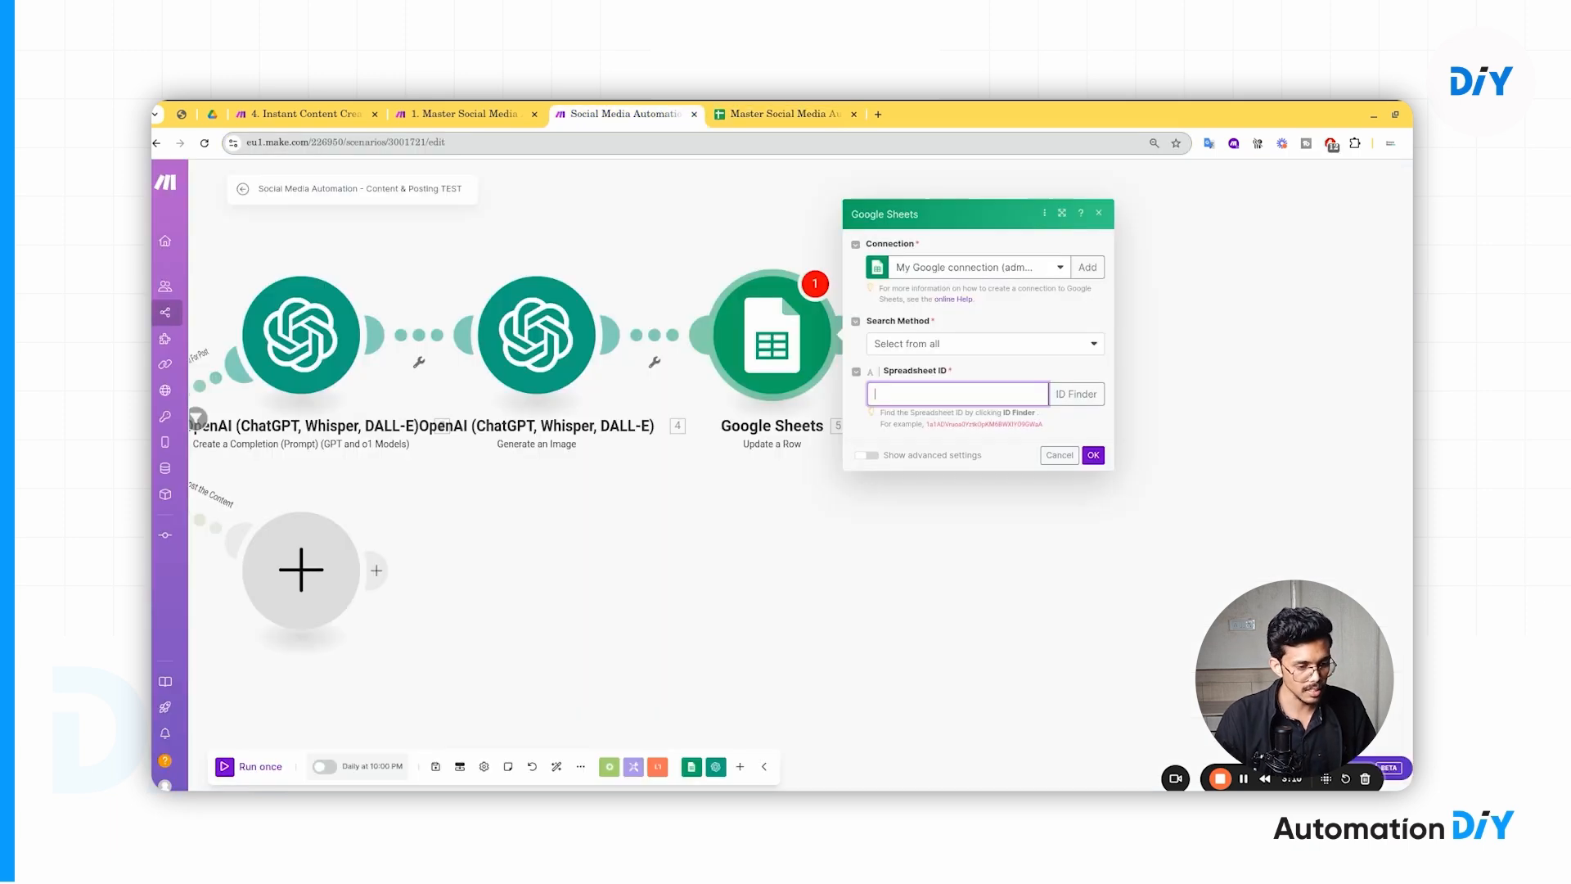
- Paste the copied spreadsheet ID into the Spreadsheet ID field and load the sheet fields
{"action": "left_click", "coordinate": [909, 393]}
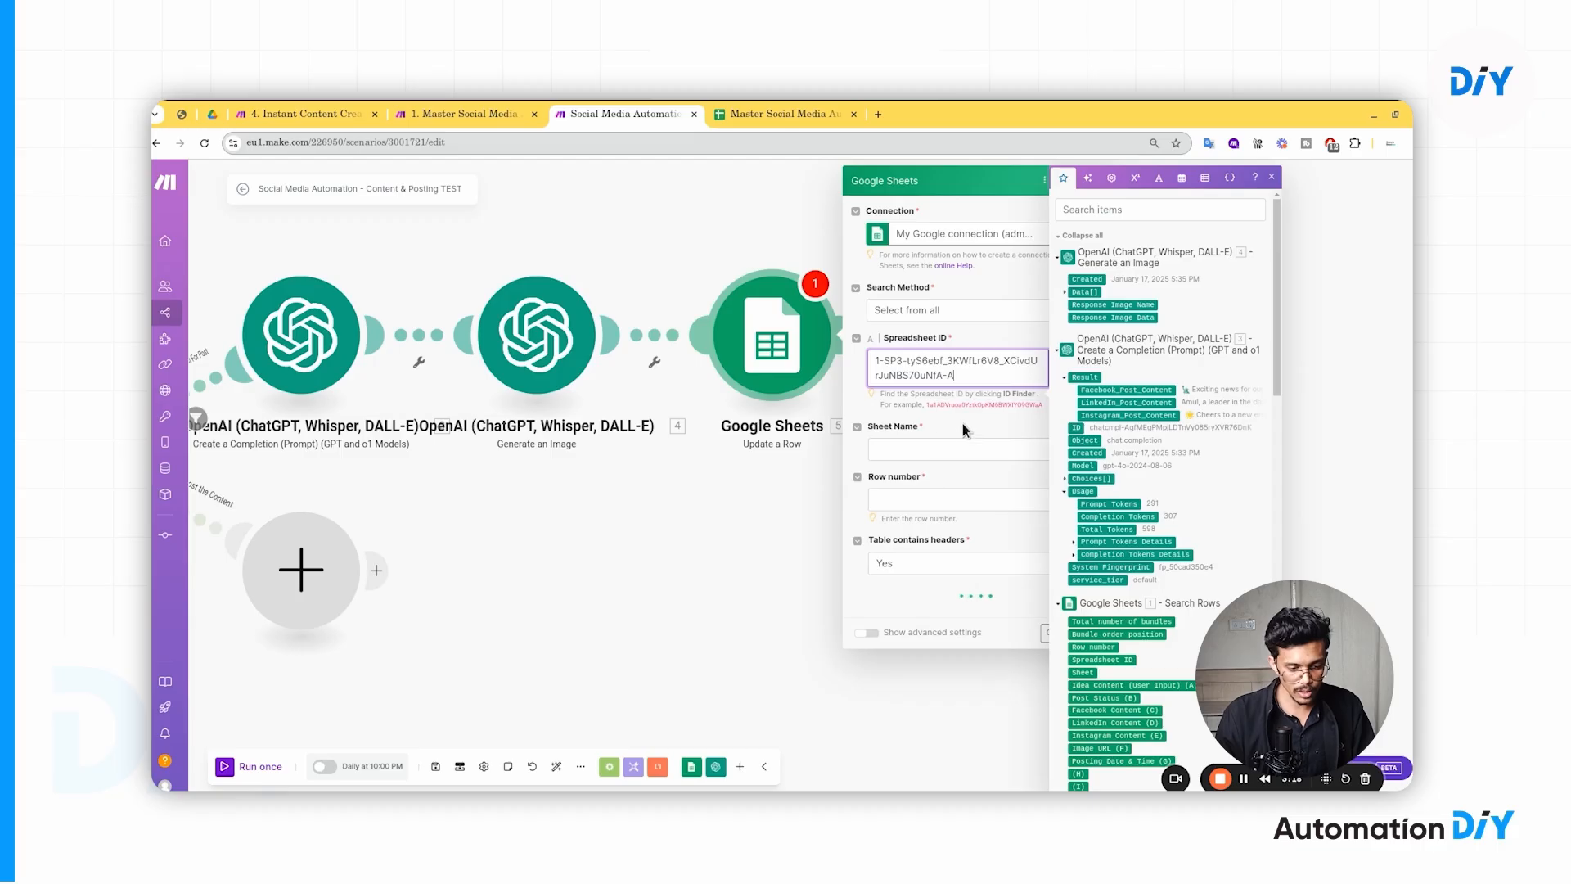
{"action": "left_click", "coordinate": [962, 422]}
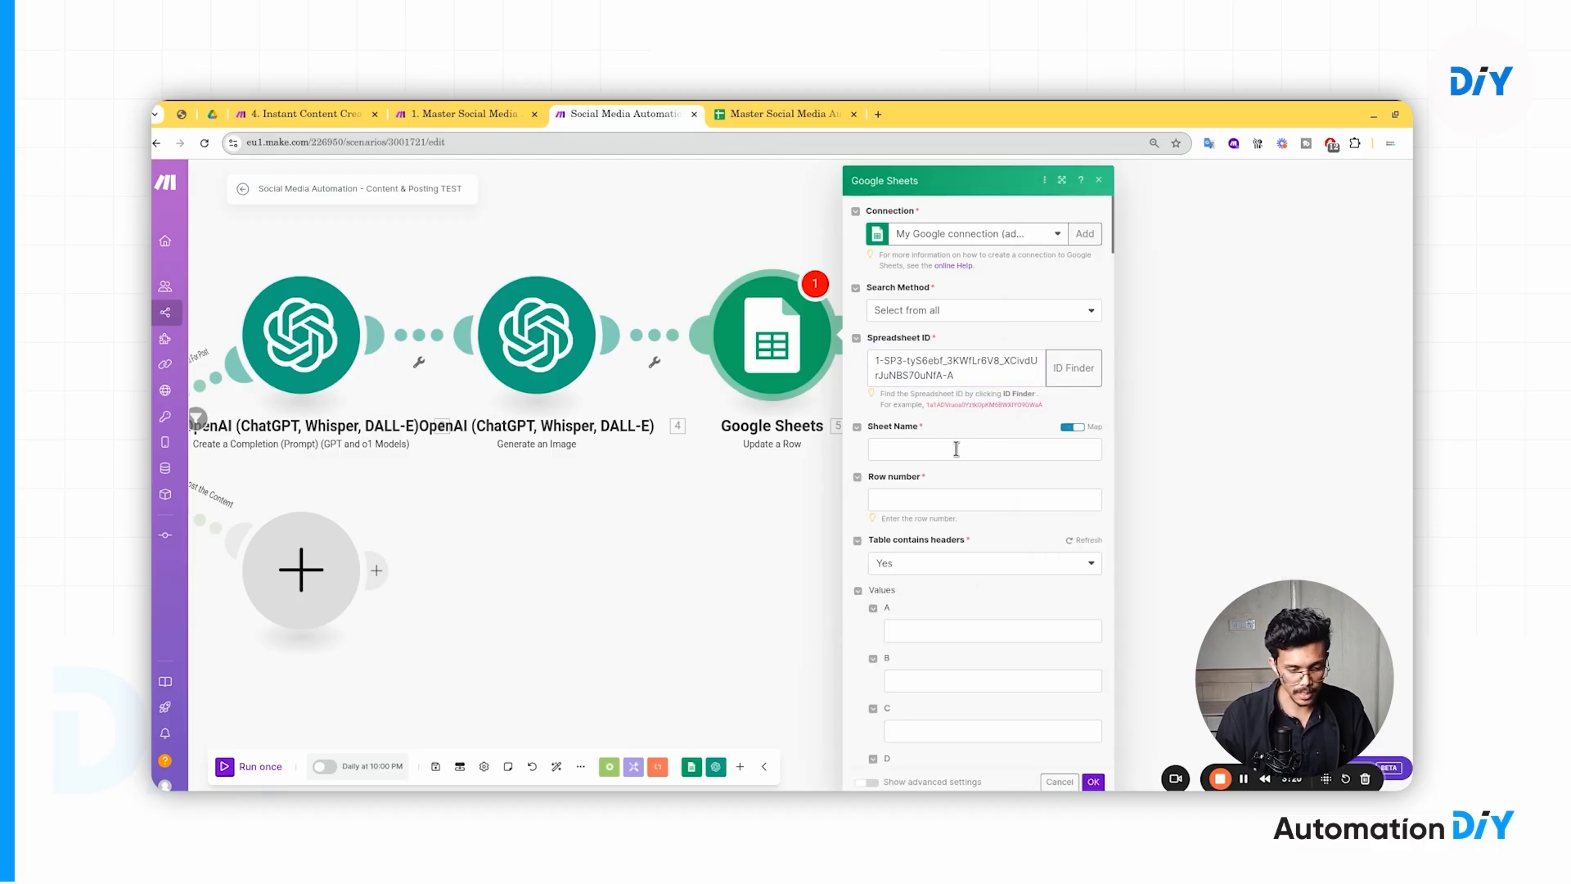
- Choose Tracker as the Sheet Name from the existing sheets, then switch to the spreadsheet
{"action": "left_click", "coordinate": [1073, 428]}
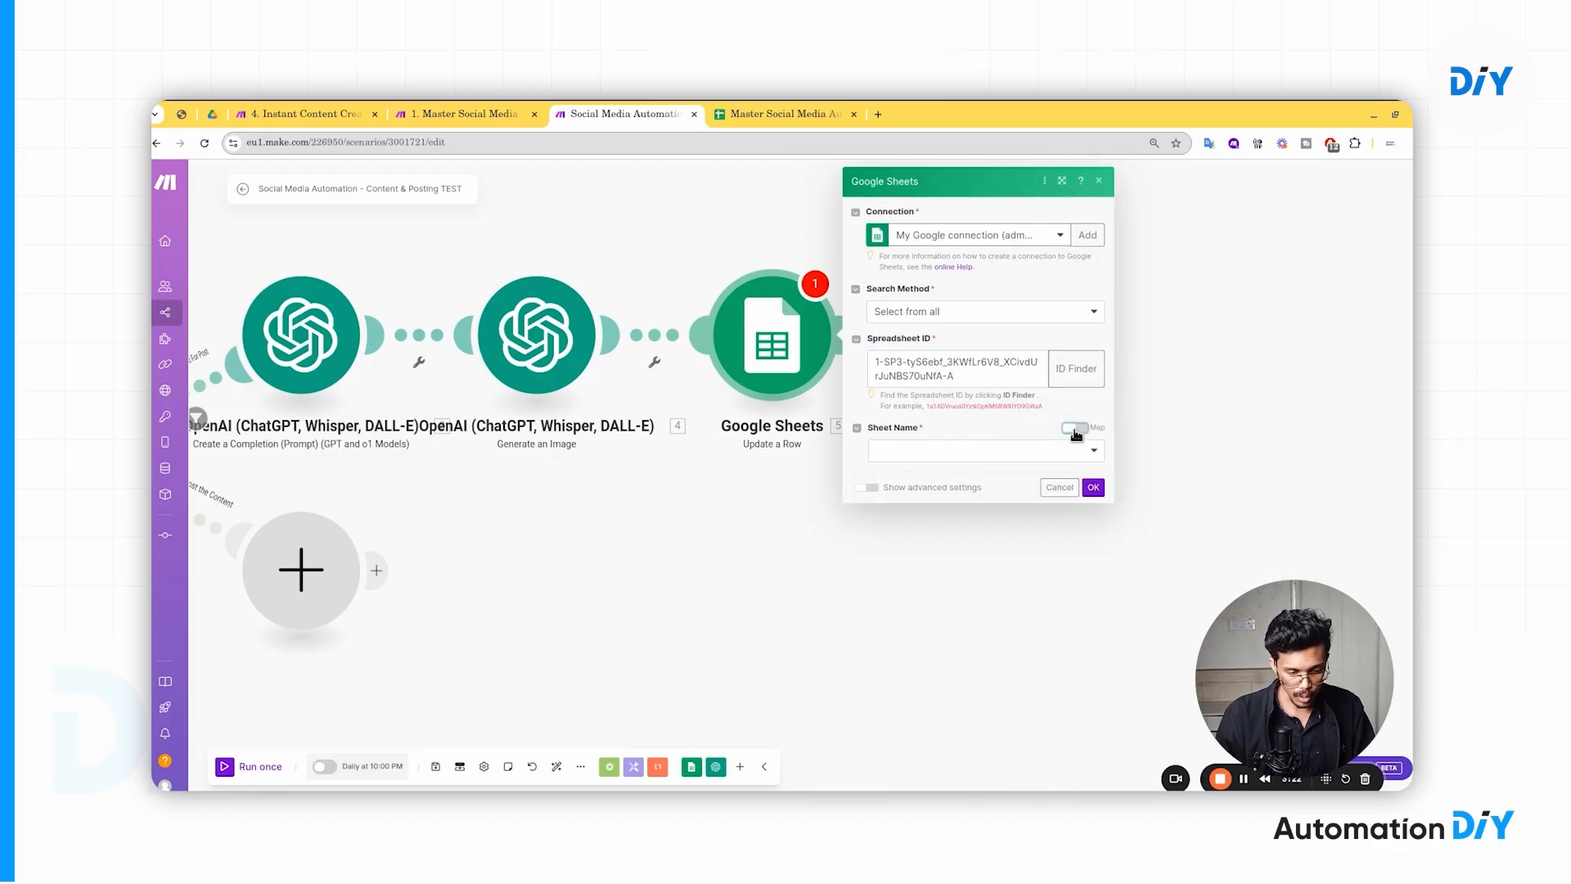
{"action": "left_click", "coordinate": [1073, 447]}
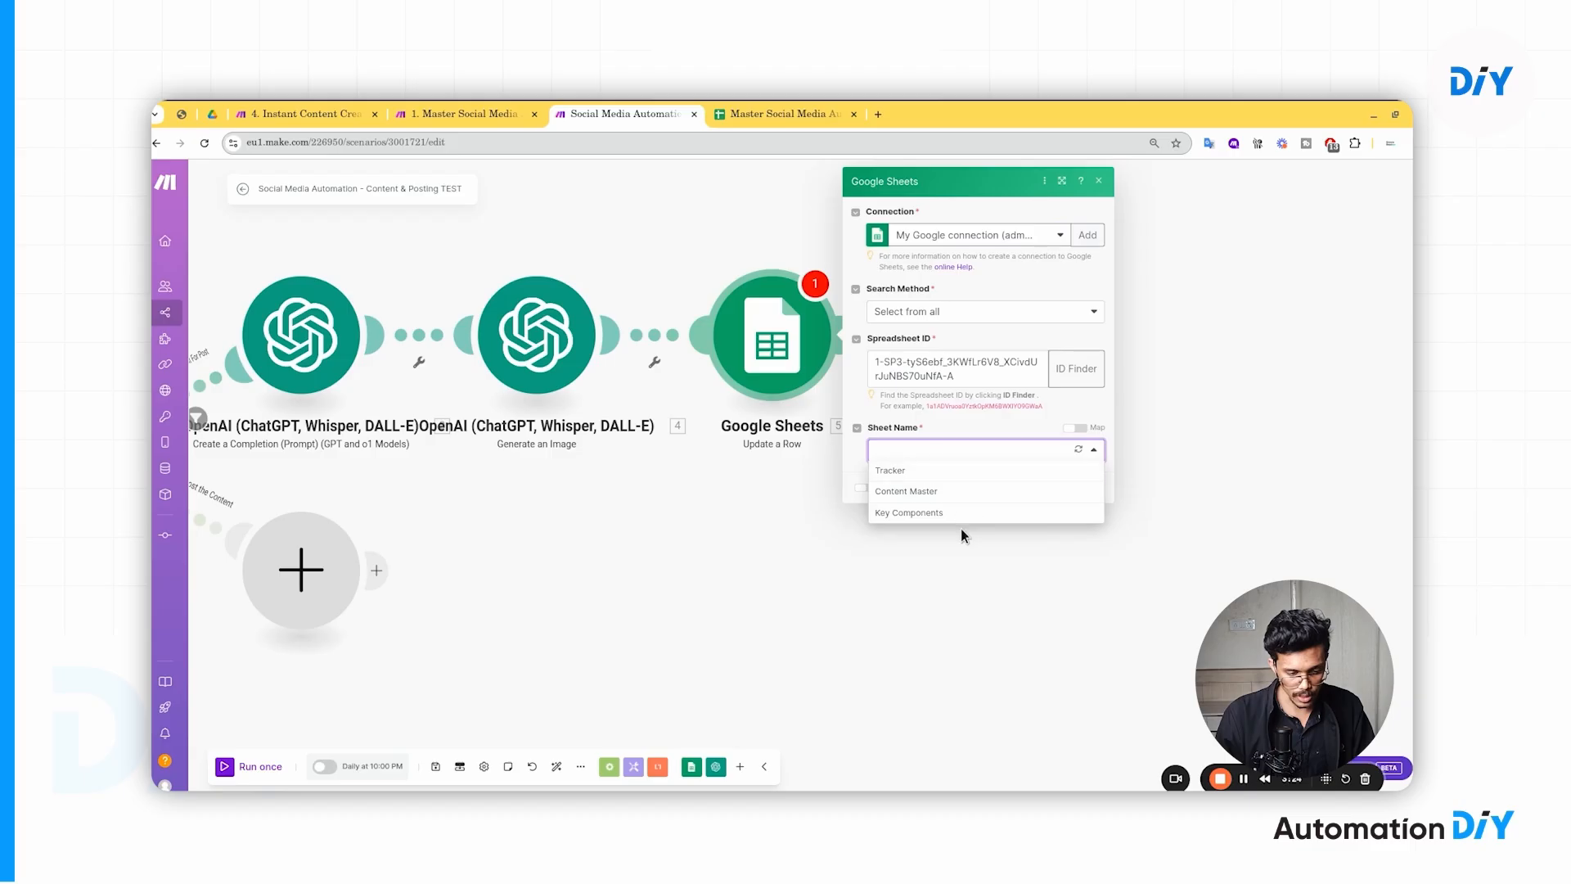
{"action": "left_click", "coordinate": [1068, 426]}
{"action": "left_click", "coordinate": [1072, 427]}
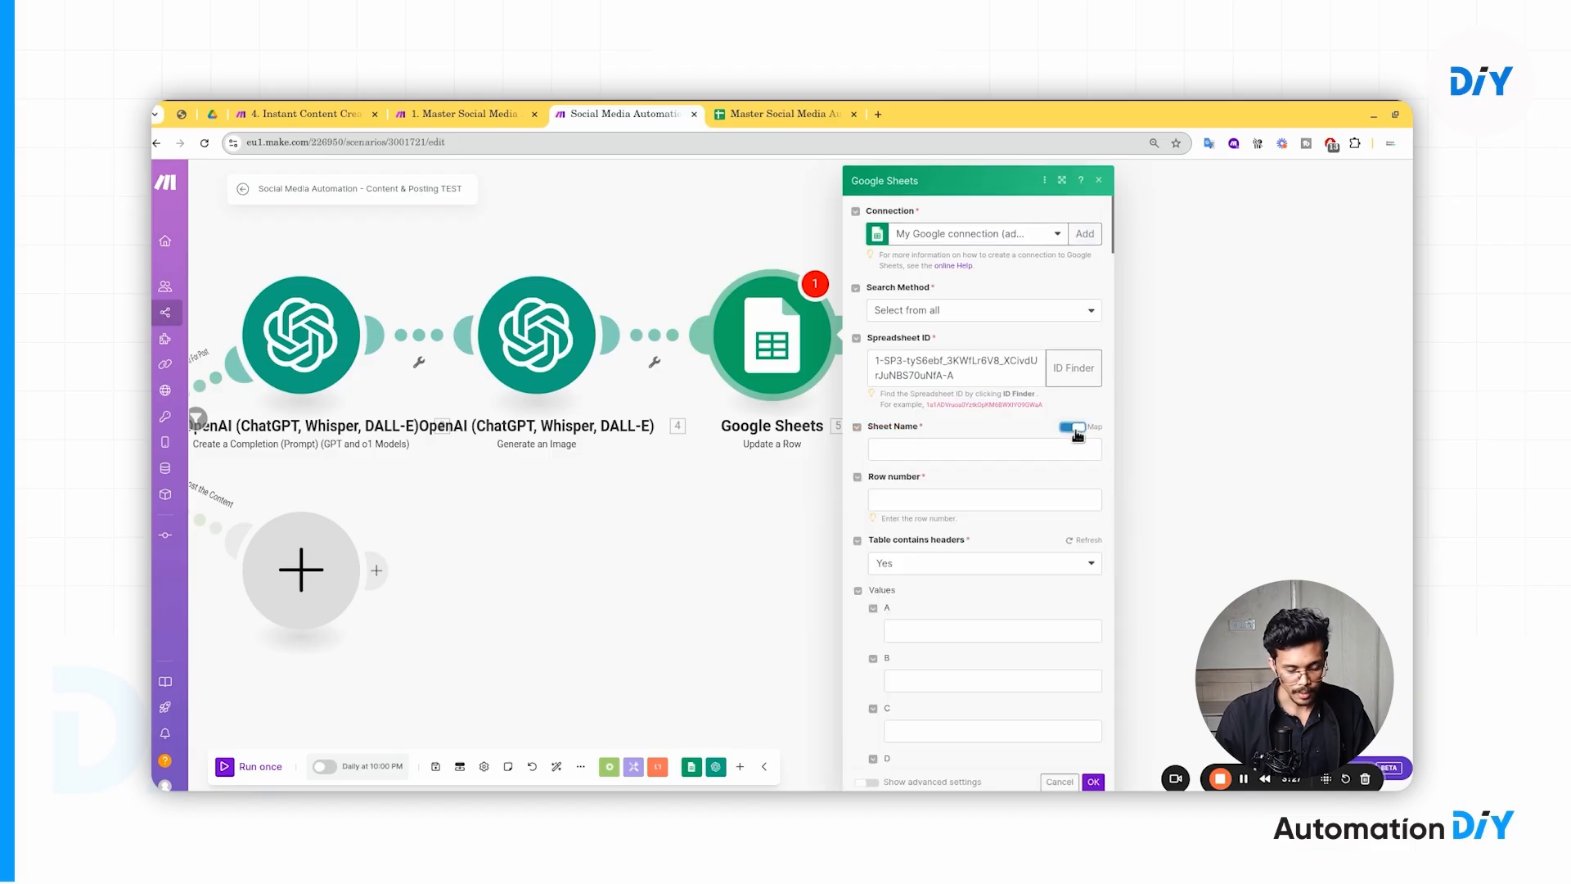
{"action": "left_click", "coordinate": [889, 450]}
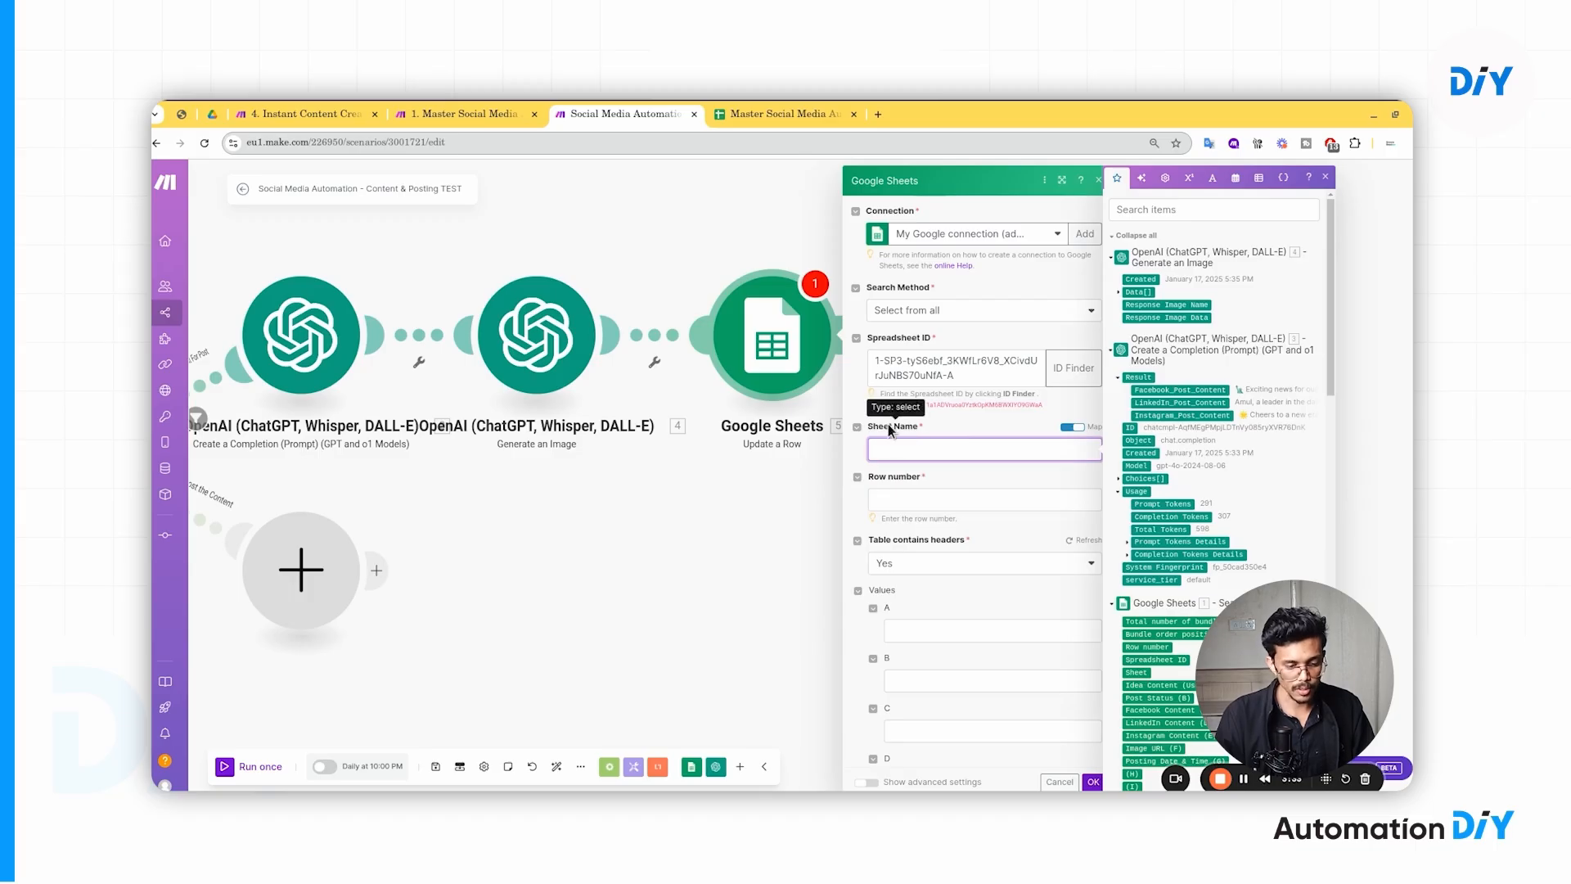
{"action": "left_click", "coordinate": [945, 424]}
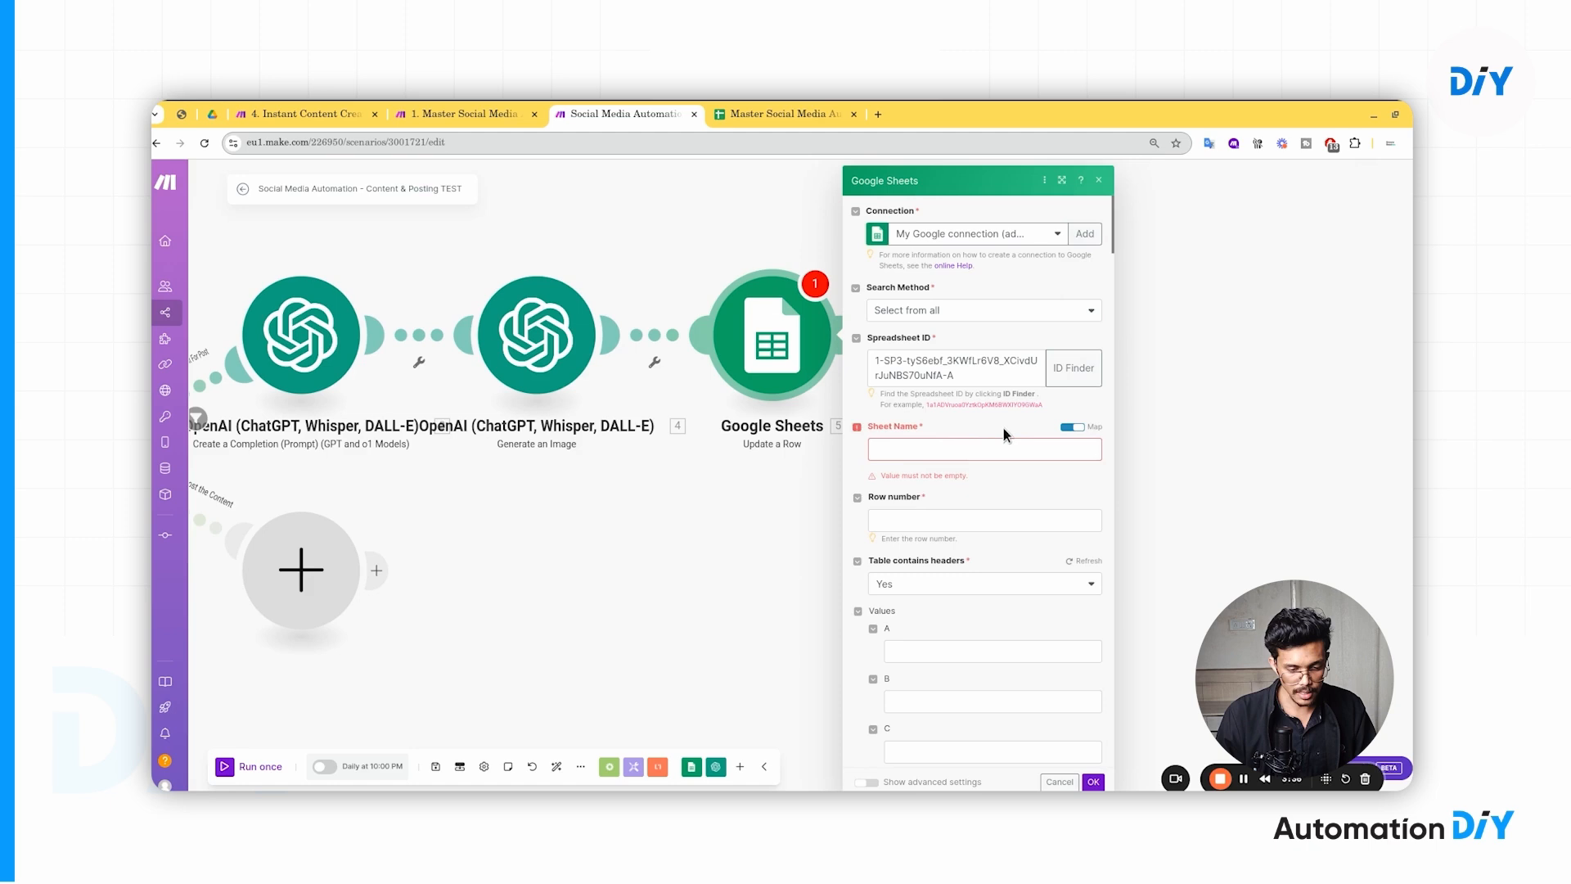
{"action": "left_click", "coordinate": [1077, 428]}
{"action": "left_click", "coordinate": [1066, 452]}
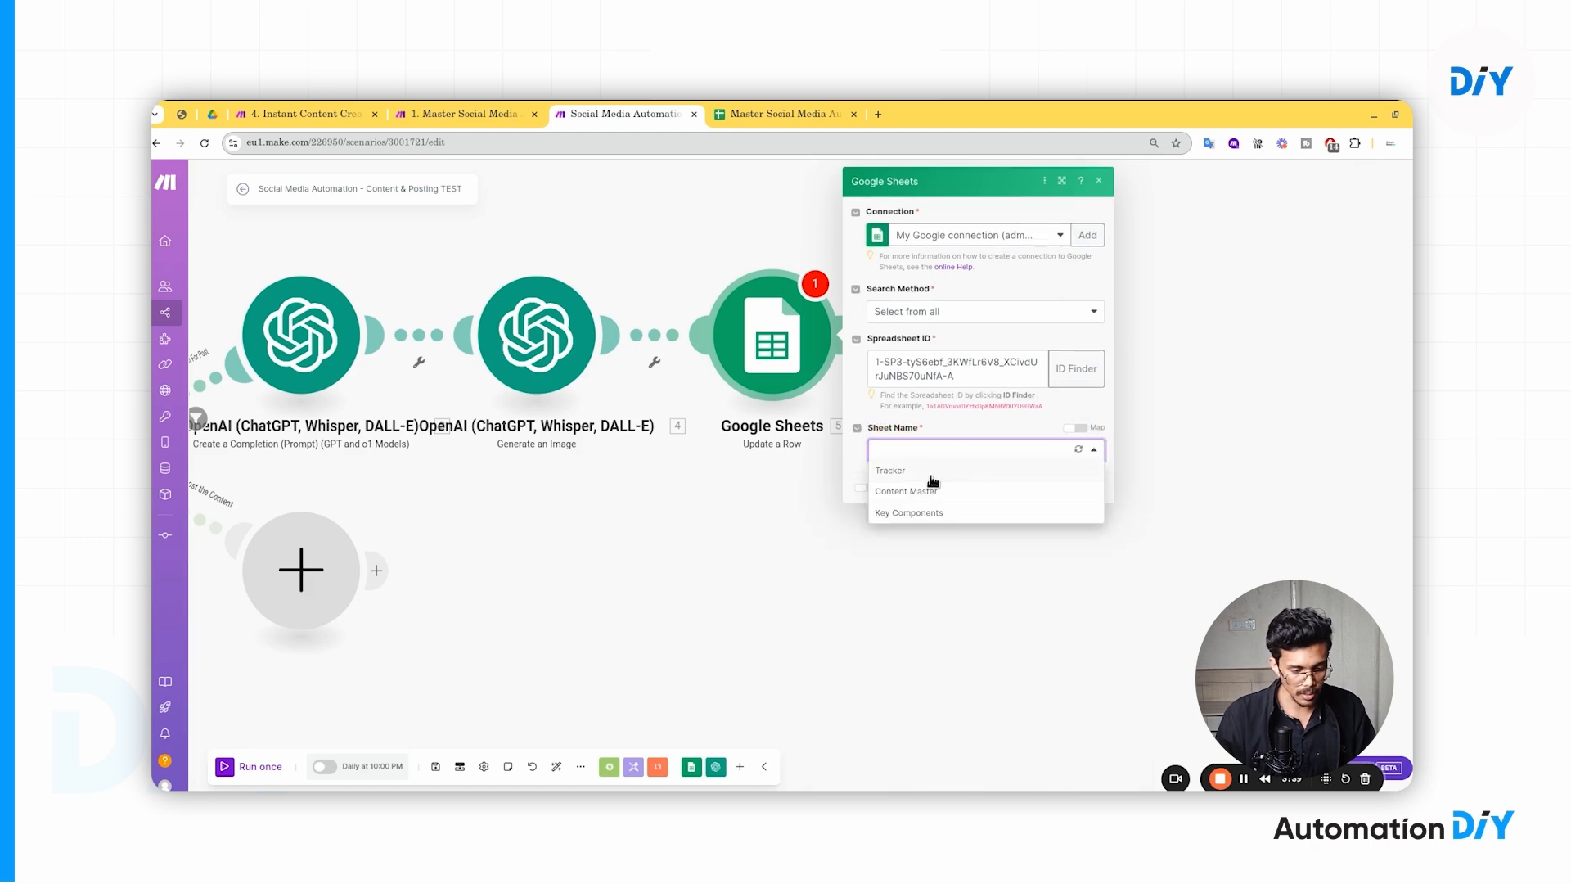
{"action": "left_click", "coordinate": [888, 472]}
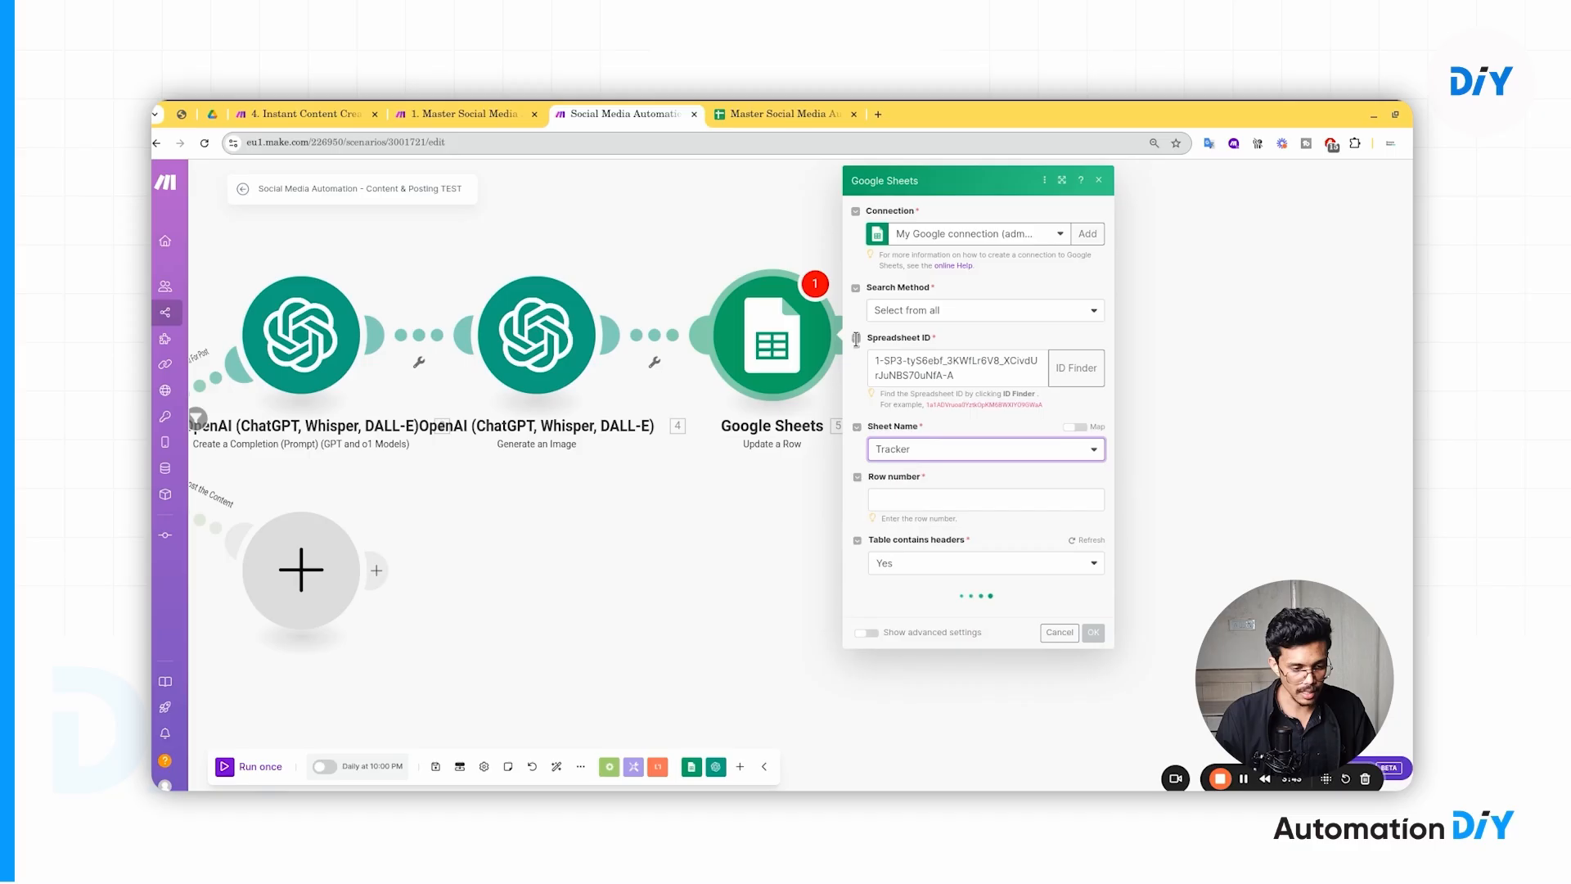
{"action": "left_click", "coordinate": [765, 114]}
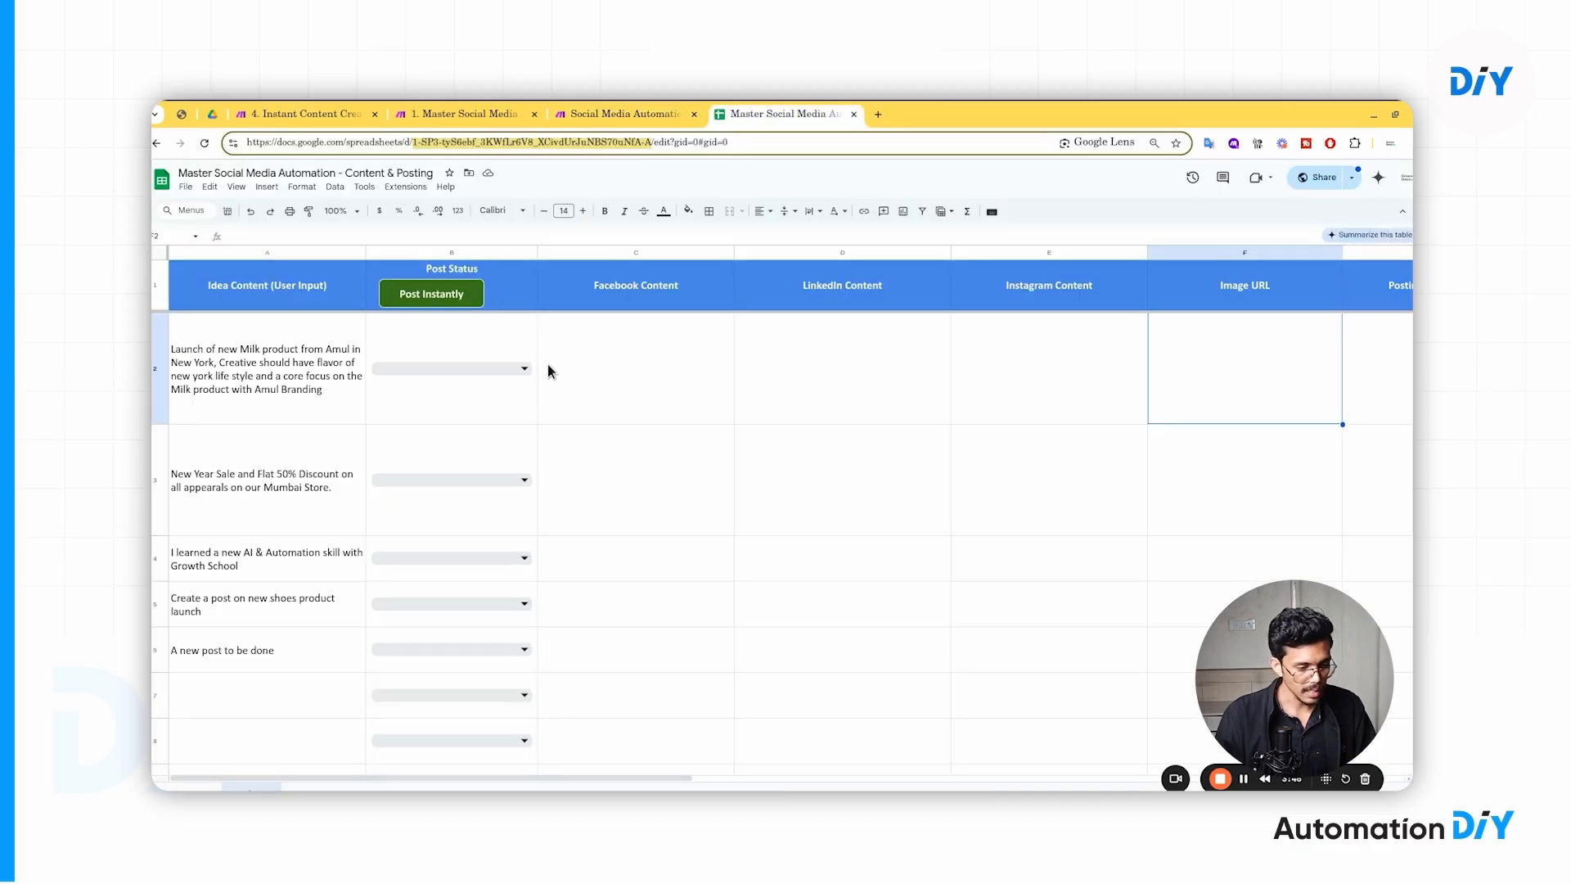
- Set the New Year Sale row's (row 3) Post Status to Generate Content For Post, then return to Make
{"action": "left_click", "coordinate": [636, 117]}
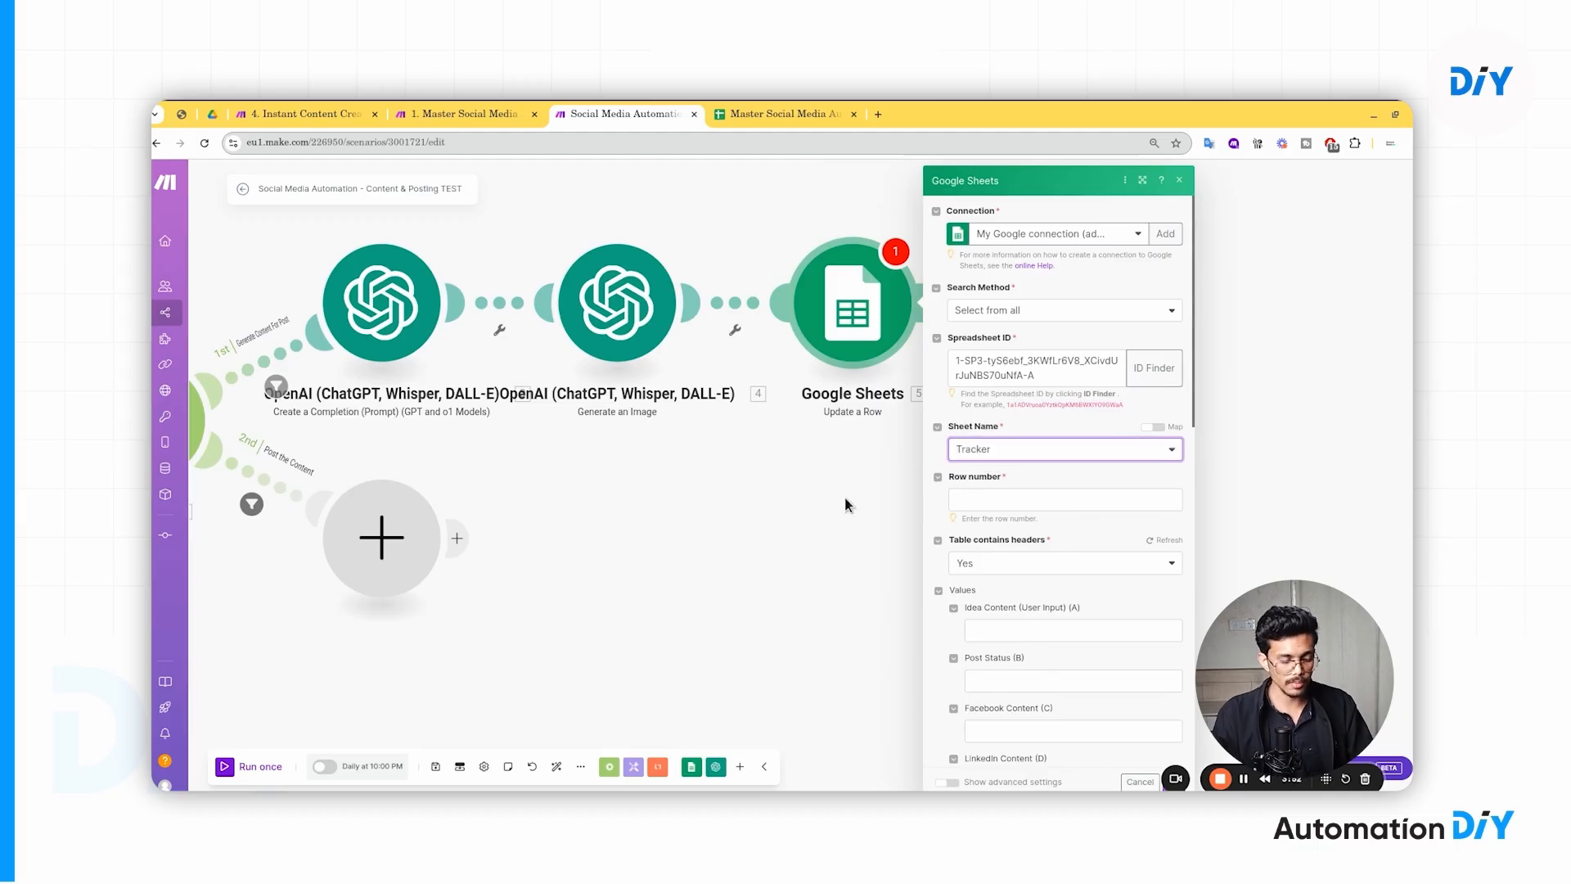
{"action": "left_click", "coordinate": [749, 117]}
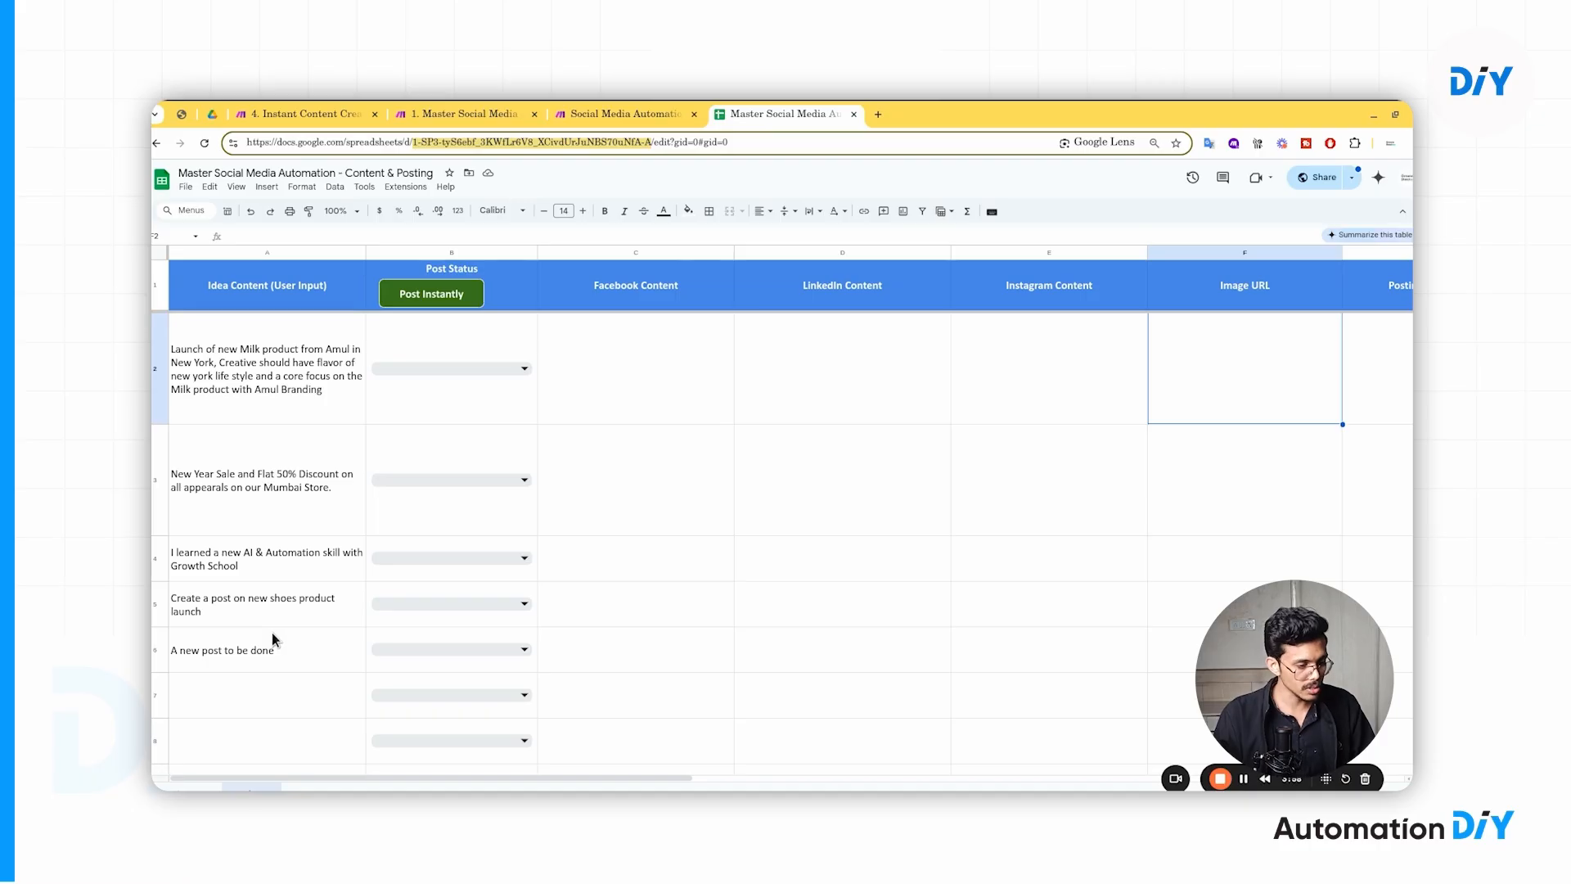
{"action": "left_click", "coordinate": [450, 481]}
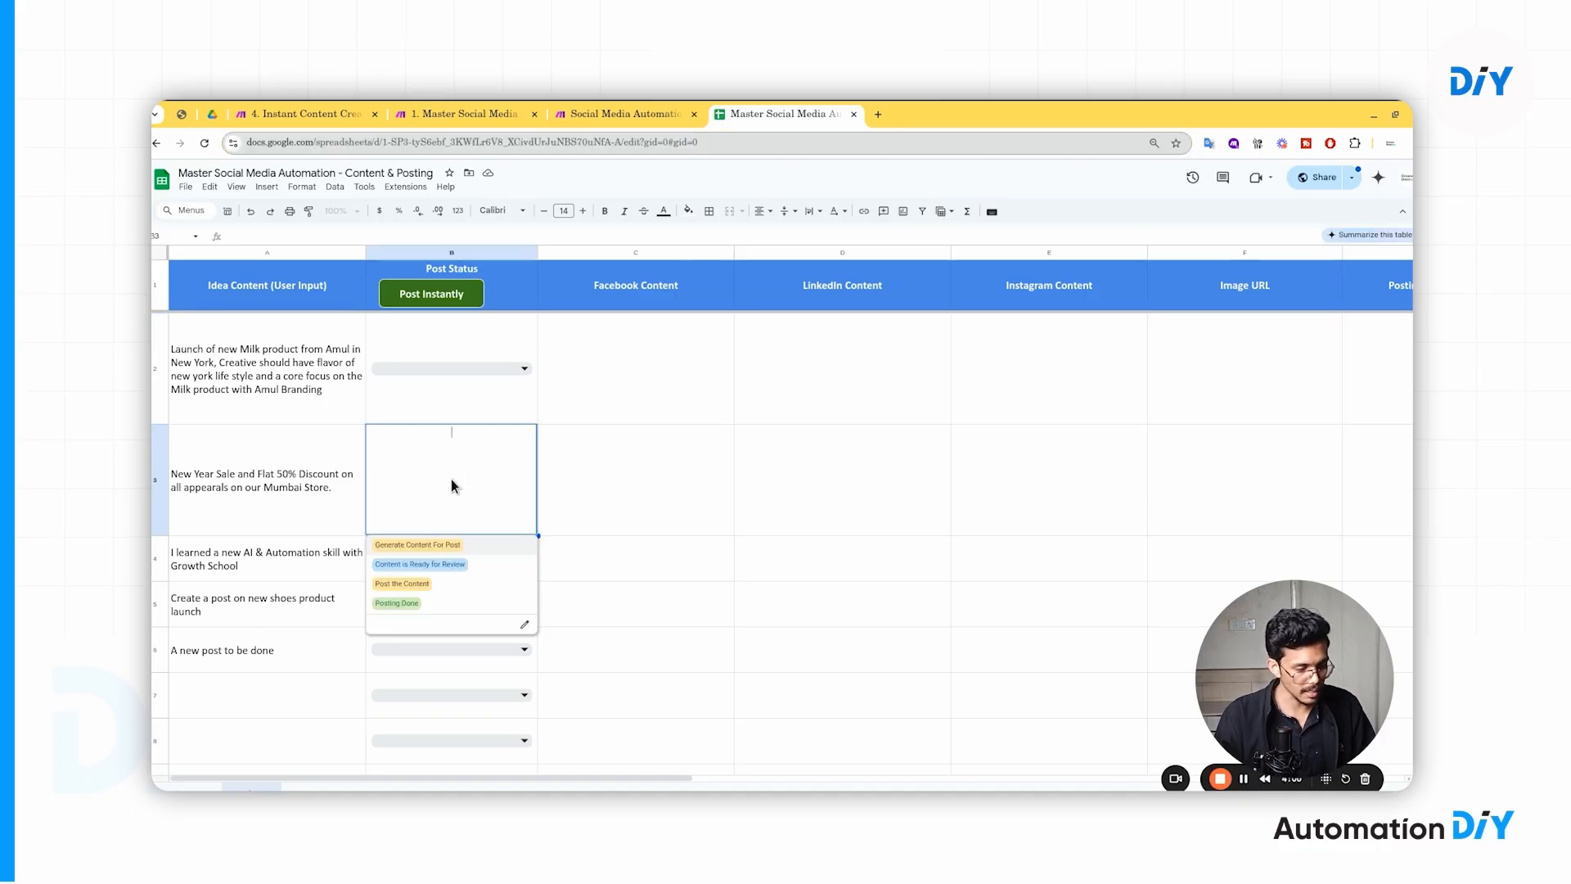
{"action": "left_click", "coordinate": [489, 548]}
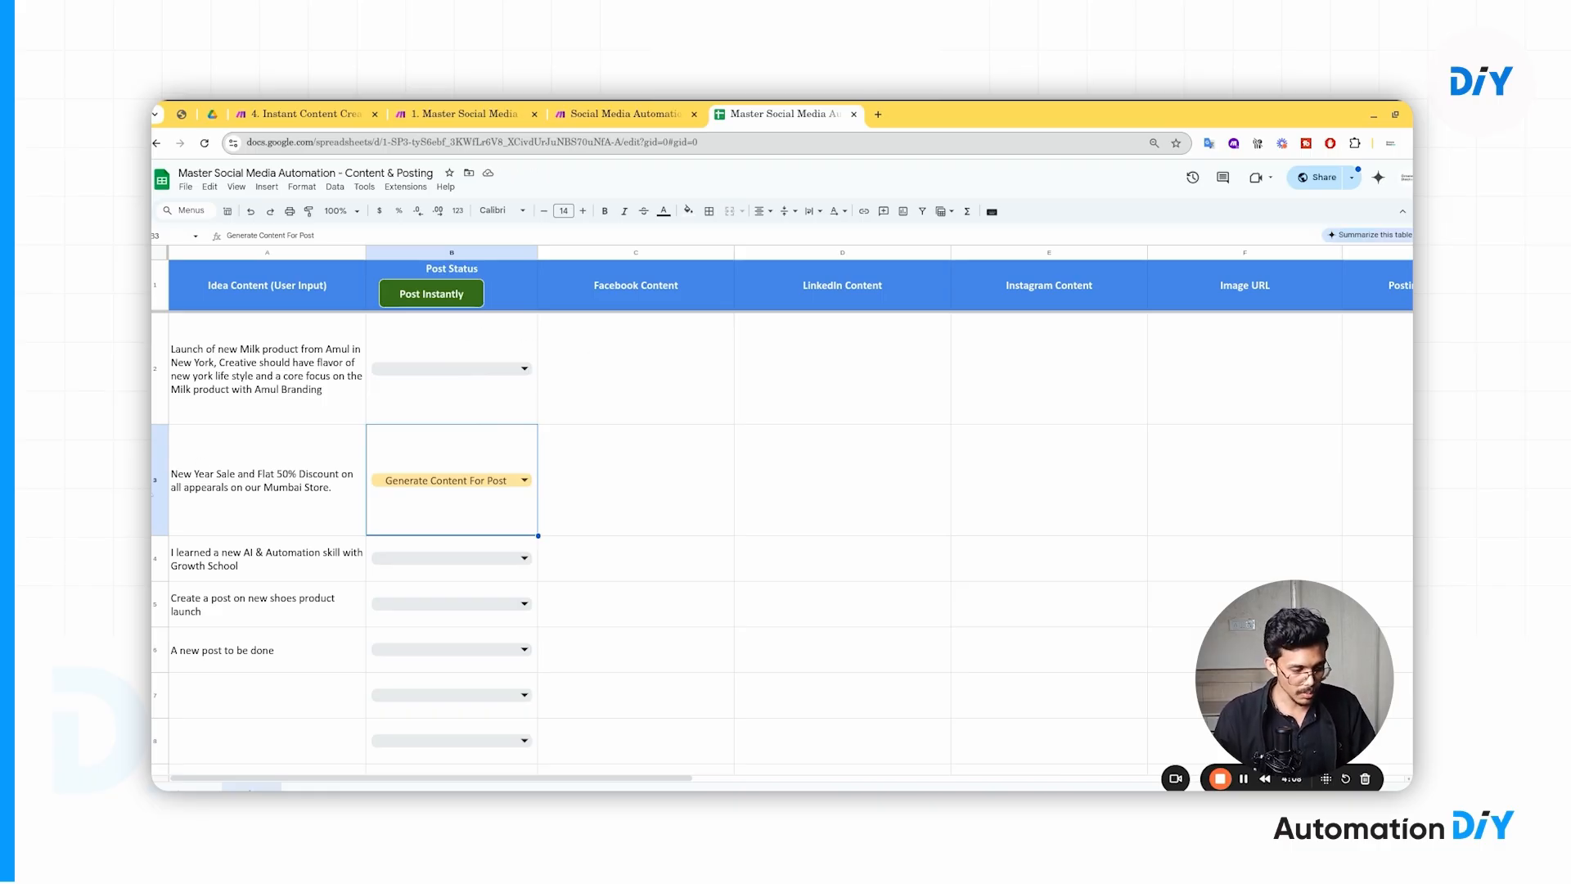
{"action": "left_click", "coordinate": [226, 491]}
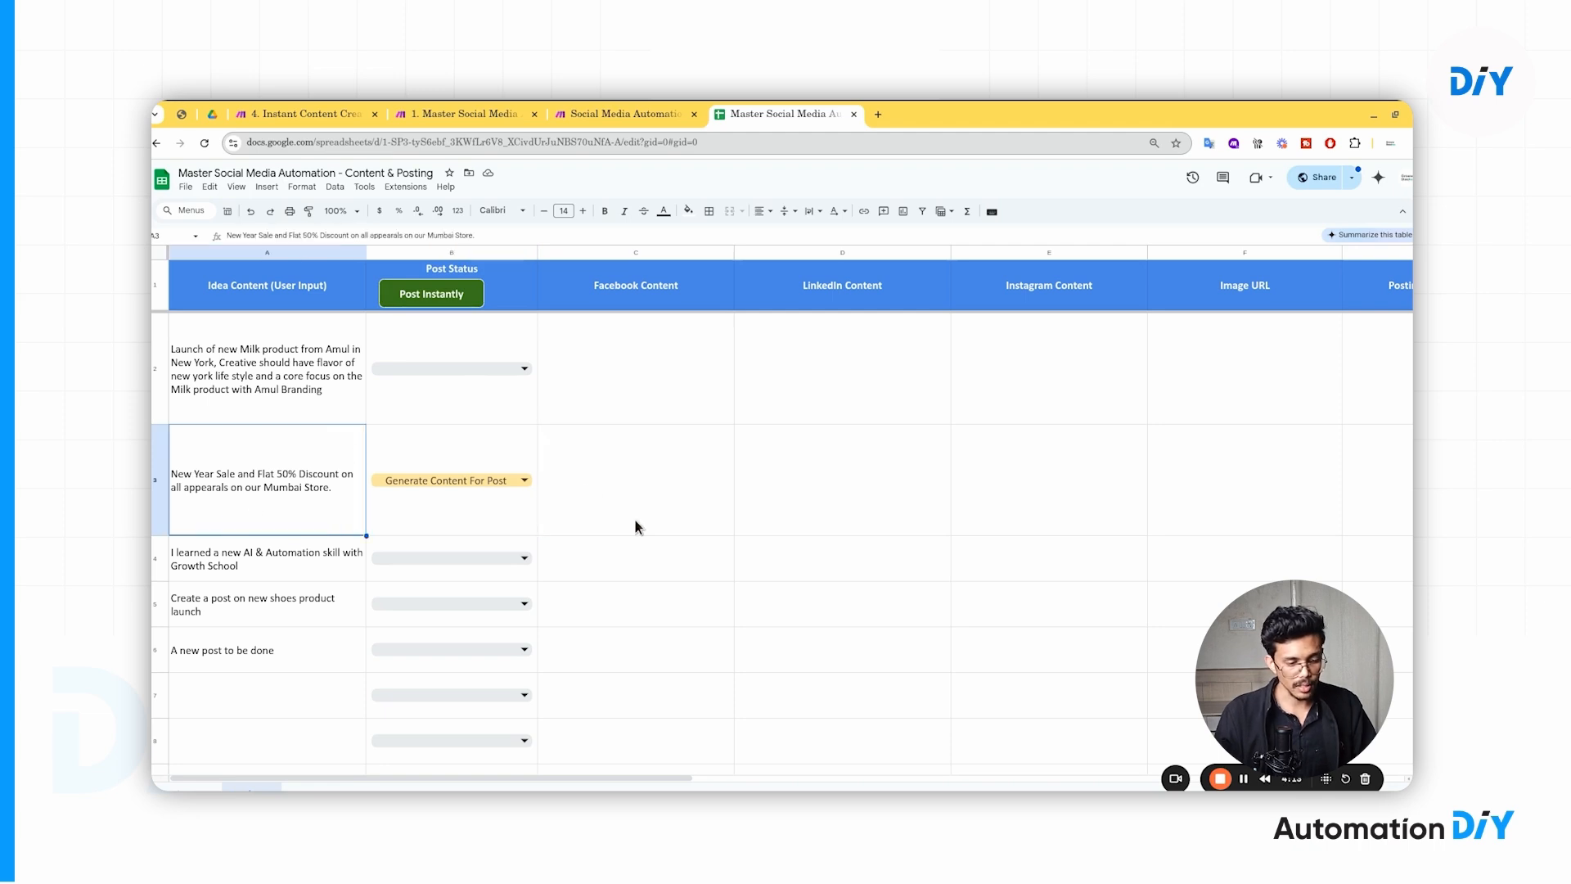
{"action": "left_click", "coordinate": [630, 112]}
- Map the Google Sheets - Search Rows Row number into the Update a Row module's Row number
{"action": "left_click", "coordinate": [1002, 495]}
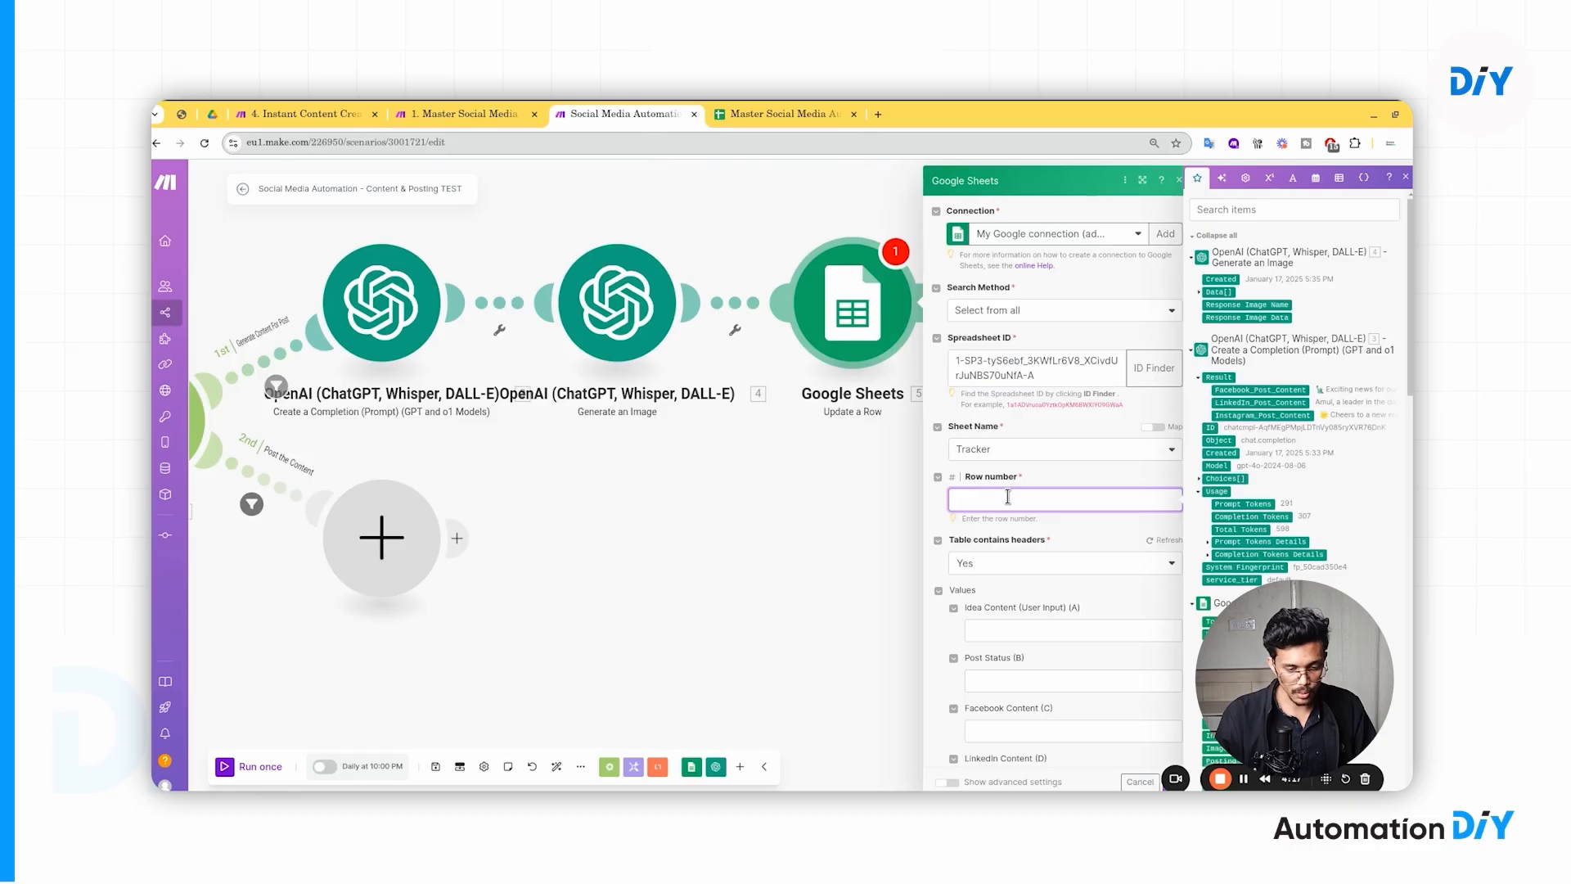
{"action": "left_click", "coordinate": [1224, 235]}
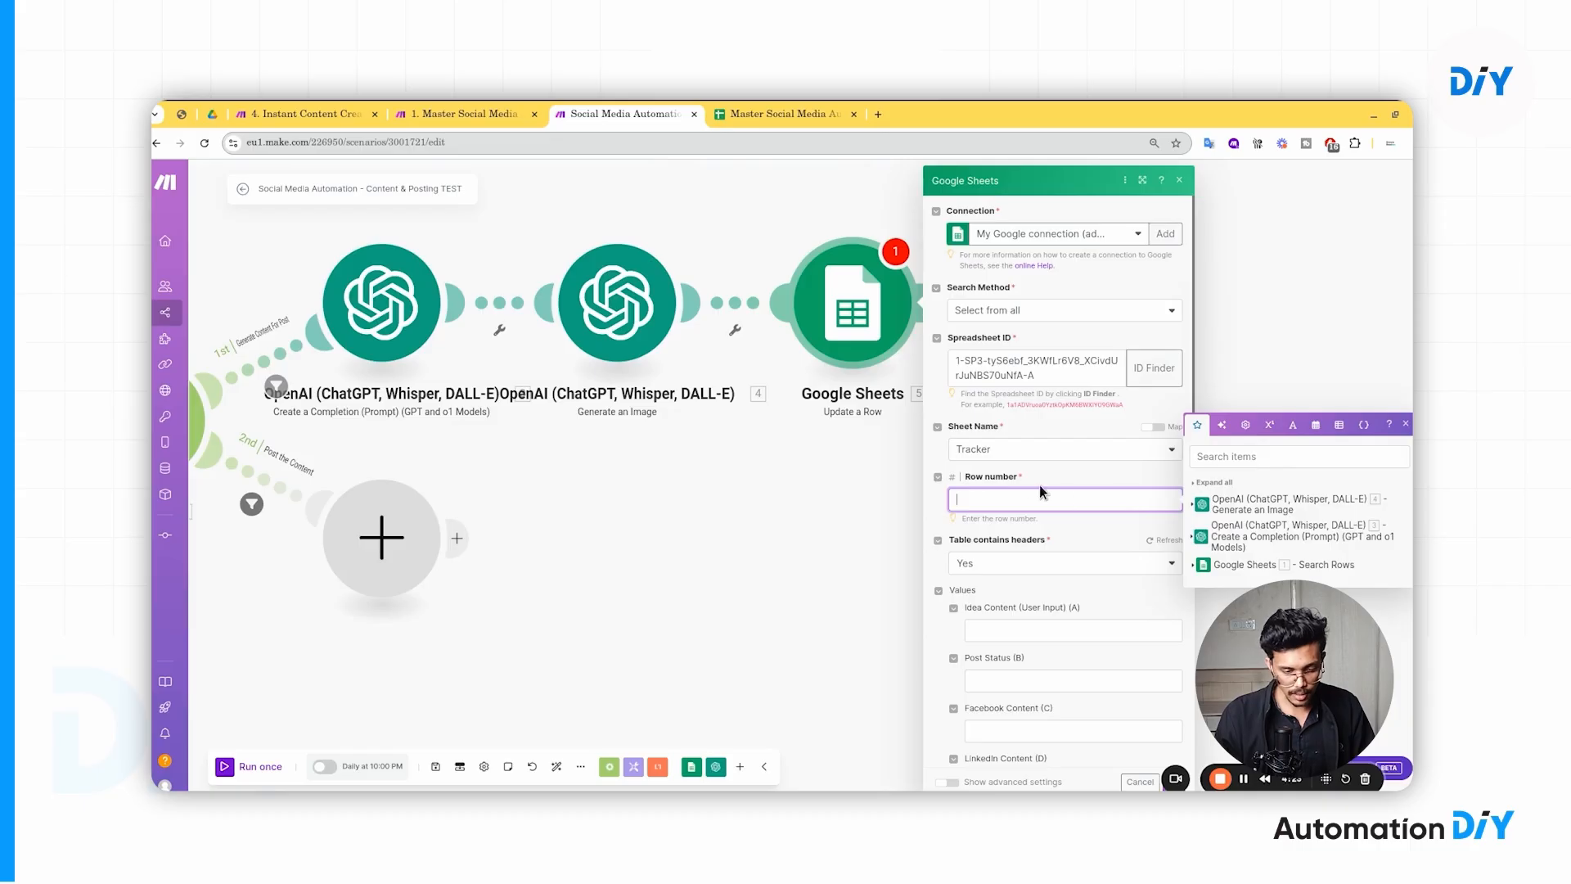
{"action": "left_click_drag", "start_coordinate": [875, 464], "coordinate": [543, 474]}
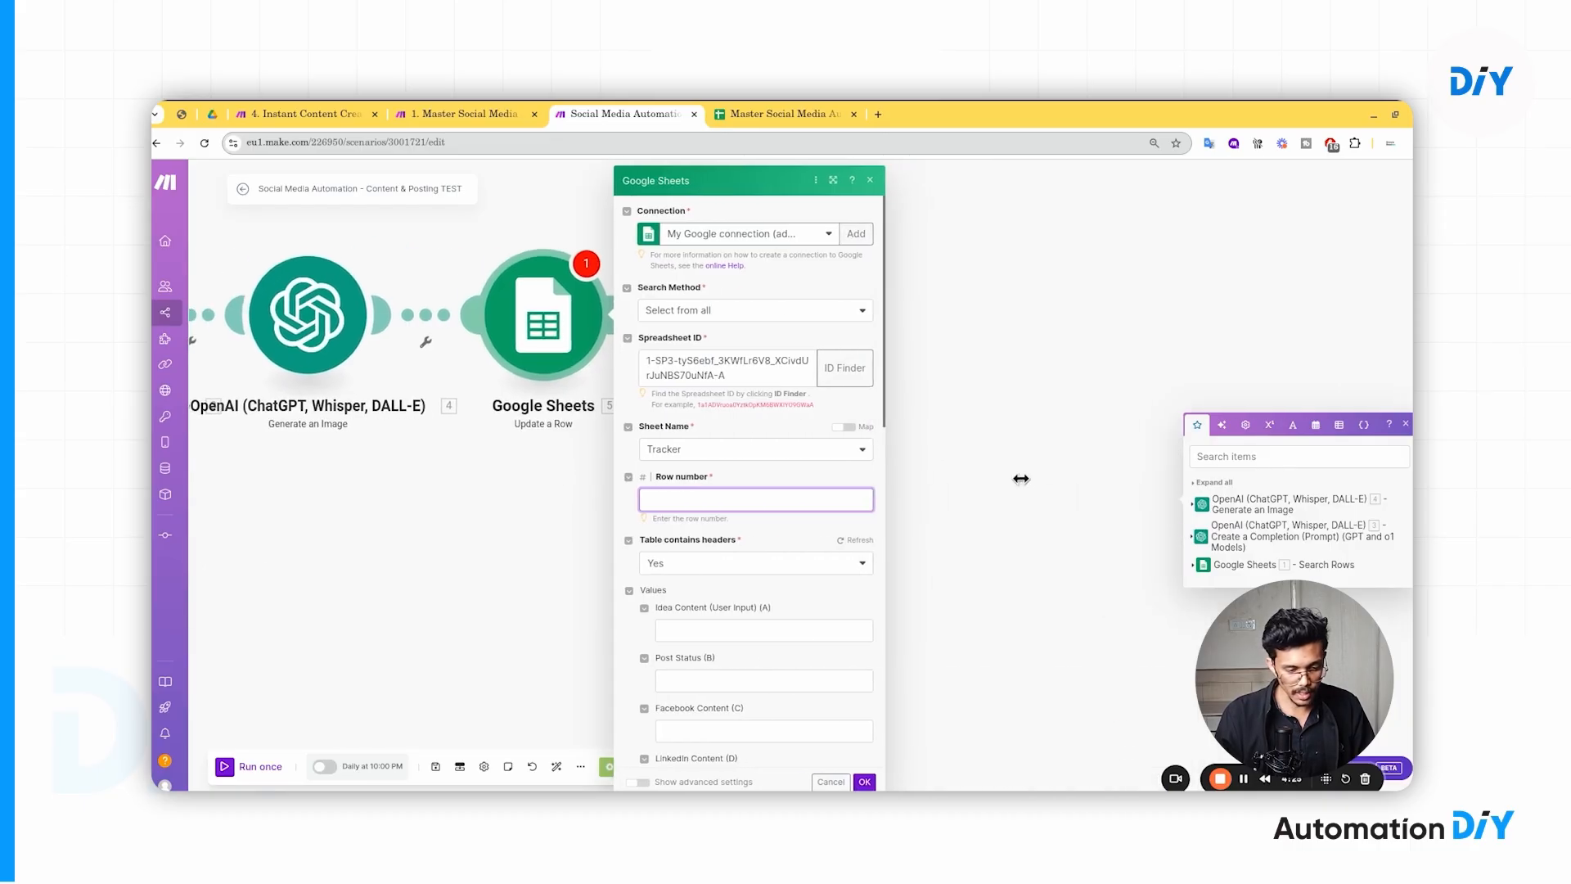
{"action": "left_click", "coordinate": [1020, 478]}
{"action": "left_click", "coordinate": [560, 321]}
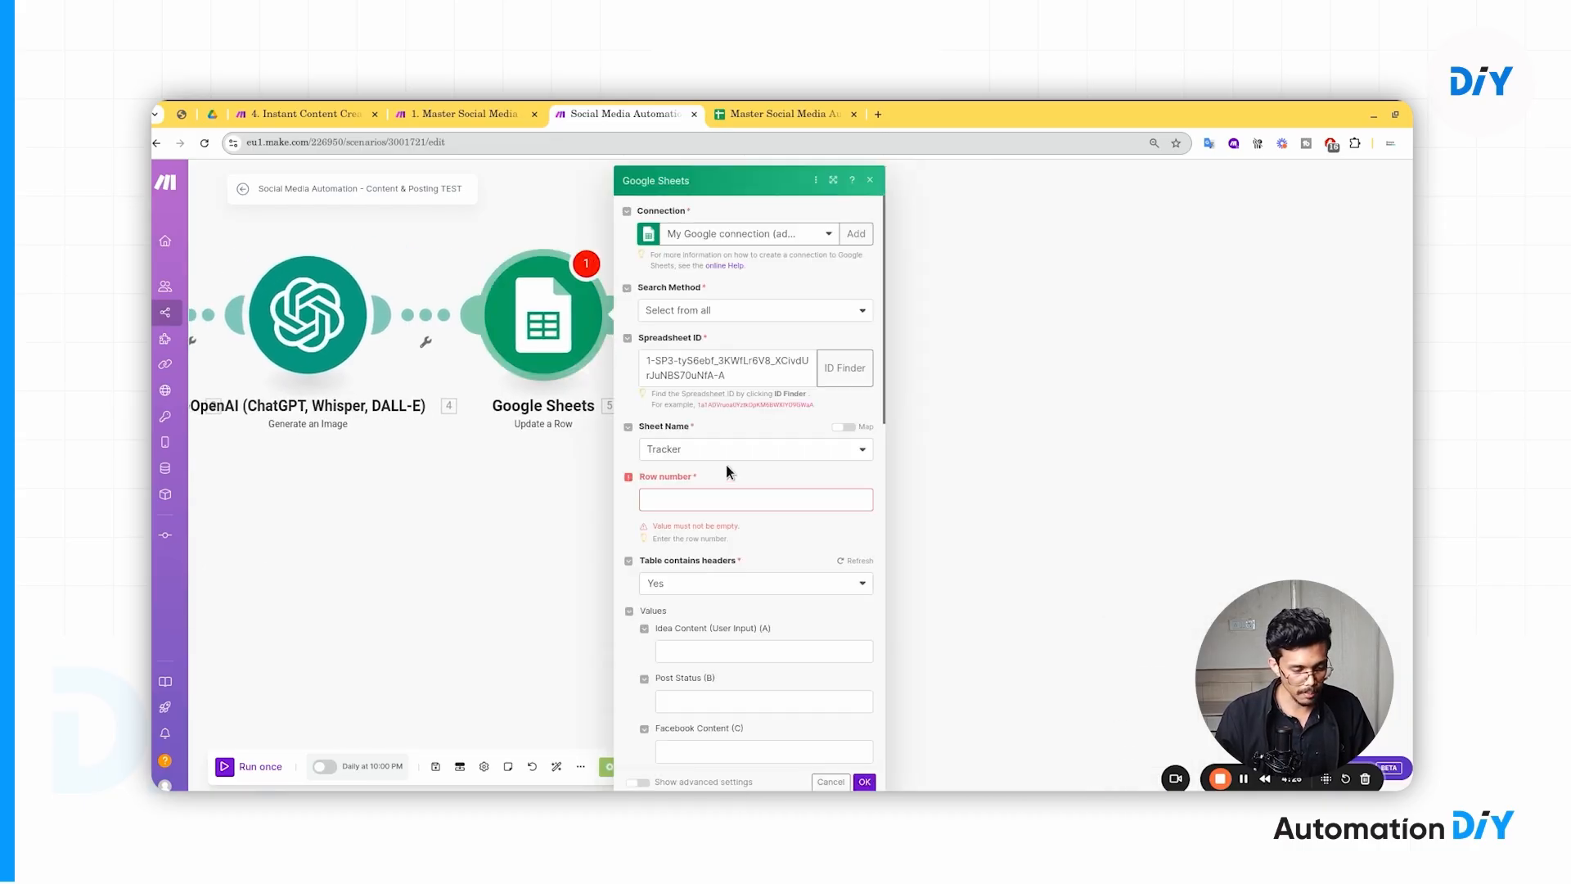
{"action": "left_click", "coordinate": [717, 507]}
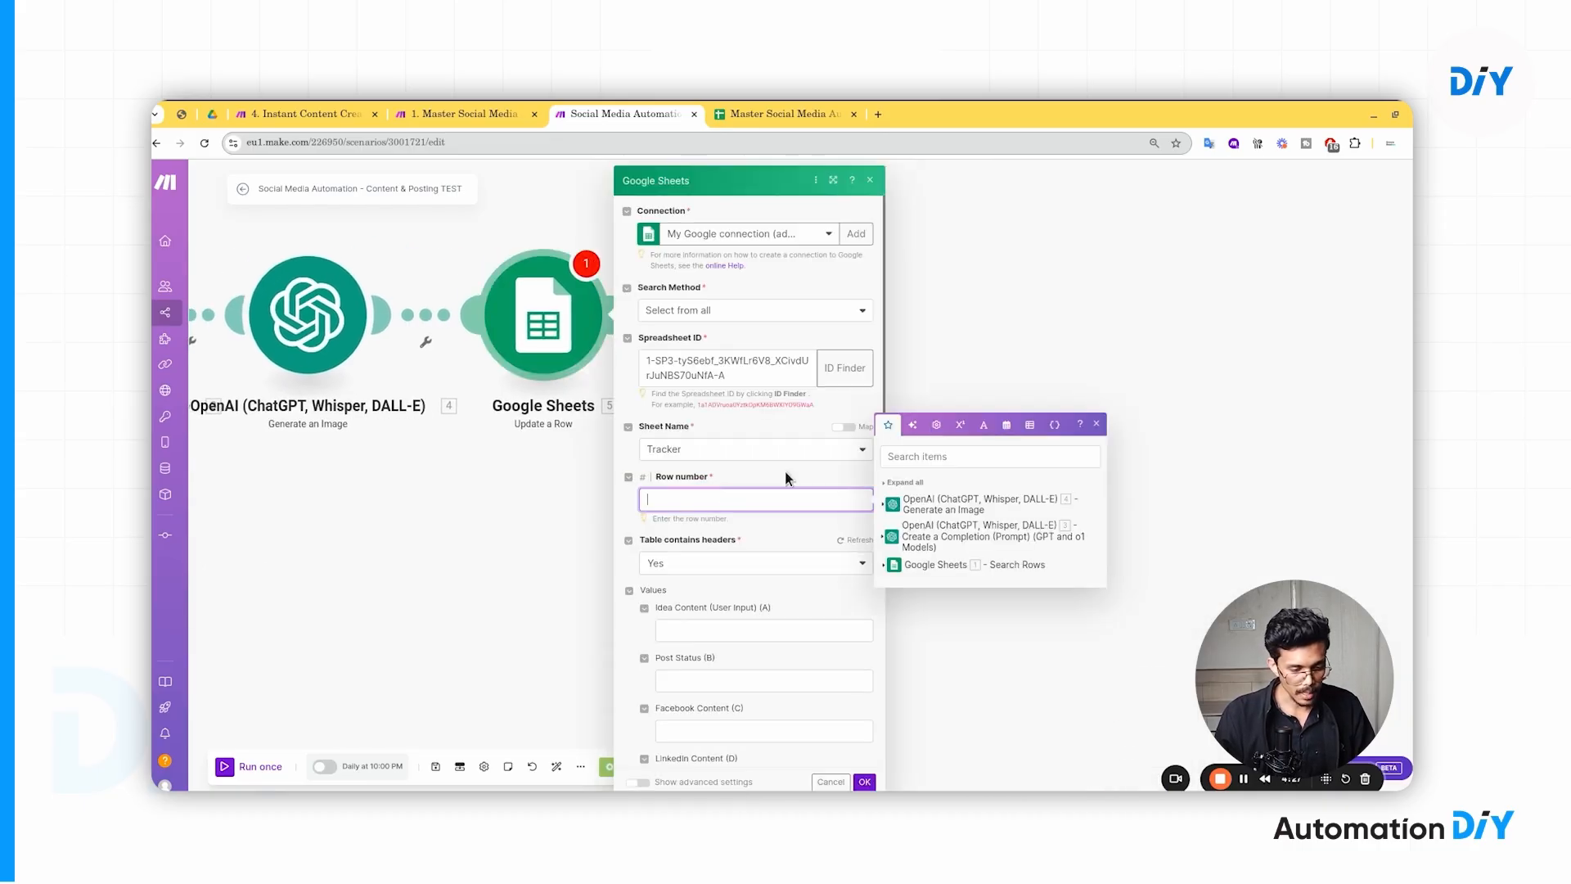
{"action": "left_click", "coordinate": [910, 487]}
{"action": "left_click", "coordinate": [919, 243]}
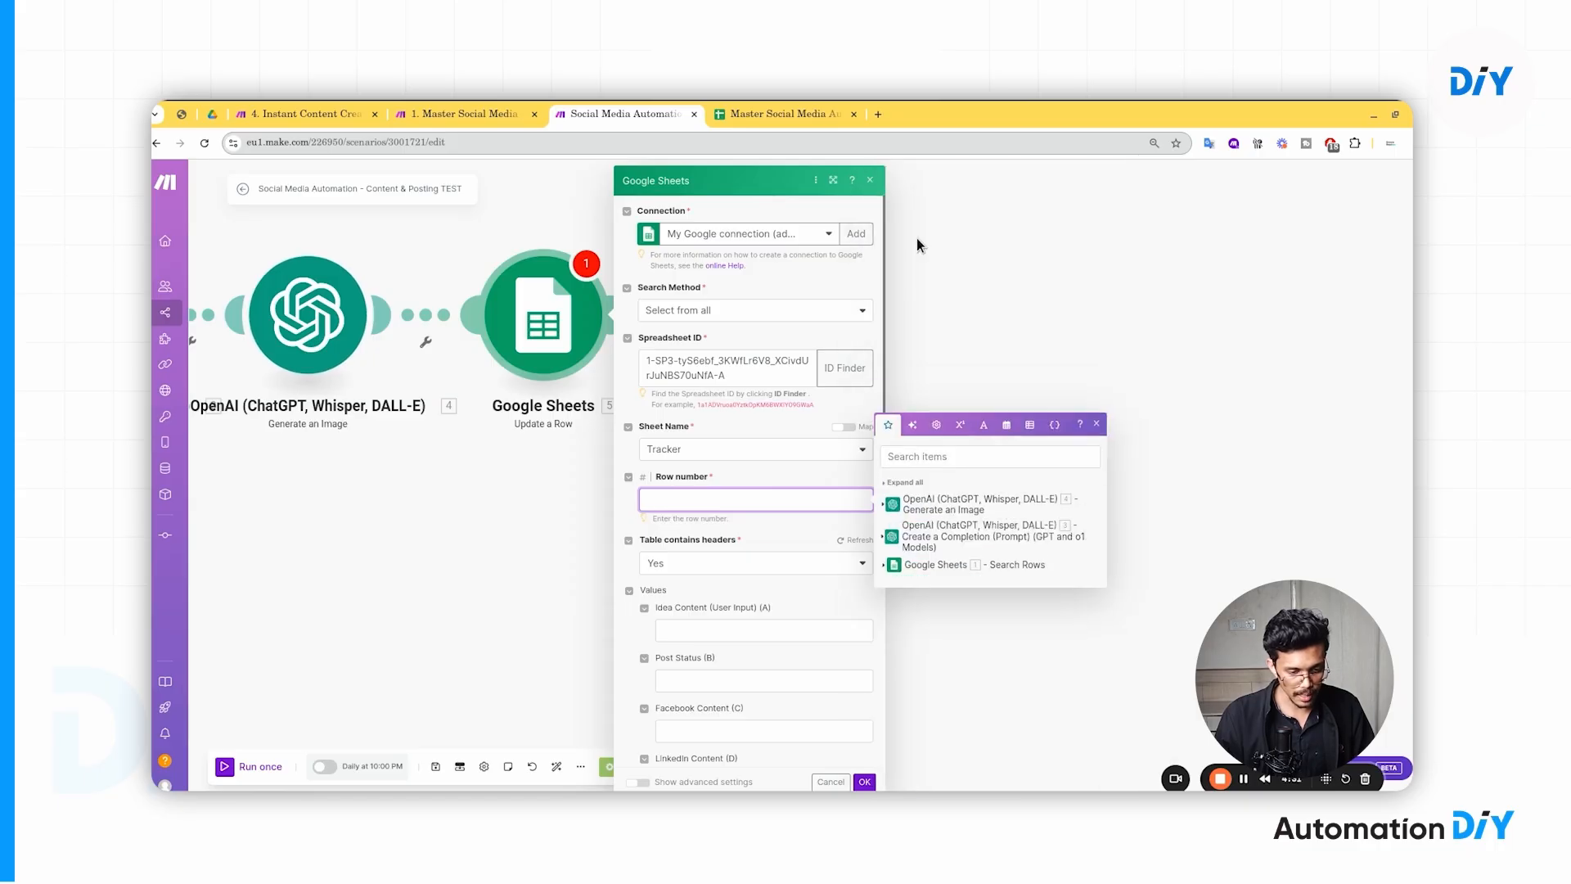
{"action": "left_click", "coordinate": [916, 573]}
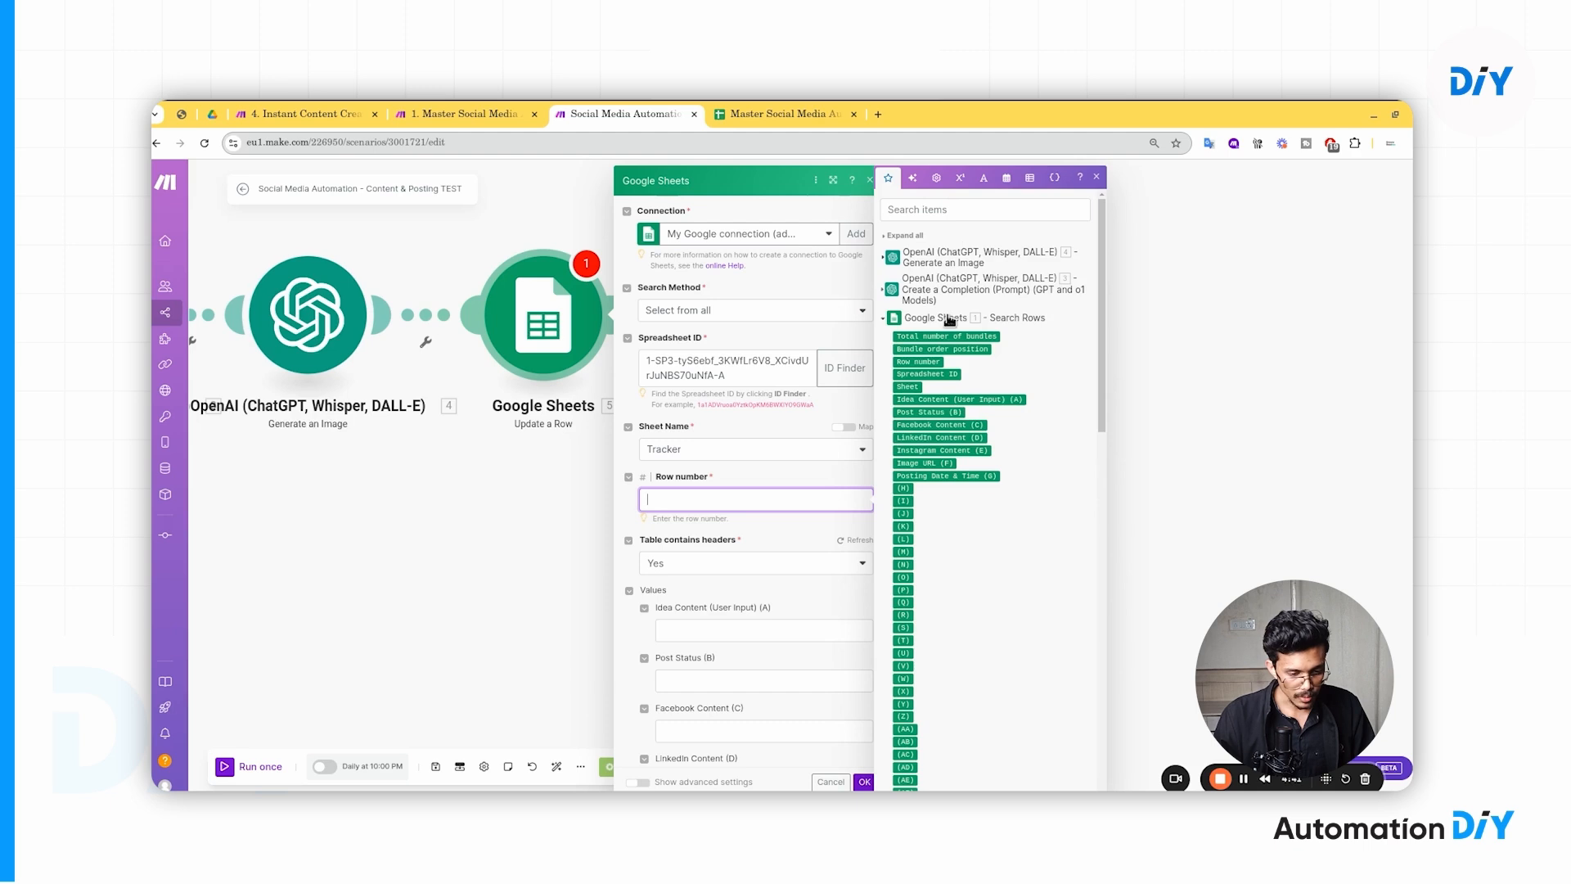
{"action": "left_click", "coordinate": [924, 363]}
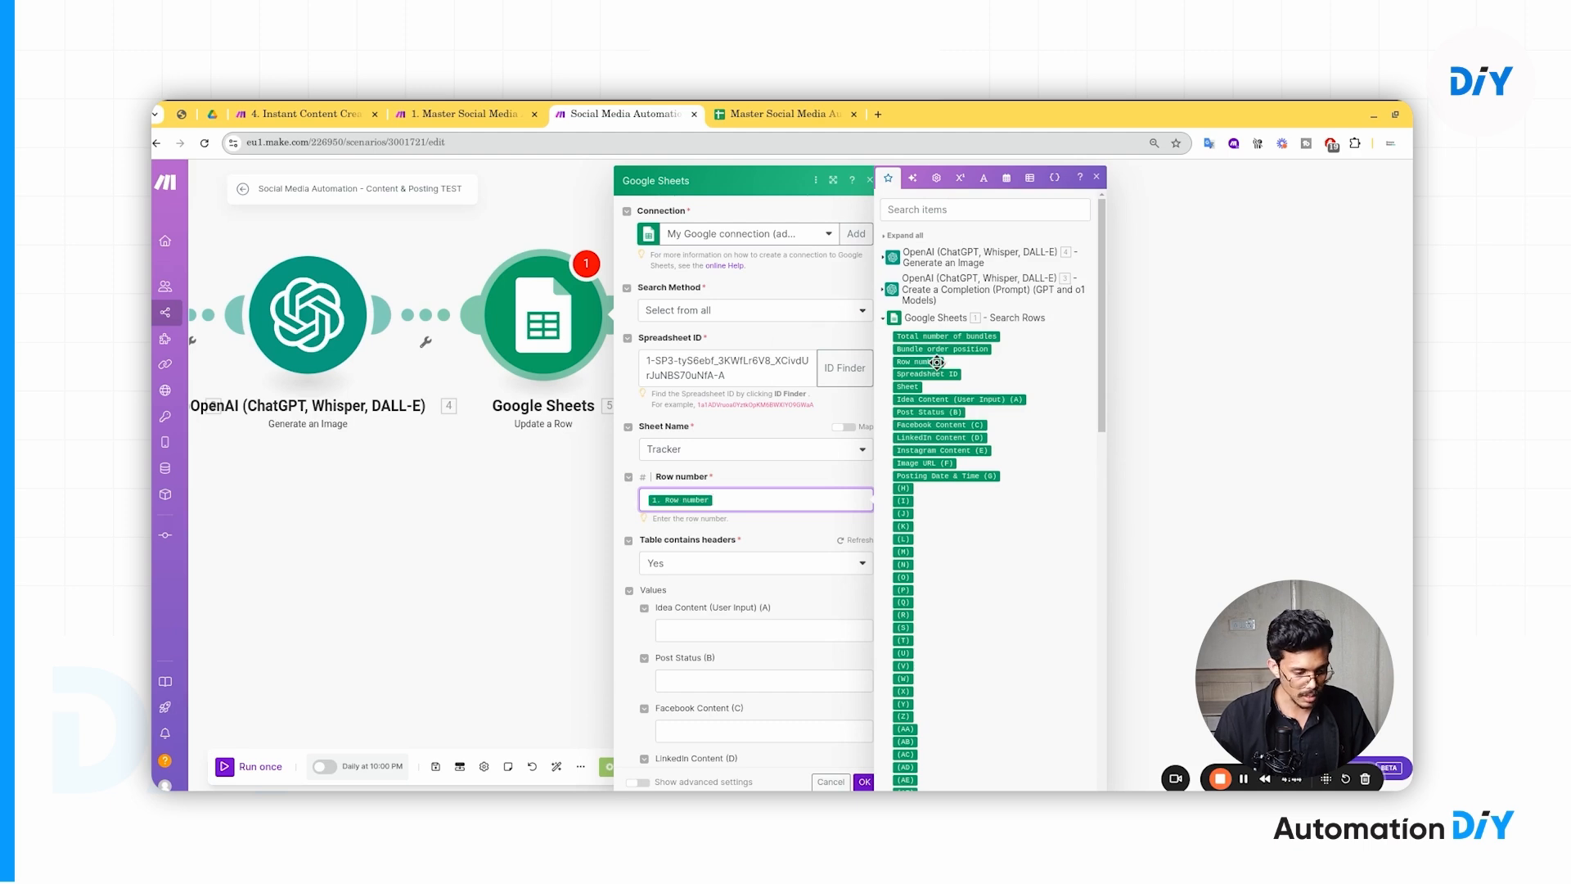
{"action": "scroll", "coordinate": [723, 564], "scroll_direction": "down", "scroll_amount": 3}
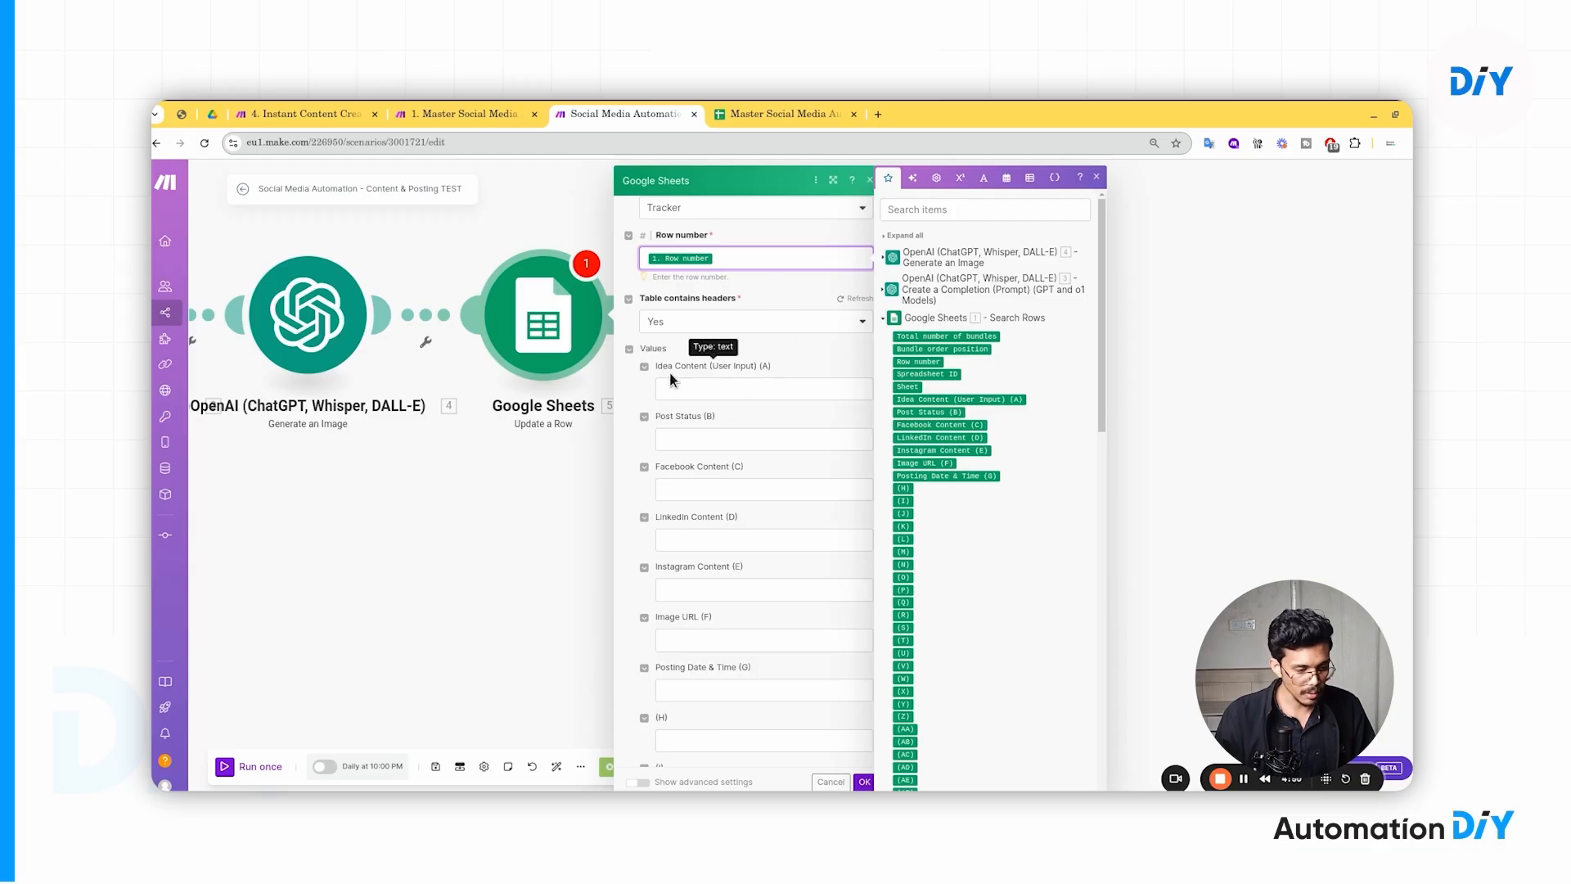
- Check the spreadsheet's columns, then save the Update a Row settings with OK
{"action": "left_click", "coordinate": [764, 114]}
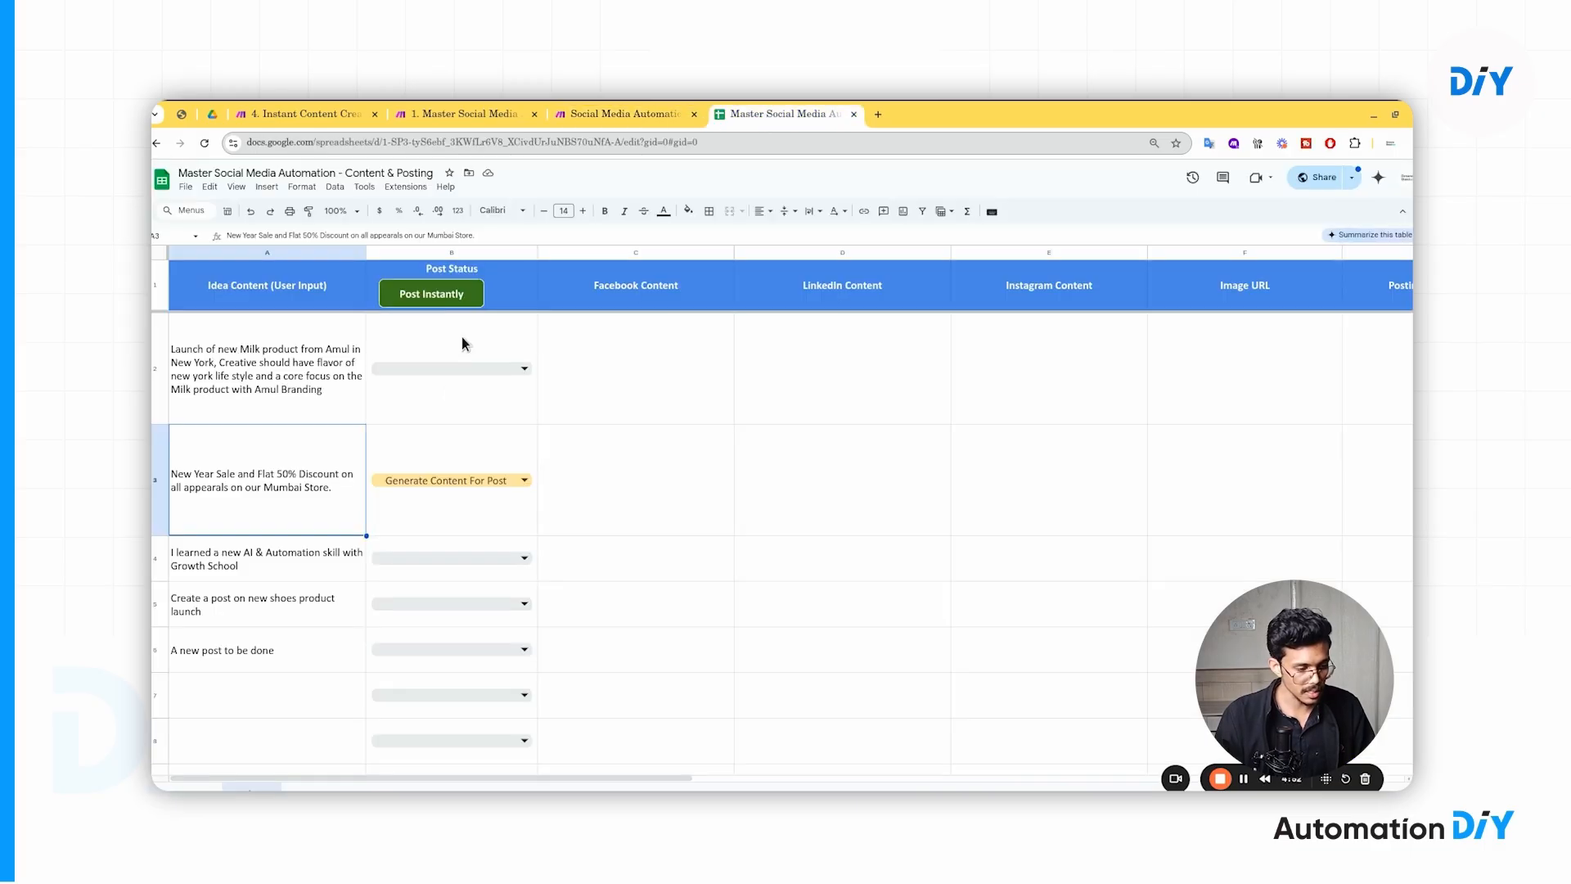
{"action": "left_click", "coordinate": [645, 113]}
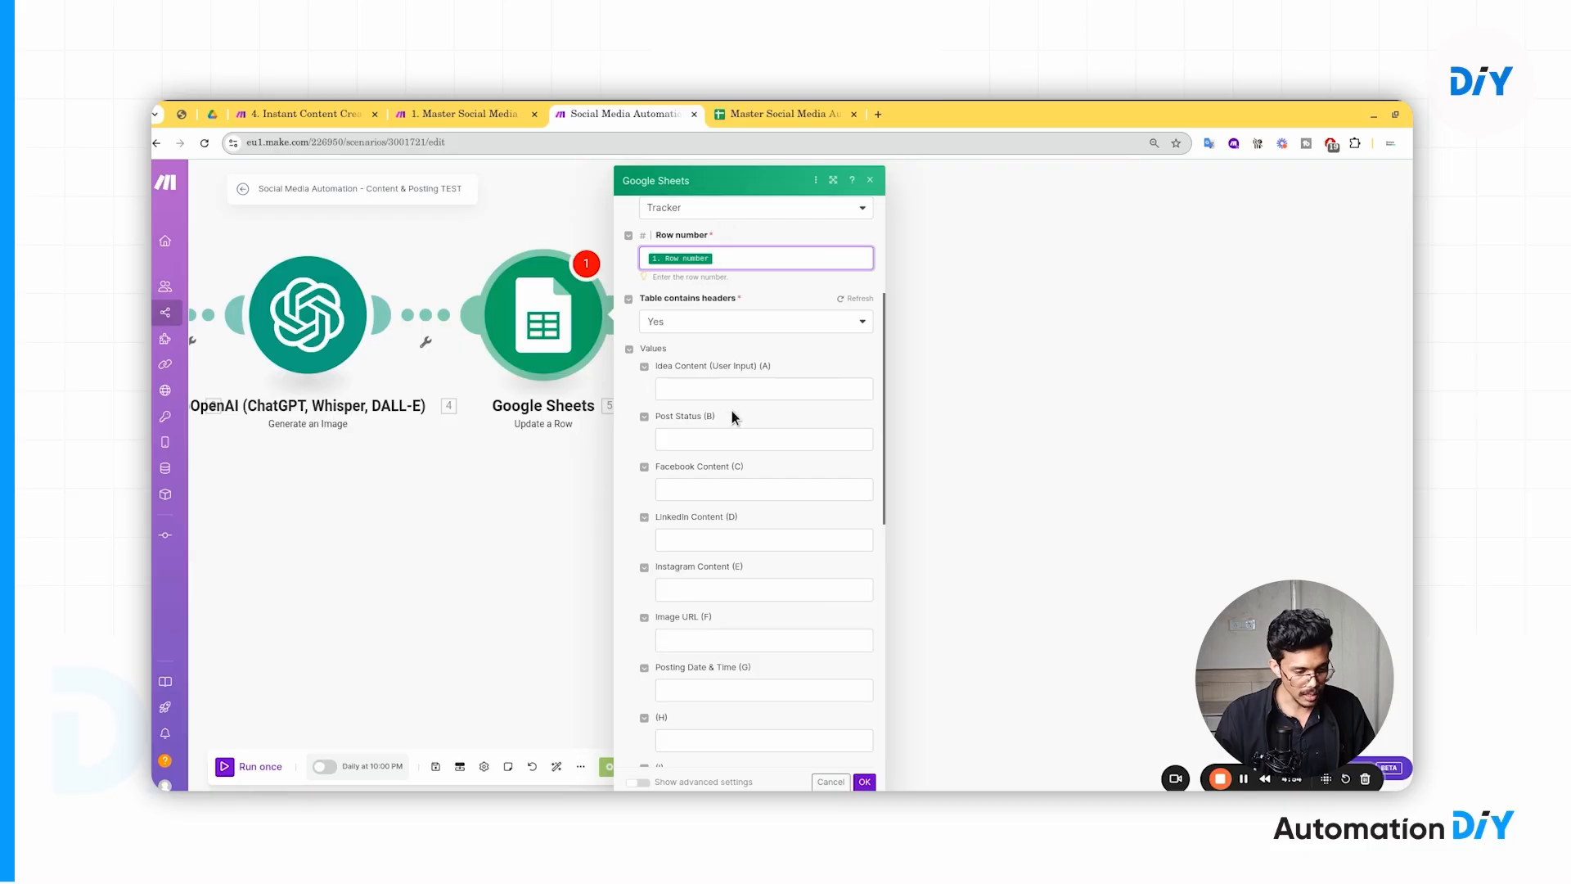
{"action": "left_click", "coordinate": [701, 490]}
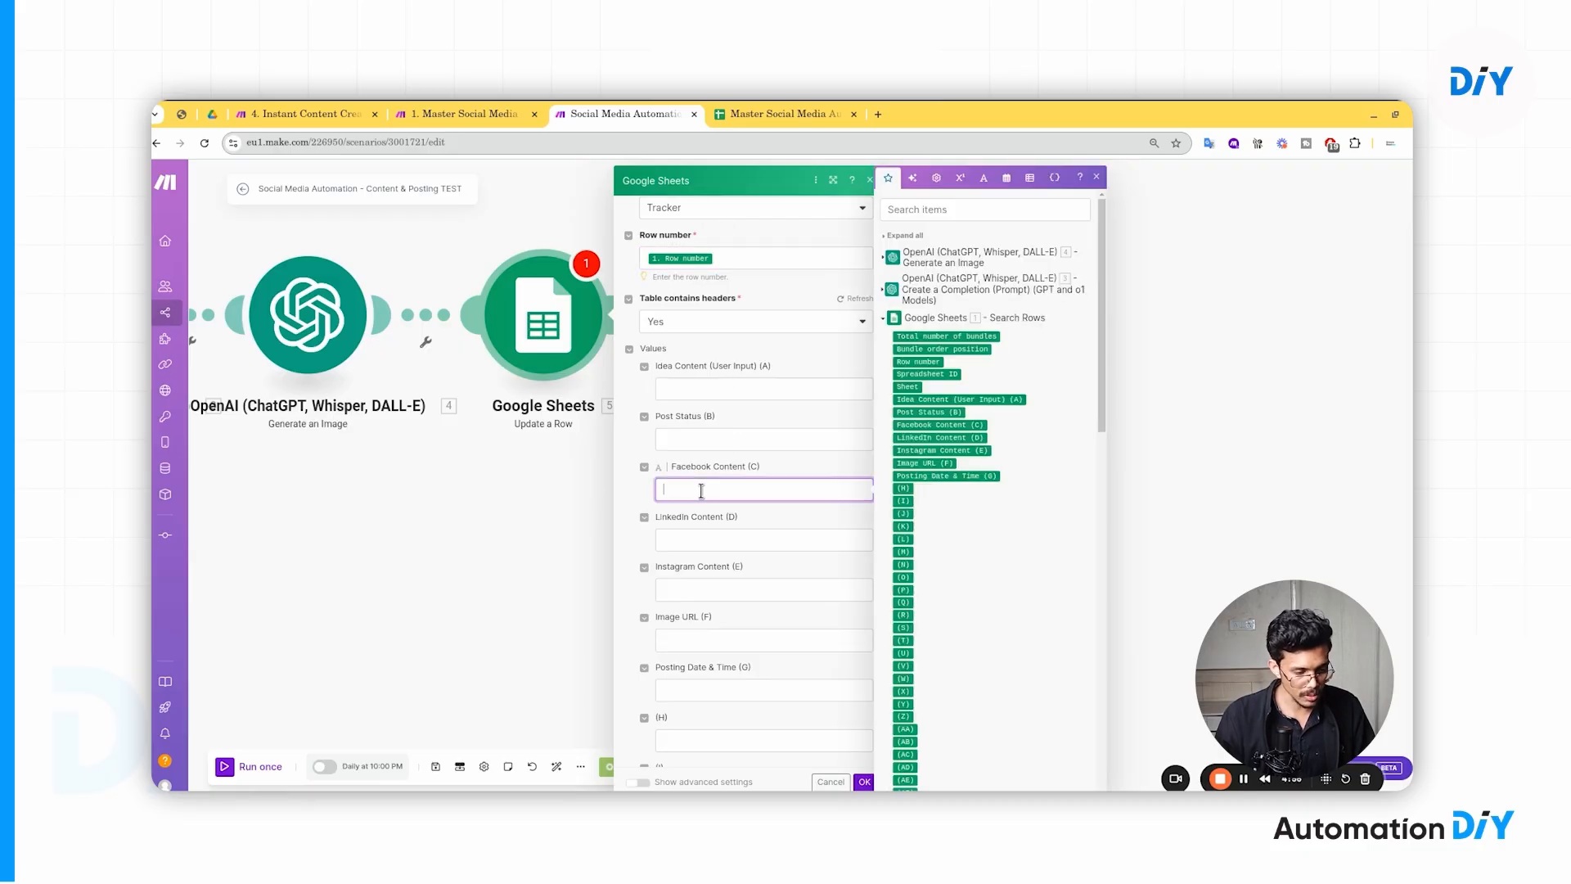
{"action": "left_click_drag", "start_coordinate": [360, 510], "coordinate": [645, 517]}
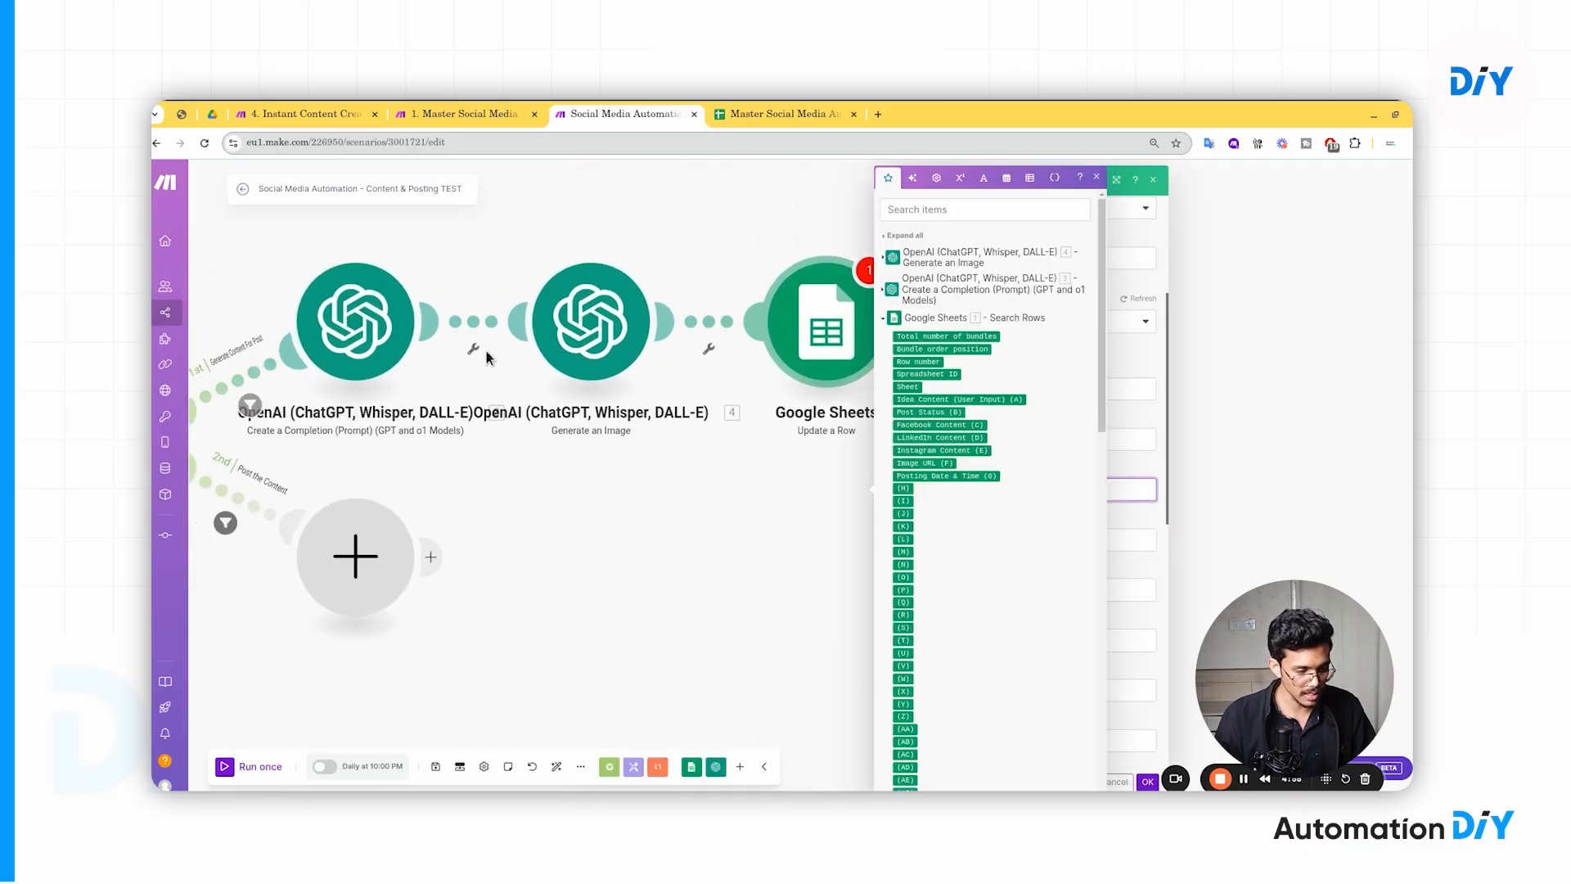
{"action": "left_click_drag", "start_coordinate": [757, 481], "coordinate": [493, 487]}
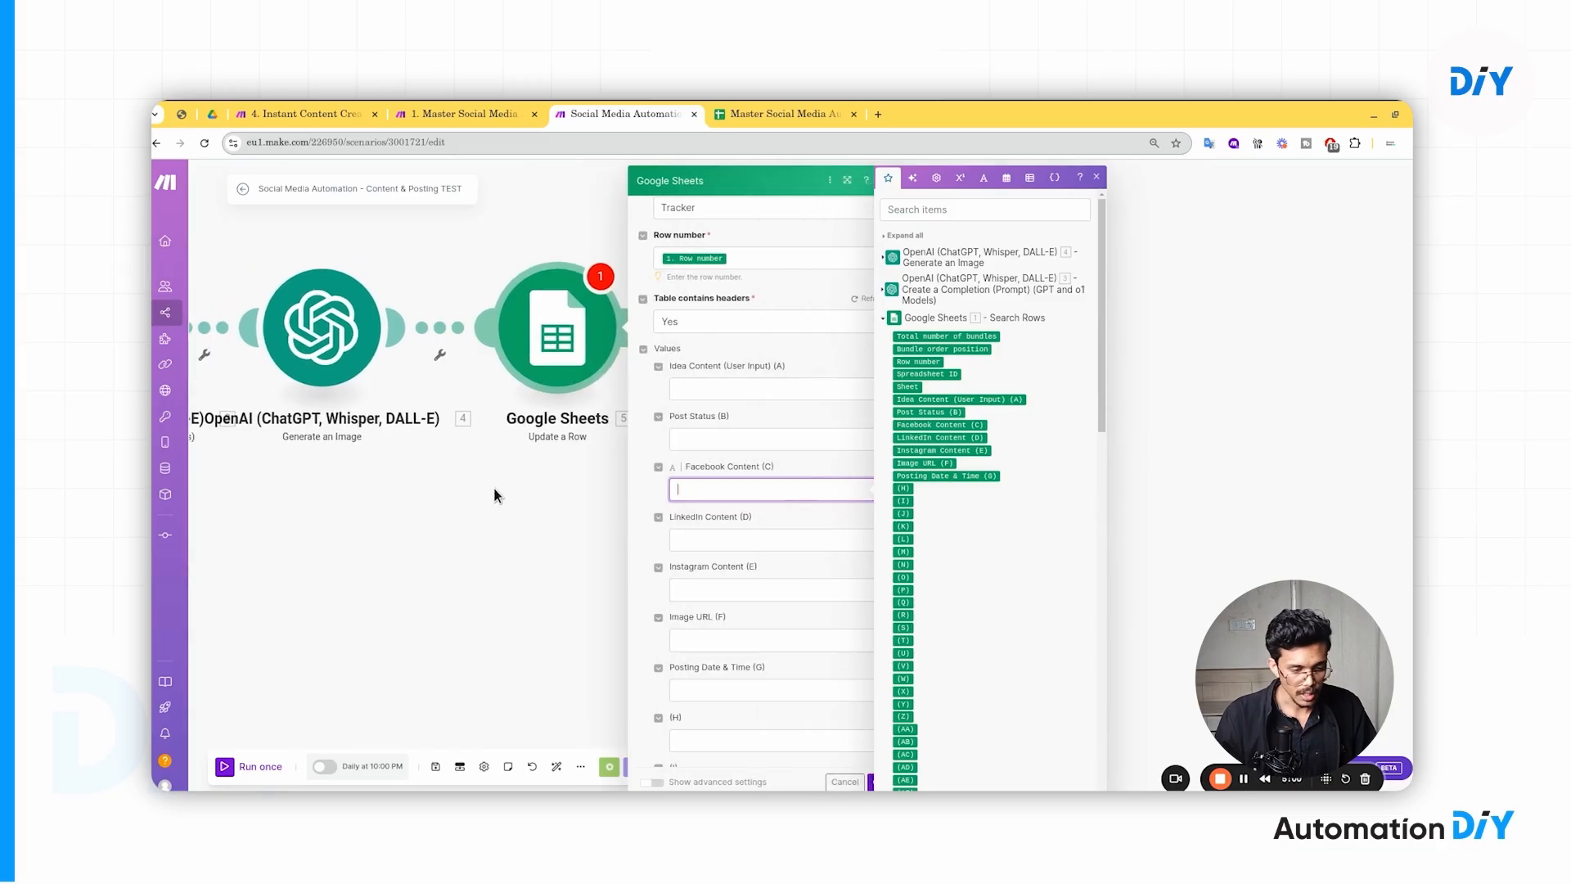
{"action": "left_click", "coordinate": [517, 479]}
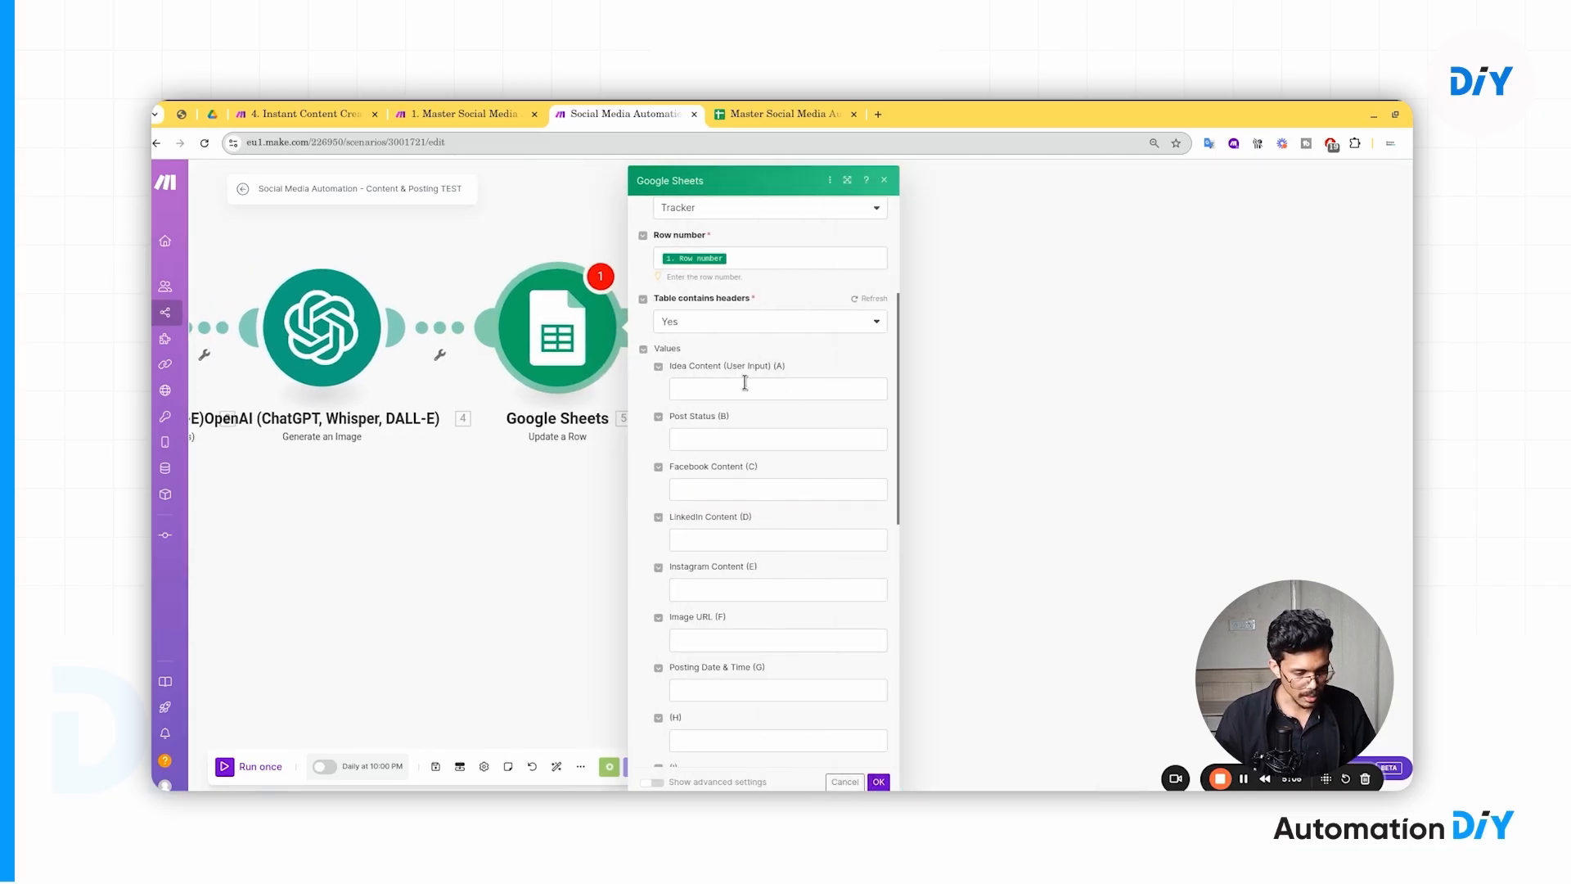
{"action": "left_click", "coordinate": [878, 781]}
- Rename the first OpenAI module to 'Text content'
{"action": "left_click_drag", "start_coordinate": [506, 521], "coordinate": [1074, 504]}
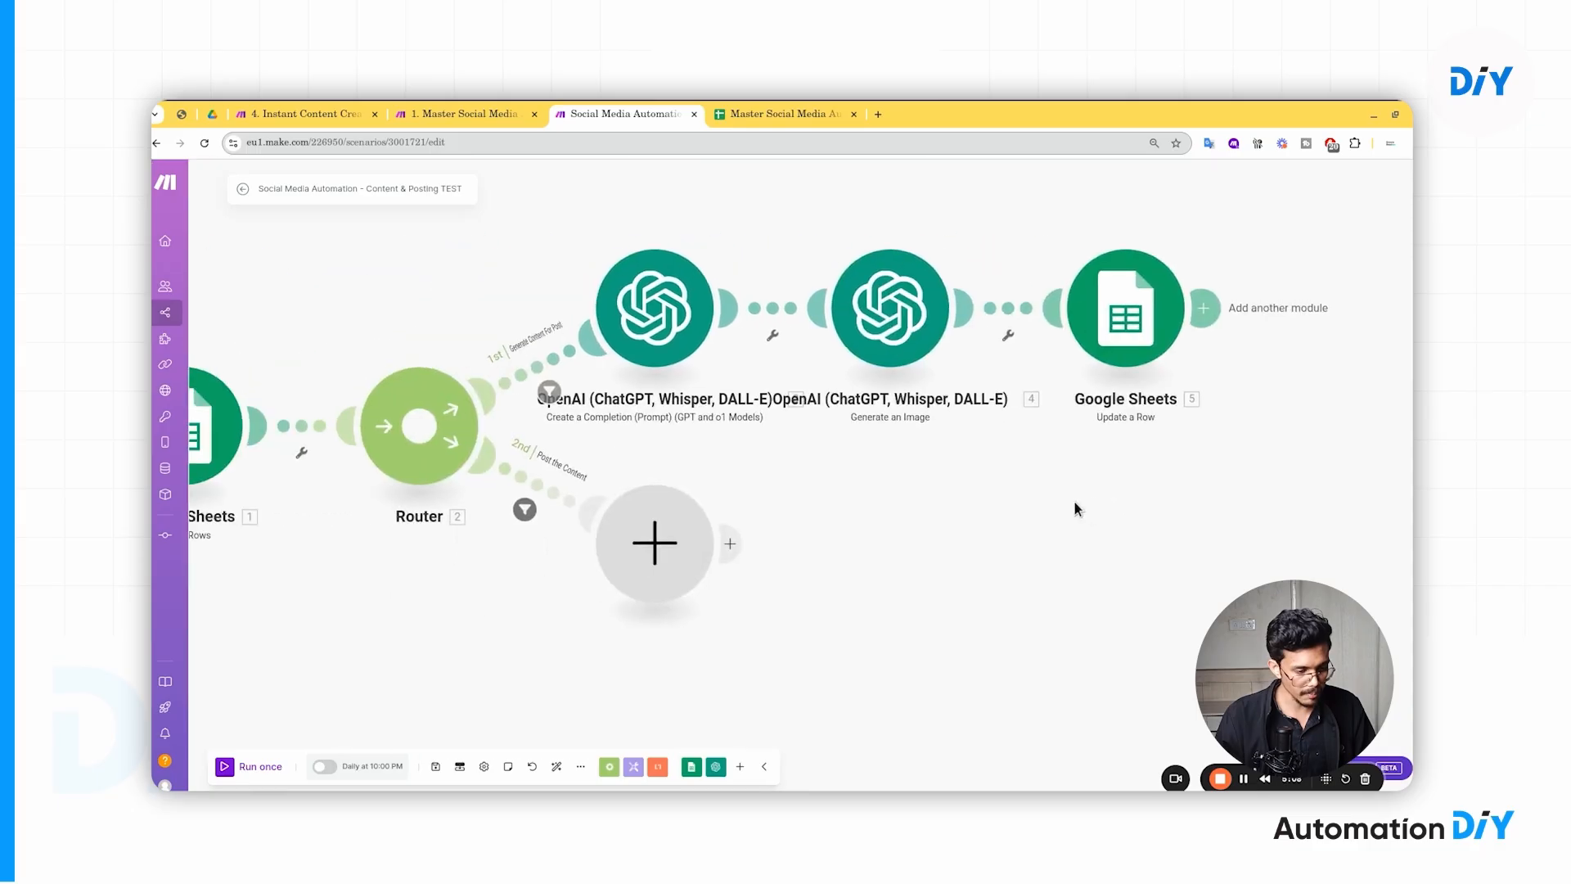
{"action": "right_click", "coordinate": [650, 302]}
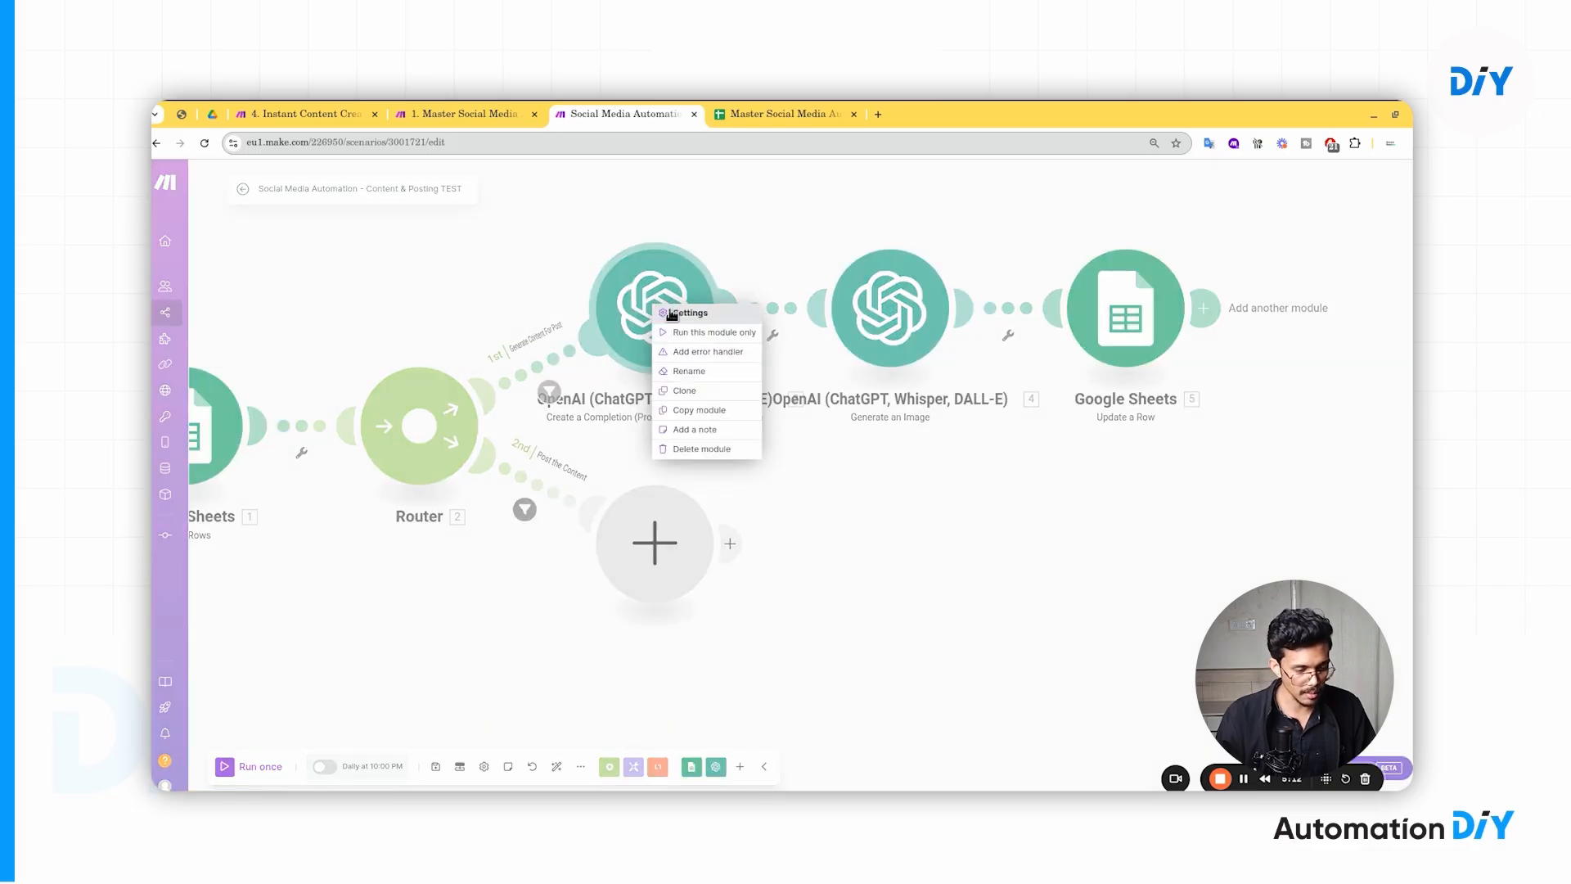
{"action": "left_click", "coordinate": [689, 373]}
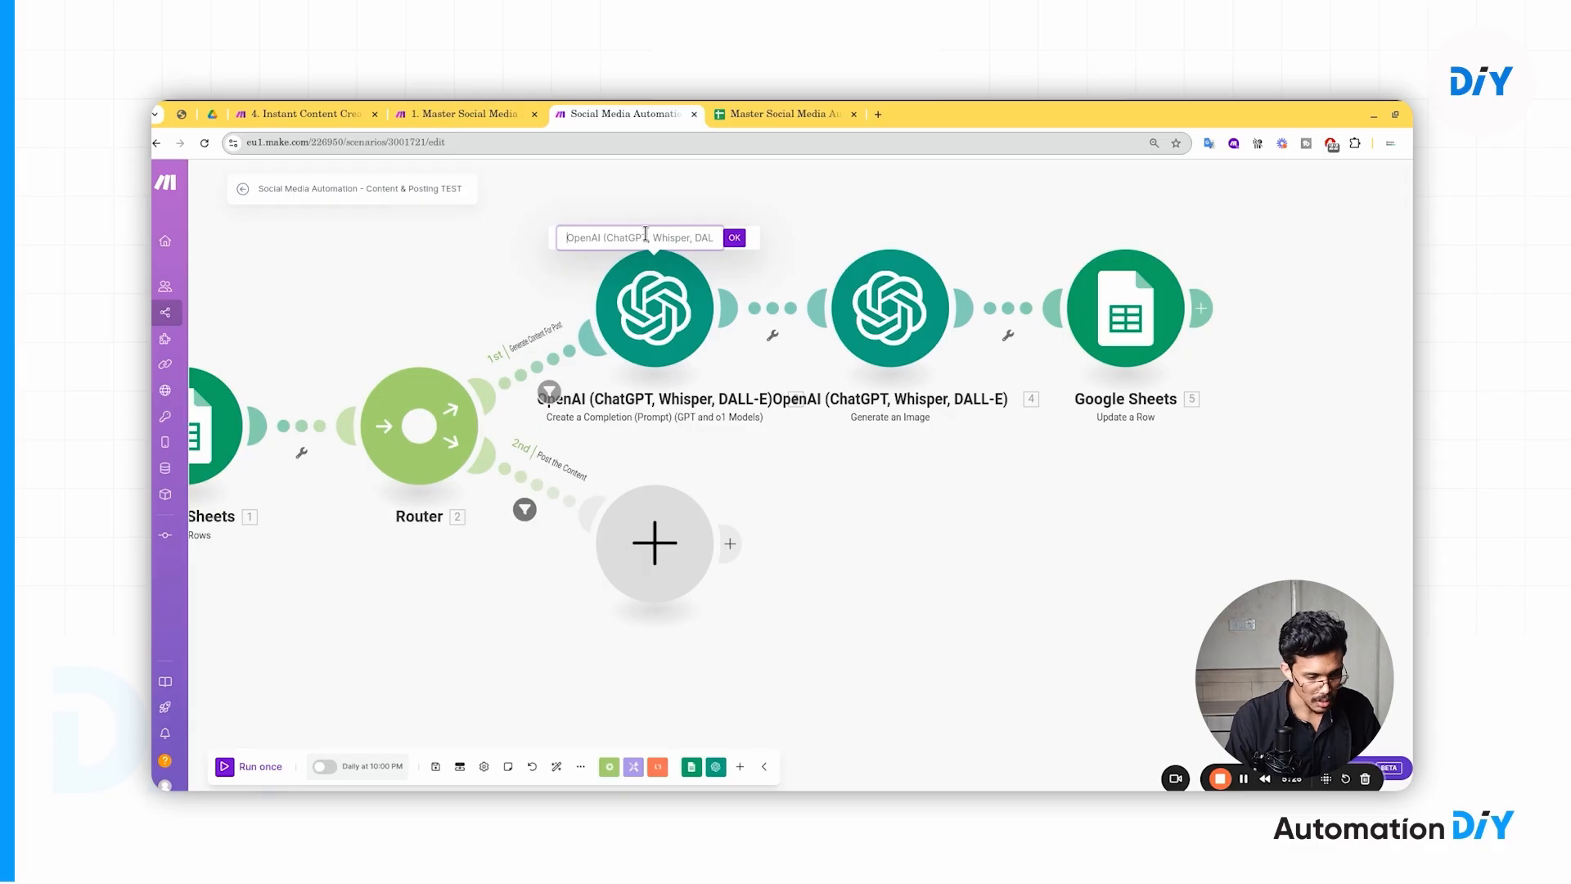
{"action": "type", "text": "Co"}
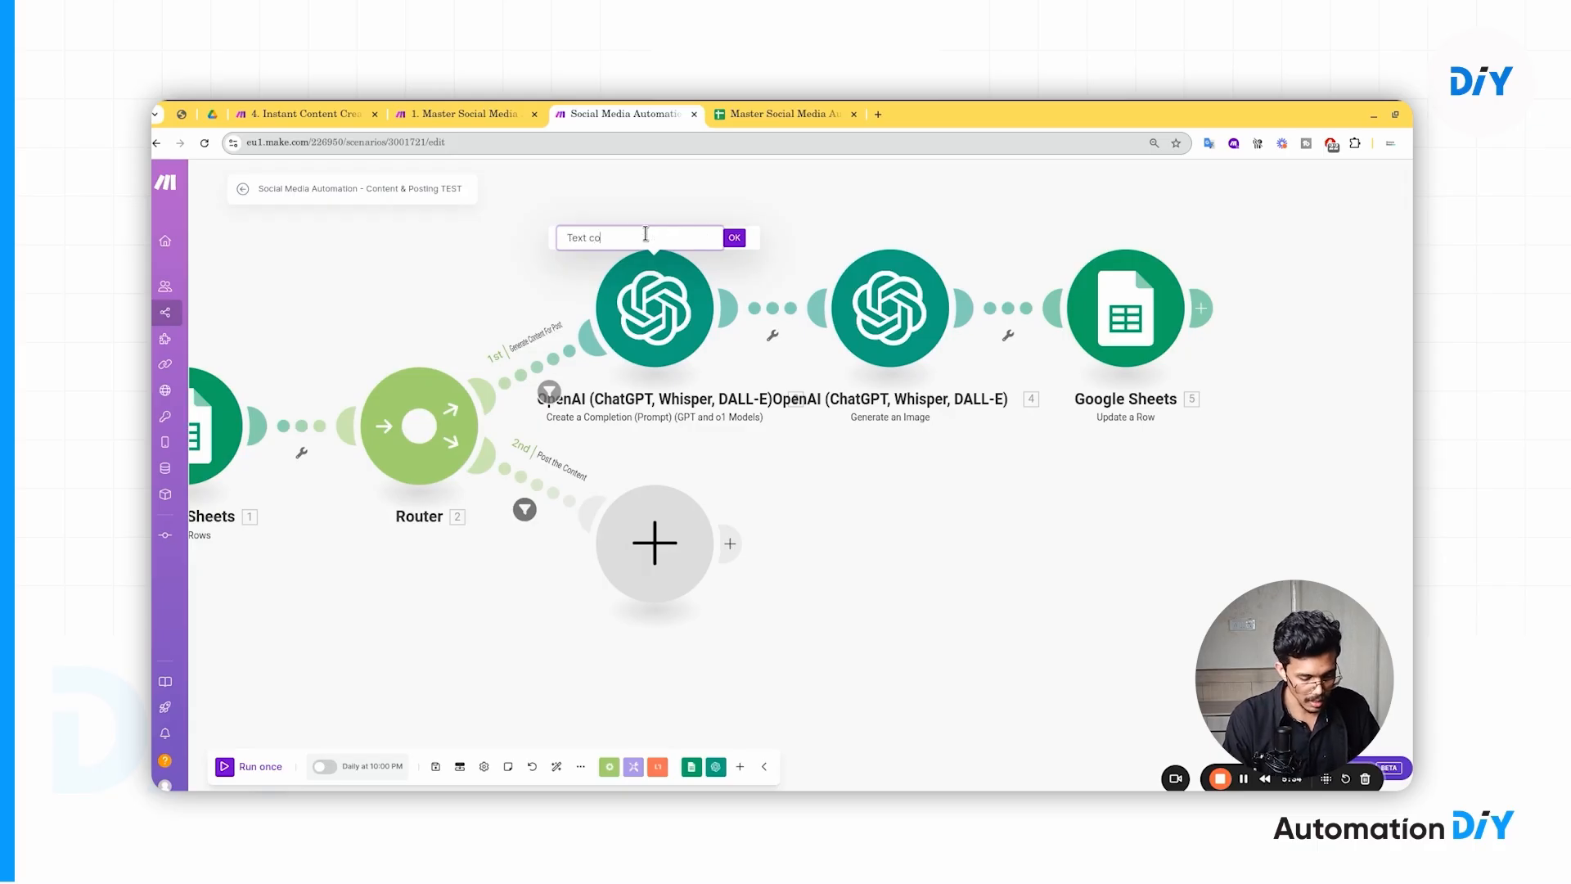
{"action": "type", "text": "ntent"}
{"action": "key", "text": "Return"}
- Rename the second OpenAI module to 'Image'
{"action": "right_click", "coordinate": [917, 291]}
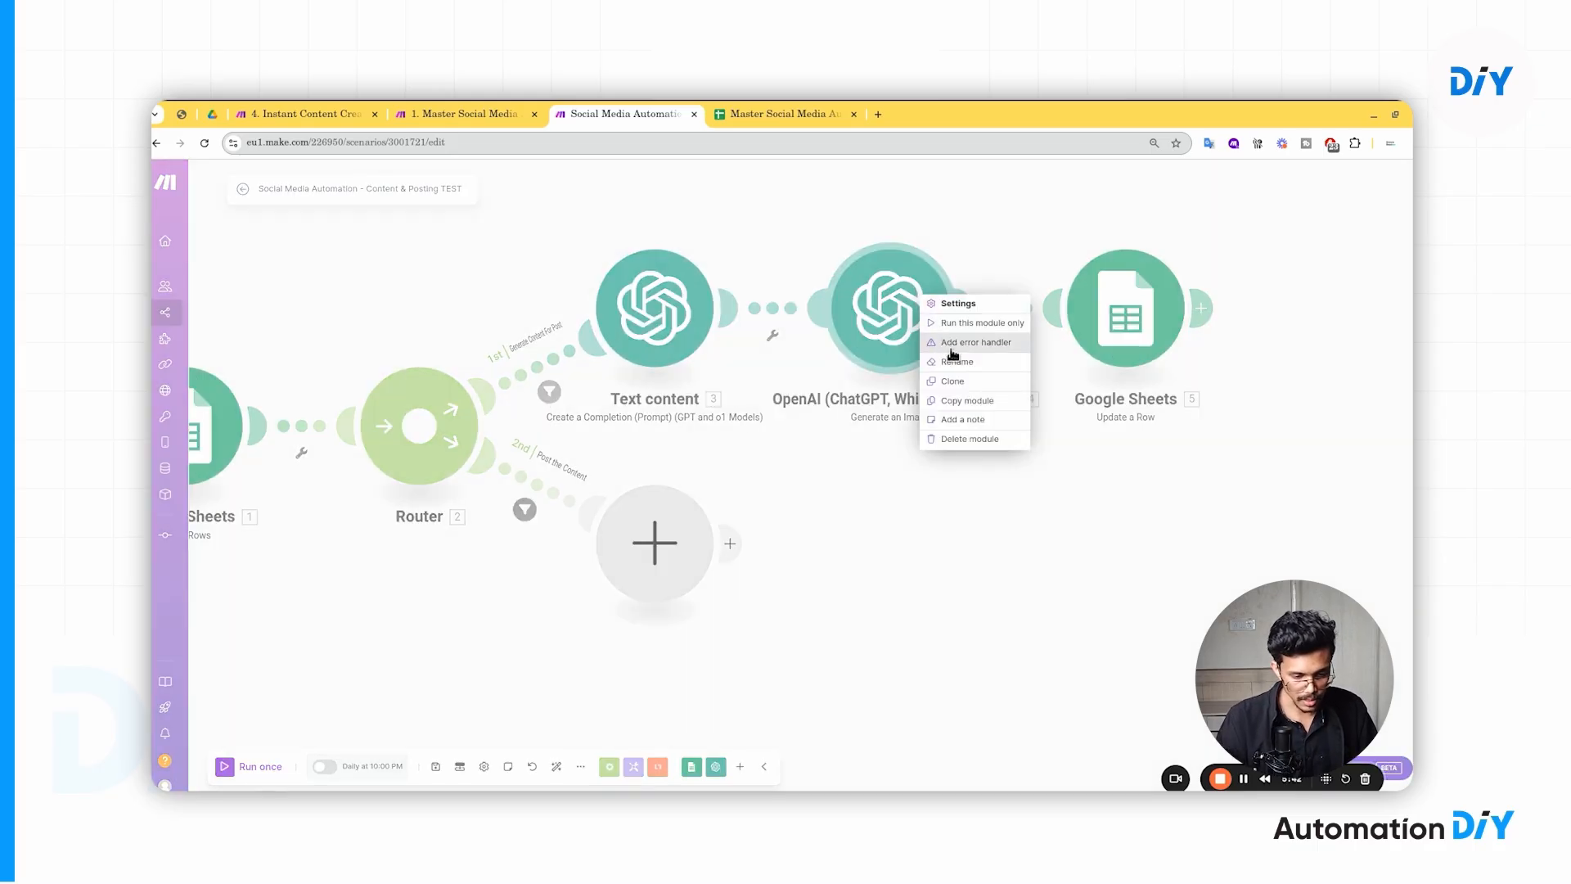
{"action": "left_click", "coordinate": [954, 359]}
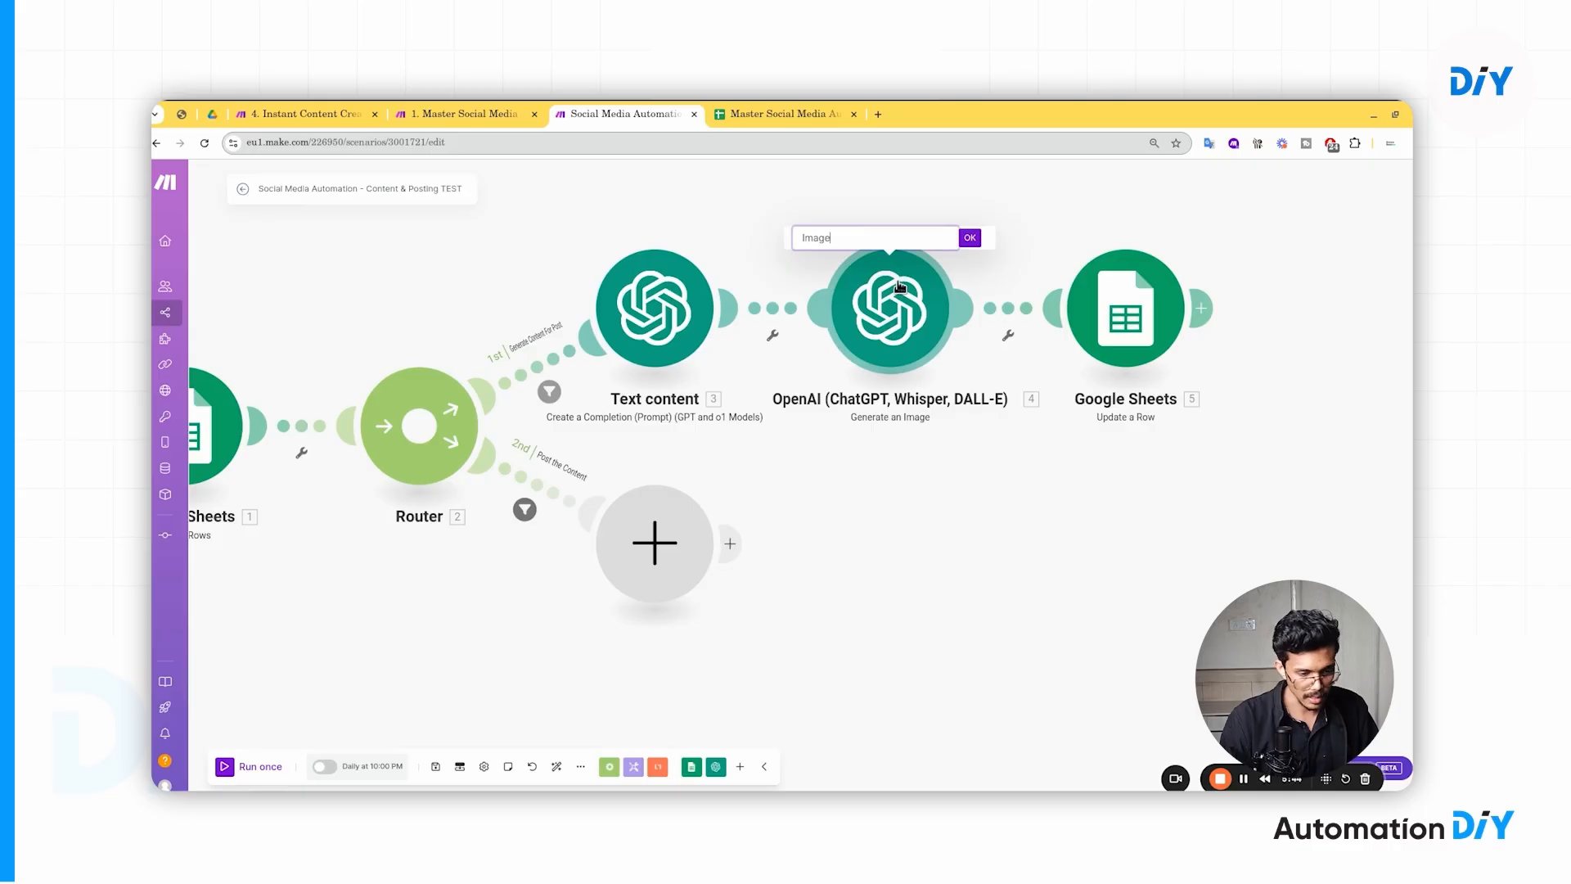
{"action": "key", "text": "Tab"}
{"action": "key", "text": "Return"}
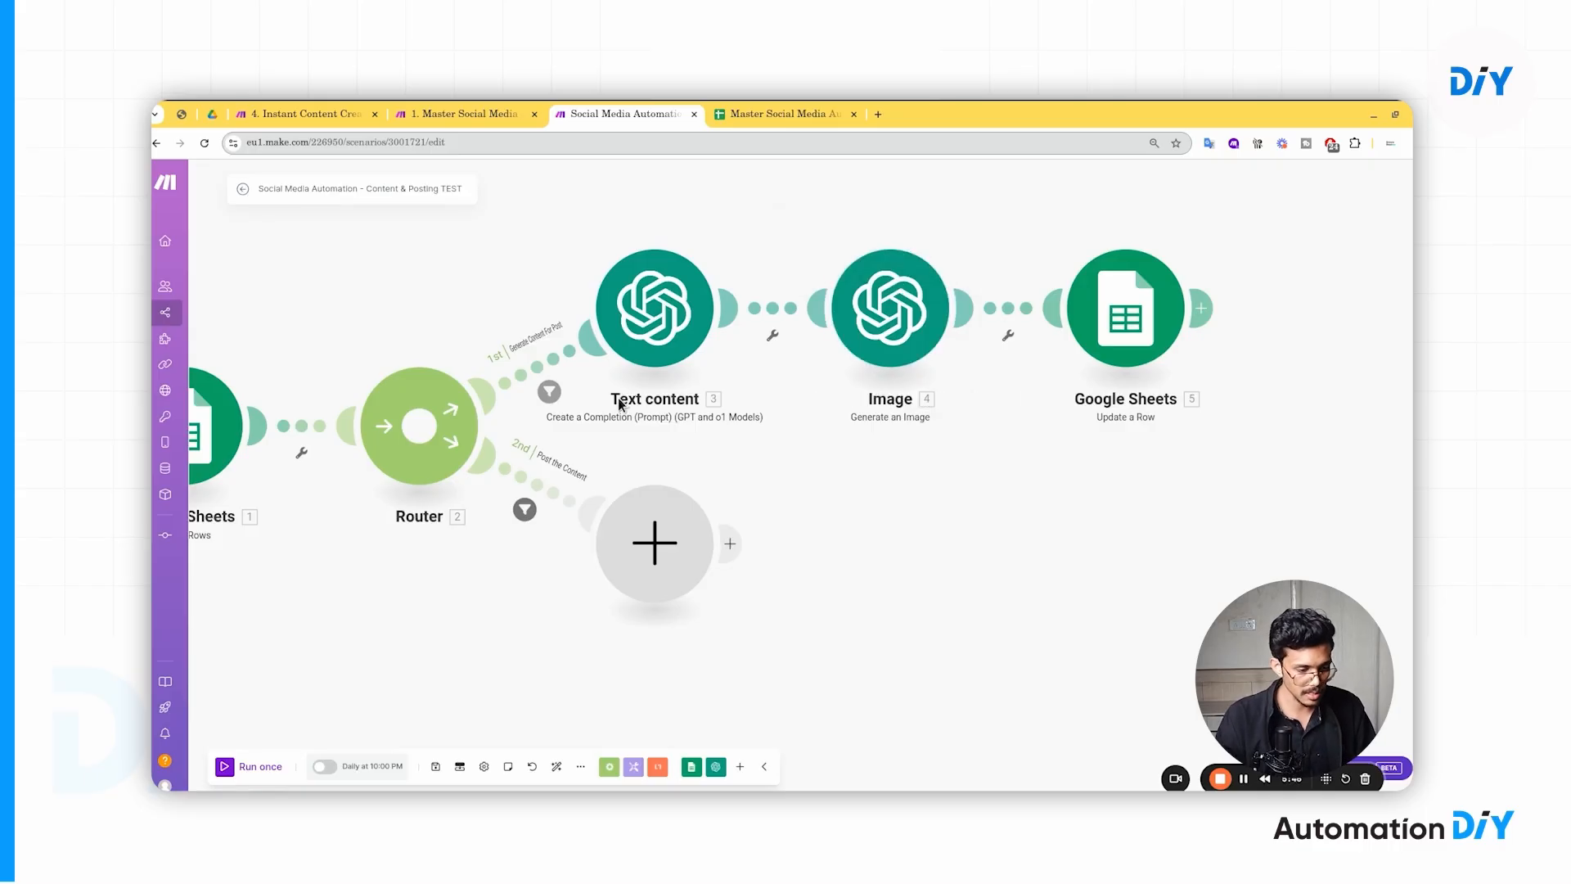
{"action": "left_click_drag", "start_coordinate": [971, 451], "coordinate": [821, 449]}
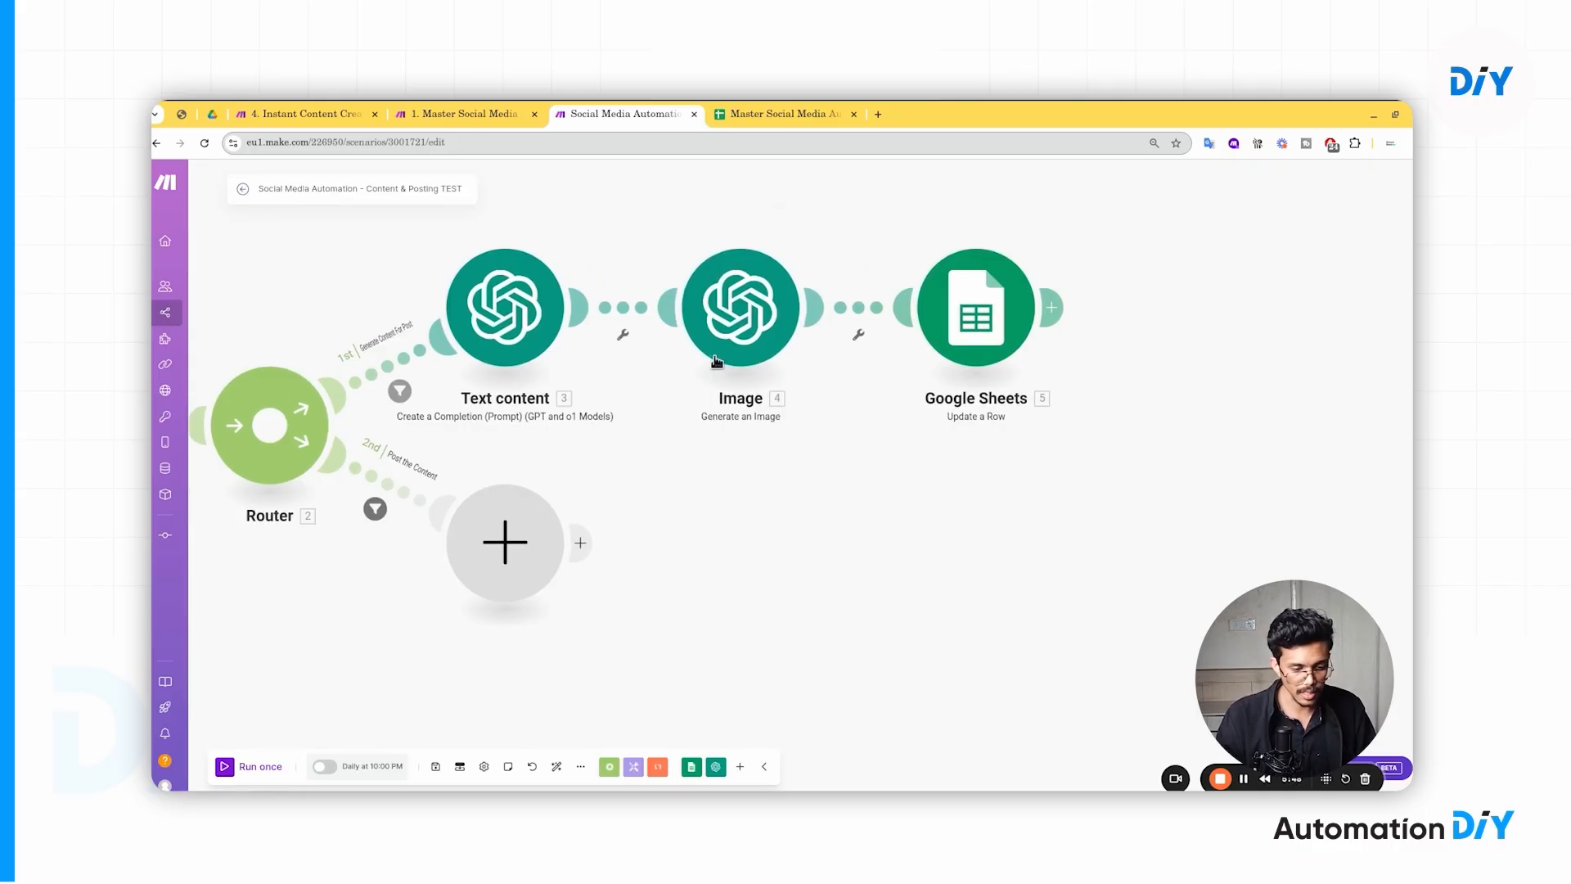
- Map Facebook_Post_Content, LinkedIn_Post_Content and Instagram_Post_Content into columns C, D and E
{"action": "left_click", "coordinate": [965, 309]}
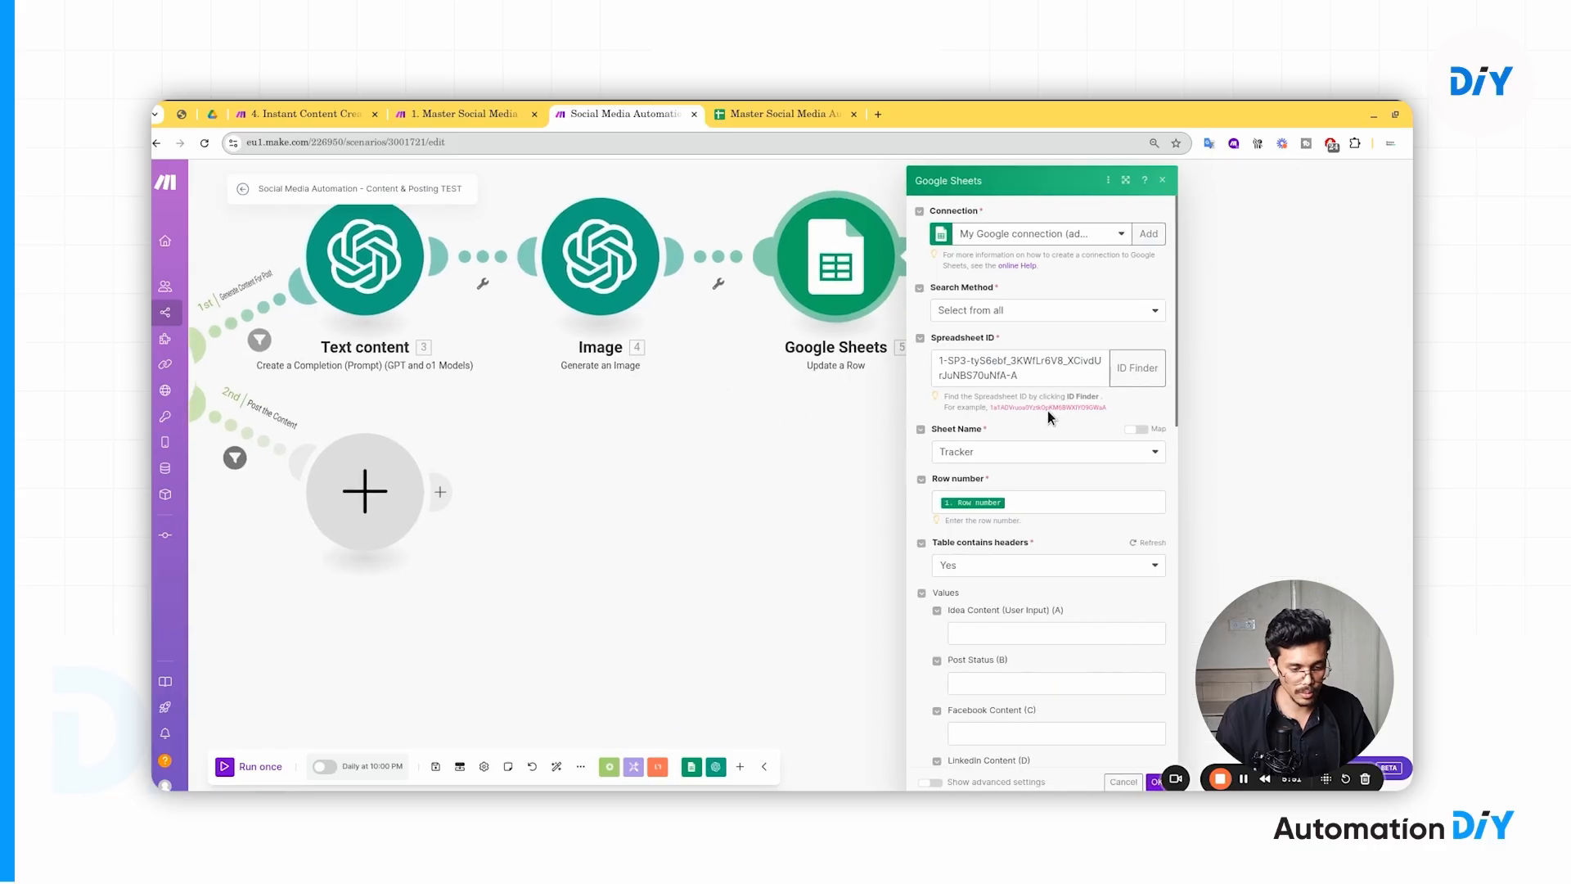
{"action": "scroll", "coordinate": [1044, 433], "scroll_direction": "down", "scroll_amount": 5}
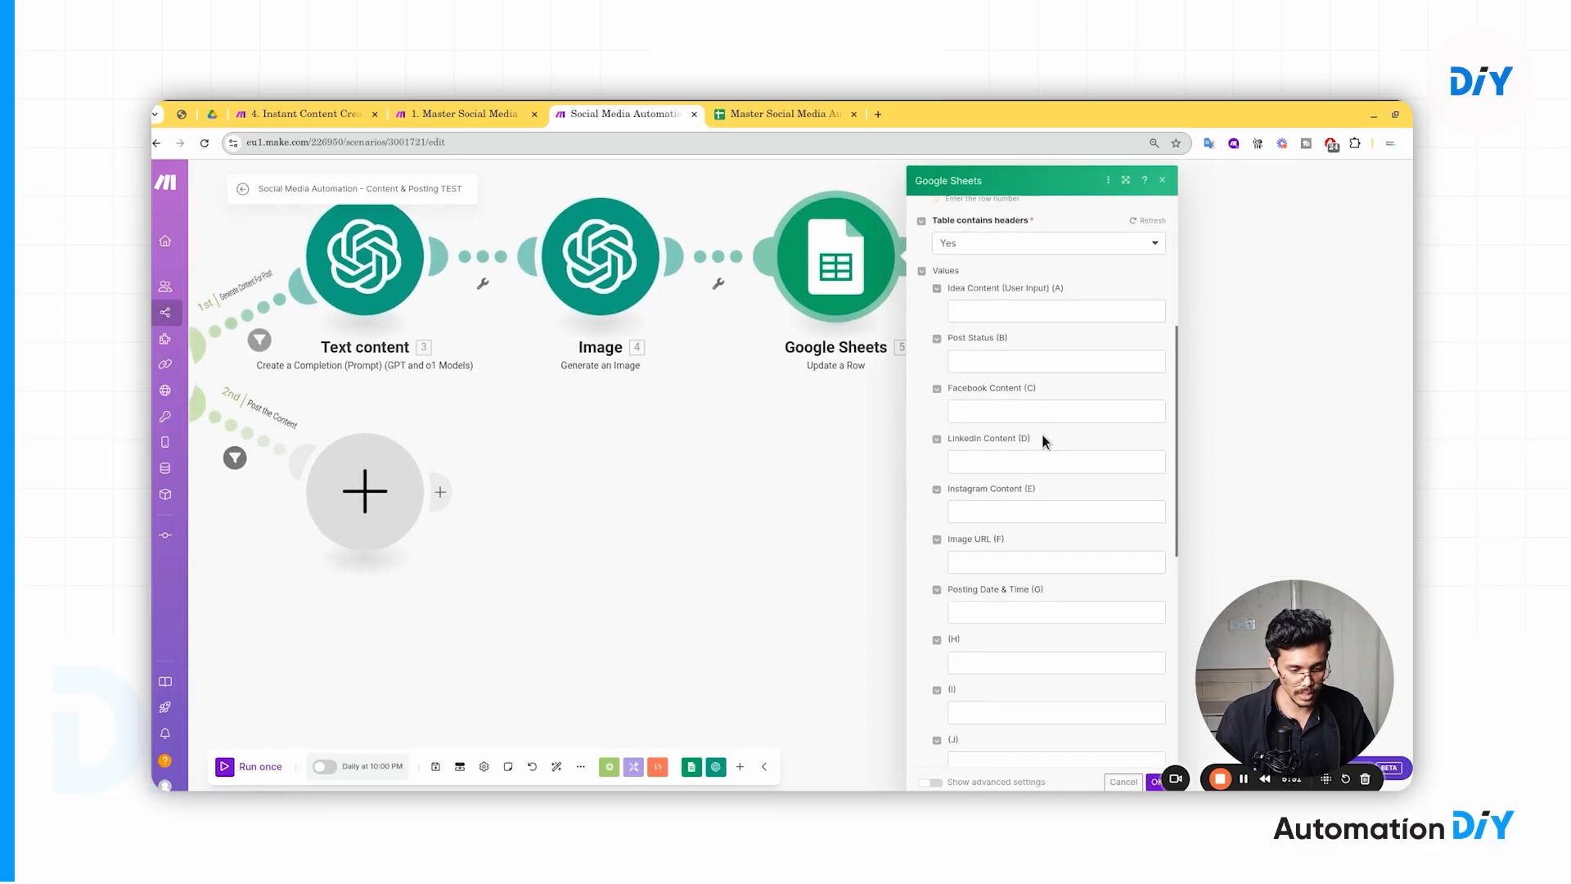
{"action": "left_click", "coordinate": [996, 410]}
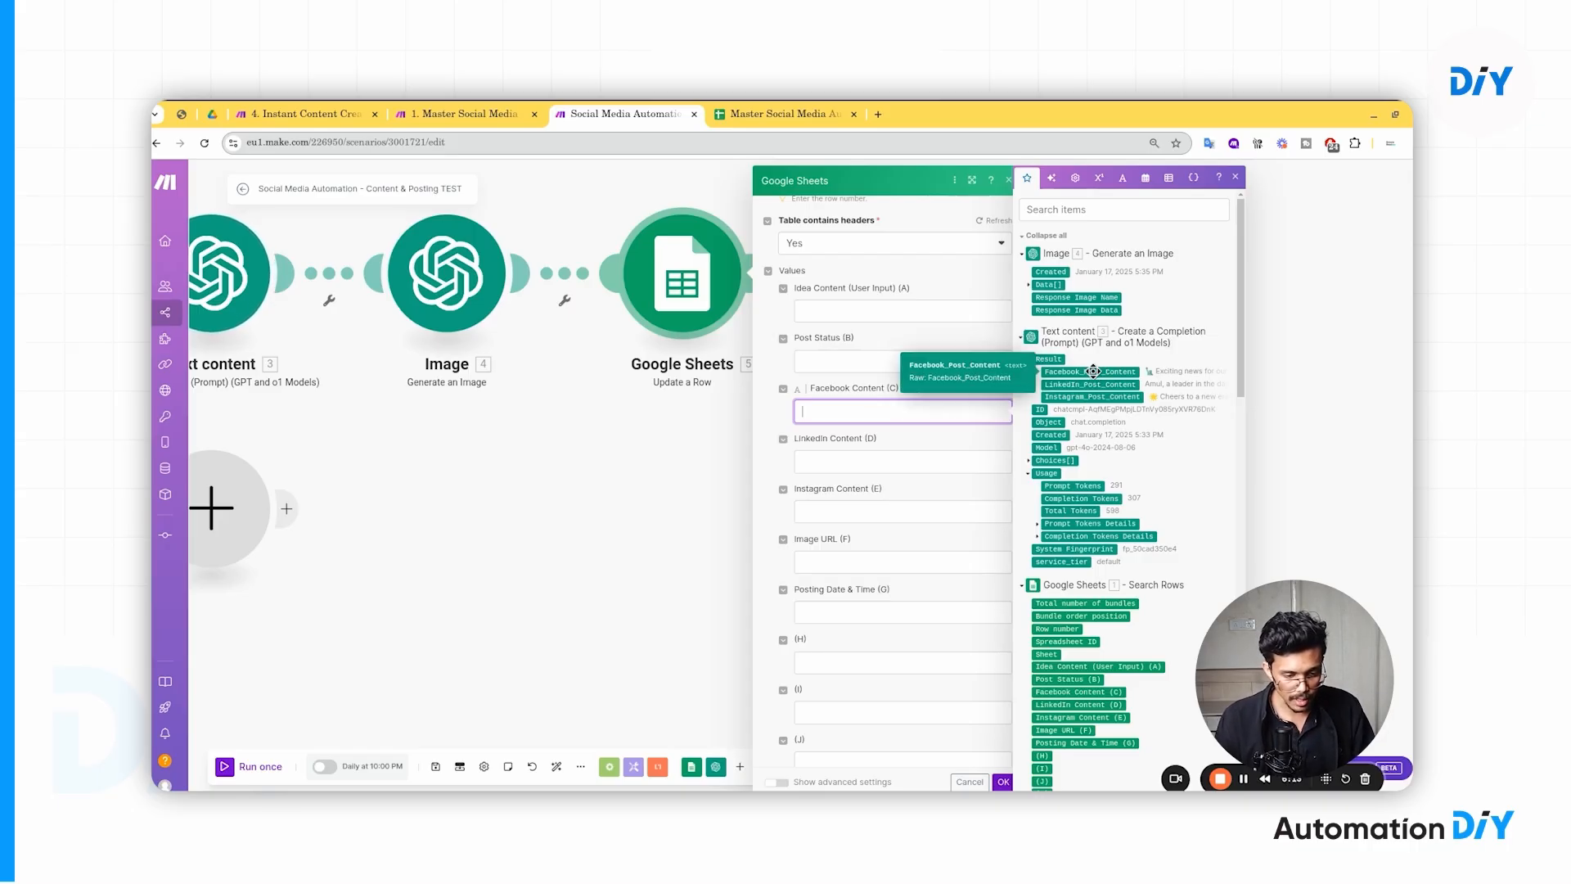
{"action": "left_click_drag", "start_coordinate": [1093, 372], "coordinate": [885, 412]}
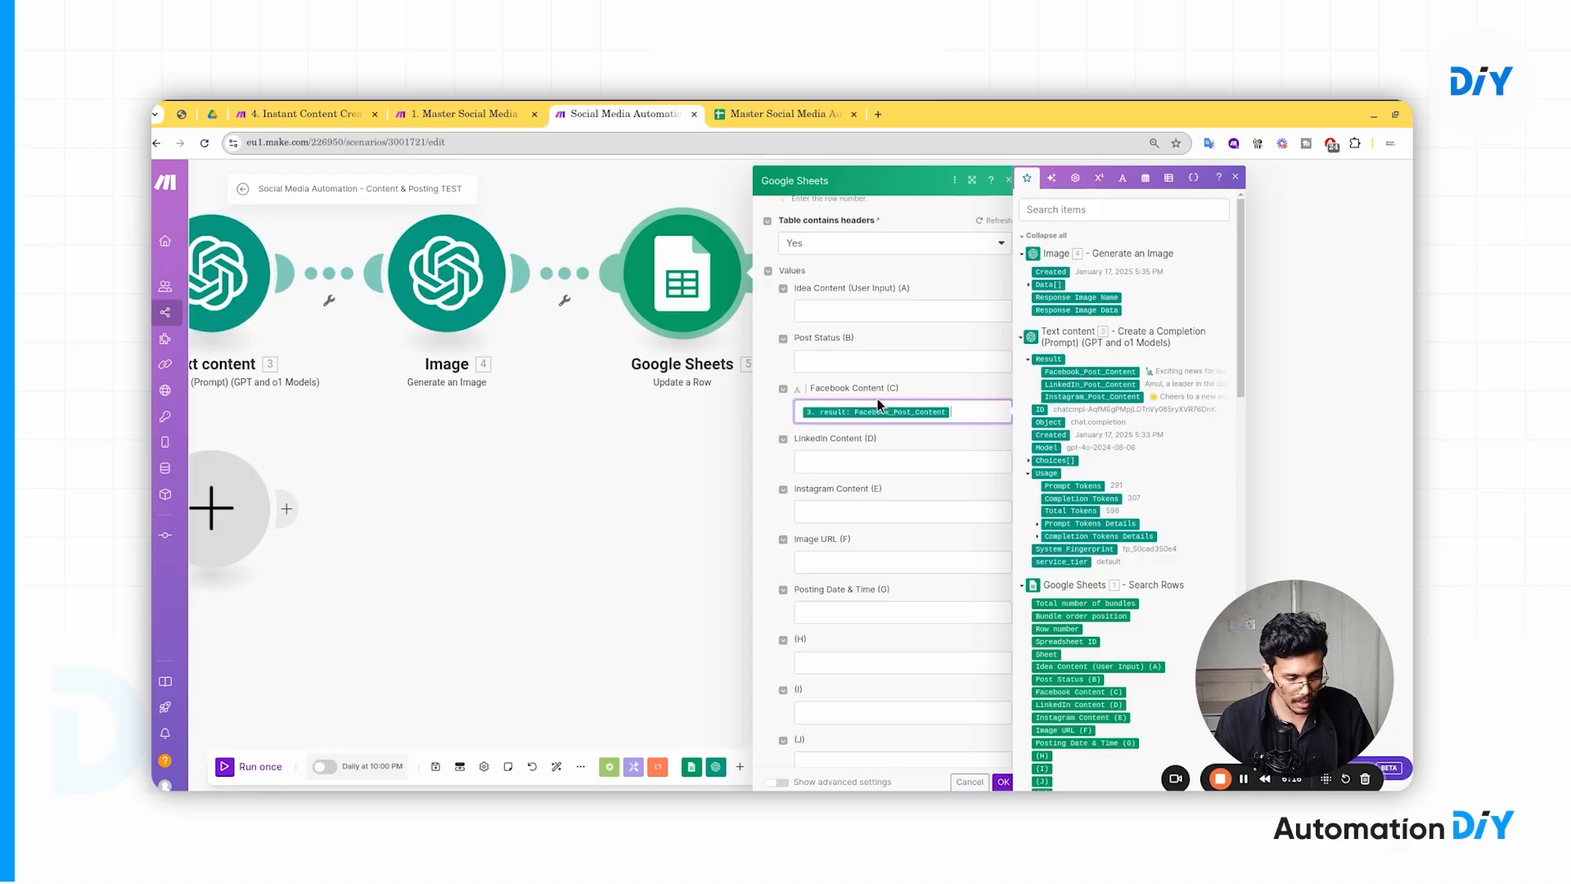
{"action": "left_click_drag", "start_coordinate": [1068, 385], "coordinate": [879, 466]}
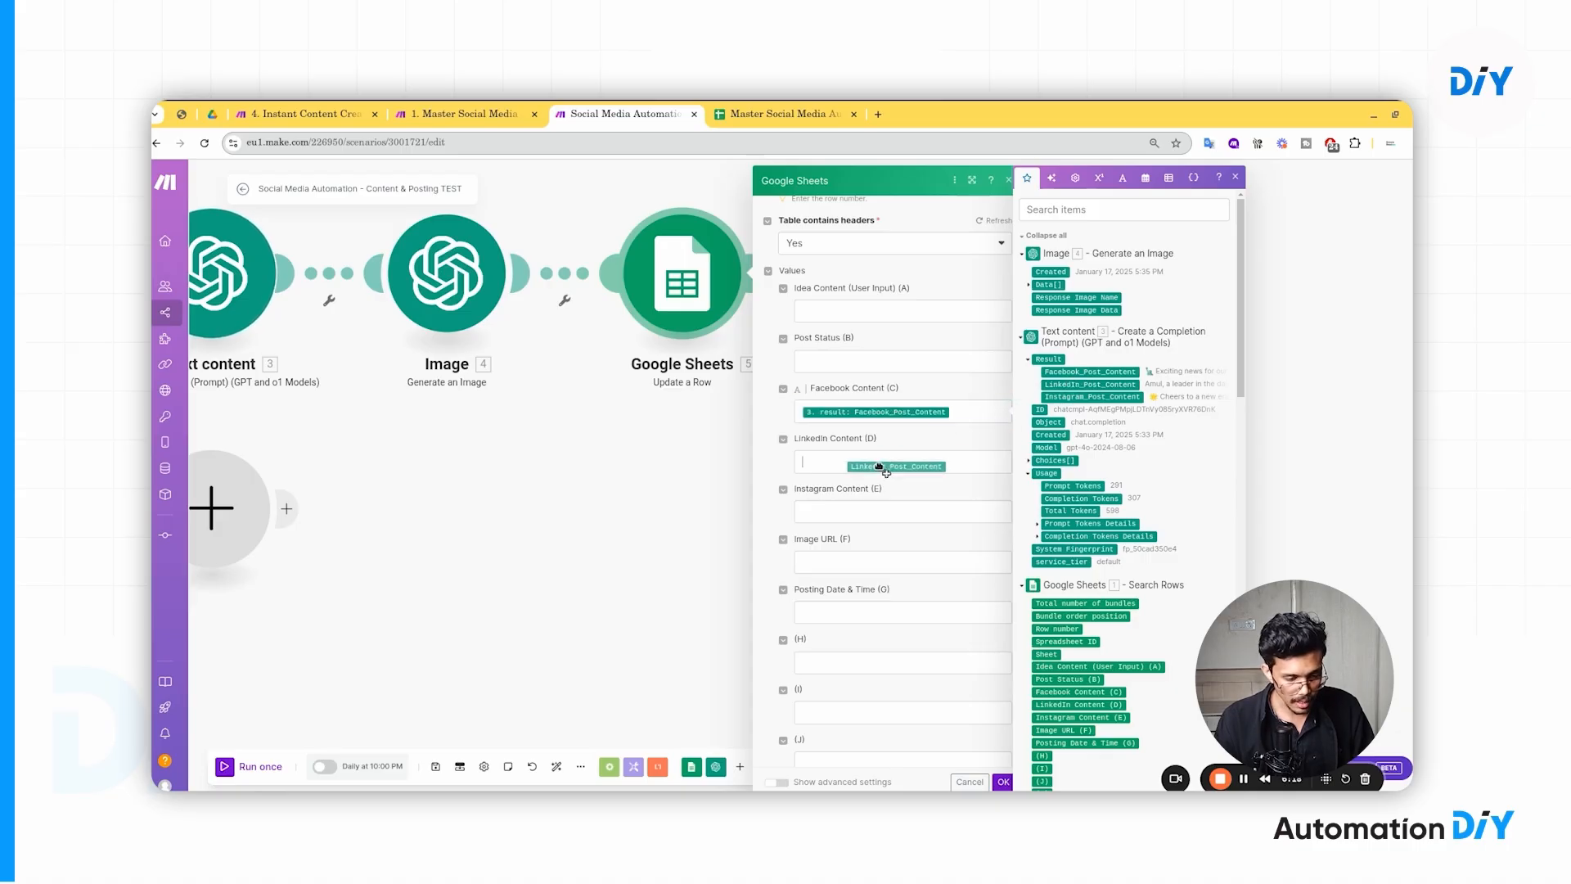
{"action": "left_click_drag", "start_coordinate": [1088, 397], "coordinate": [908, 516]}
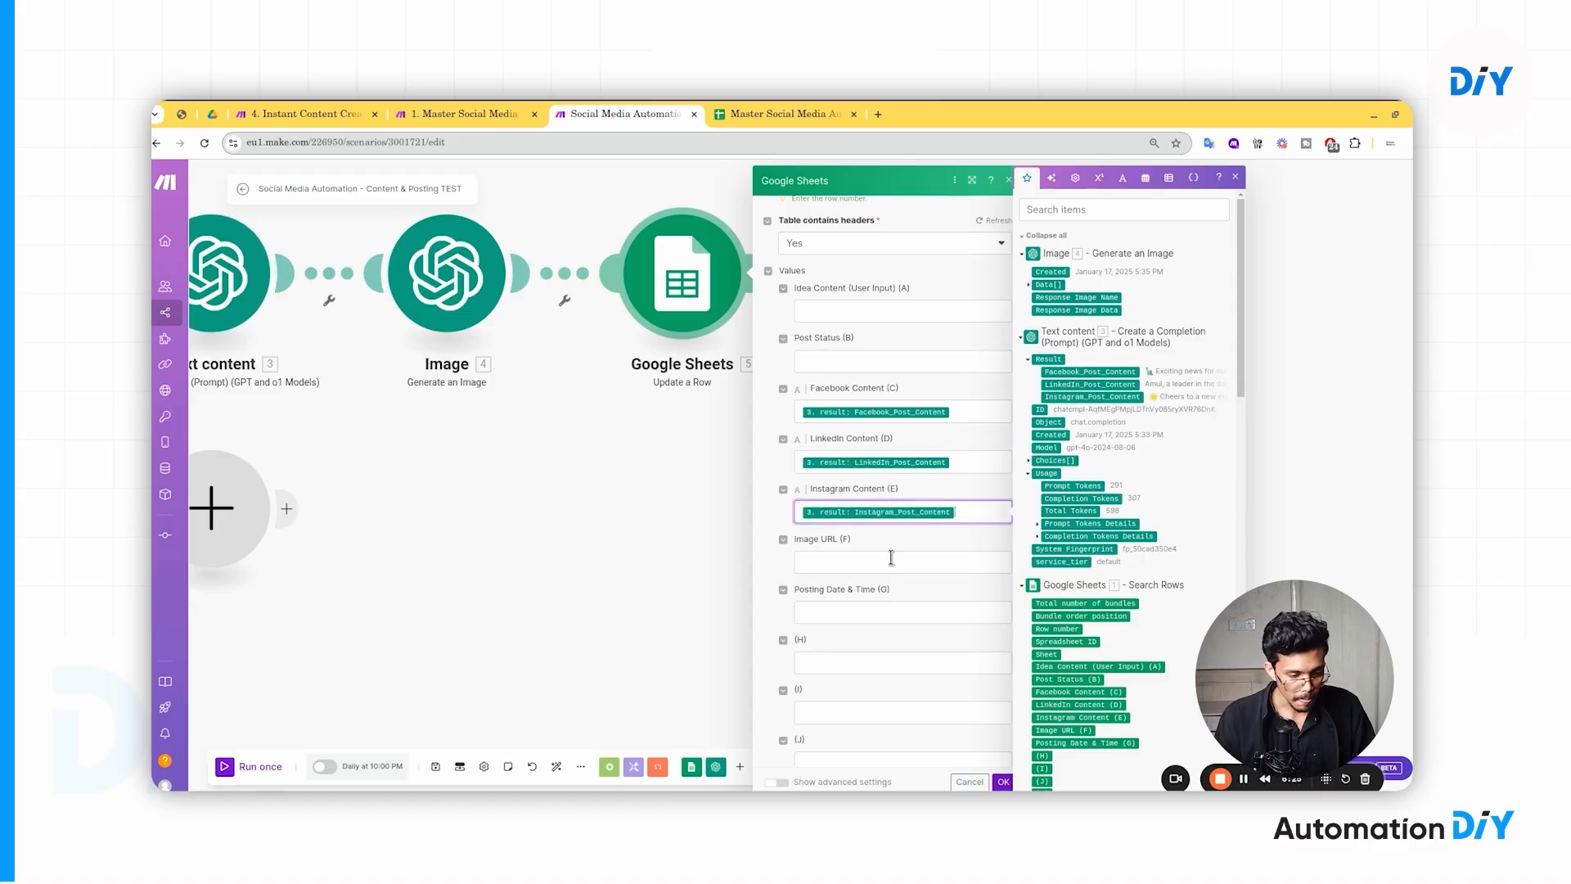
- Map the generated image's Data[] URL into Image URL (F)
{"action": "scroll", "coordinate": [890, 557], "scroll_direction": "down", "scroll_amount": 1}
{"action": "left_click", "coordinate": [874, 482]}
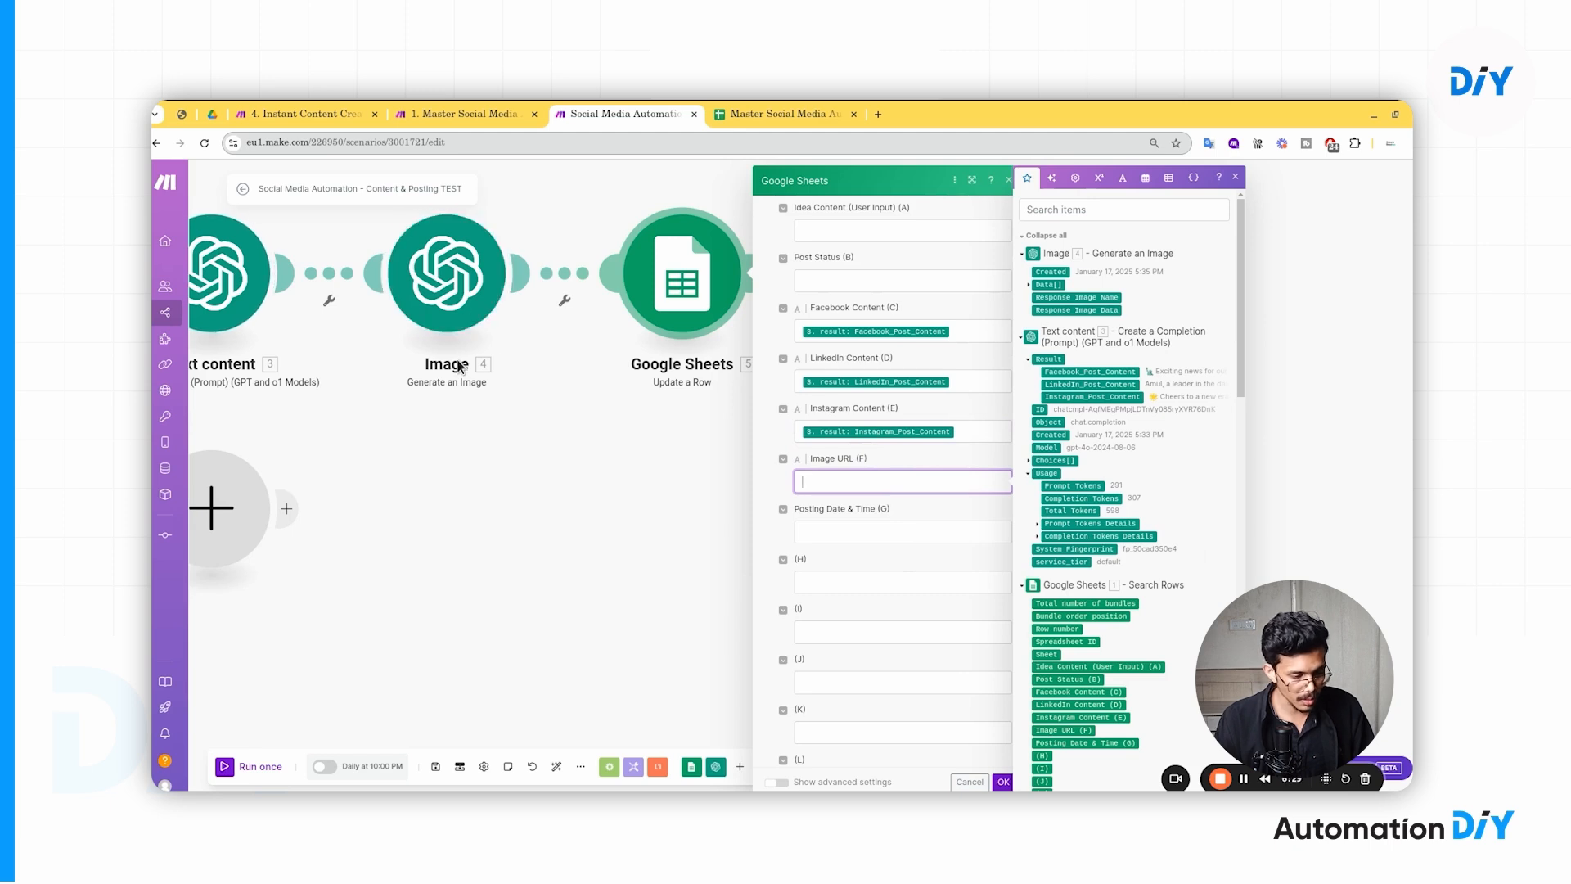
{"action": "left_click", "coordinate": [1031, 287]}
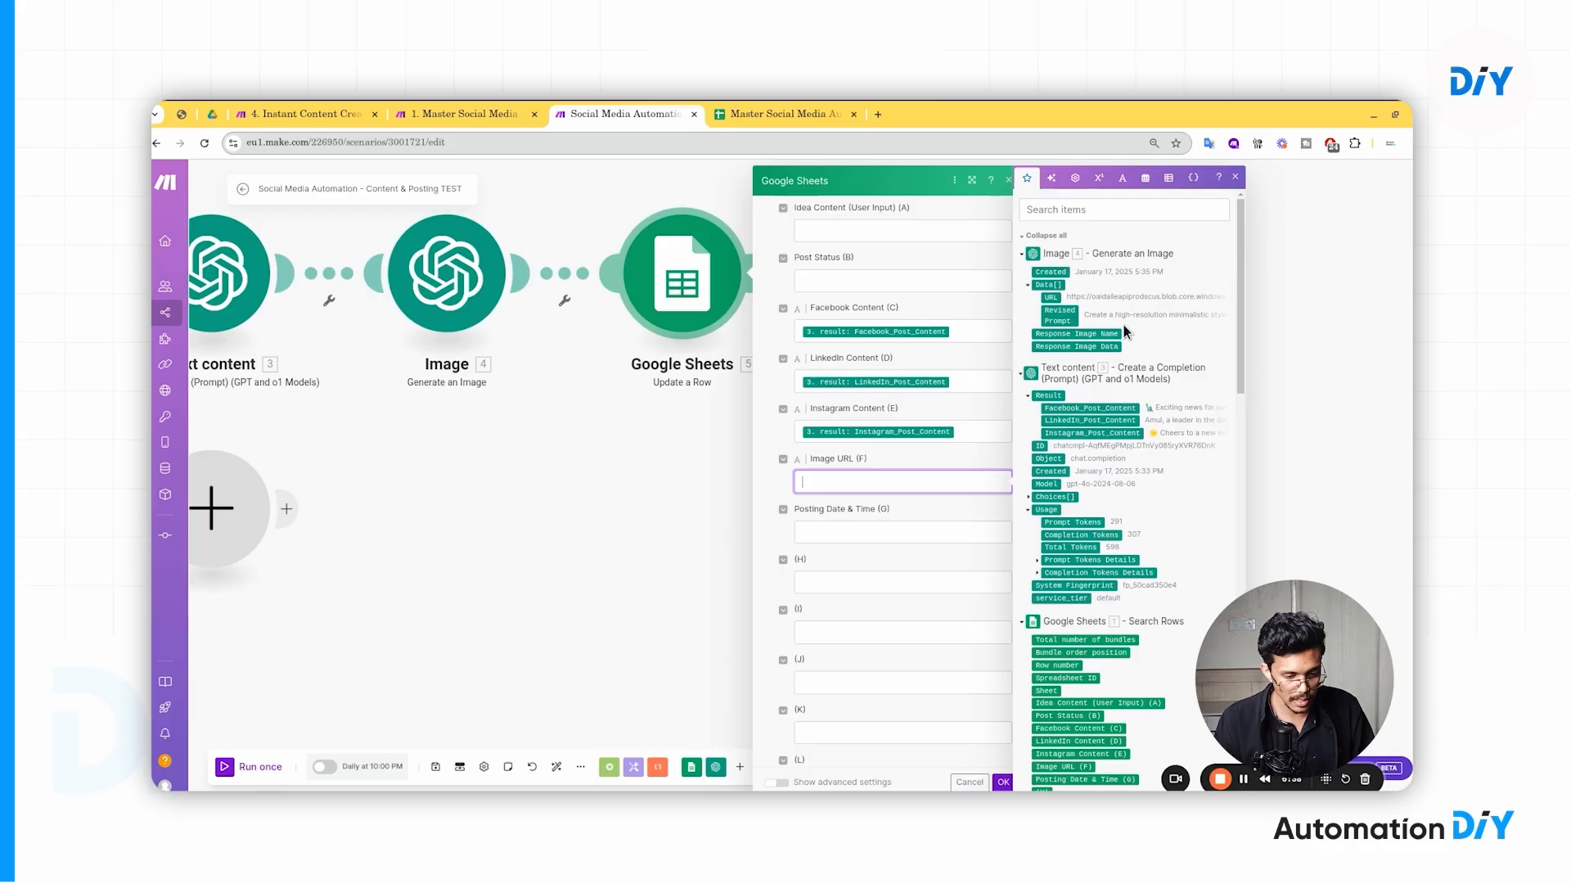
{"action": "left_click", "coordinate": [1050, 297]}
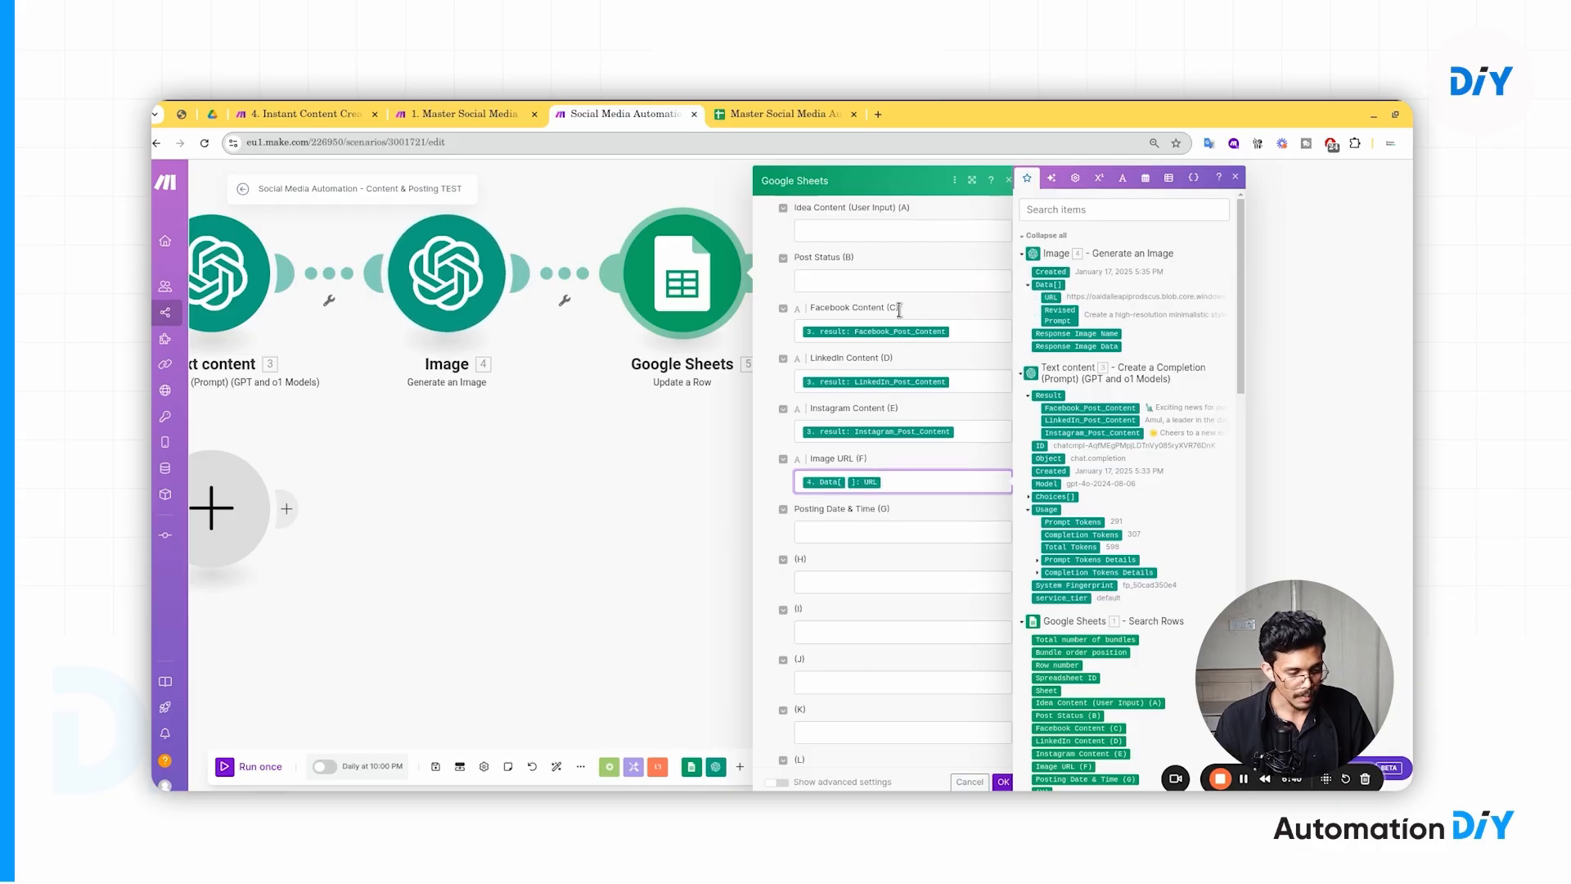
{"action": "left_click", "coordinate": [887, 463]}
- Leave Posting Date & Time empty and save the Update a Row mappings with OK
{"action": "scroll", "coordinate": [896, 483], "scroll_direction": "down", "scroll_amount": 1}
{"action": "left_click", "coordinate": [826, 450]}
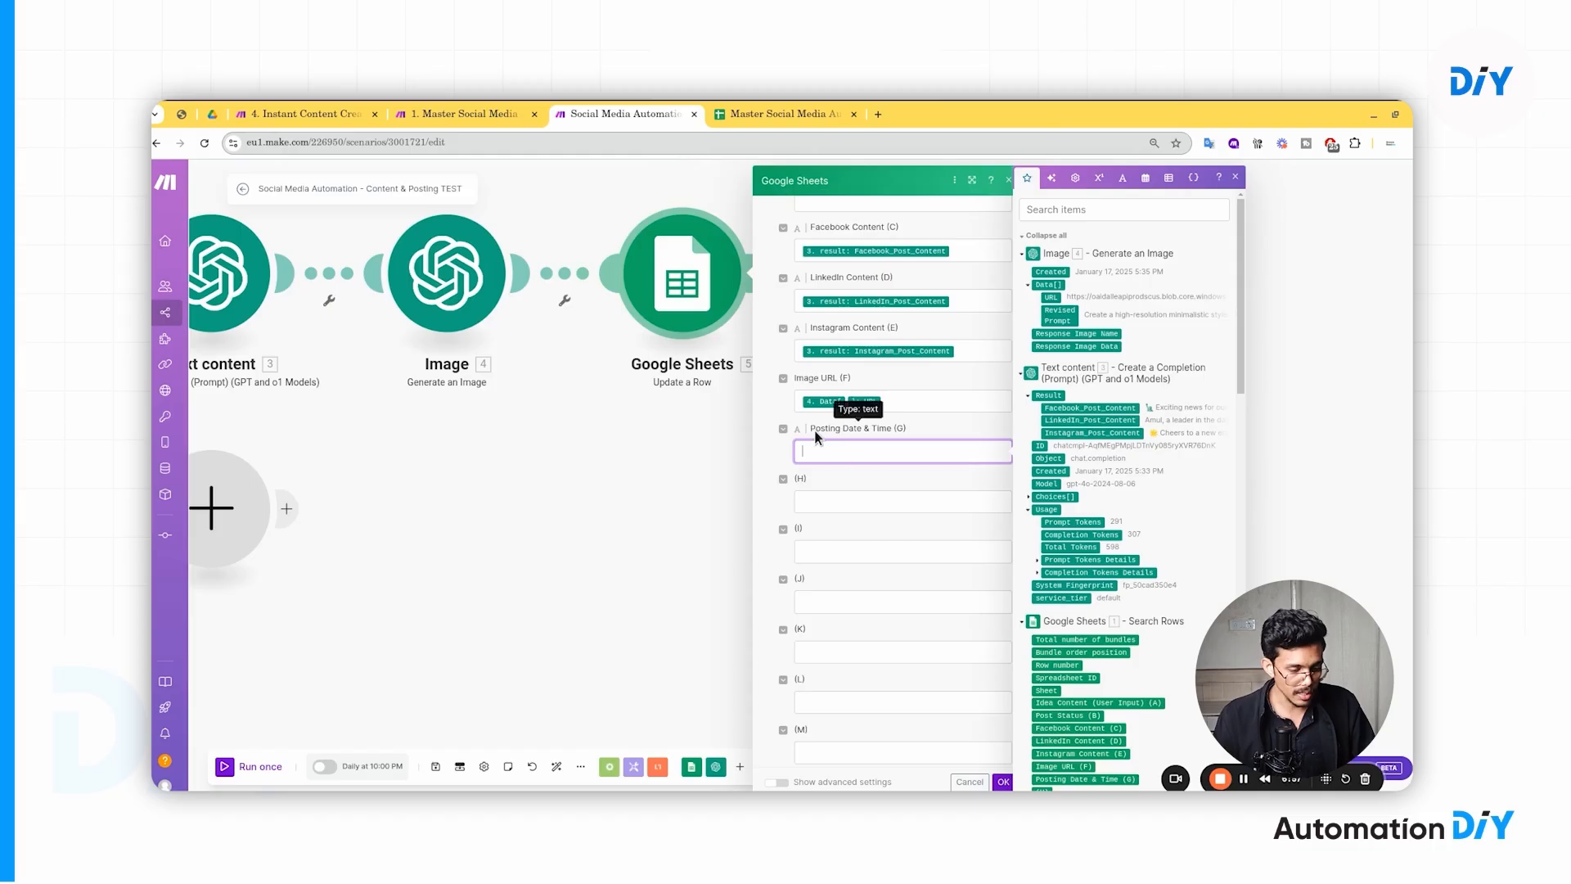
{"action": "left_click", "coordinate": [811, 426]}
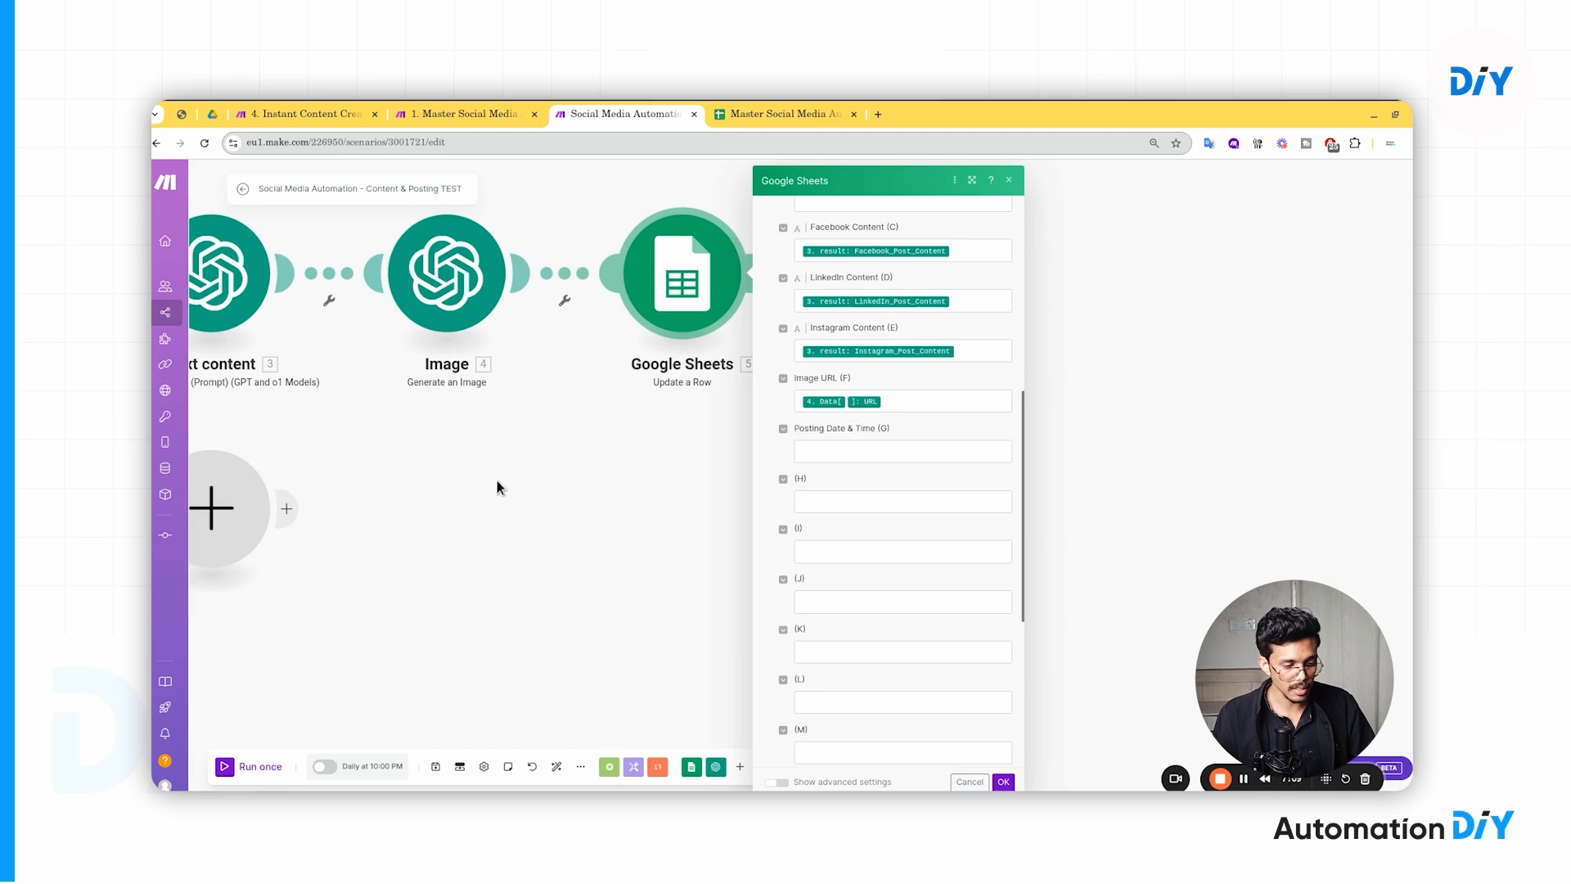
{"action": "left_click_drag", "start_coordinate": [497, 480], "coordinate": [674, 484]}
{"action": "scroll", "coordinate": [1099, 519], "scroll_direction": "down", "scroll_amount": 5}
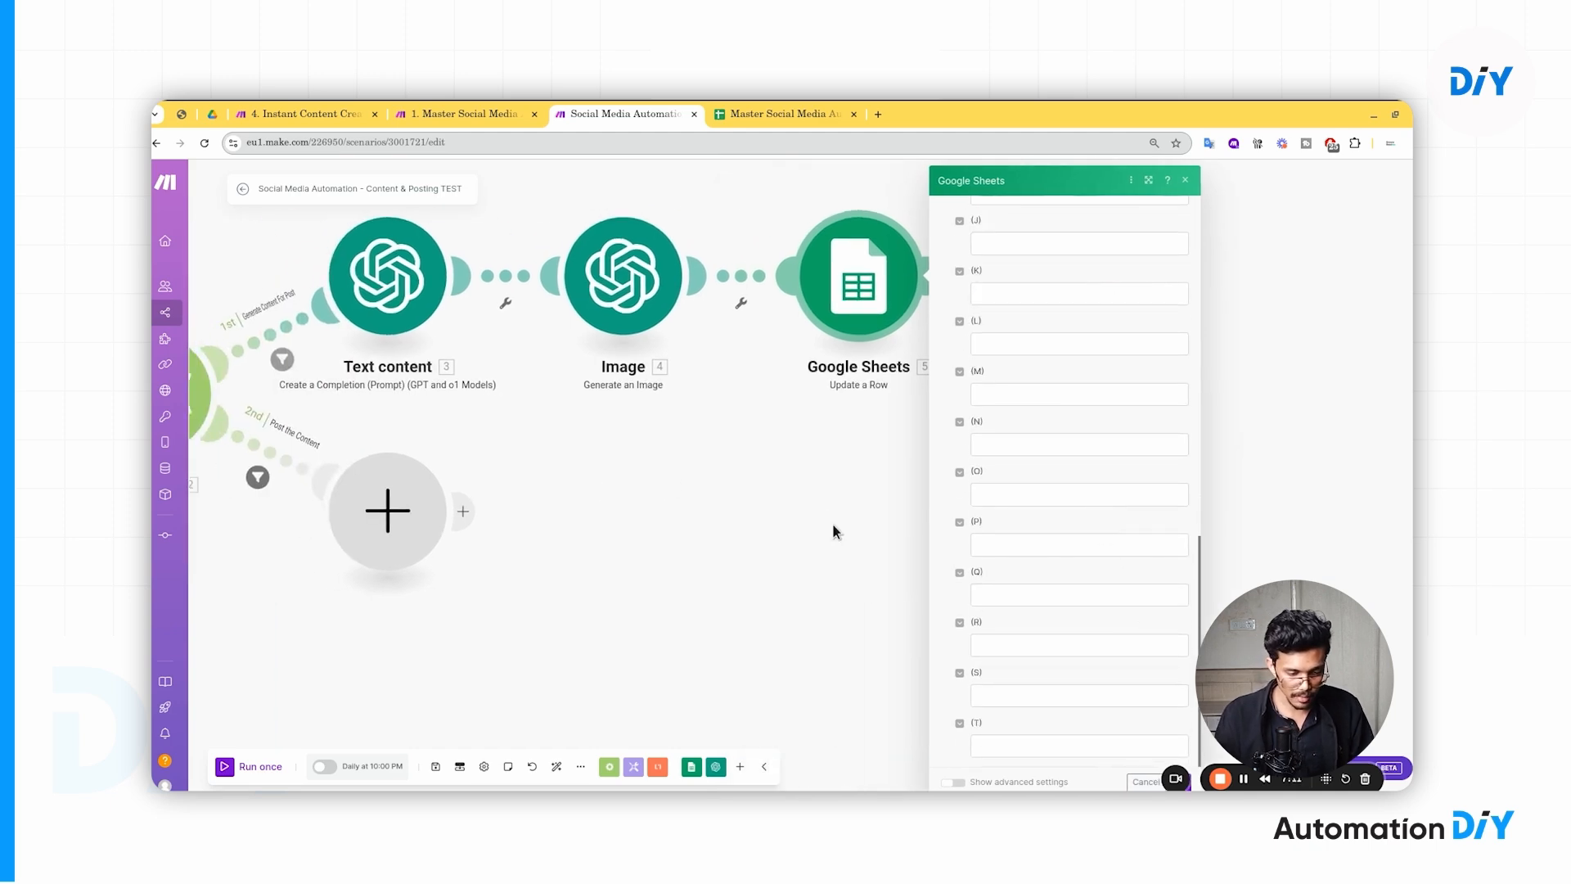
{"action": "left_click_drag", "start_coordinate": [833, 524], "coordinate": [622, 493]}
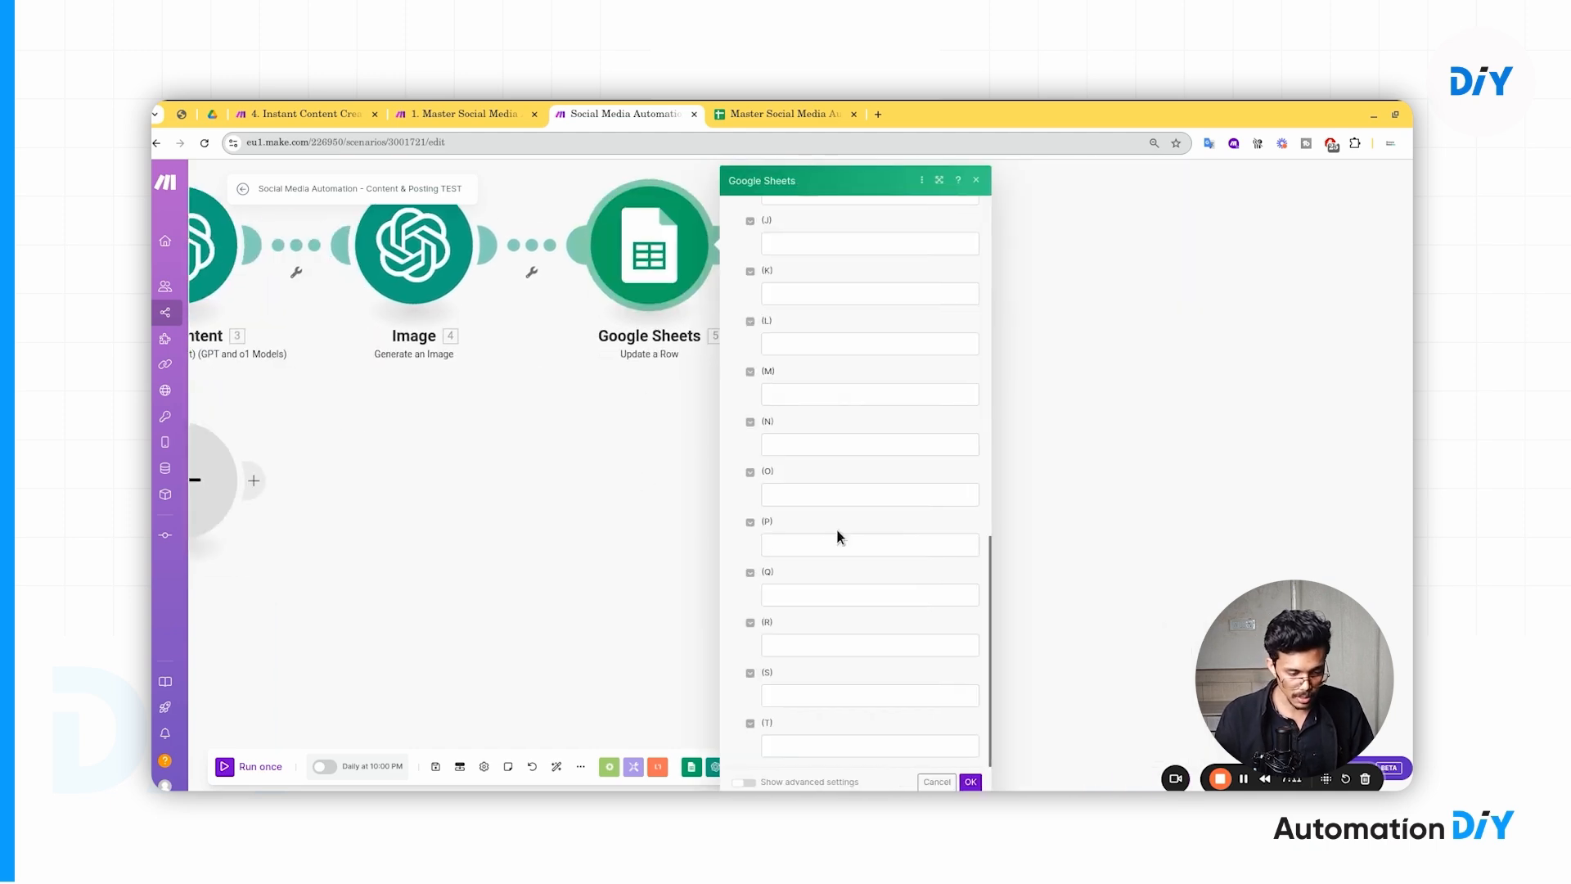
{"action": "left_click", "coordinate": [970, 781]}
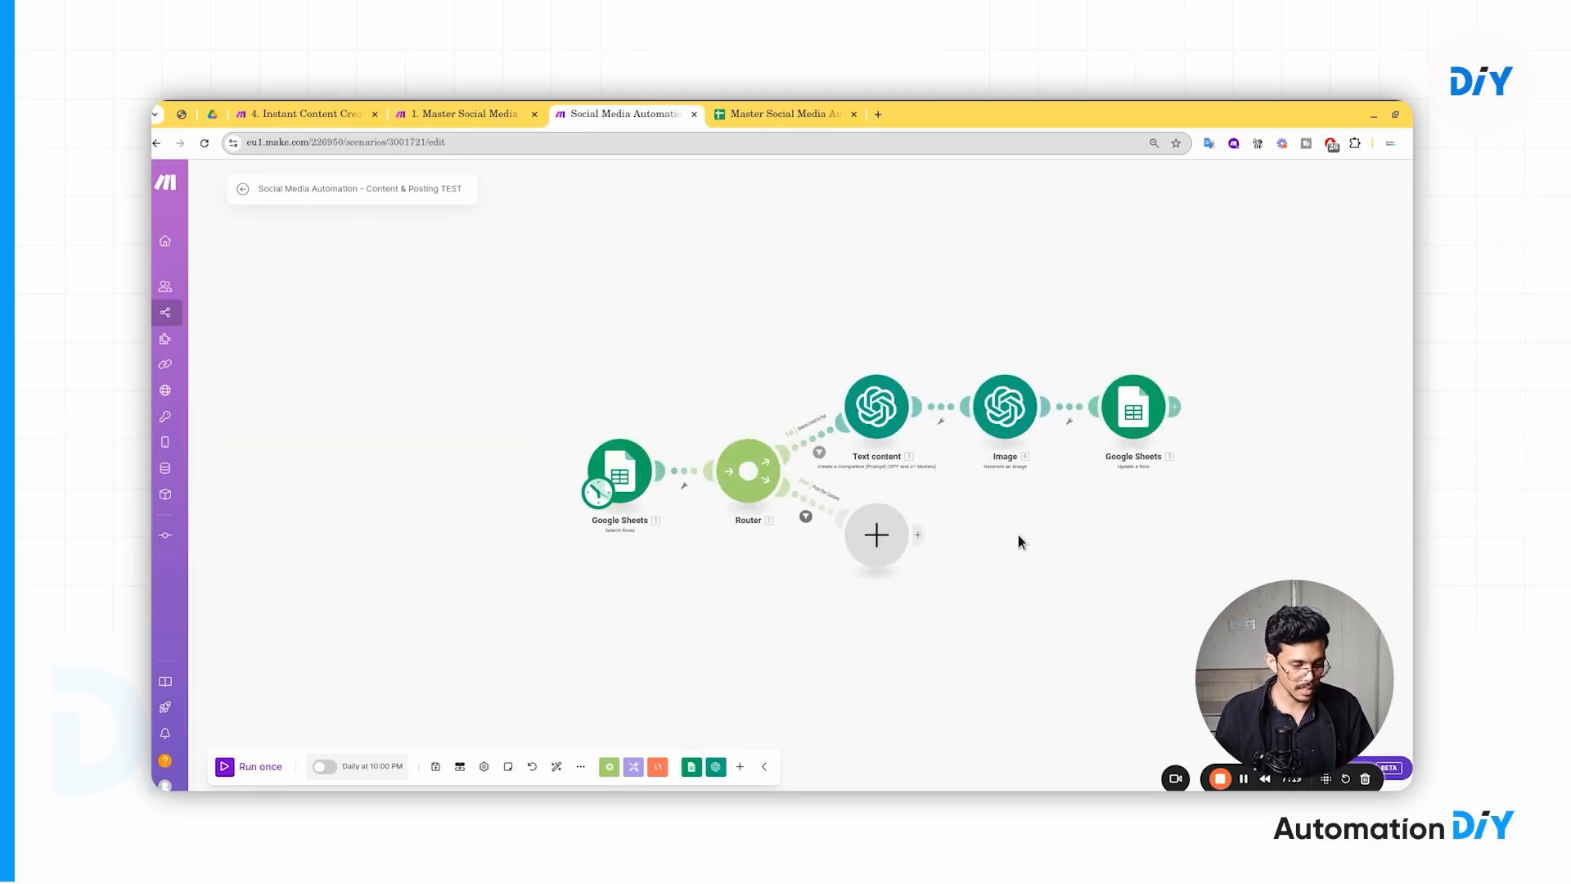
{"action": "left_click_drag", "start_coordinate": [1018, 534], "coordinate": [974, 495]}
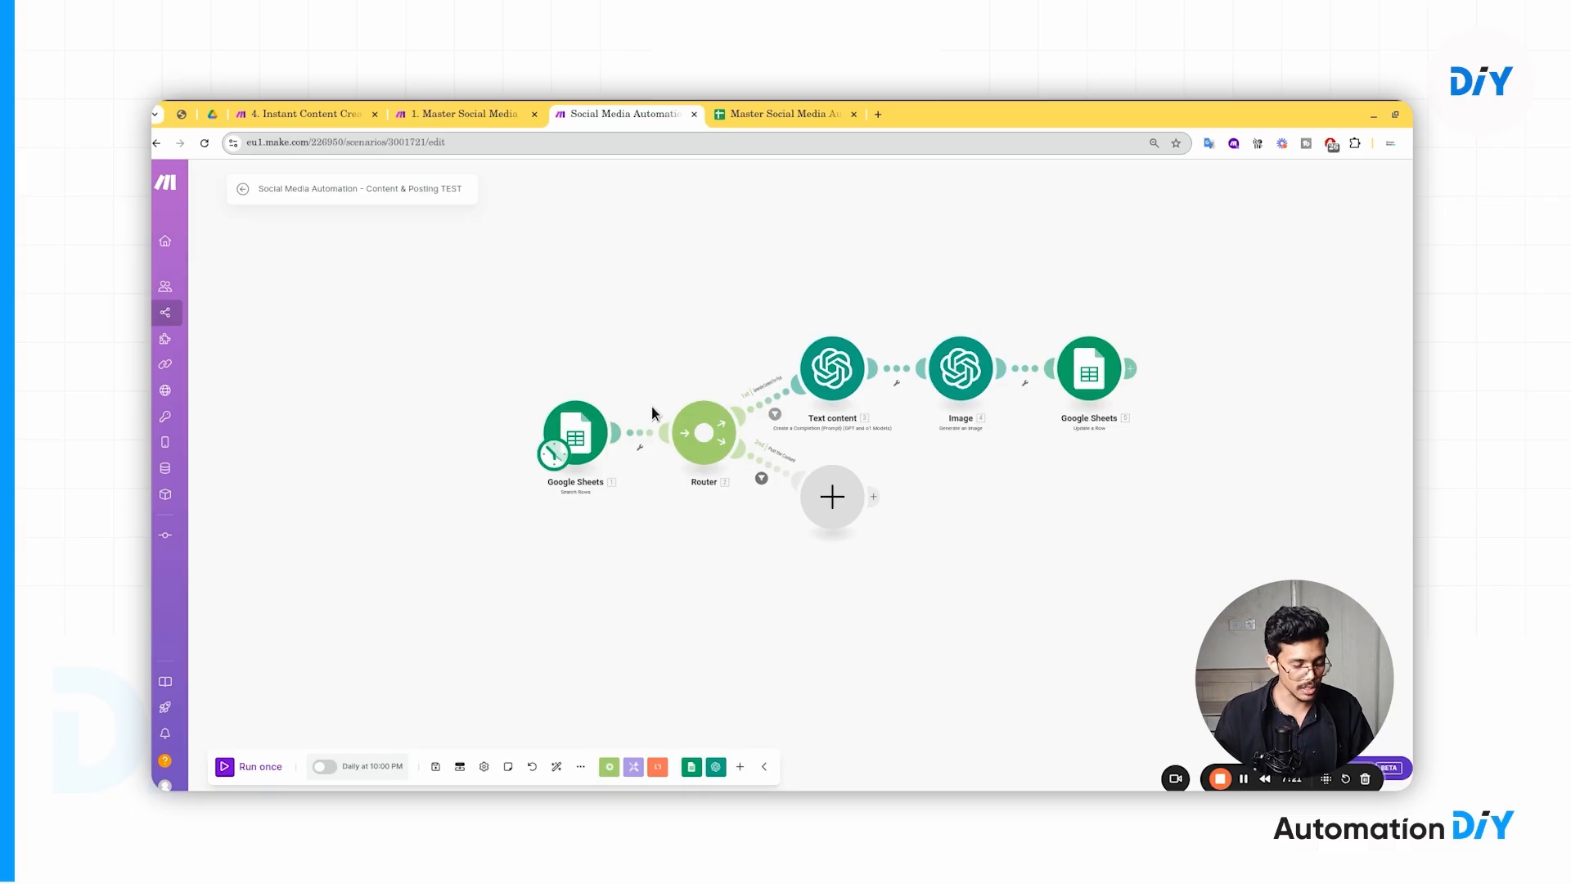
{"action": "left_click_drag", "start_coordinate": [627, 507], "coordinate": [637, 475]}
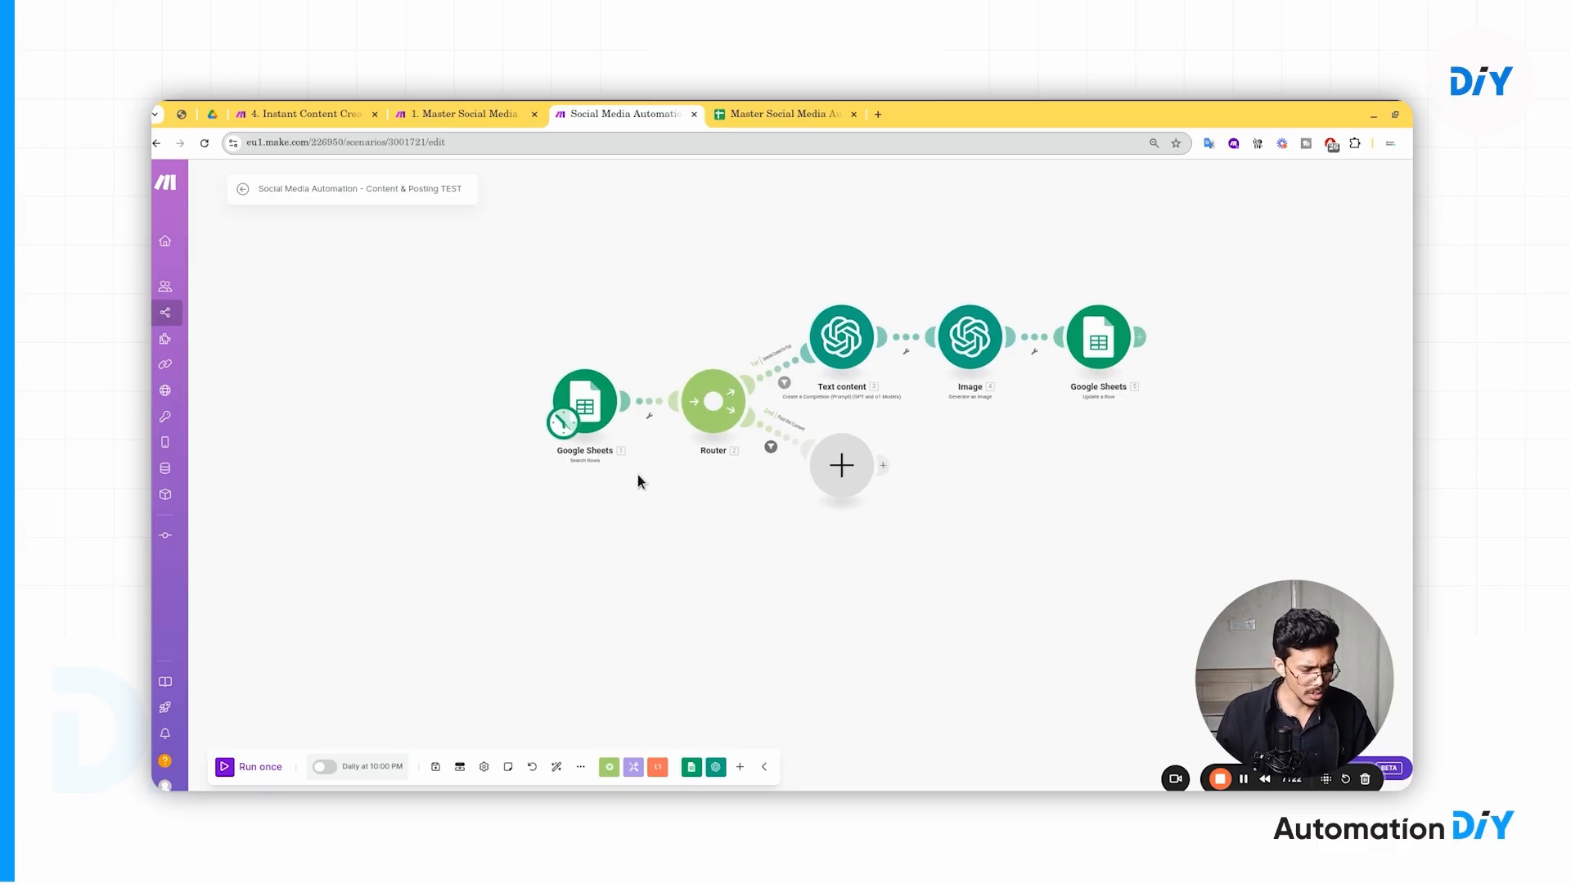
{"action": "left_click", "coordinate": [762, 114]}
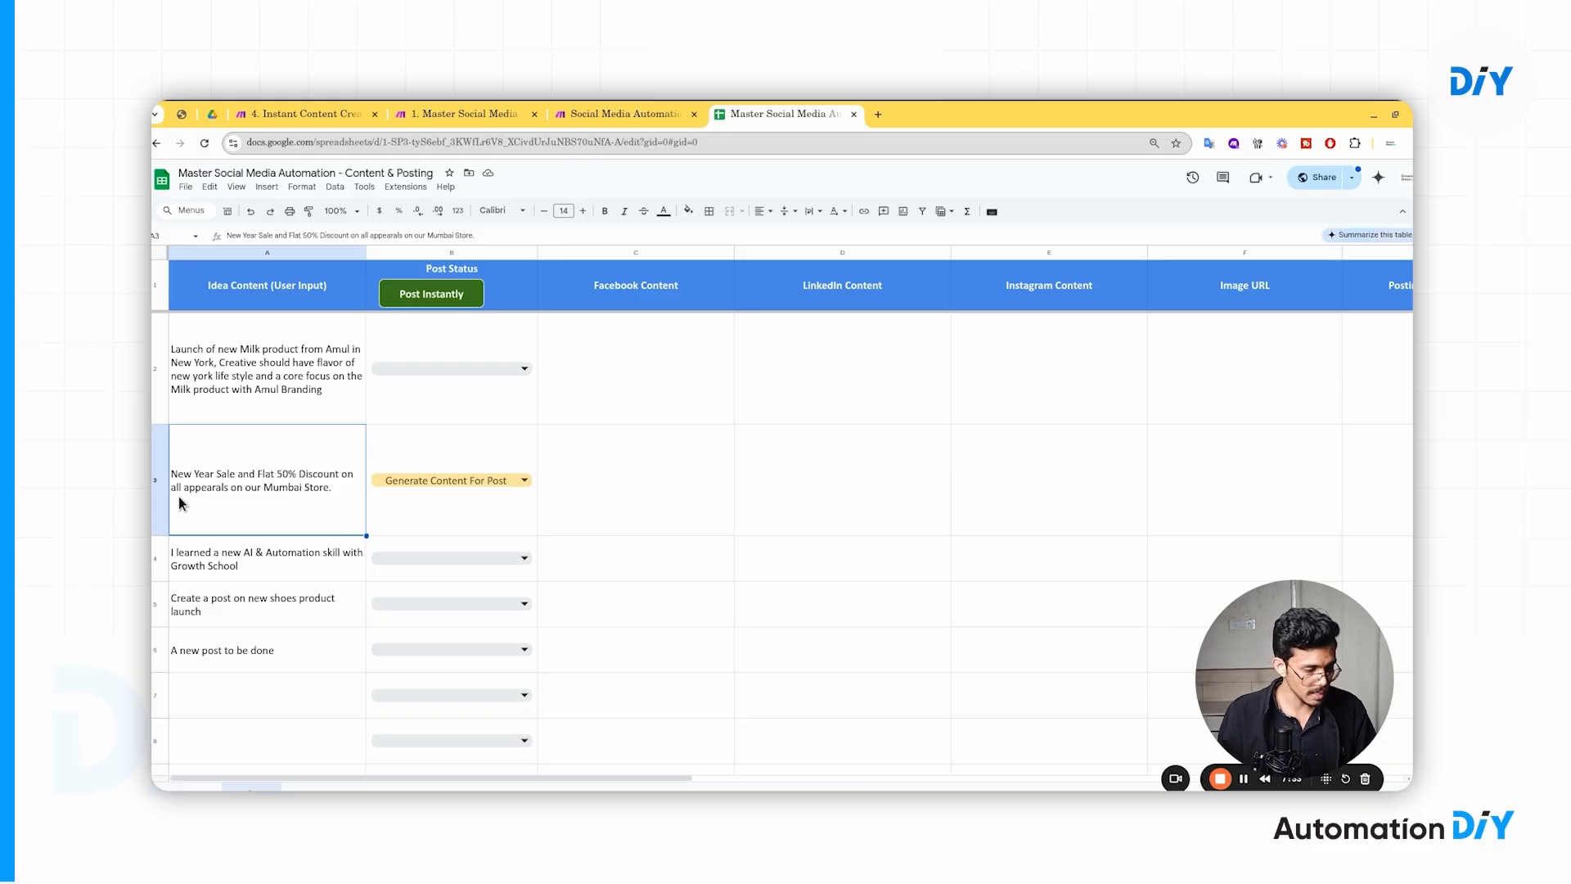
{"action": "left_click", "coordinate": [154, 504]}
{"action": "left_click", "coordinate": [624, 485]}
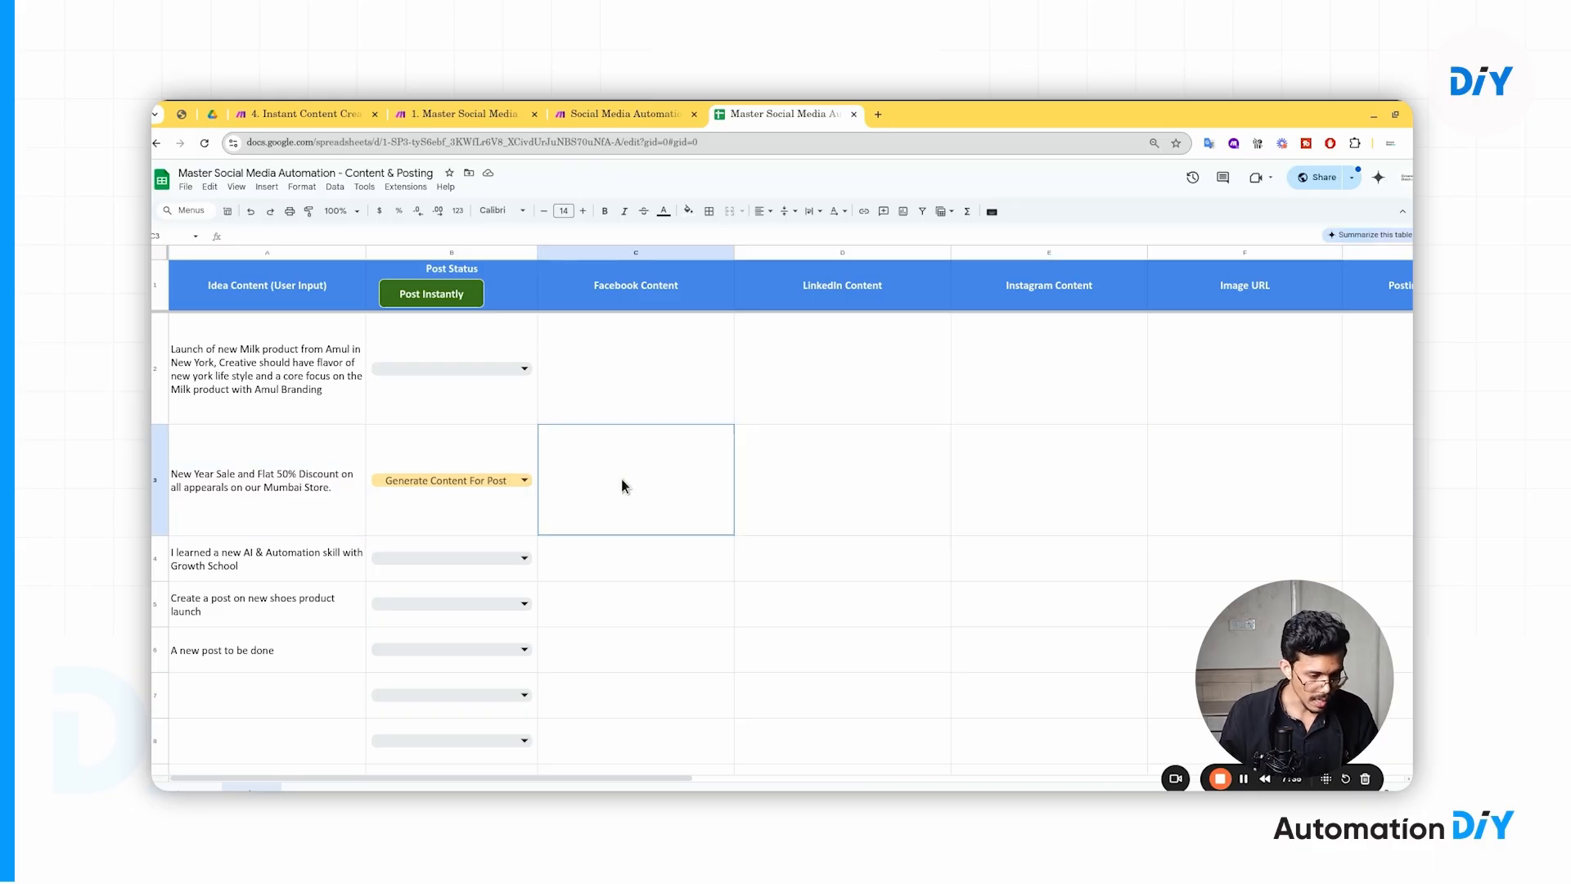
{"action": "left_click", "coordinate": [809, 485]}
{"action": "left_click", "coordinate": [986, 484]}
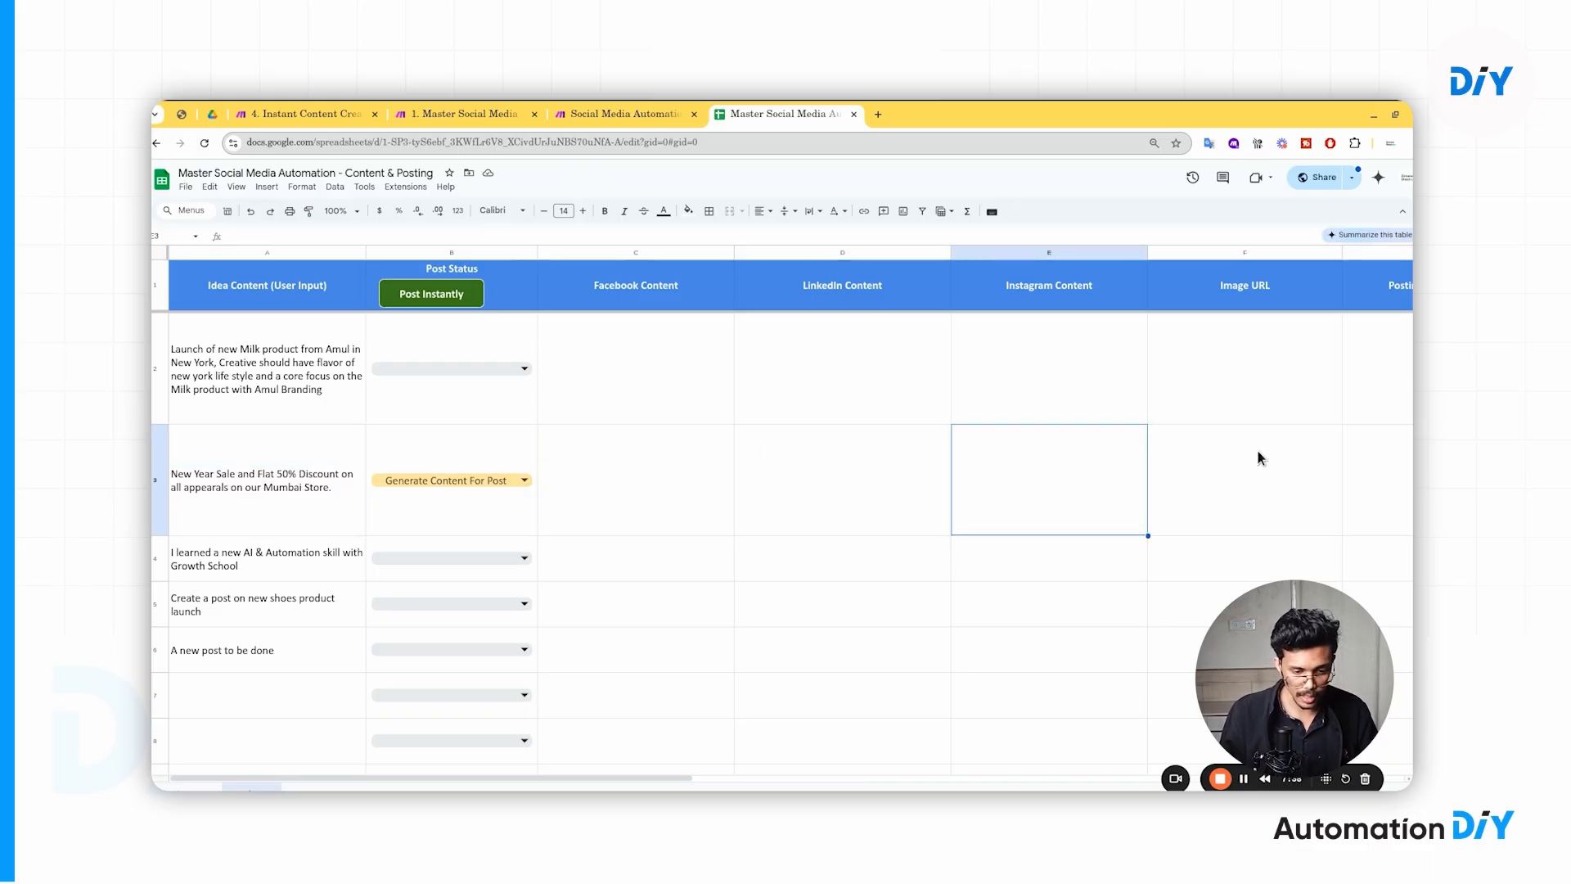
{"action": "left_click", "coordinate": [1259, 474]}
{"action": "left_click", "coordinate": [627, 114]}
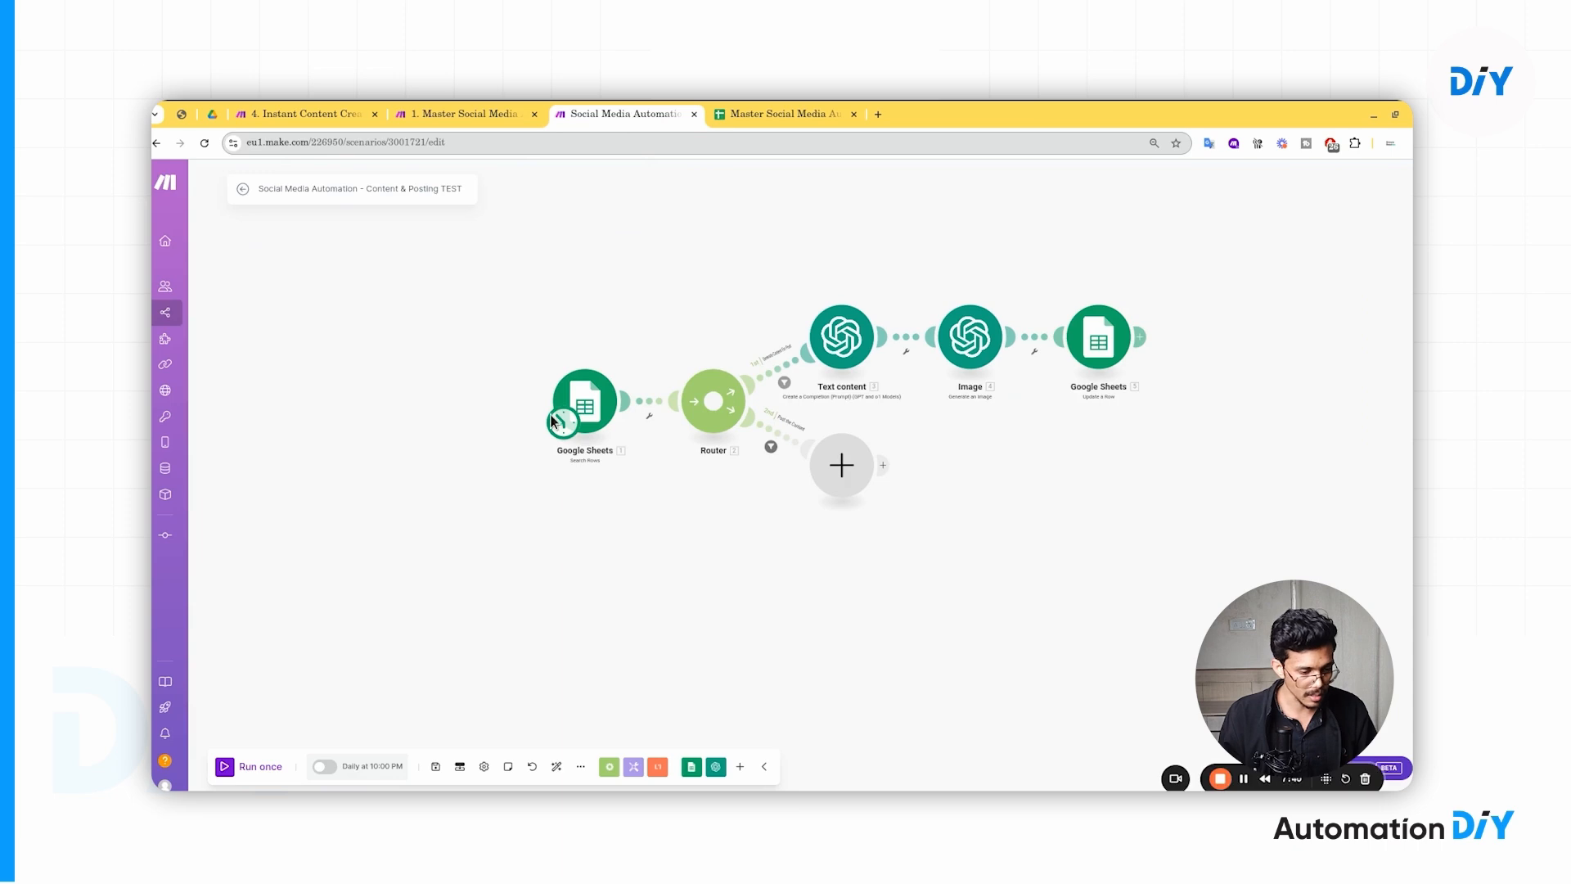
- Start a one-time test run and follow Search Rows and Text content as they complete
{"action": "left_click", "coordinate": [255, 767]}
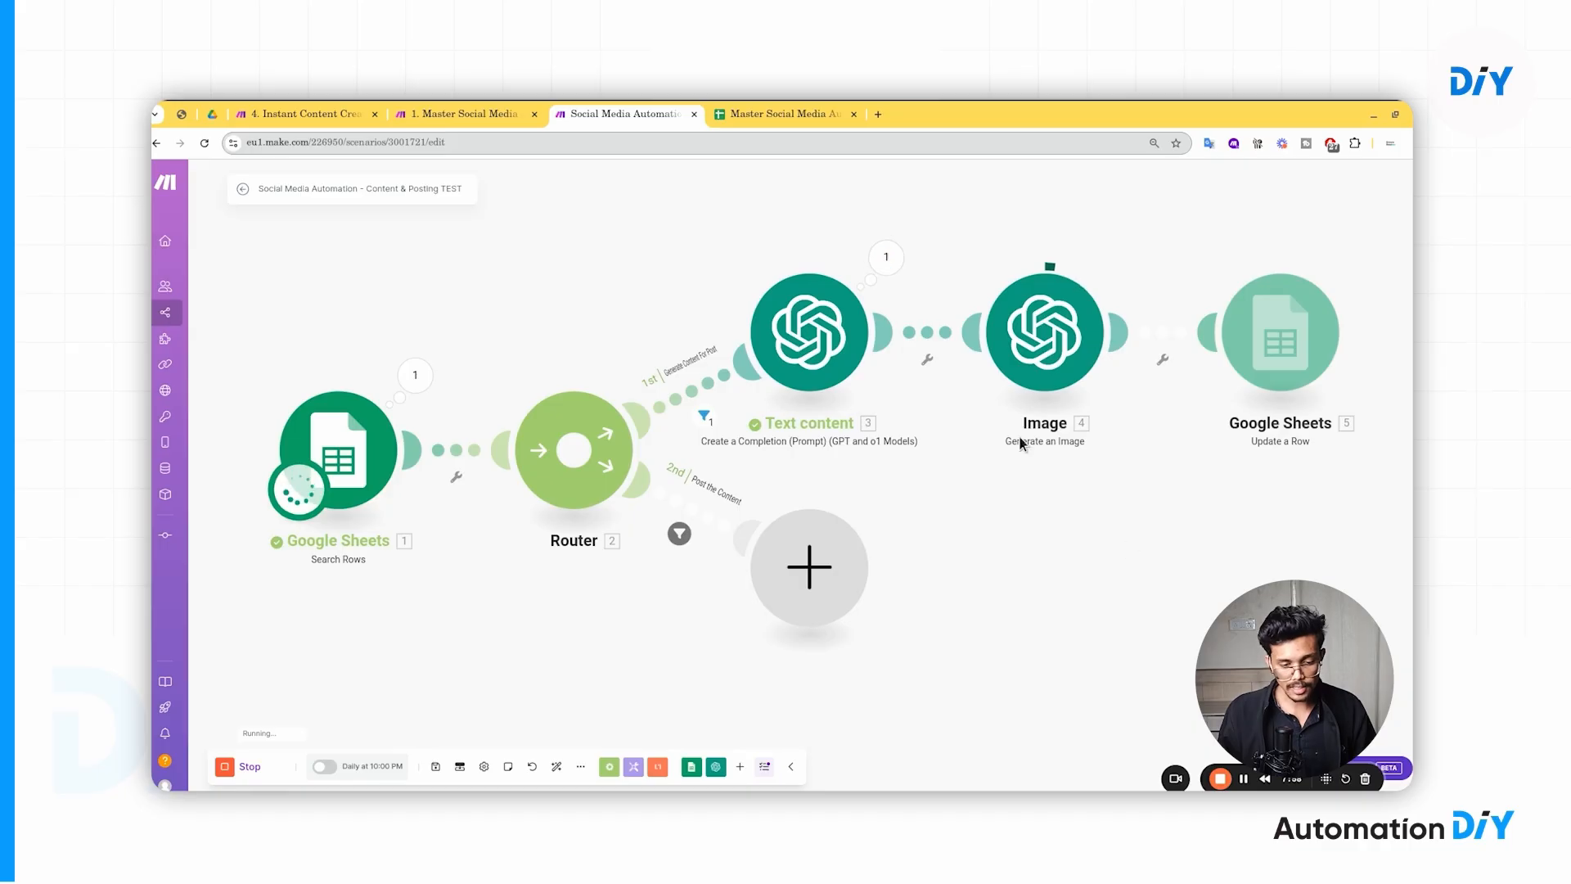
{"action": "left_click_drag", "start_coordinate": [1125, 467], "coordinate": [1026, 459]}
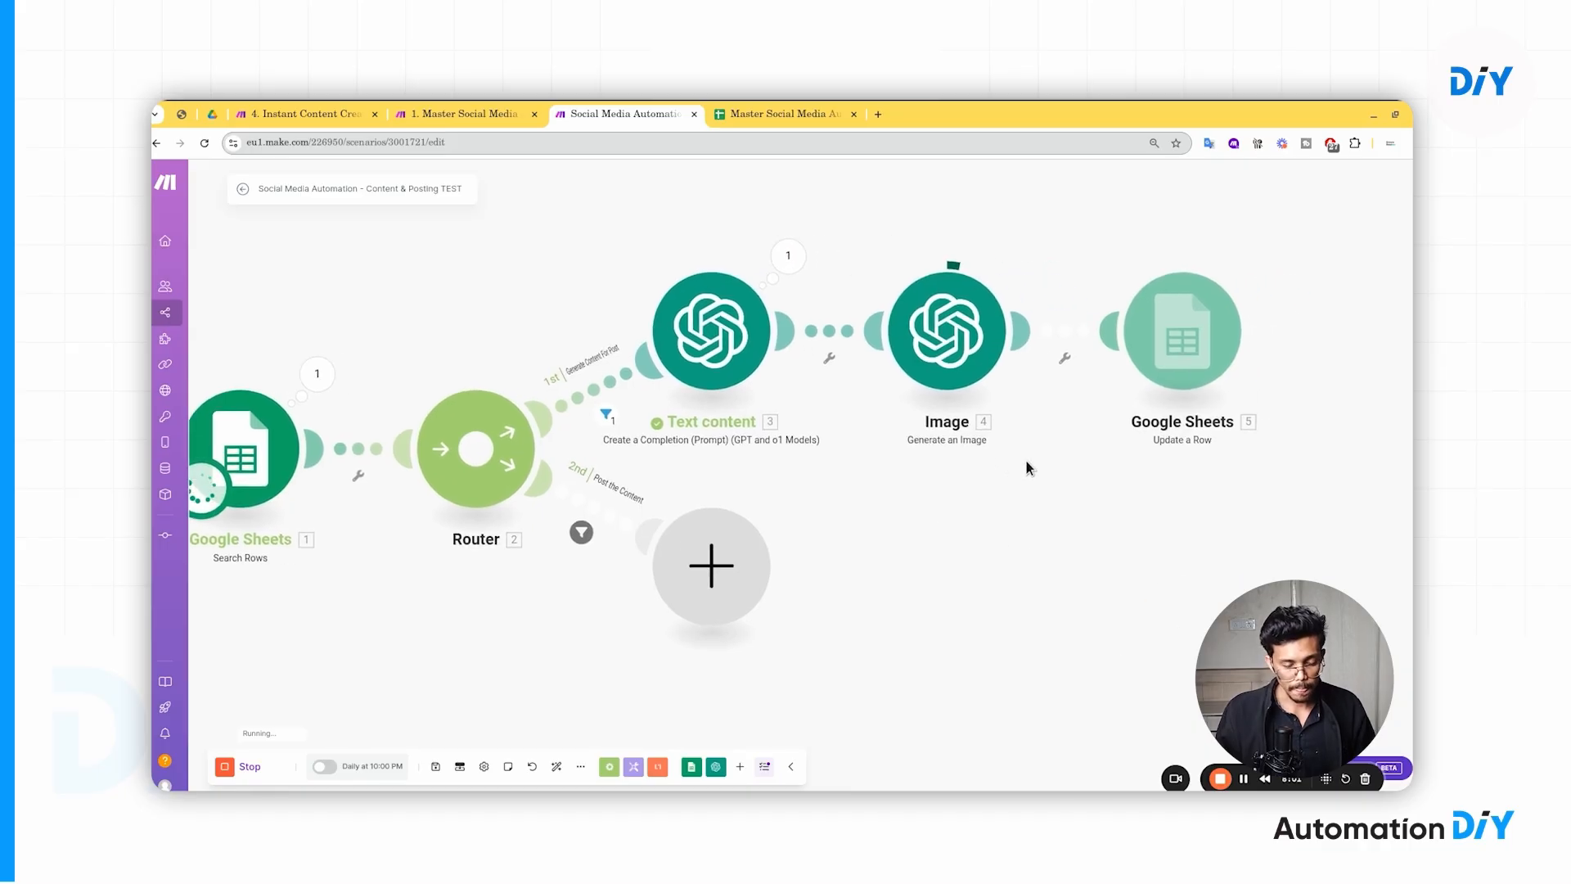
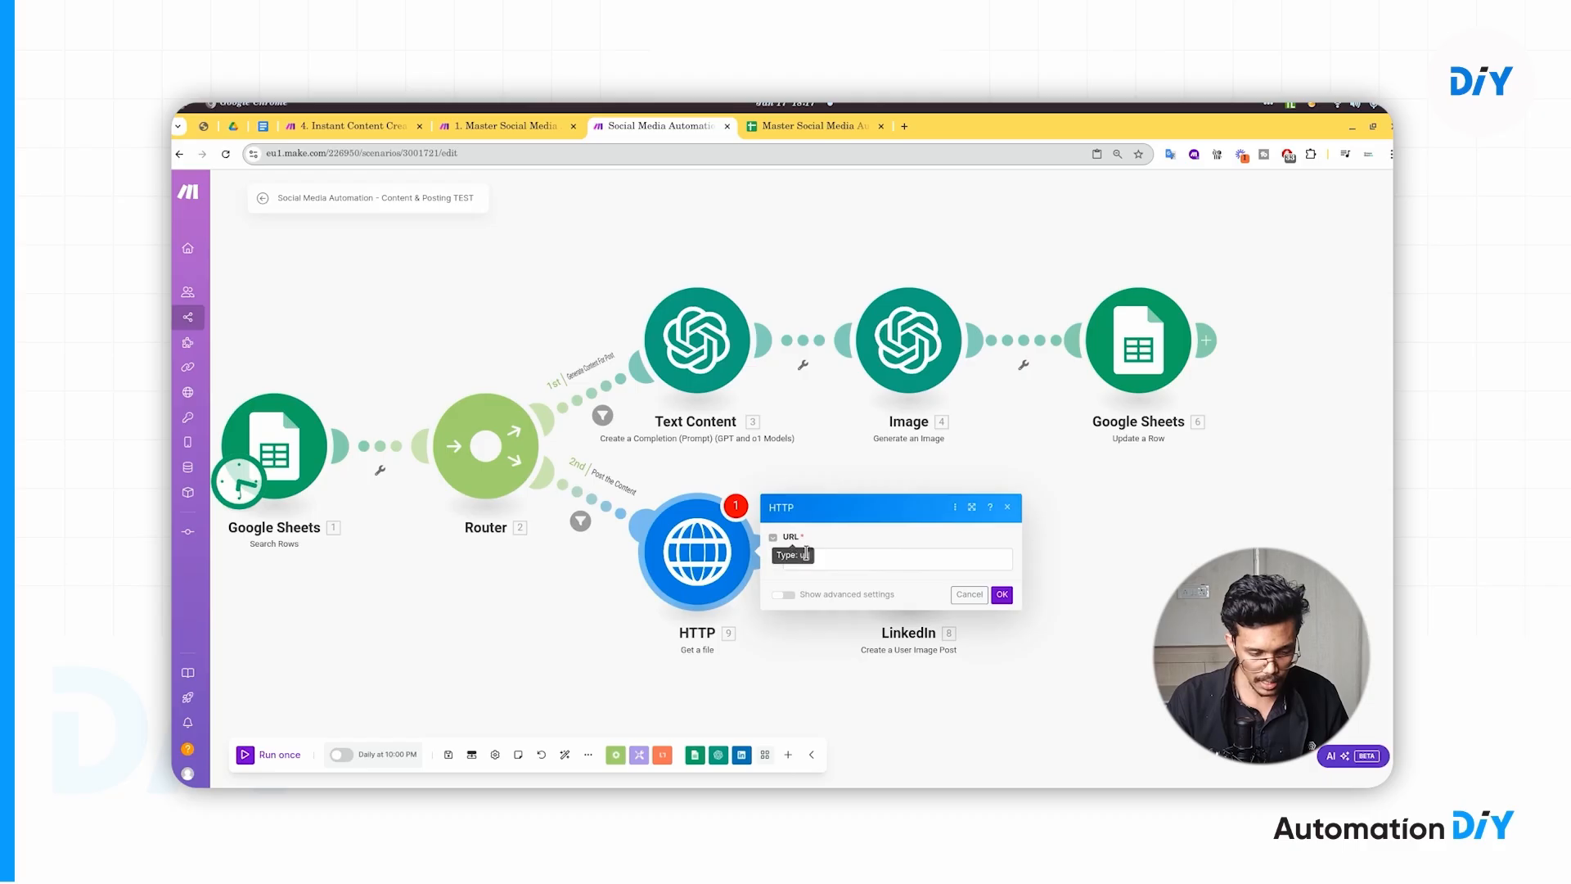
- Map the sheet's Image URL (F) into the HTTP Get a file URL field and save with OK
{"action": "left_click", "coordinate": [806, 556]}
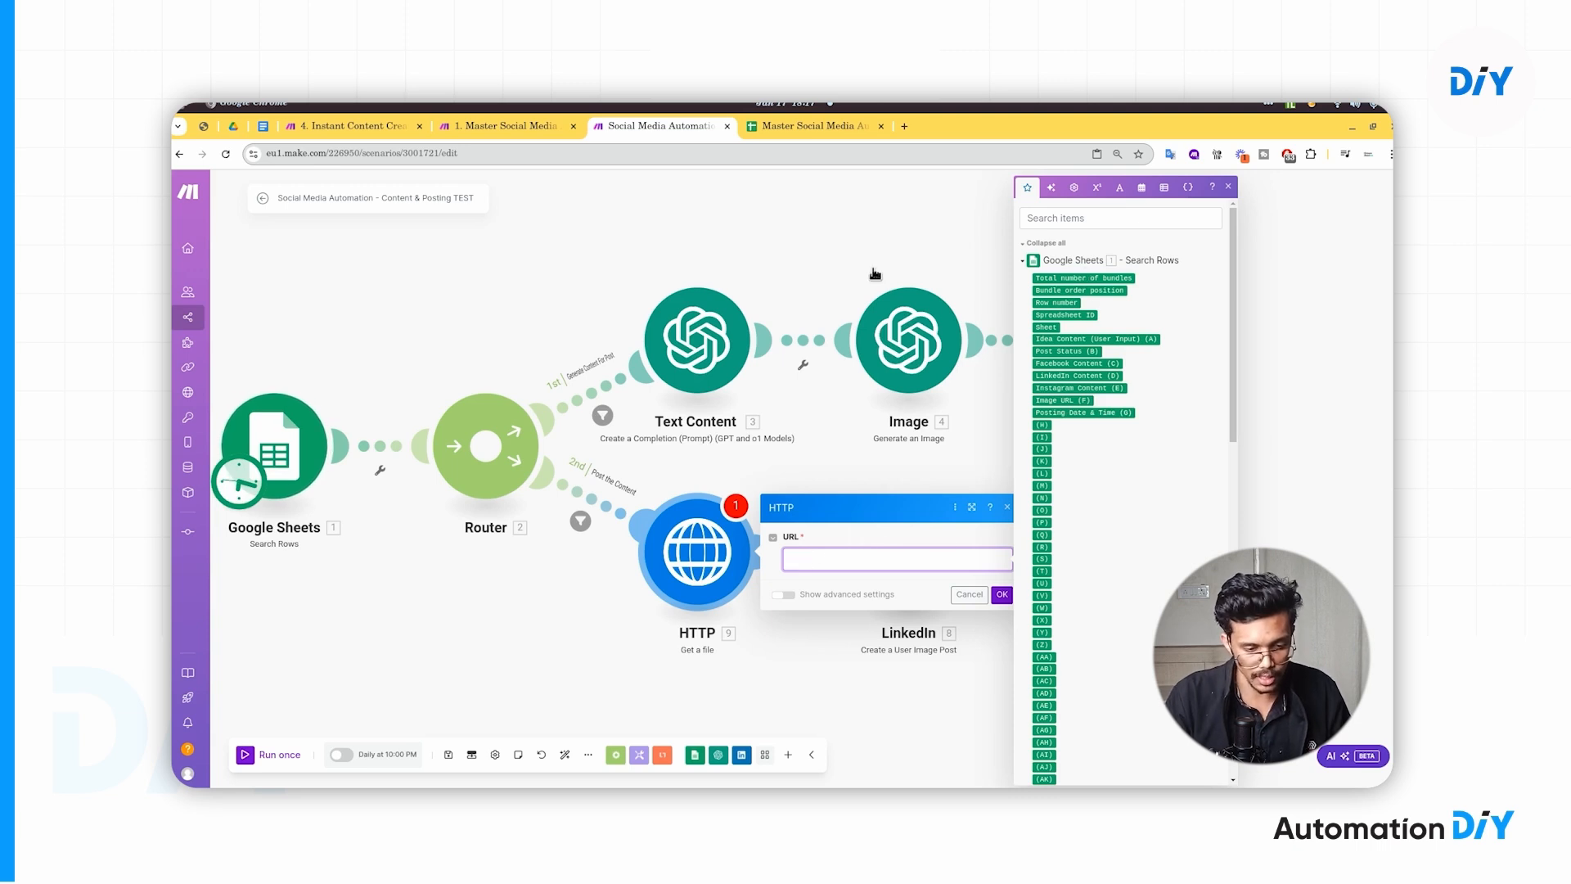
{"action": "left_click", "coordinate": [790, 126]}
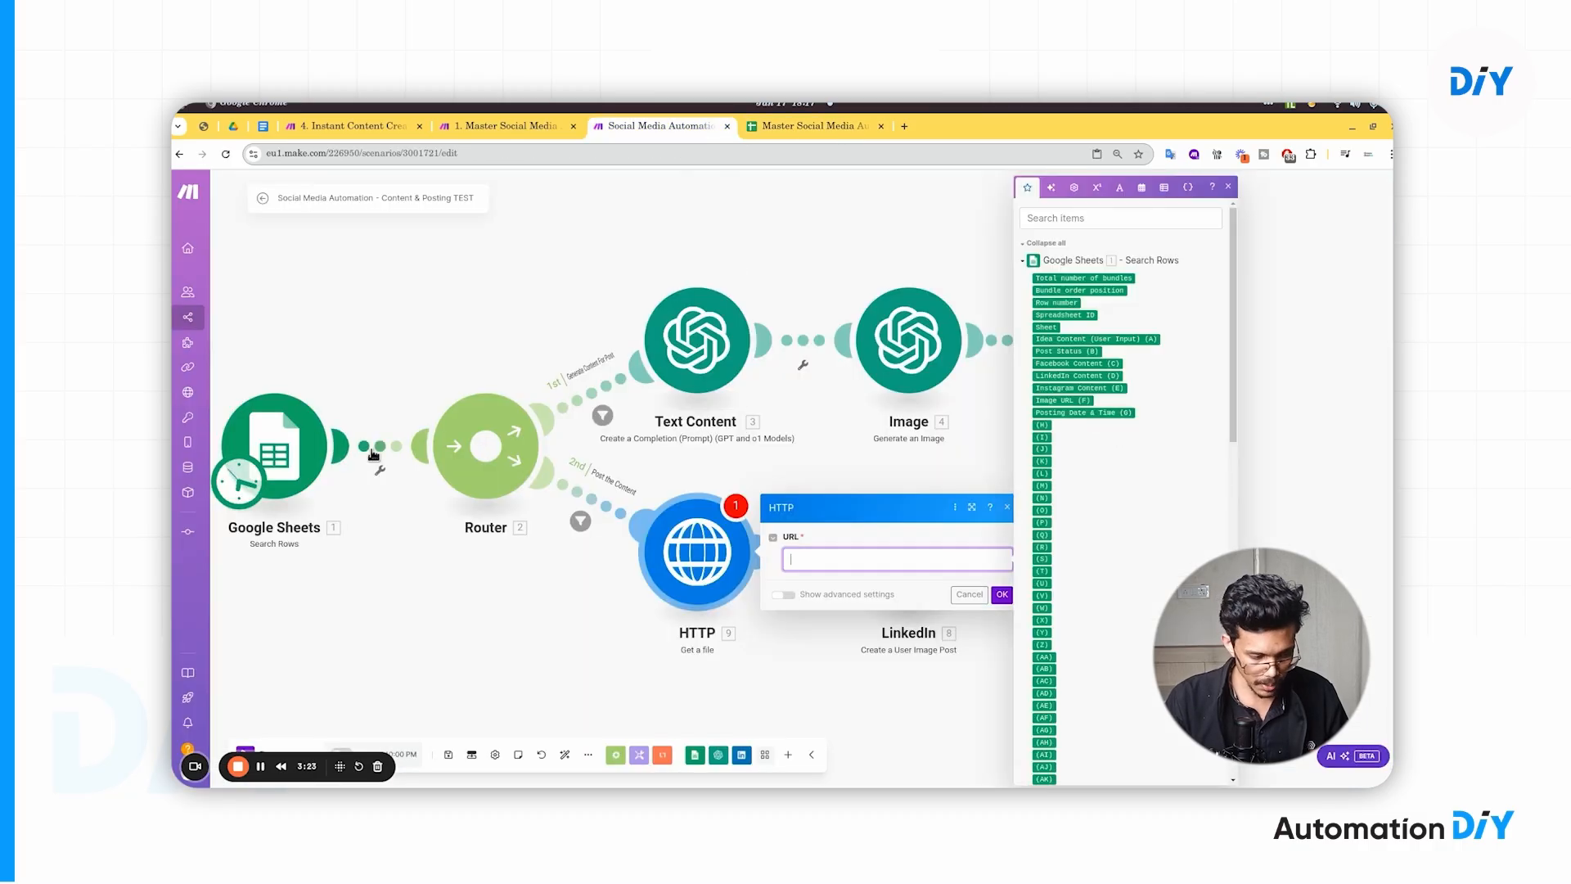
{"action": "left_click", "coordinate": [1085, 401]}
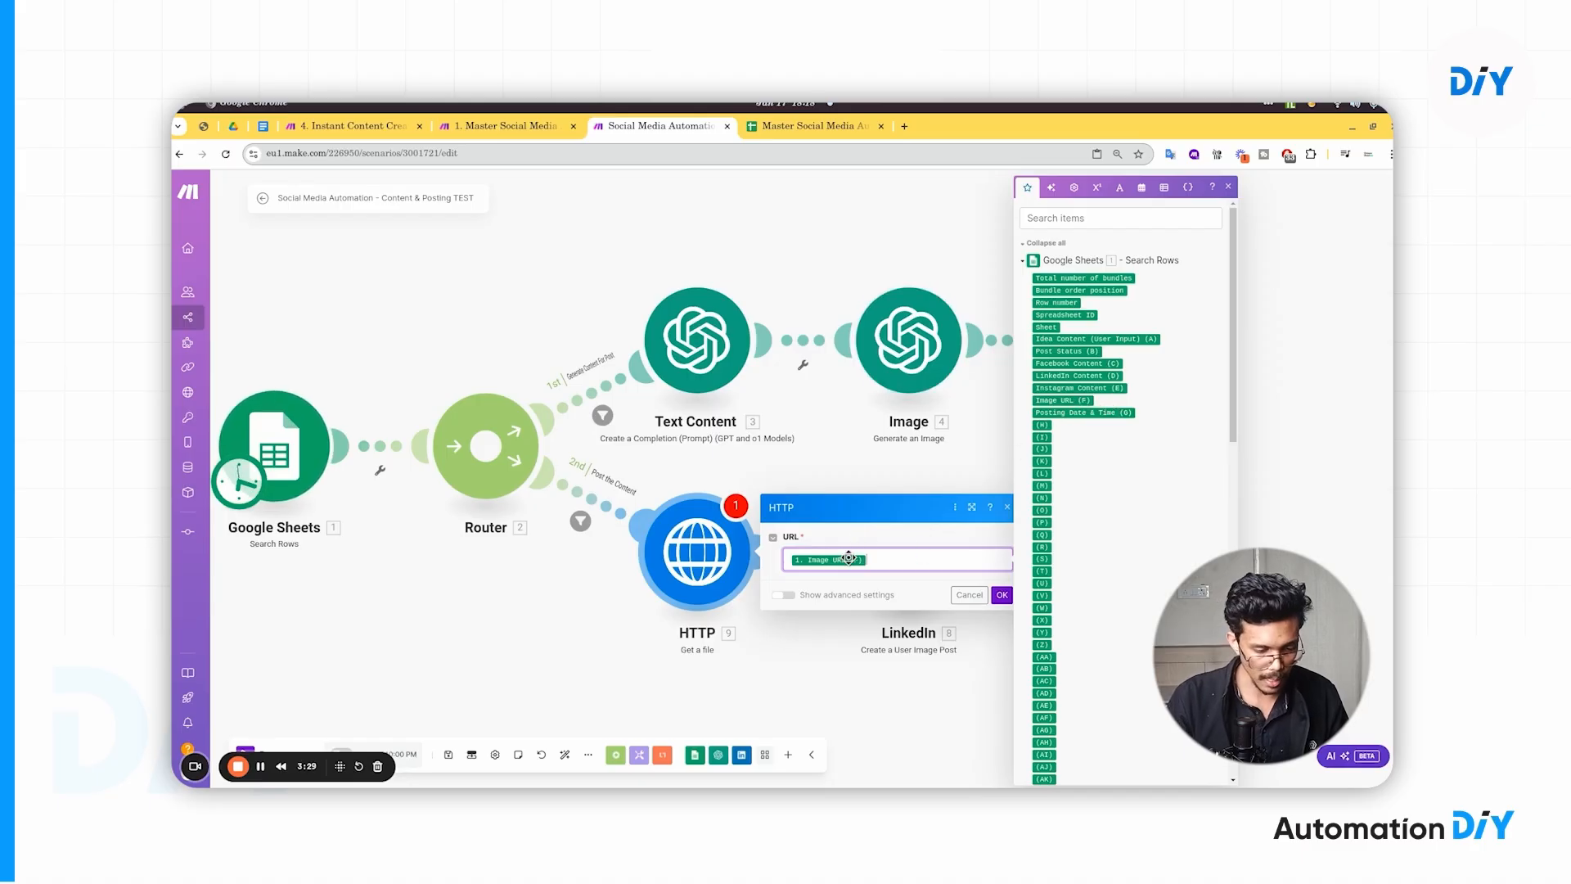
{"action": "key", "text": "ctrl+plus"}
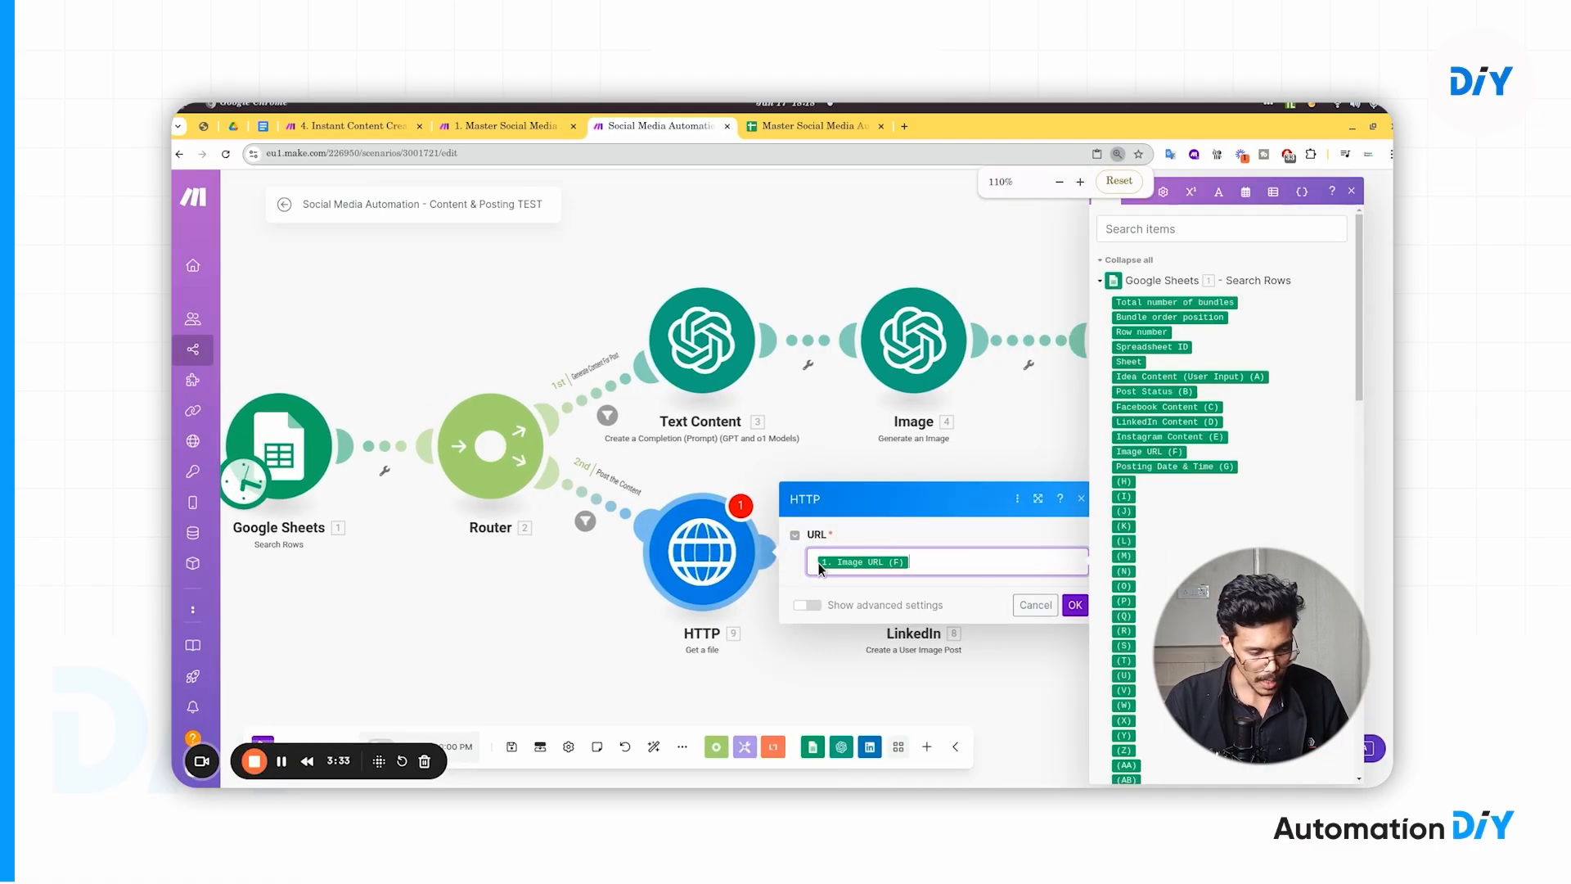
{"action": "left_click", "coordinate": [1077, 605]}
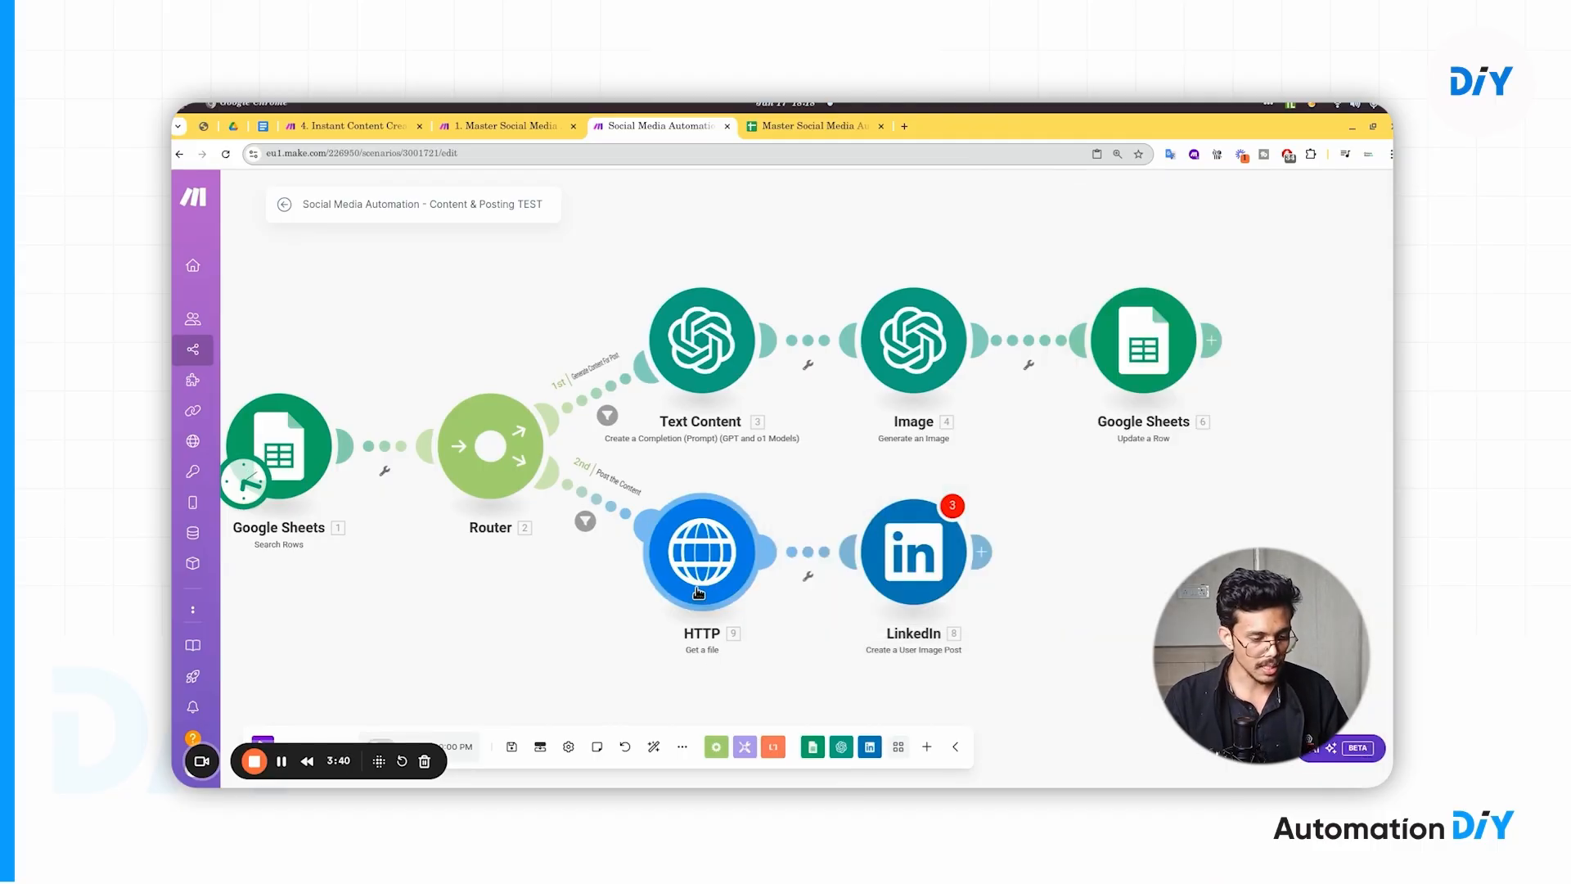
- In the LinkedIn Create a User Image Post module, switch File to Map for the HTTP file name and data
{"action": "left_click", "coordinate": [903, 554]}
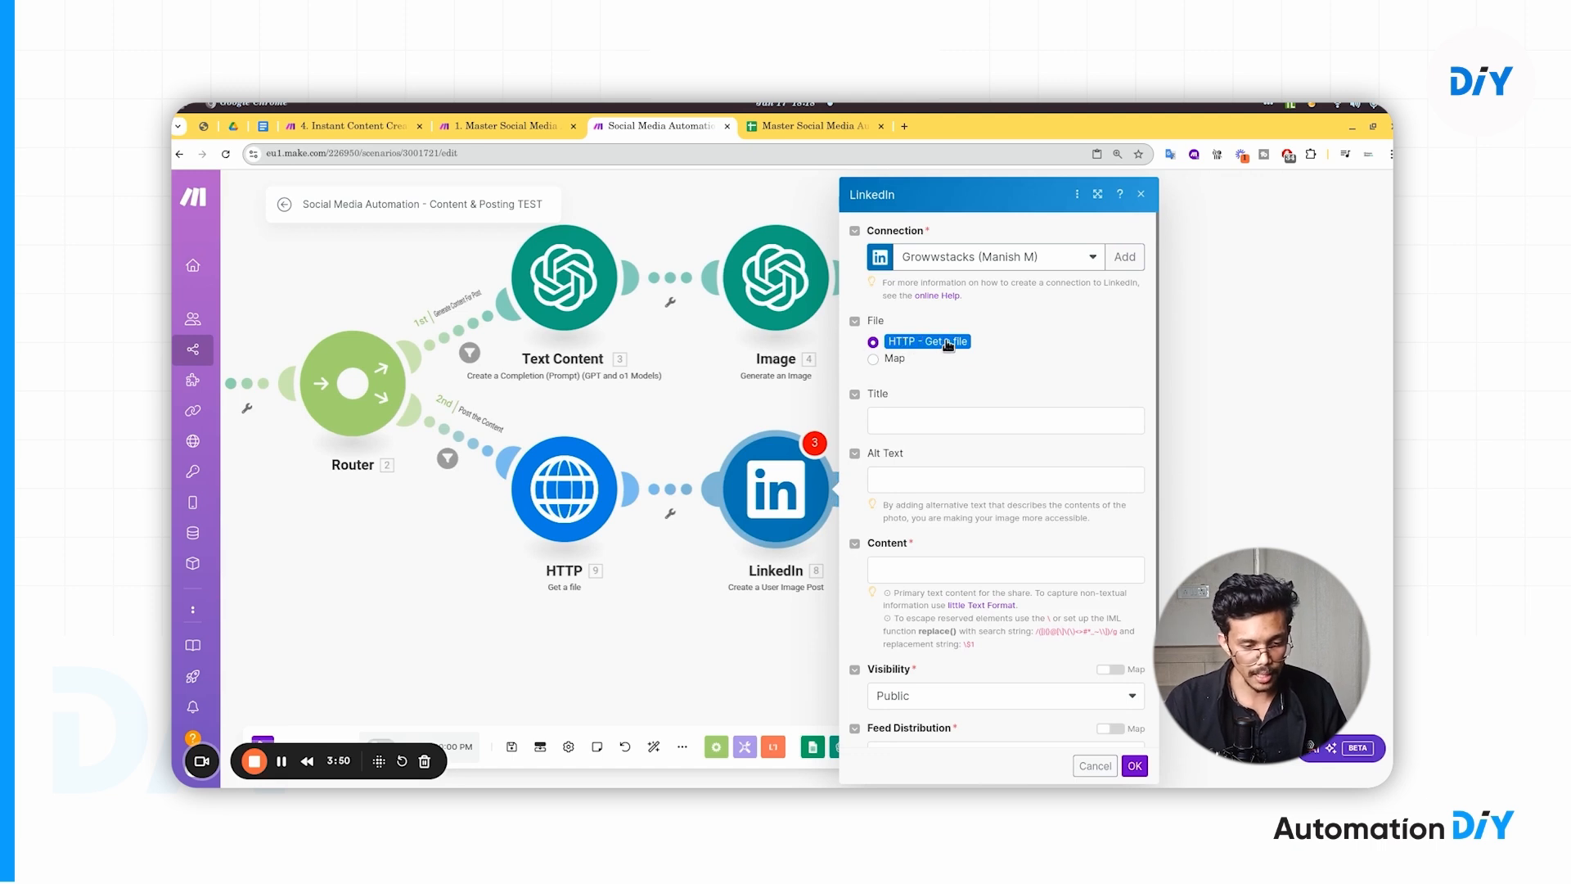
{"action": "left_click", "coordinate": [873, 360]}
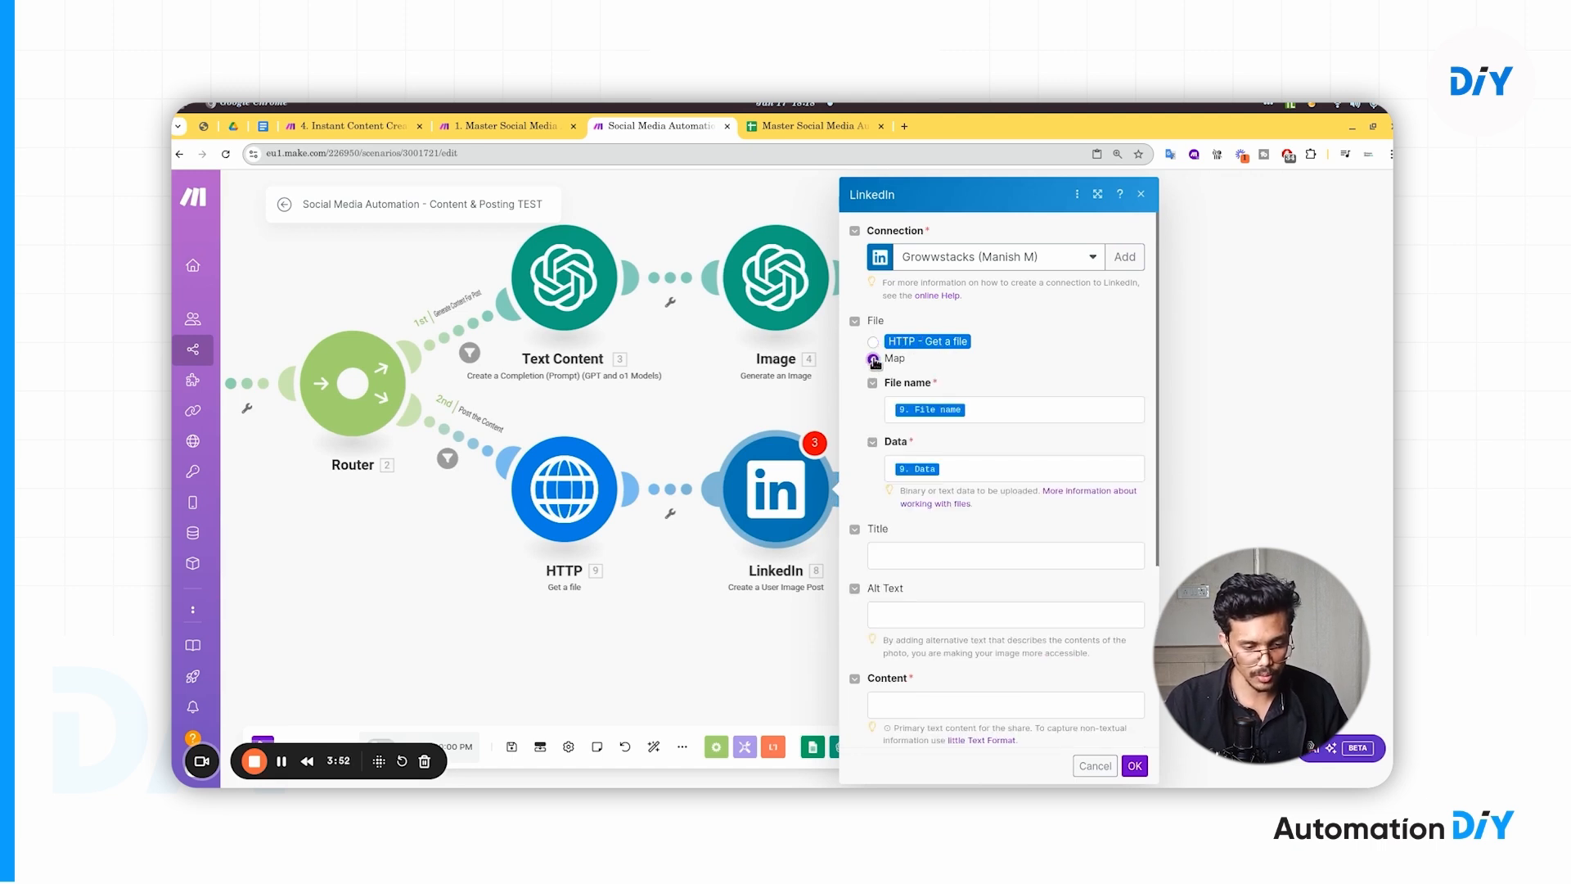
{"action": "left_click", "coordinate": [974, 417]}
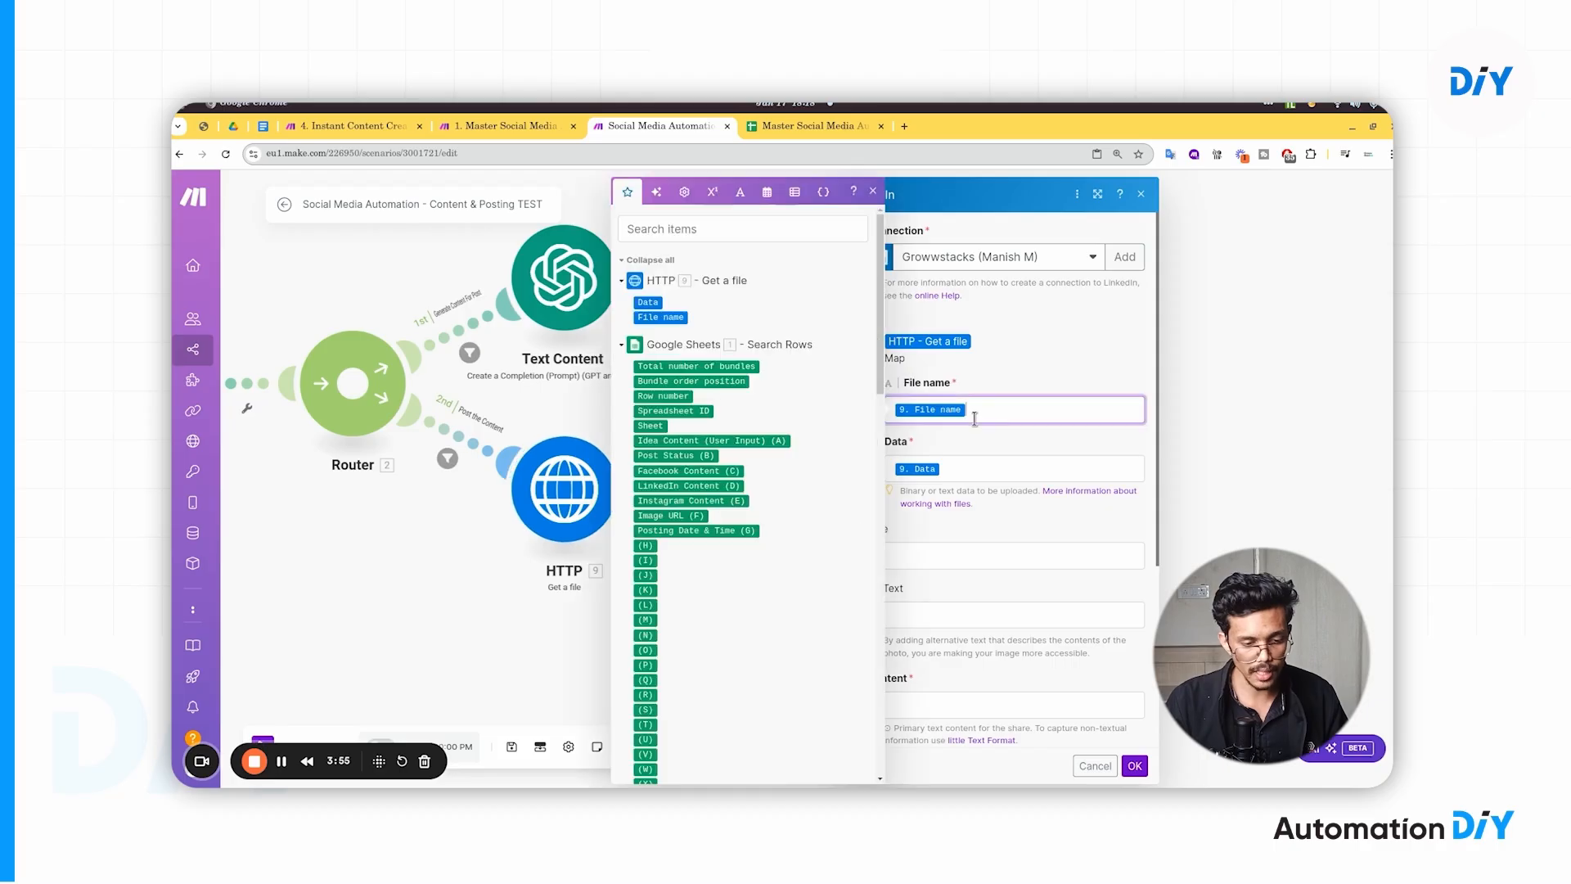
{"action": "left_click", "coordinate": [994, 387]}
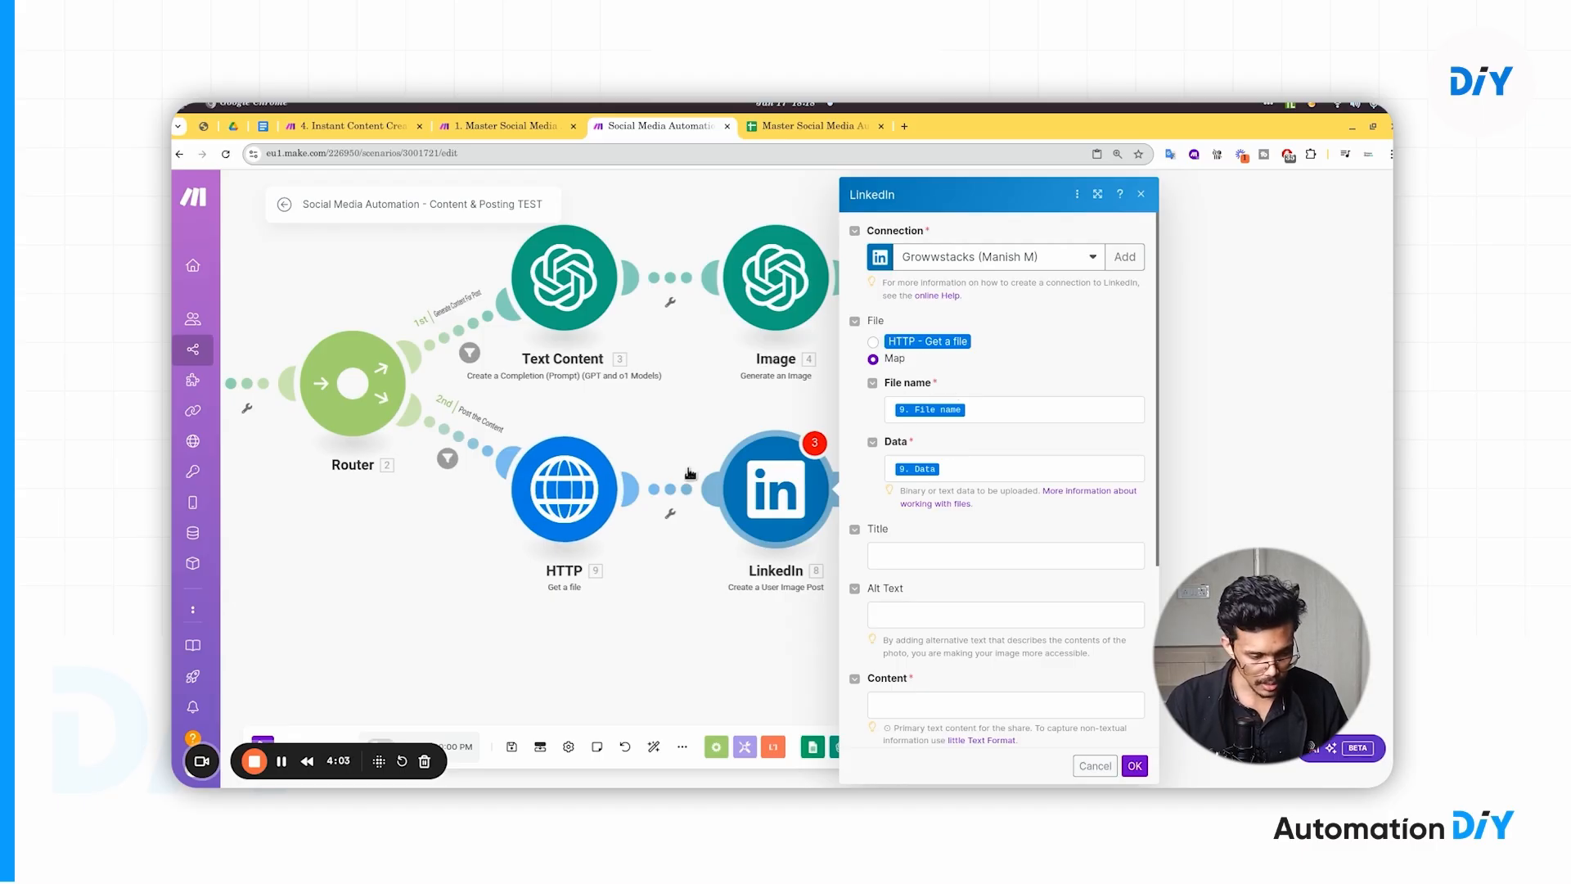
{"action": "scroll", "coordinate": [946, 531], "scroll_direction": "down", "scroll_amount": 5}
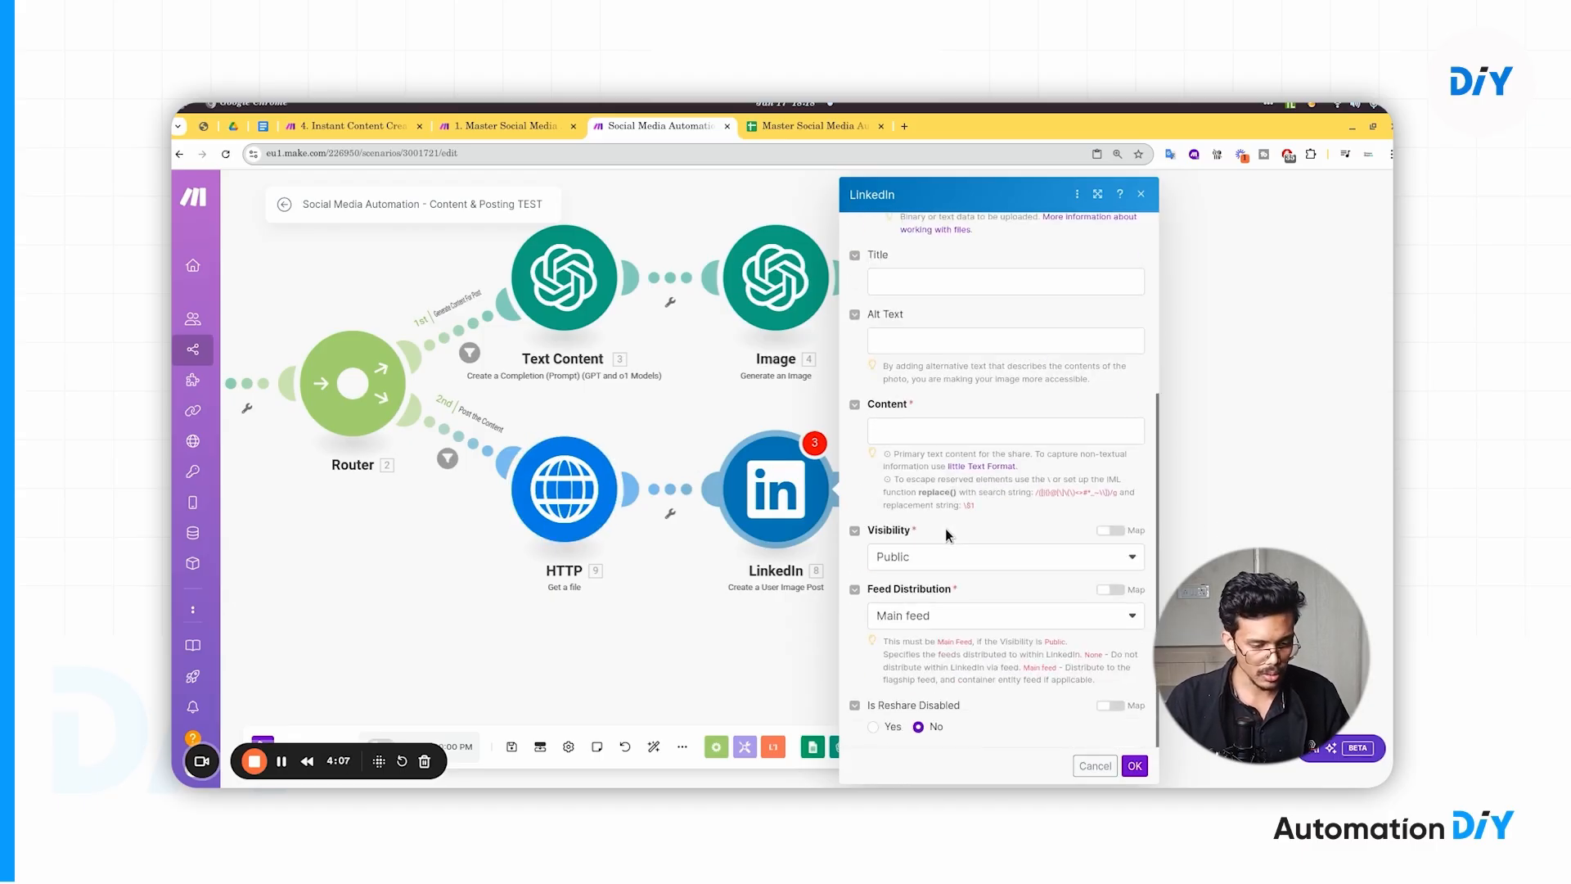
- Bring up Content's mappable values, collapse the groups, and expand the Google Sheets Search Rows values
{"action": "left_click", "coordinate": [924, 432]}
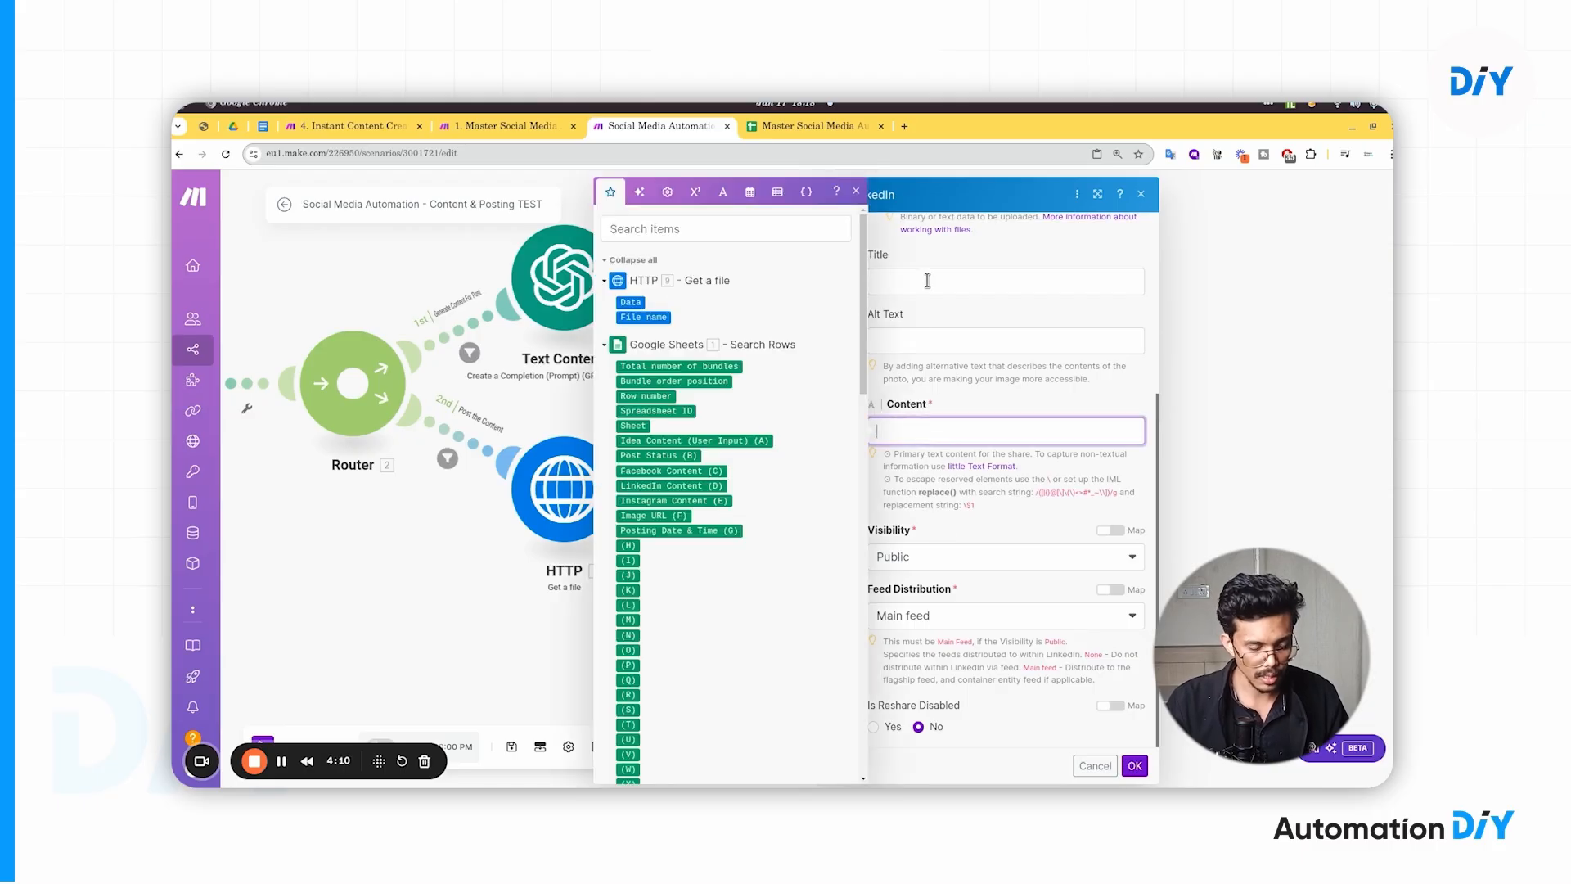
{"action": "left_click", "coordinate": [975, 260]}
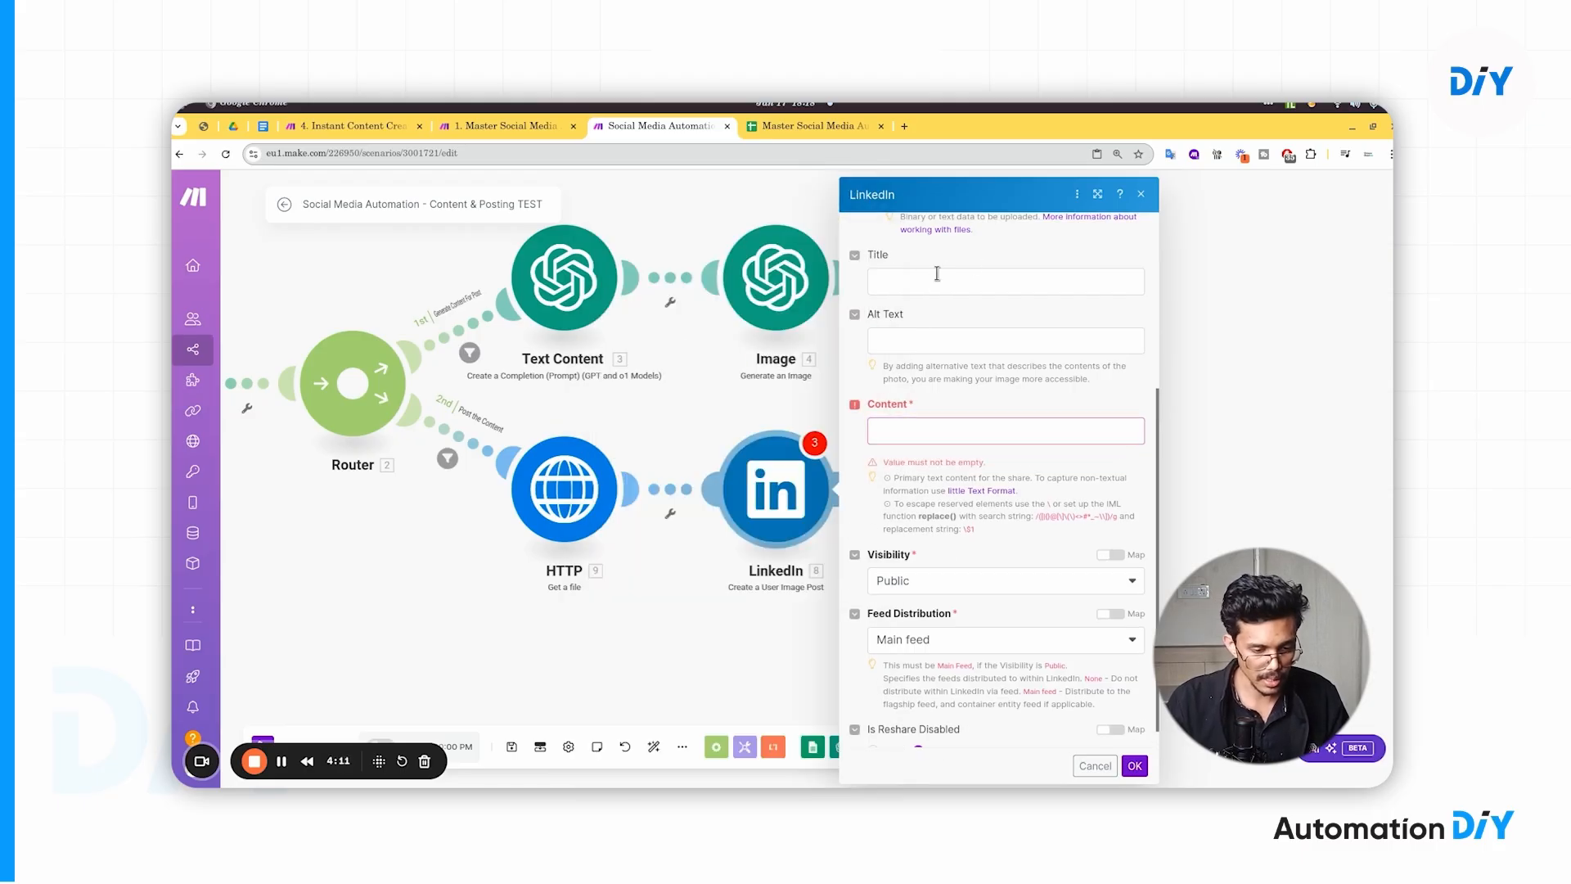
{"action": "left_click", "coordinate": [908, 431]}
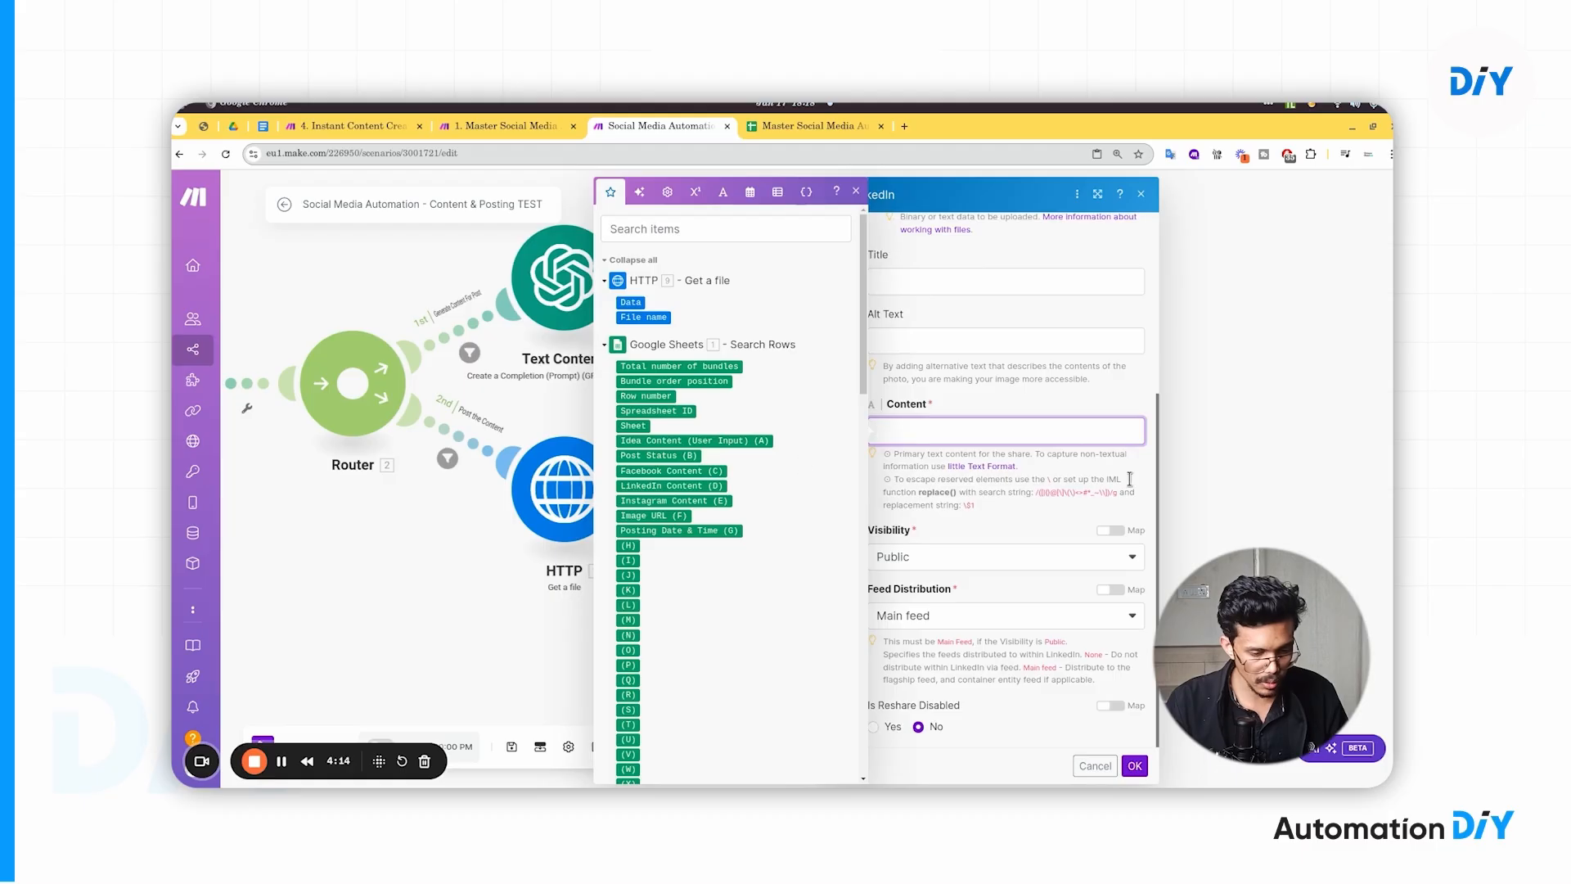
{"action": "left_click", "coordinate": [922, 246]}
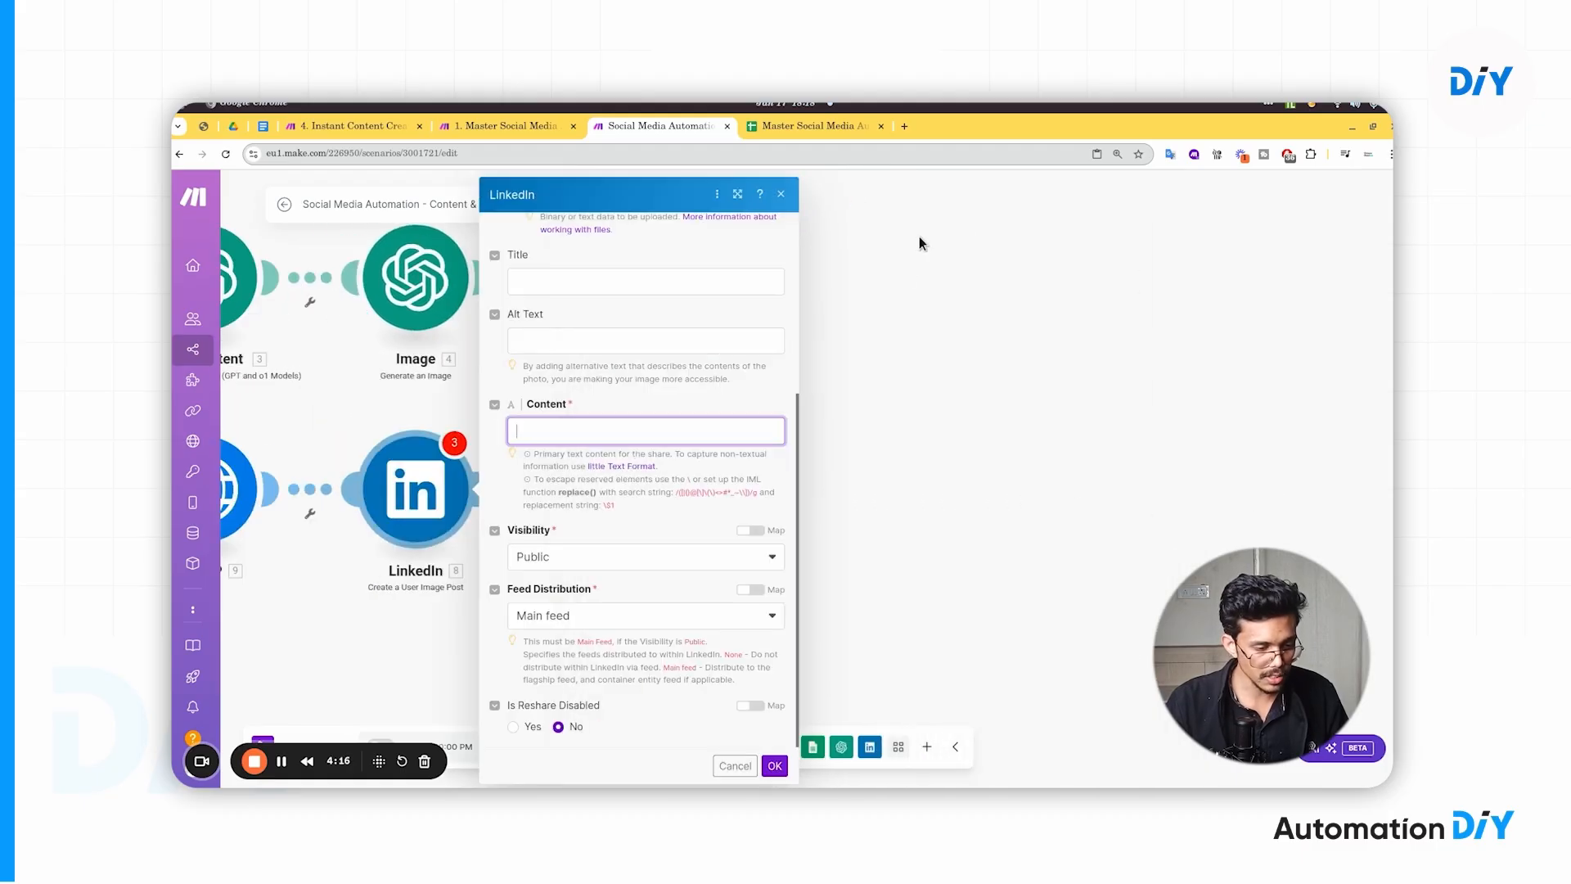
{"action": "left_click", "coordinate": [605, 428]}
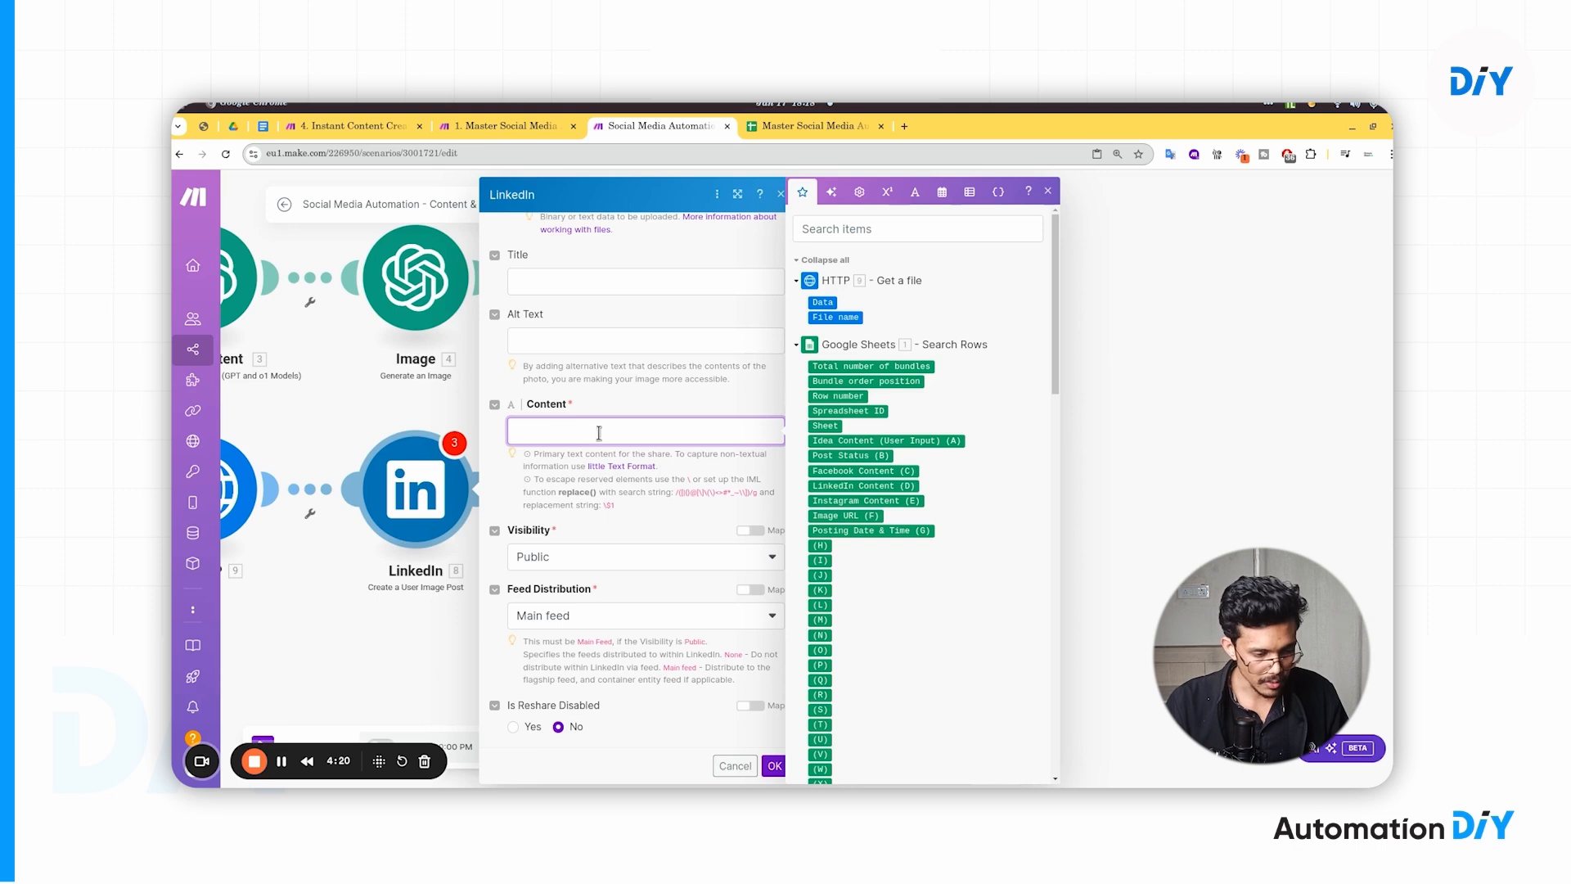
{"action": "left_click", "coordinate": [842, 261]}
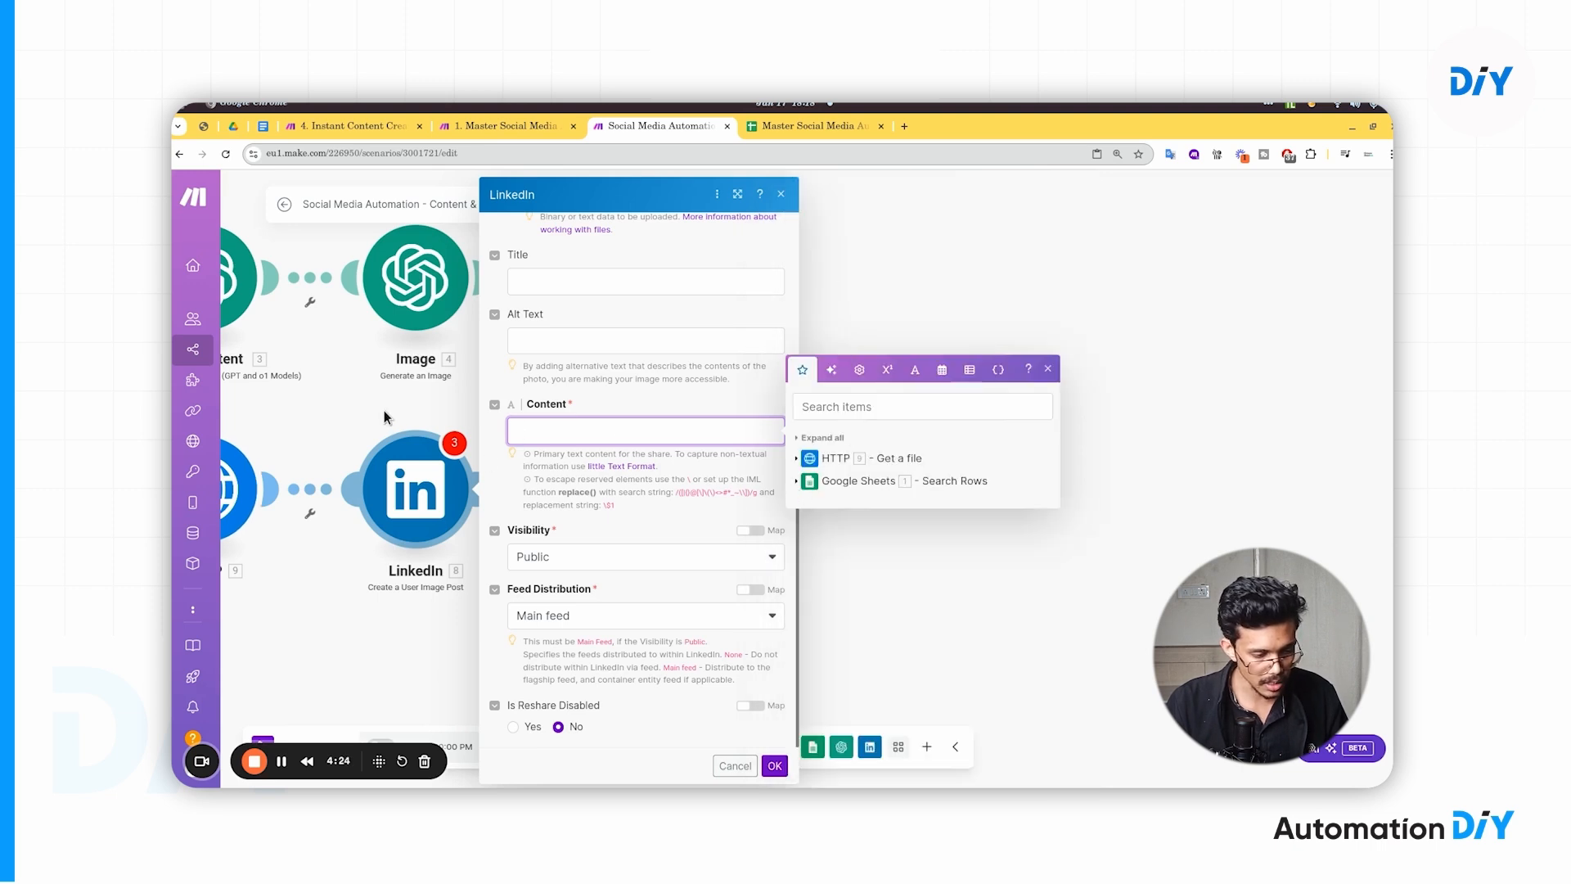
{"action": "left_click_drag", "start_coordinate": [384, 412], "coordinate": [959, 422]}
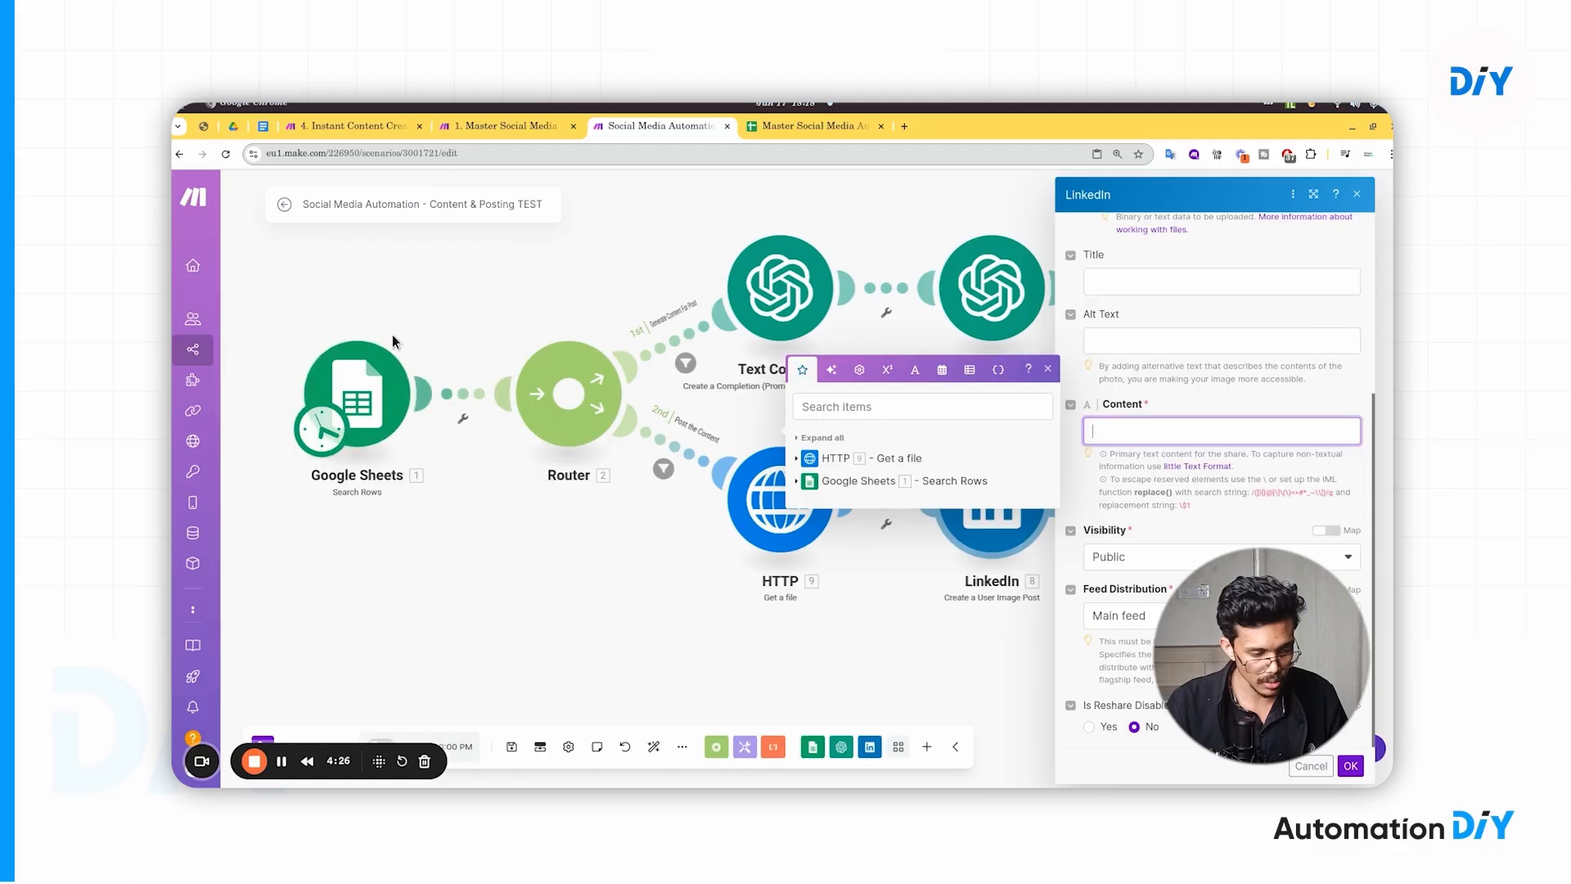
{"action": "left_click_drag", "start_coordinate": [923, 341], "coordinate": [330, 355]}
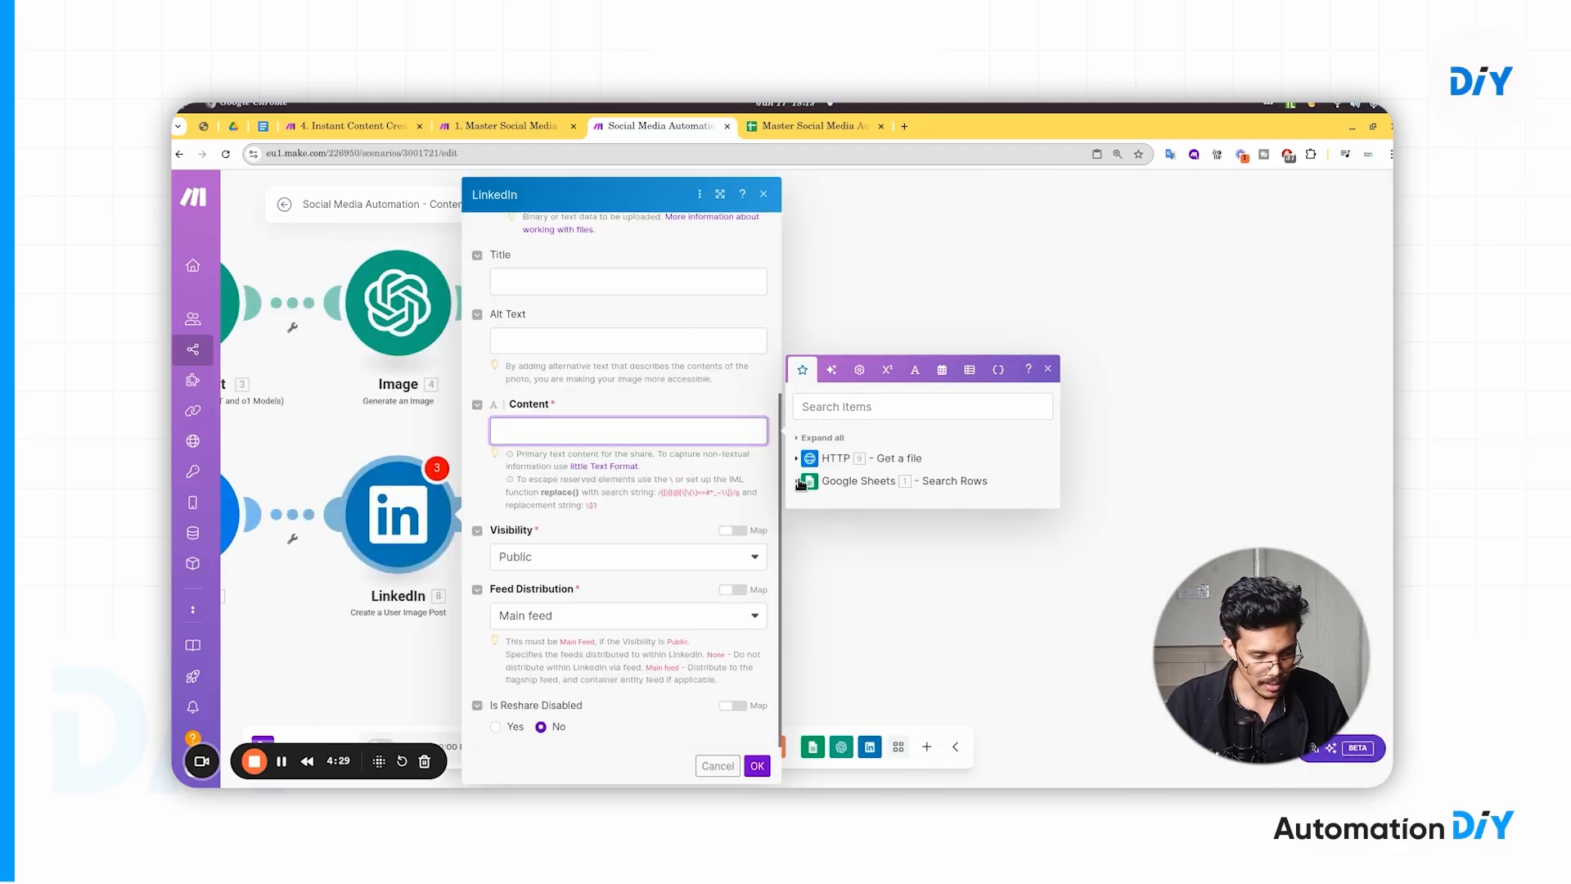
{"action": "left_click", "coordinate": [801, 483]}
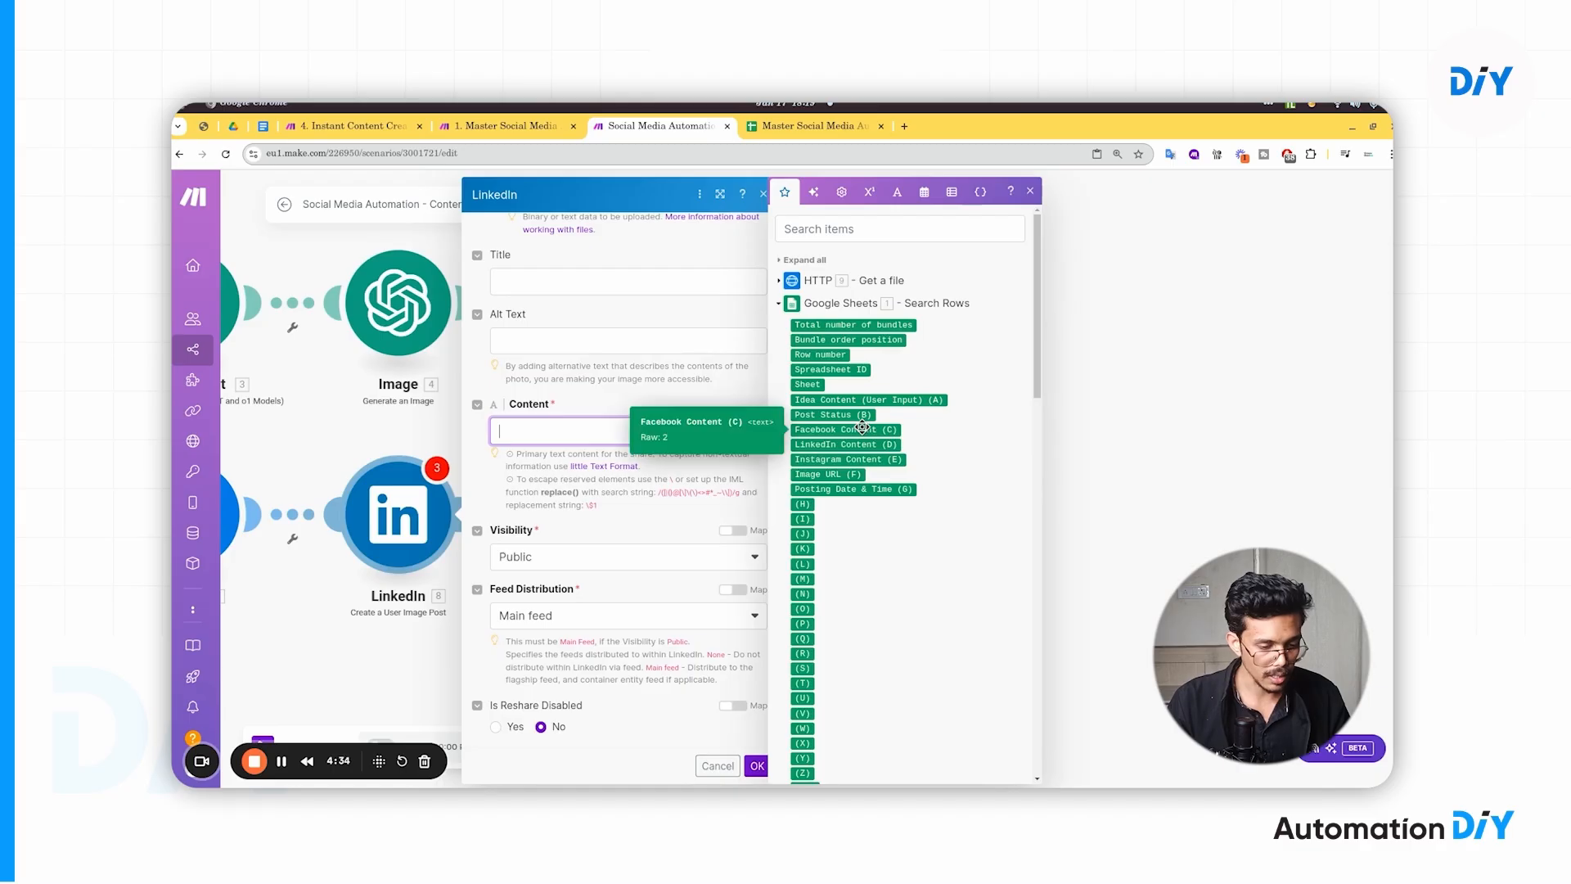
- Check the LinkedIn Content header in the sheet, then map '1. LinkedIn Content (D)' into Content
{"action": "left_click", "coordinate": [813, 125]}
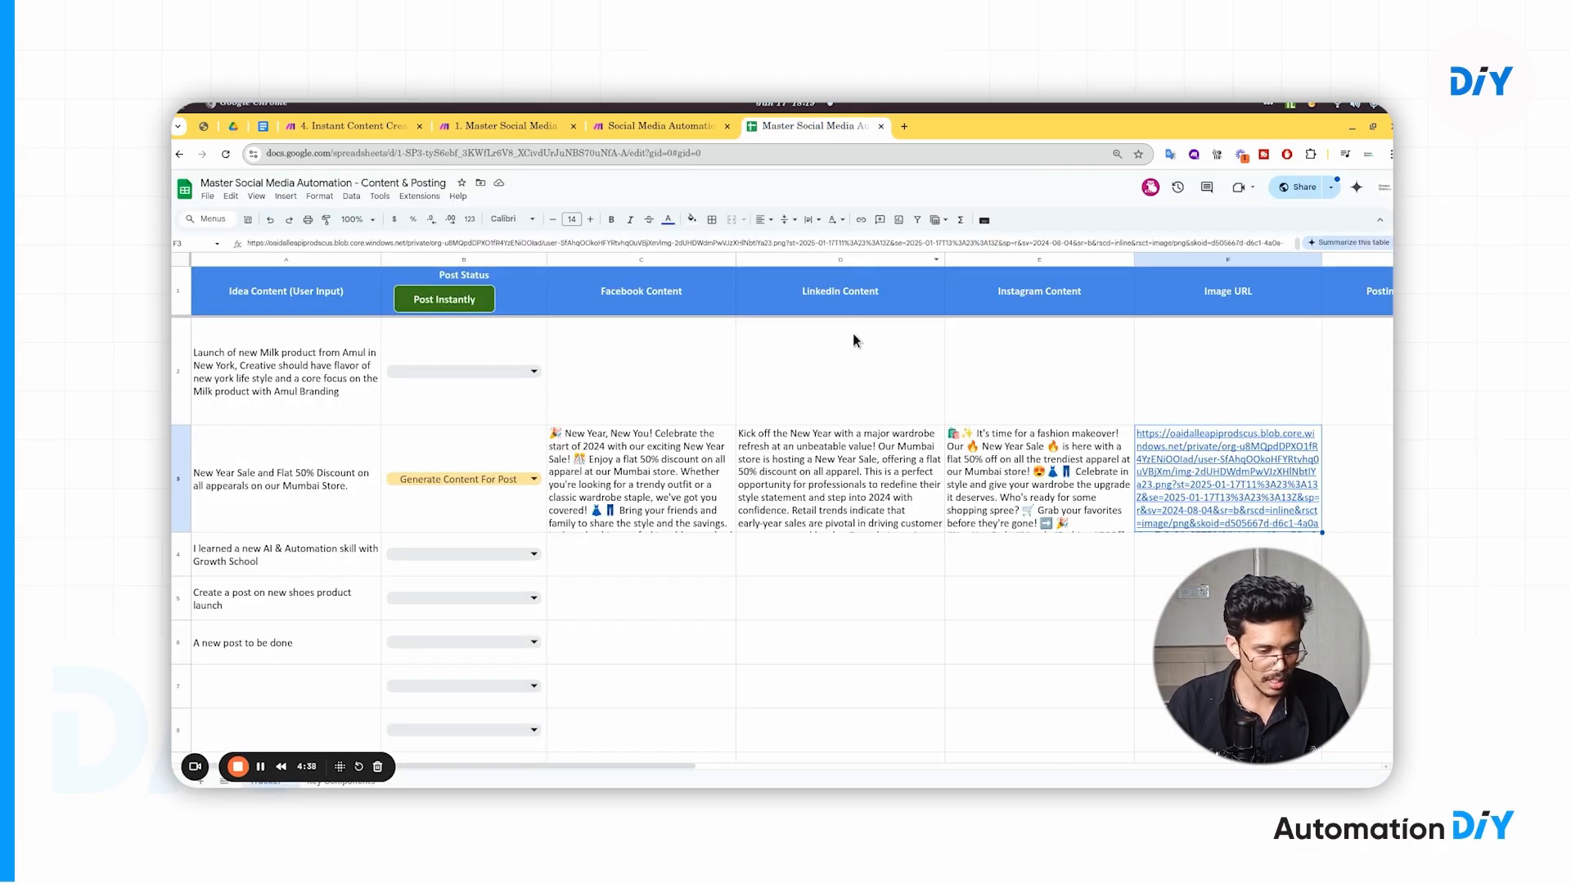
{"action": "double_click", "coordinate": [816, 298]}
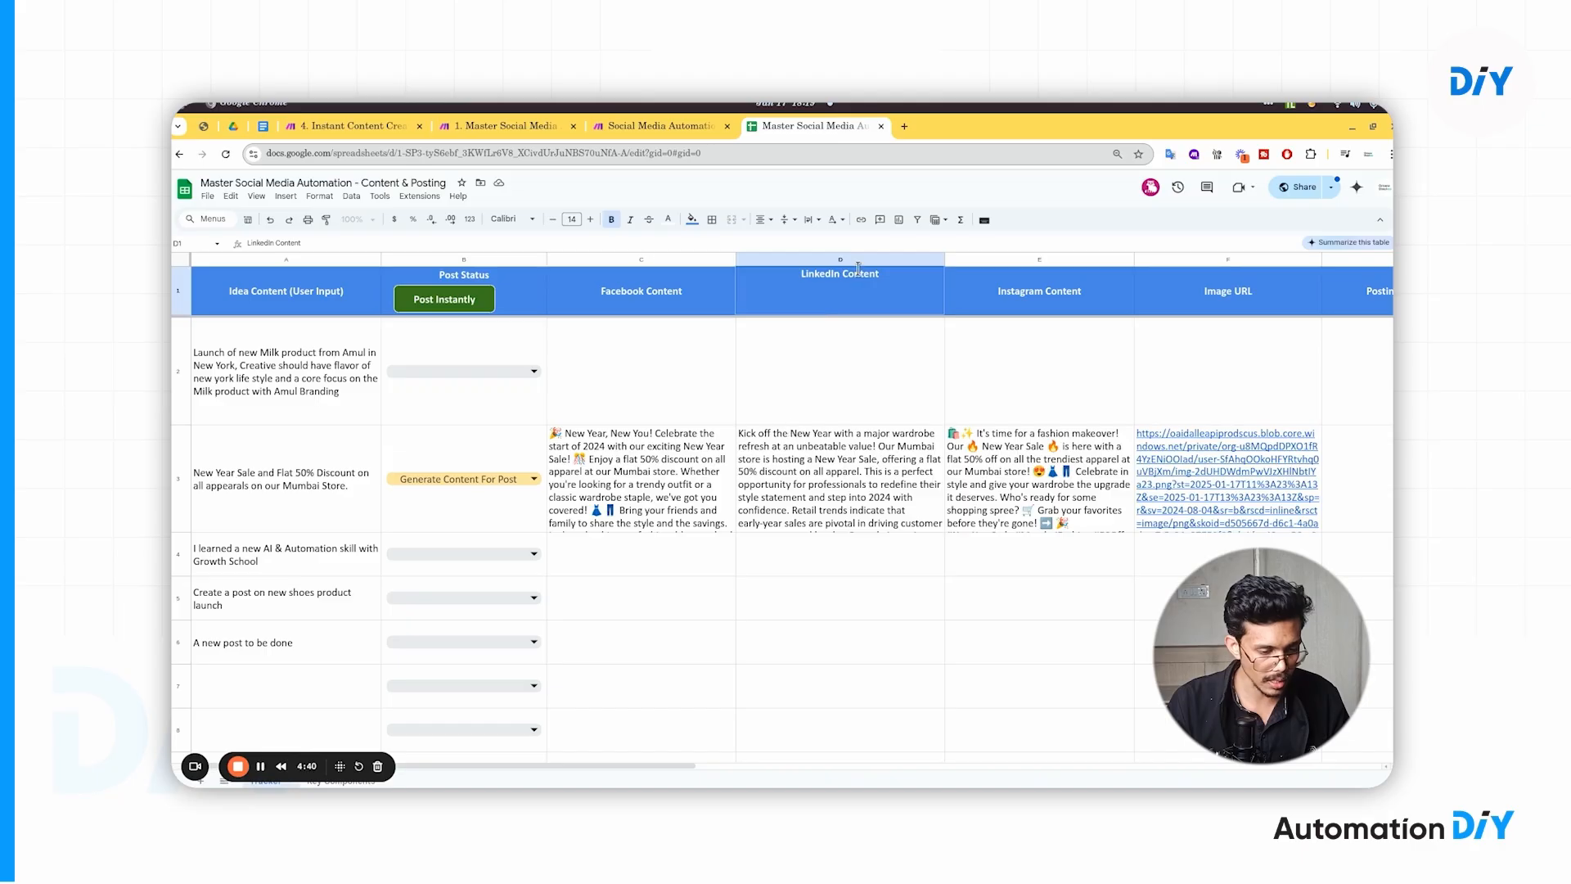
{"action": "left_click", "coordinate": [652, 125]}
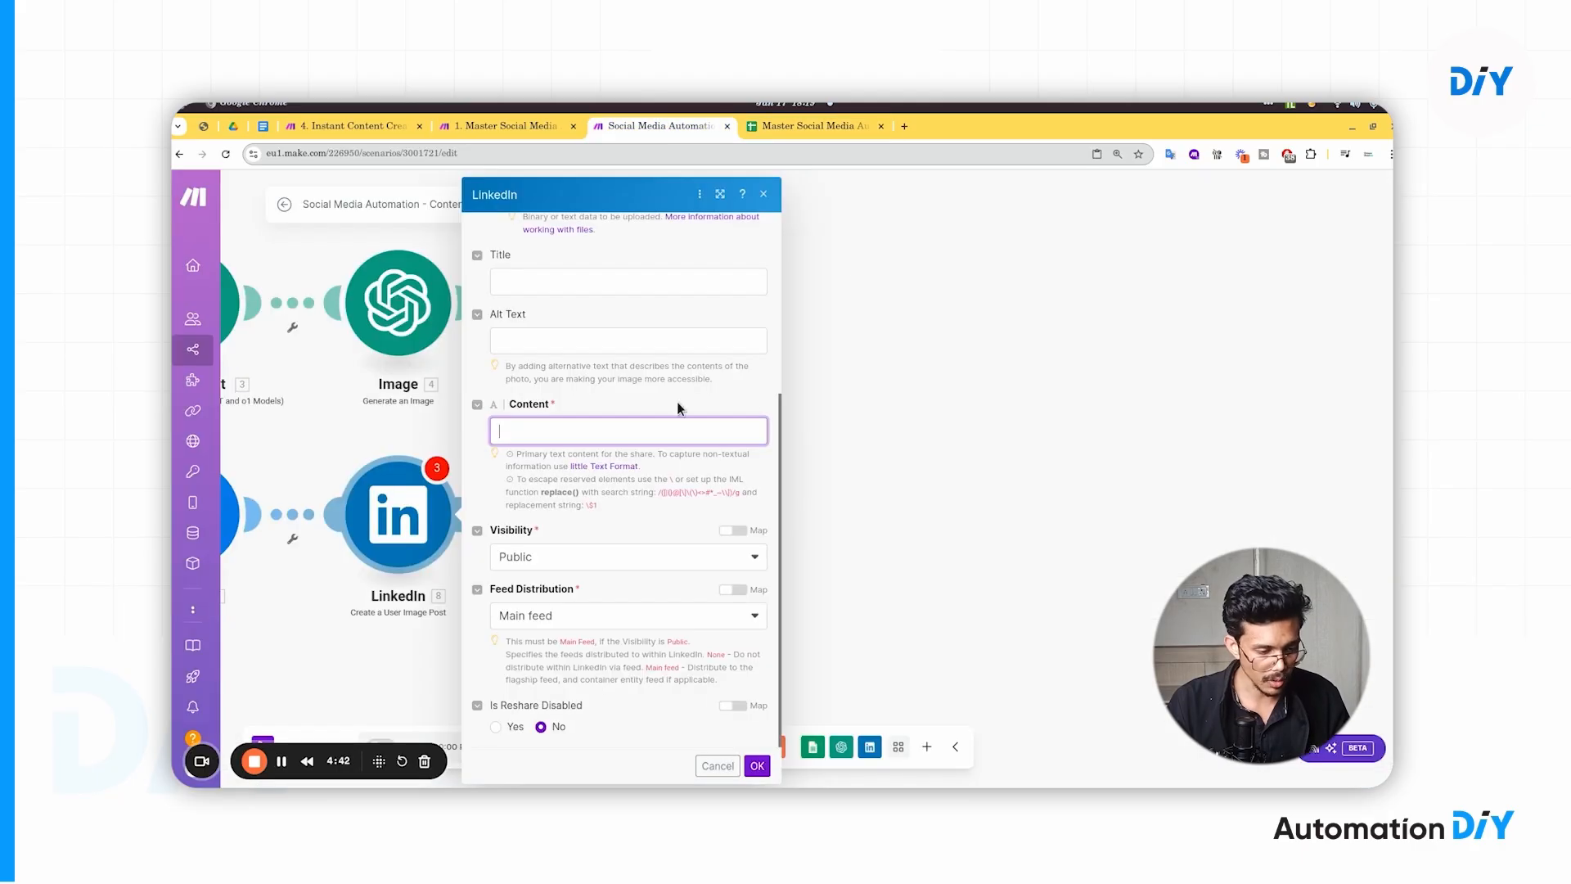
{"action": "left_click", "coordinate": [630, 432]}
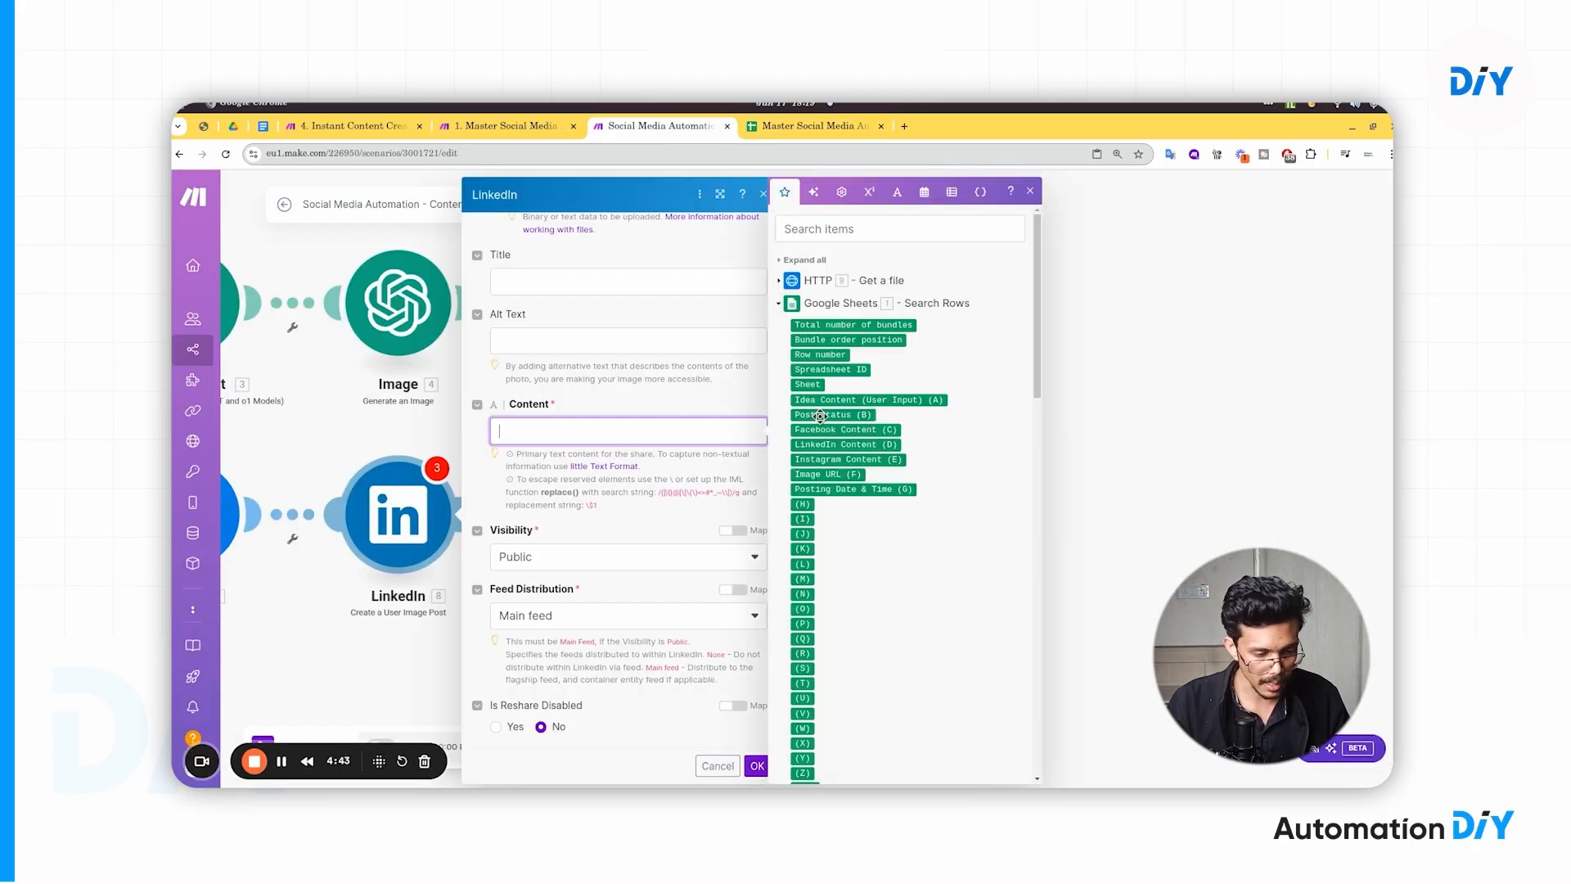
{"action": "left_click", "coordinate": [884, 445]}
{"action": "left_click", "coordinate": [632, 458]}
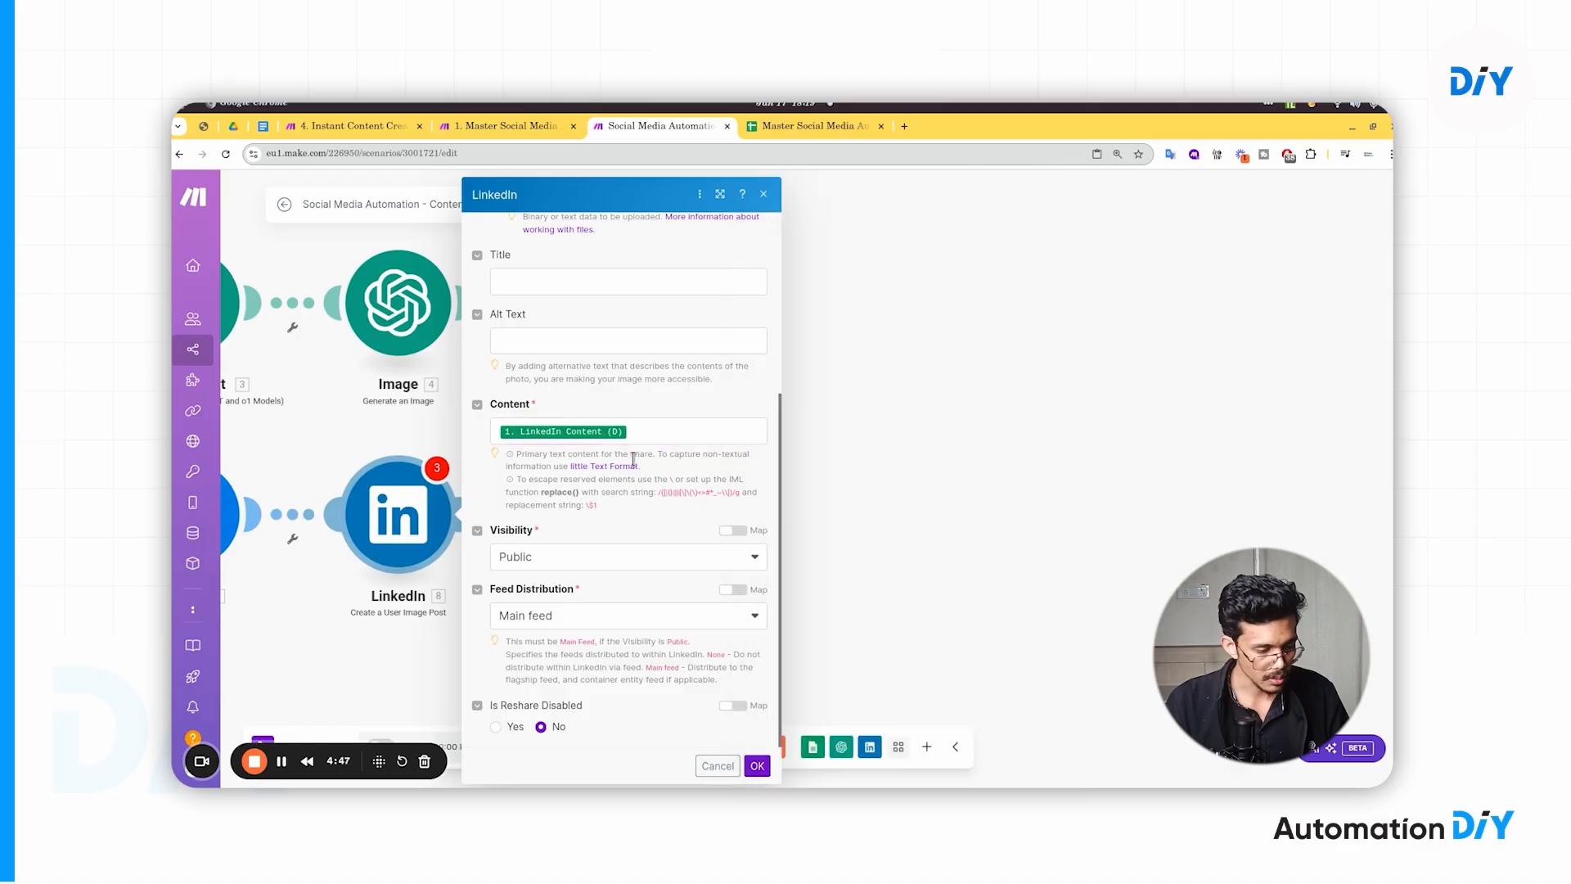
- Leave the post title empty and save the LinkedIn module with Public visibility and Main feed
{"action": "scroll", "coordinate": [632, 458], "scroll_direction": "up", "scroll_amount": 2}
{"action": "scroll", "coordinate": [632, 458], "scroll_direction": "down", "scroll_amount": 2}
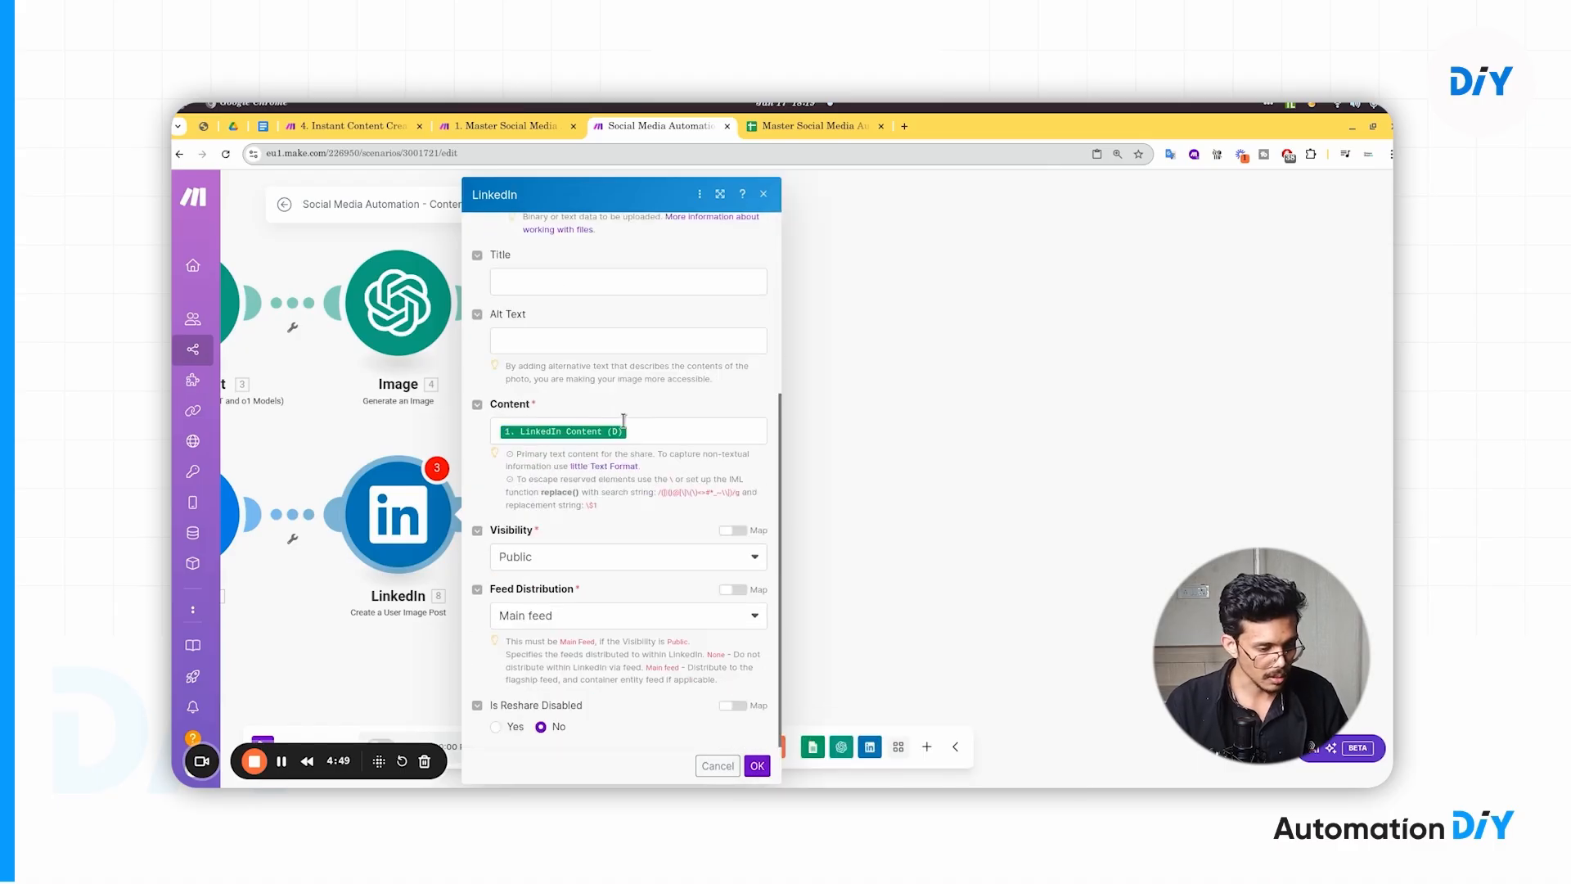
{"action": "scroll", "coordinate": [624, 420], "scroll_direction": "up", "scroll_amount": 2}
{"action": "left_click", "coordinate": [545, 363]}
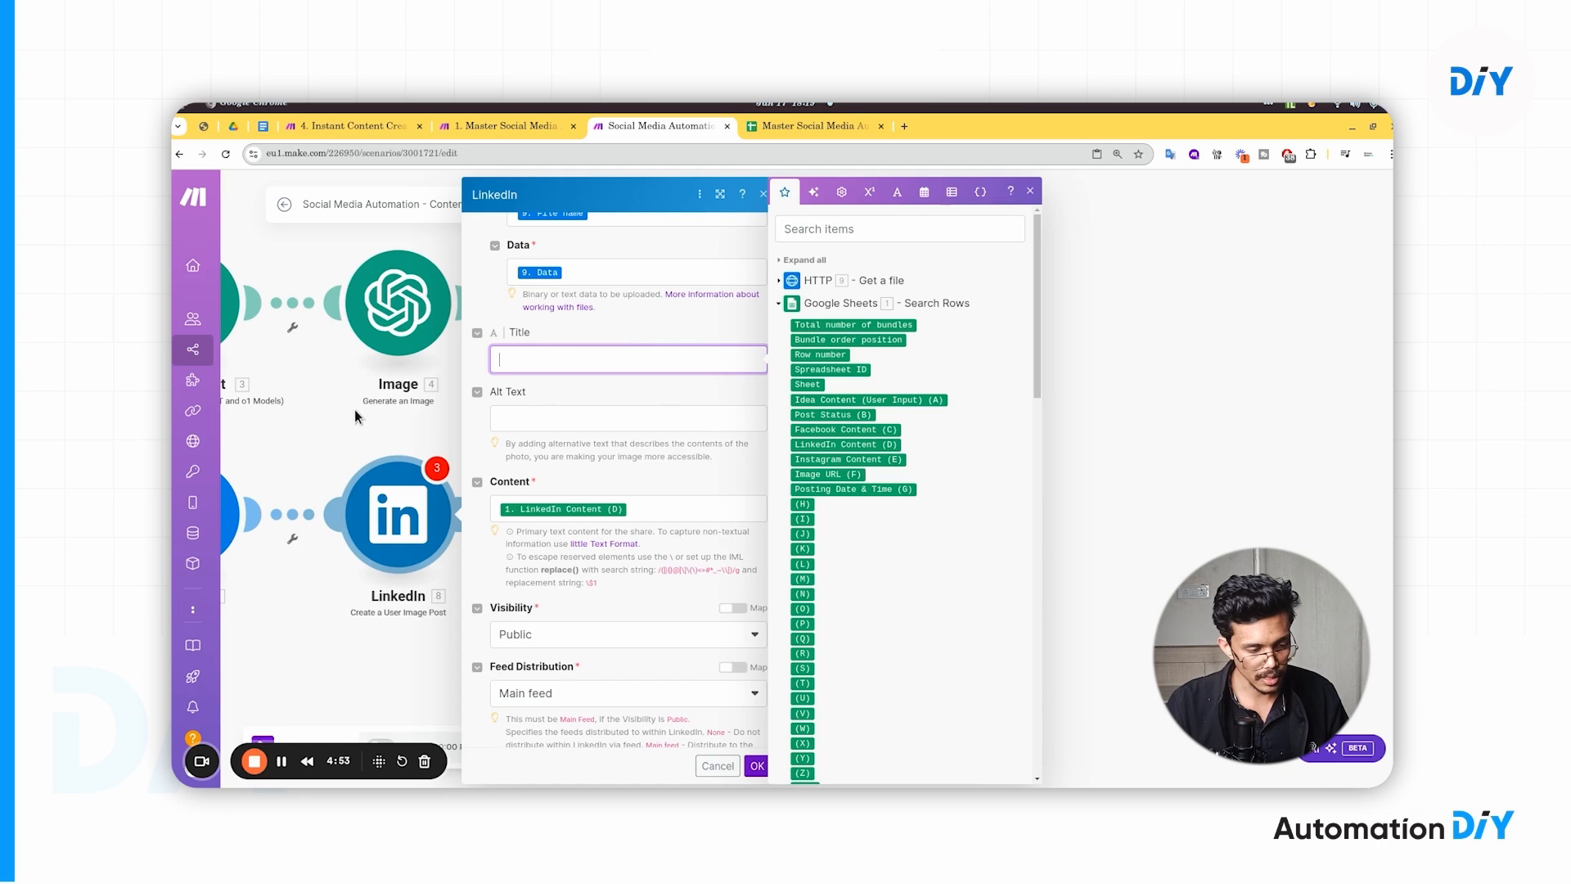
{"action": "left_click_drag", "start_coordinate": [355, 410], "coordinate": [449, 406]}
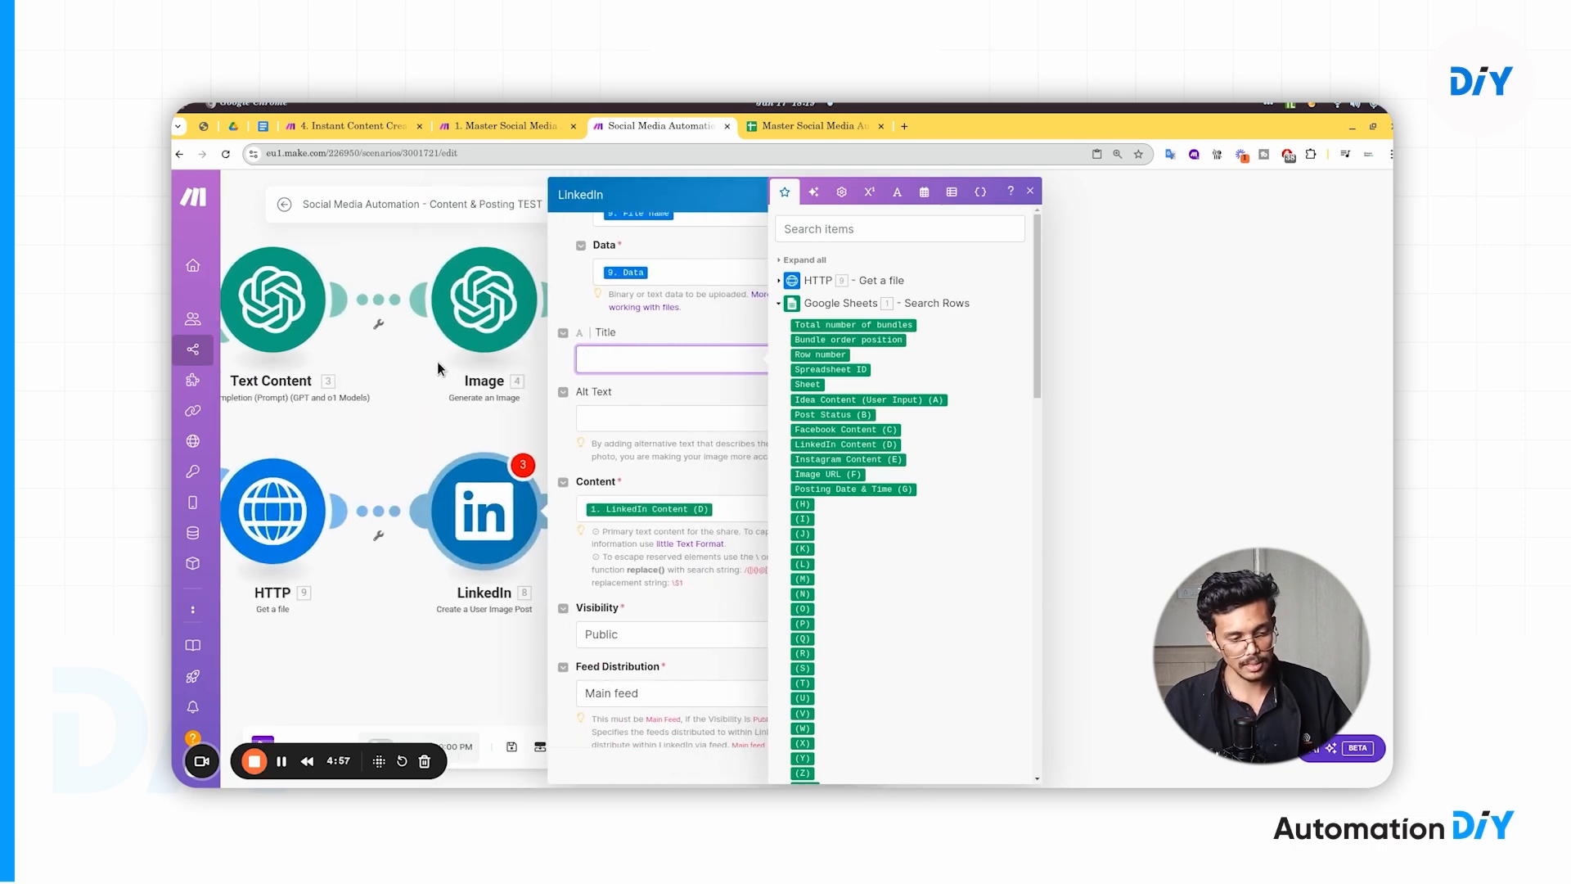
{"action": "left_click", "coordinate": [597, 312]}
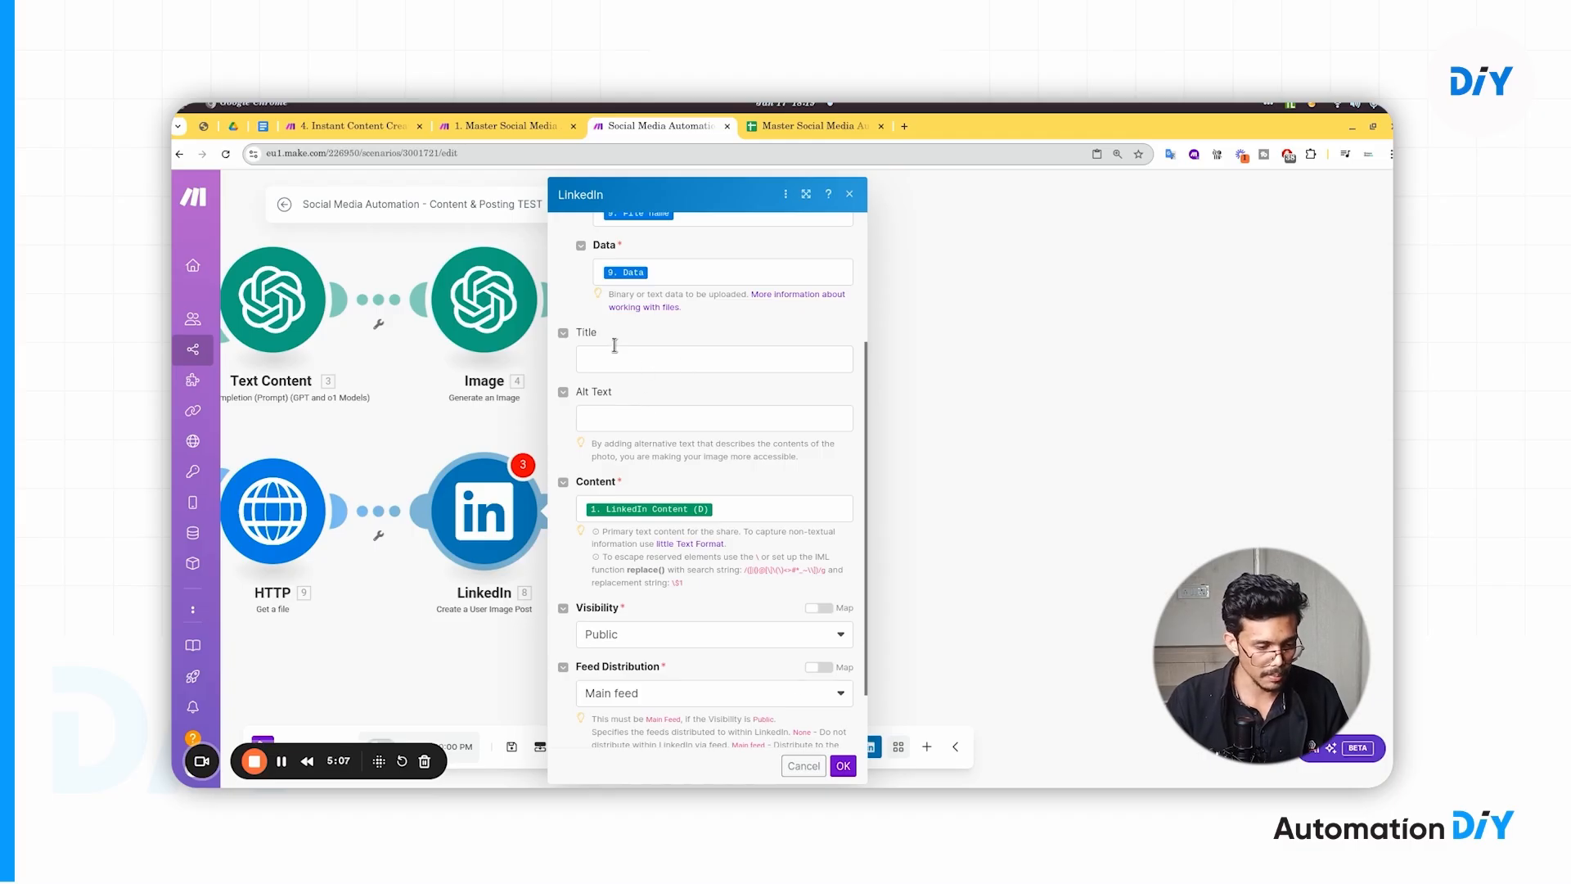
{"action": "scroll", "coordinate": [727, 585], "scroll_direction": "down", "scroll_amount": 2}
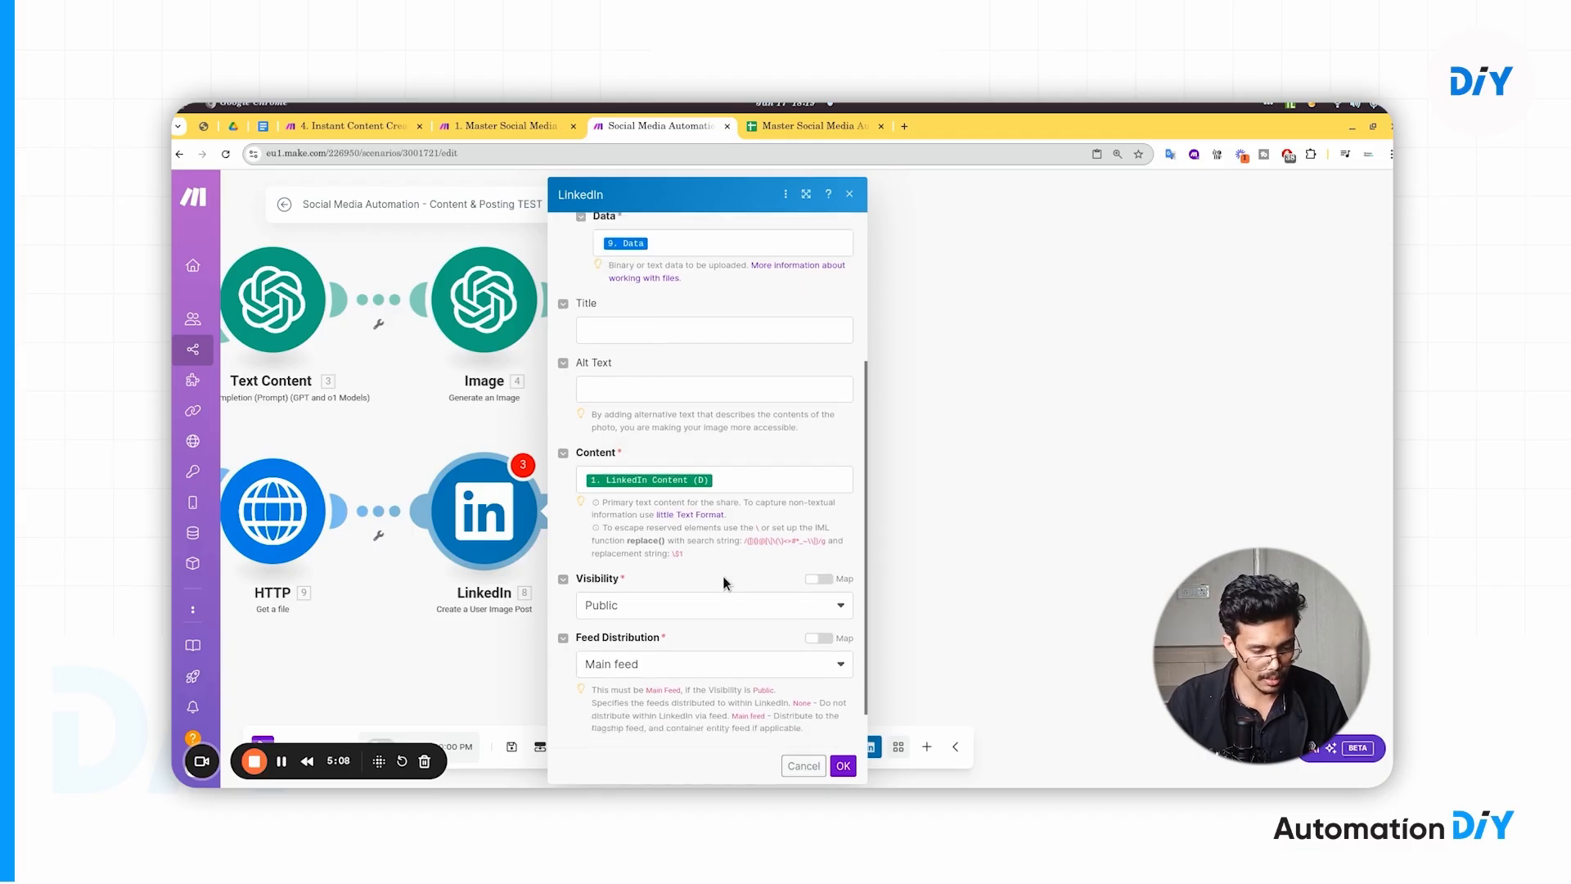
{"action": "left_click", "coordinate": [845, 765]}
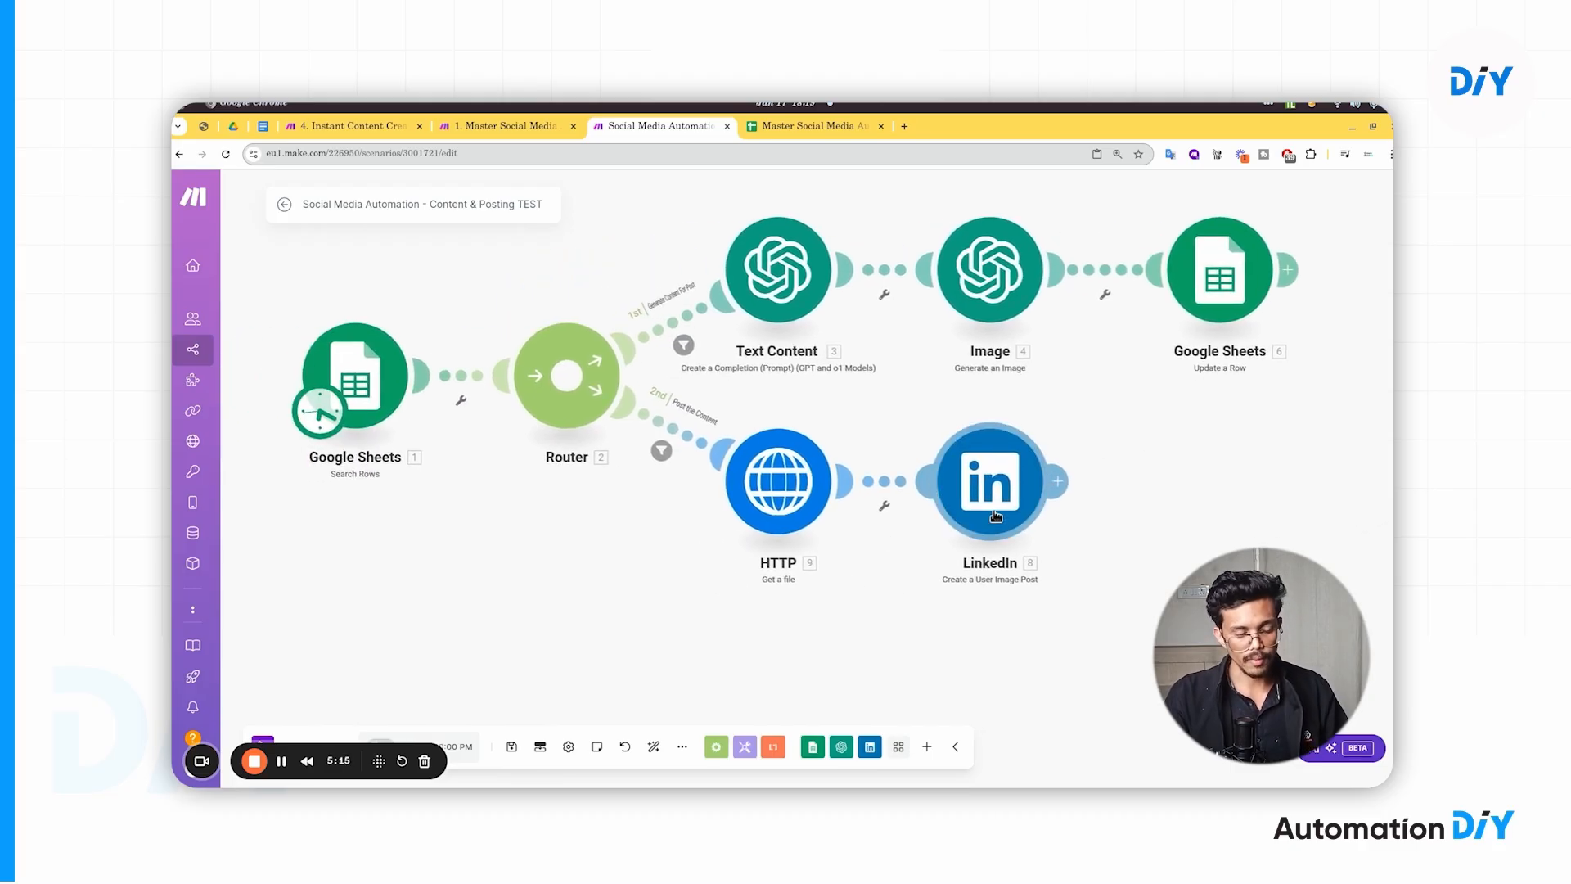
- Set B3's Post Status for New Year Sale to 'Post the Content' in Sheets, then return to Make
{"action": "left_click", "coordinate": [778, 125]}
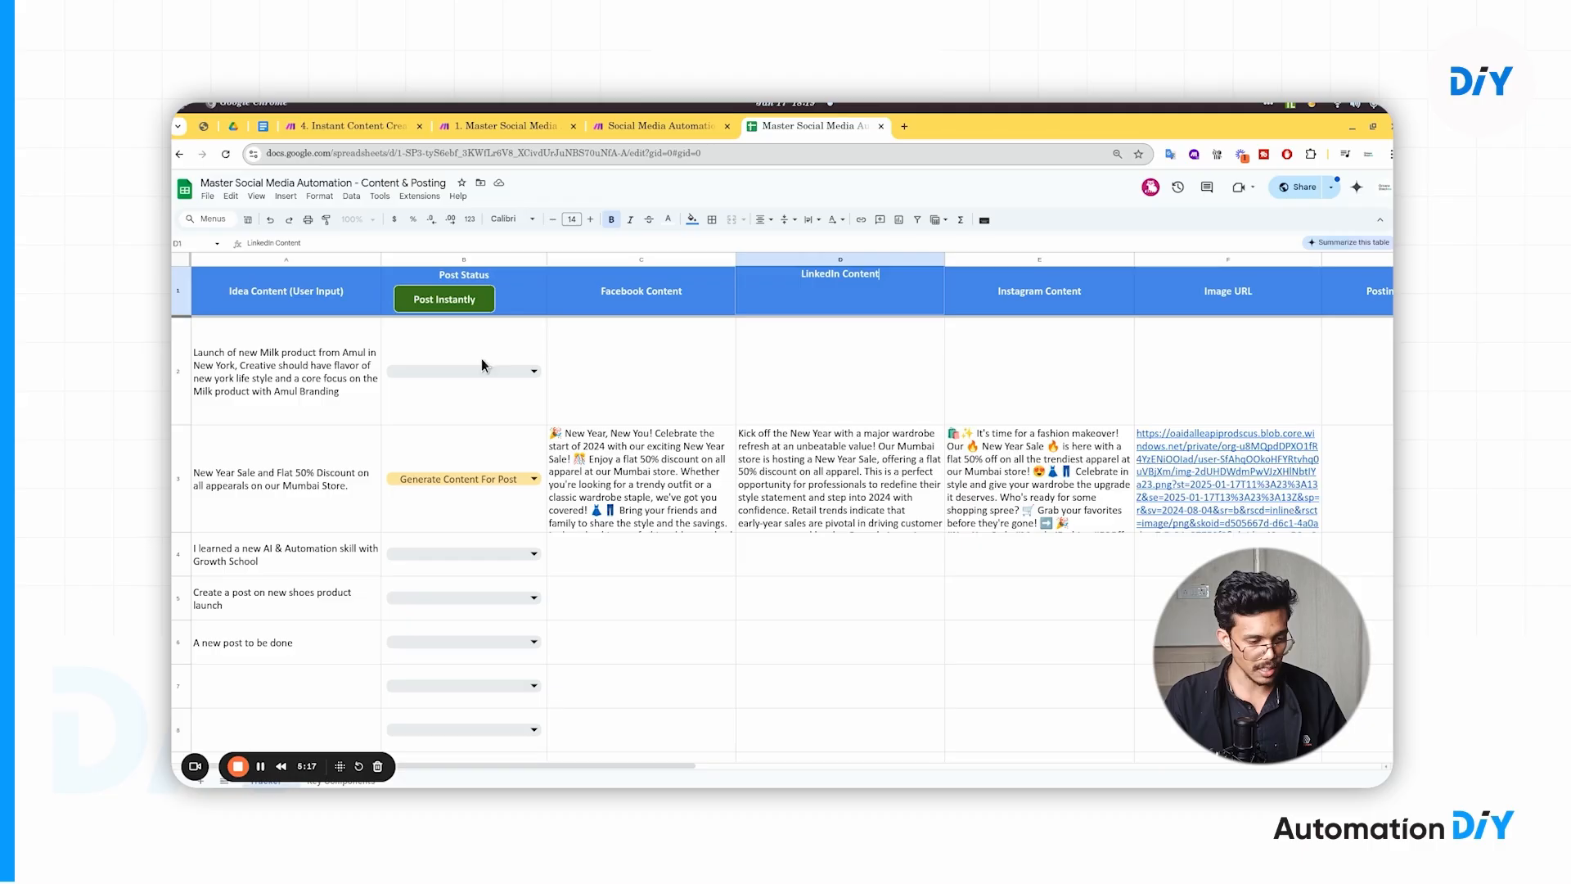
{"action": "double_click", "coordinate": [475, 479]}
{"action": "left_click", "coordinate": [645, 508]}
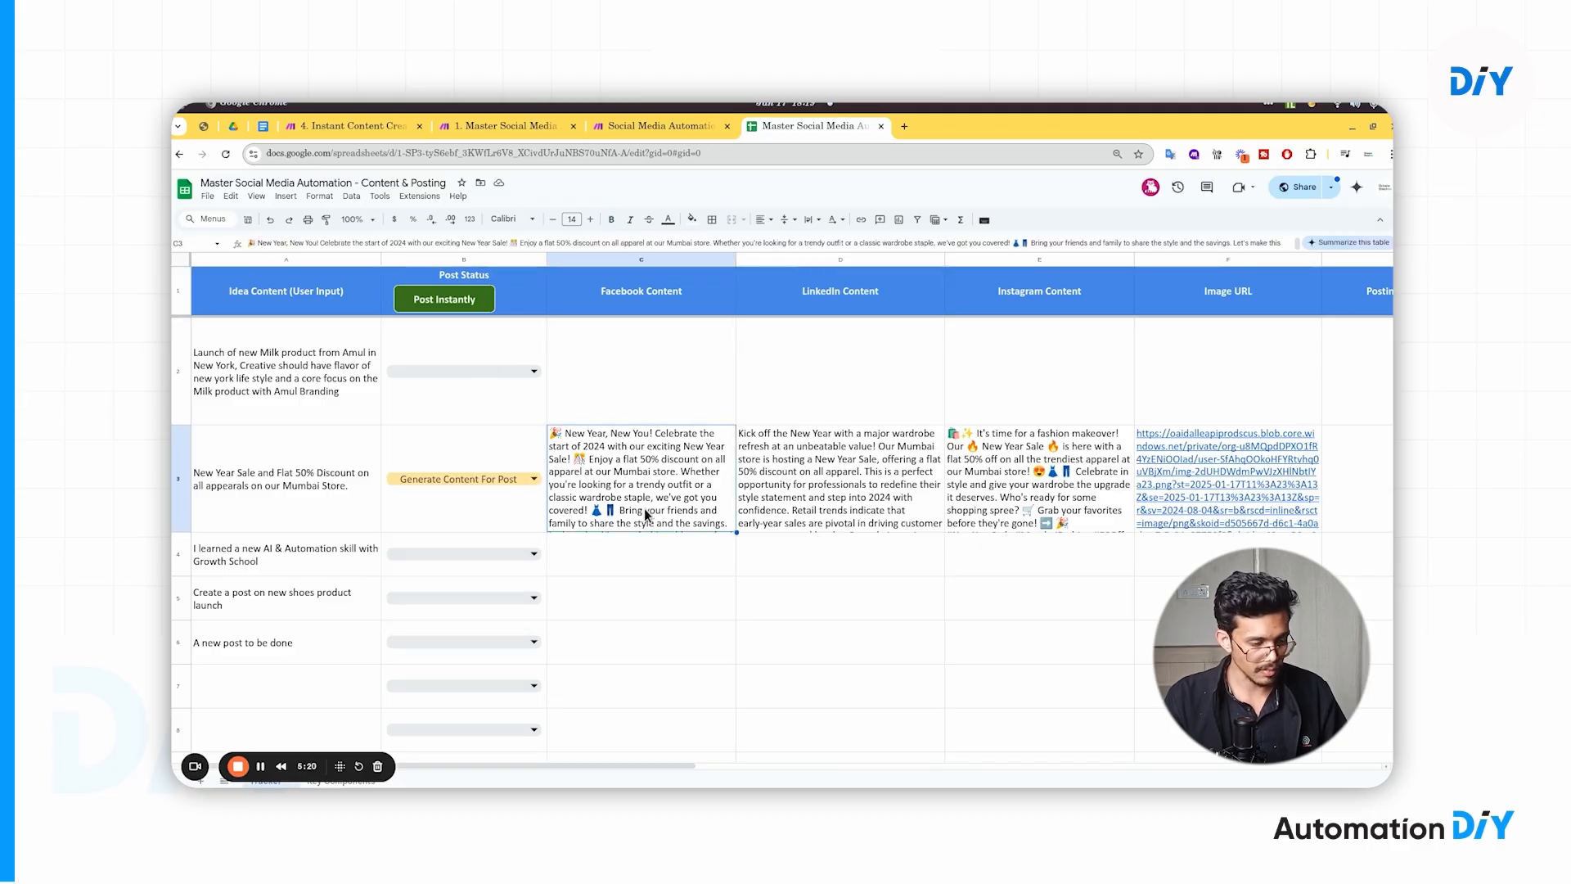
{"action": "double_click", "coordinate": [630, 509]}
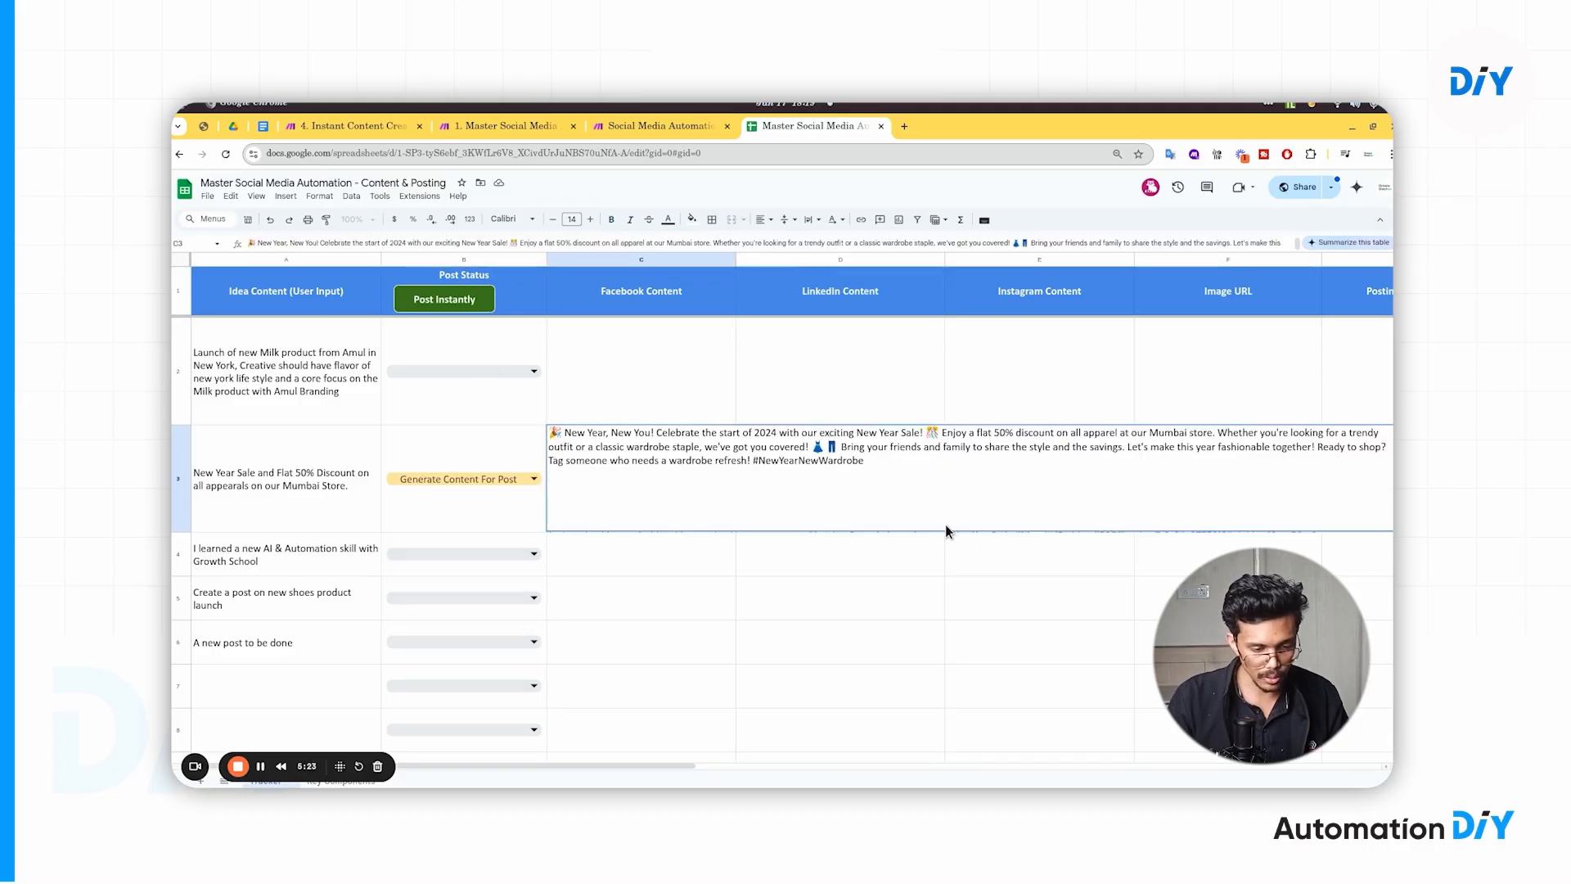
{"action": "left_click", "coordinate": [923, 563]}
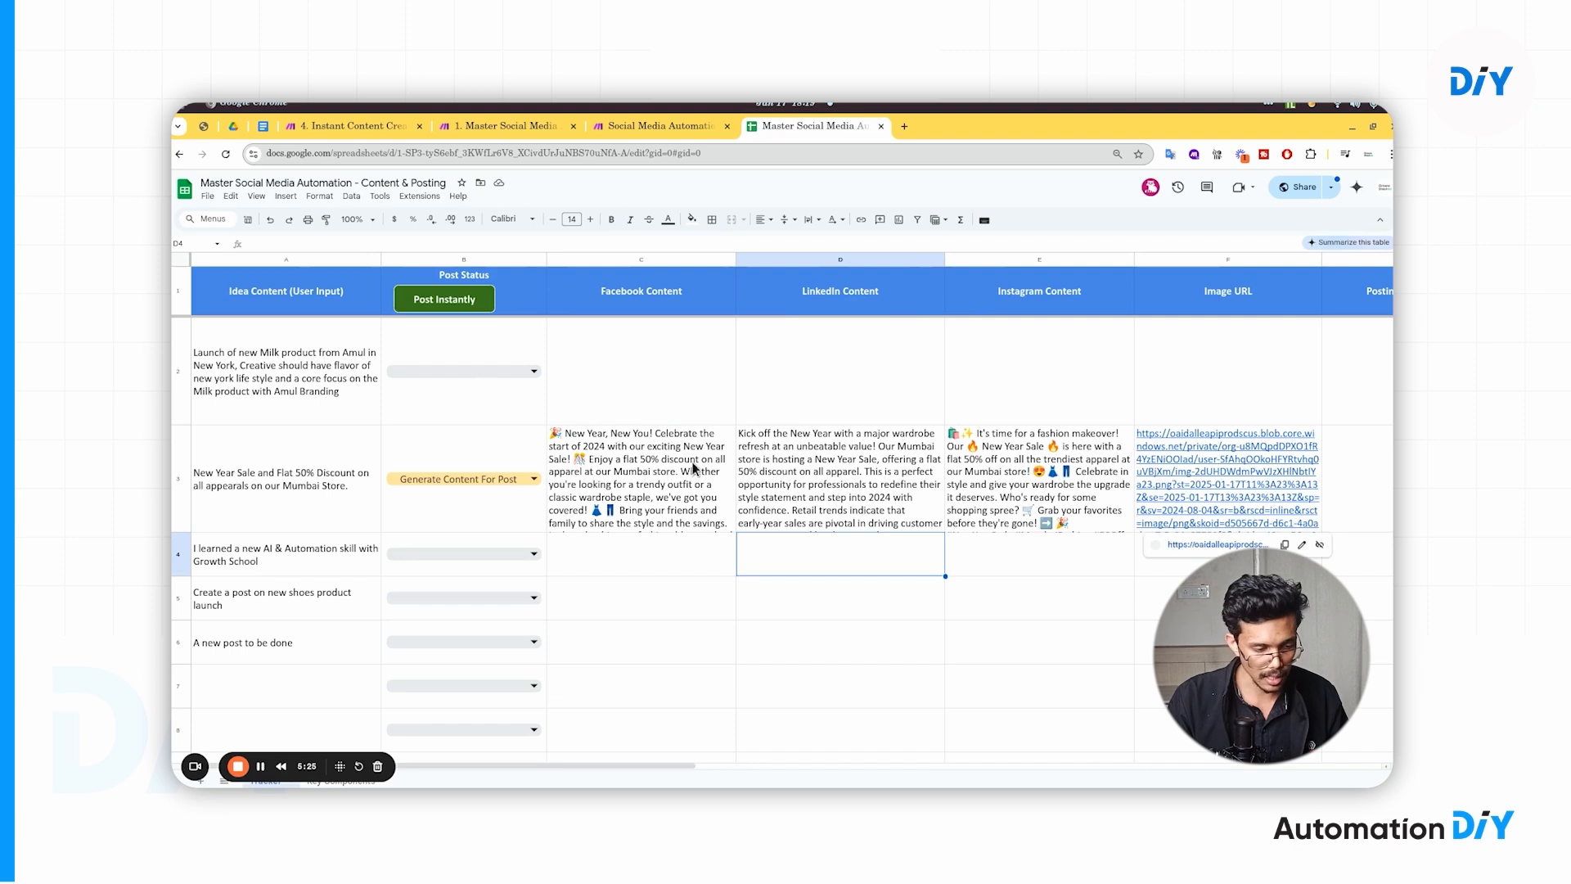
{"action": "left_click", "coordinate": [492, 481]}
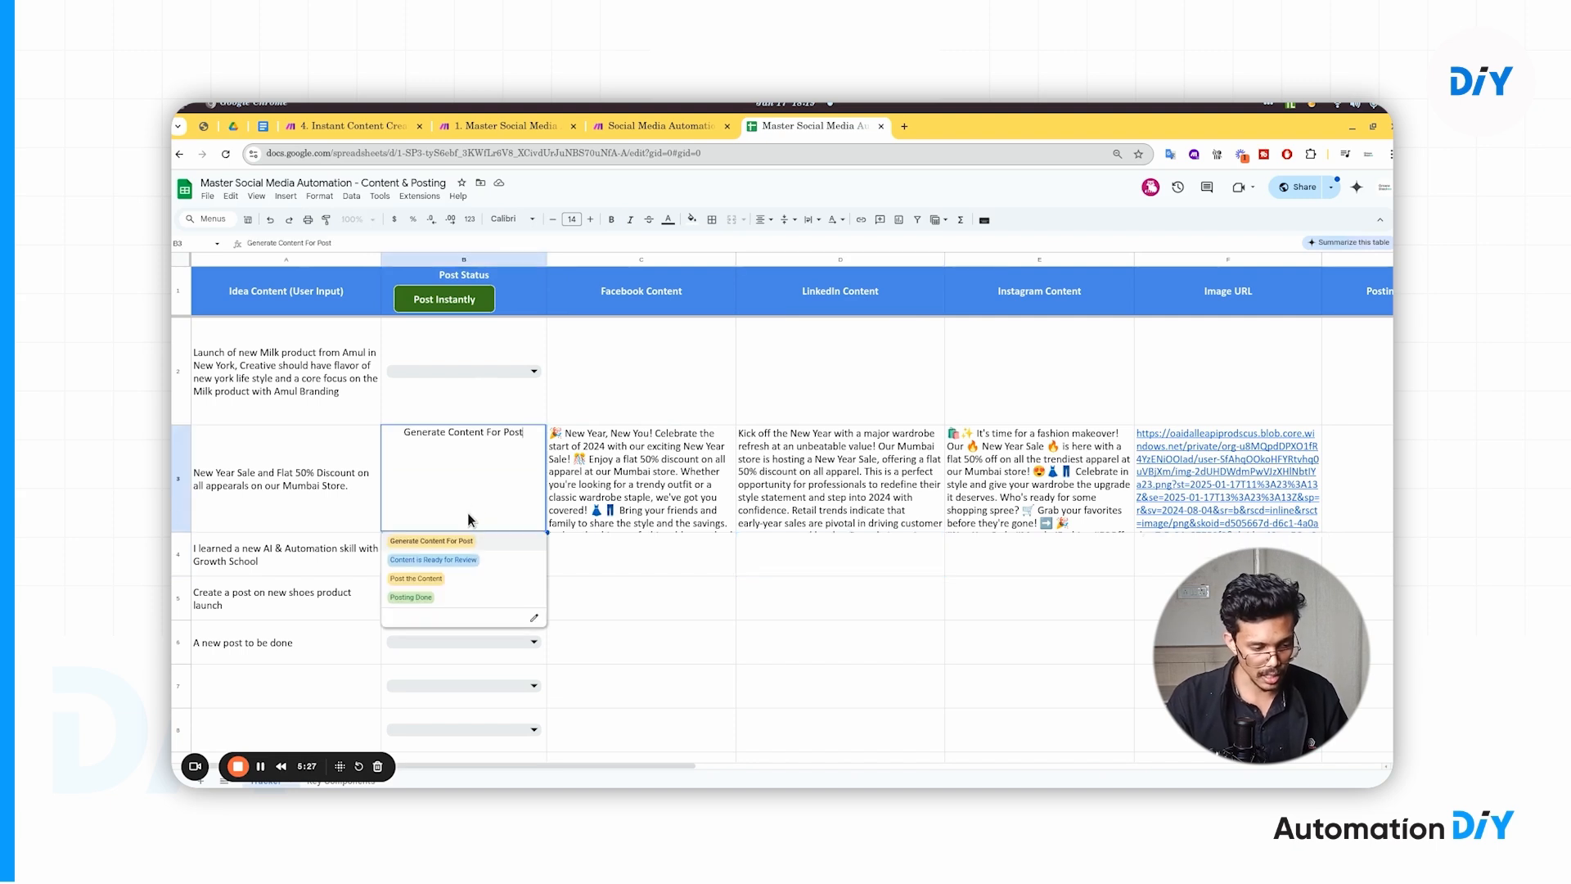
{"action": "left_click", "coordinate": [451, 581]}
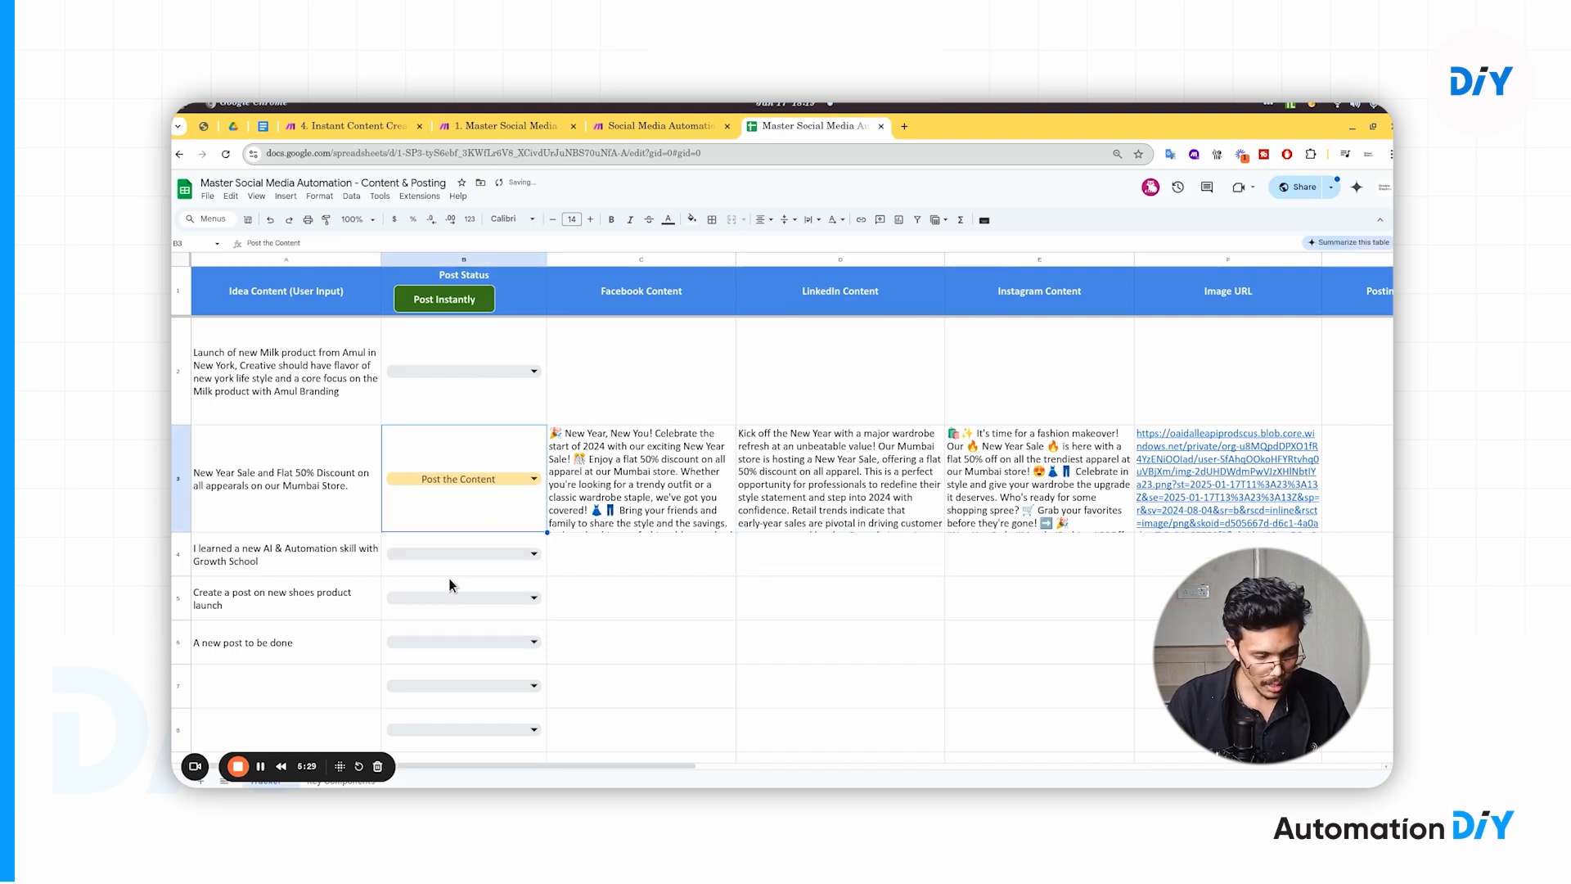
{"action": "left_click", "coordinate": [615, 128]}
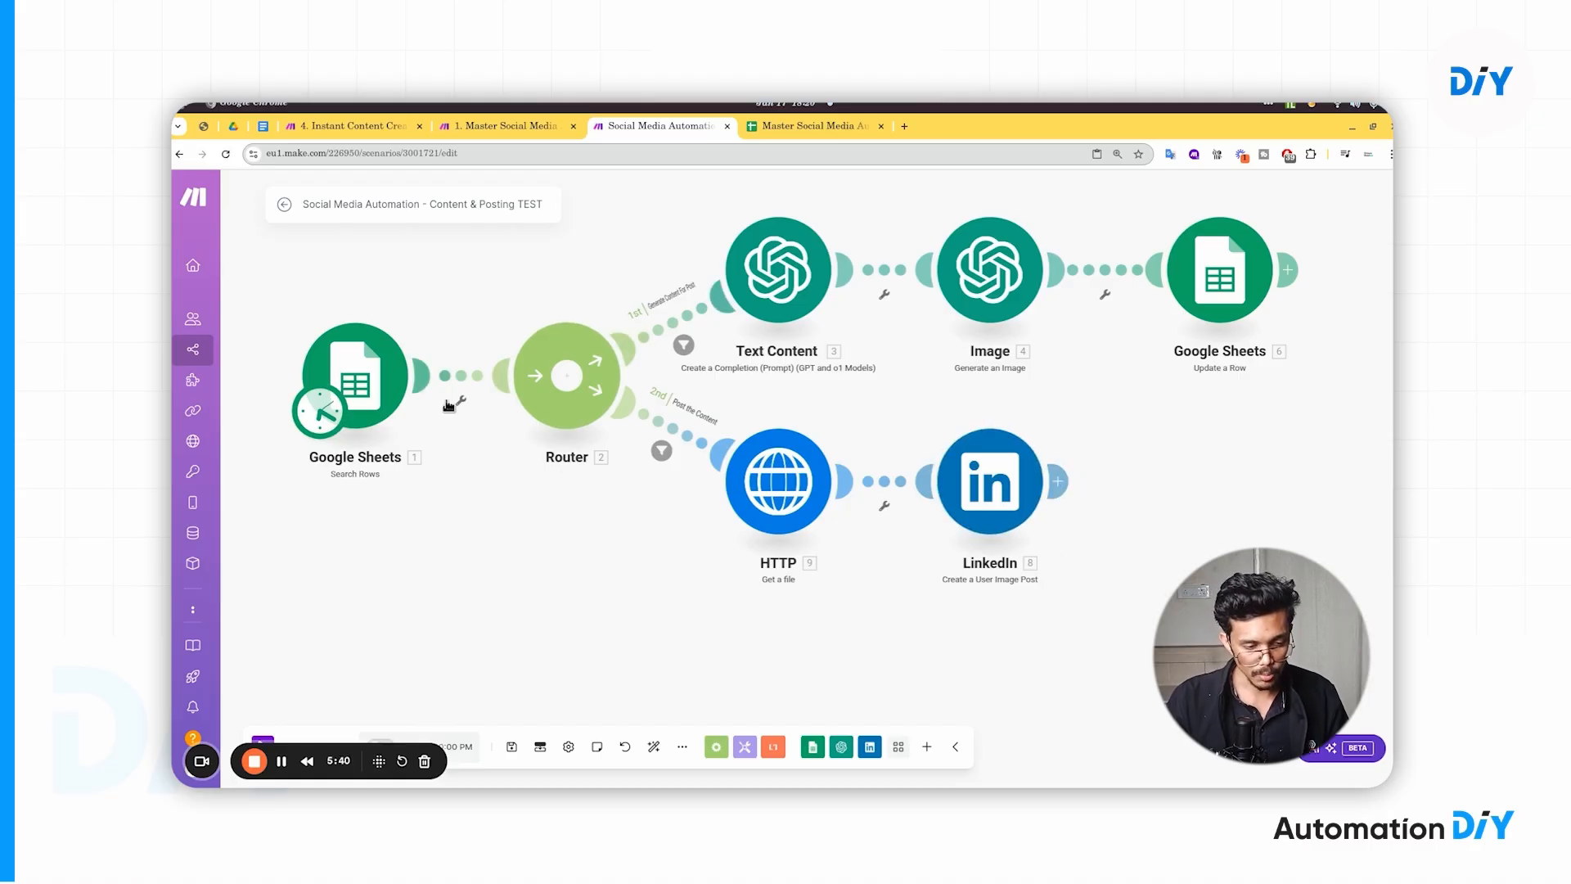
{"action": "left_click", "coordinate": [778, 126]}
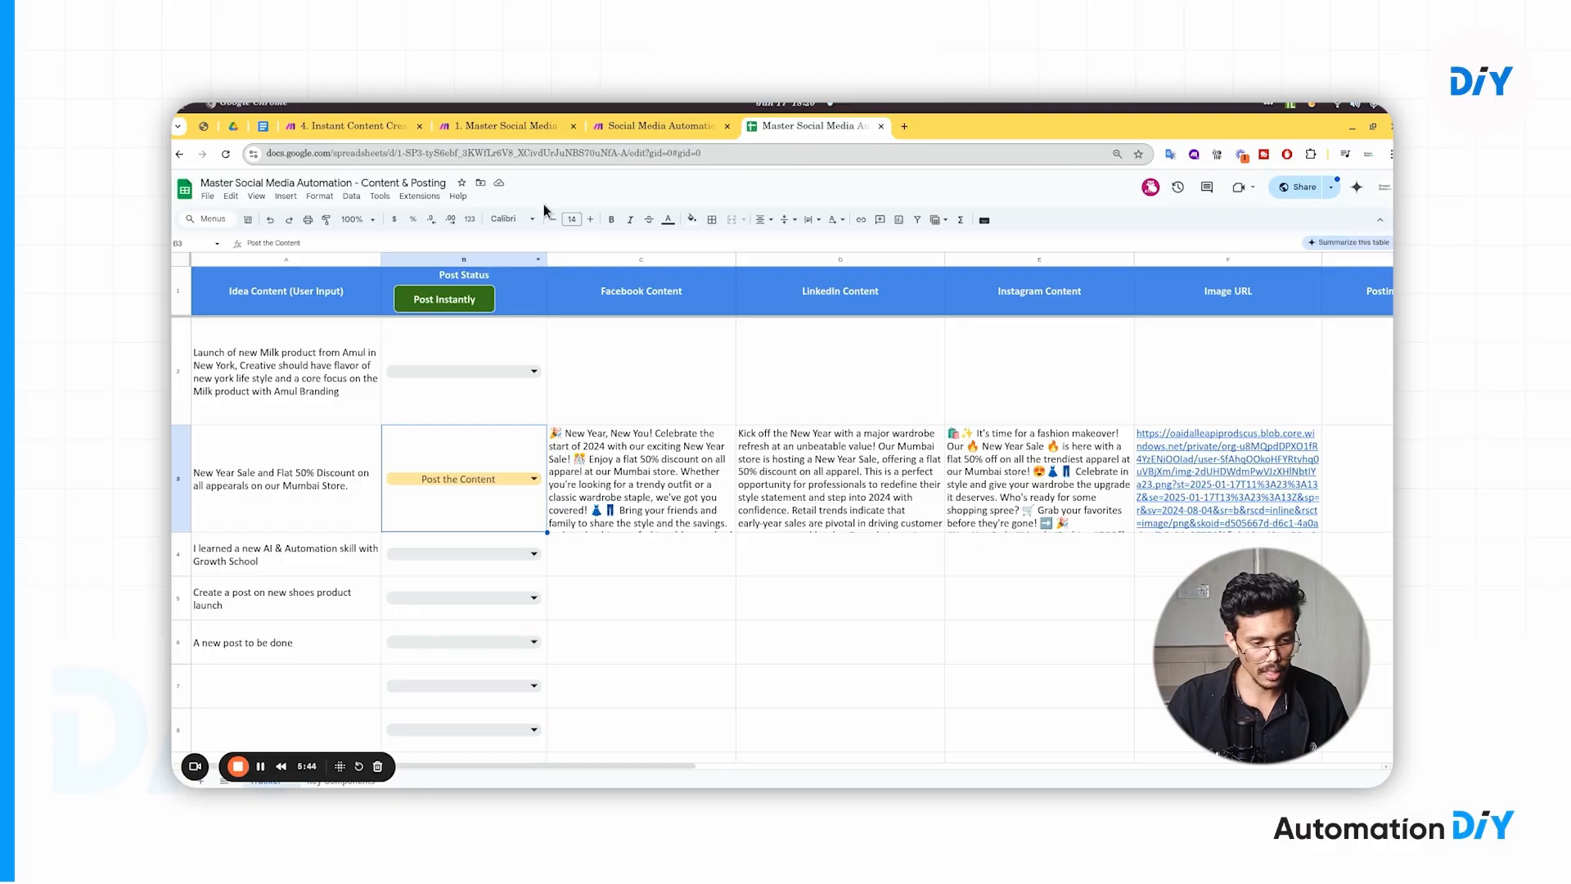
{"action": "left_click", "coordinate": [635, 126]}
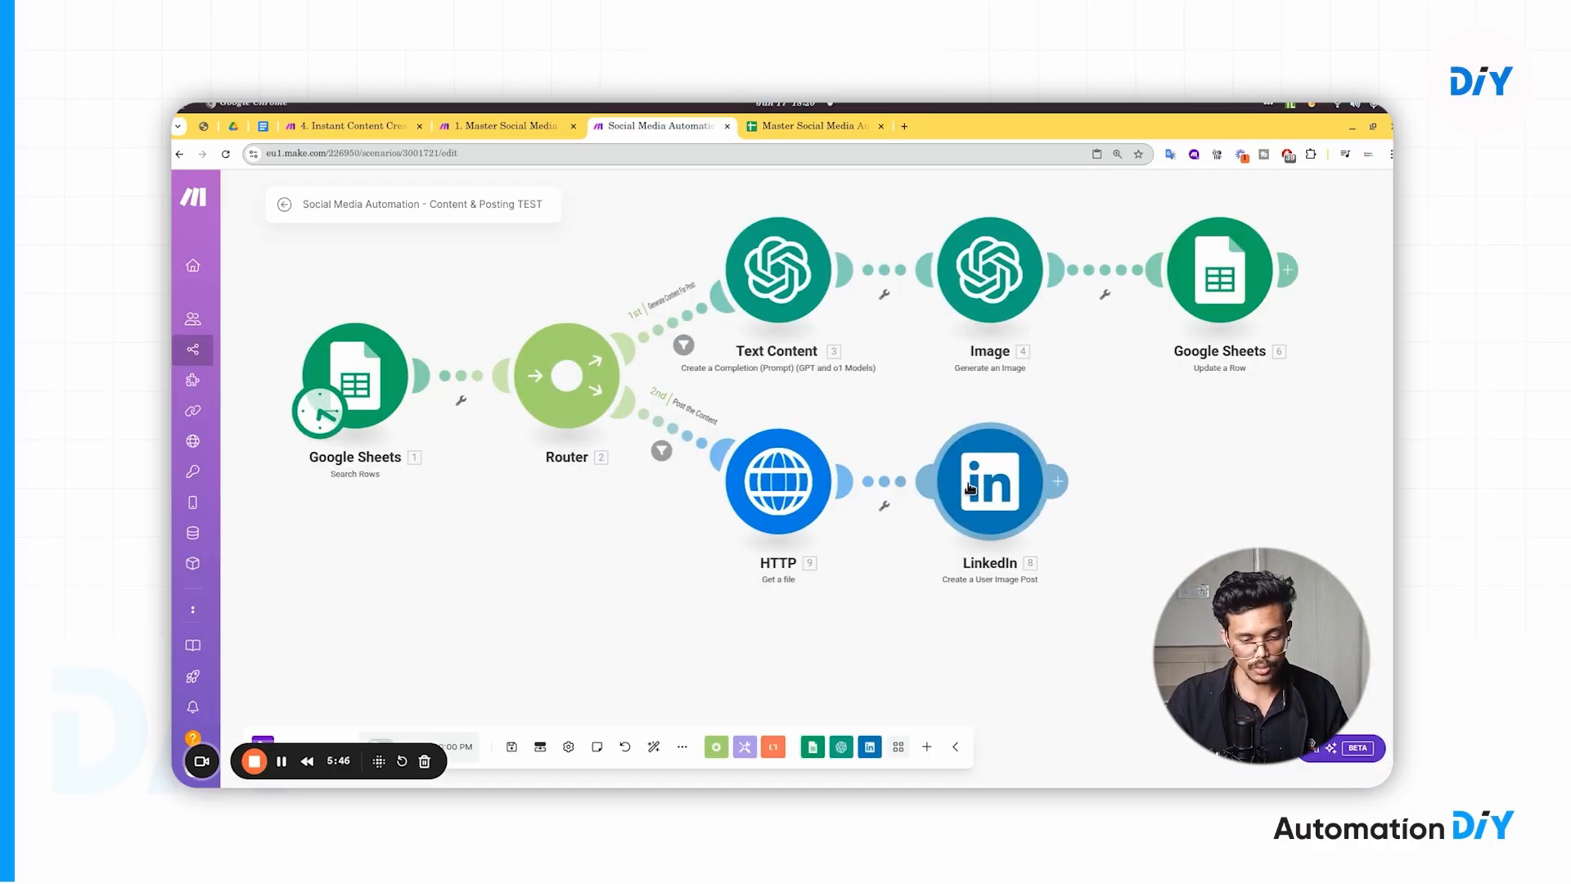
{"action": "left_click_drag", "start_coordinate": [903, 539], "coordinate": [932, 549]}
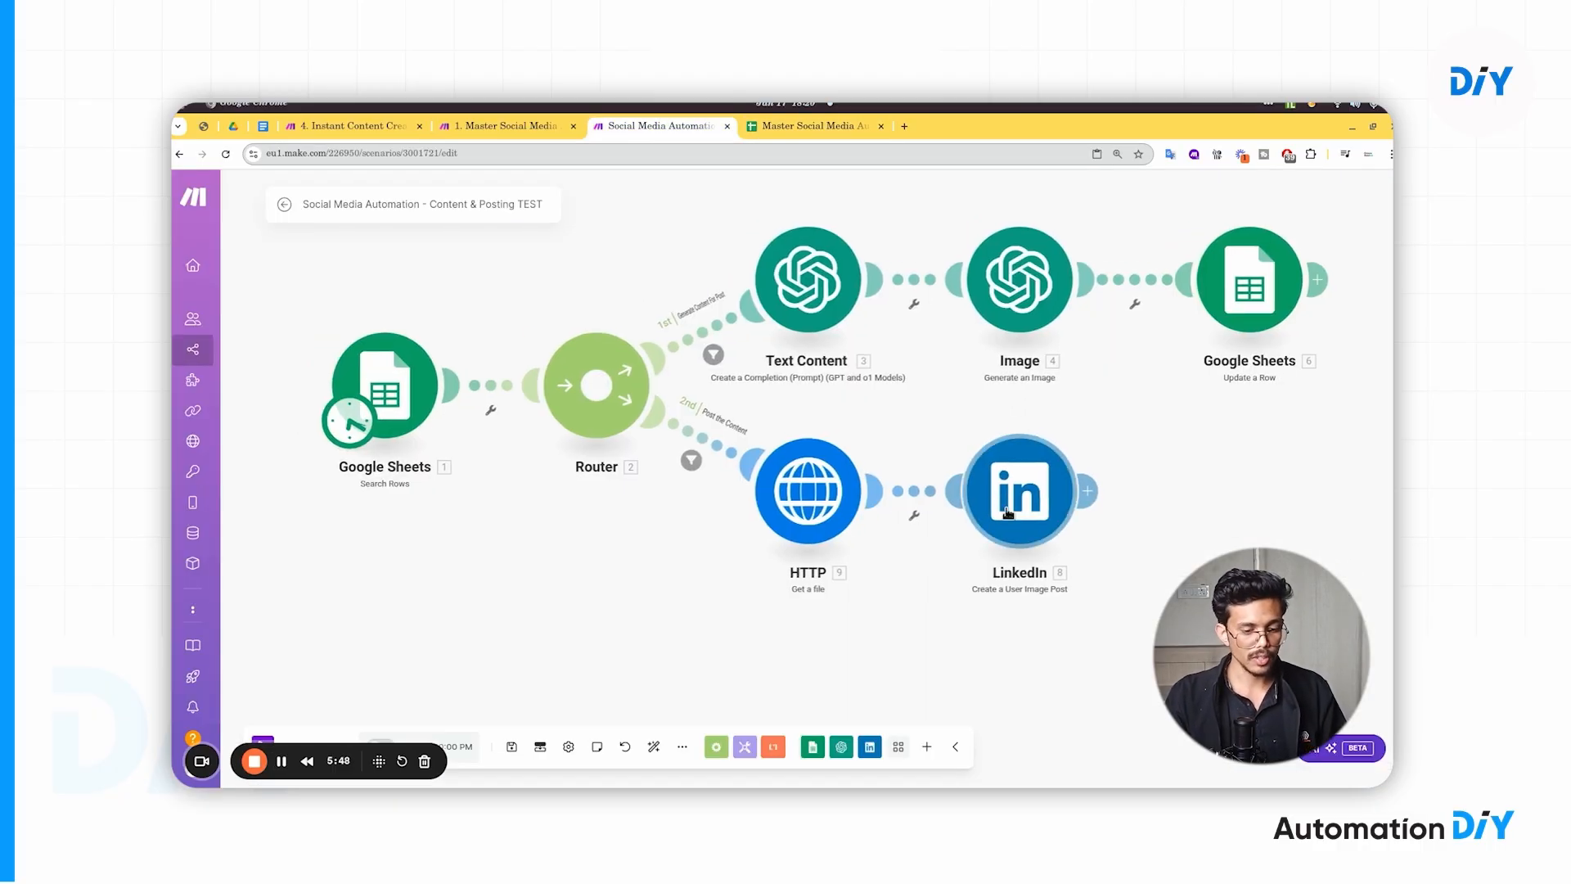
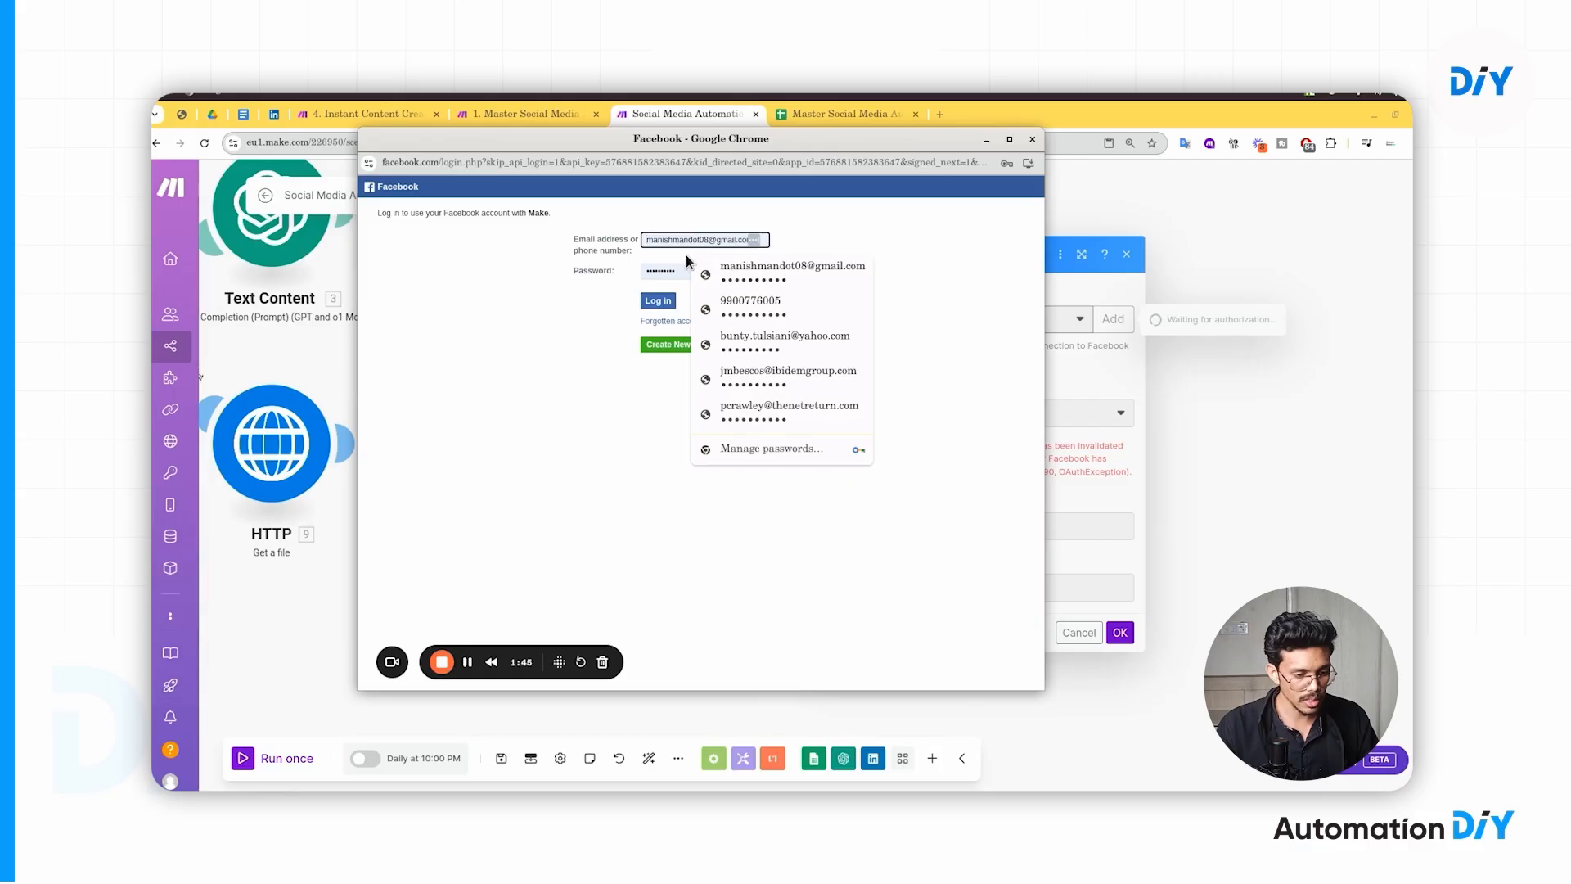
- Log in to Facebook to authorize the Facebook Pages connection
{"action": "left_click", "coordinate": [661, 270]}
{"action": "left_click", "coordinate": [606, 303]}
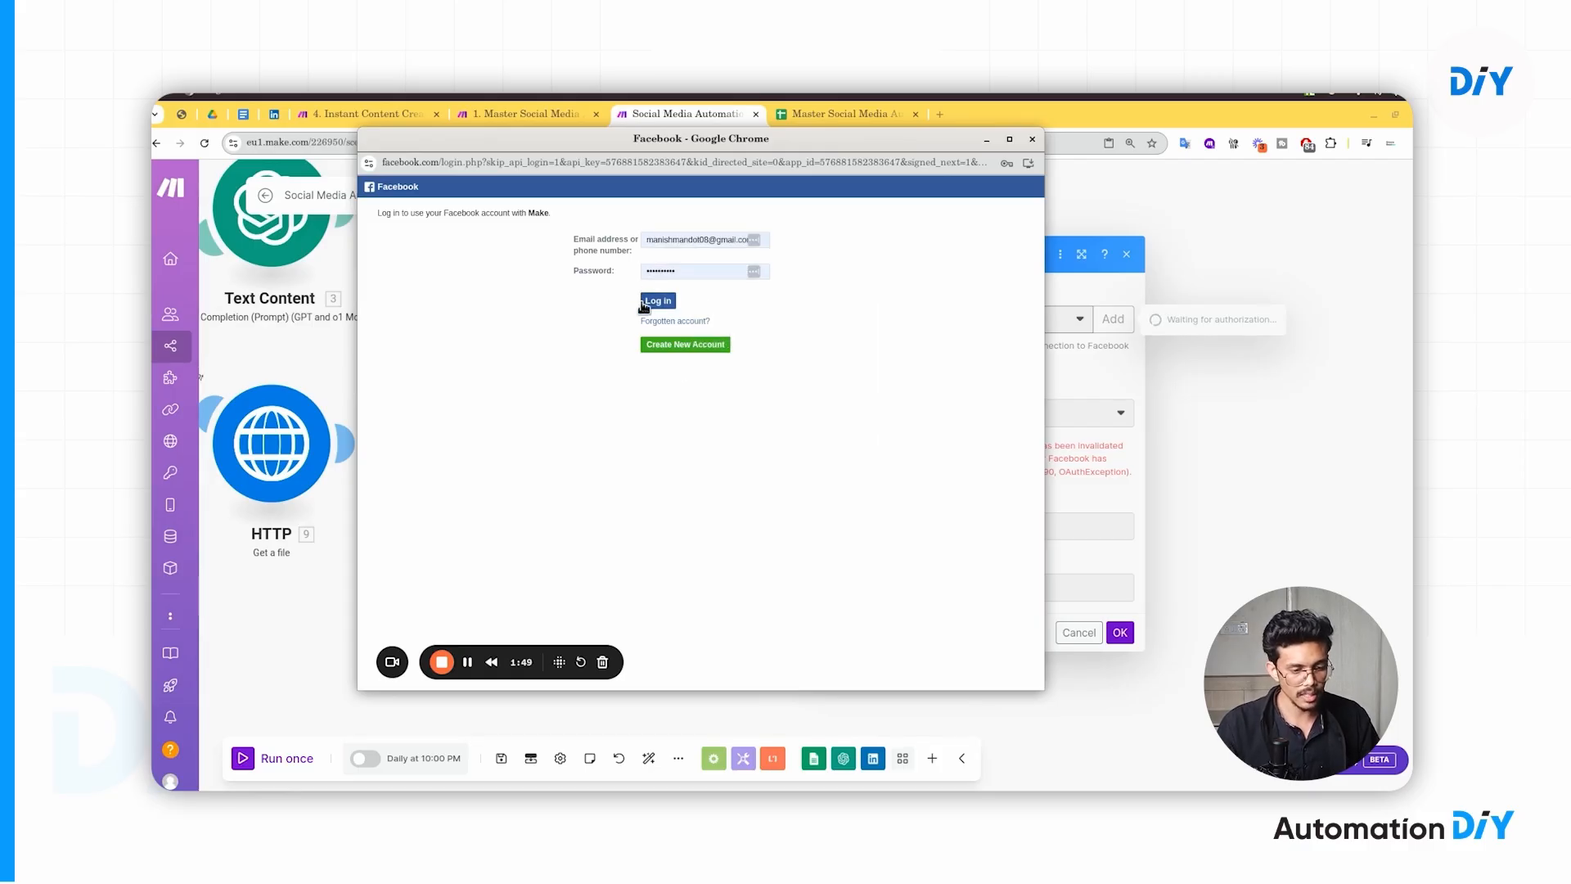
{"action": "left_click", "coordinate": [1032, 140]}
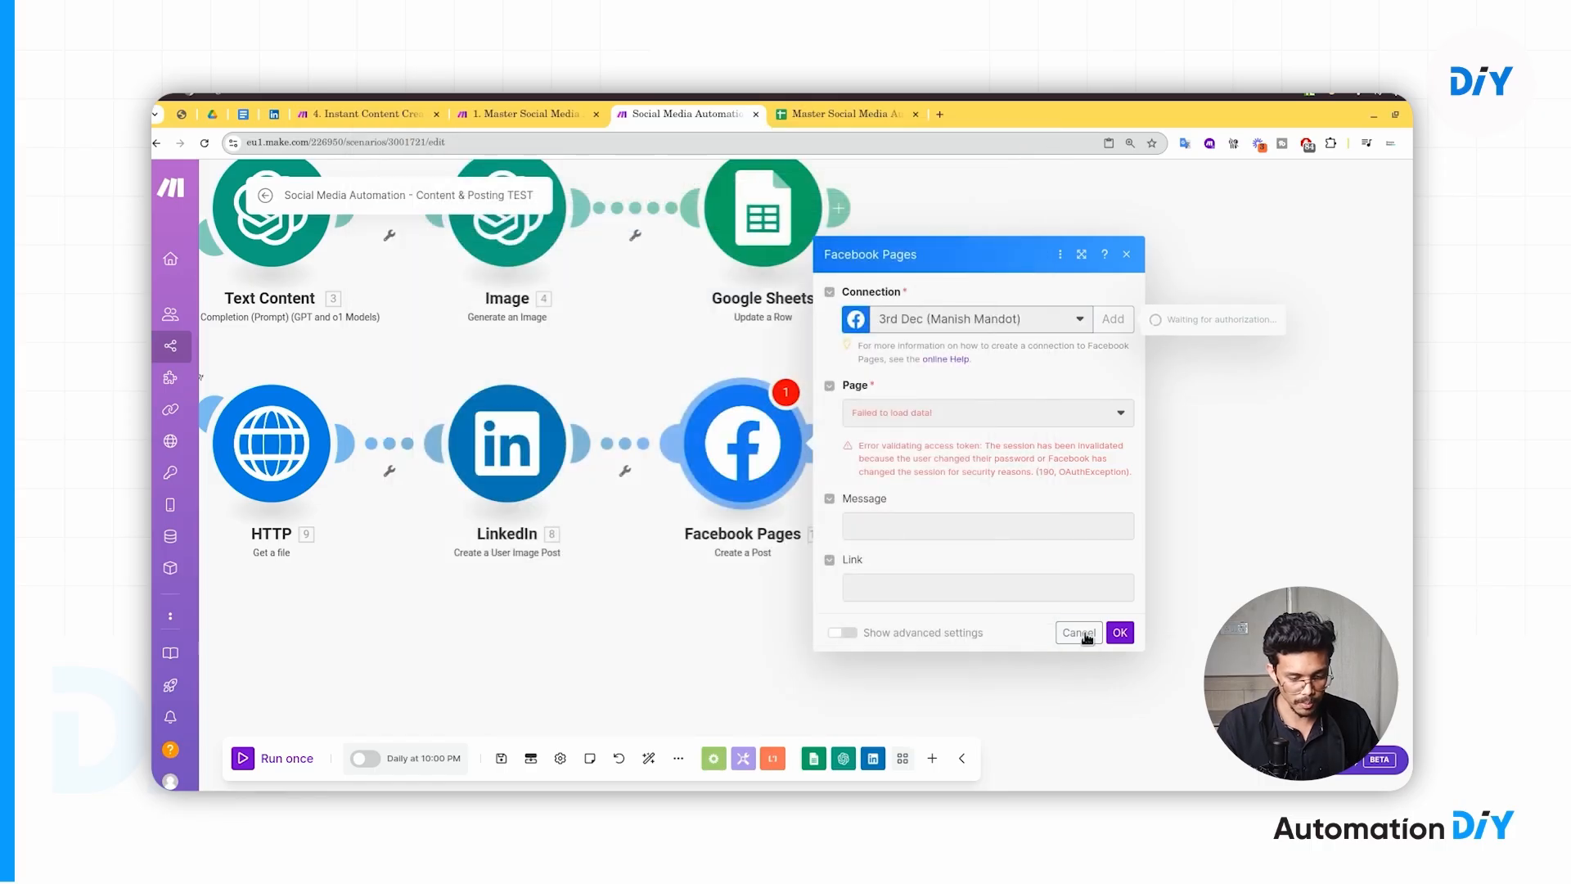
- Choose the other Facebook connection and set the Page to Brisk Learning Solutions
{"action": "left_click", "coordinate": [1012, 335]}
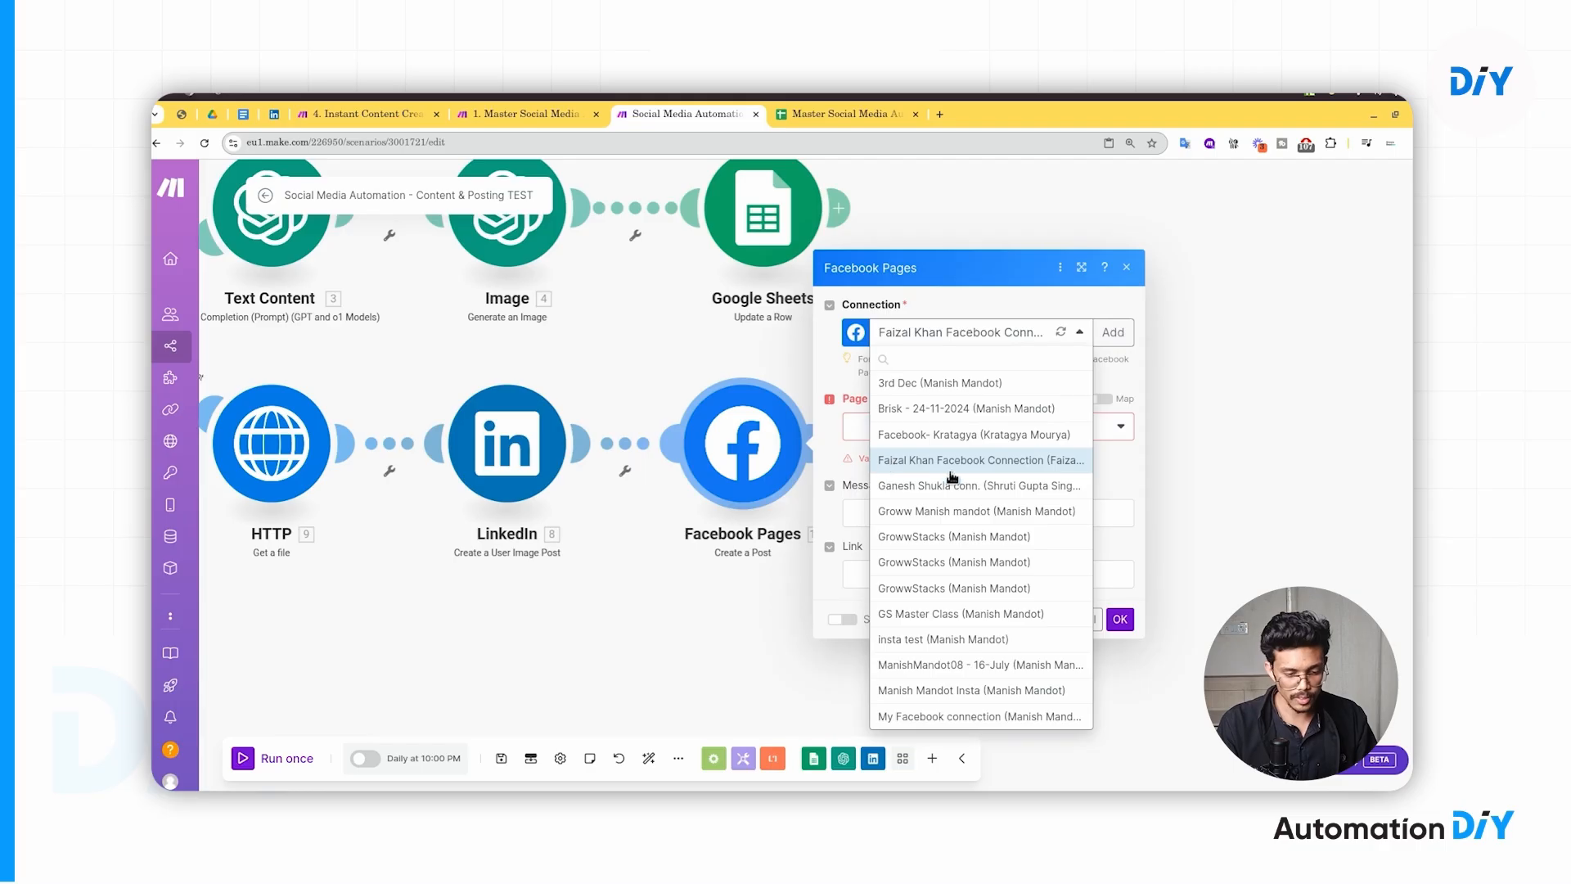
{"action": "left_click", "coordinate": [1002, 465]}
{"action": "left_click", "coordinate": [954, 427]}
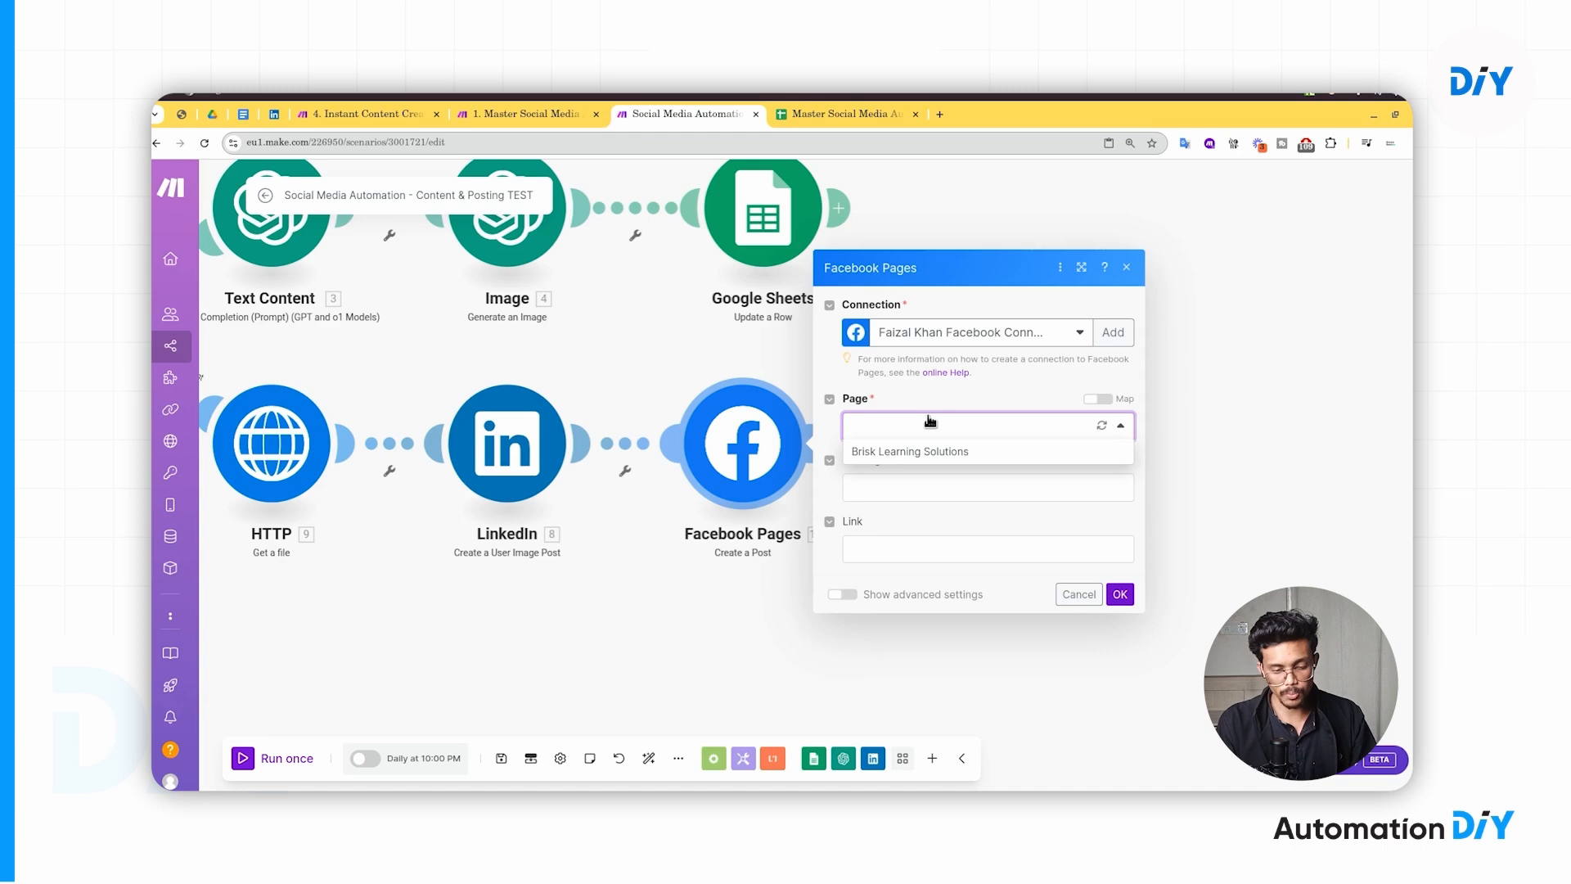
{"action": "left_click", "coordinate": [910, 455]}
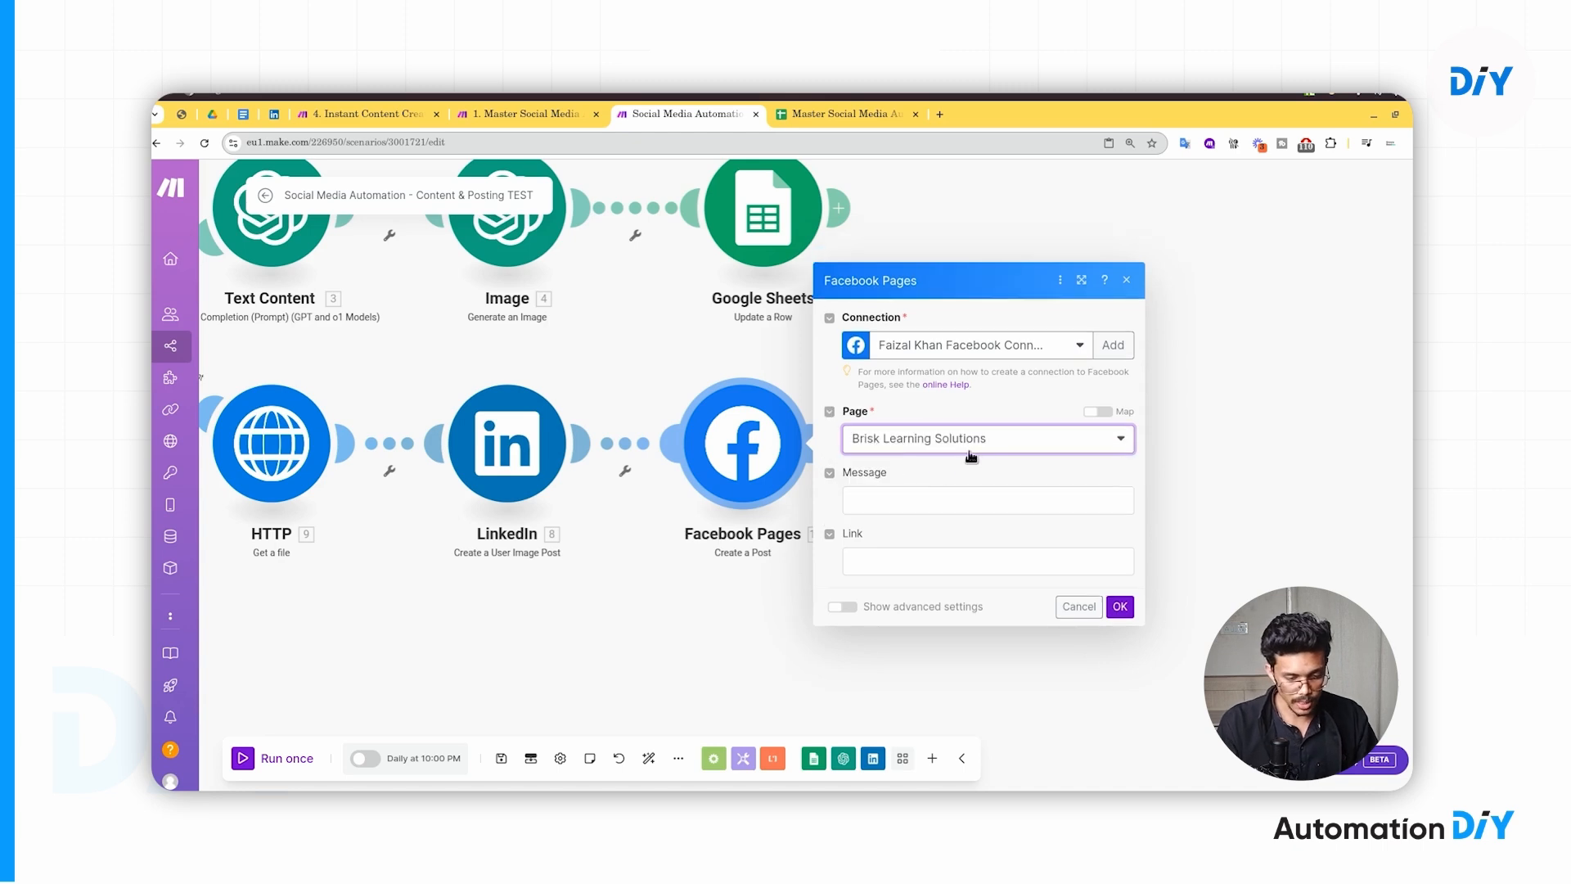
{"action": "left_click", "coordinate": [918, 503]}
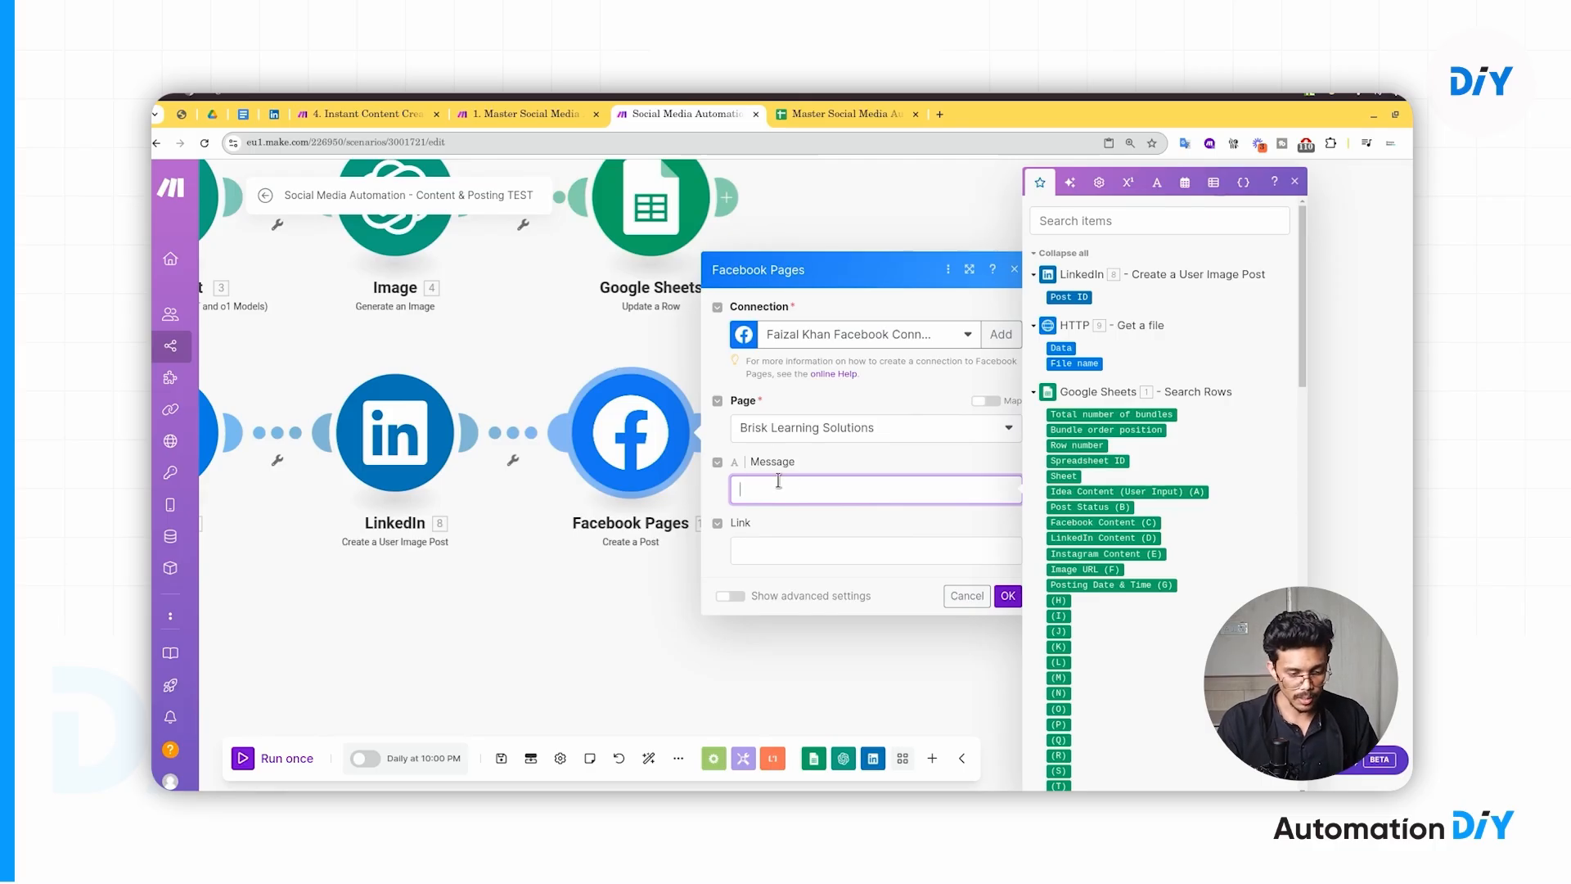
- Check the sheet to see which column holds the Facebook post text
{"action": "left_click", "coordinate": [765, 554]}
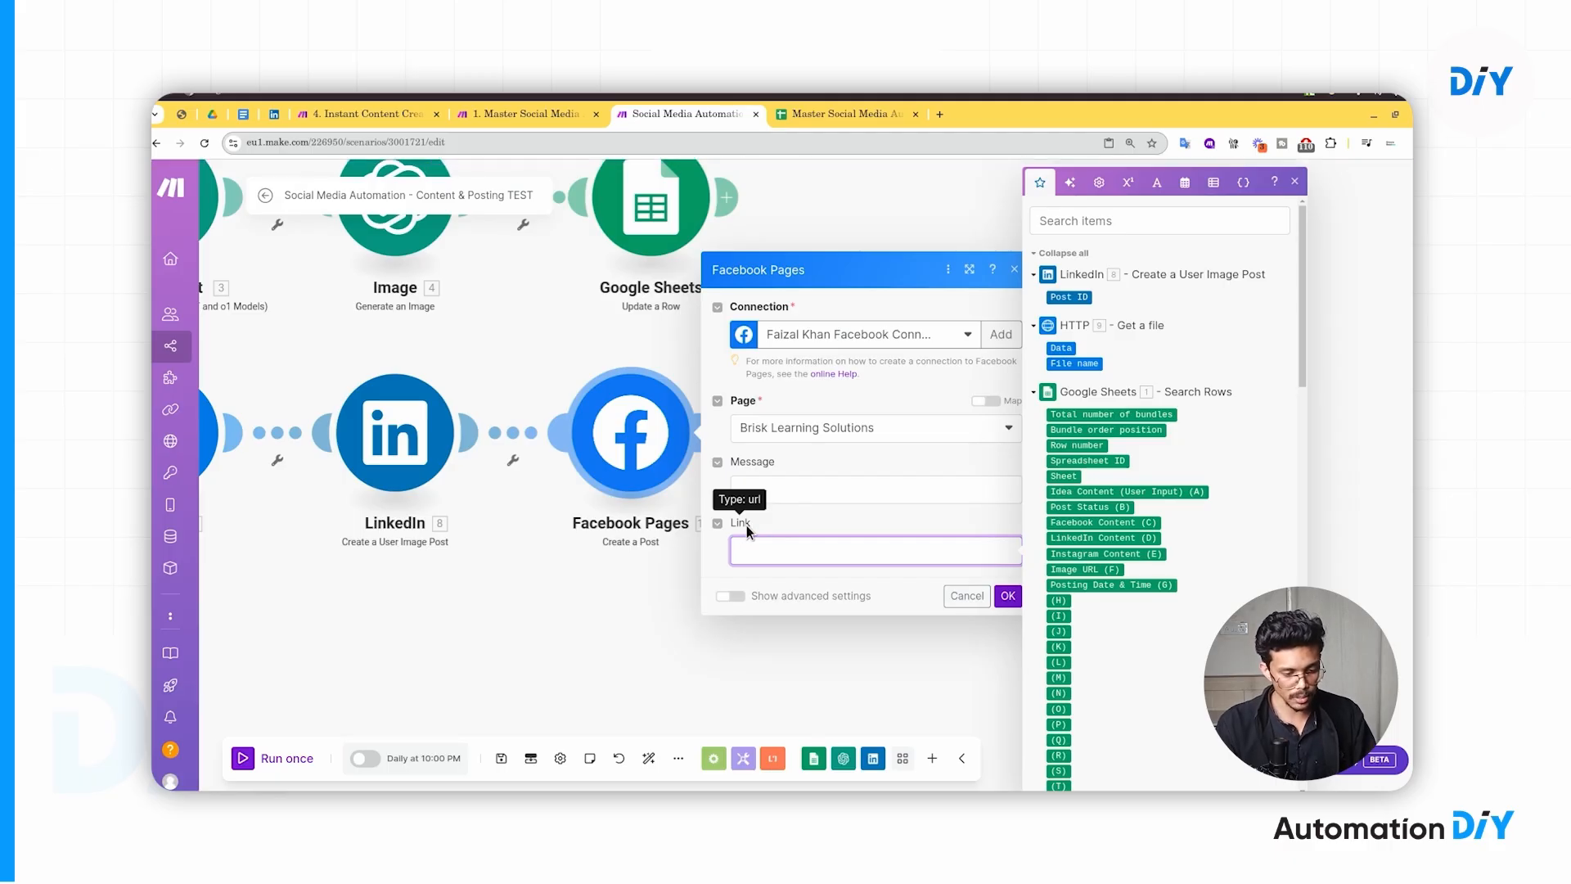
{"action": "left_click", "coordinate": [784, 495]}
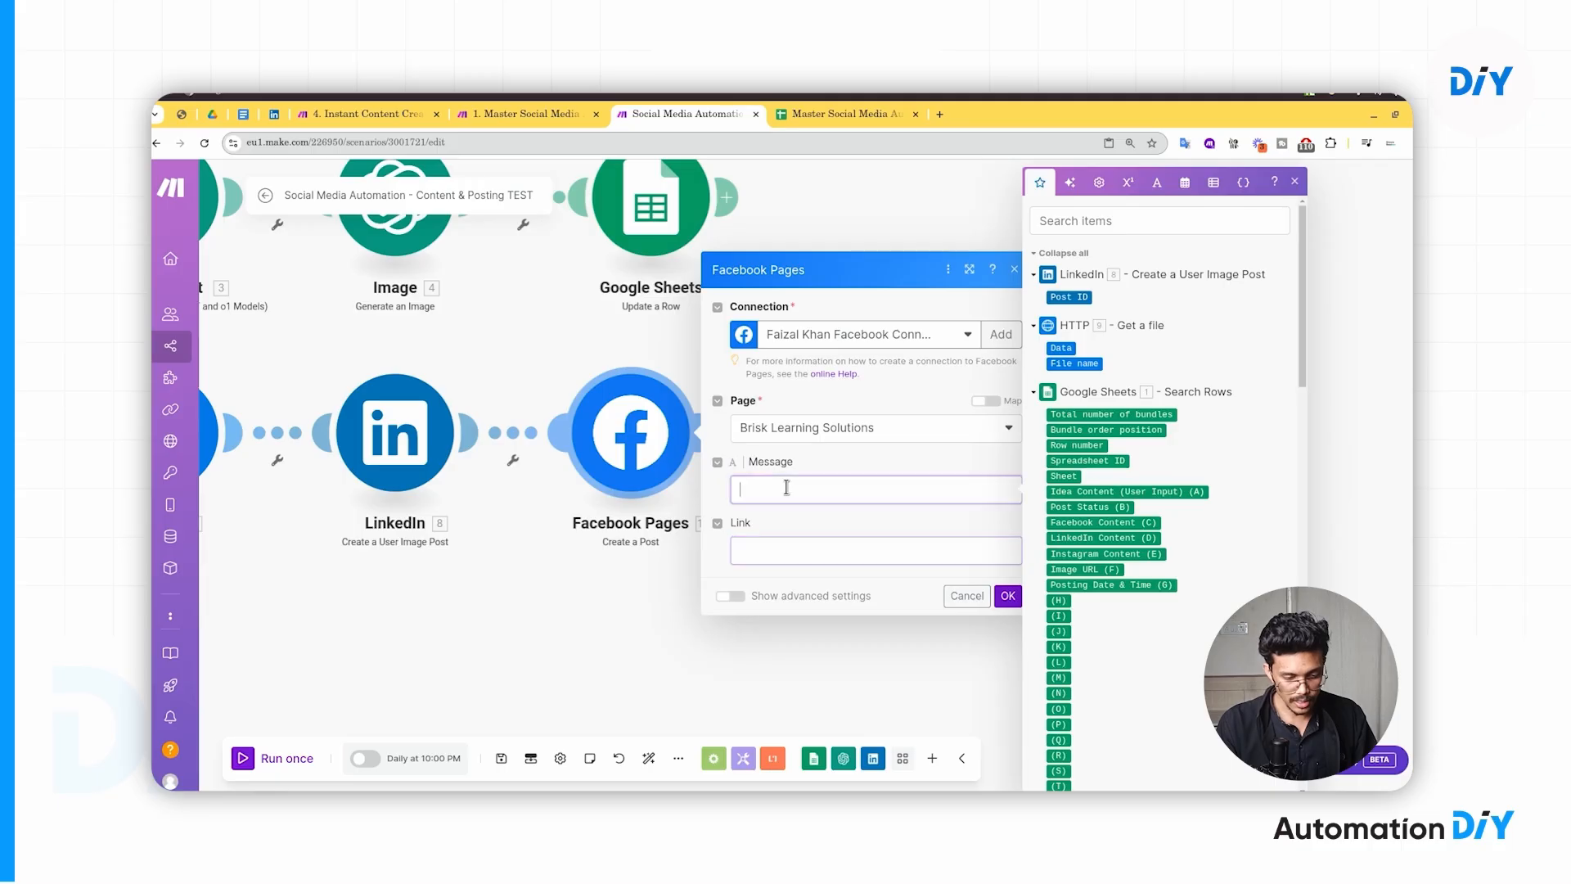
{"action": "scroll", "coordinate": [1133, 409], "scroll_direction": "down", "scroll_amount": 3}
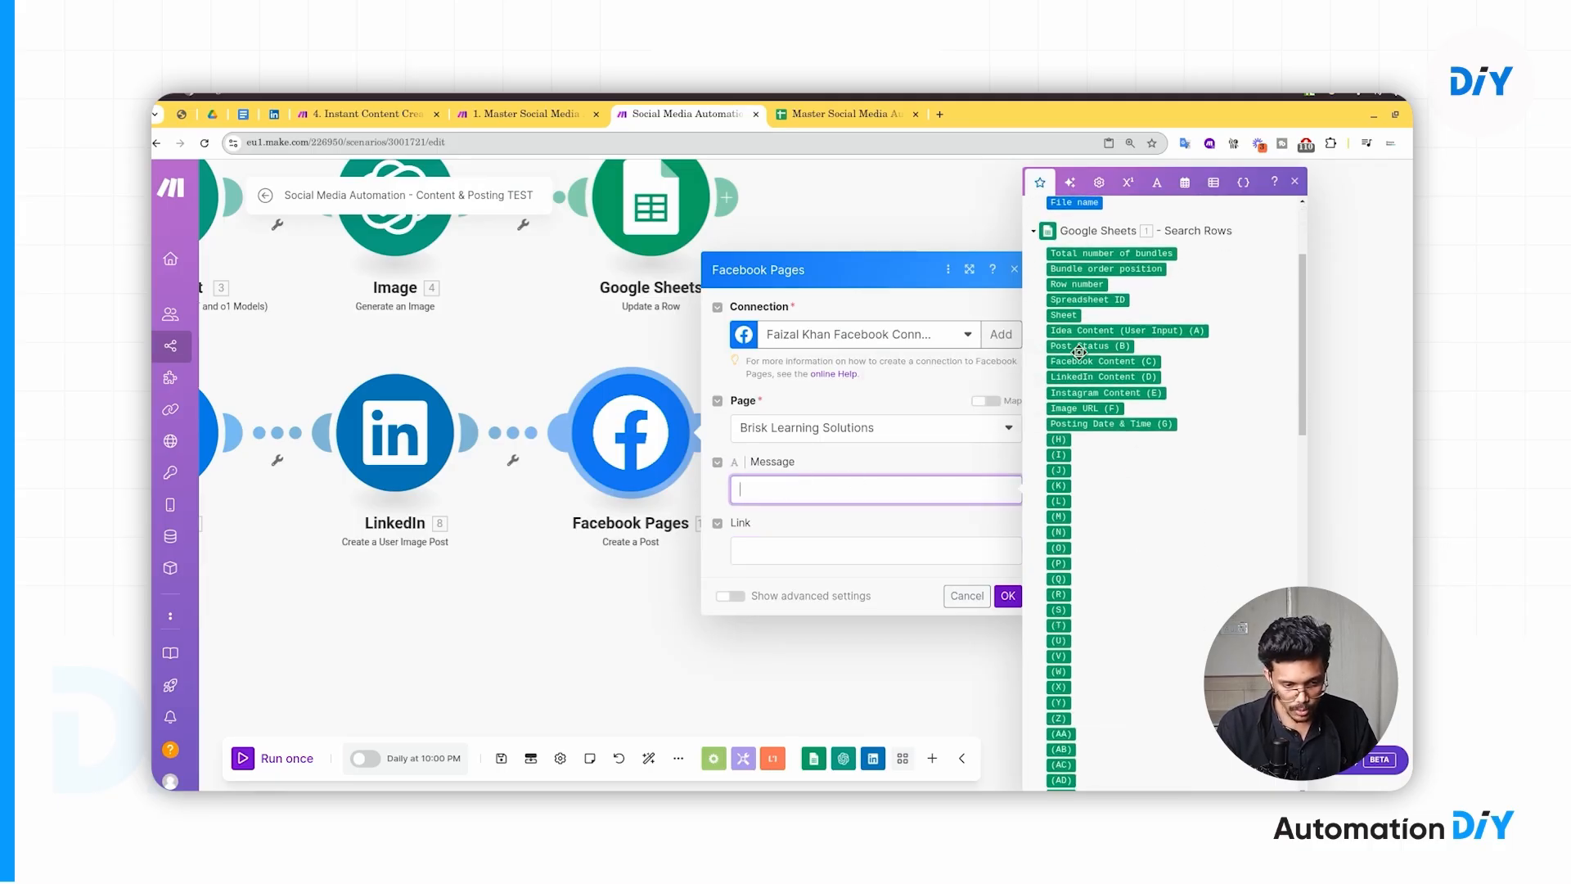
{"action": "left_click", "coordinate": [860, 115]}
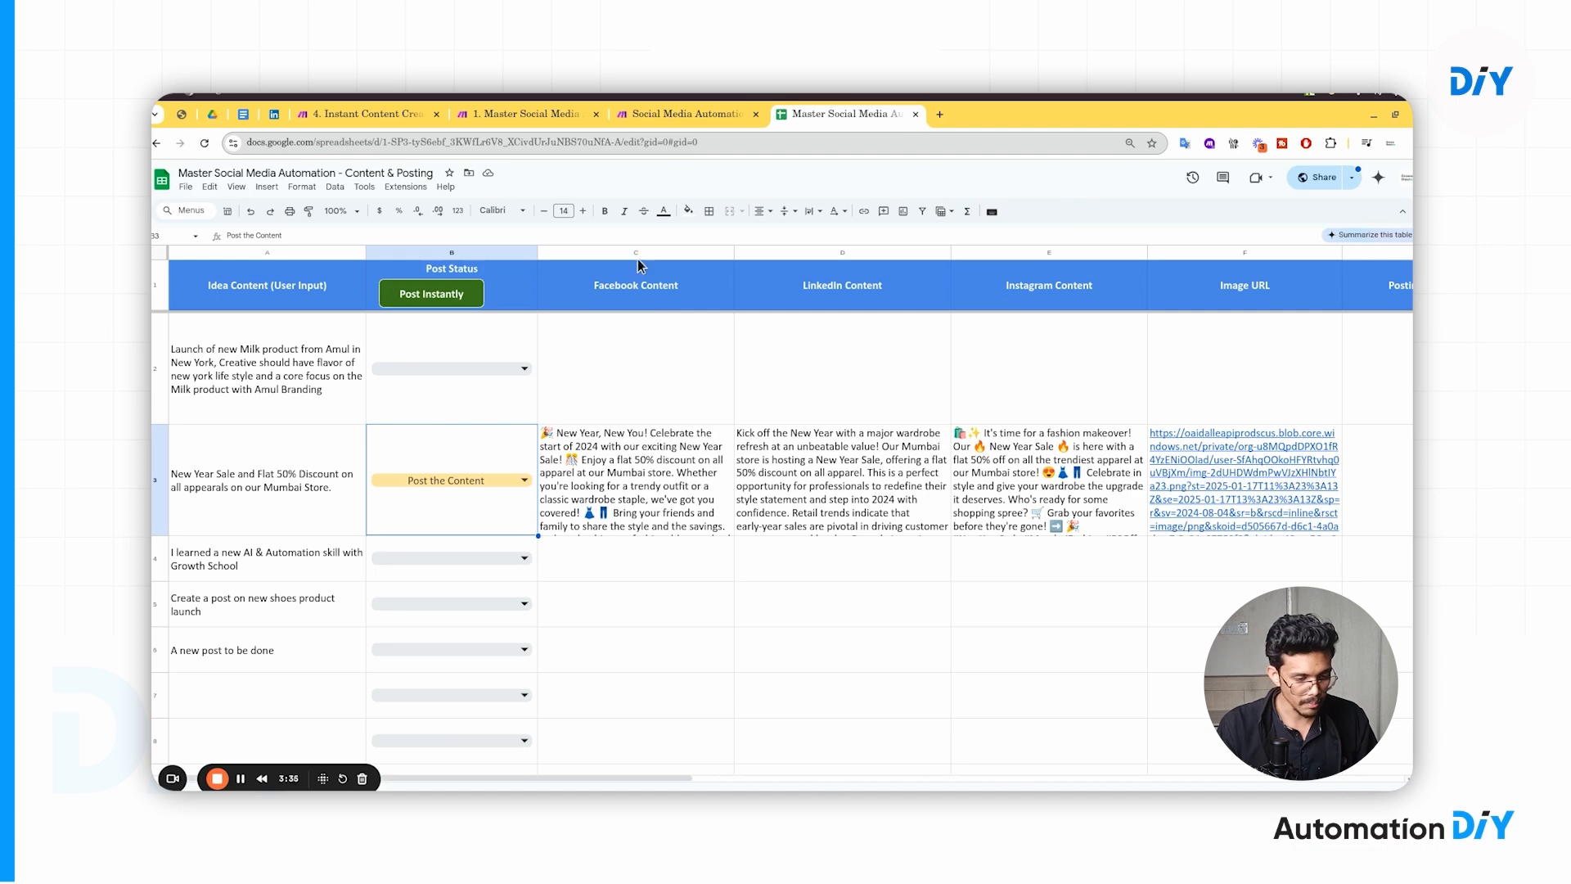
{"action": "left_click", "coordinate": [691, 115]}
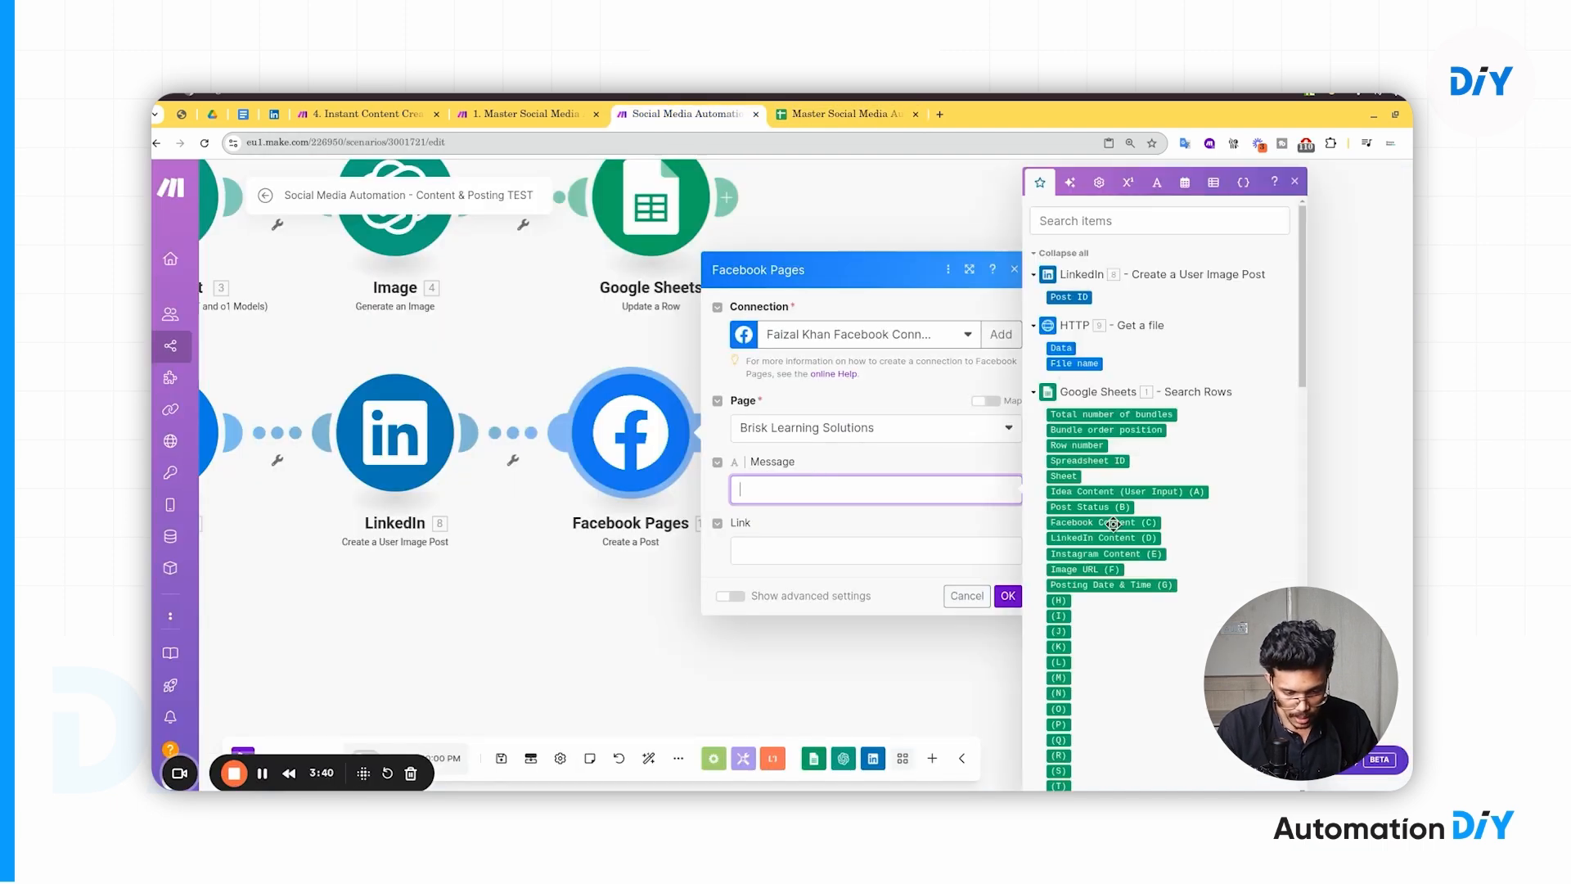
- Map 1. Facebook Content (C) into Message and 1. Image URL (F) into Link, then save
{"action": "left_click", "coordinate": [1101, 523]}
{"action": "left_click", "coordinate": [788, 557]}
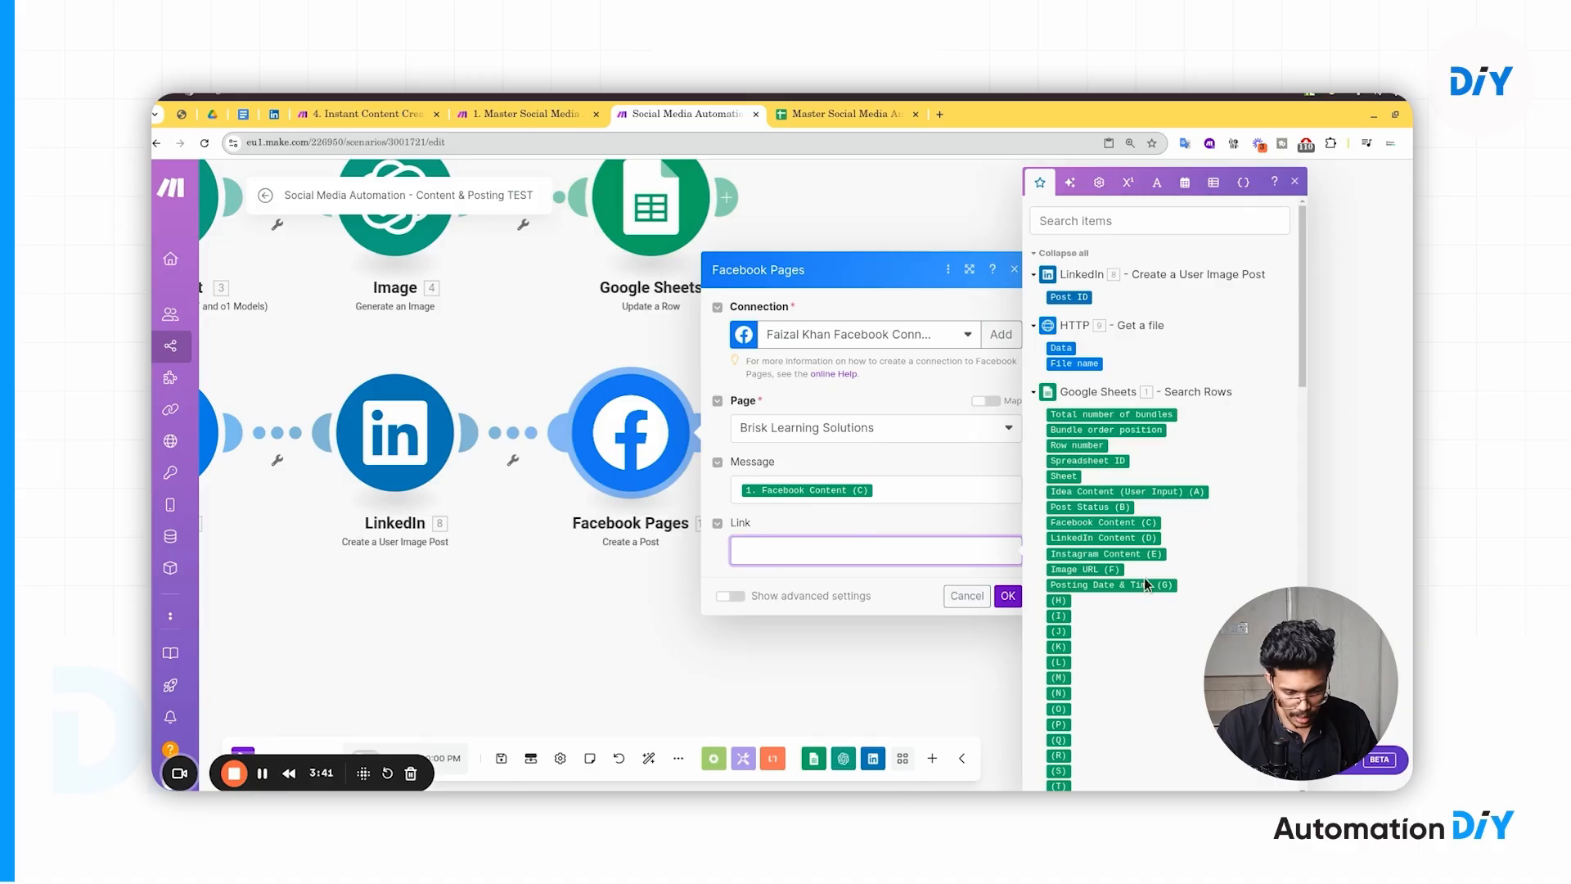
{"action": "left_click", "coordinate": [1086, 569]}
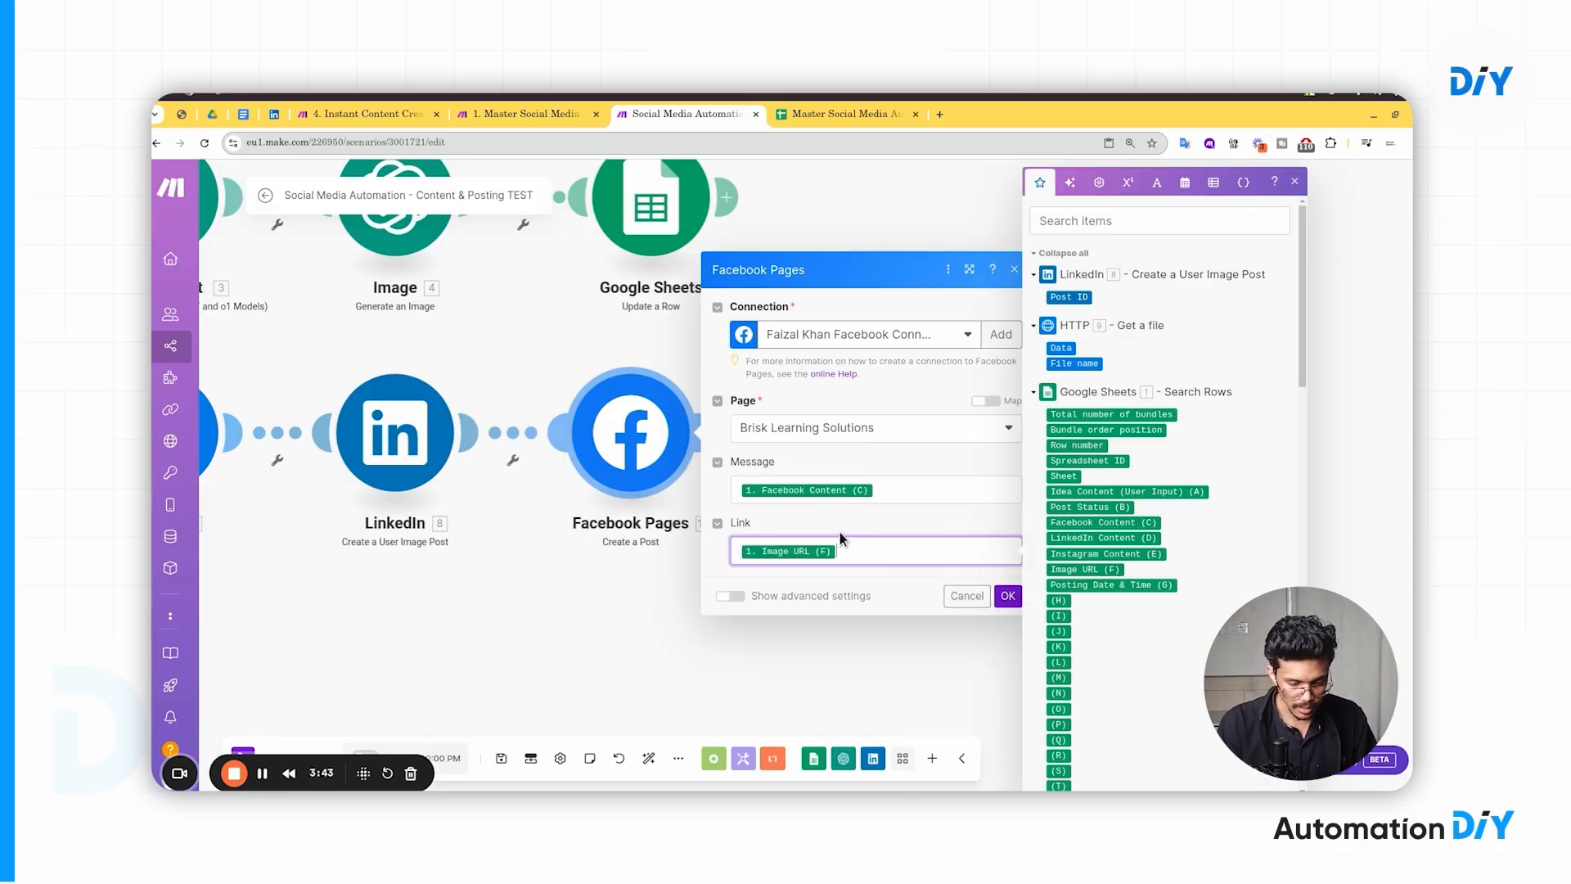
{"action": "left_click", "coordinate": [818, 520]}
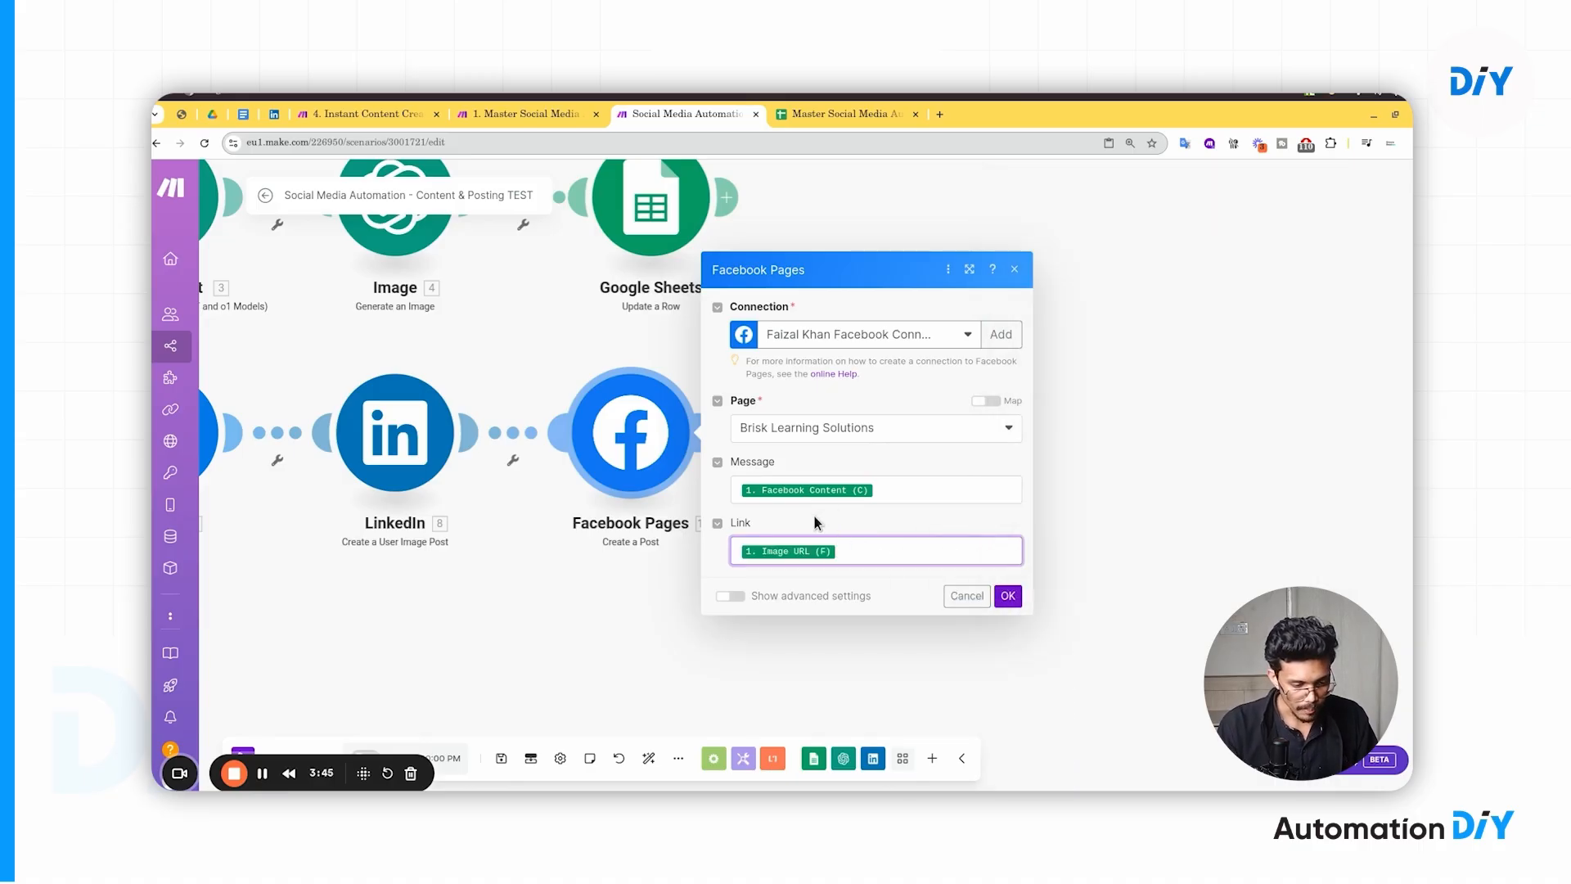
{"action": "left_click", "coordinate": [1005, 597]}
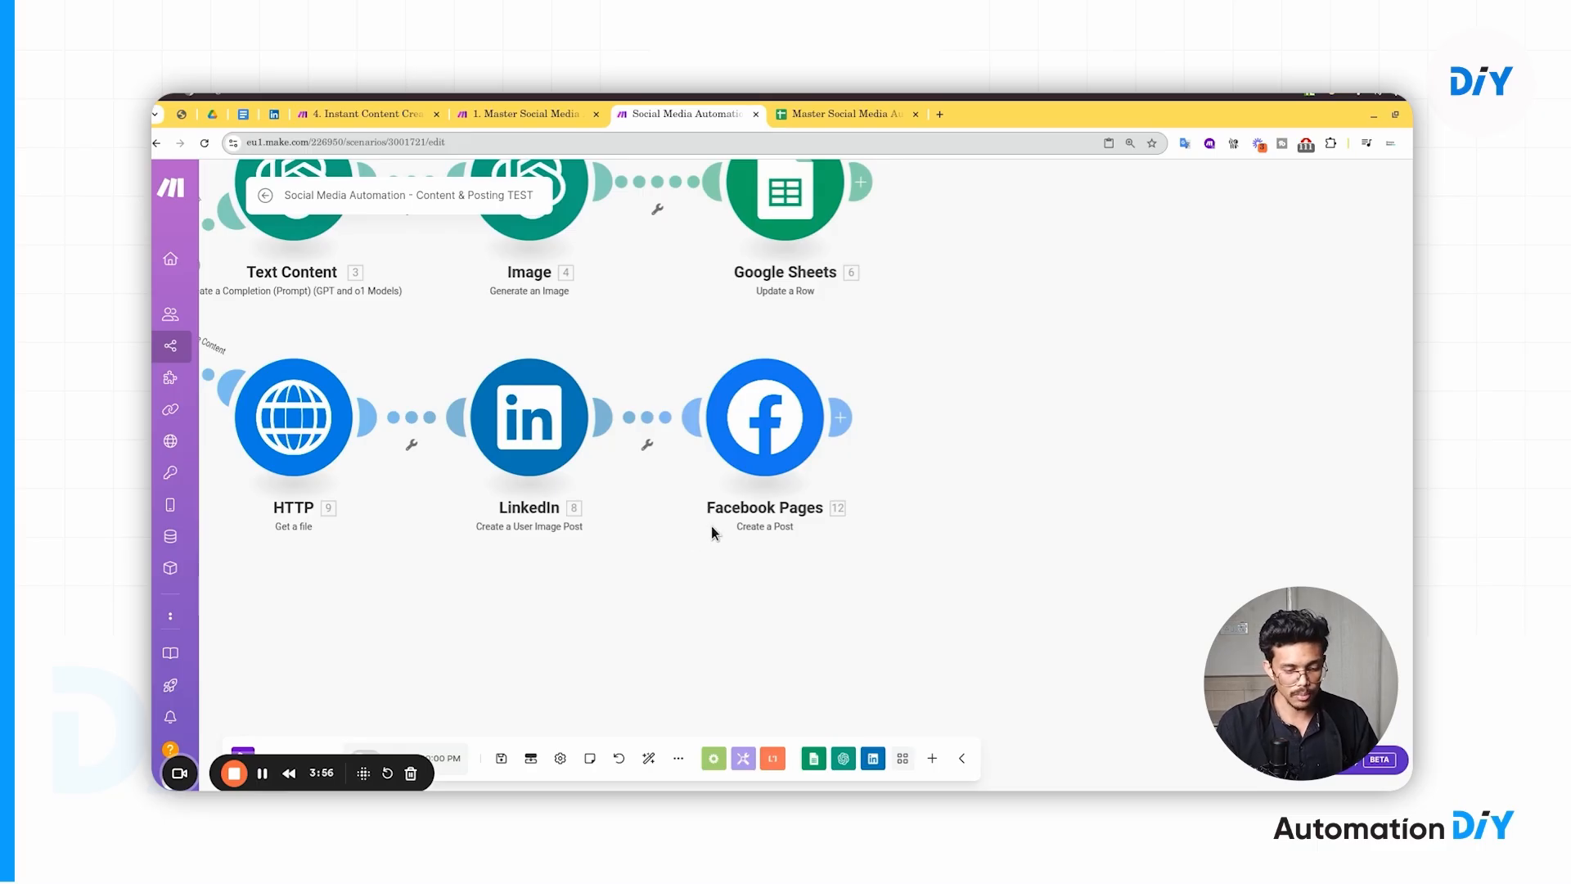
- Add a module after Facebook Pages by searching 'inst' and picking Instagram for Business
{"action": "left_click", "coordinate": [843, 421]}
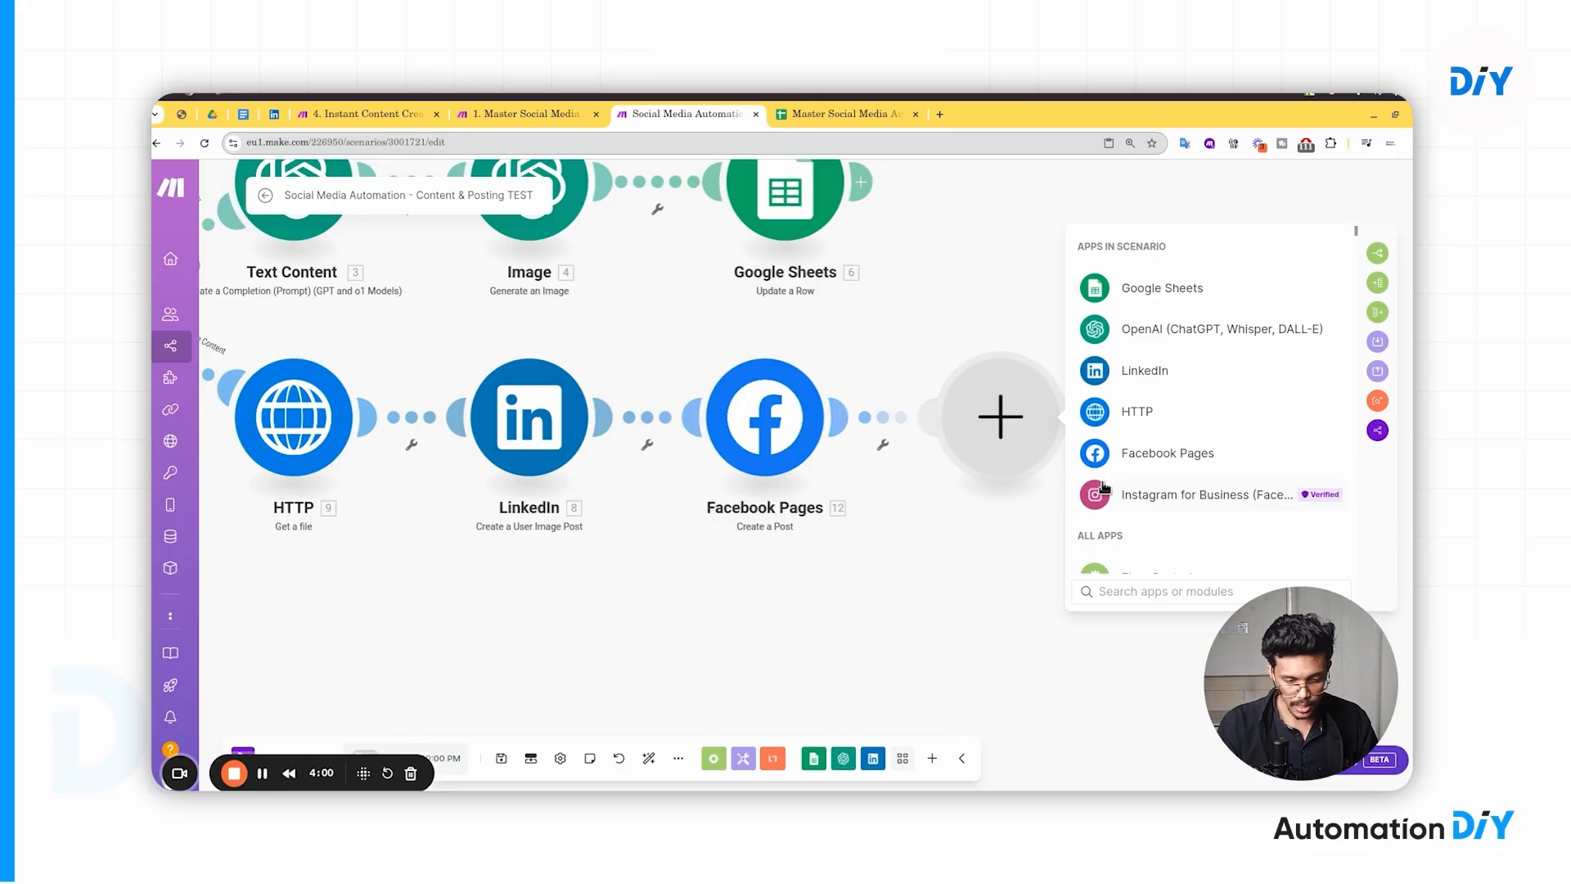
{"action": "left_click", "coordinate": [1102, 595]}
{"action": "type", "text": "insta"}
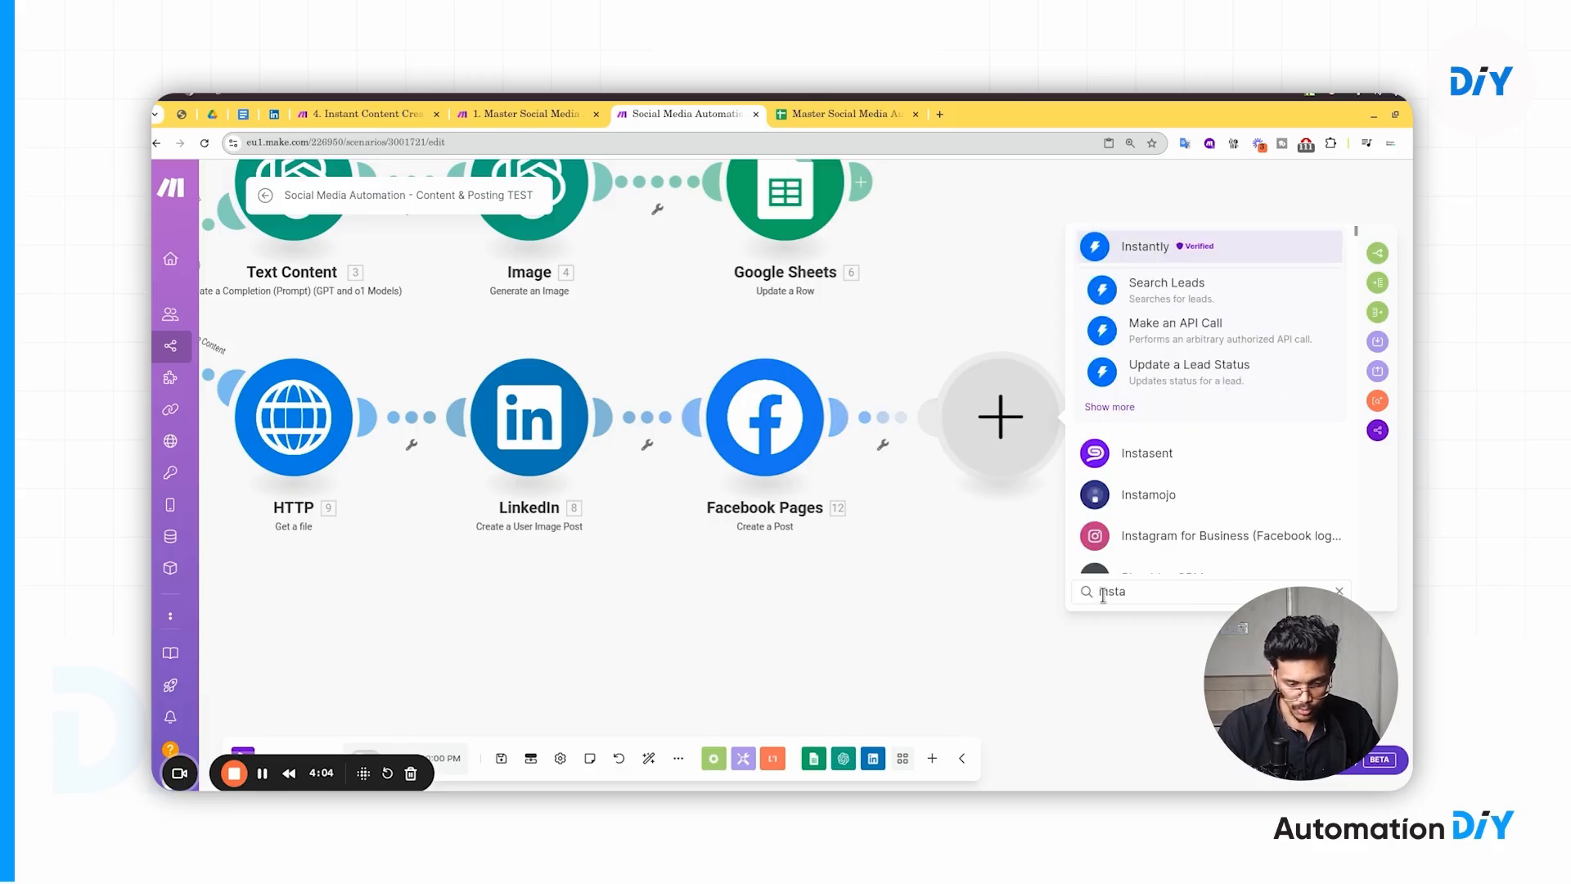
{"action": "scroll", "coordinate": [1146, 458], "scroll_direction": "down", "scroll_amount": 2}
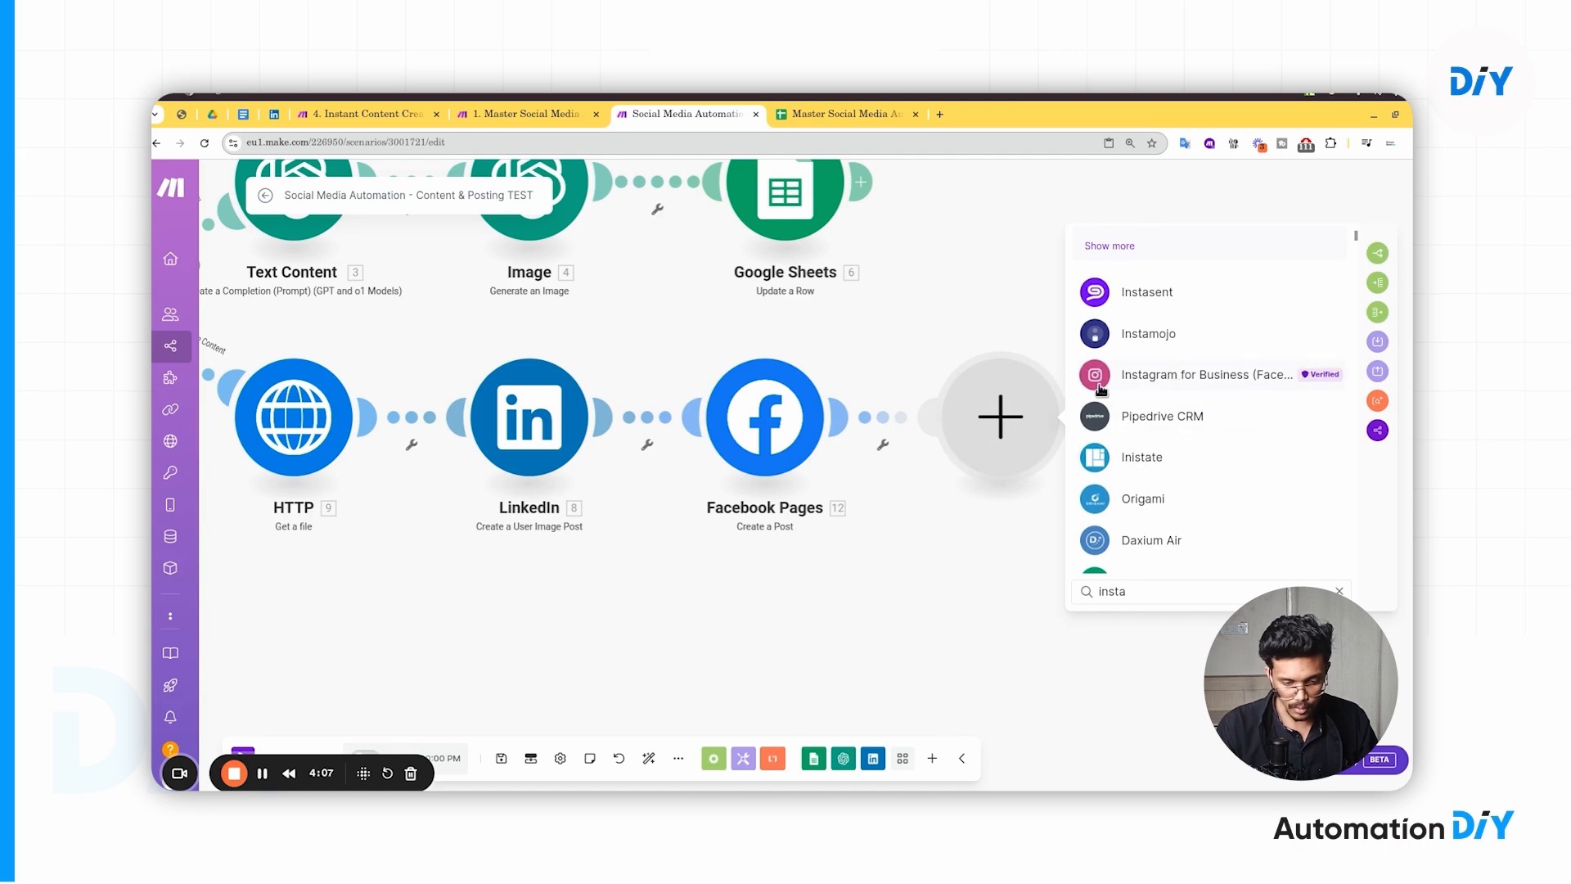
{"action": "left_click", "coordinate": [1196, 375]}
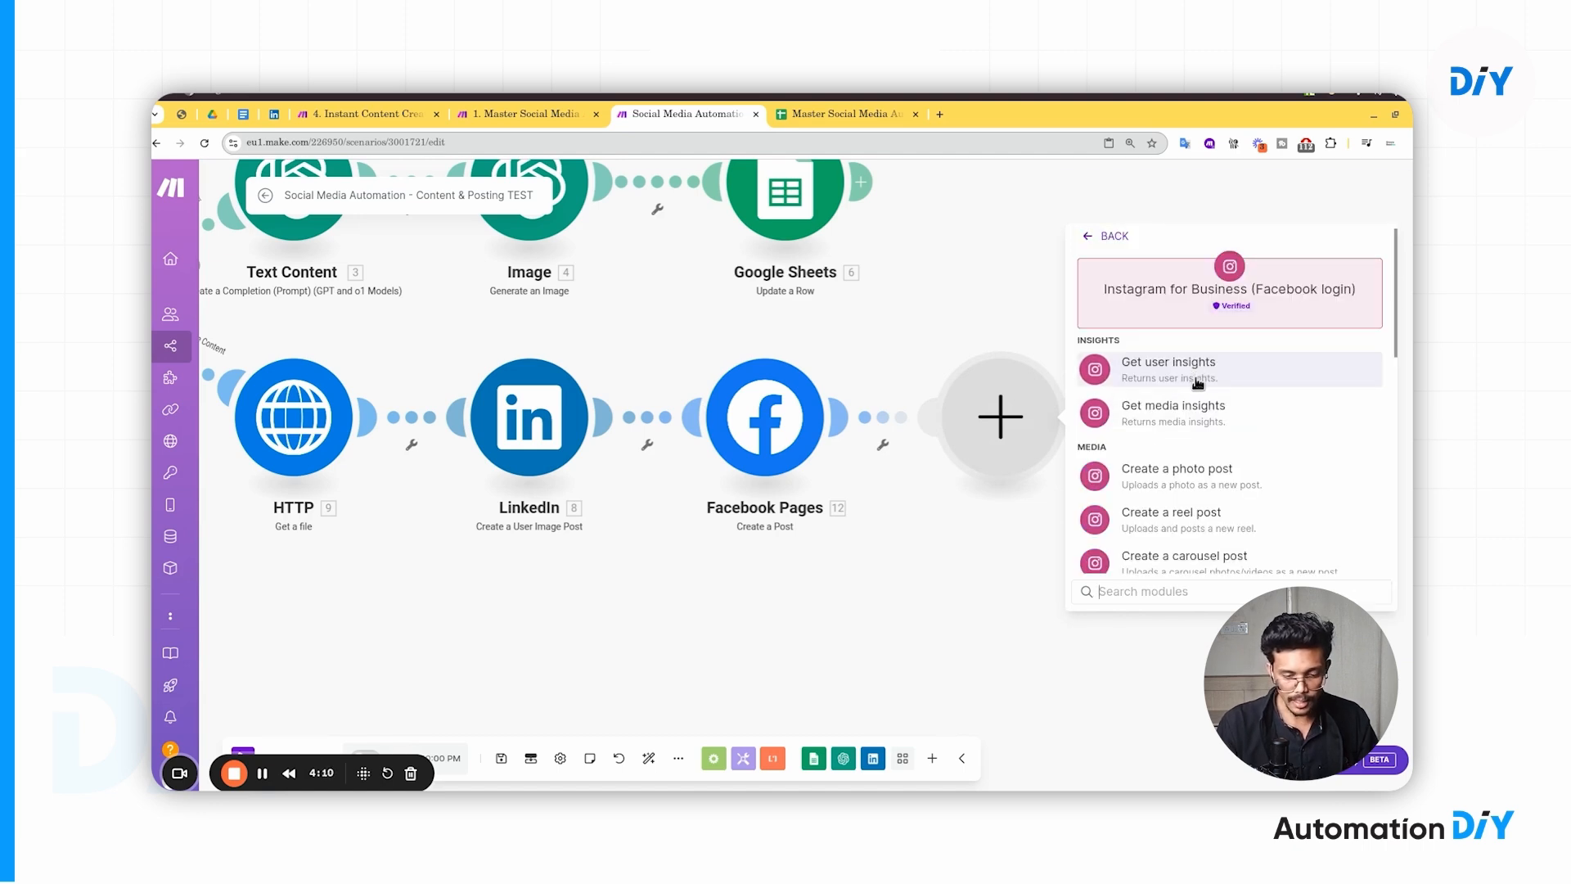
- Choose the Create a photo post action from the Instagram for Business list
{"action": "scroll", "coordinate": [1206, 495], "scroll_direction": "down", "scroll_amount": 1}
{"action": "scroll", "coordinate": [1205, 495], "scroll_direction": "down", "scroll_amount": 3}
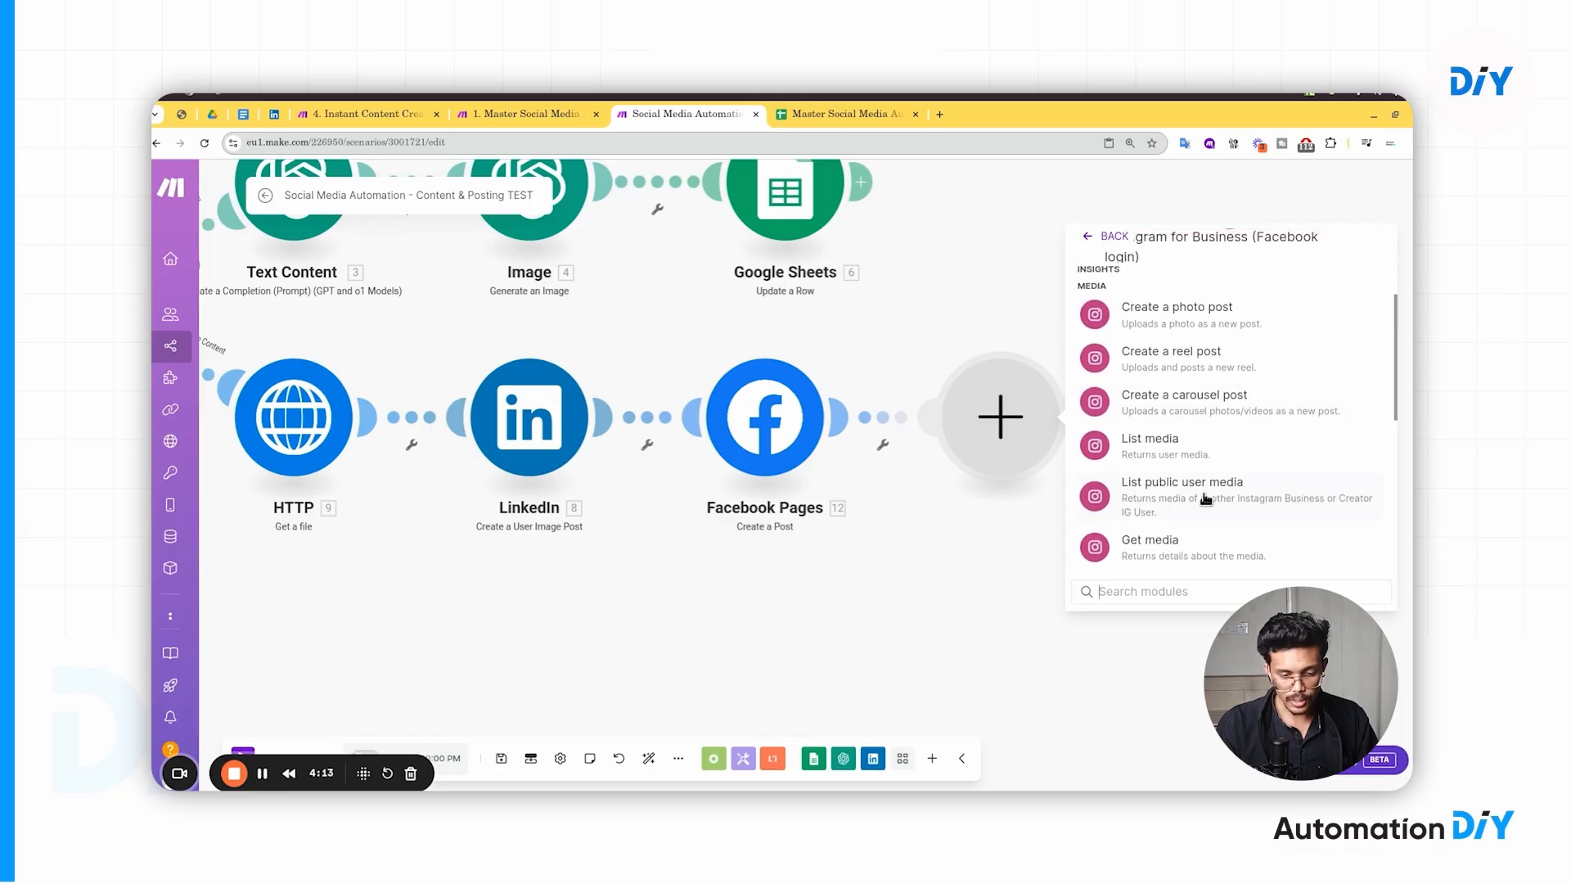
{"action": "scroll", "coordinate": [1205, 497], "scroll_direction": "up", "scroll_amount": 5}
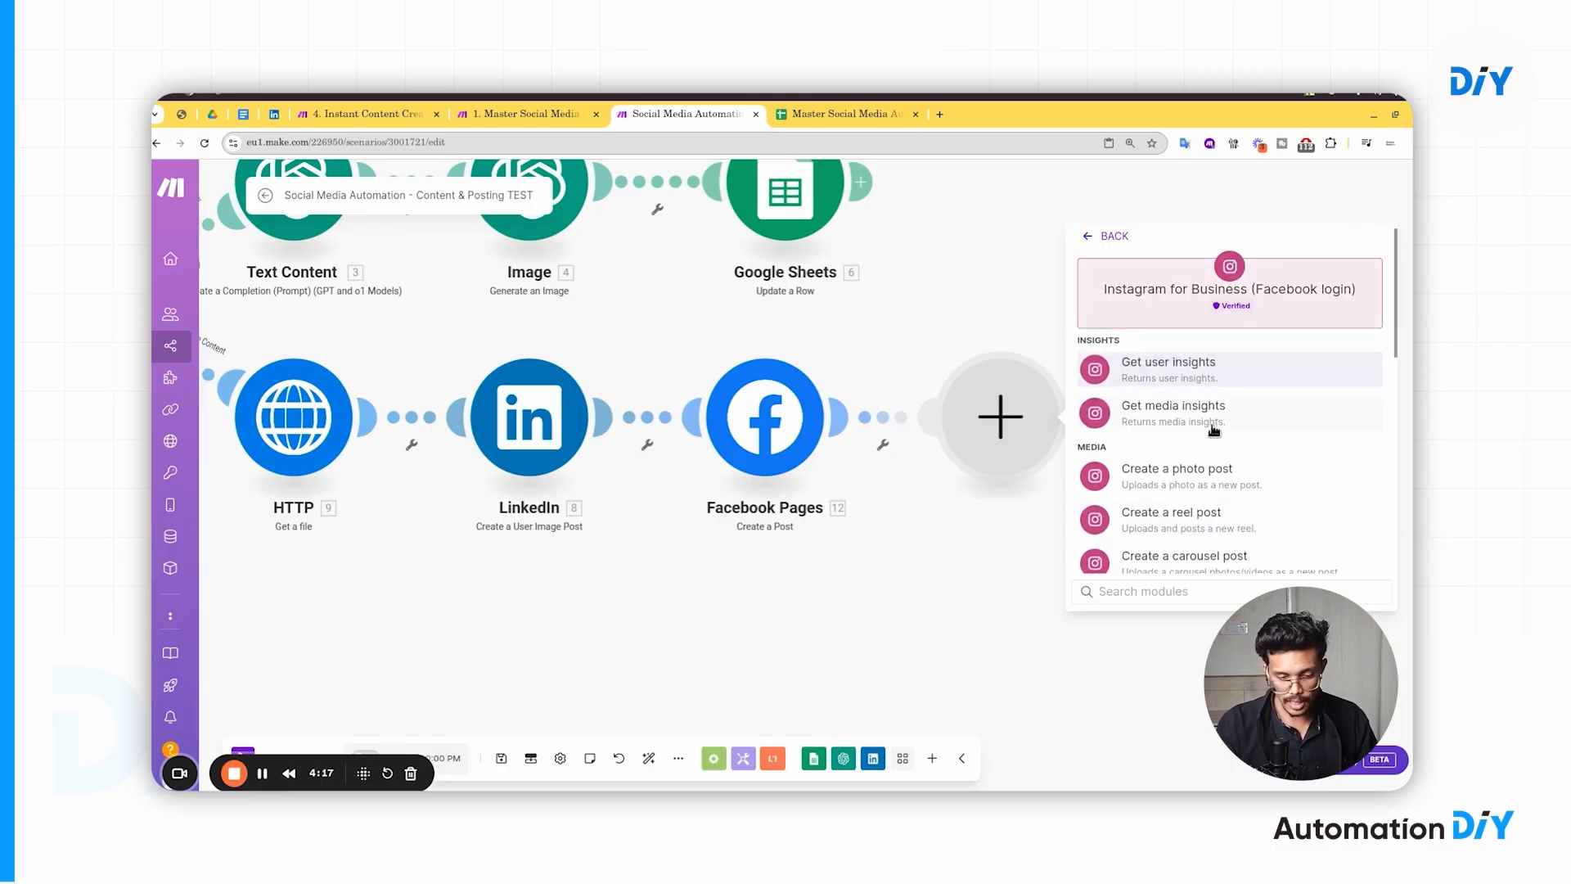
{"action": "scroll", "coordinate": [1213, 417], "scroll_direction": "down", "scroll_amount": 1}
{"action": "scroll", "coordinate": [1213, 431], "scroll_direction": "down", "scroll_amount": 2}
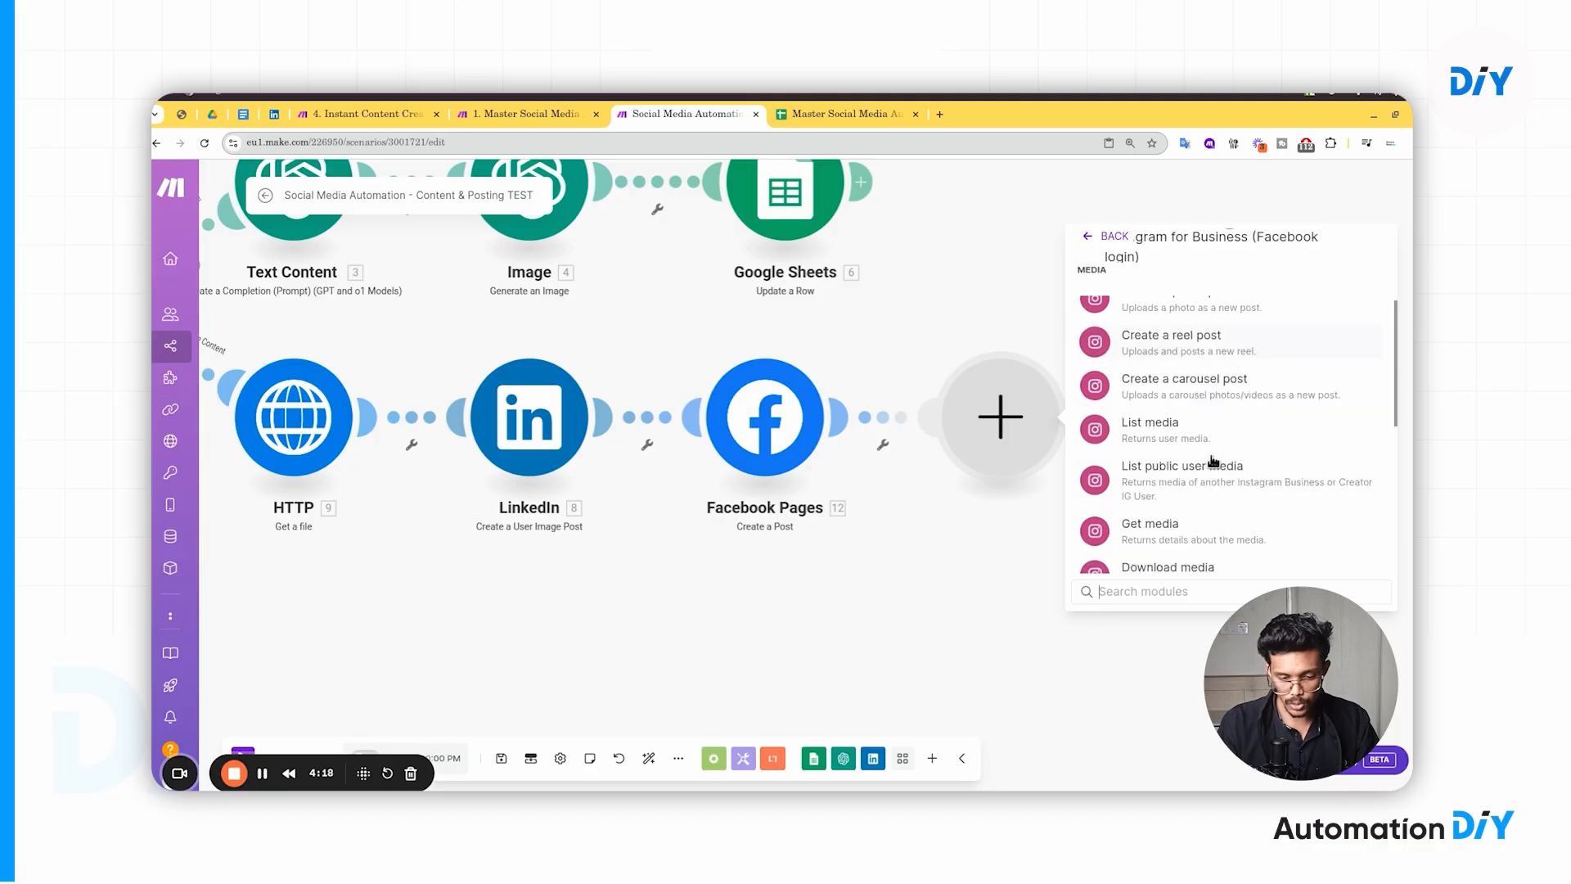
{"action": "scroll", "coordinate": [1214, 464], "scroll_direction": "up", "scroll_amount": 2}
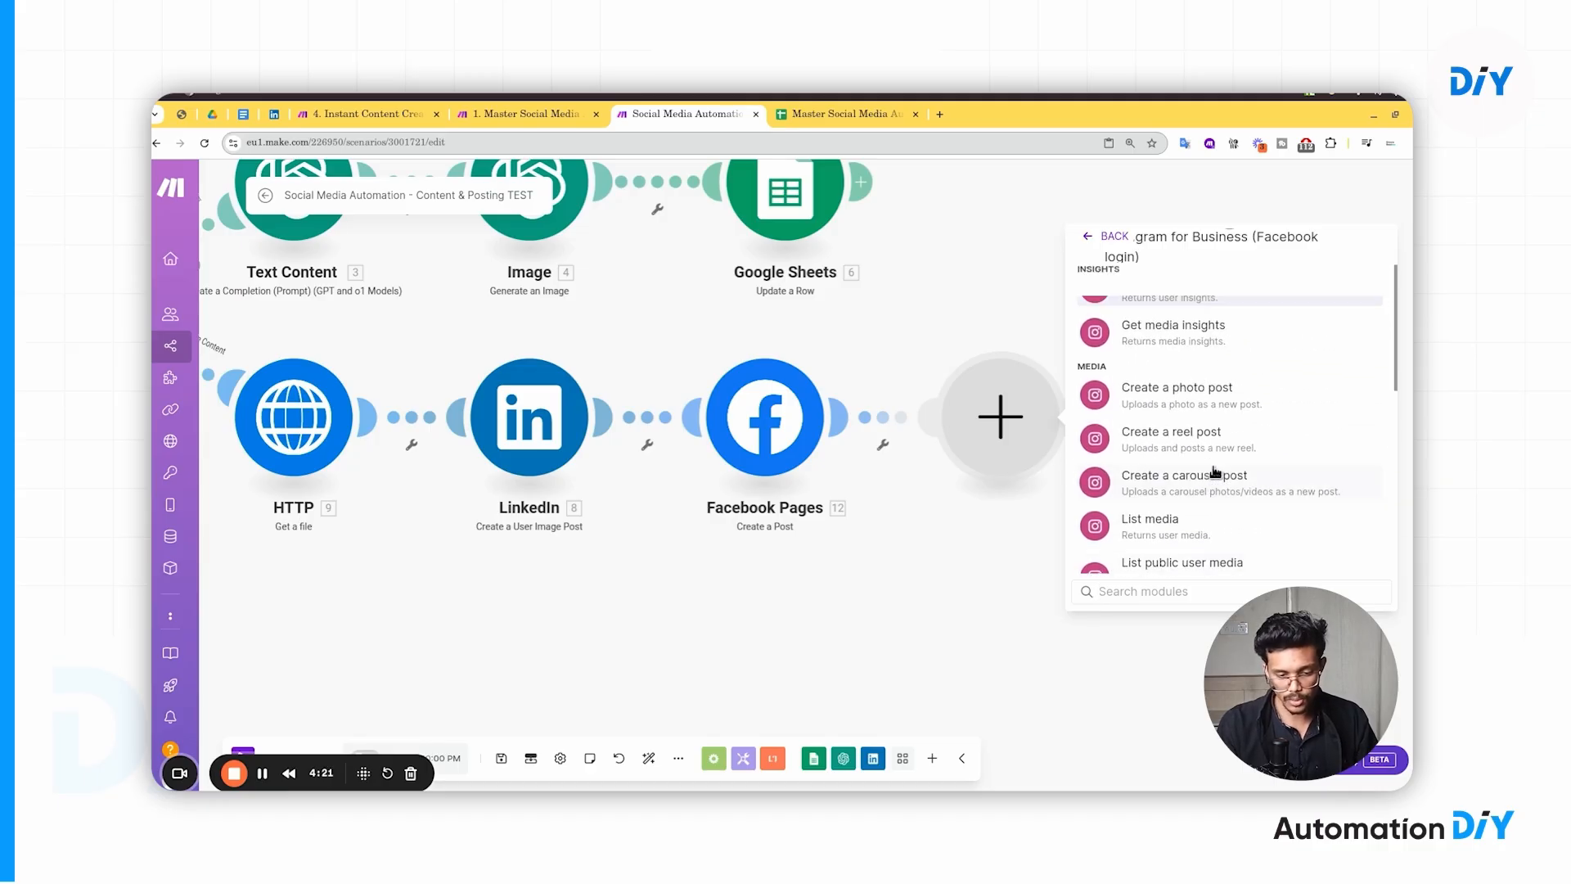
{"action": "left_click", "coordinate": [1210, 397]}
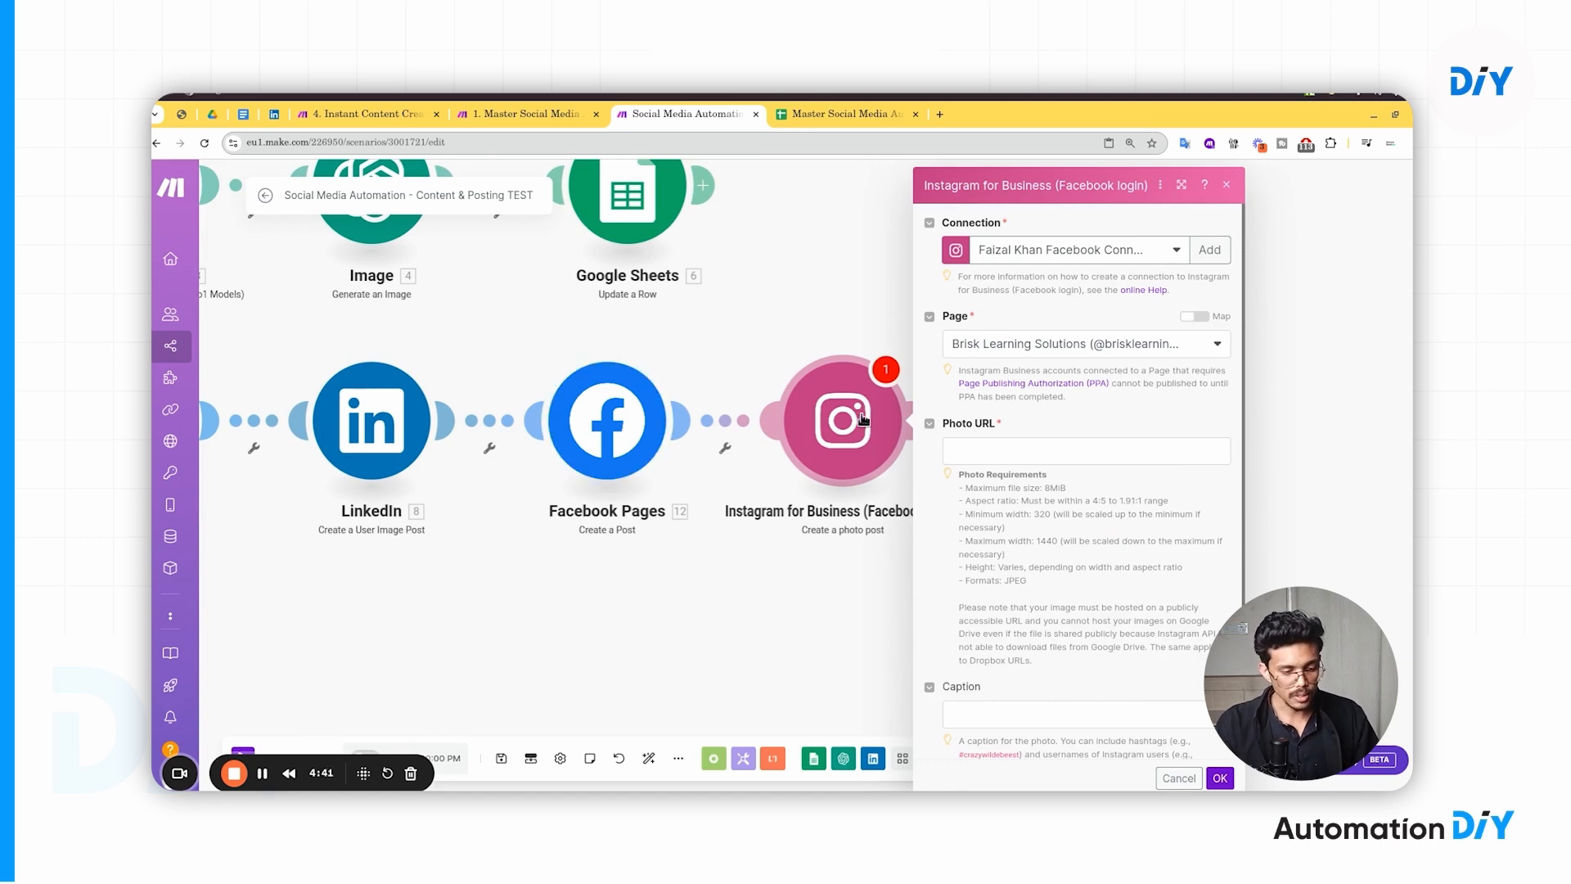
- Keep the current Facebook connection and set the Instagram post's Page to Brisk Learning Solutions
{"action": "left_click", "coordinate": [1019, 257]}
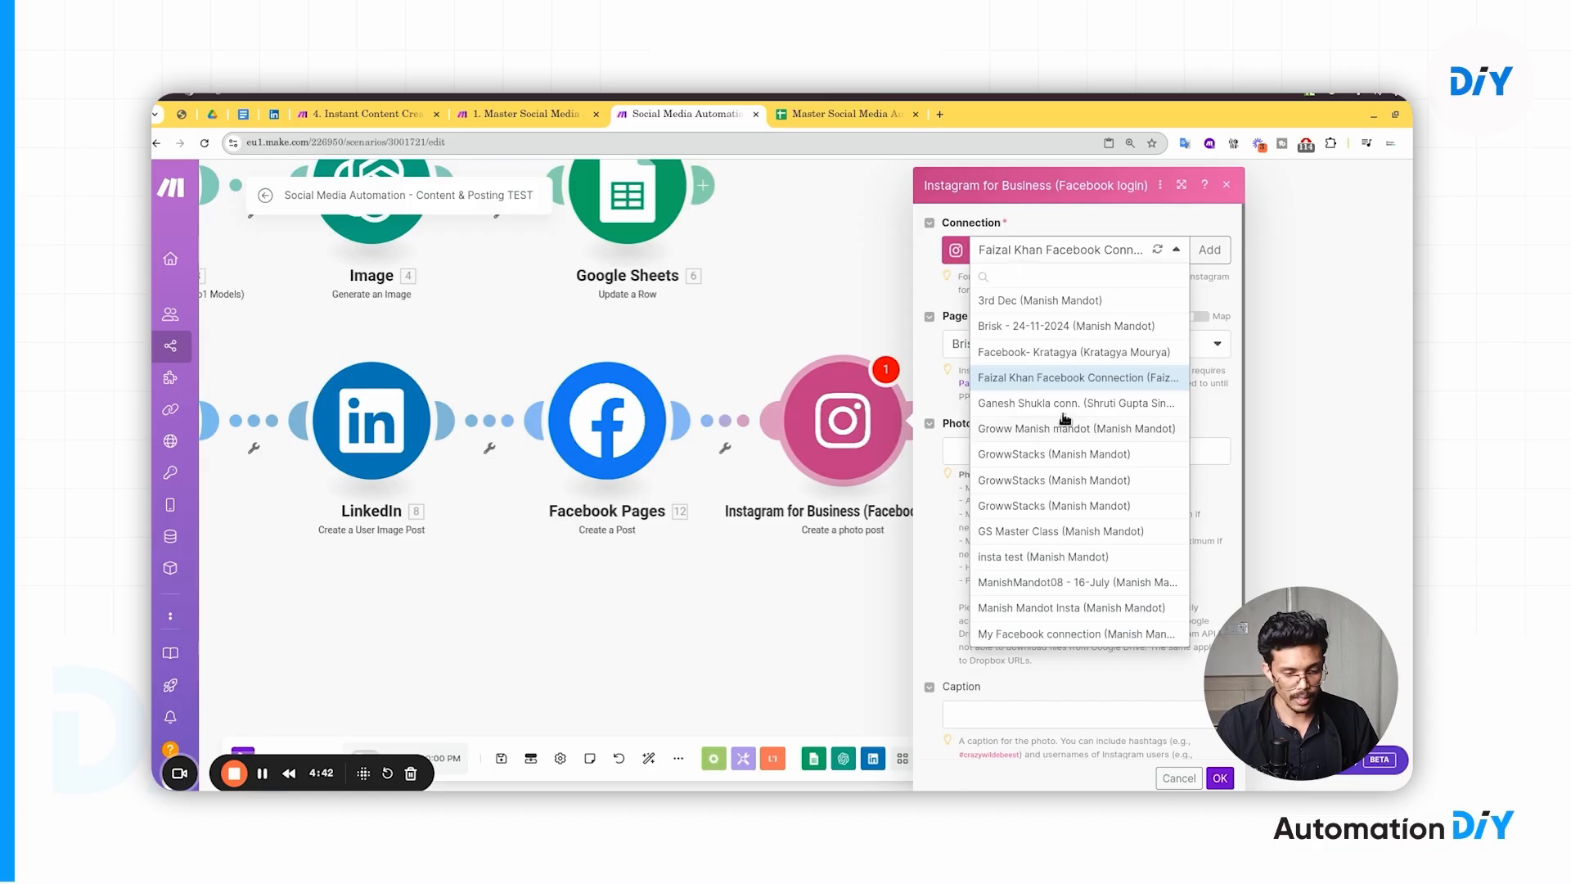
{"action": "left_click", "coordinate": [1077, 379]}
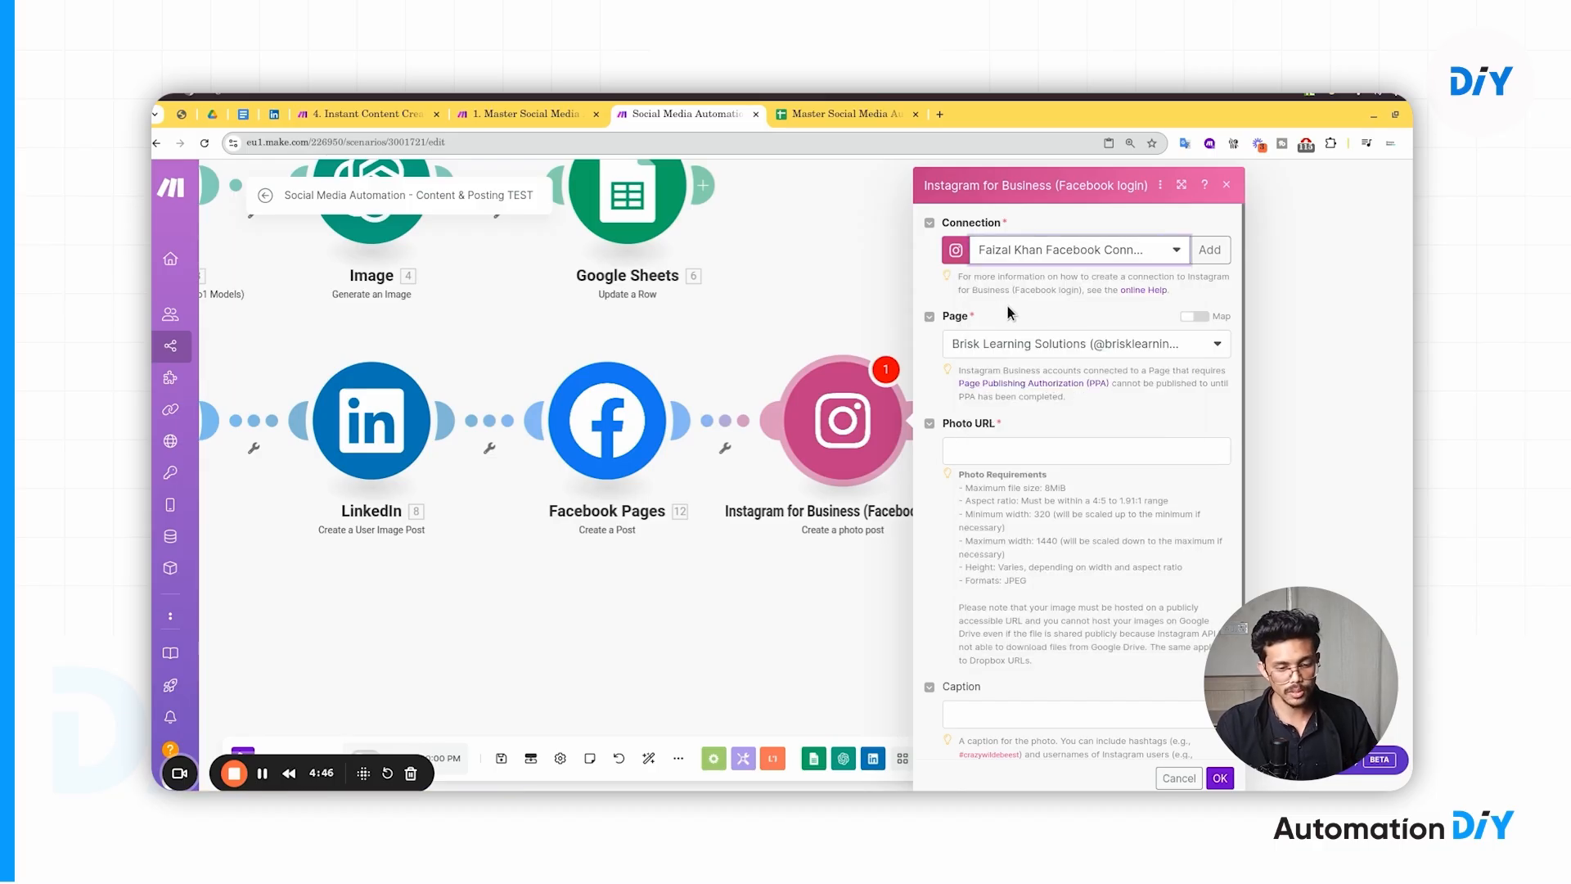
{"action": "left_click_drag", "start_coordinate": [856, 292], "coordinate": [728, 304]}
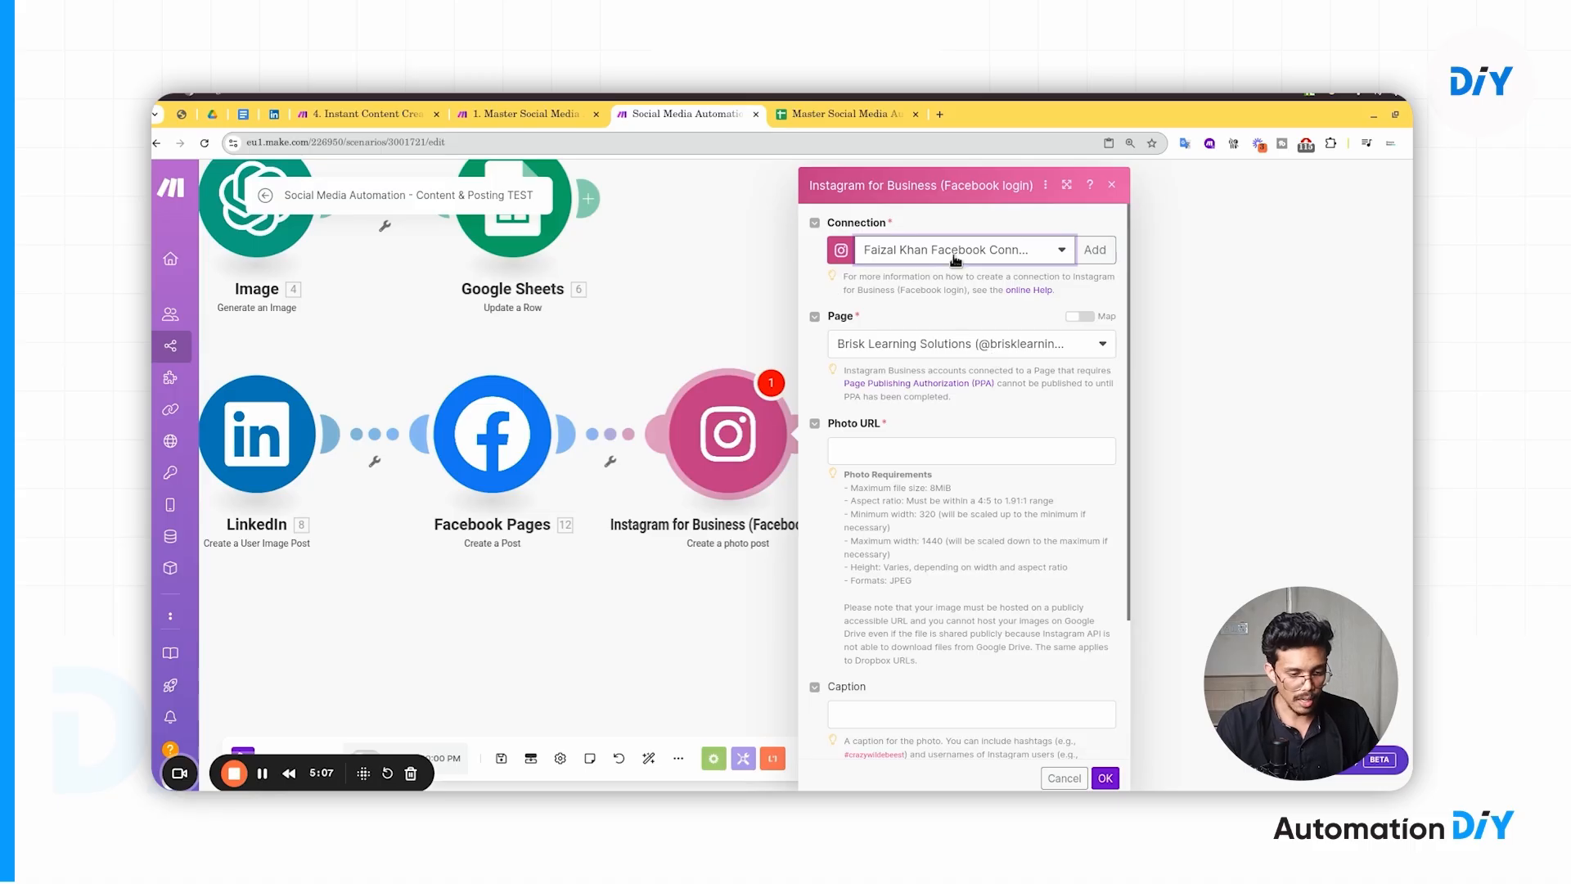
{"action": "left_click", "coordinate": [900, 347]}
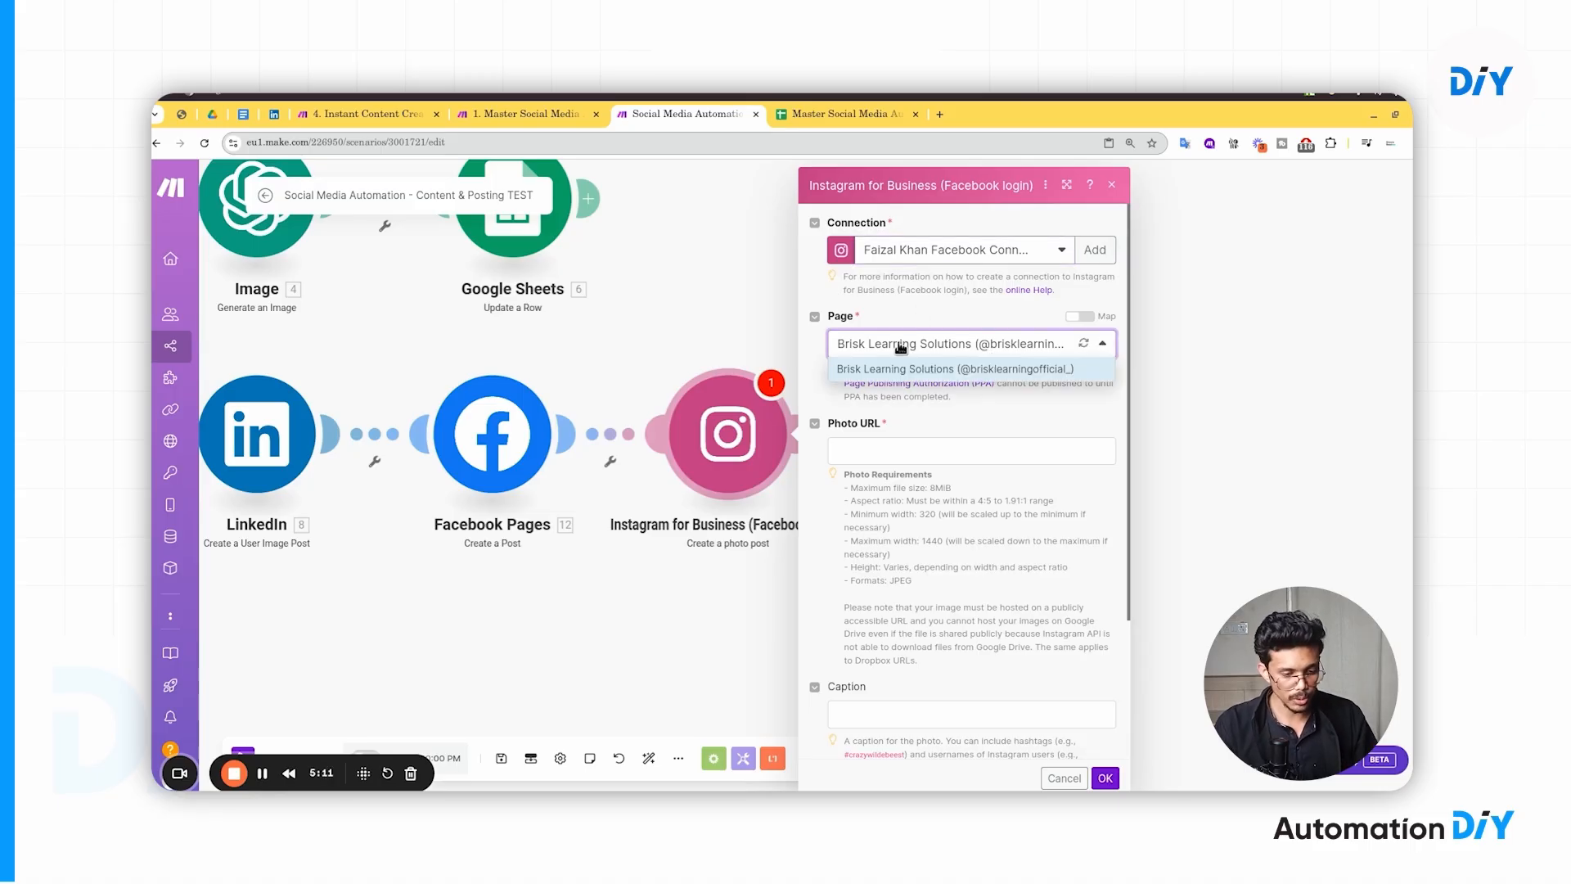
{"action": "left_click", "coordinate": [895, 370]}
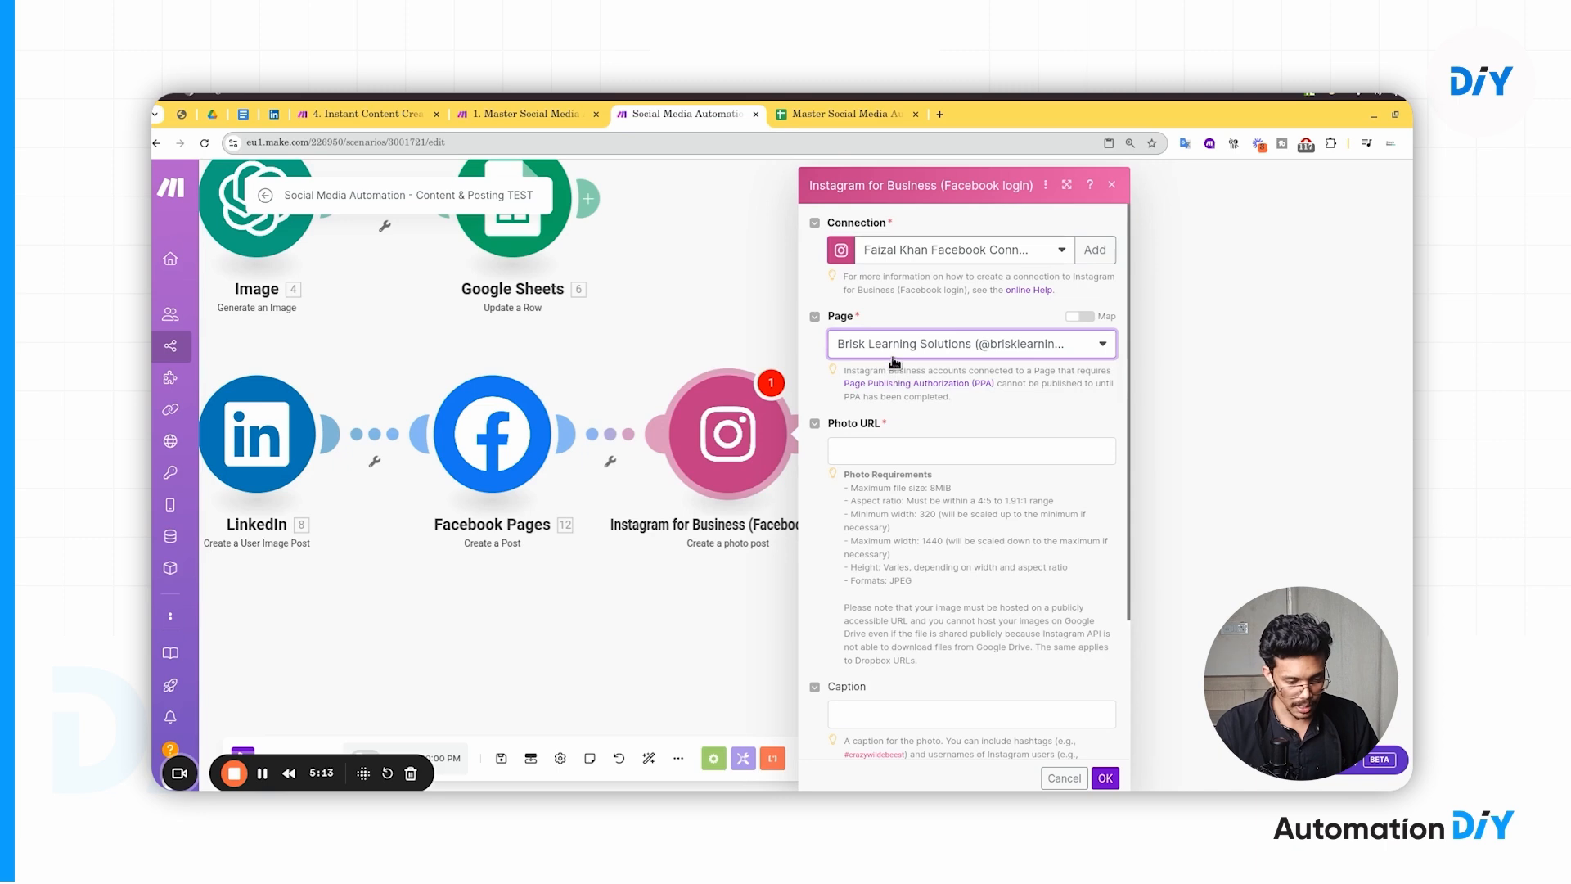
{"action": "scroll", "coordinate": [909, 401], "scroll_direction": "down", "scroll_amount": 2}
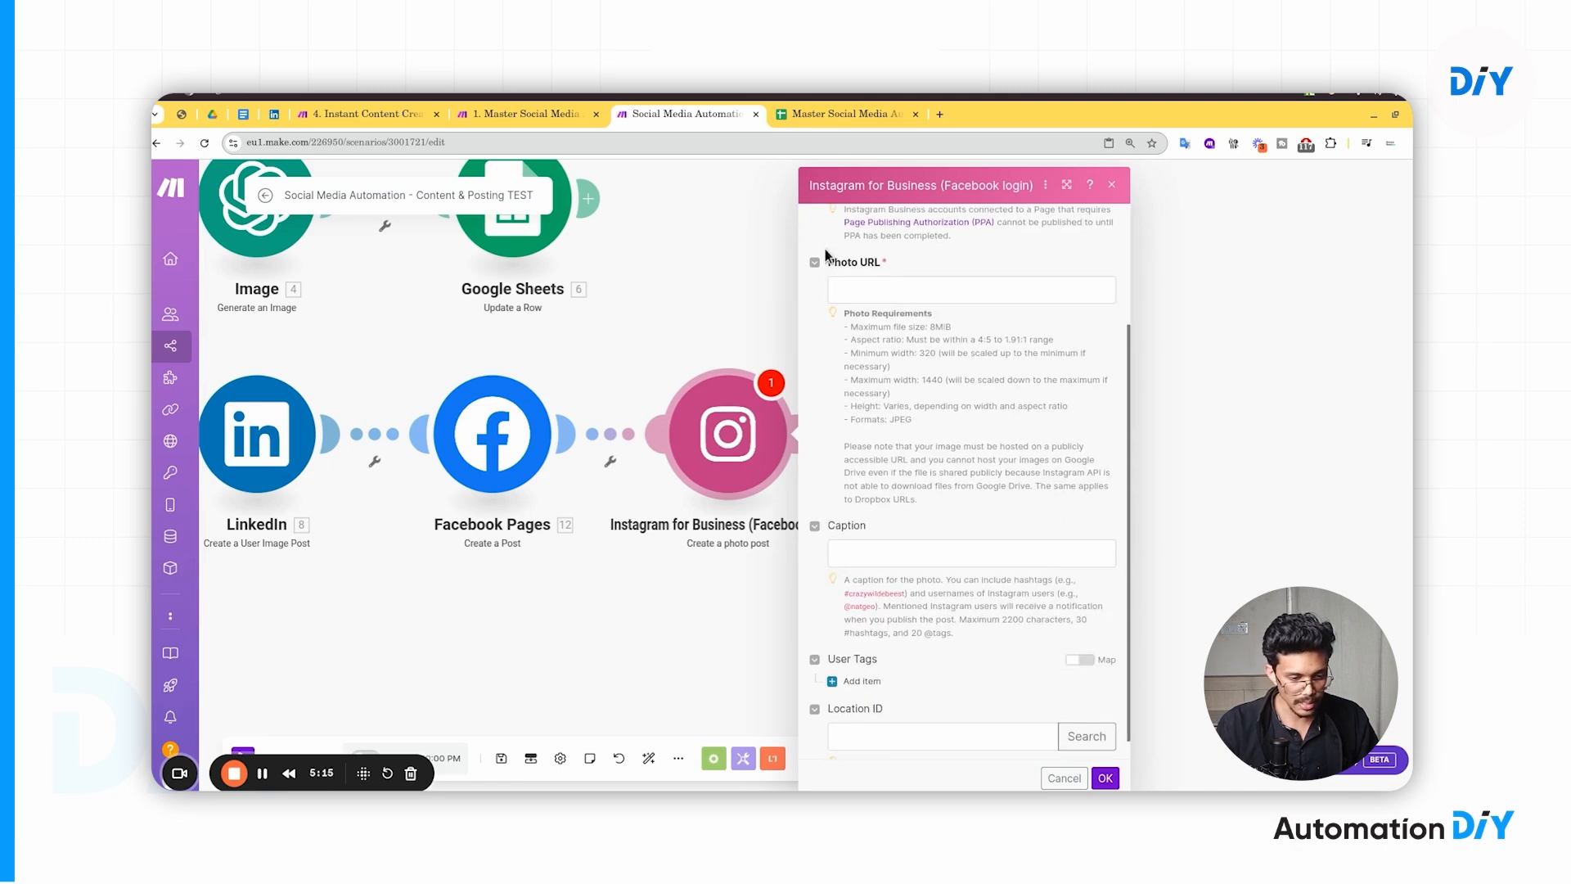
{"action": "left_click", "coordinate": [863, 285]}
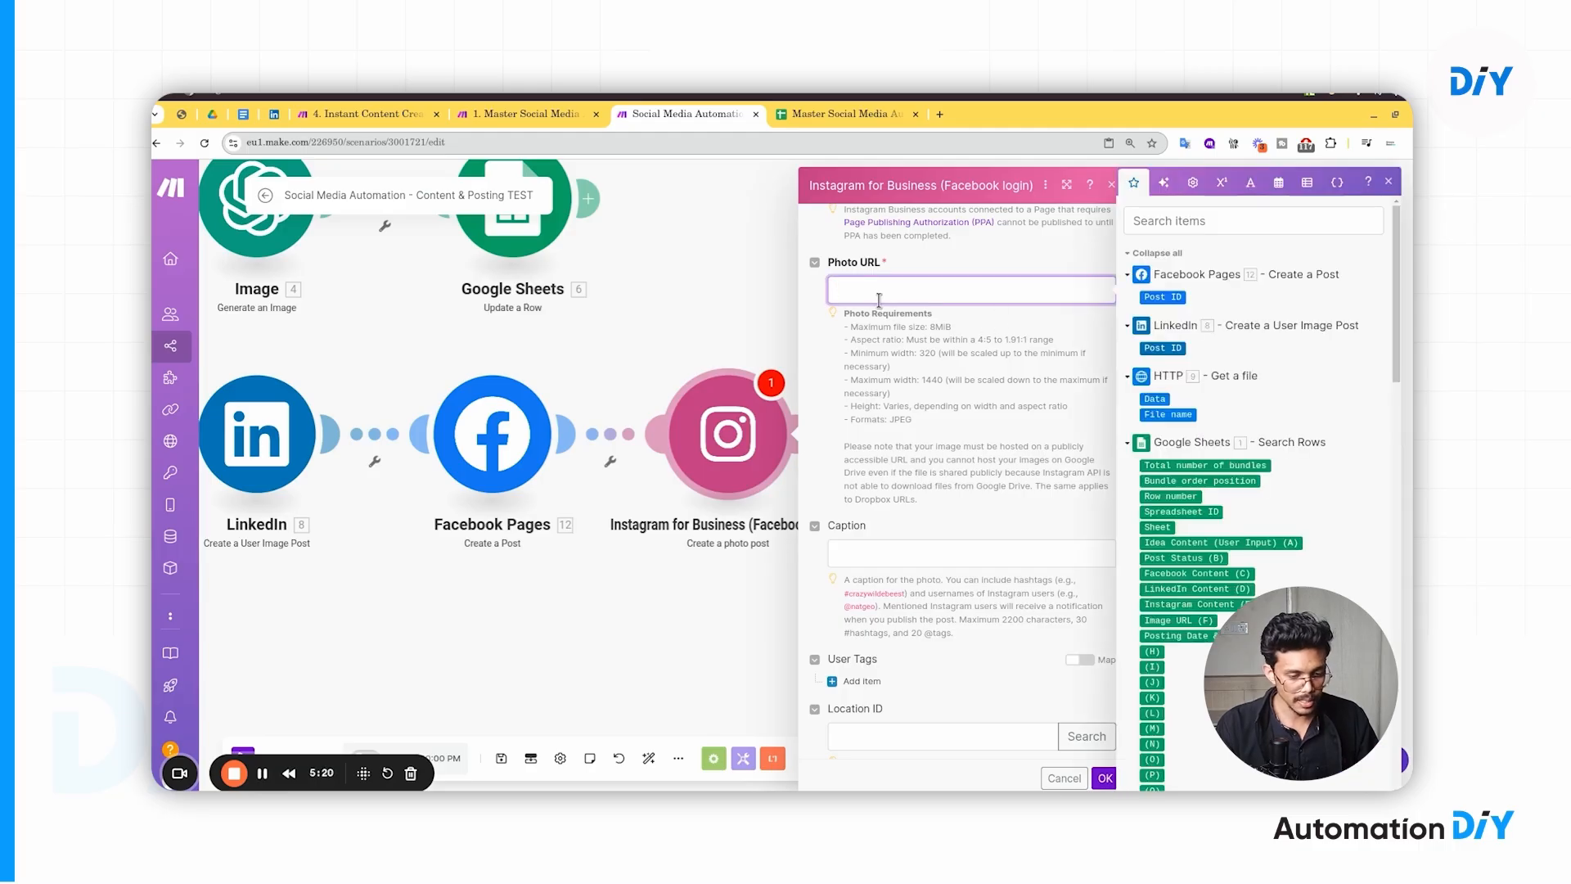
- Map 1. Image URL (F) into Photo URL and 1. Instagram Content (E) into Caption, then save
{"action": "scroll", "coordinate": [1199, 511], "scroll_direction": "down", "scroll_amount": 2}
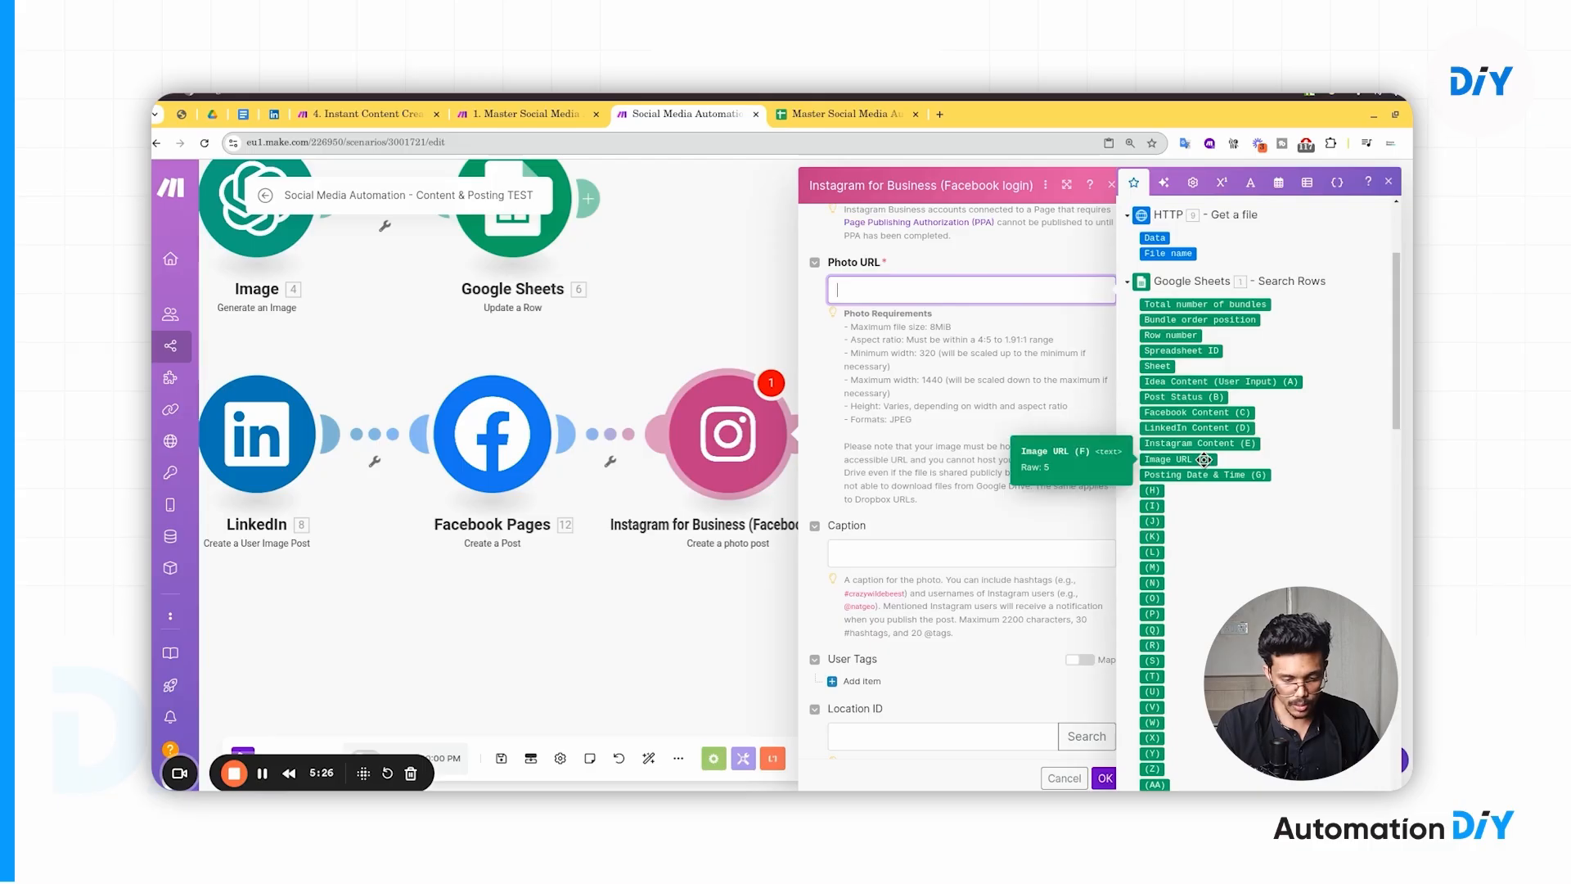
{"action": "left_click", "coordinate": [1211, 459]}
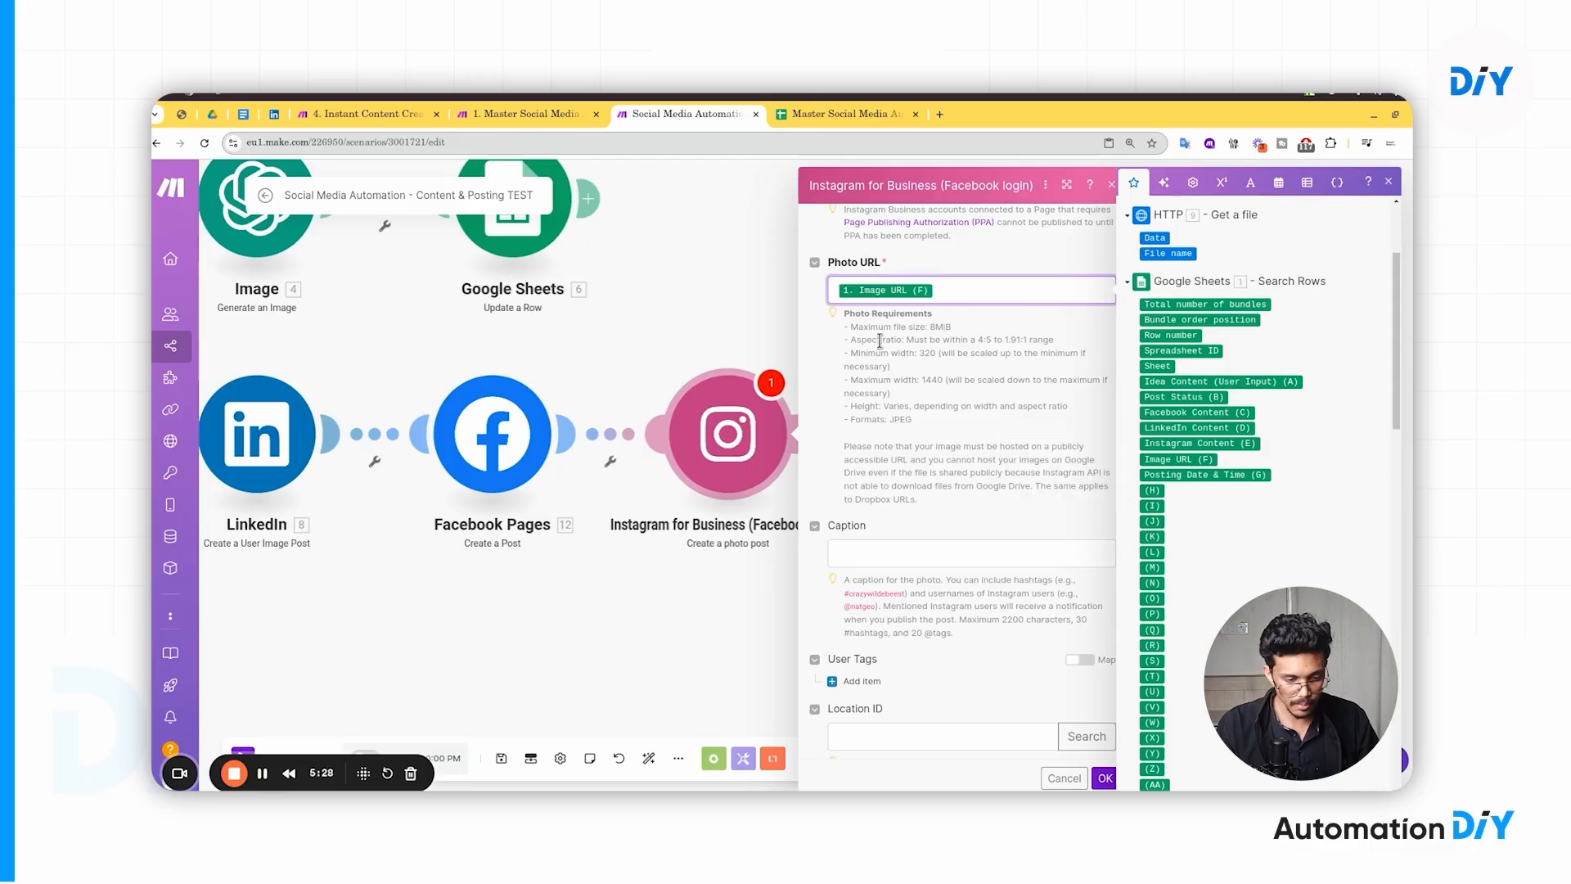
{"action": "scroll", "coordinate": [1008, 399], "scroll_direction": "down", "scroll_amount": 1}
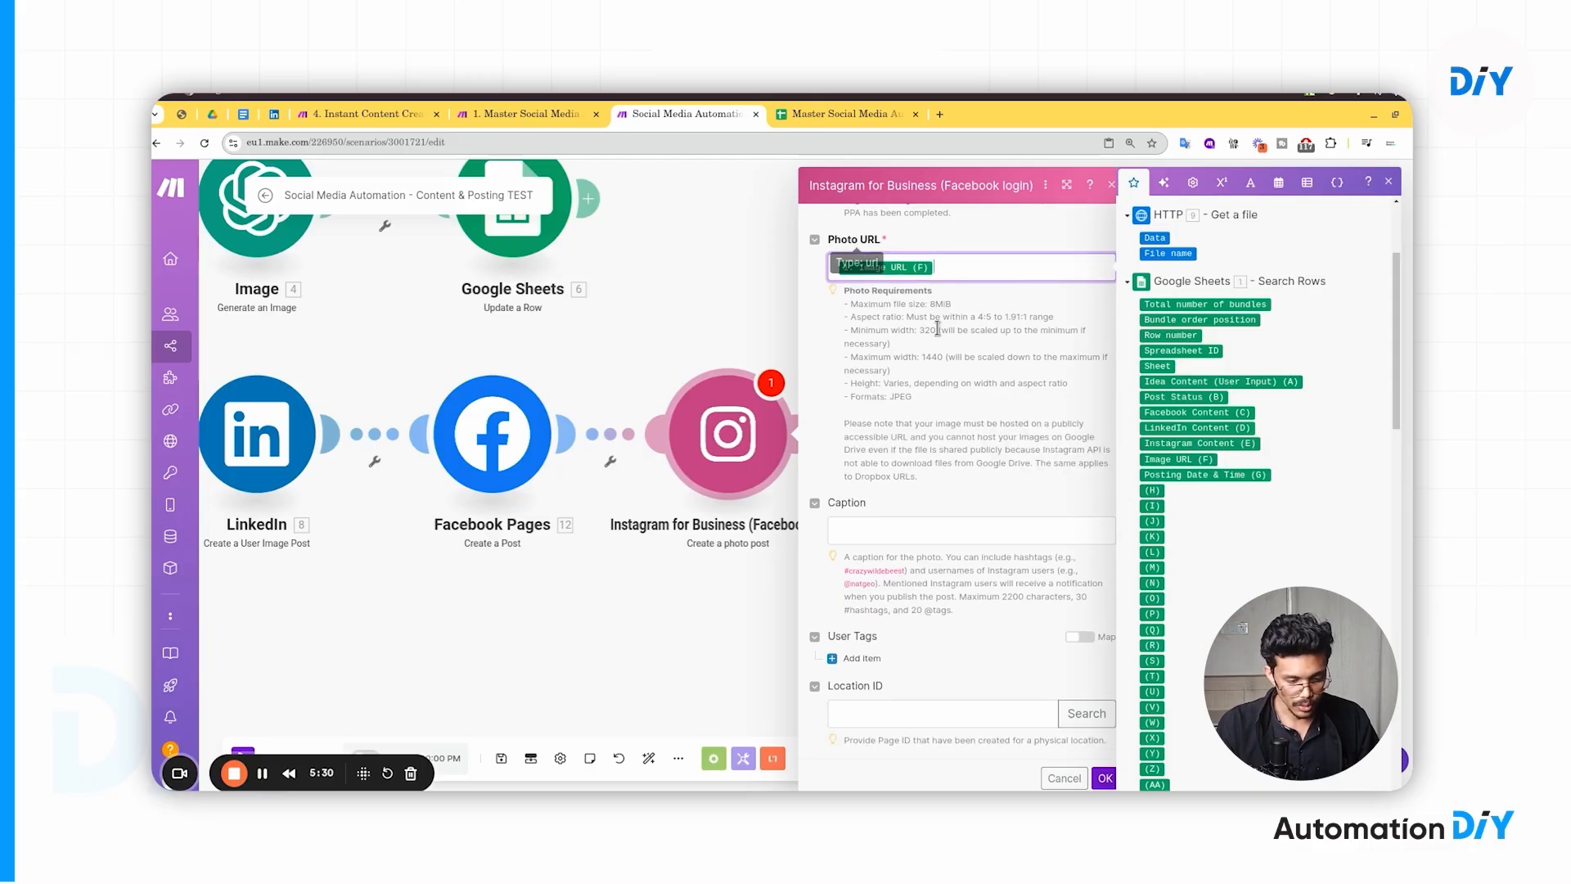
{"action": "left_click", "coordinate": [862, 533]}
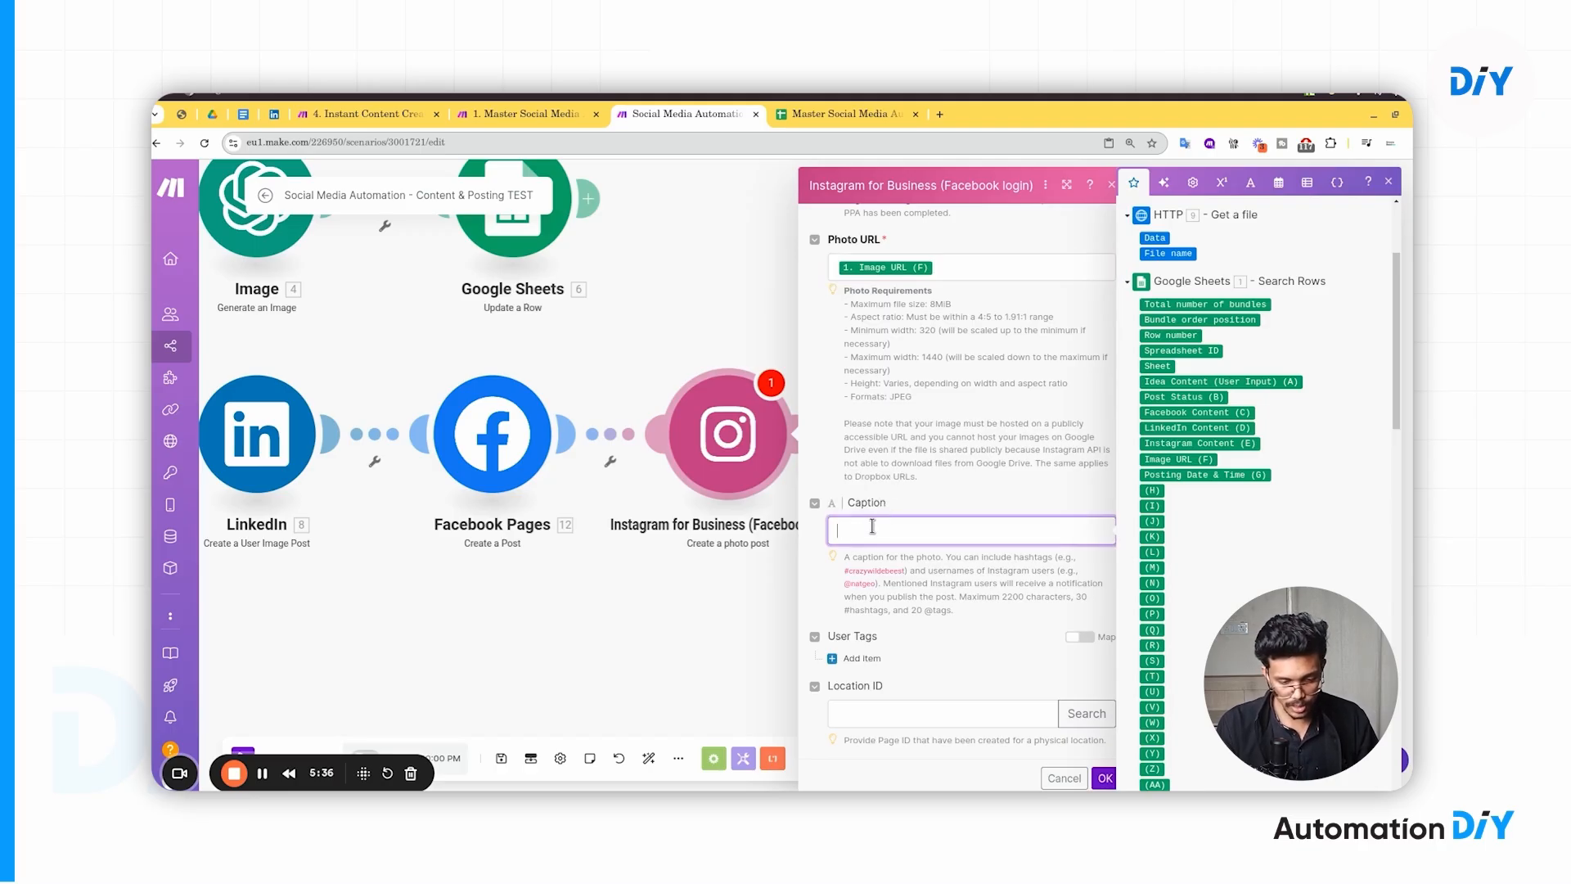
{"action": "left_click", "coordinate": [1238, 445]}
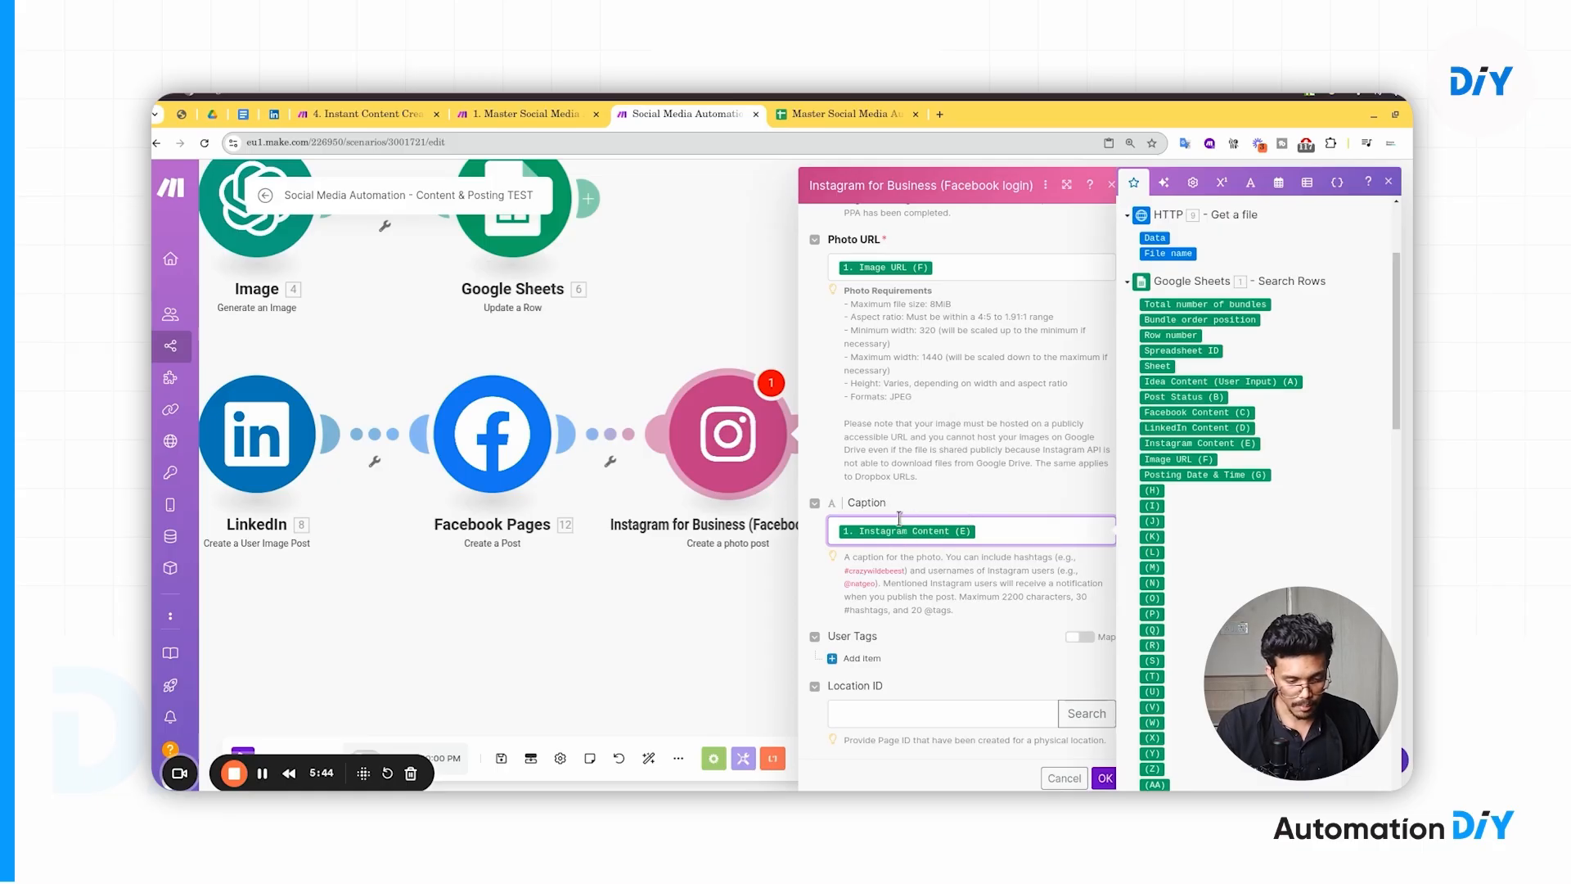
{"action": "scroll", "coordinate": [898, 516], "scroll_direction": "up", "scroll_amount": 3}
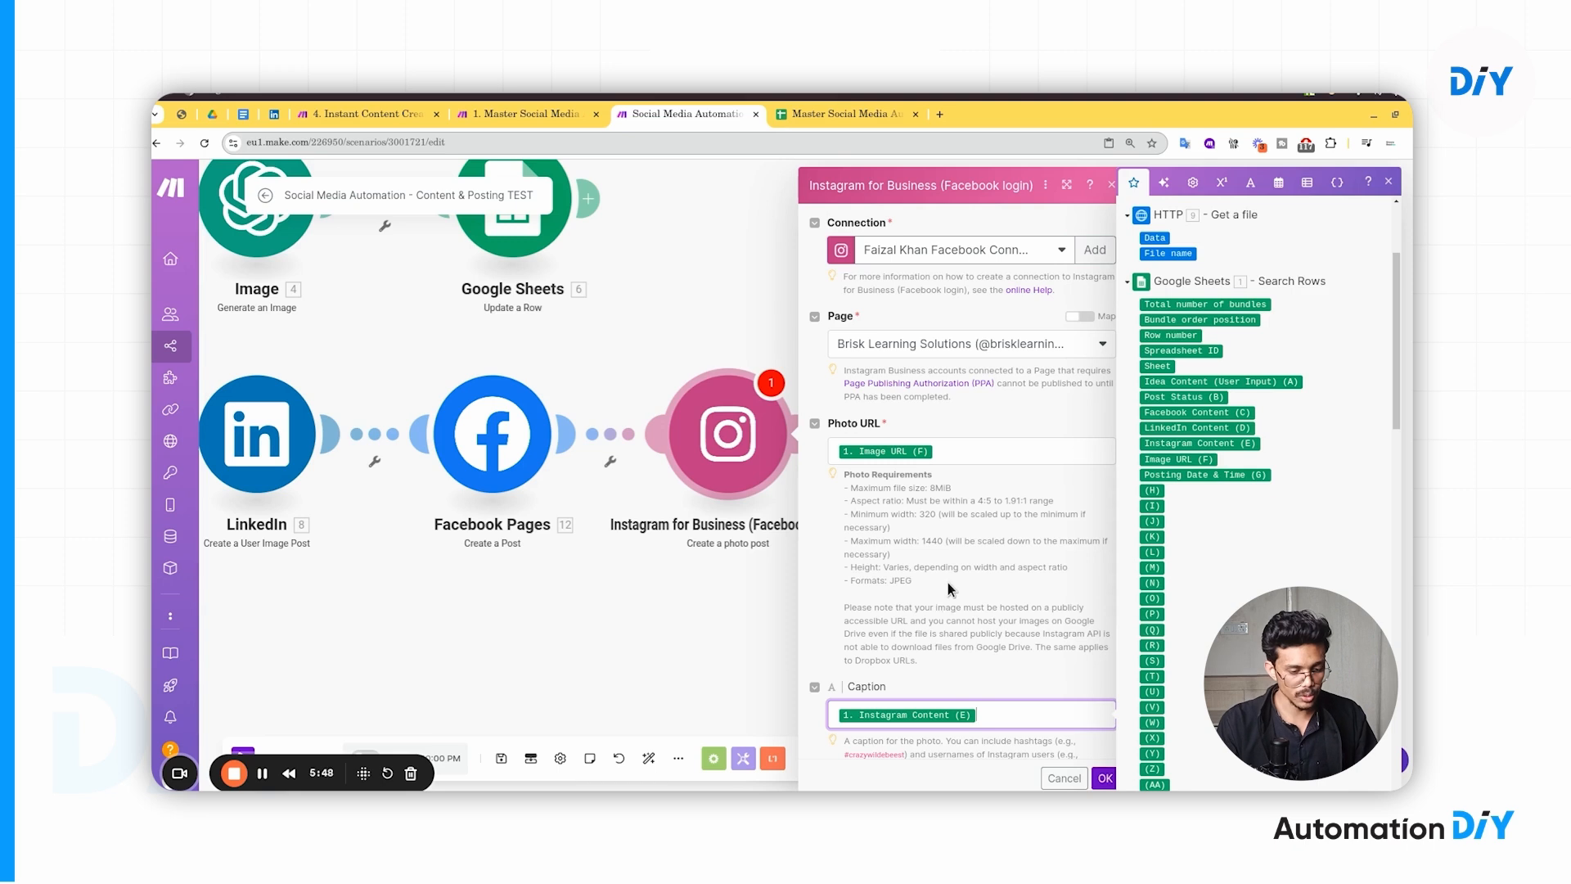
{"action": "scroll", "coordinate": [952, 586], "scroll_direction": "down", "scroll_amount": 1}
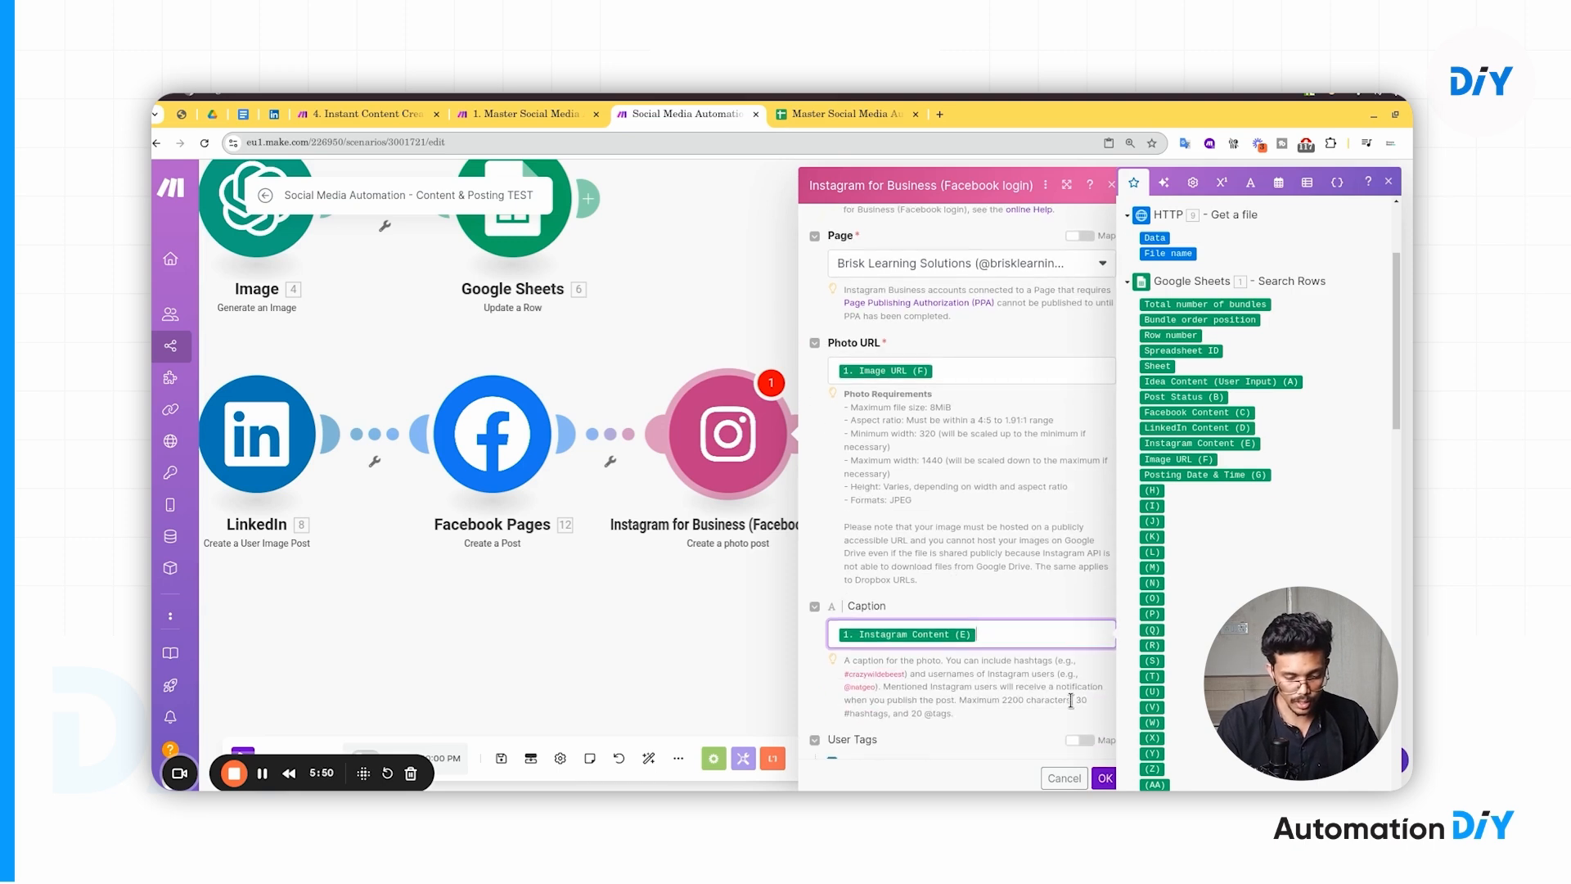
{"action": "left_click", "coordinate": [1105, 775]}
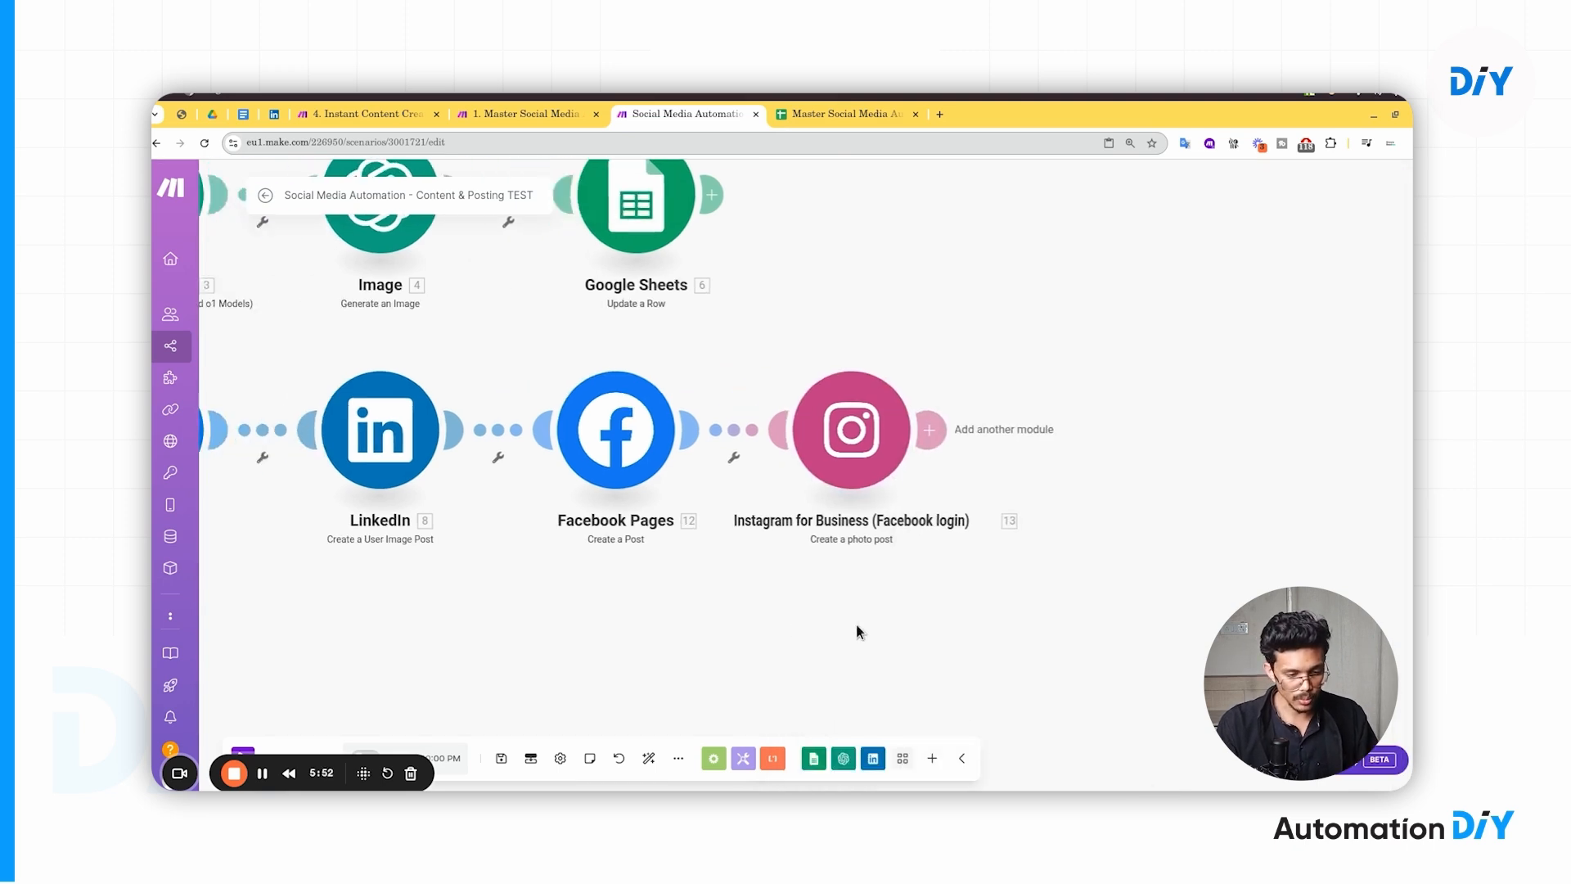